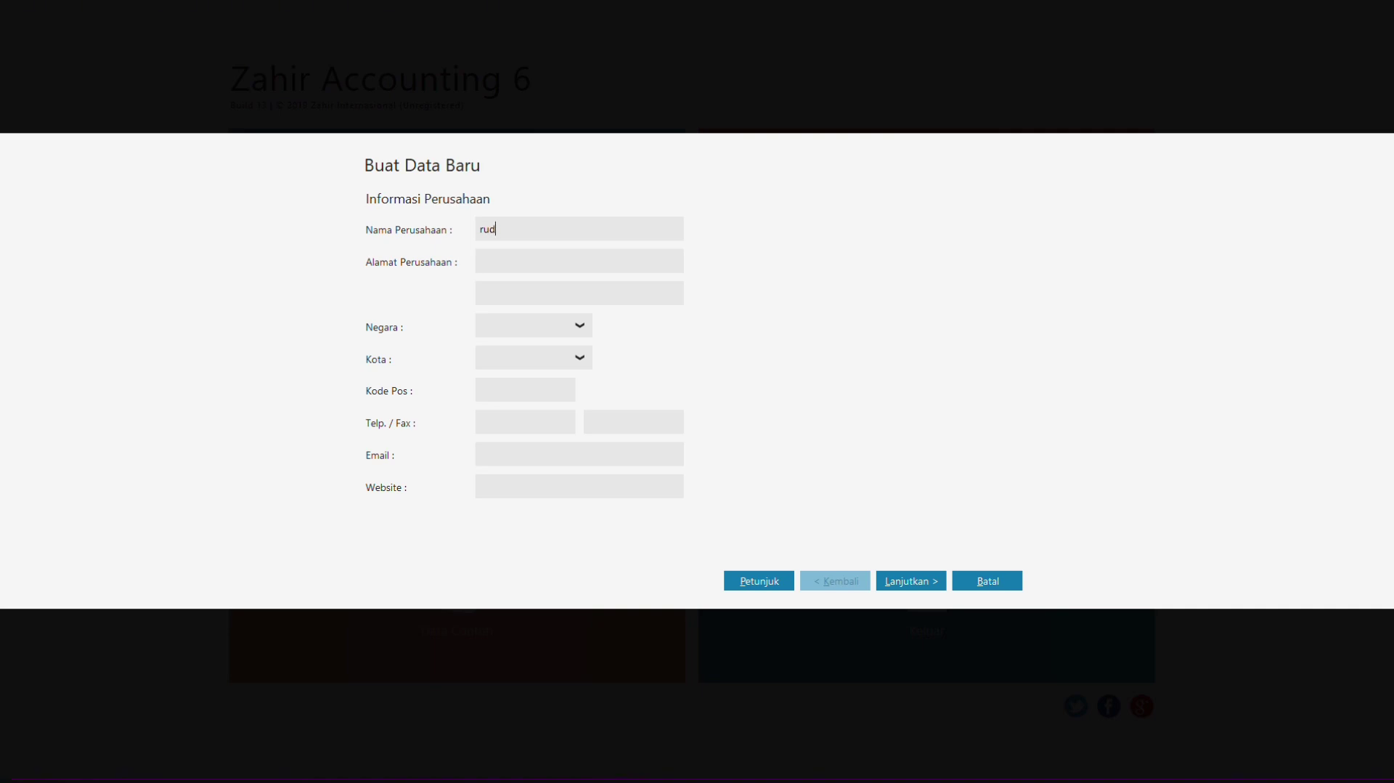
Step: Type the company name into Nama Perusahaan and its street address into Alamat Perusahaan, fixing typos
key(BackSpace)
key(BackSpace)
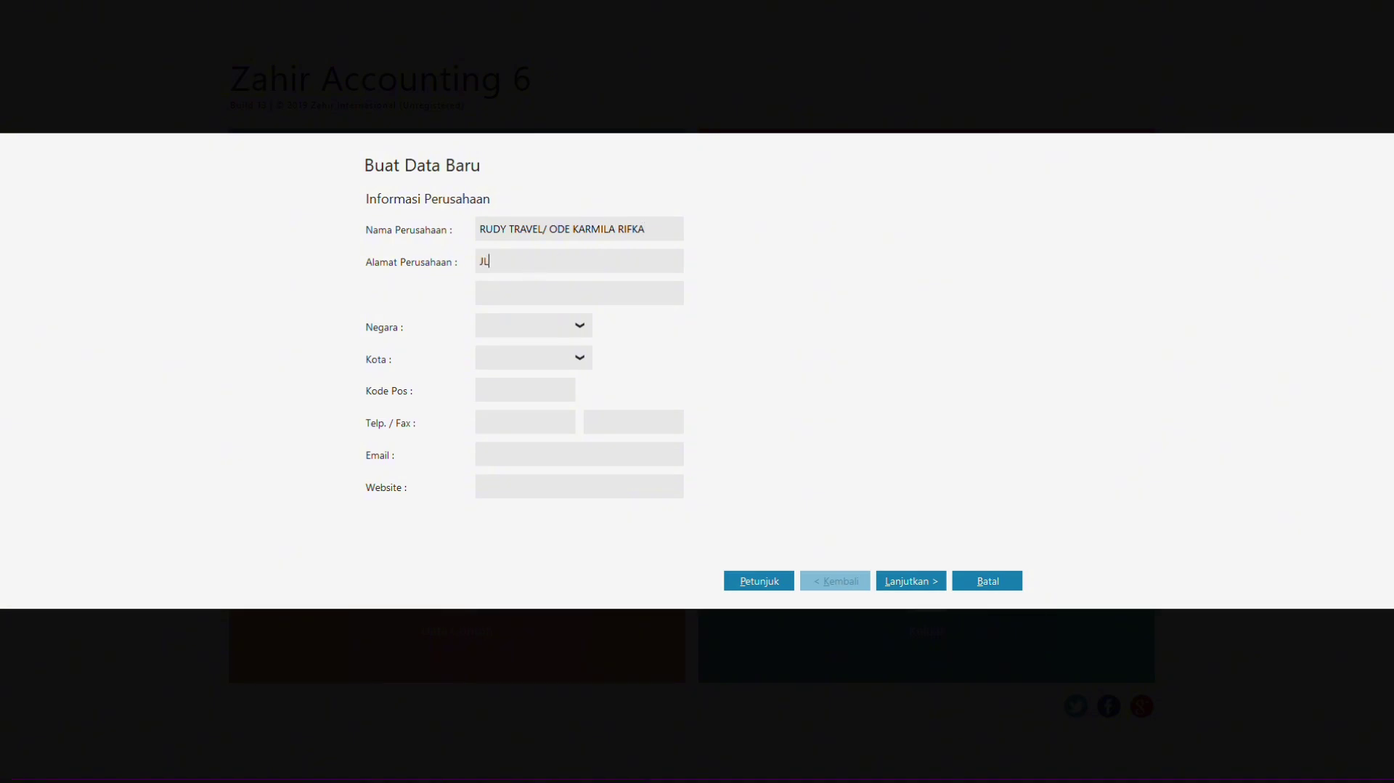
text(JL.RAYA)
key(BackSpace)
key(BackSpace)
key(BackSpace)
key(BackSpace)
Step: Set the company's country to Indonesia and its city to Jakarta
click(580, 331)
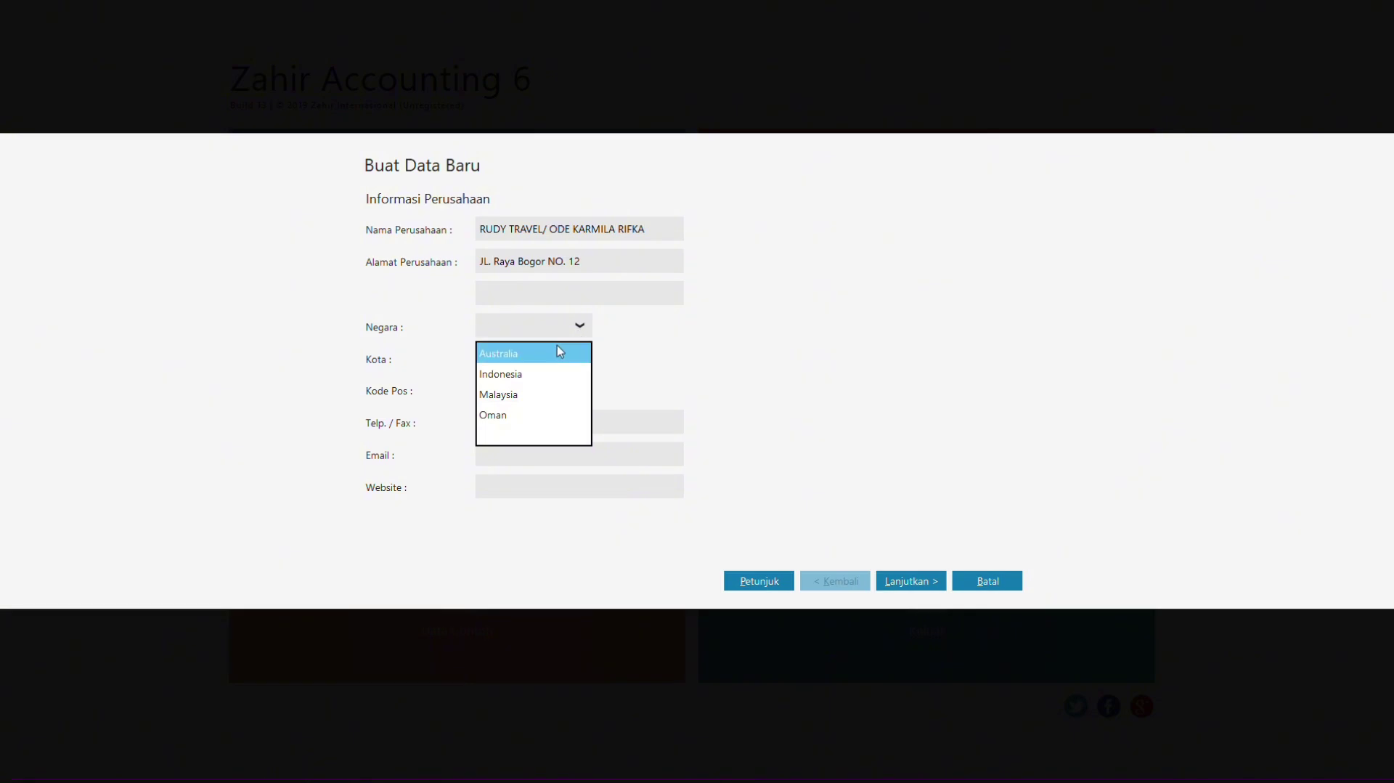
click(530, 379)
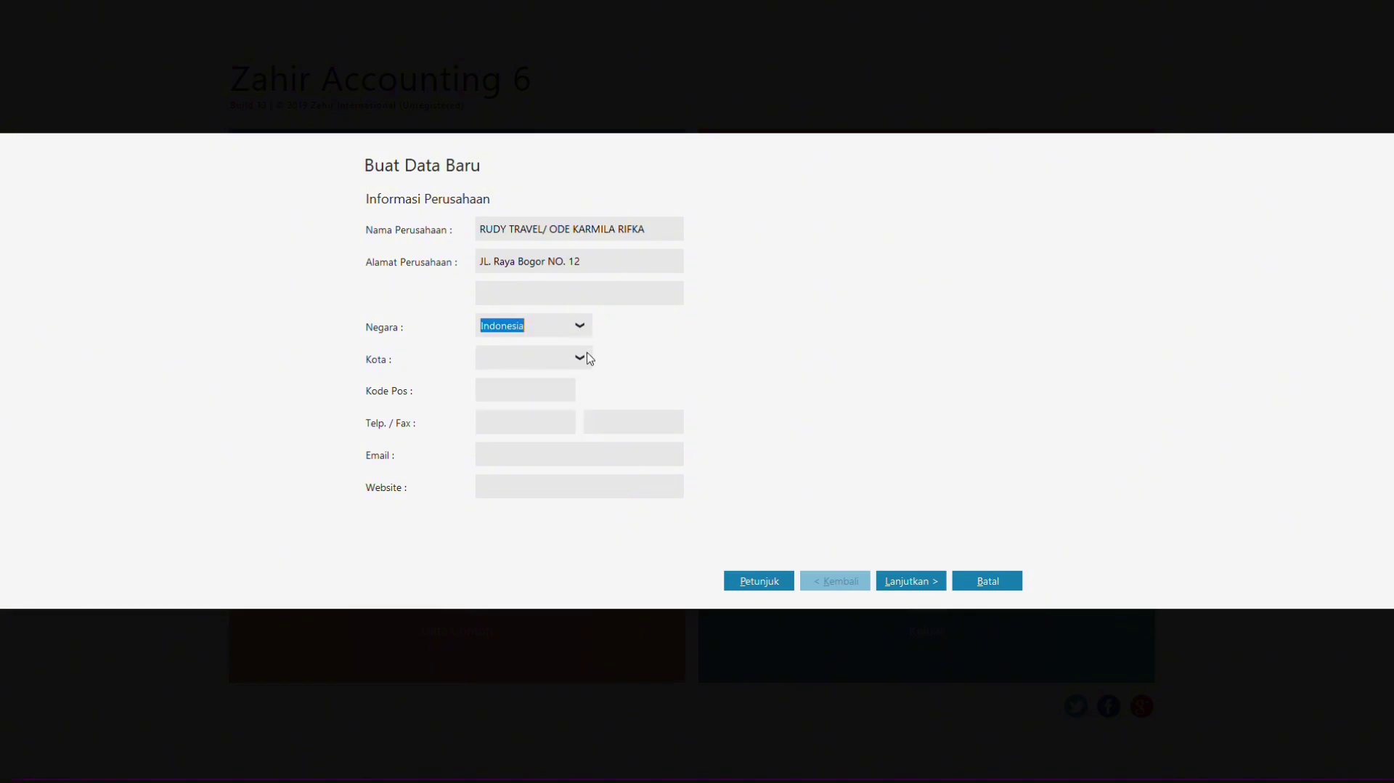
click(581, 360)
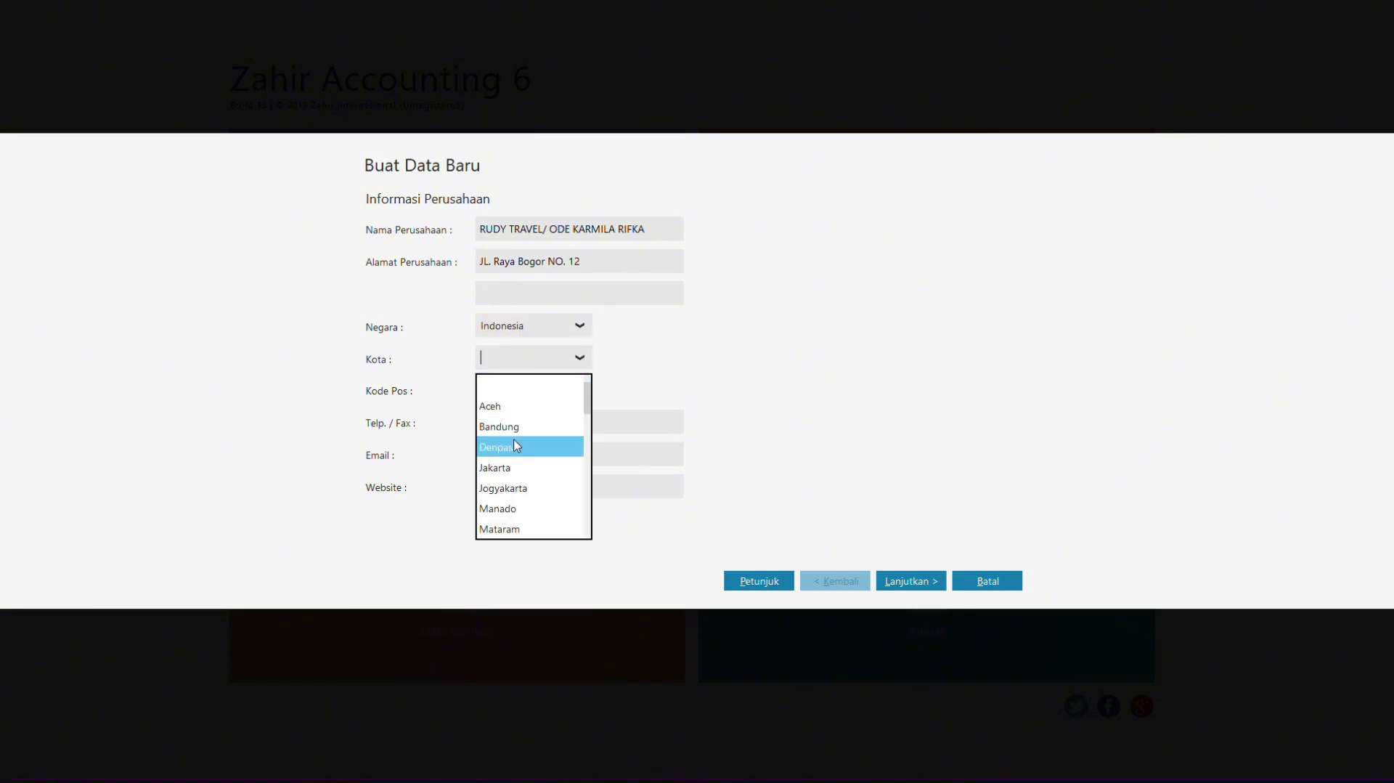
click(501, 467)
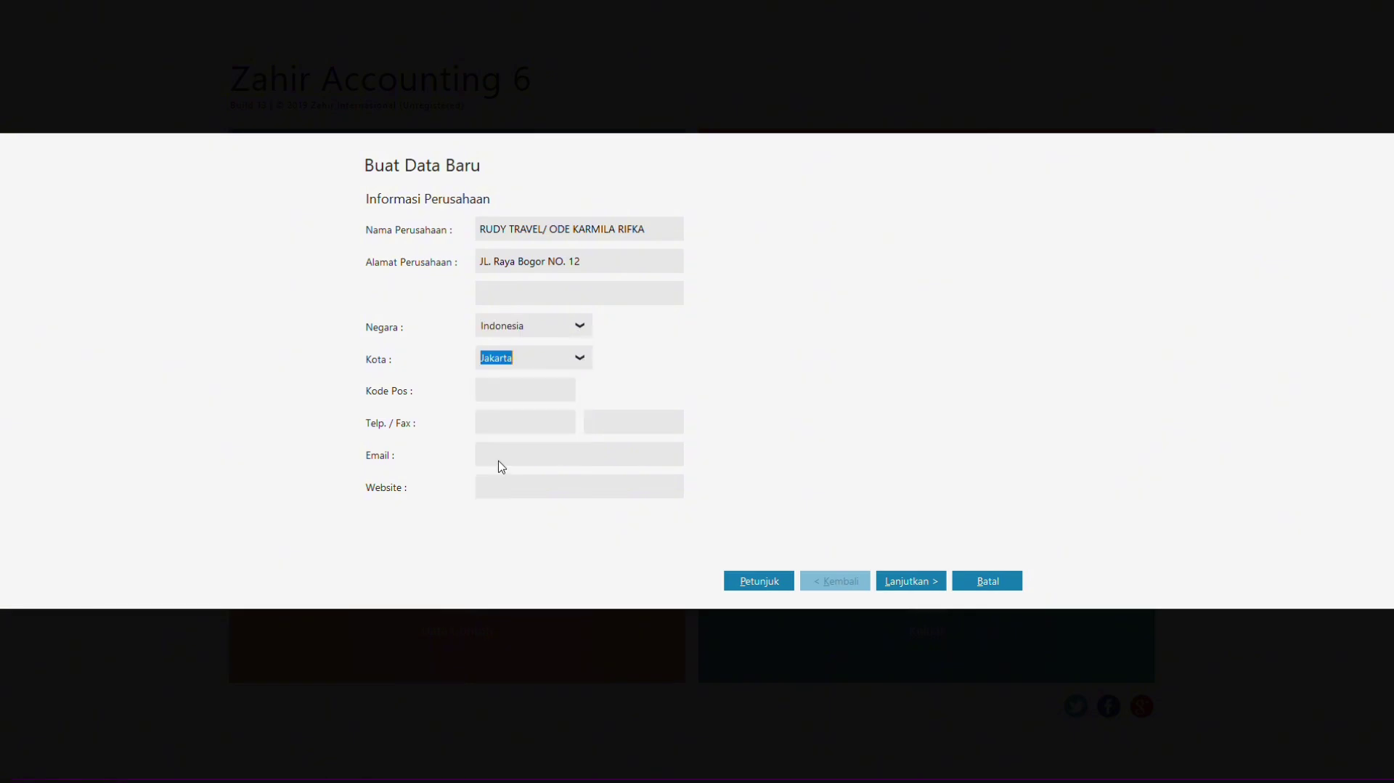
Step: Fill in the postal code, the phone number and the contact e-mail address
click(495, 392)
text(1234)
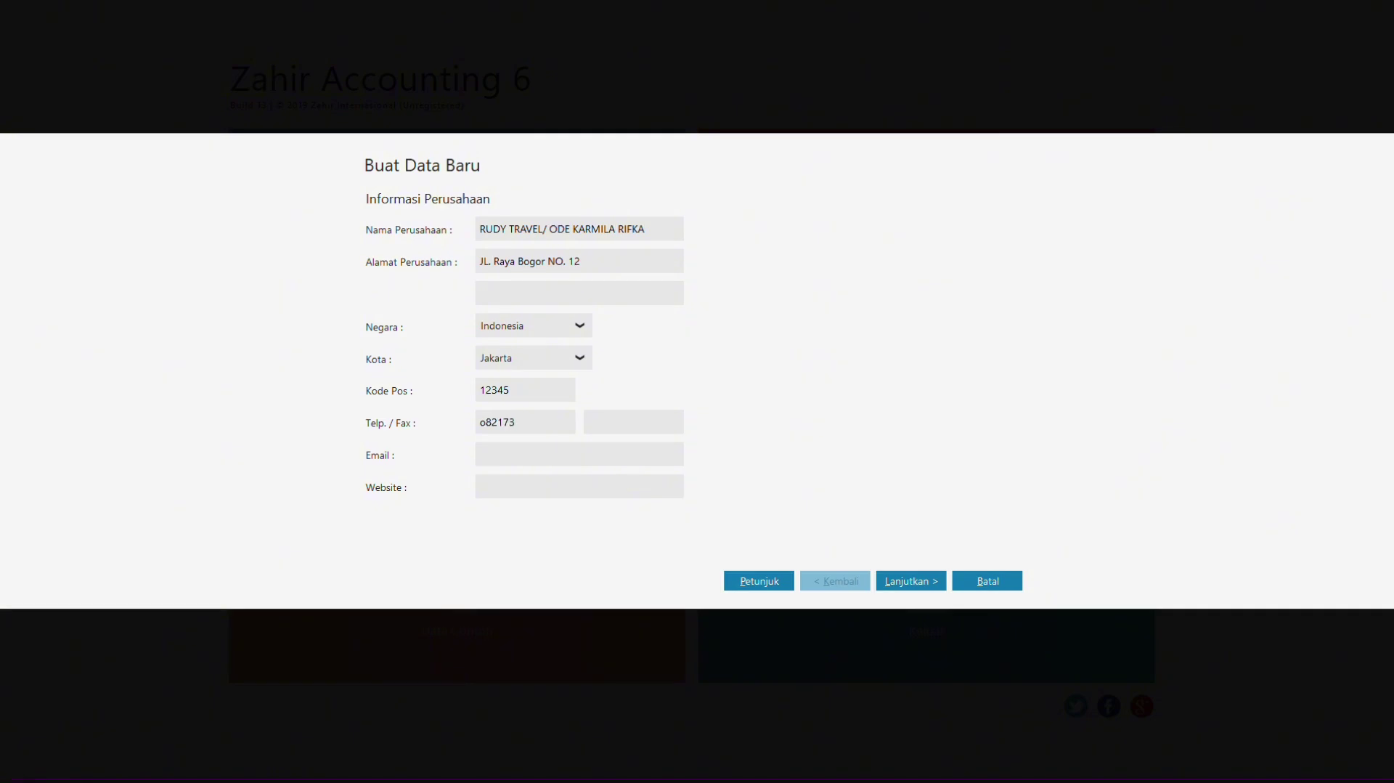
click(531, 451)
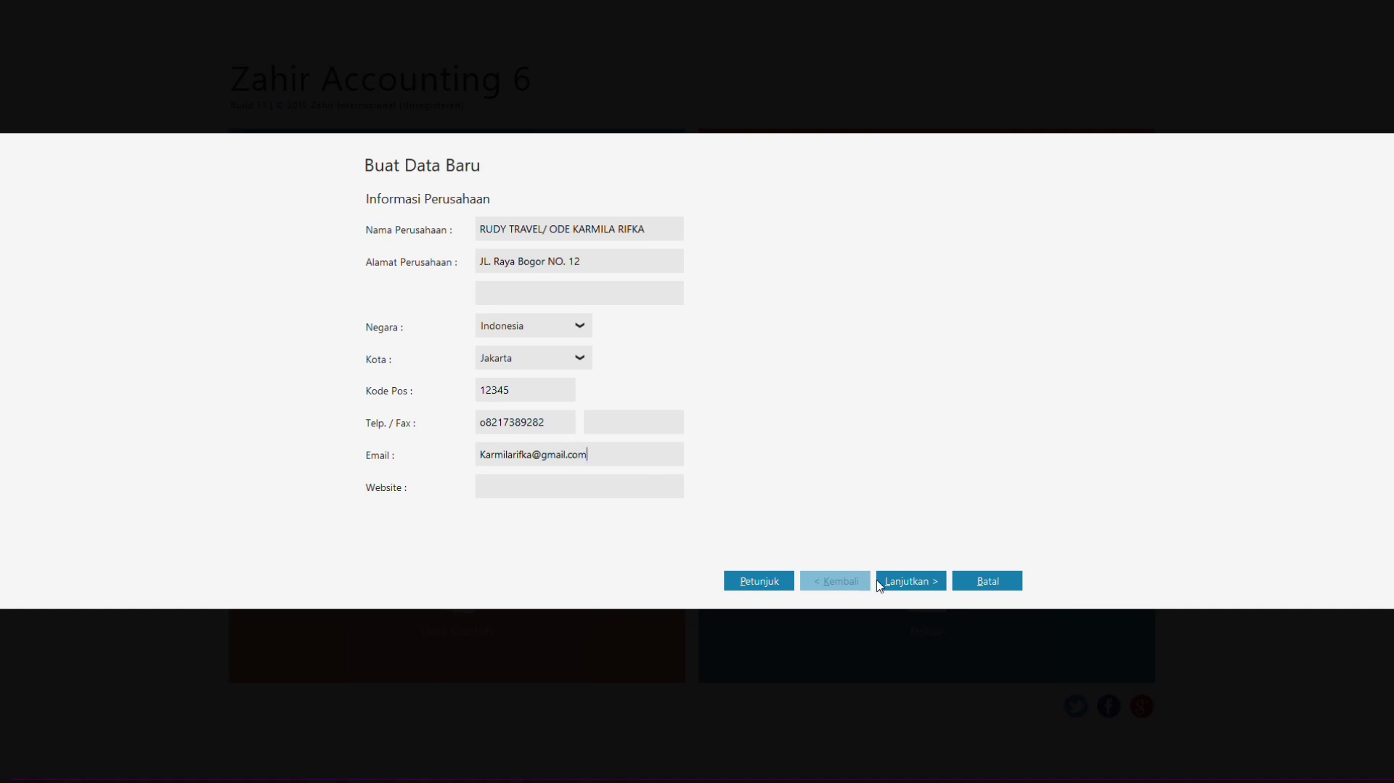
Step: Set the accounting period to start in Januari 2020
click(895, 582)
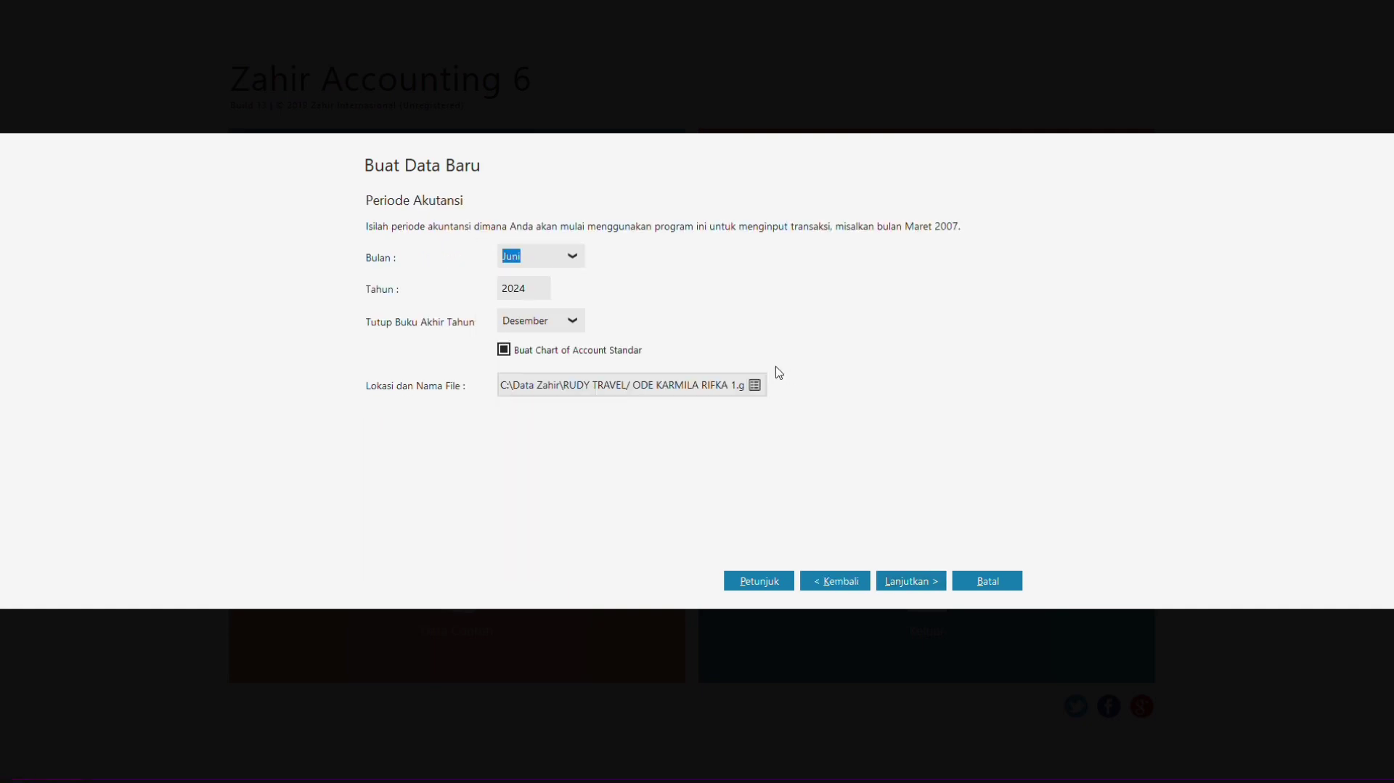
click(572, 256)
scroll(579, 285, up, 2)
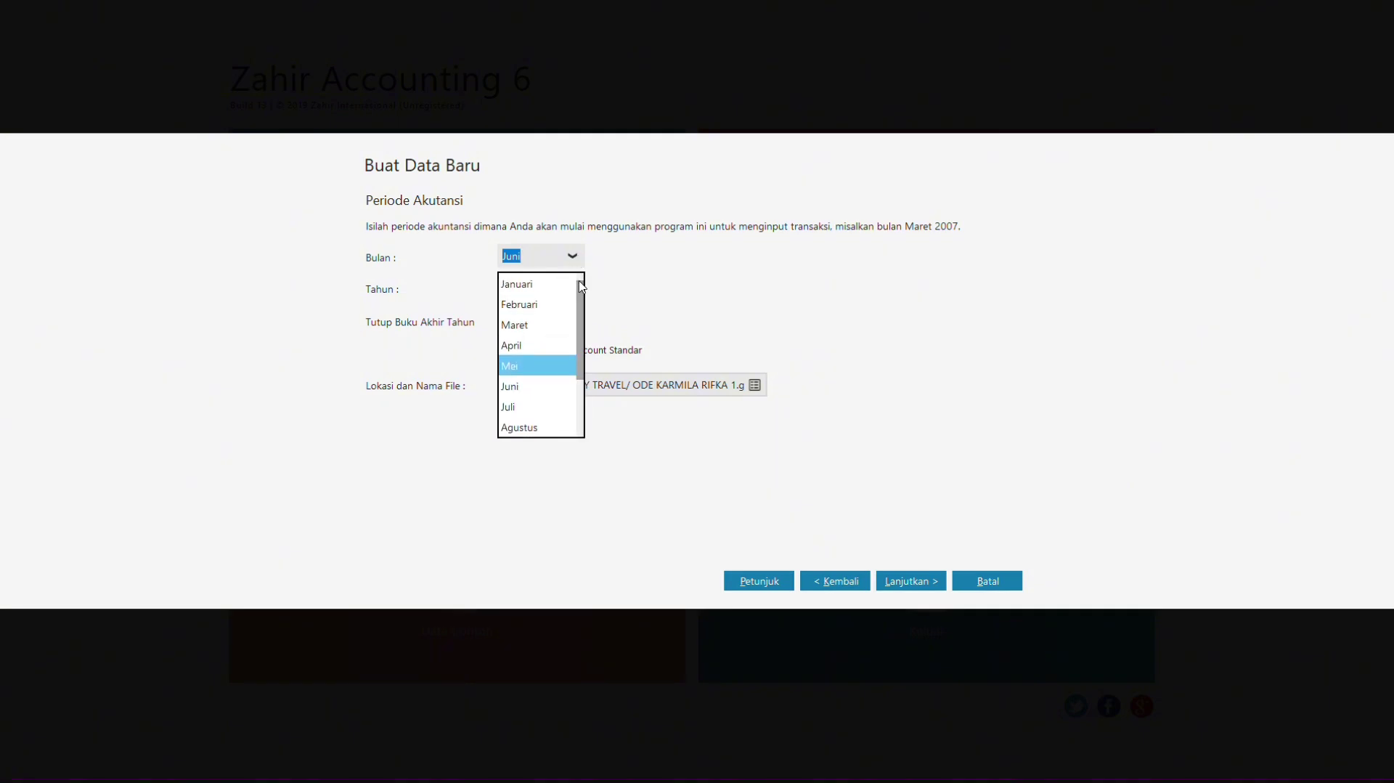
click(541, 284)
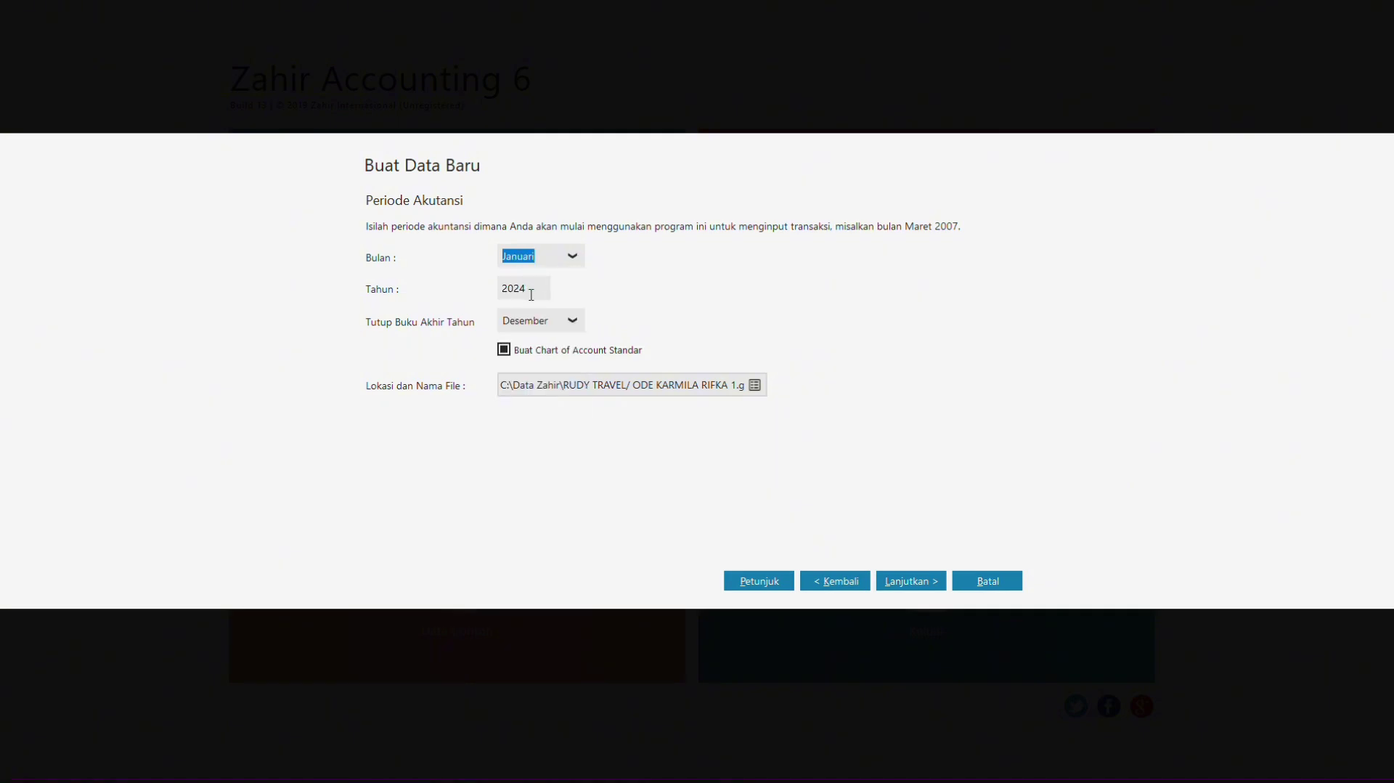
double_click(531, 294)
text(2020)
Step: Confirm the summary and create the company data file
click(909, 583)
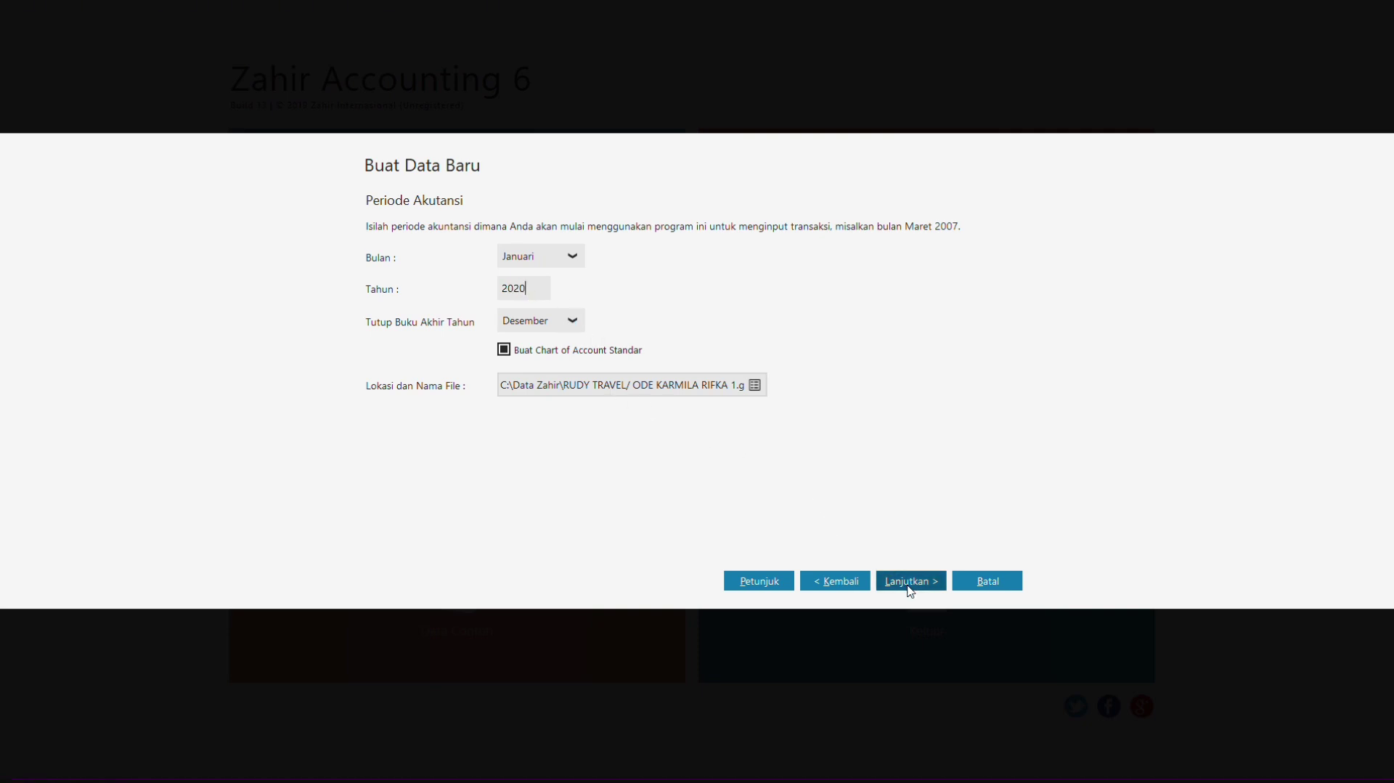
click(911, 584)
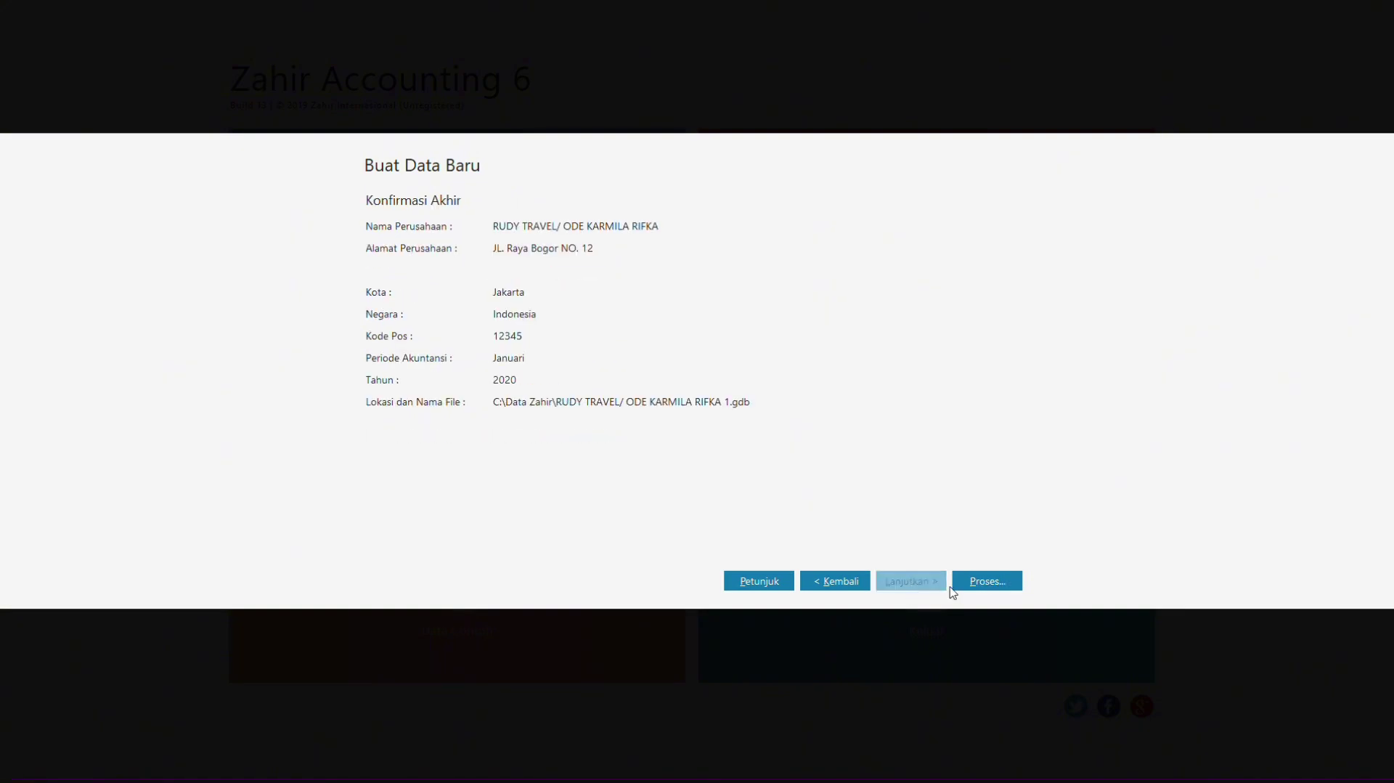
click(985, 585)
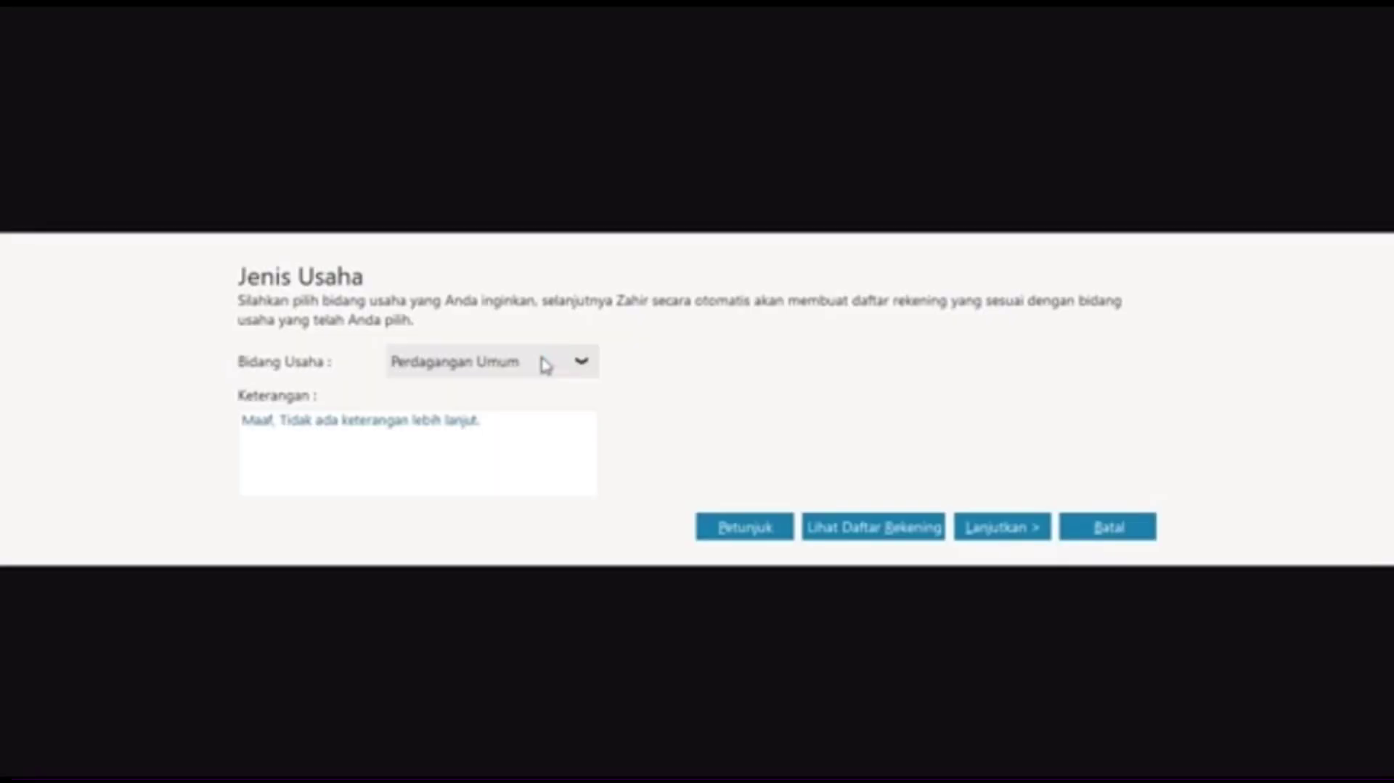
Step: Browse the Bidang Usaha options and pick Jasa Umum instead of Perdagangan Umum
click(545, 366)
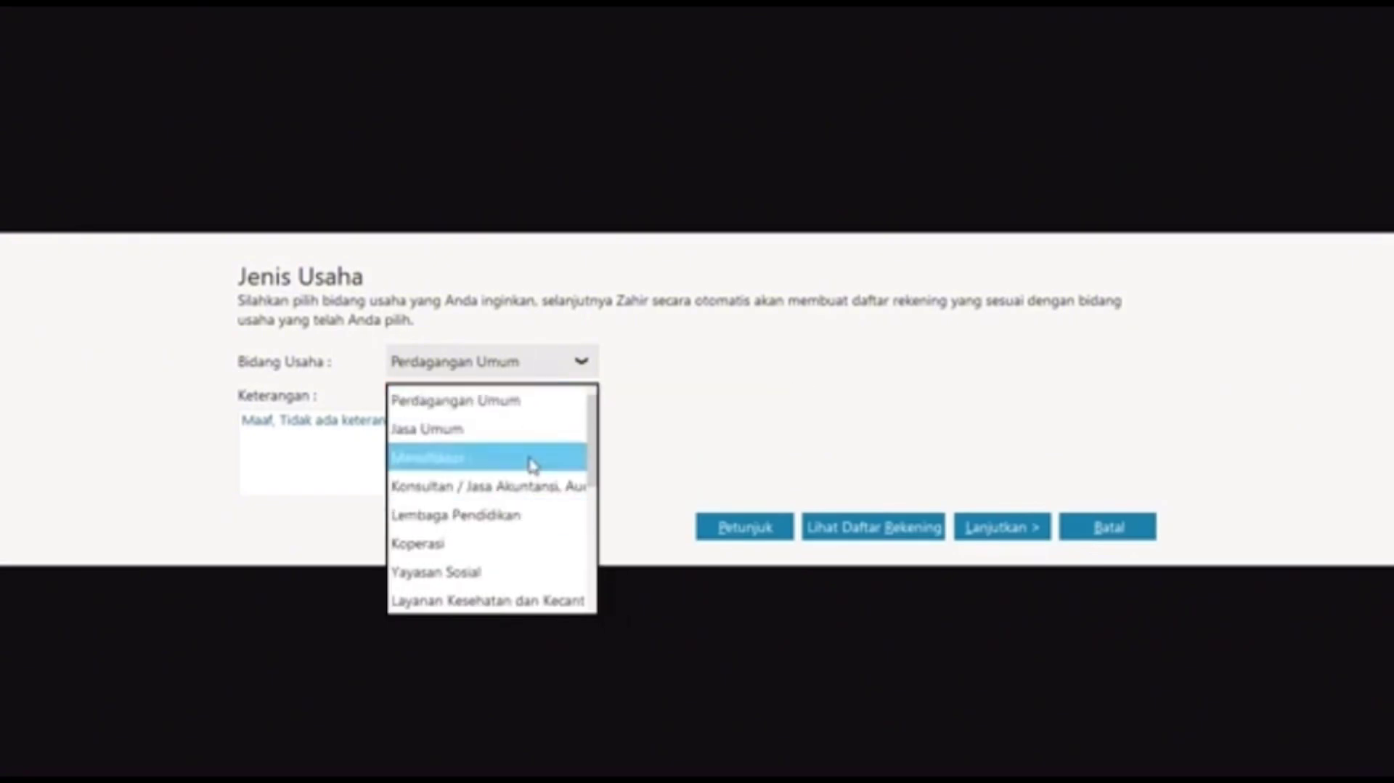
key(Down)
key(Down)
key(Down)
key(Down)
key(Down)
key(Down)
key(Down)
key(Down)
key(Down)
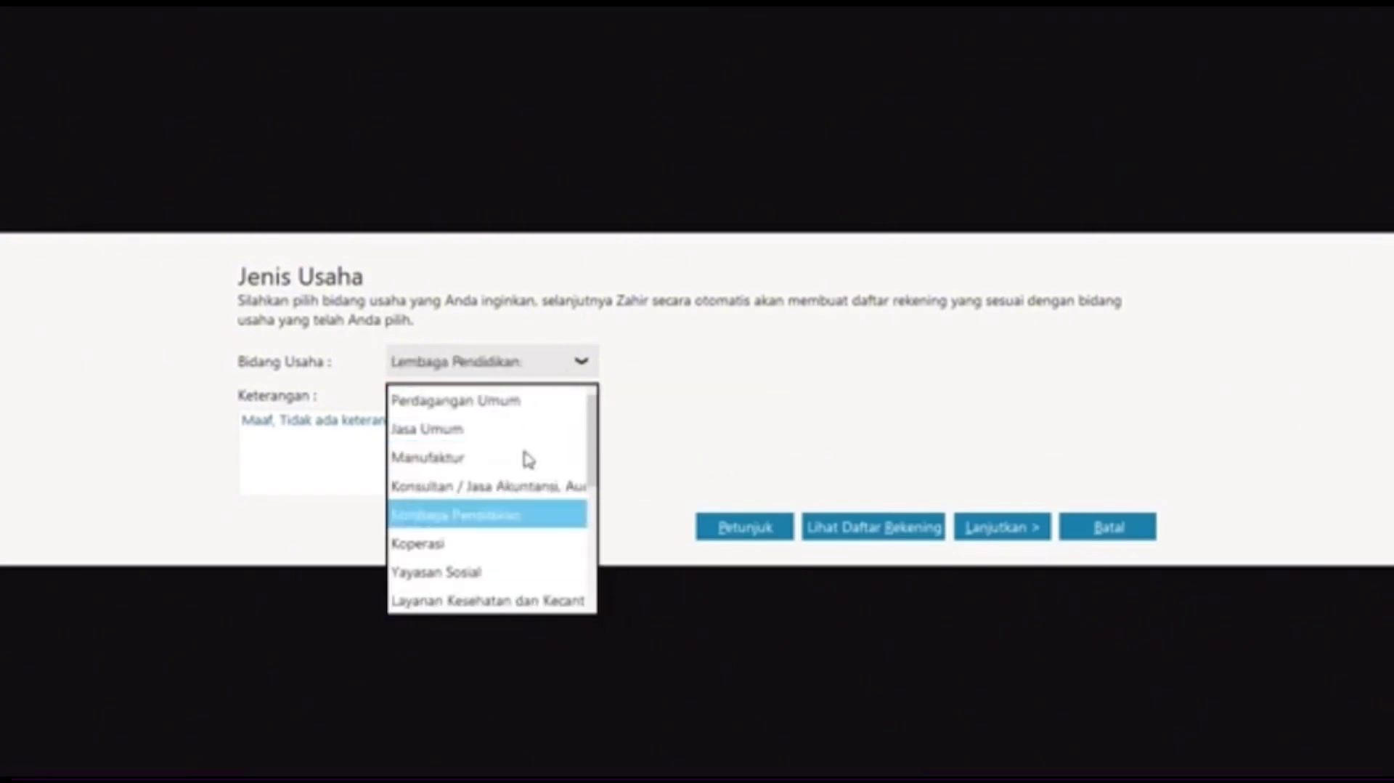
key(Down)
key(Down)
key(Down)
key(Down)
key(Down)
key(Down)
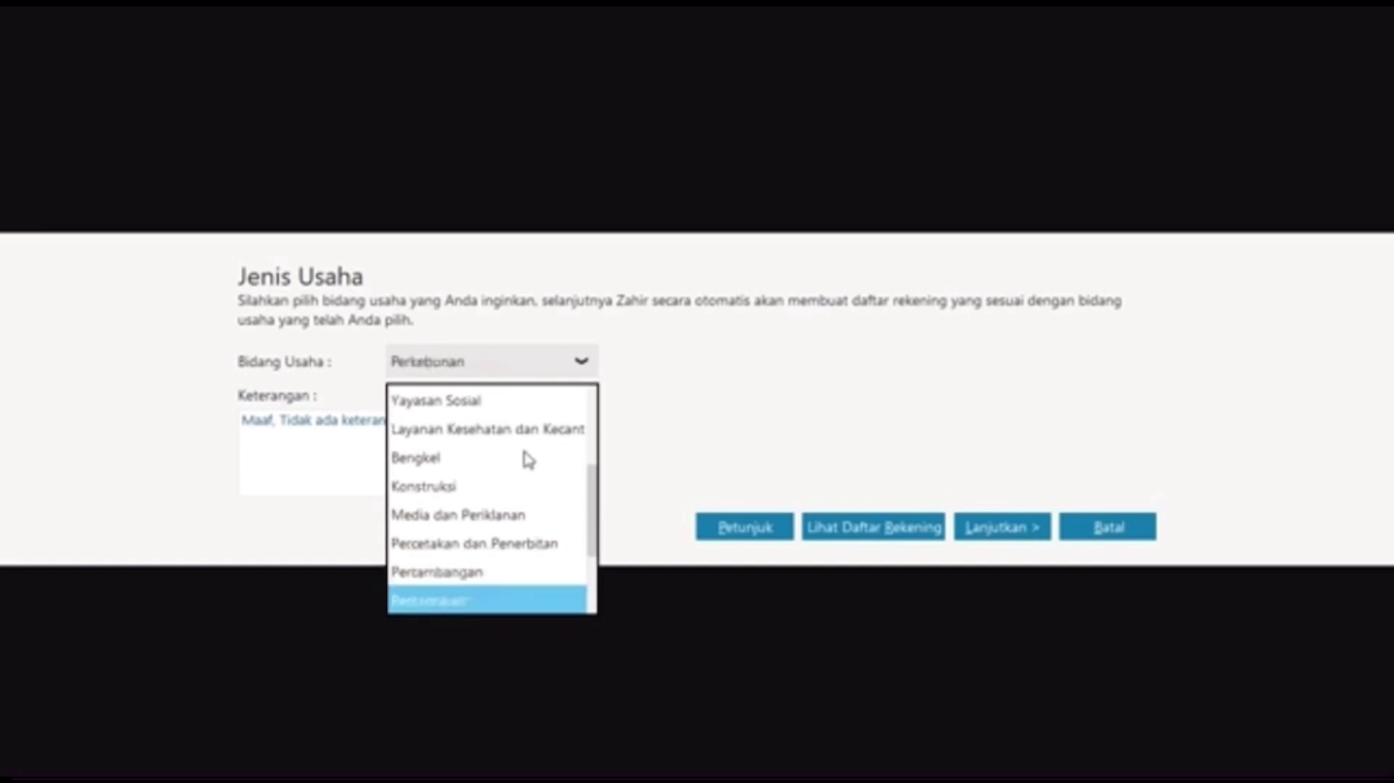
key(Up)
key(Up)
key(Up)
key(Up)
key(Up)
key(Up)
key(Up)
key(Up)
key(Up)
key(Up)
key(Up)
key(Up)
key(Up)
key(Up)
key(Up)
key(Up)
key(Up)
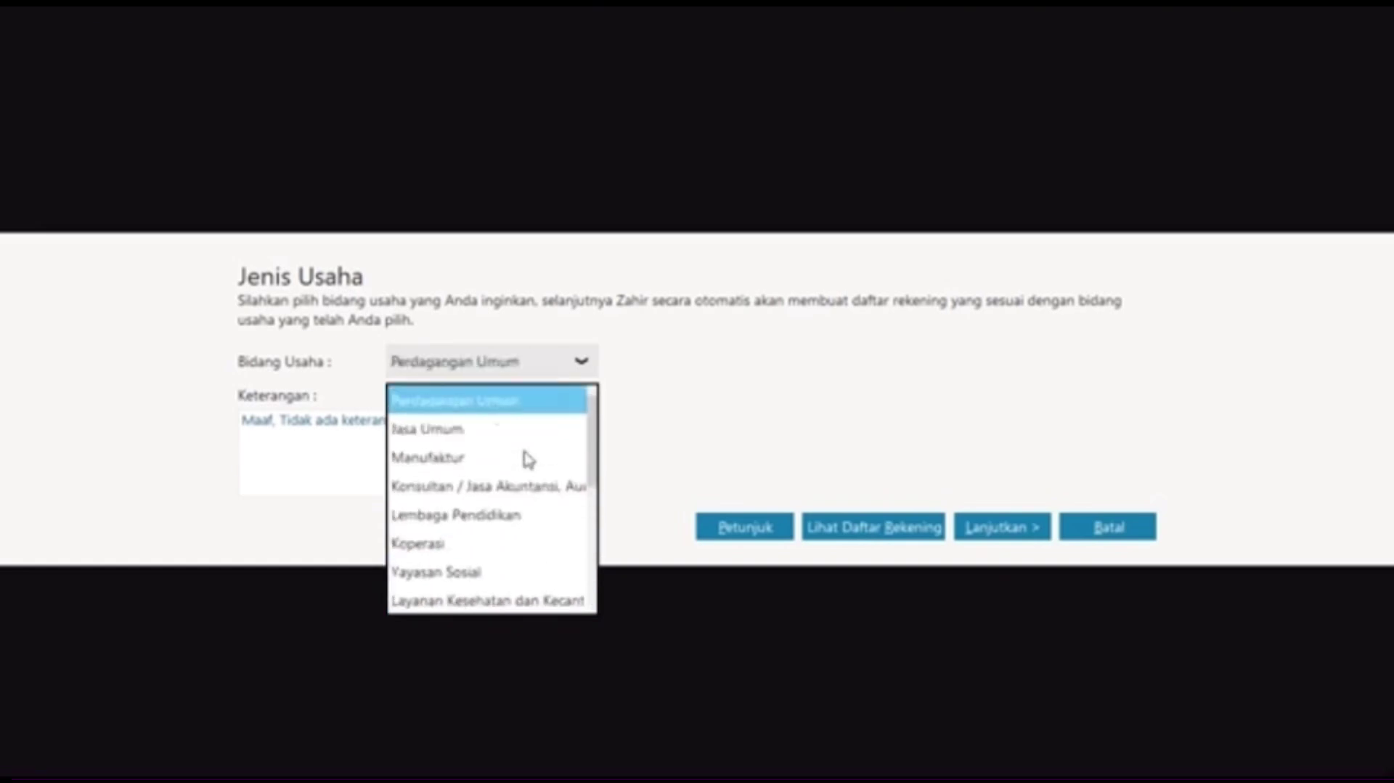
key(Down)
key(Down)
key(Down)
key(Down)
key(Down)
key(Down)
key(Down)
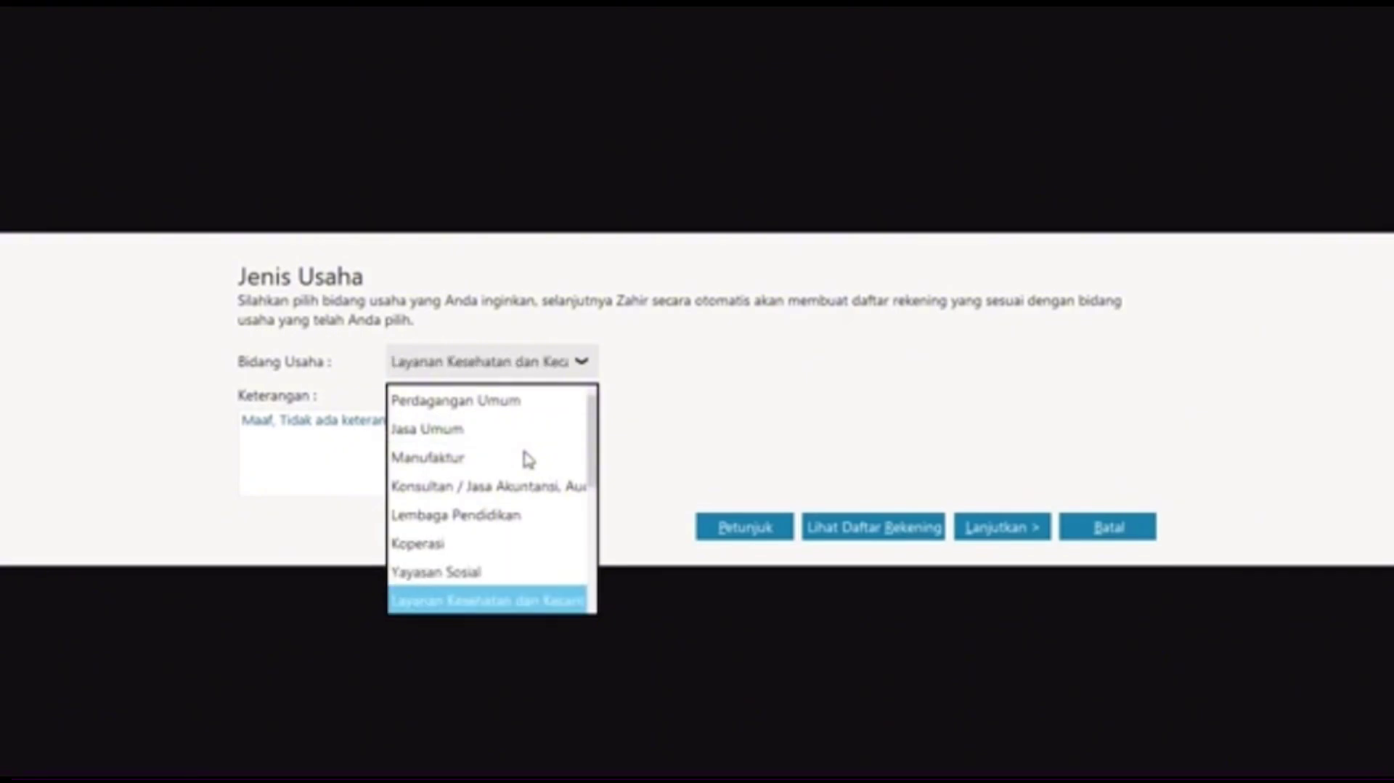
key(Down)
key(Down)
key(Down)
key(Down)
key(Down)
key(Down)
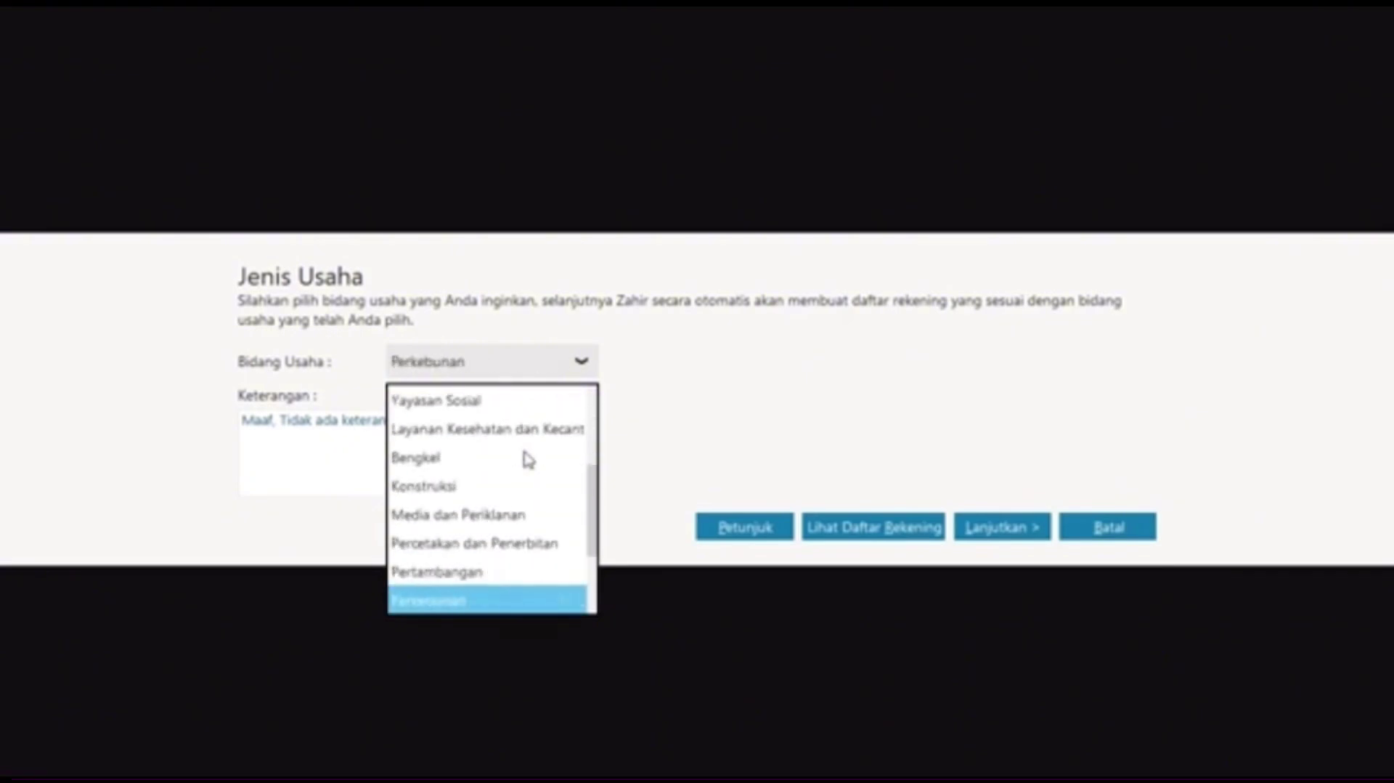
key(Down)
key(Down)
key(Down)
key(Down)
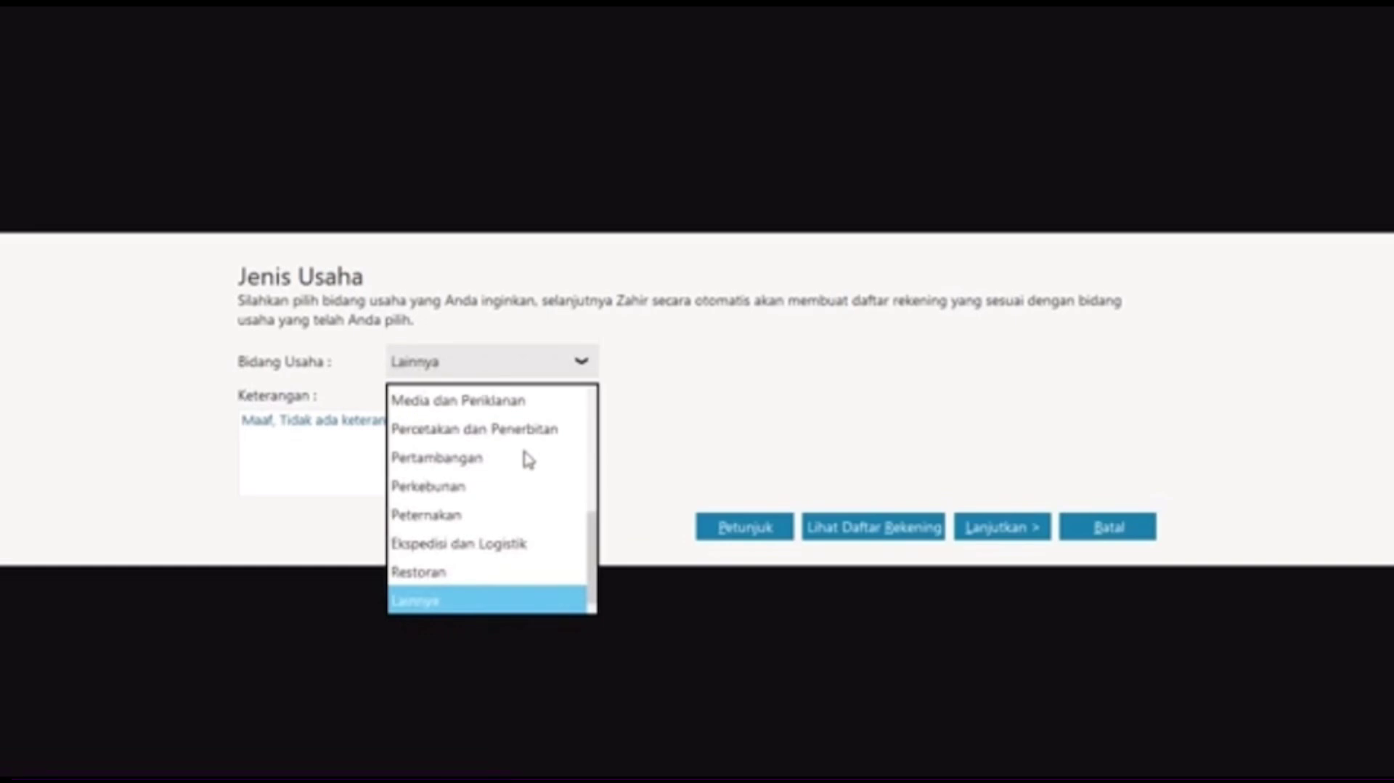
key(Up)
key(Up)
key(Up)
key(Up)
key(Up)
key(Up)
key(Up)
key(Up)
key(Up)
key(Up)
key(Up)
key(Up)
key(Up)
key(Up)
key(Up)
key(Up)
key(Up)
key(Down)
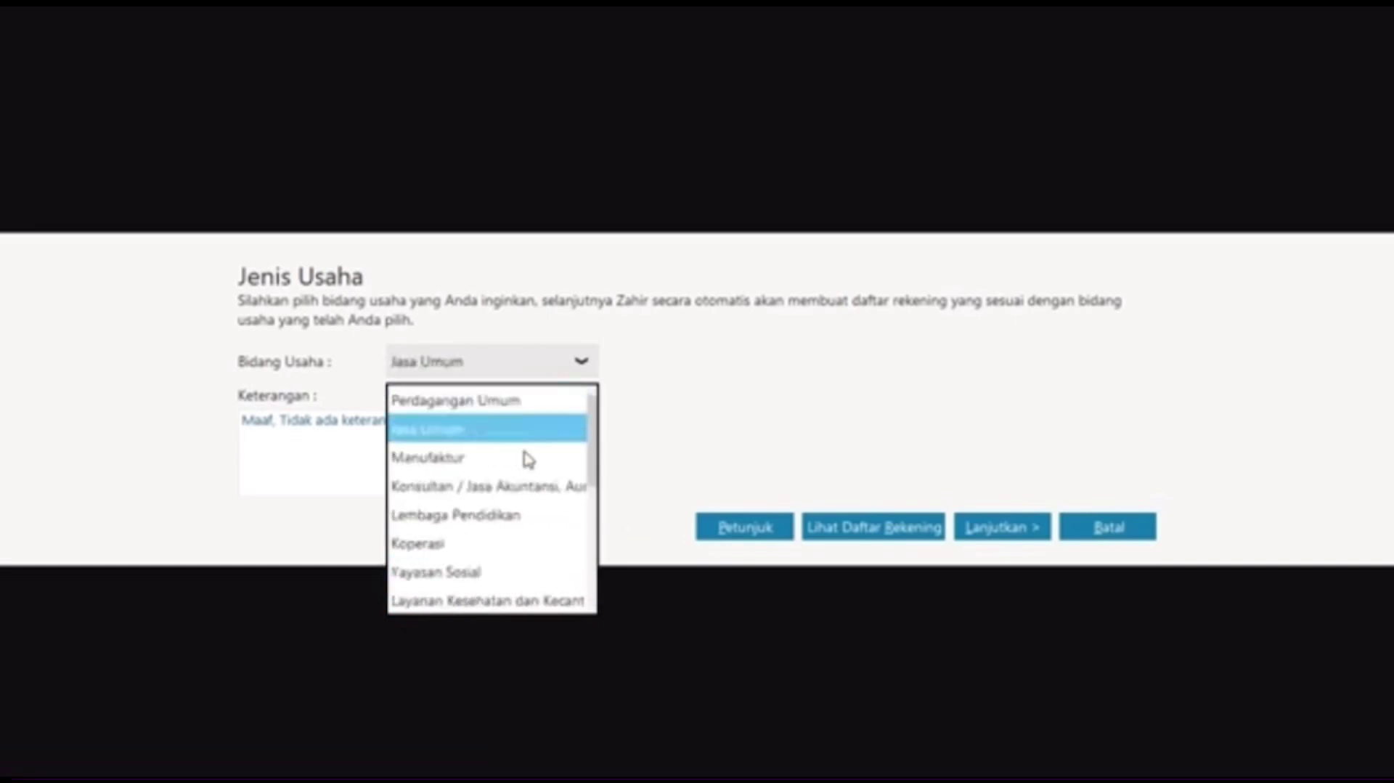
click(439, 433)
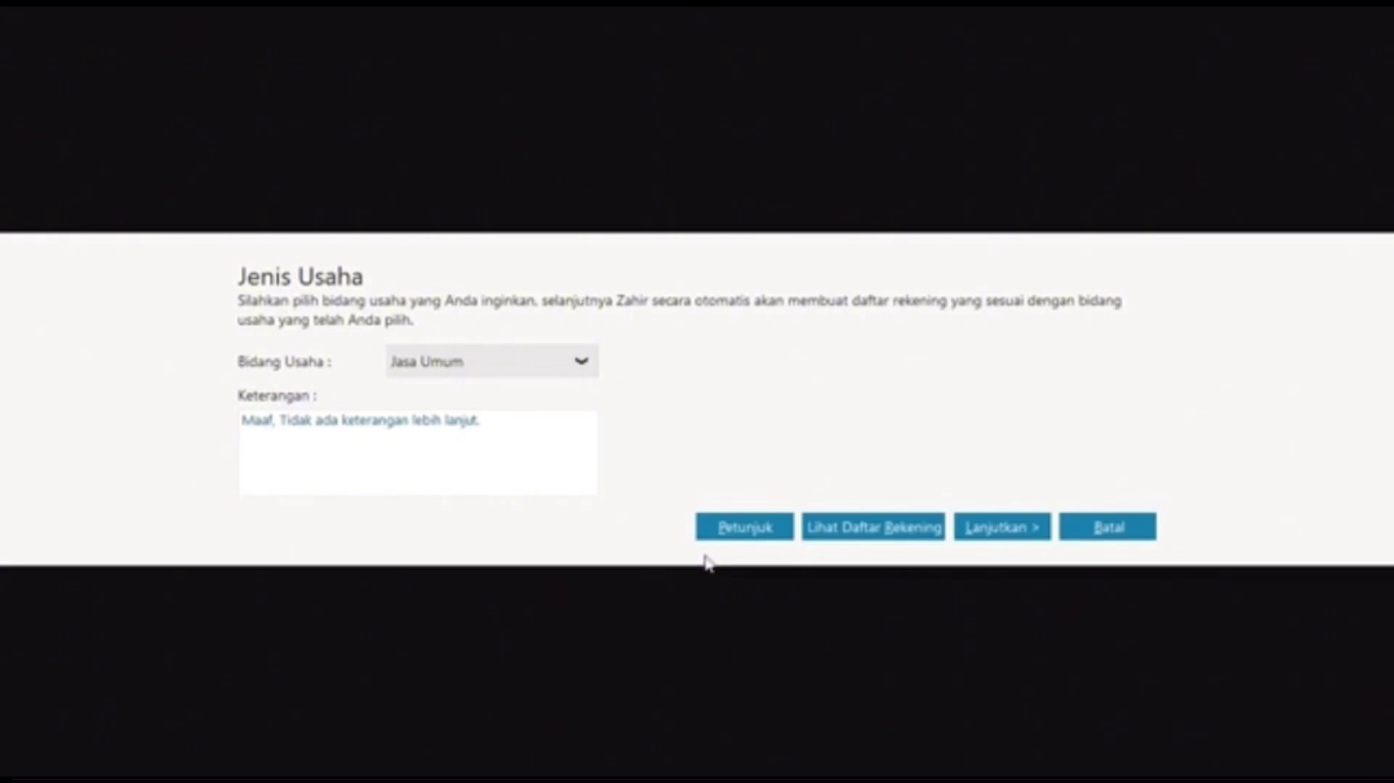
Step: Confirm Jasa Umum in the Info dialog and let accounts be generated
click(984, 529)
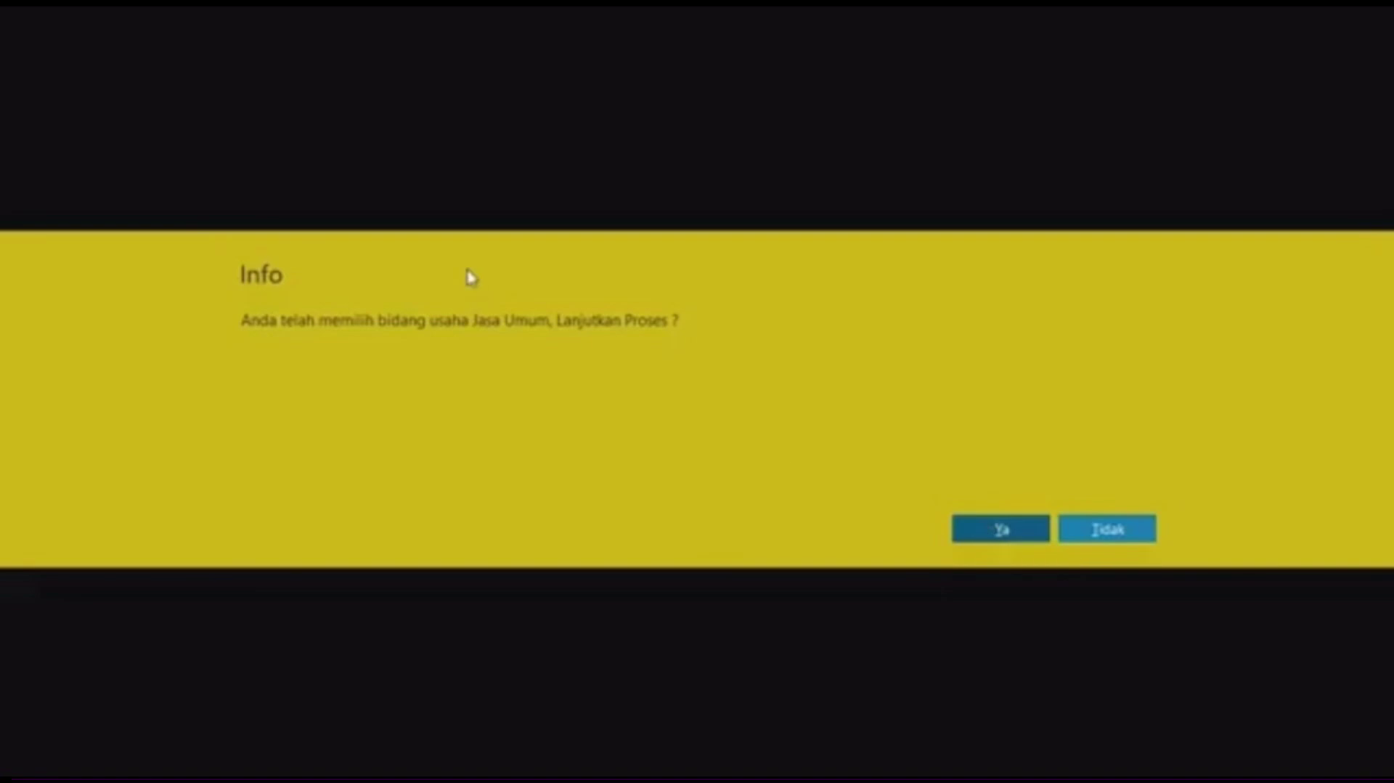
click(1006, 534)
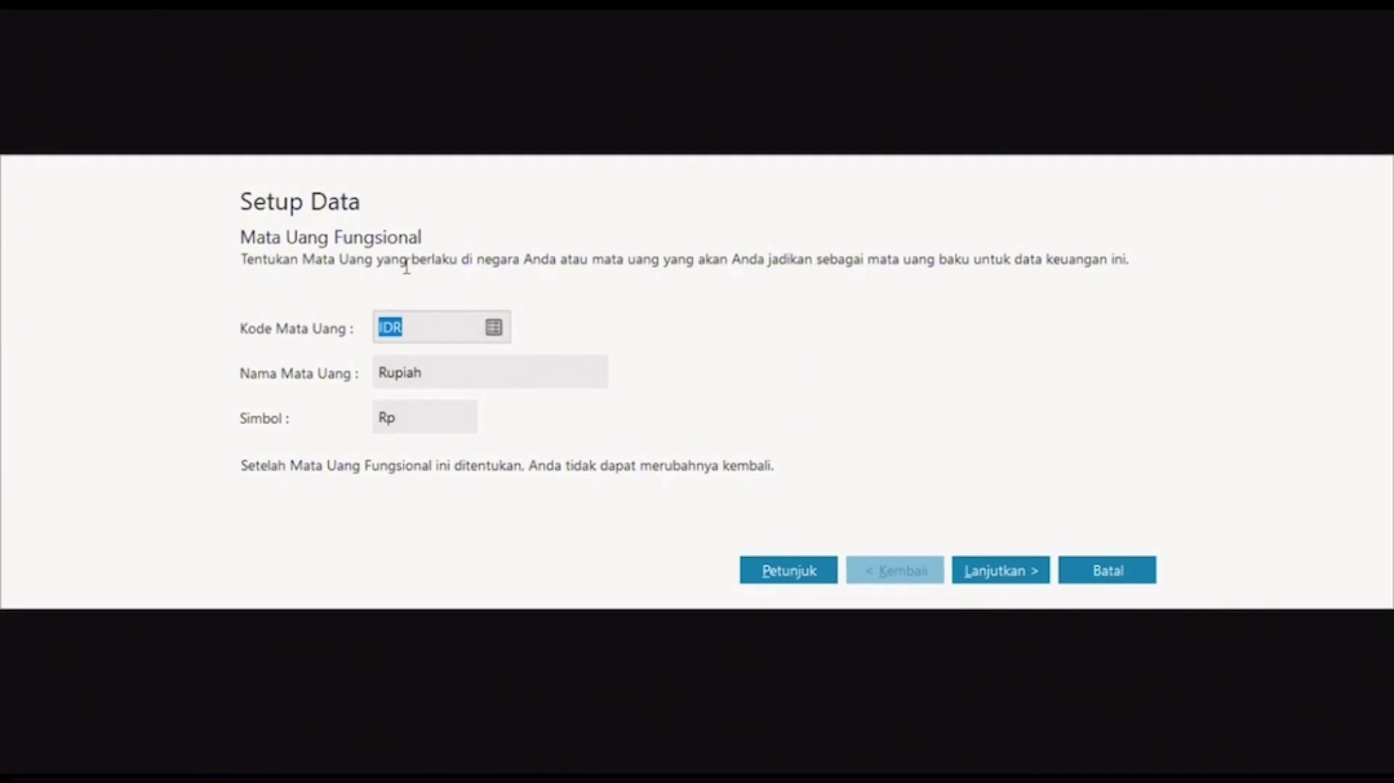
Step: Accept IDR Rupiah as functional currency and Dollar as foreign currency, then finish setup
click(981, 563)
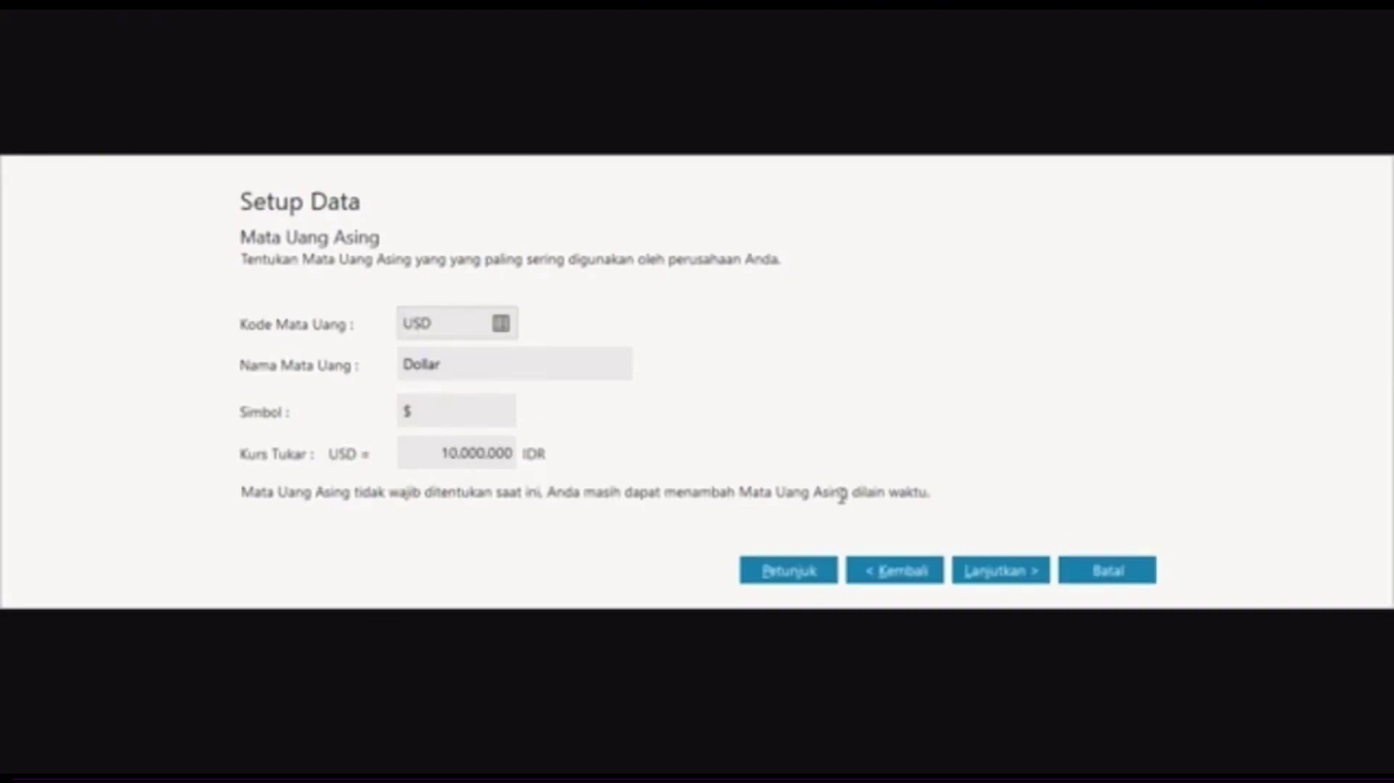
click(999, 569)
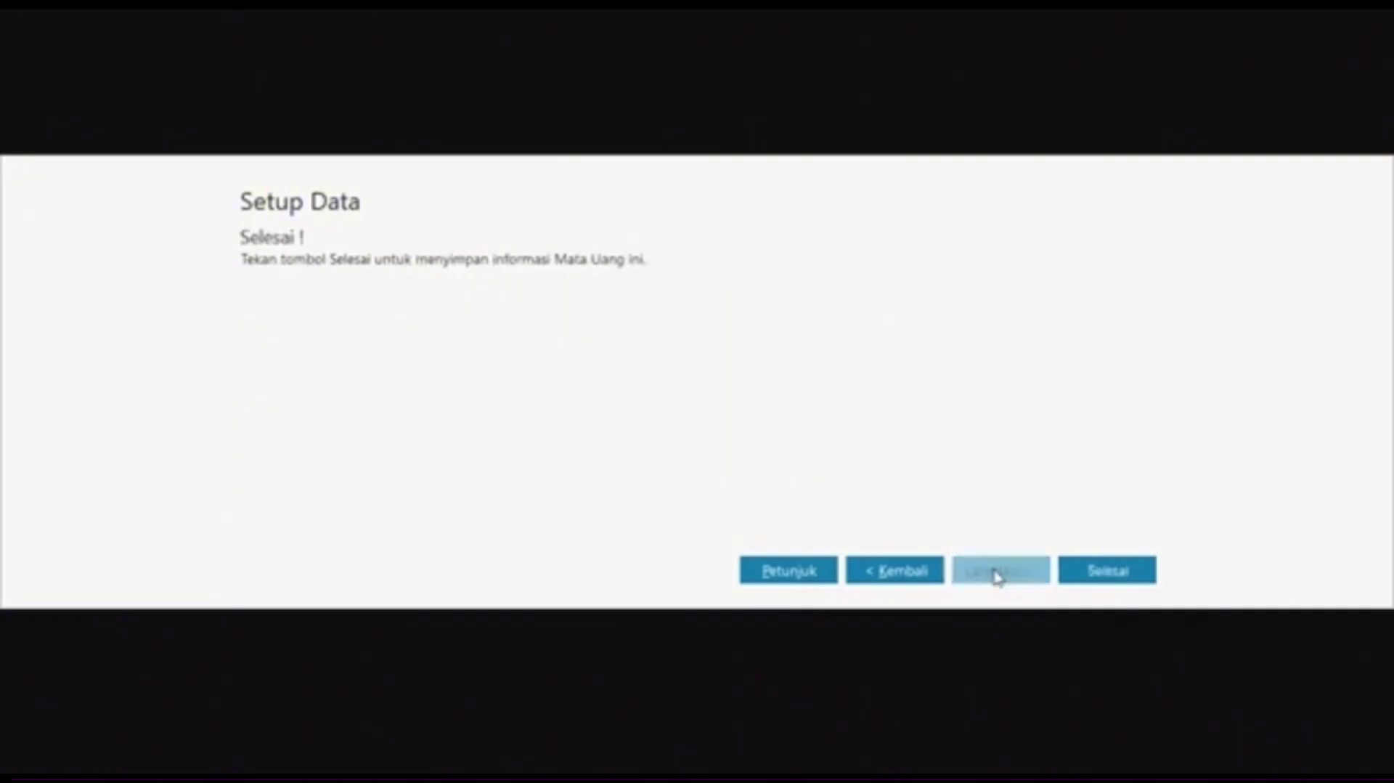
click(1100, 578)
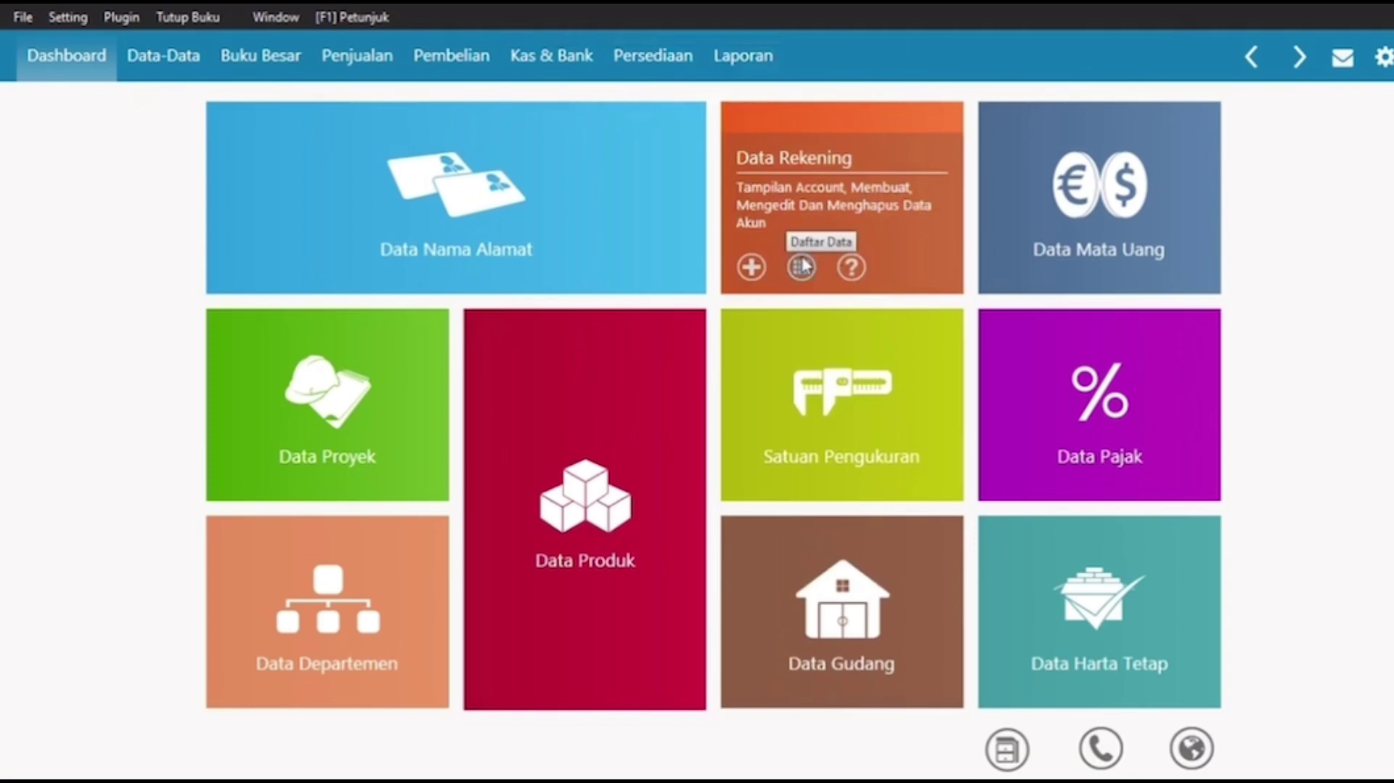
click(801, 263)
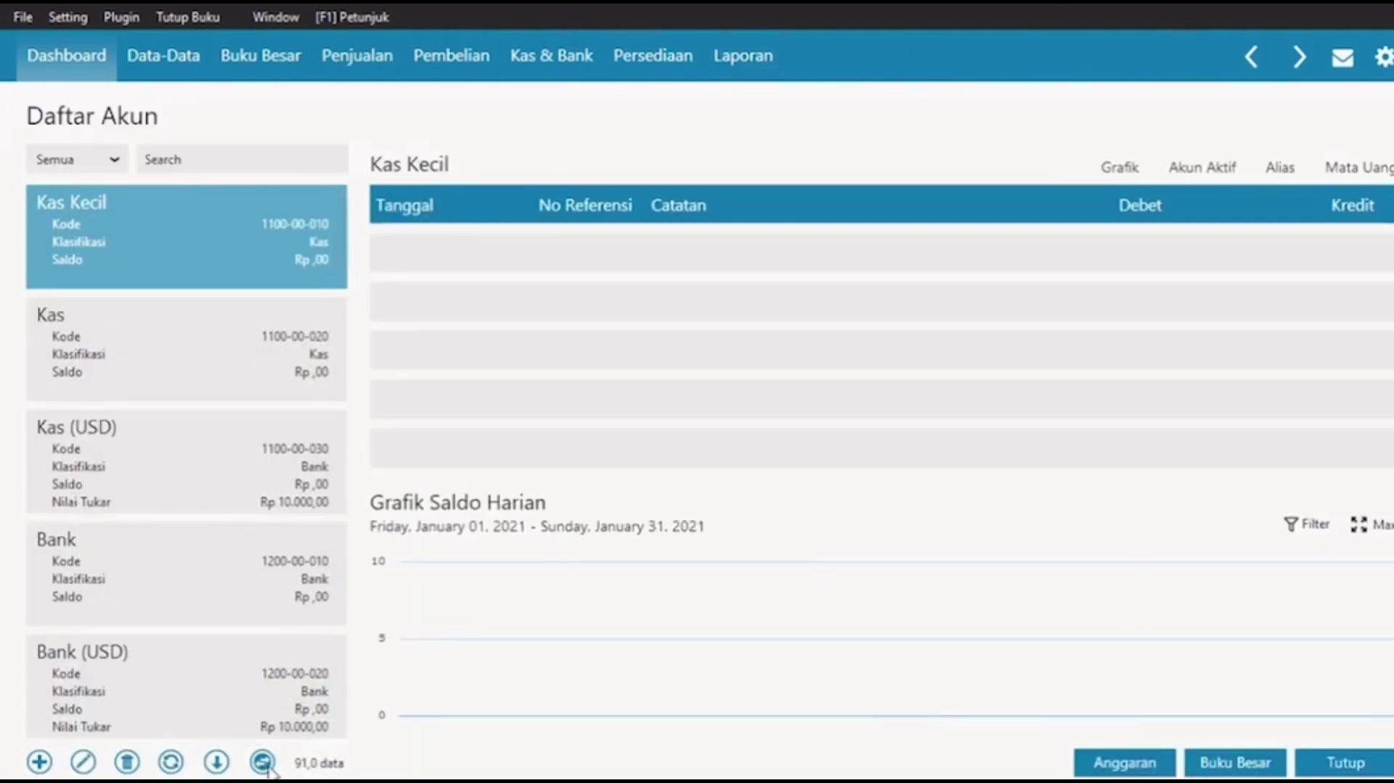
click(262, 760)
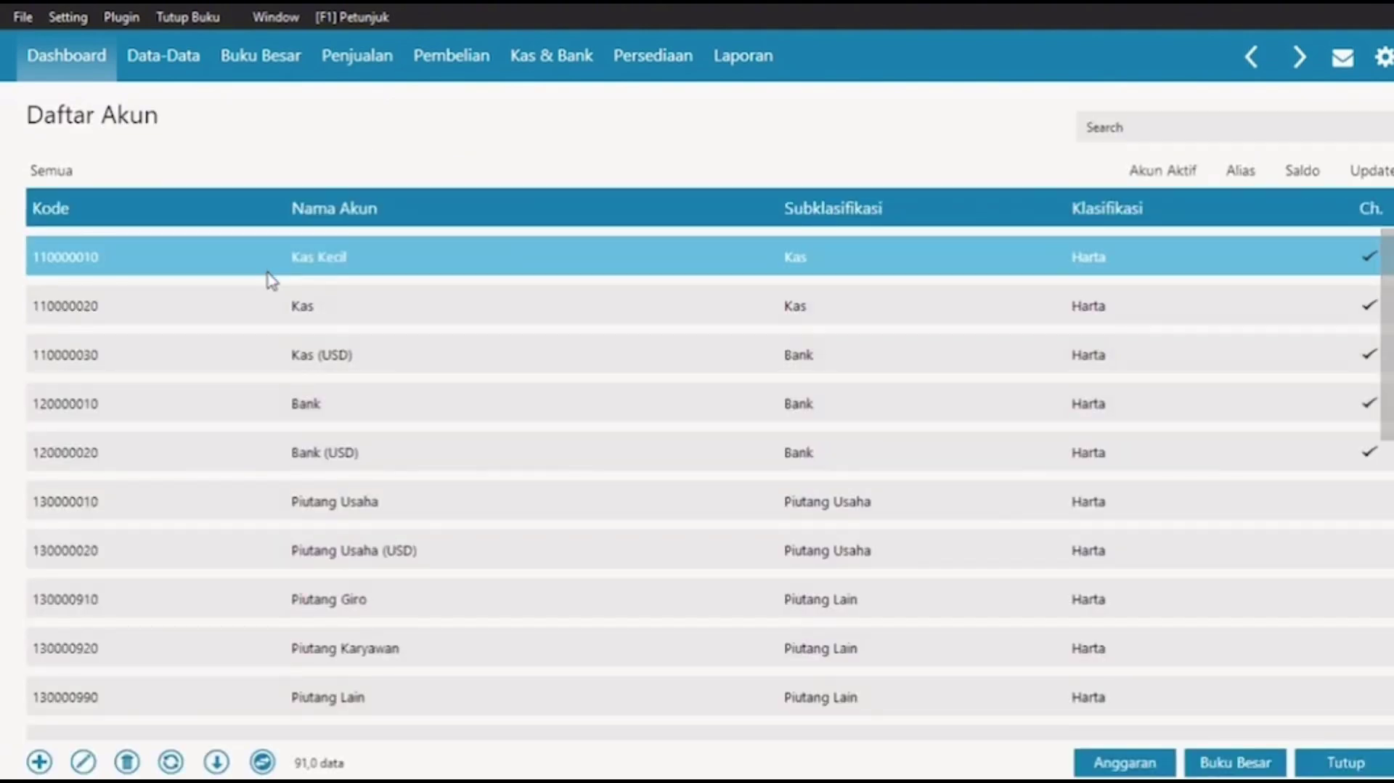
click(267, 274)
key(Down)
key(Down)
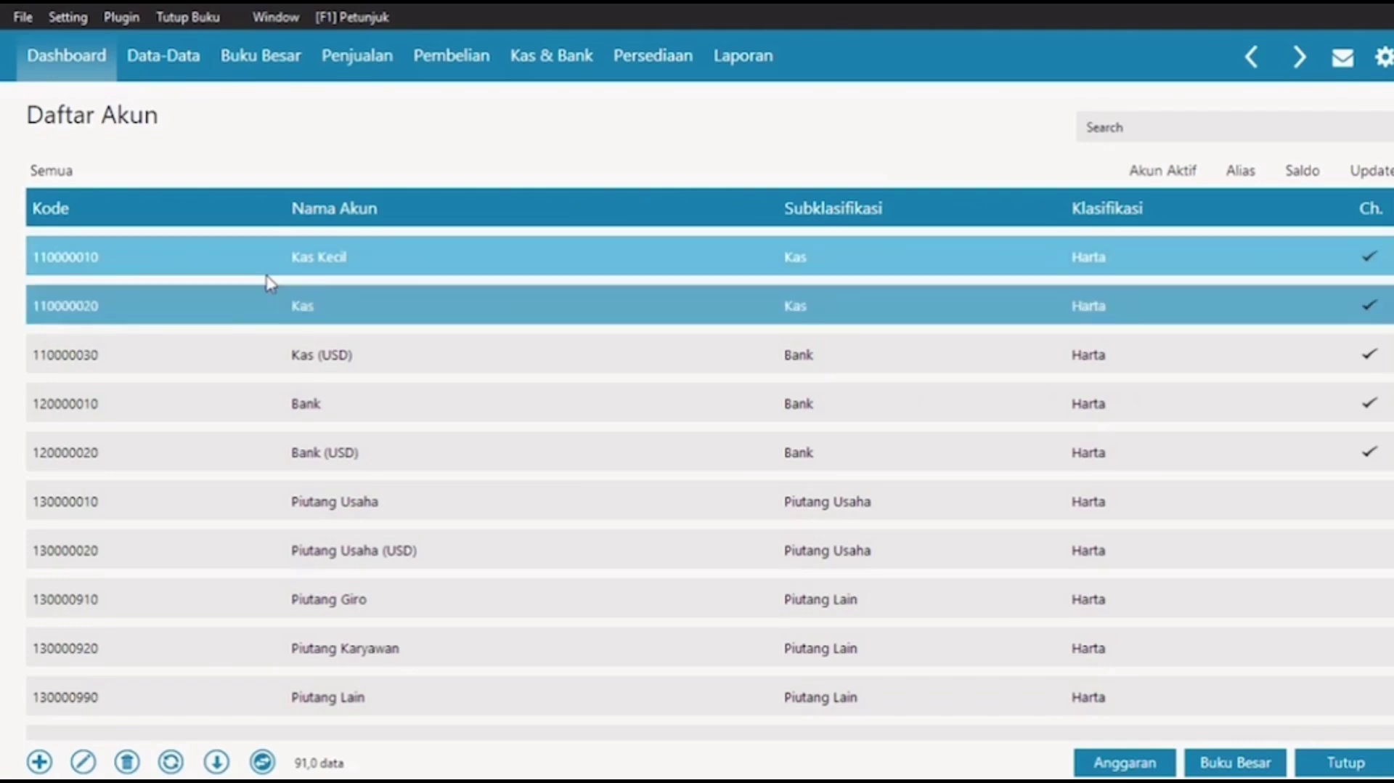
key(Down)
key(Down)
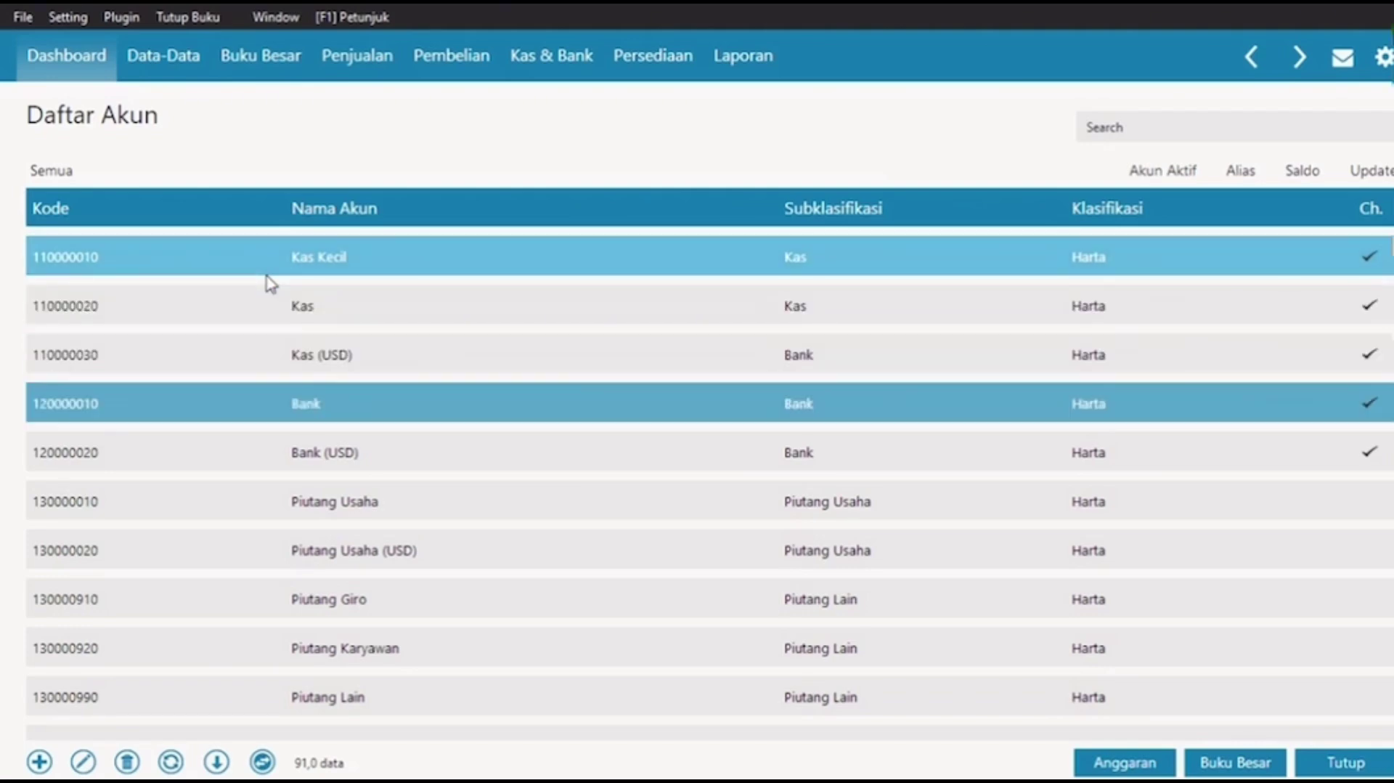
key(Up)
key(Down)
key(Down)
key(Down)
key(Down)
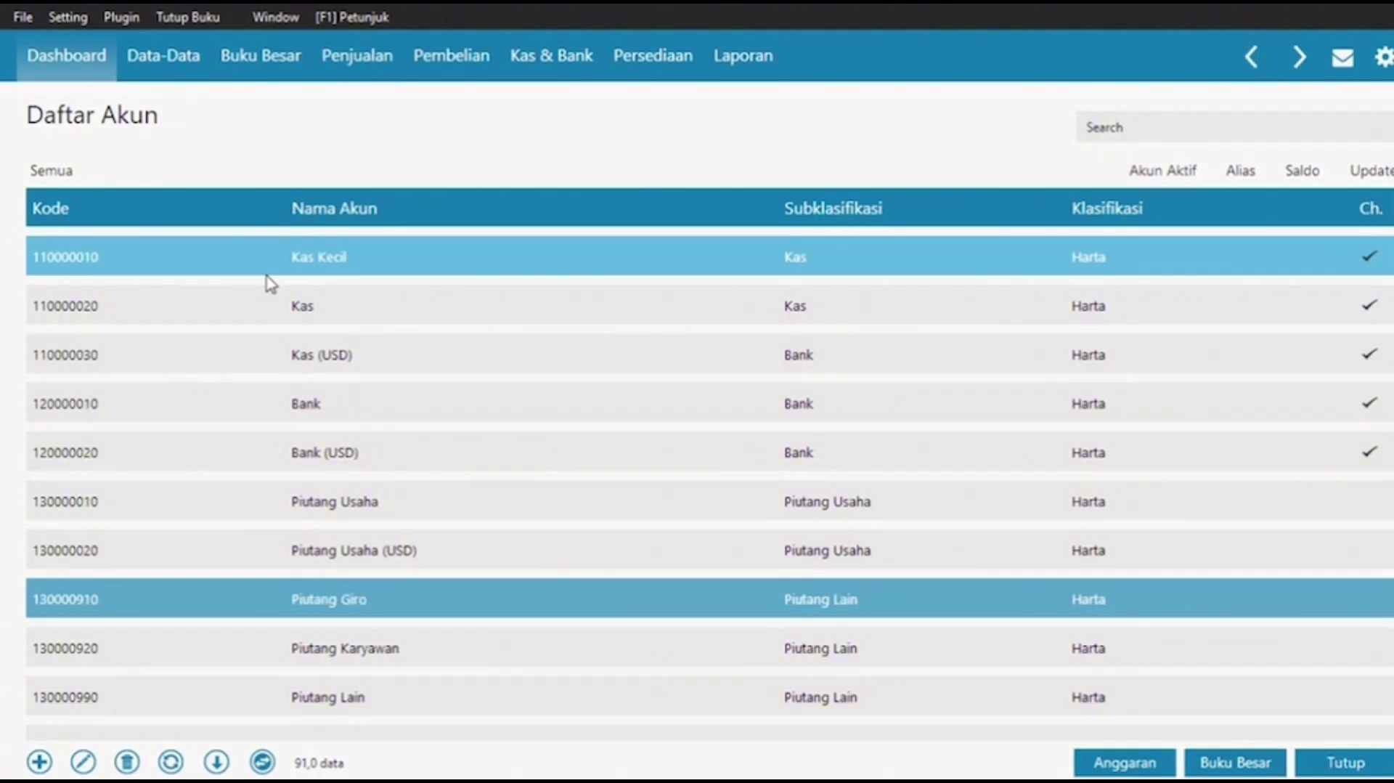
key(Down)
key(Down)
key(Down)
key(Down)
key(Down)
key(Down)
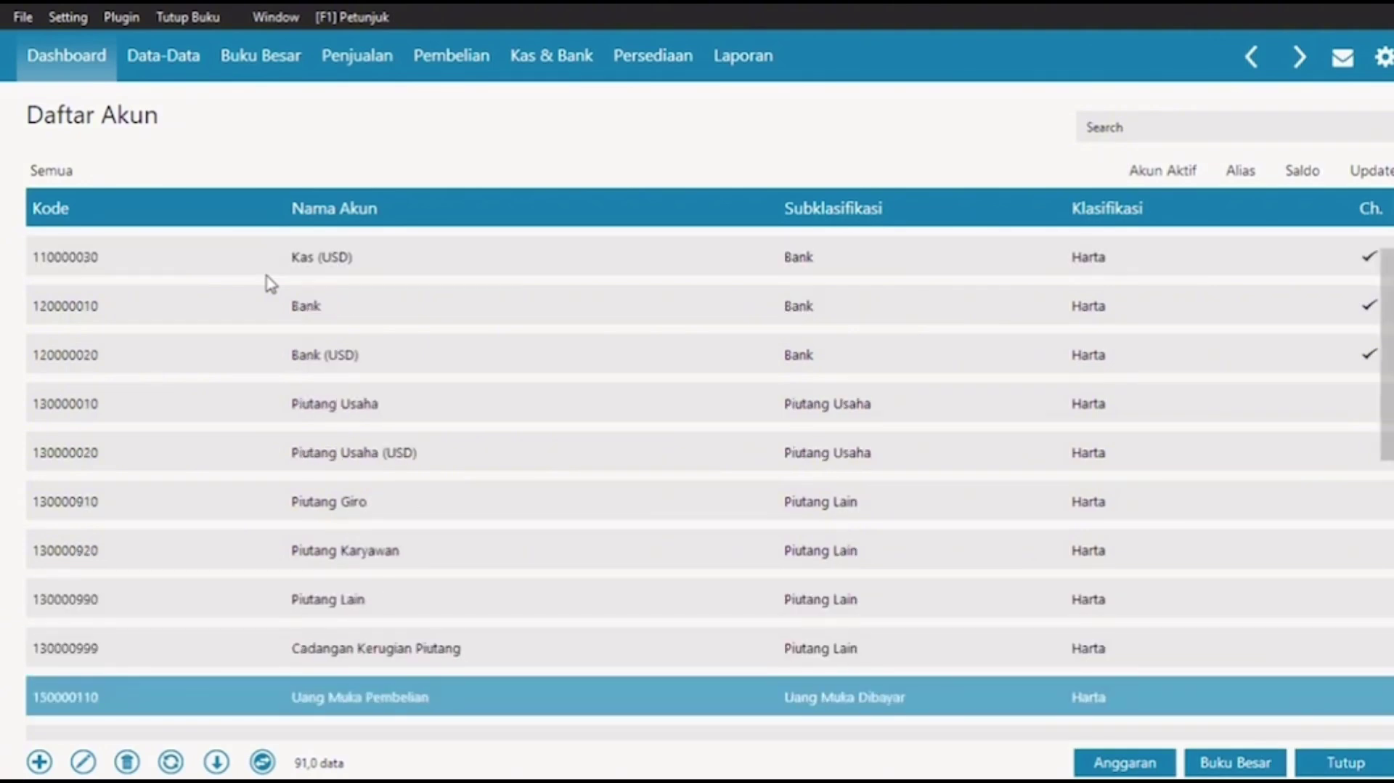
key(Down)
key(Down)
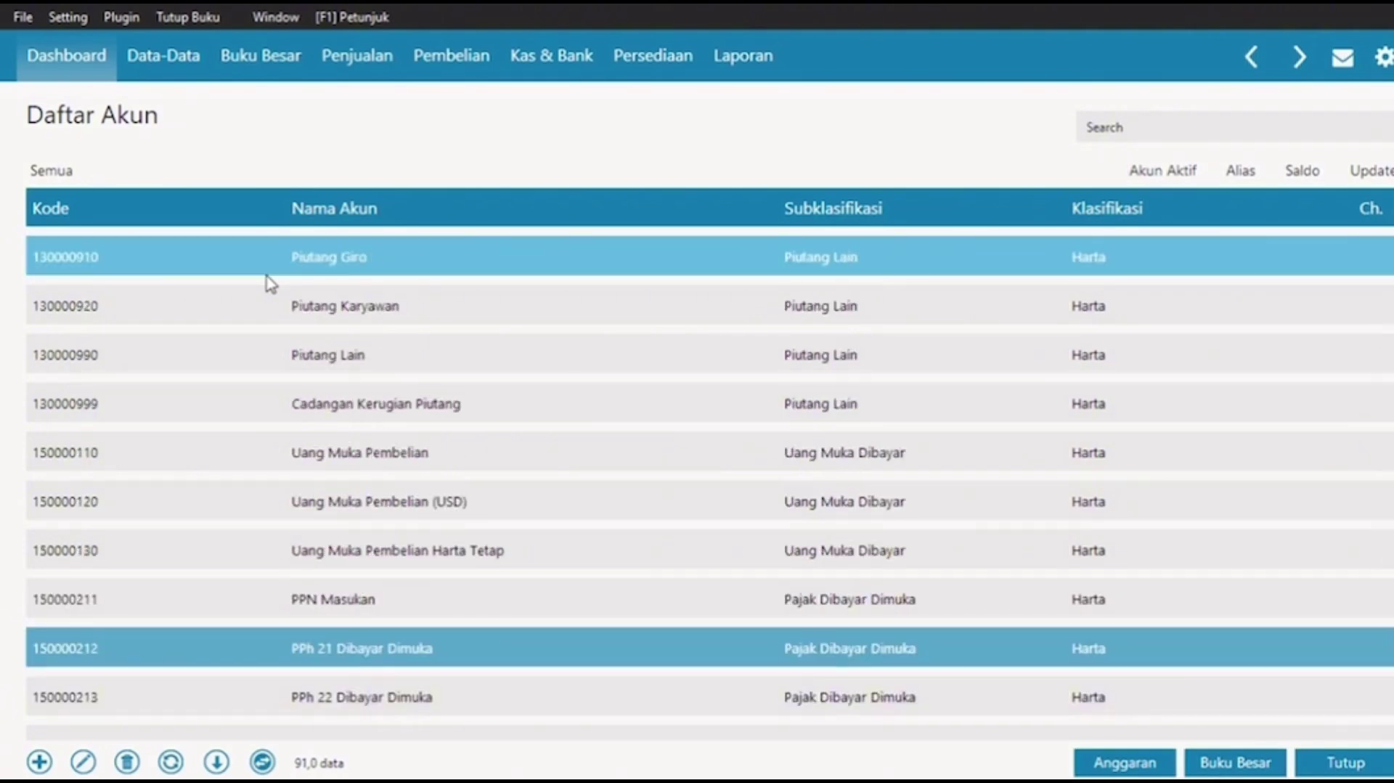
key(Down)
key(Down)
key(Down)
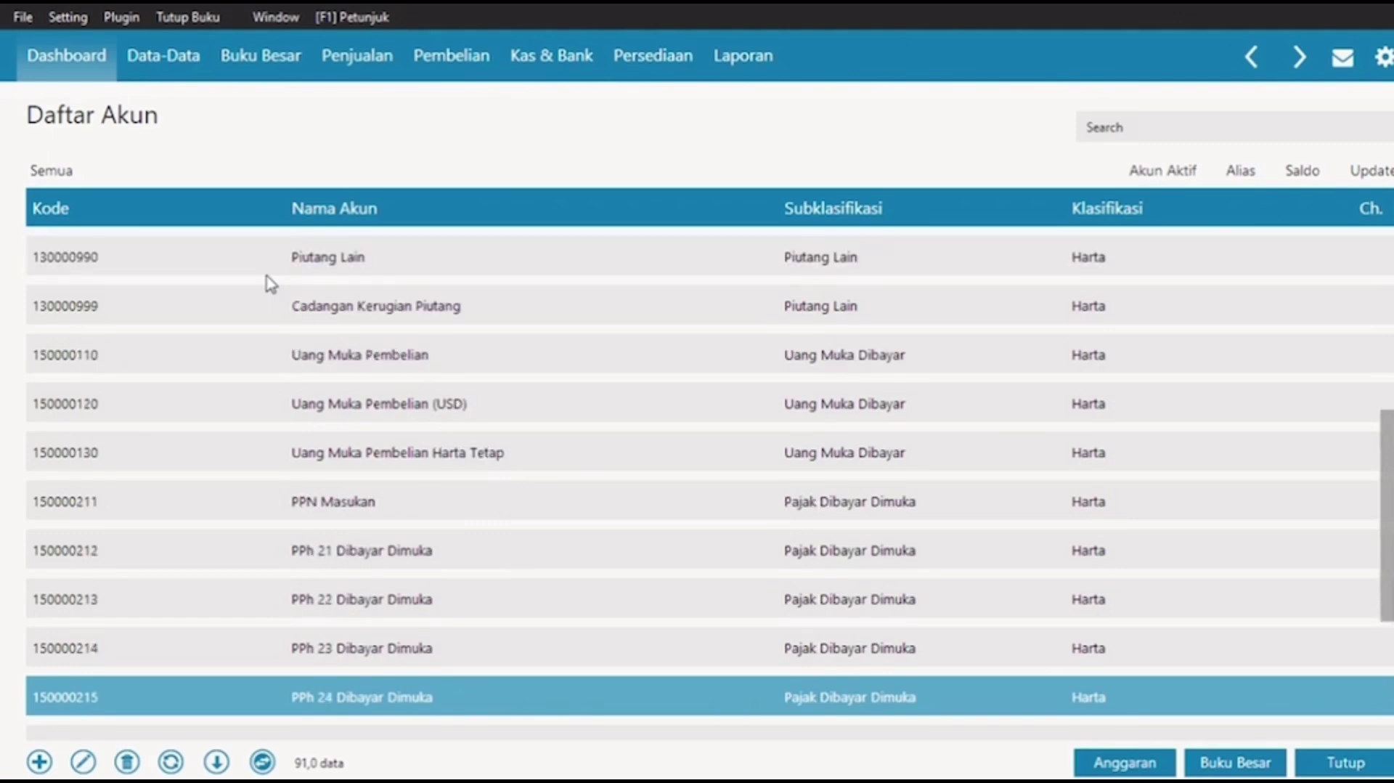
key(Up)
key(Up)
key(Up)
key(Up)
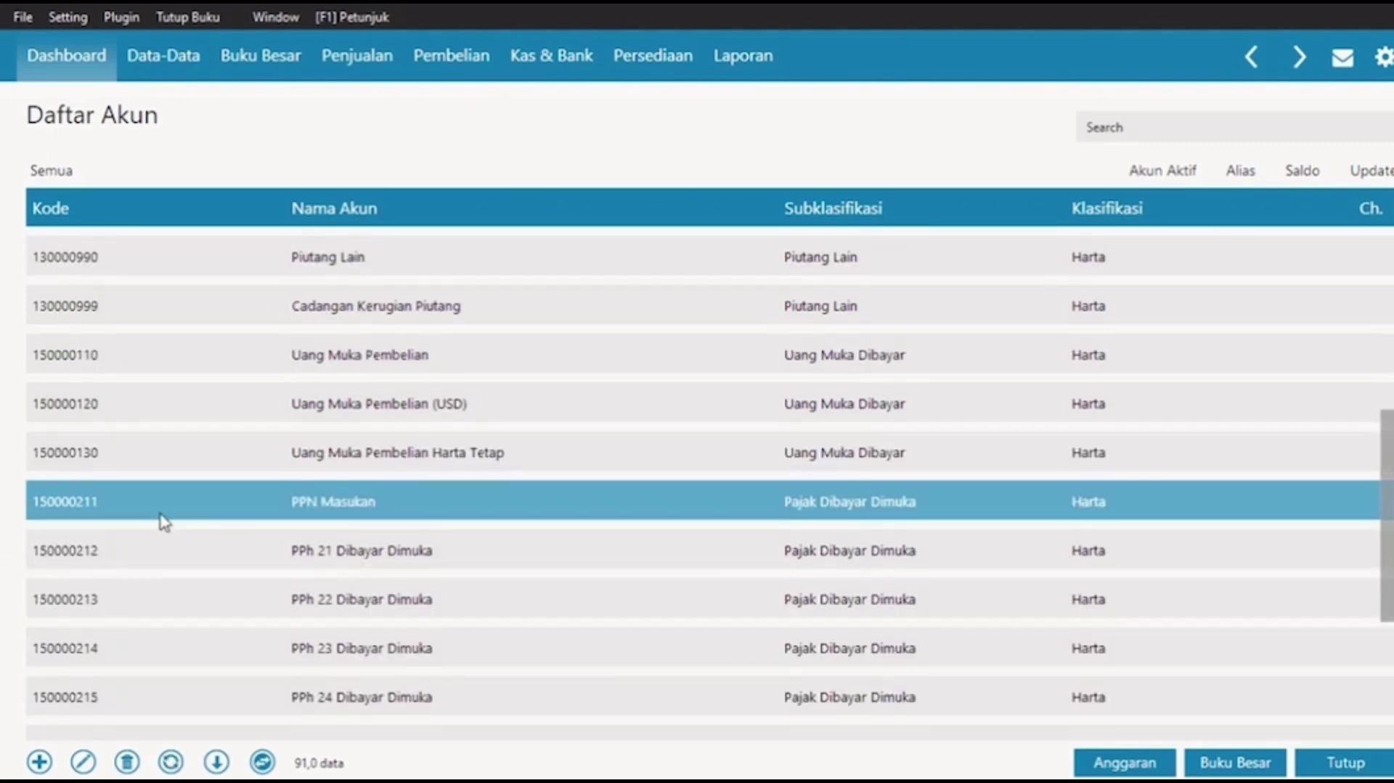
click(257, 549)
key(Down)
key(Down)
key(Down)
key(Down)
key(Down)
key(Down)
key(Down)
key(Down)
key(Down)
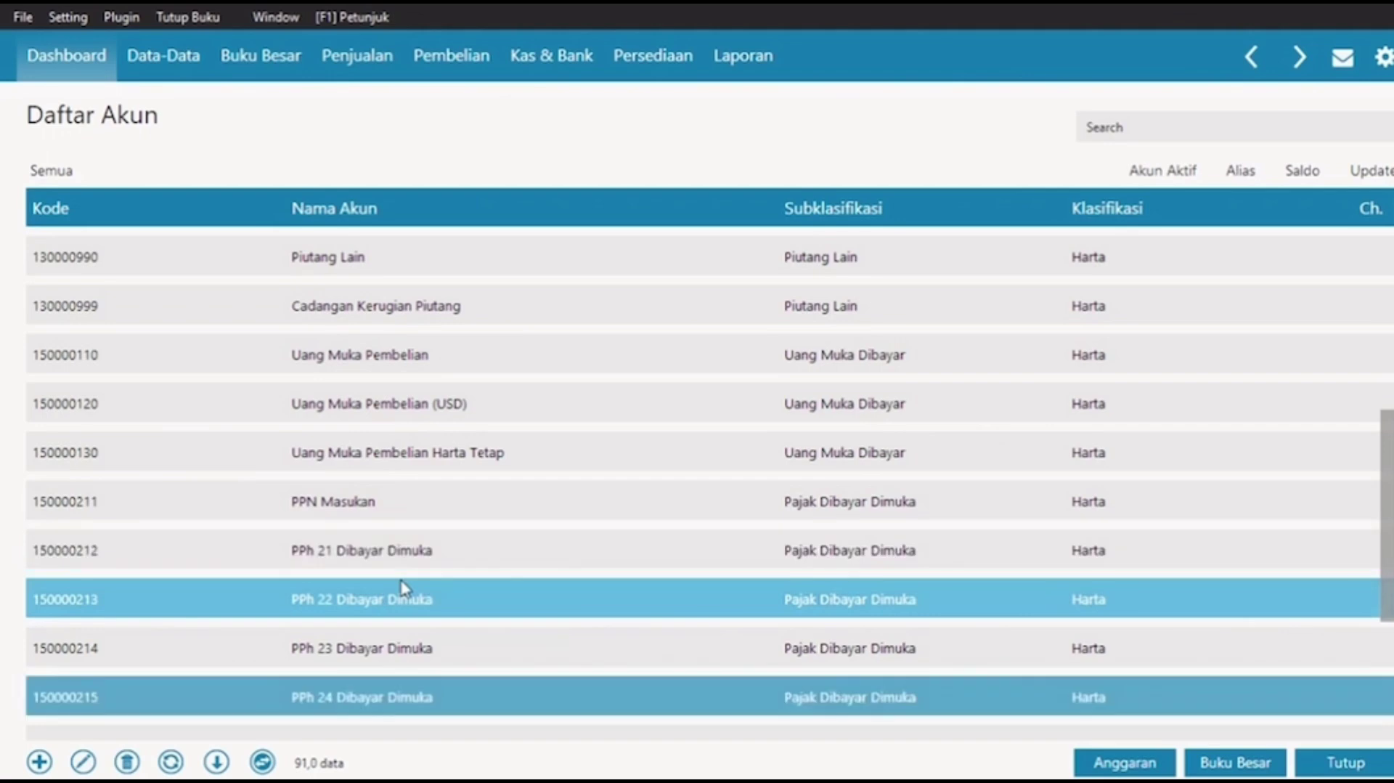
key(Down)
key(Down)
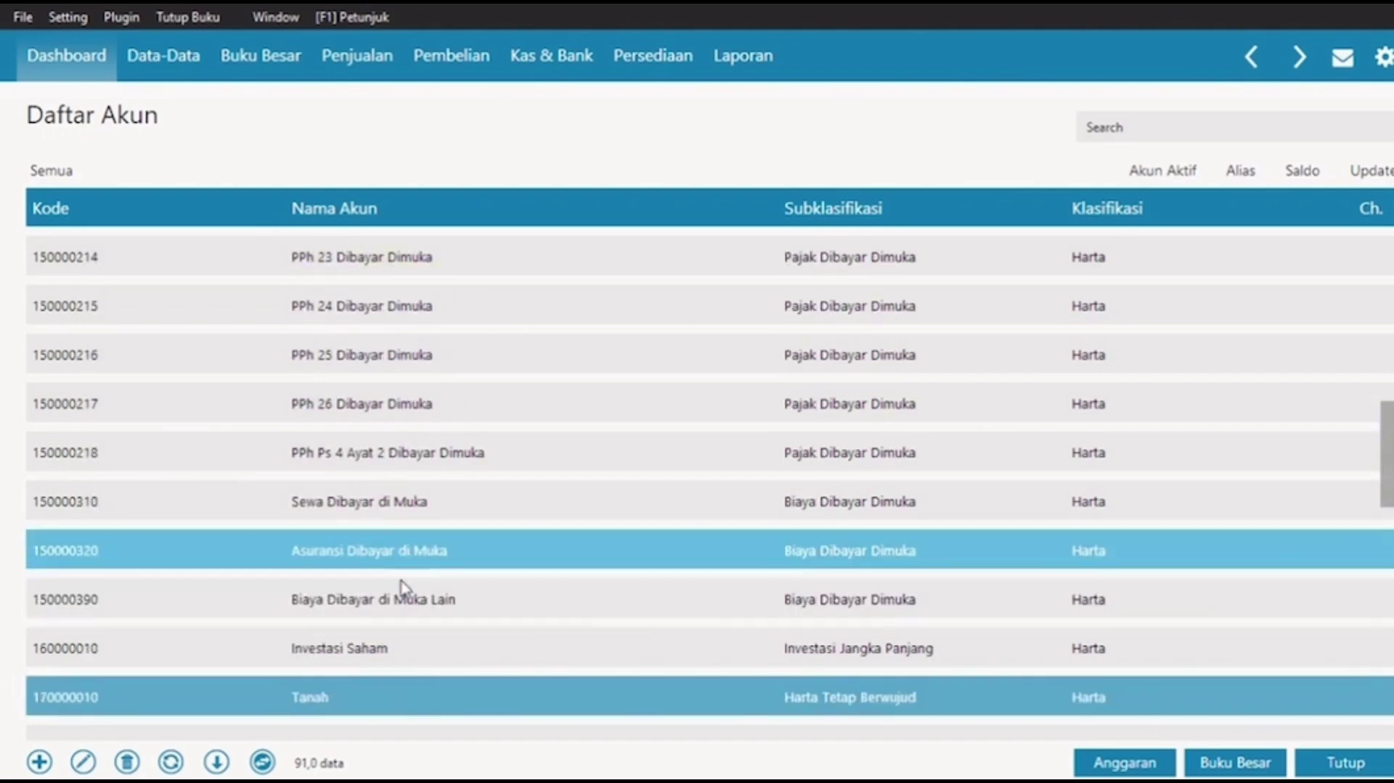
key(Up)
key(Up)
key(Up)
key(Up)
key(Up)
key(Up)
key(Up)
key(Up)
key(Up)
key(Up)
key(Up)
key(Up)
key(Up)
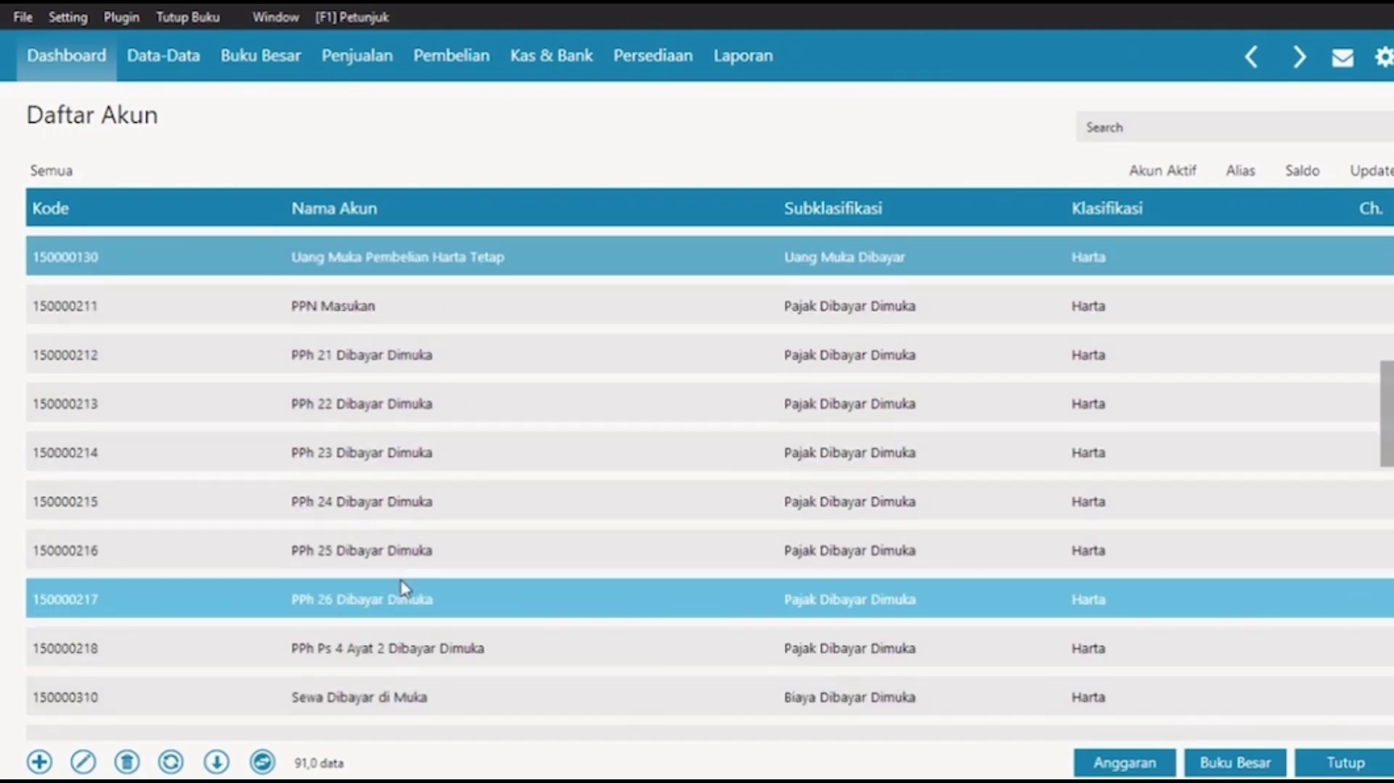
key(Down)
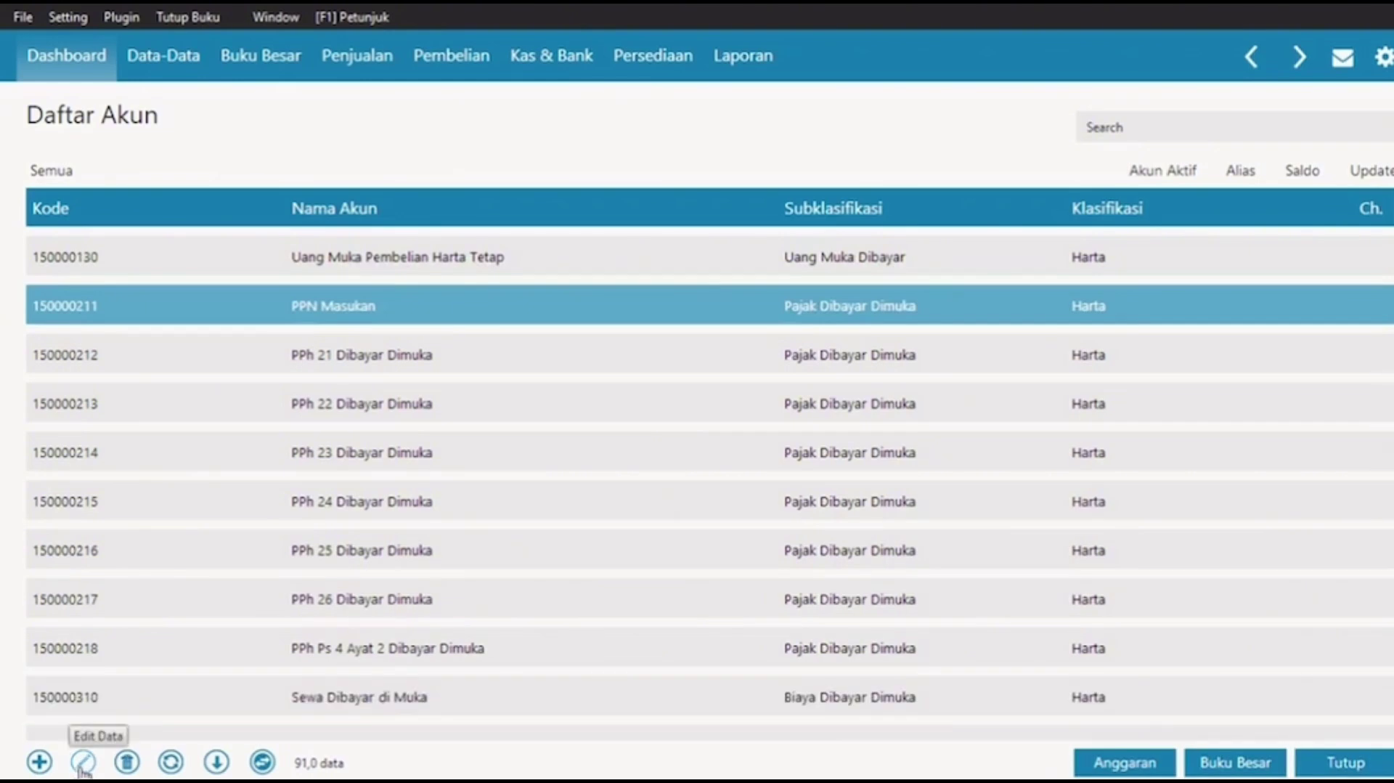
Step: Replace 'Masukan' with 'Dibayar Dimuka' in account 150000211's name and save it
click(82, 762)
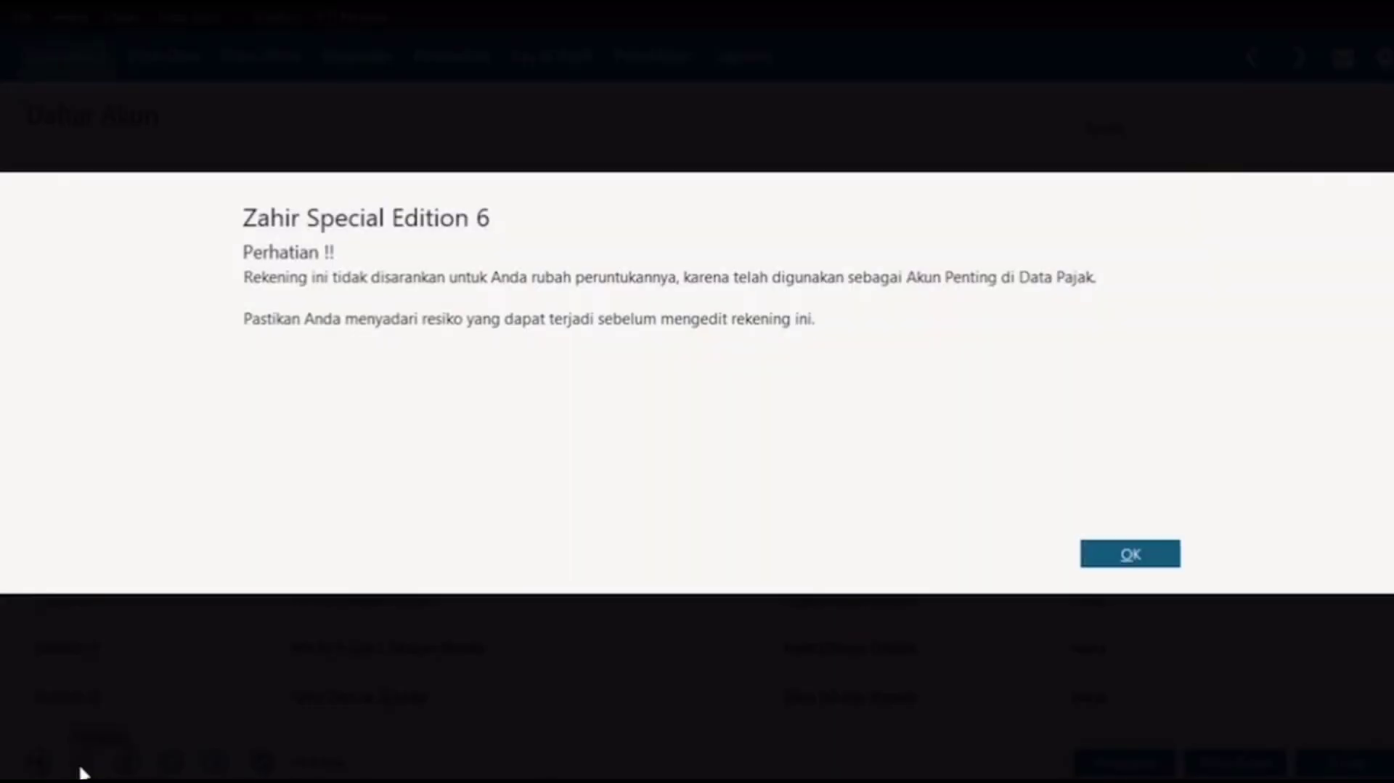
click(1155, 561)
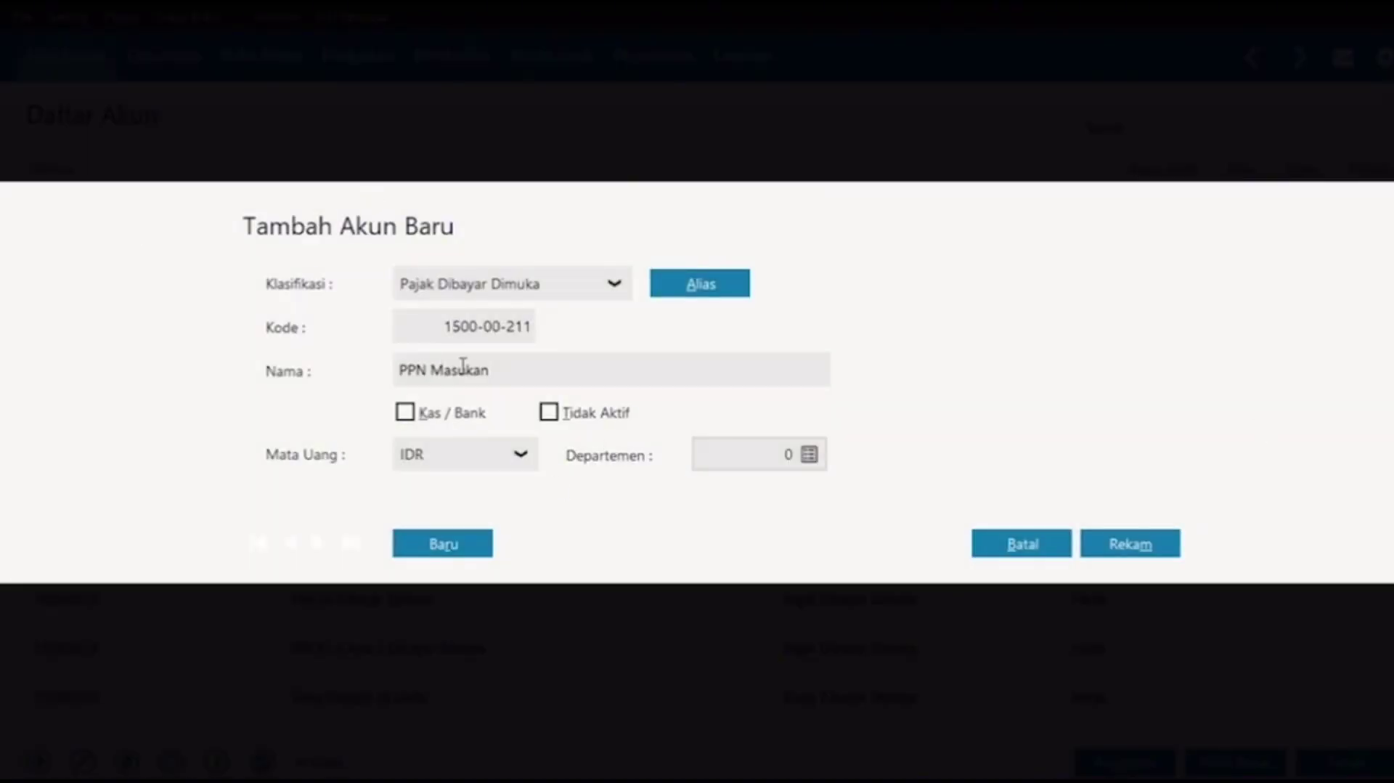
double_click(462, 367)
text(Dibayar Dimuka)
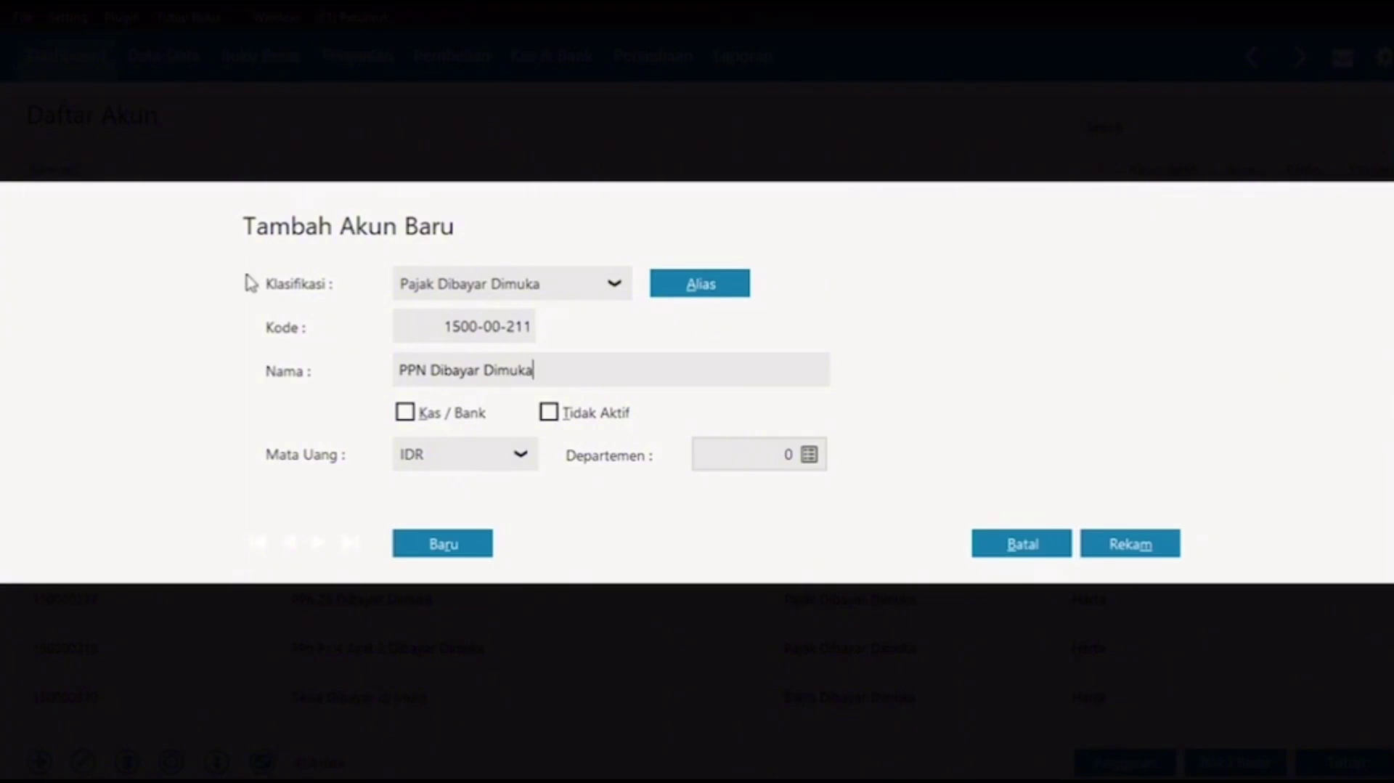
click(1138, 545)
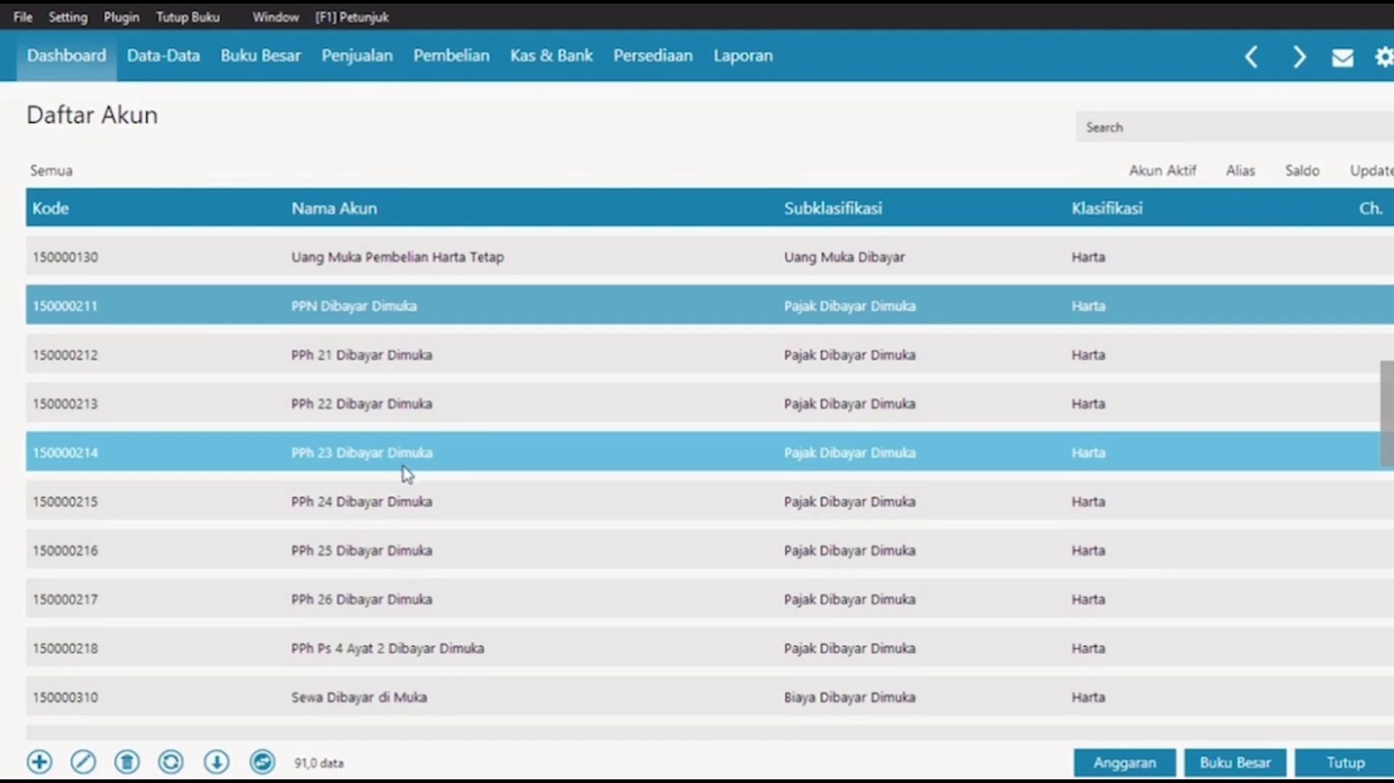
key(Down)
key(Down)
key(Down)
key(Down)
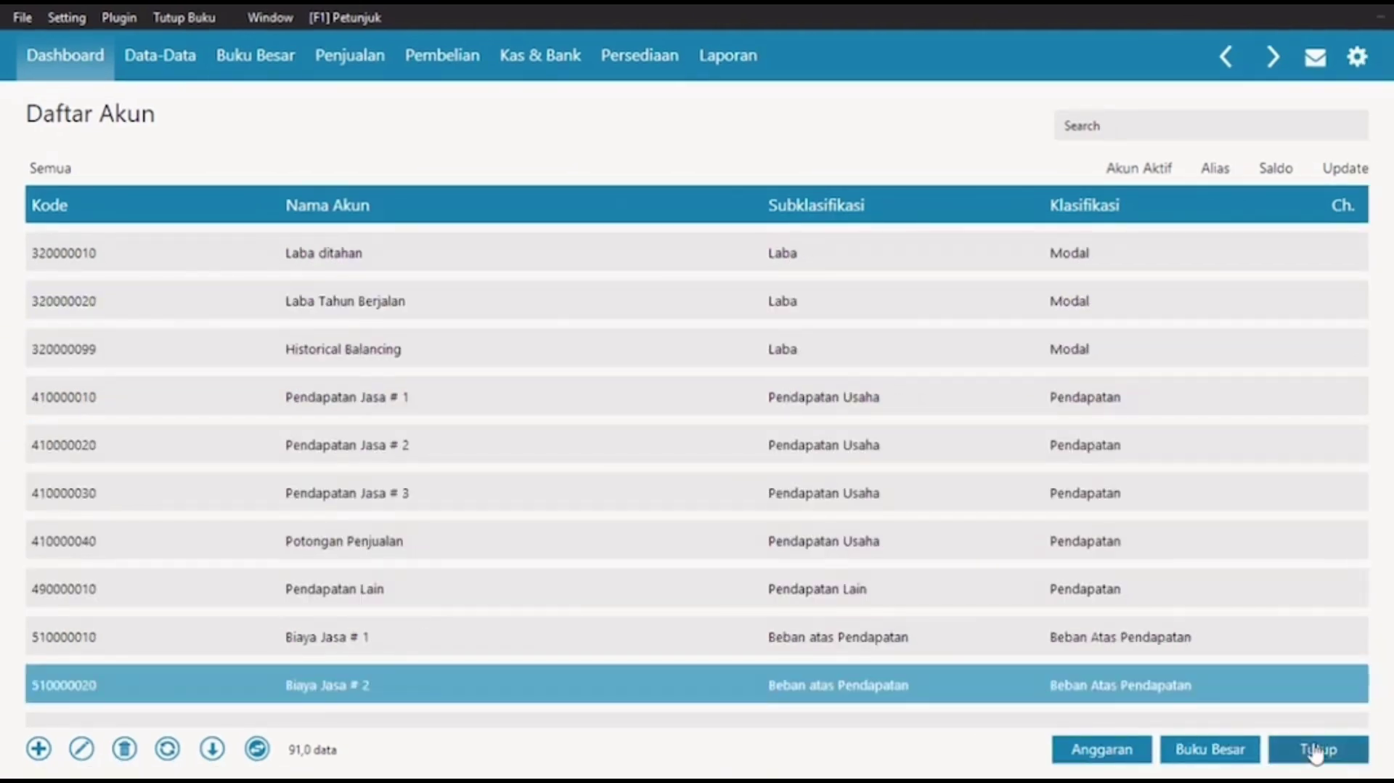
Step: Close the account list and check Setelan Regional keeps dd/MM/yyyy dates and 2 decimals
click(1322, 756)
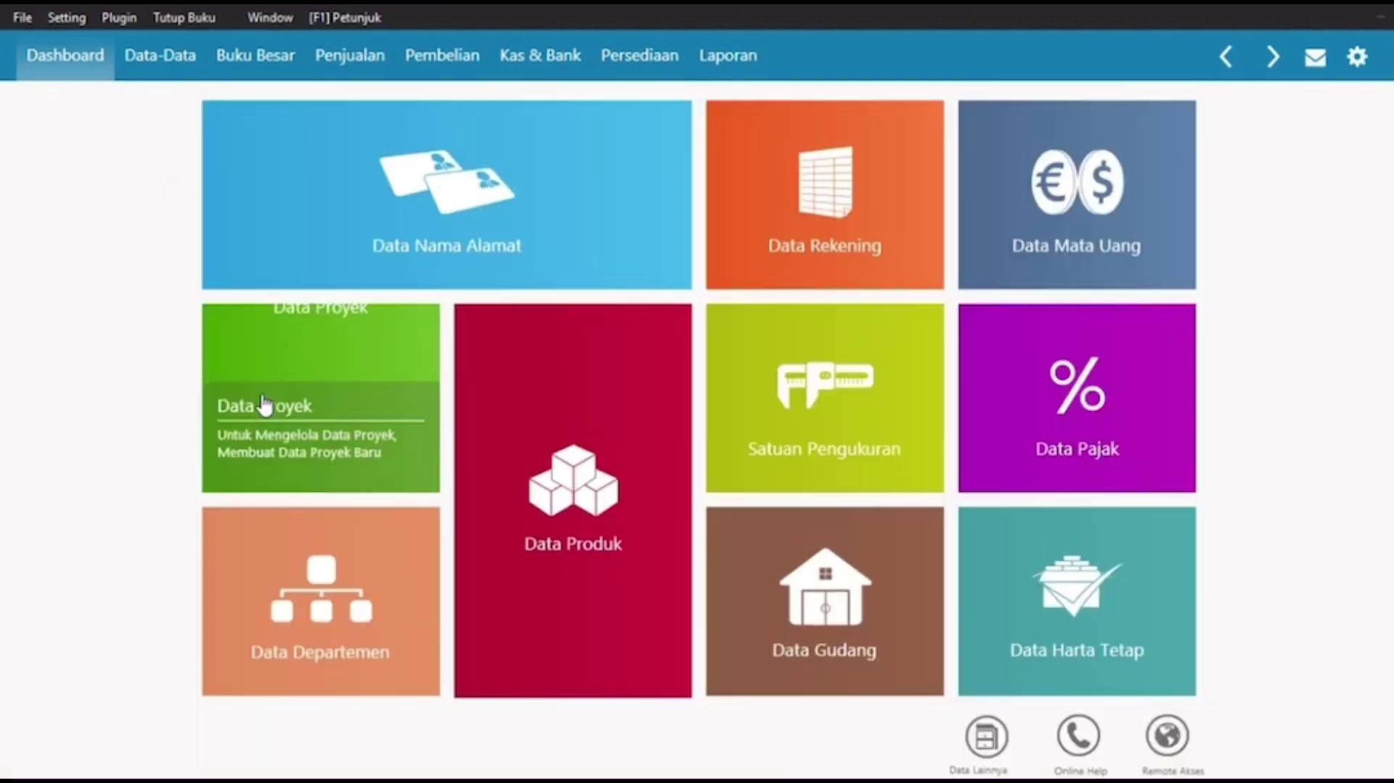
click(65, 18)
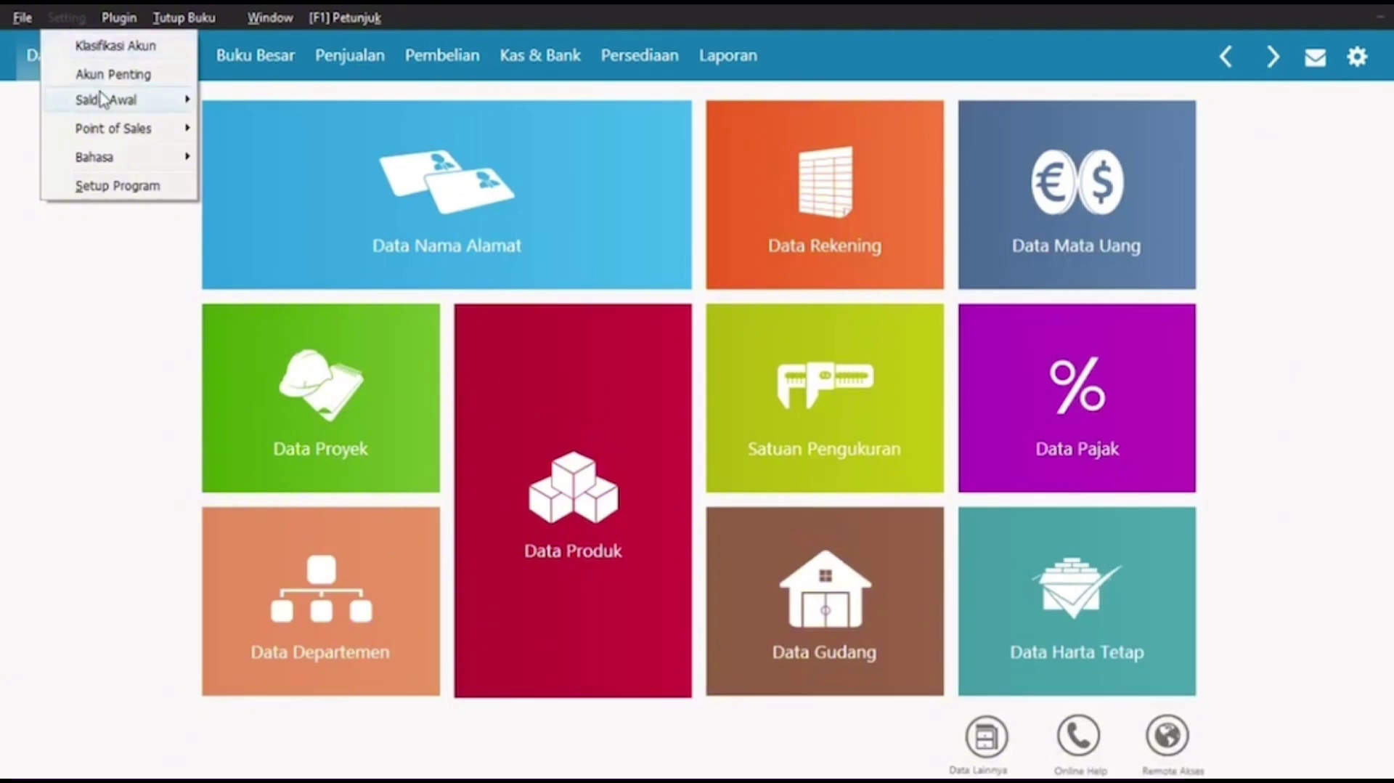
mouse_move(104, 99)
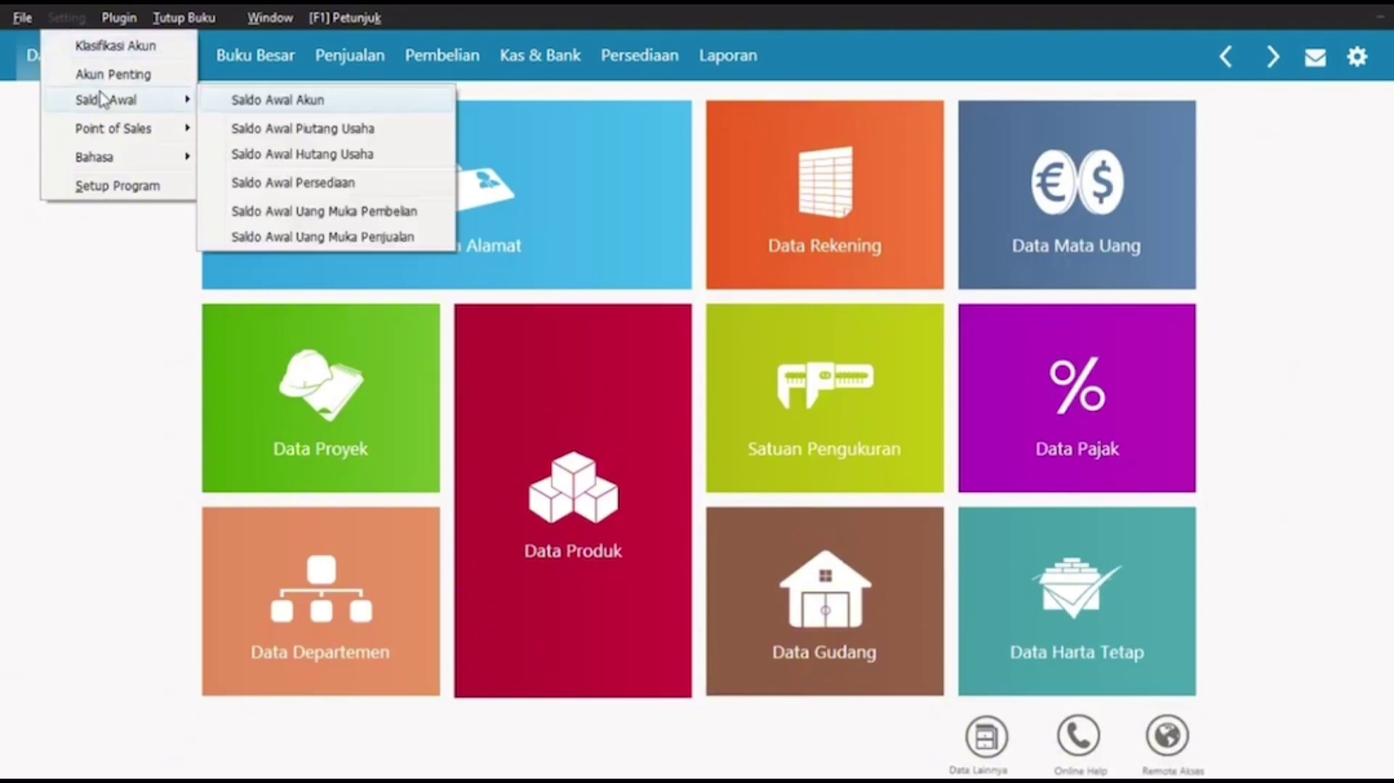
click(100, 191)
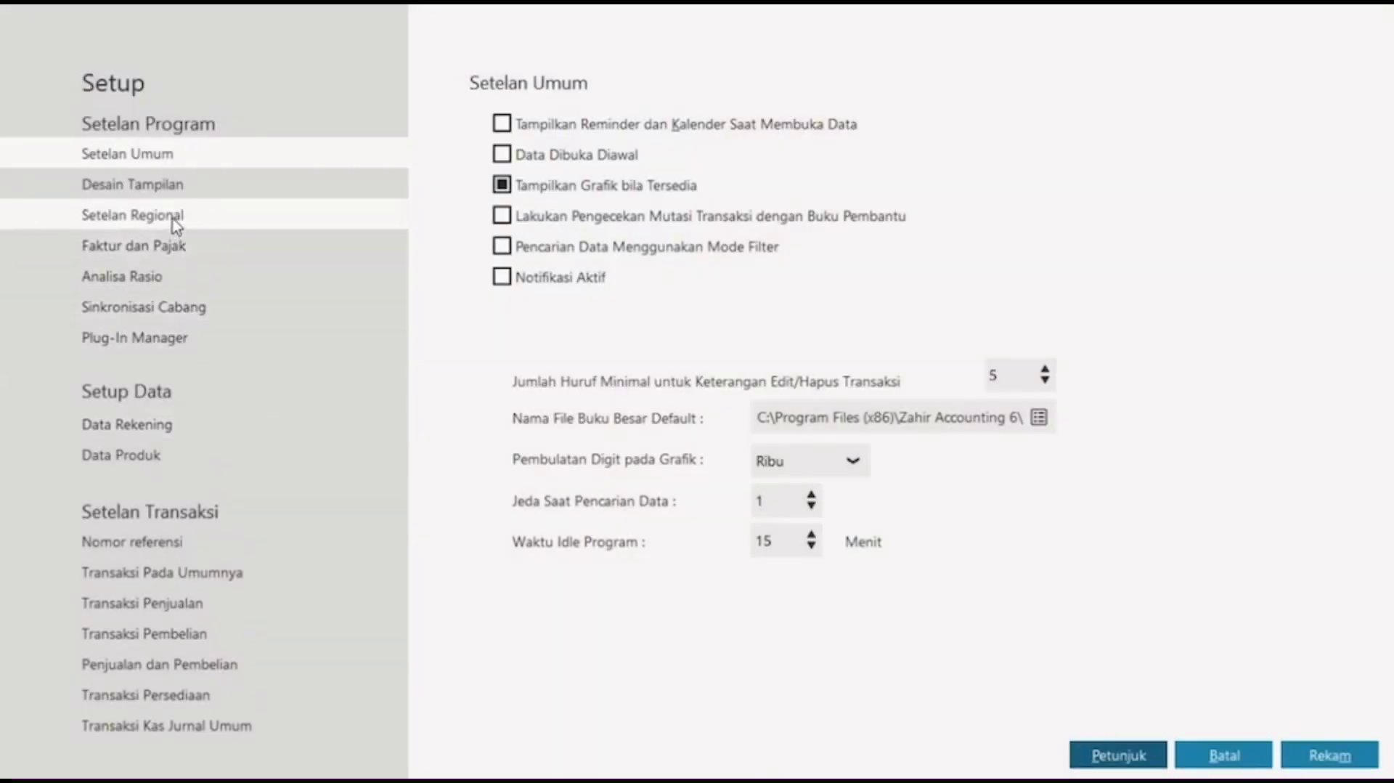
click(178, 226)
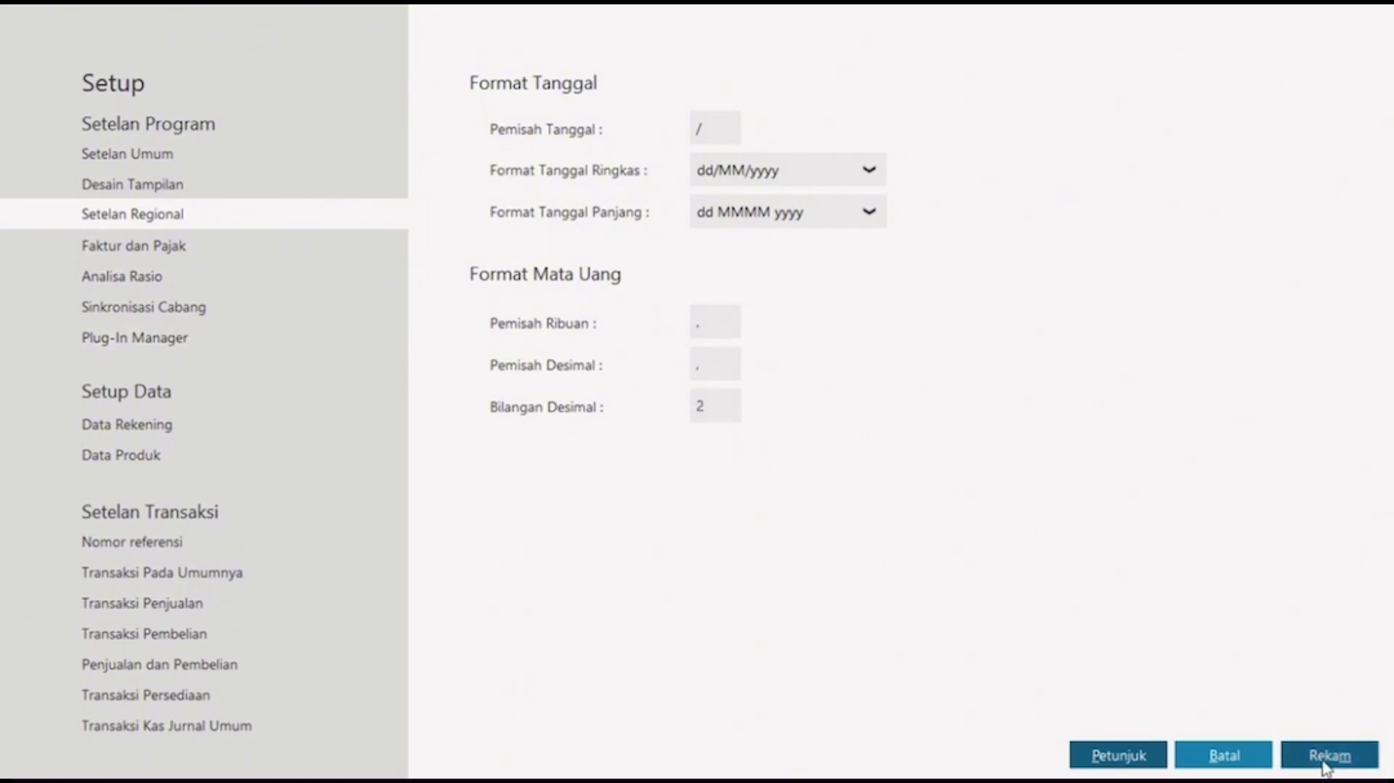
click(1184, 755)
click(78, 19)
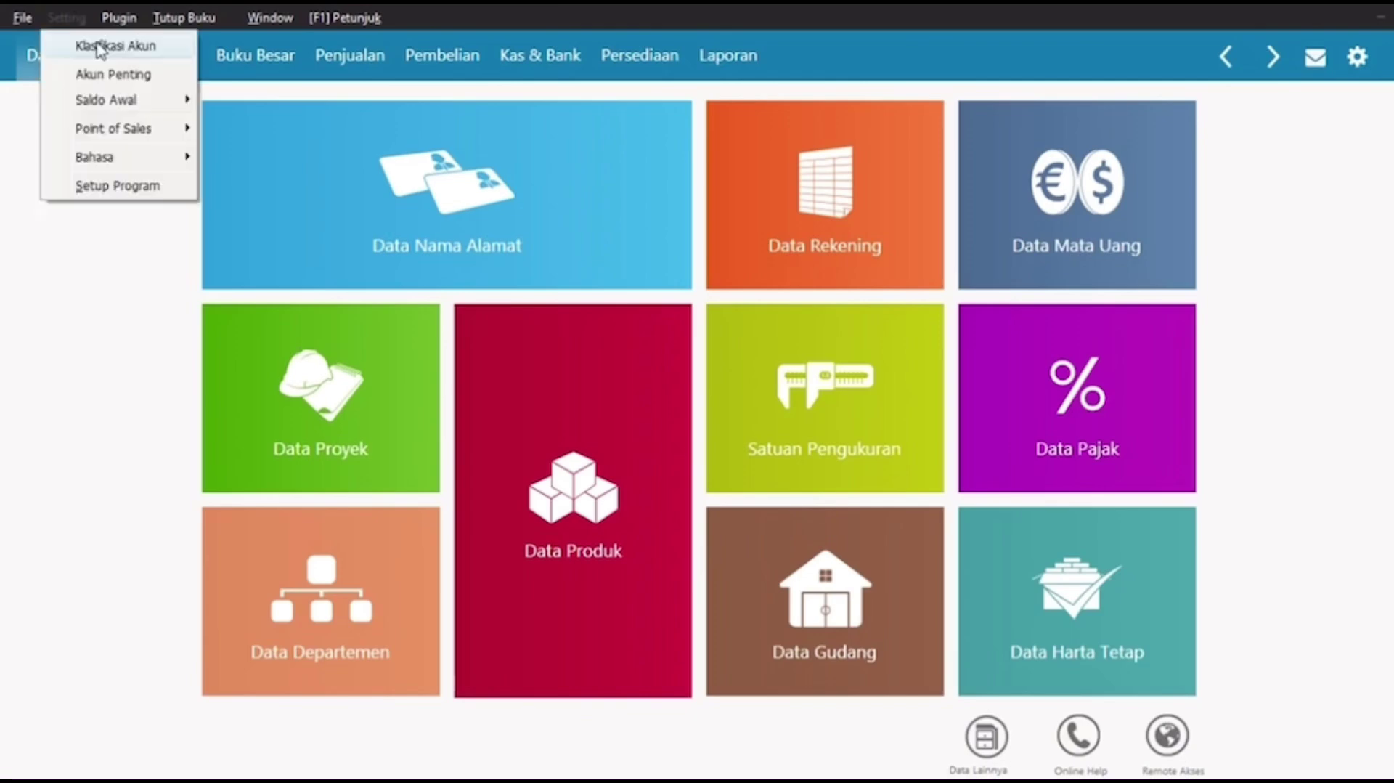
Step: Open the rupiah opening-balance entry for accounts and give Kas Kecil 8.750.000
mouse_move(137, 106)
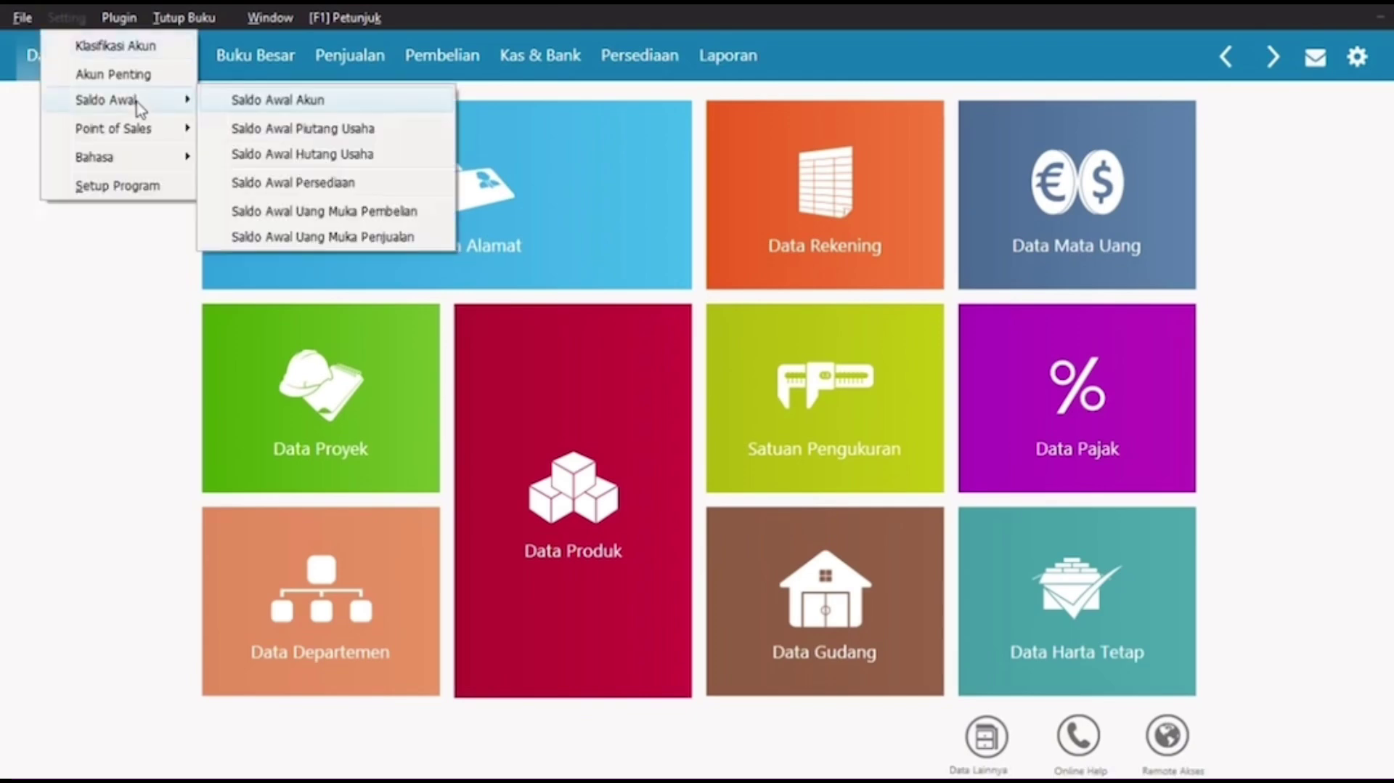
click(315, 109)
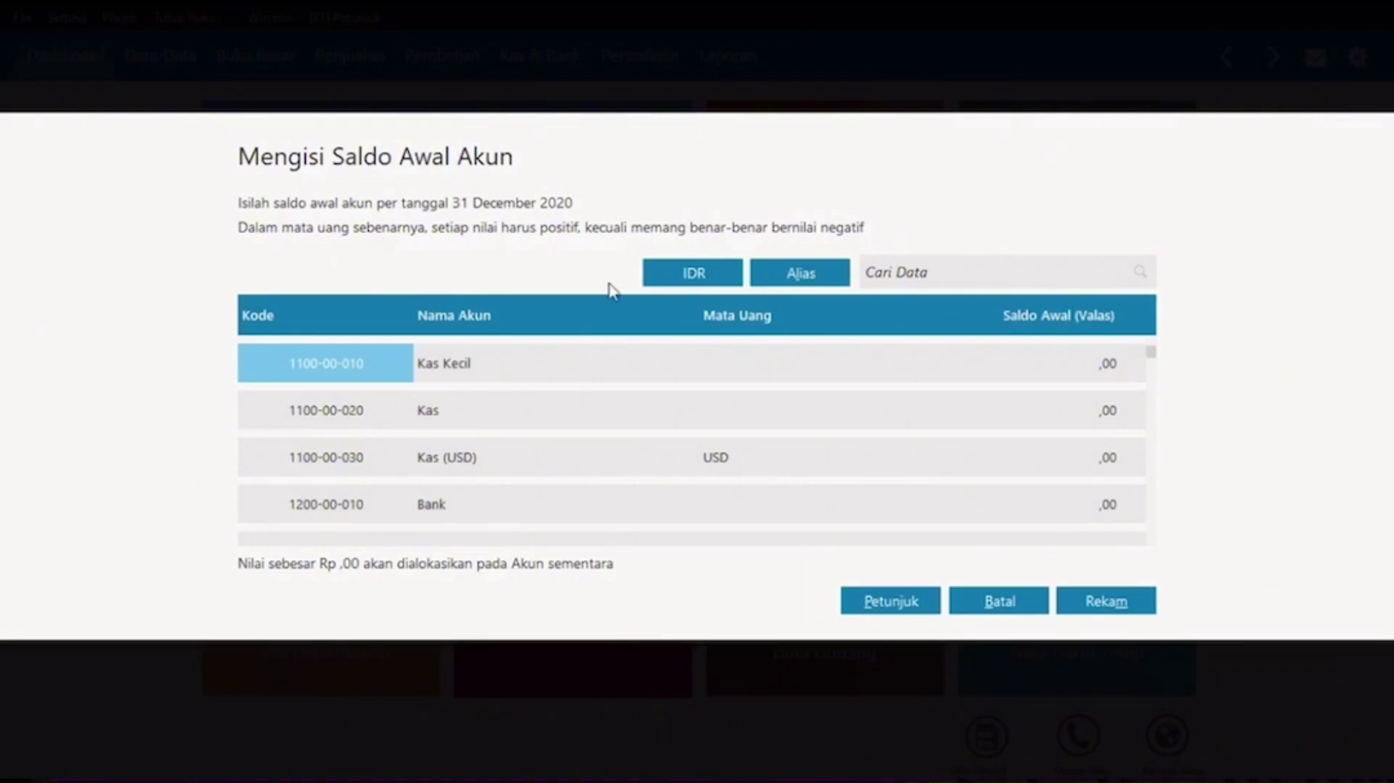
click(694, 276)
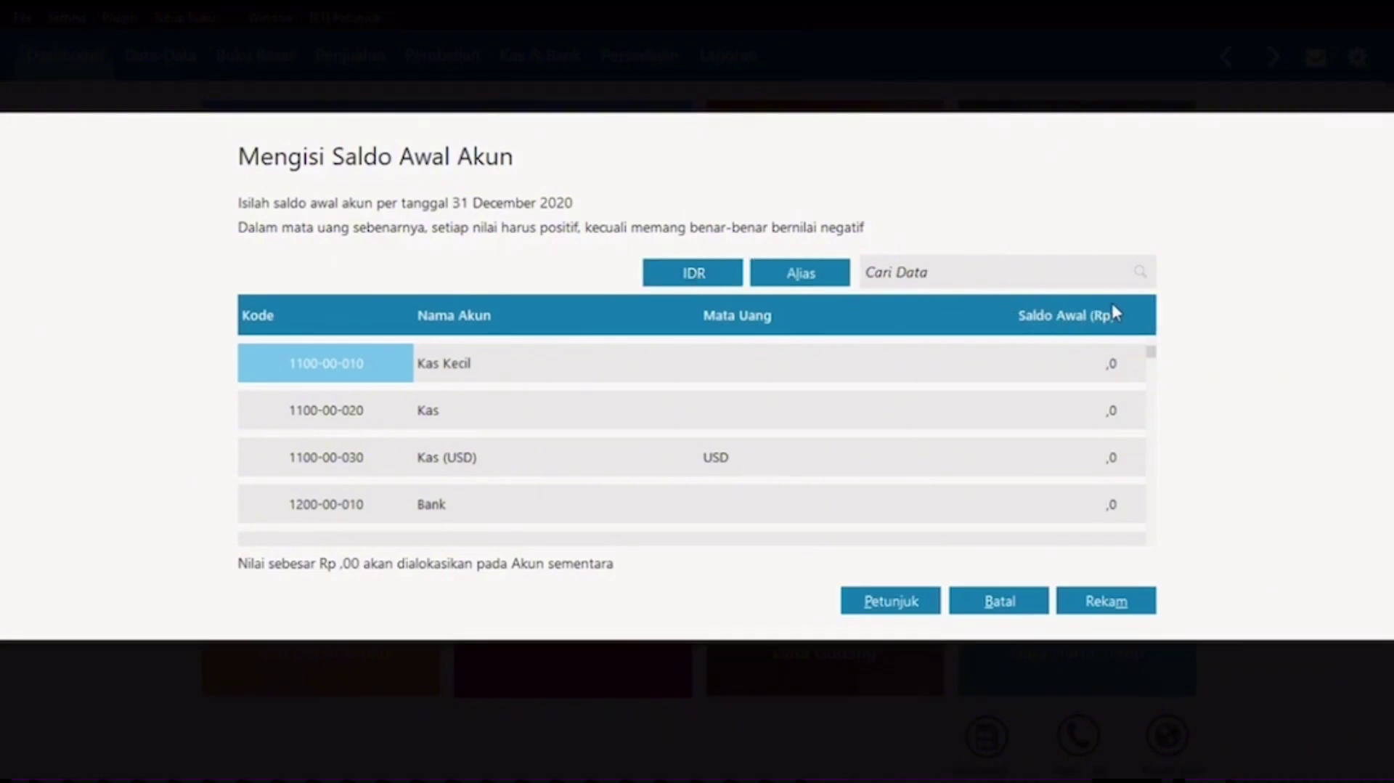
click(1096, 367)
text(8750000)
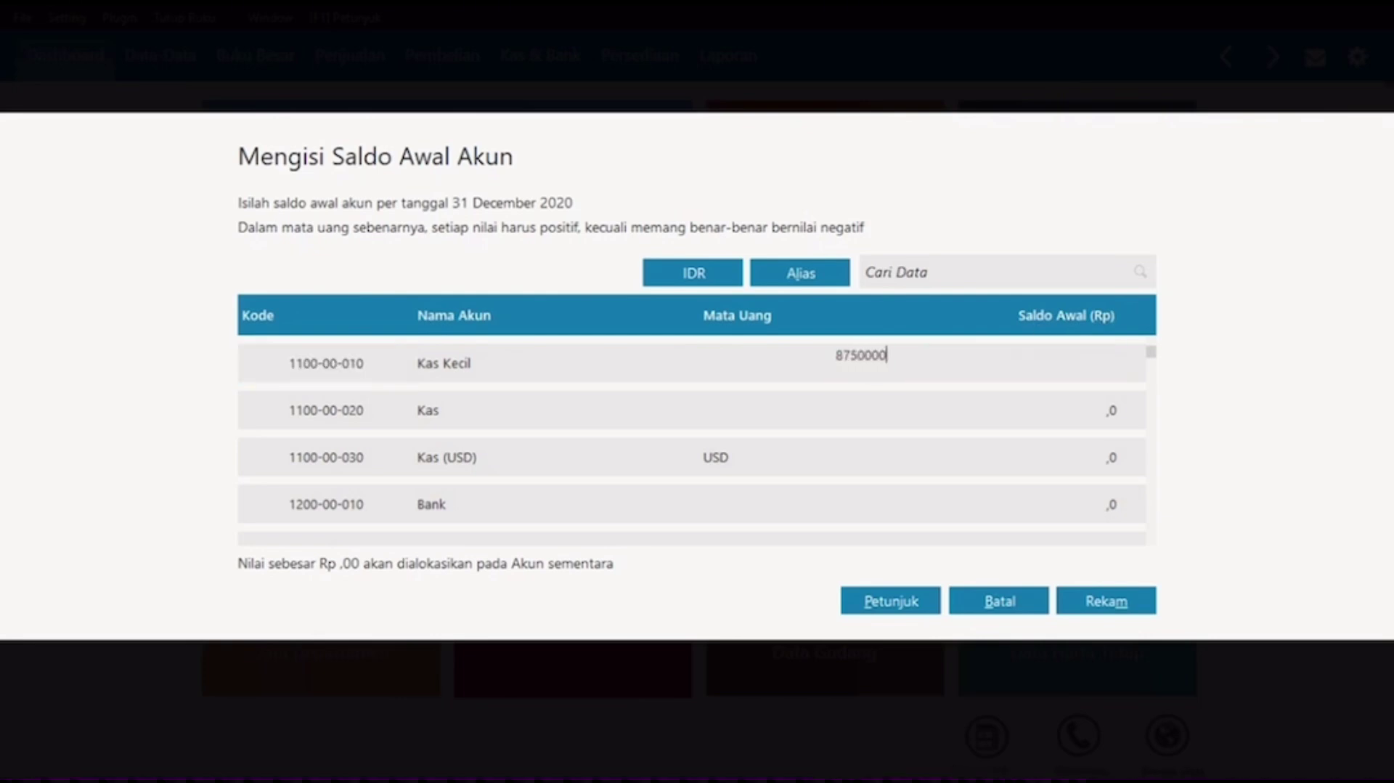
key(Return)
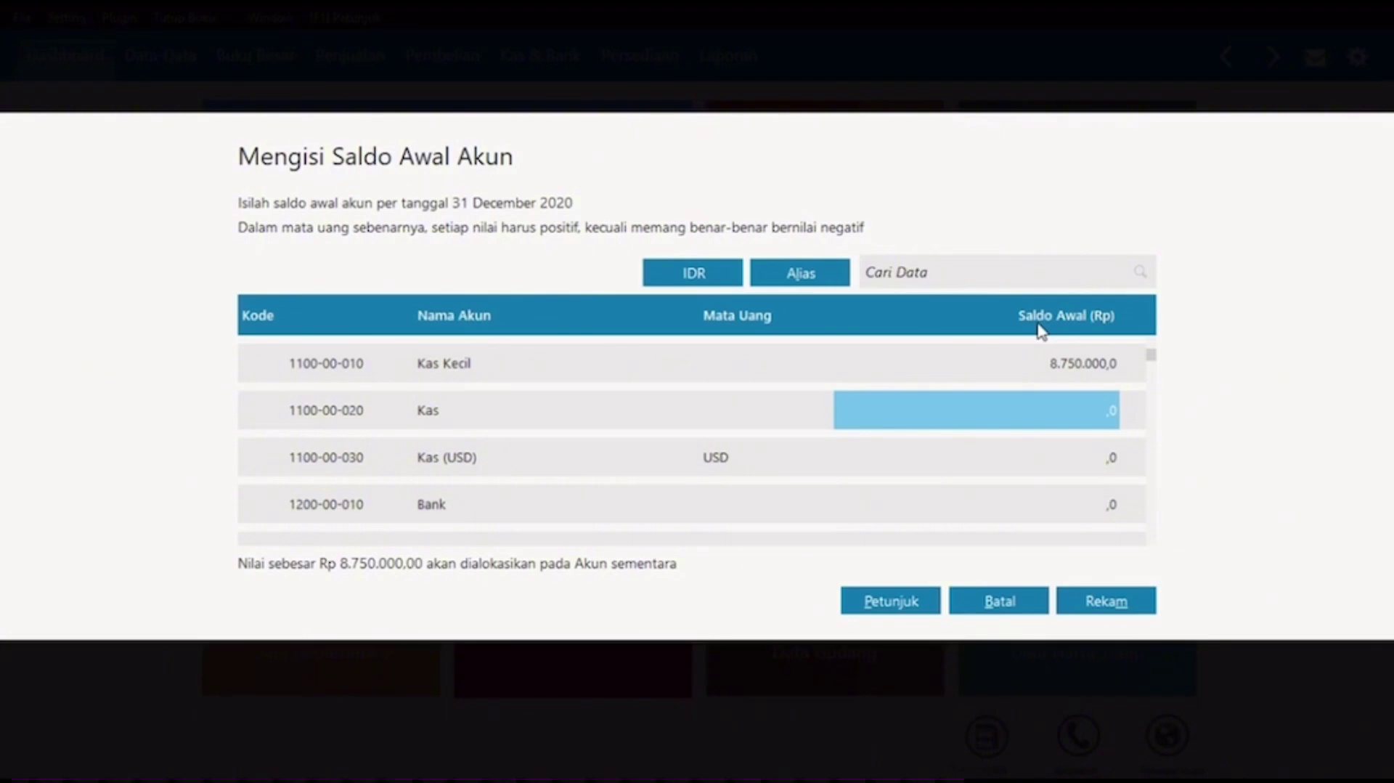
Step: Enter 10.000.000 for Kas and 62.500.000 for Bank, then begin Piutang Usaha's amount
text(10000000)
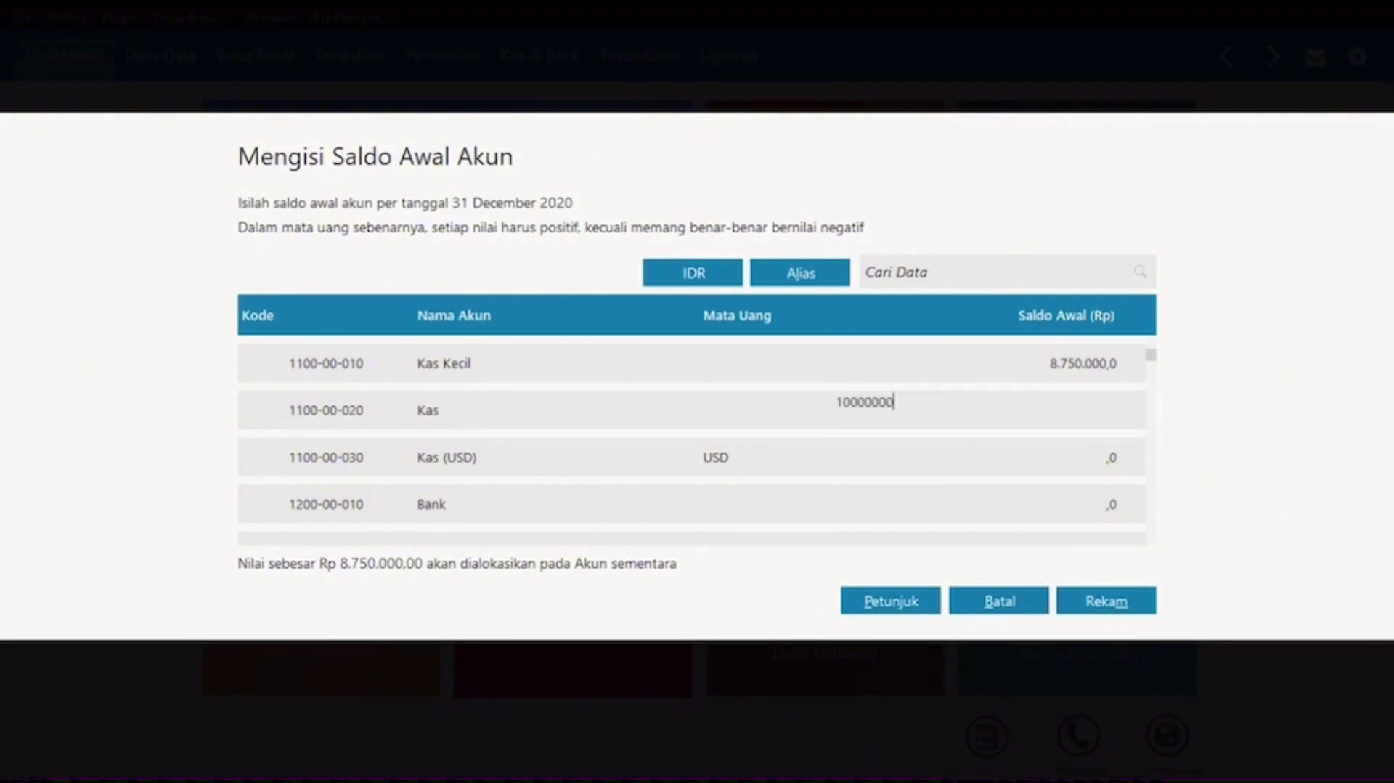
key(Return)
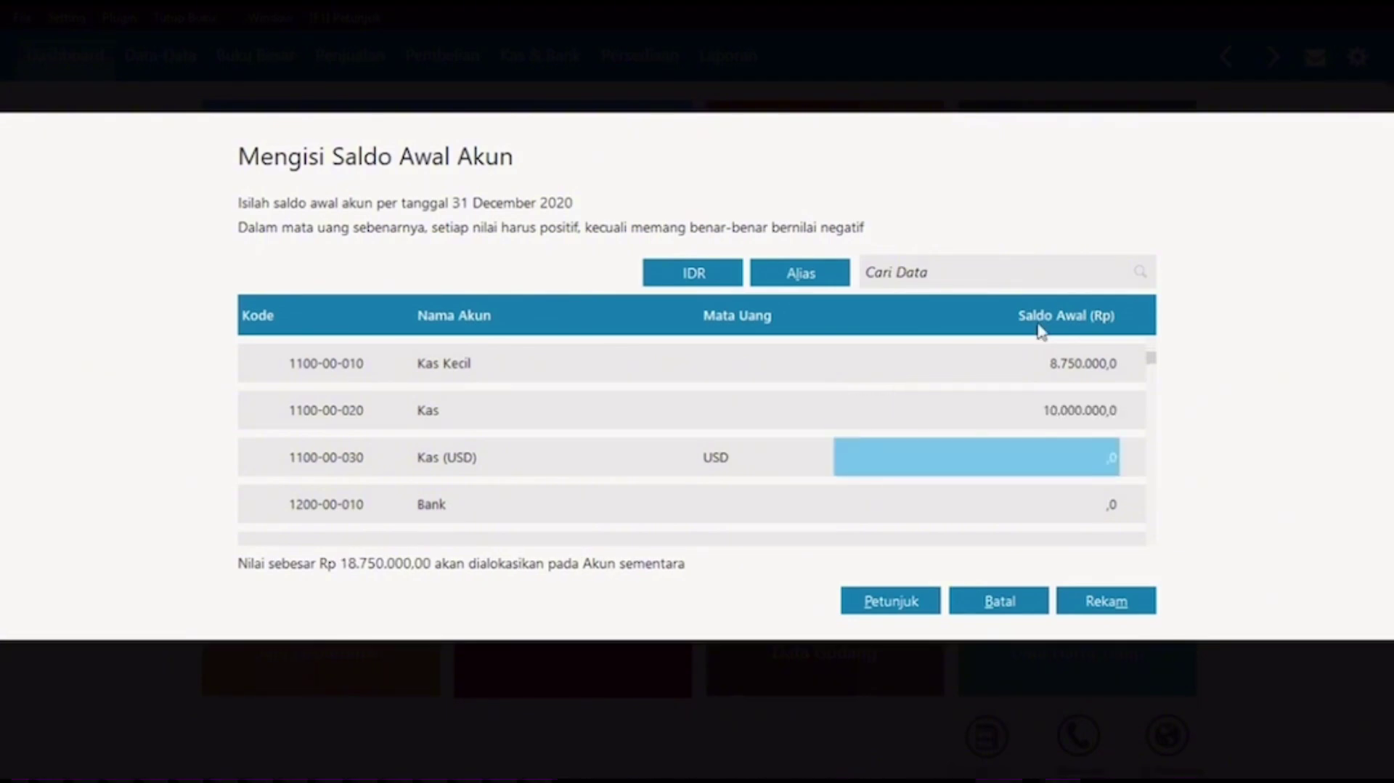
key(Return)
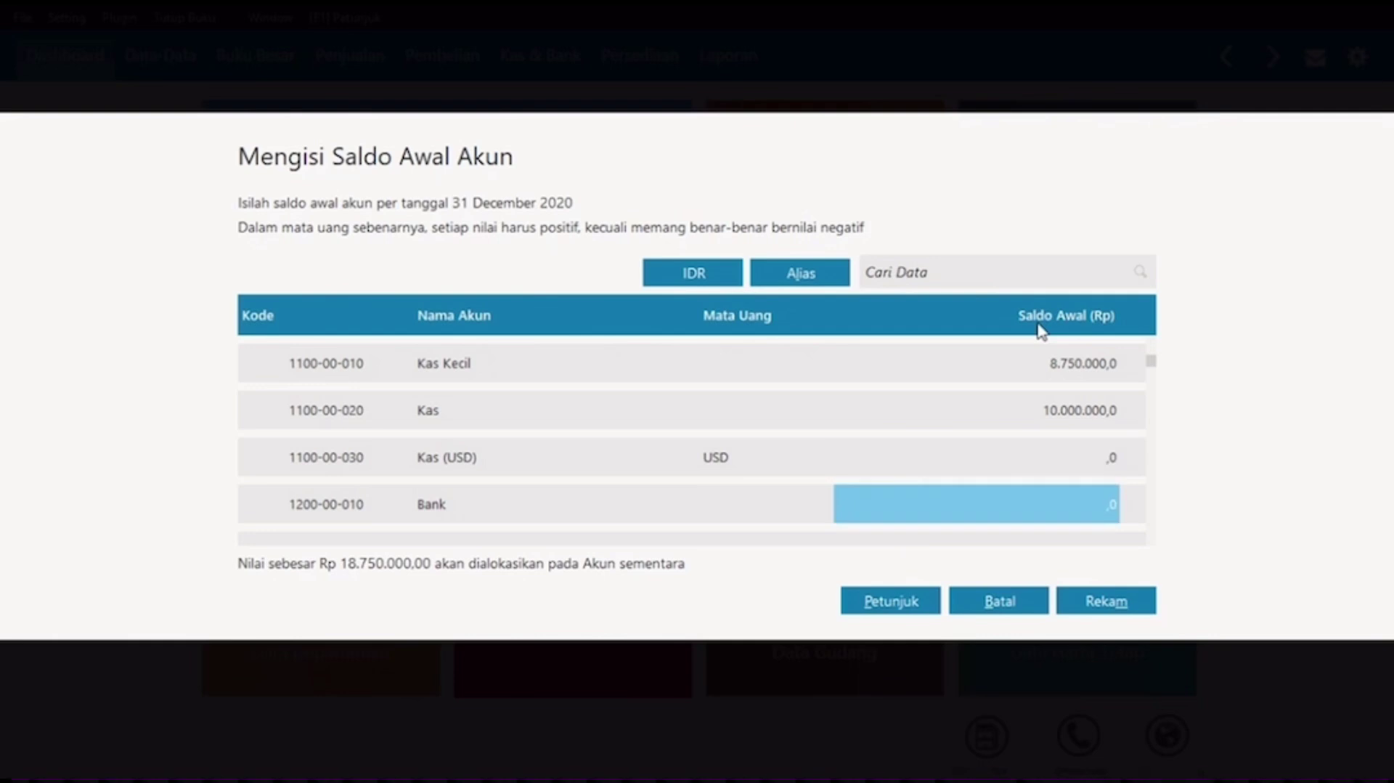
text(52)
text(0)
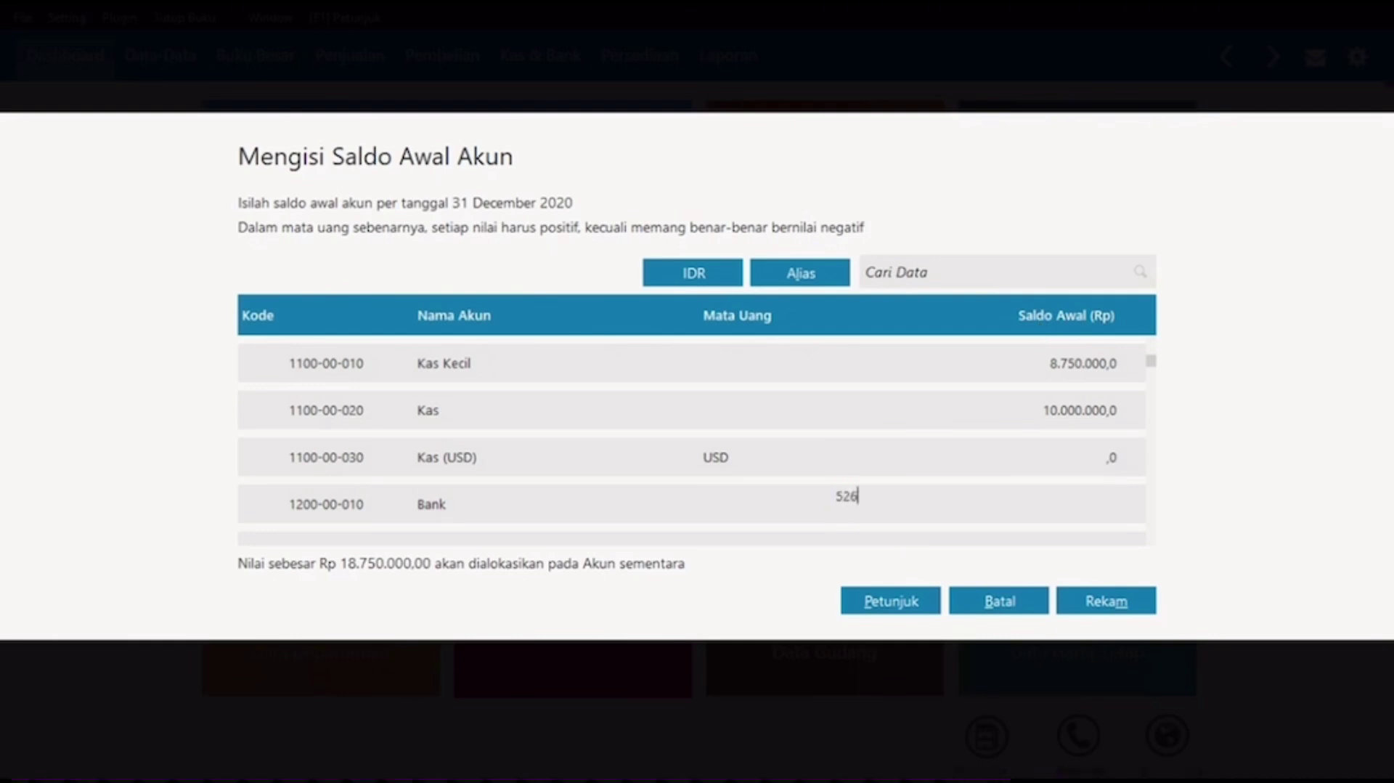
key(BackSpace)
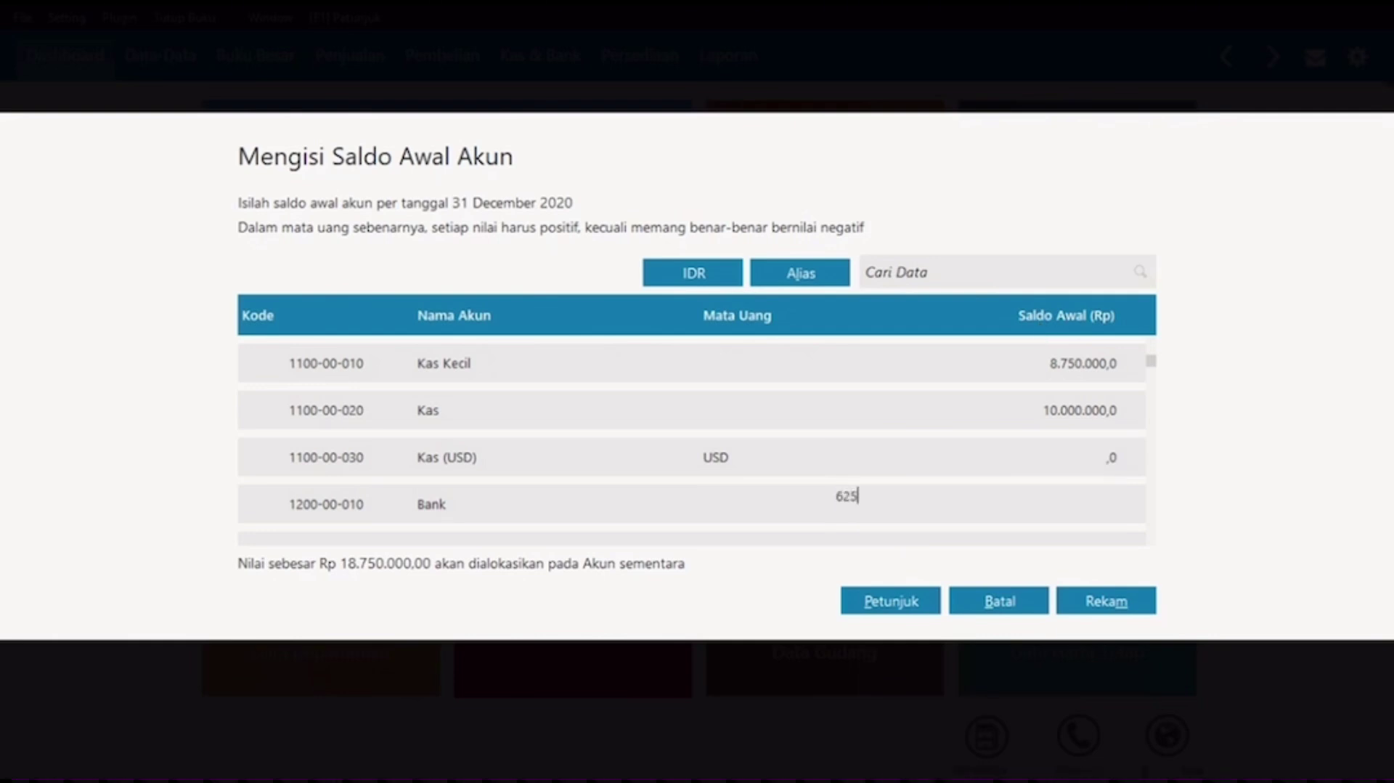
text(500.000)
key(Return)
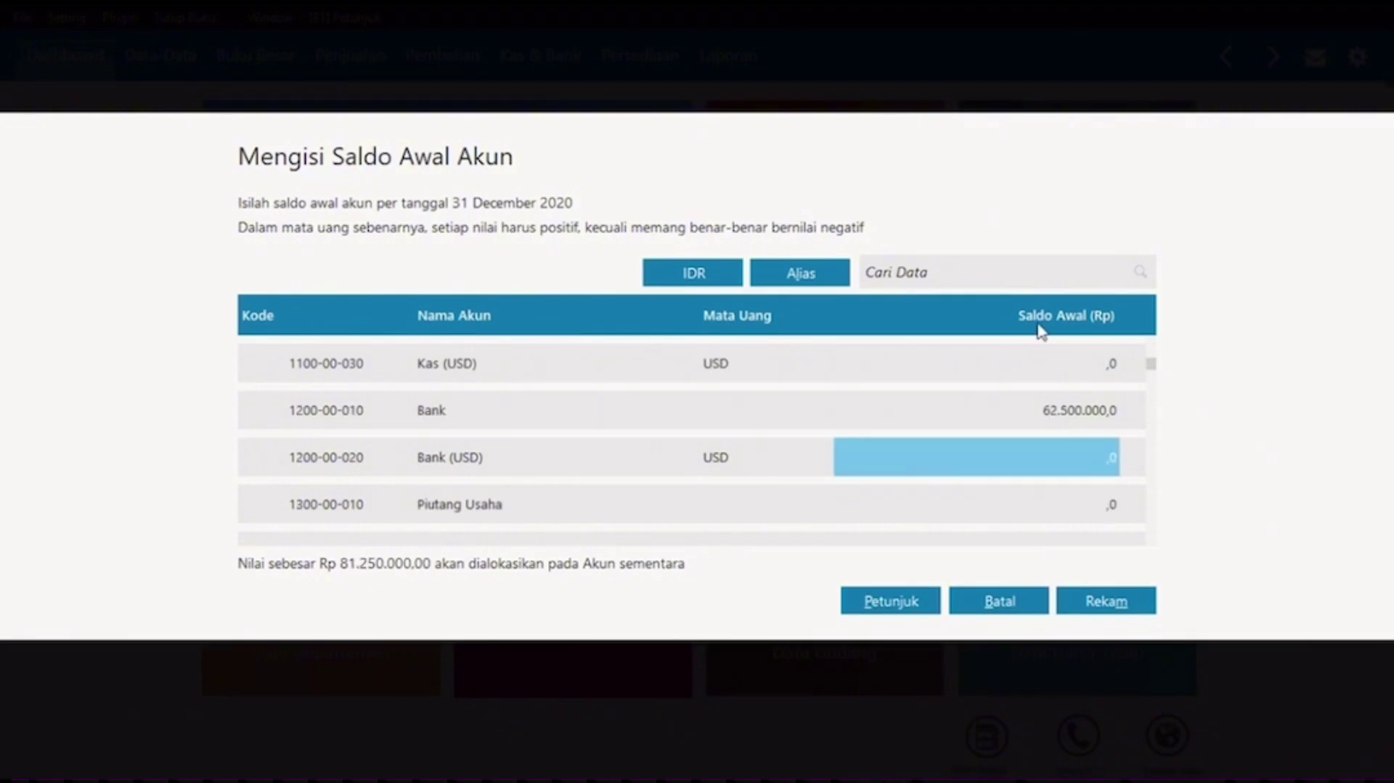
key(Return)
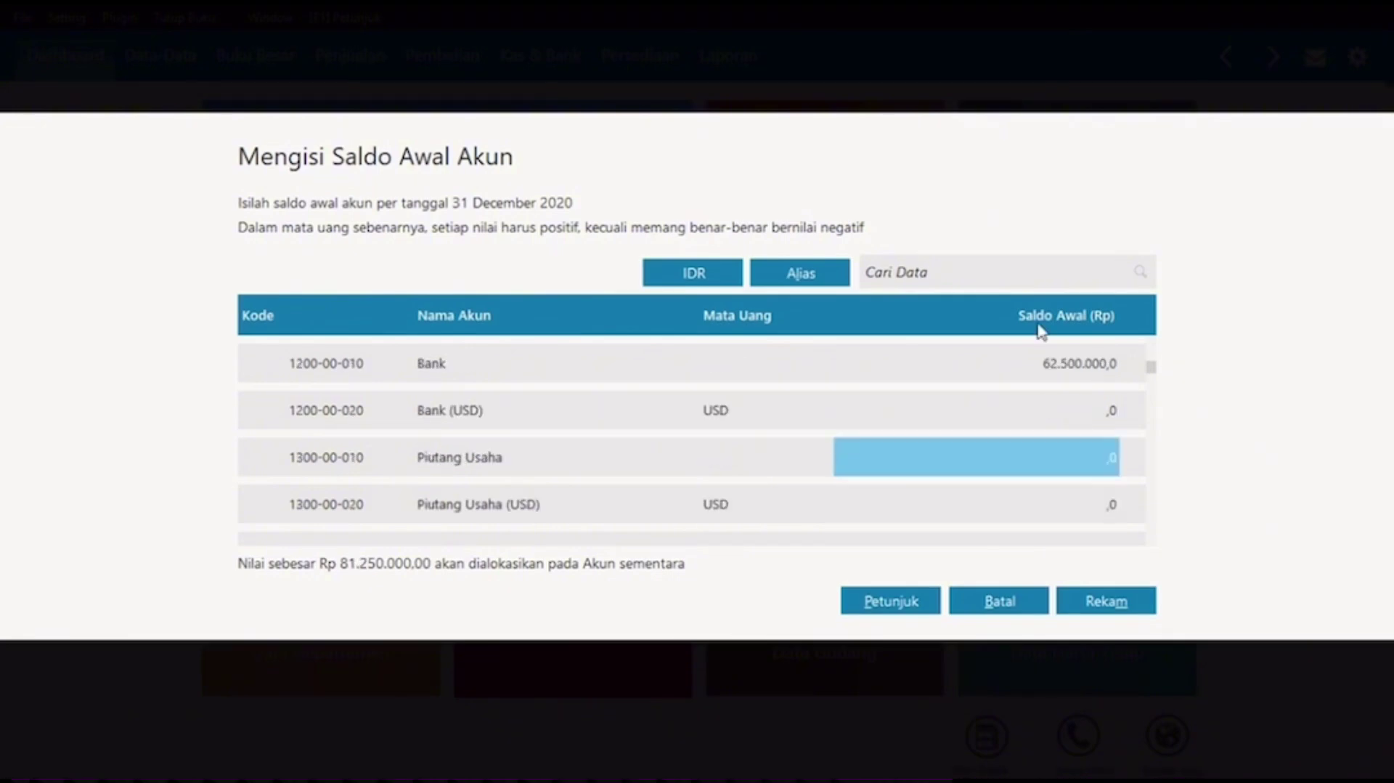
text(383)
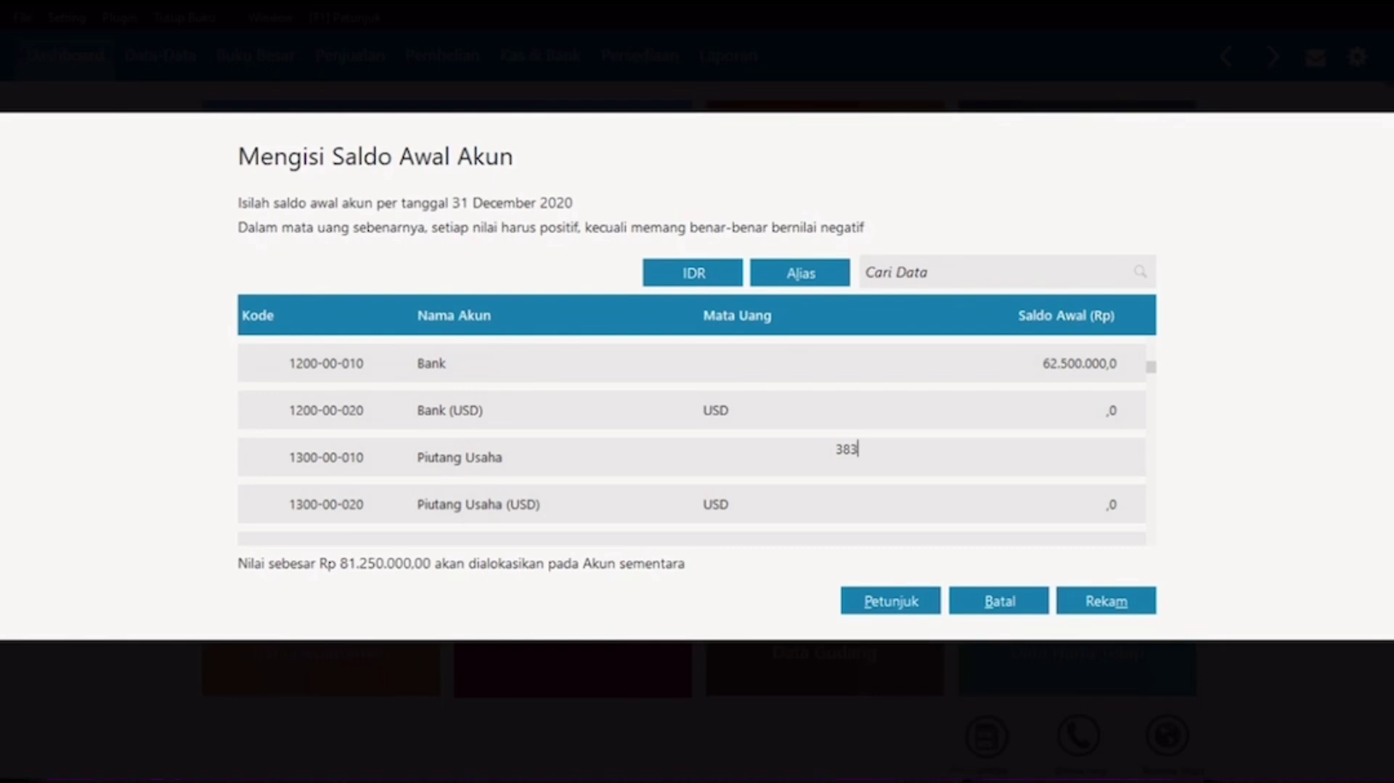
text(00)
Step: Finish Piutang Usaha, then enter 24.800.000 for Utang Bank and 150.000.000 for Modal Disetor
text(0)
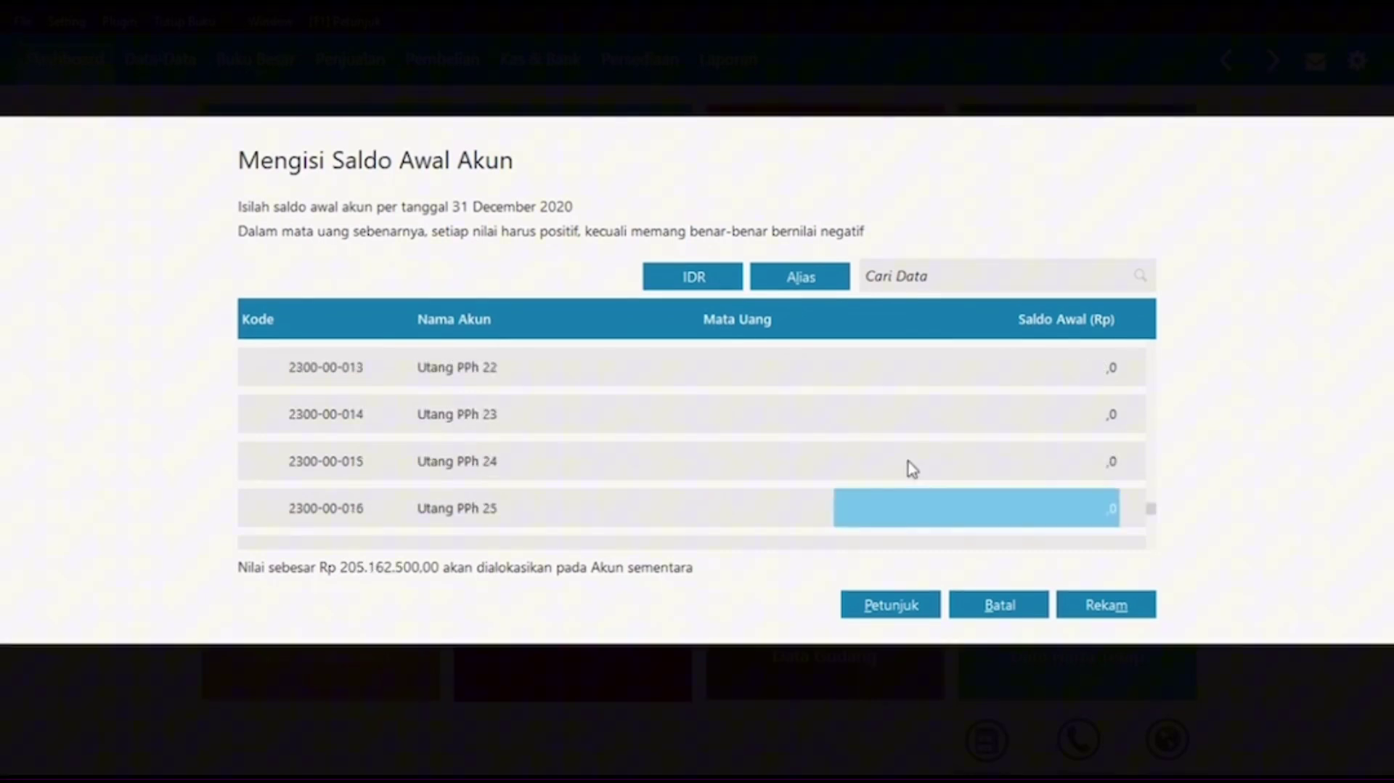
key(Down)
key(Down)
key(Down)
key(Down)
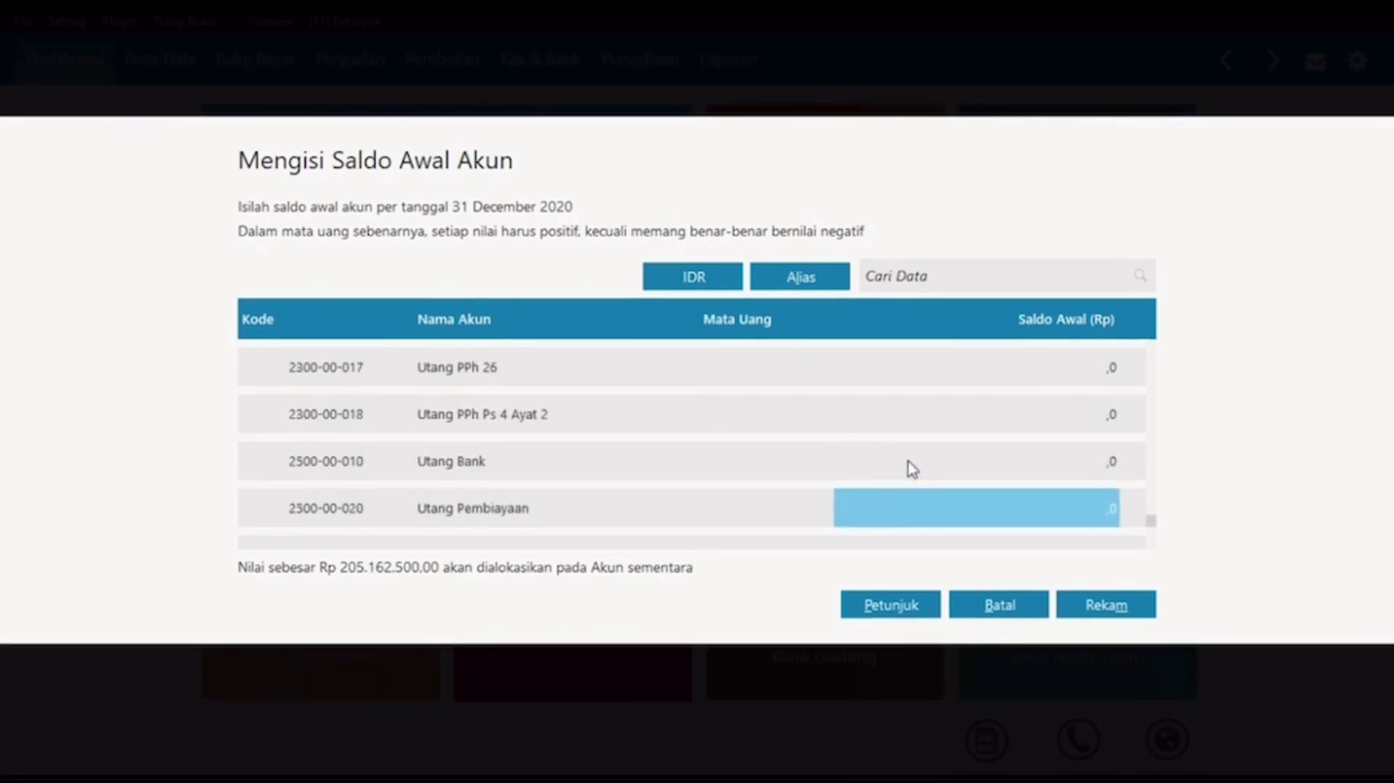
key(Up)
text(24)
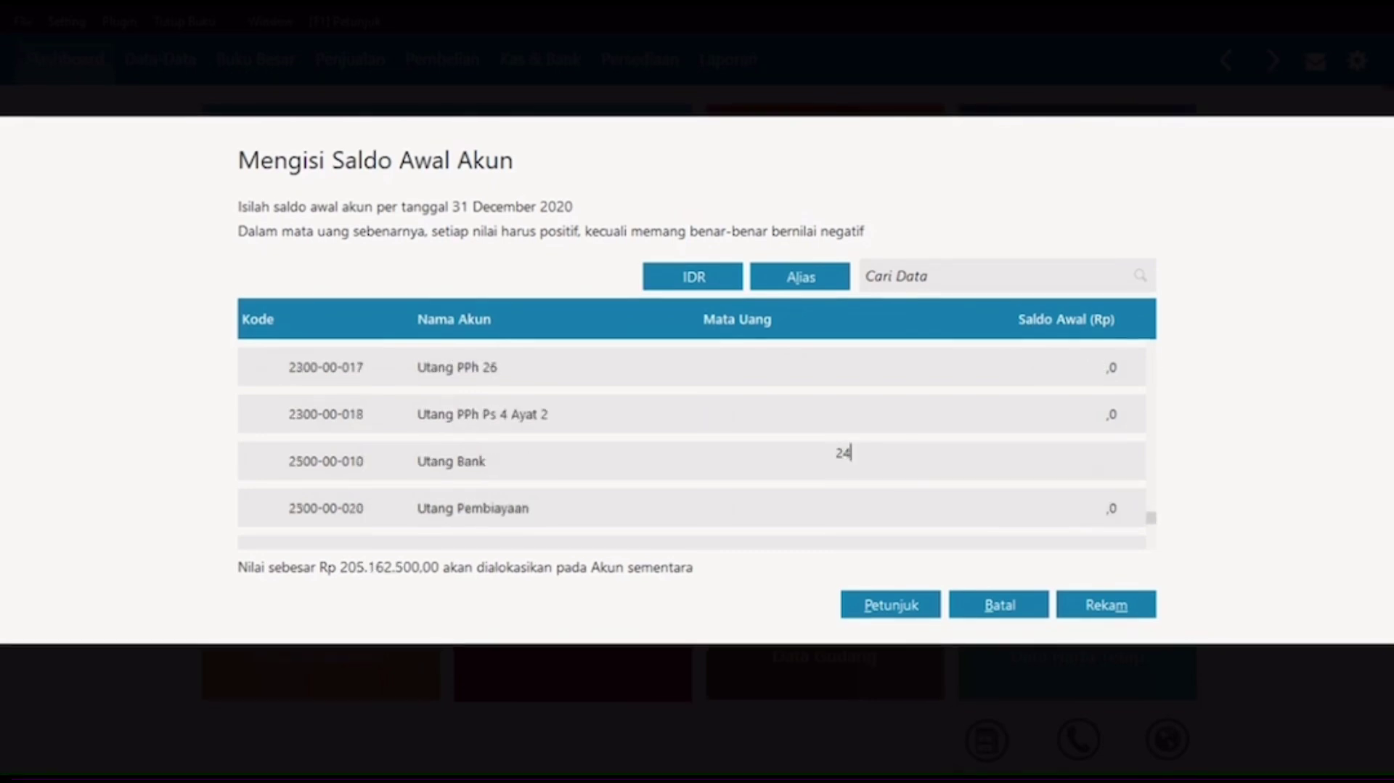
text(.800.000)
key(Return)
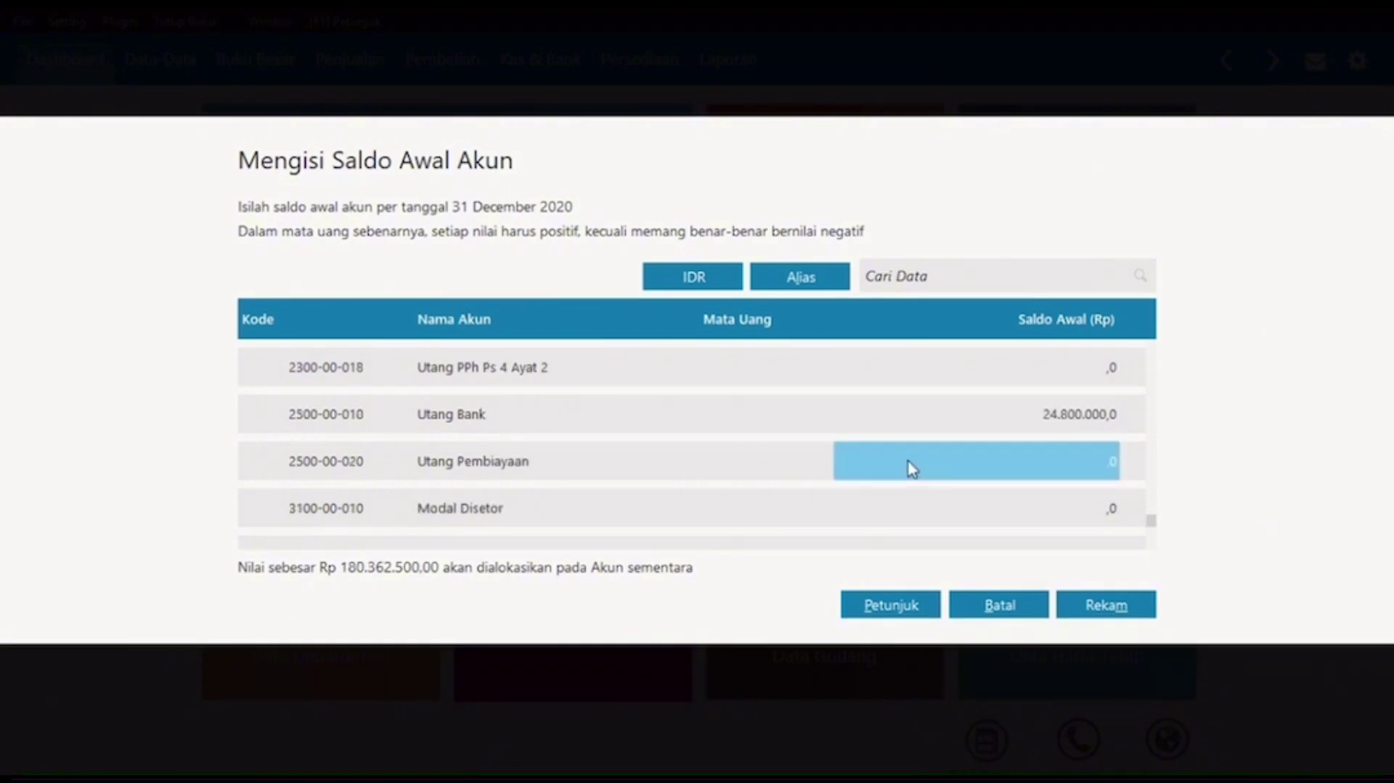
key(Return)
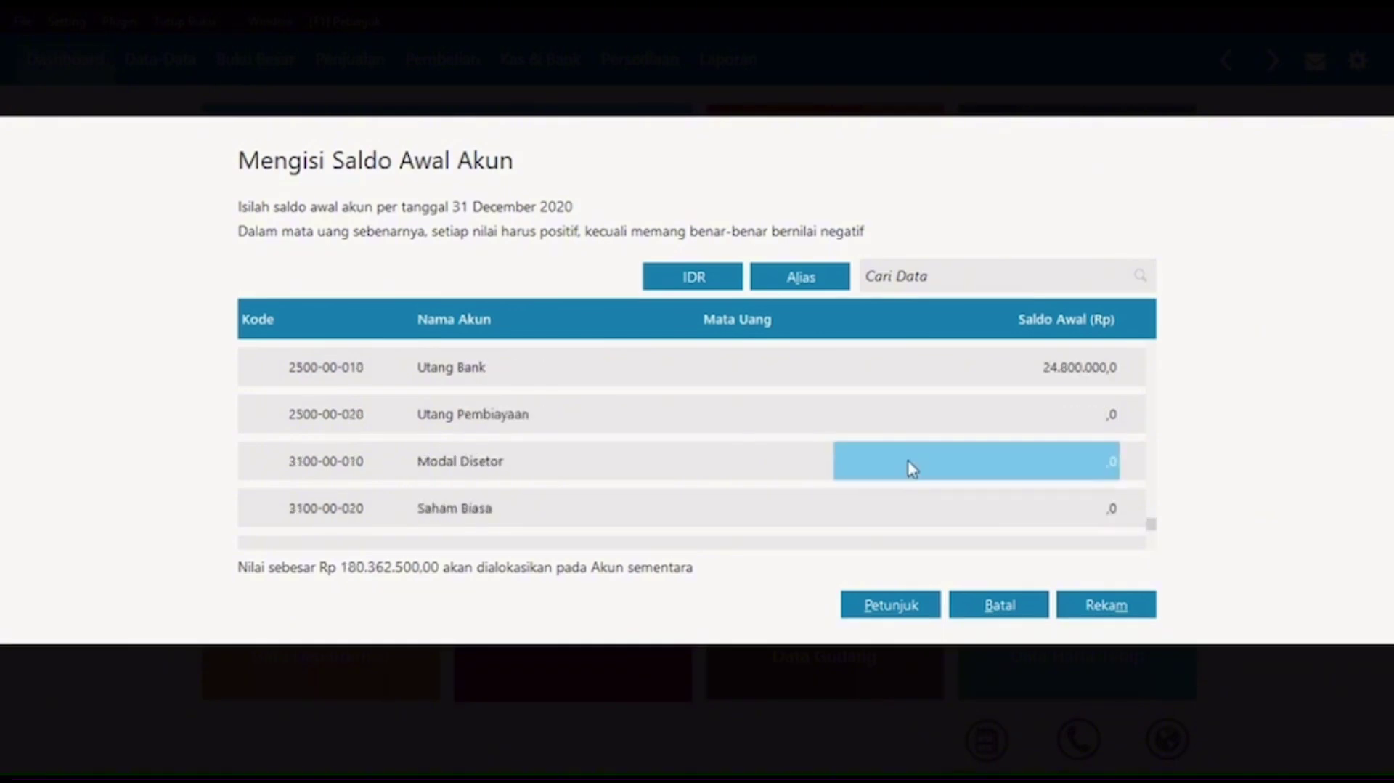
text(150.000.000)
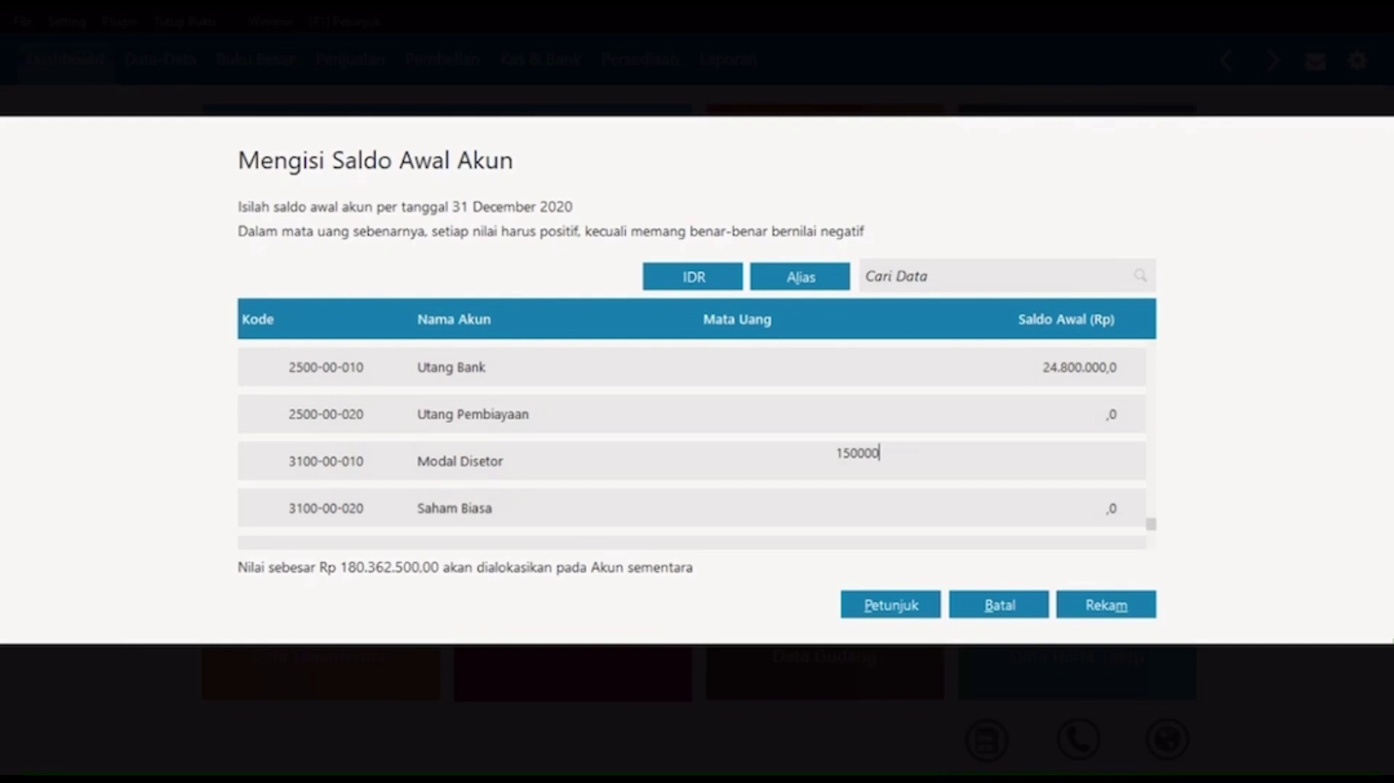
key(Return)
key(Return)
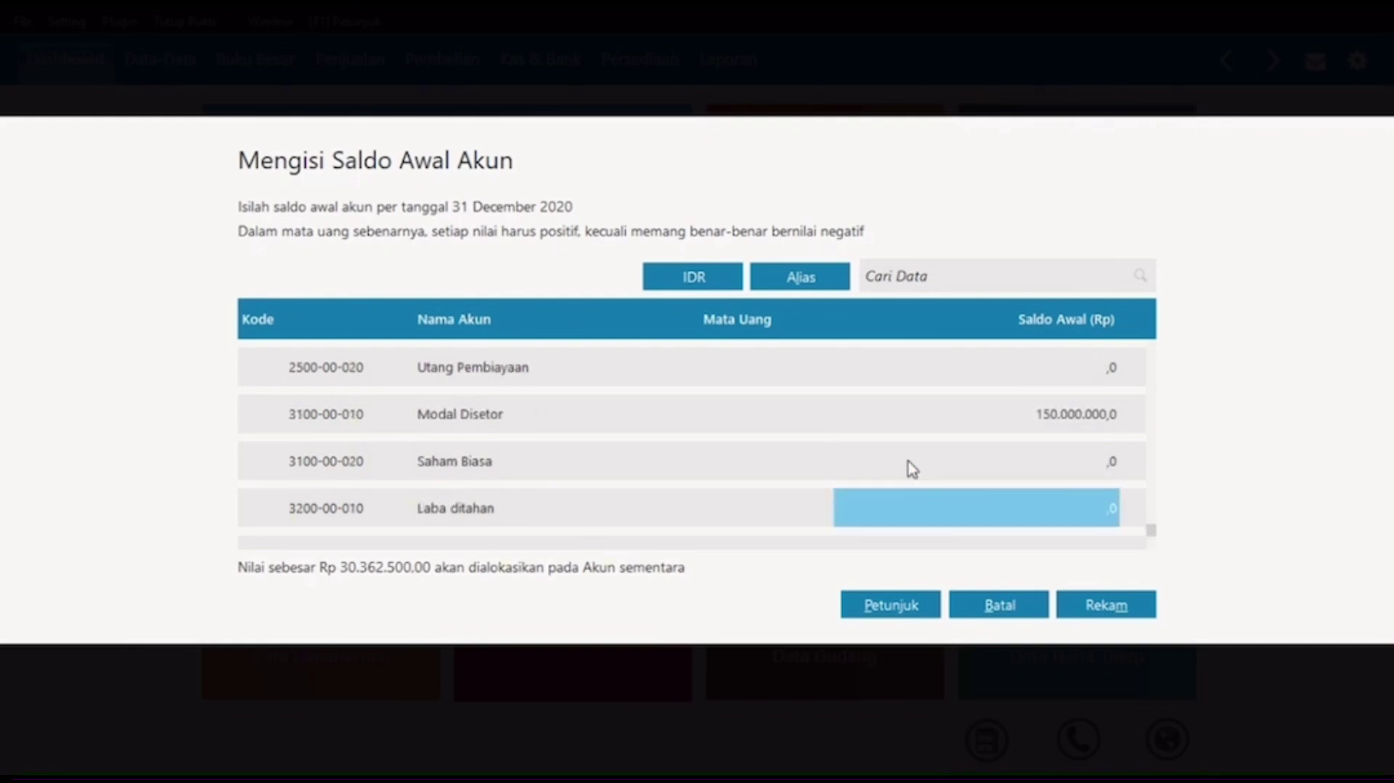
Step: Set Laba ditahan to 30.362.500 and save all the opening balances
text(3)
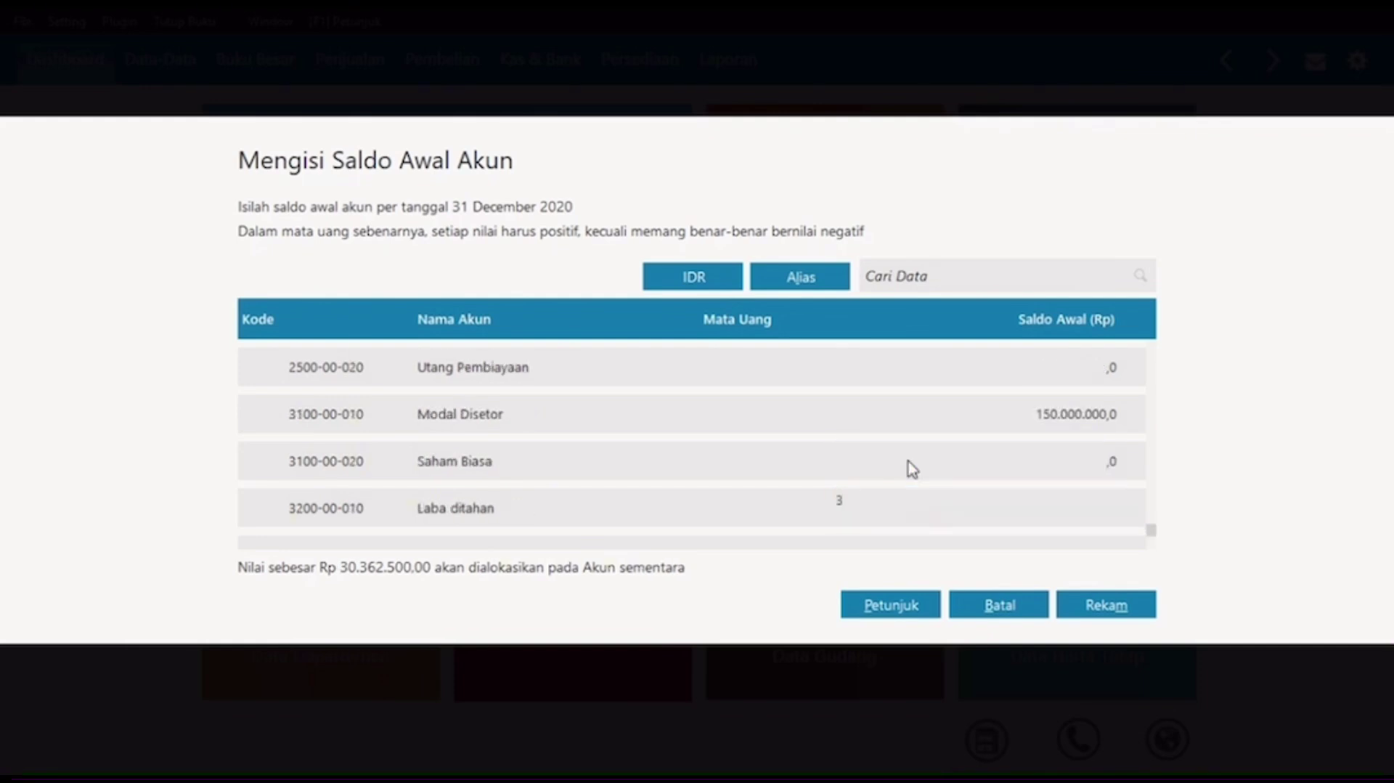
text(0362.500,0)
key(Return)
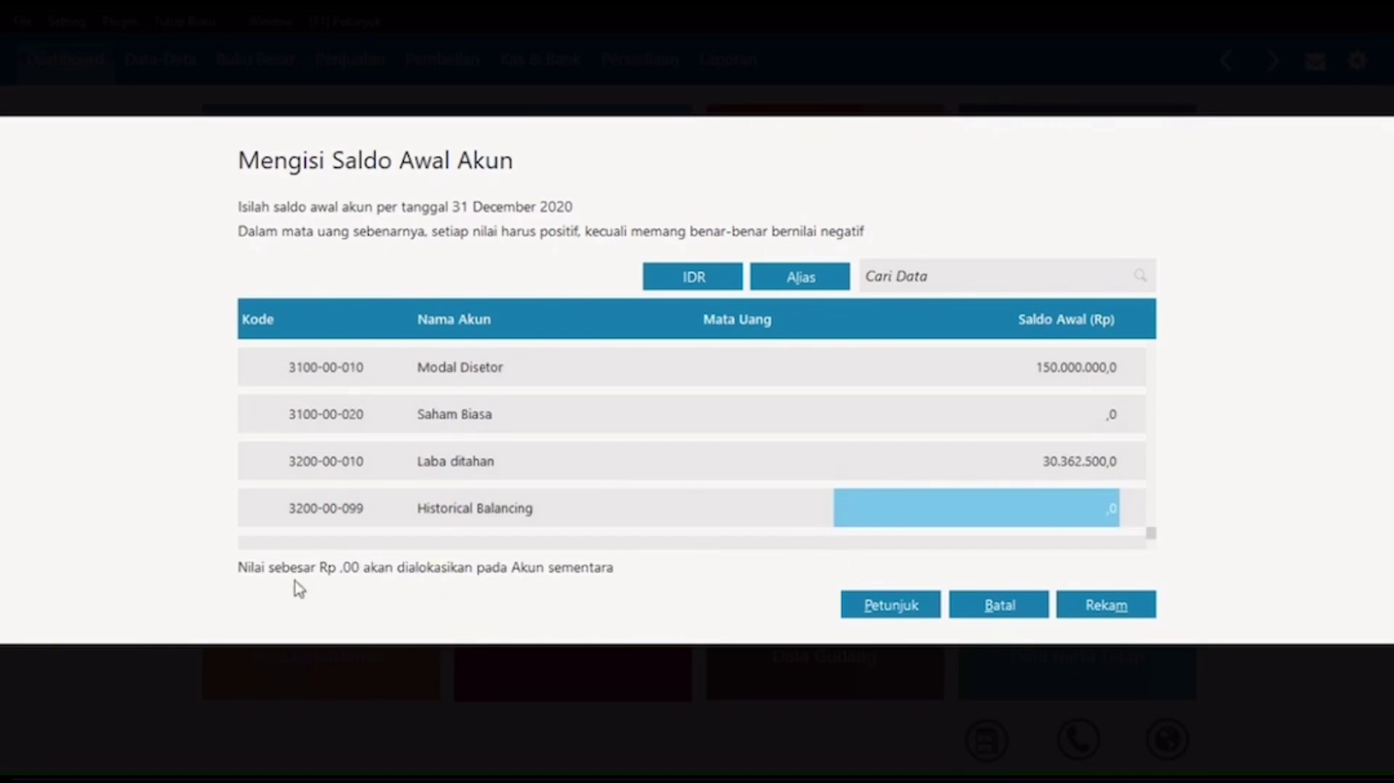
scroll(868, 440, up, 3)
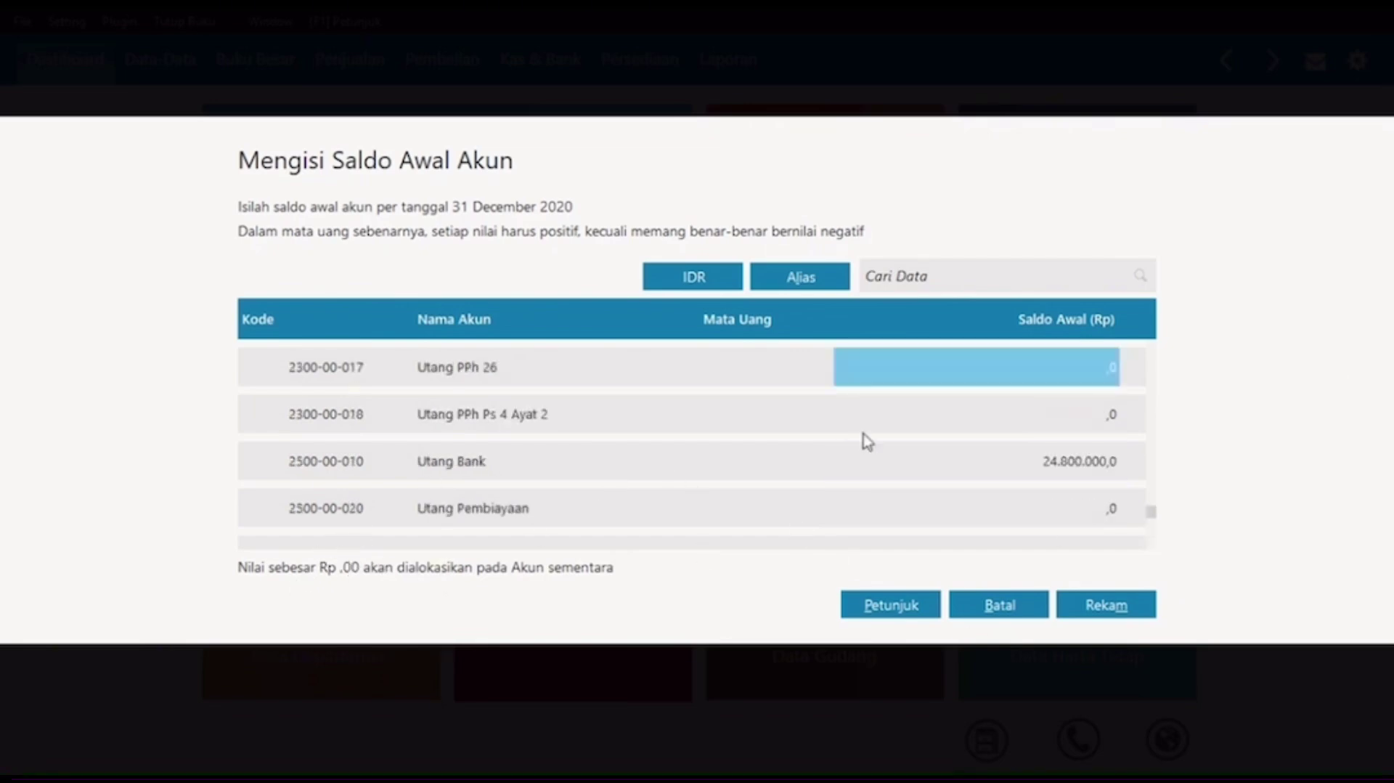
click(1106, 604)
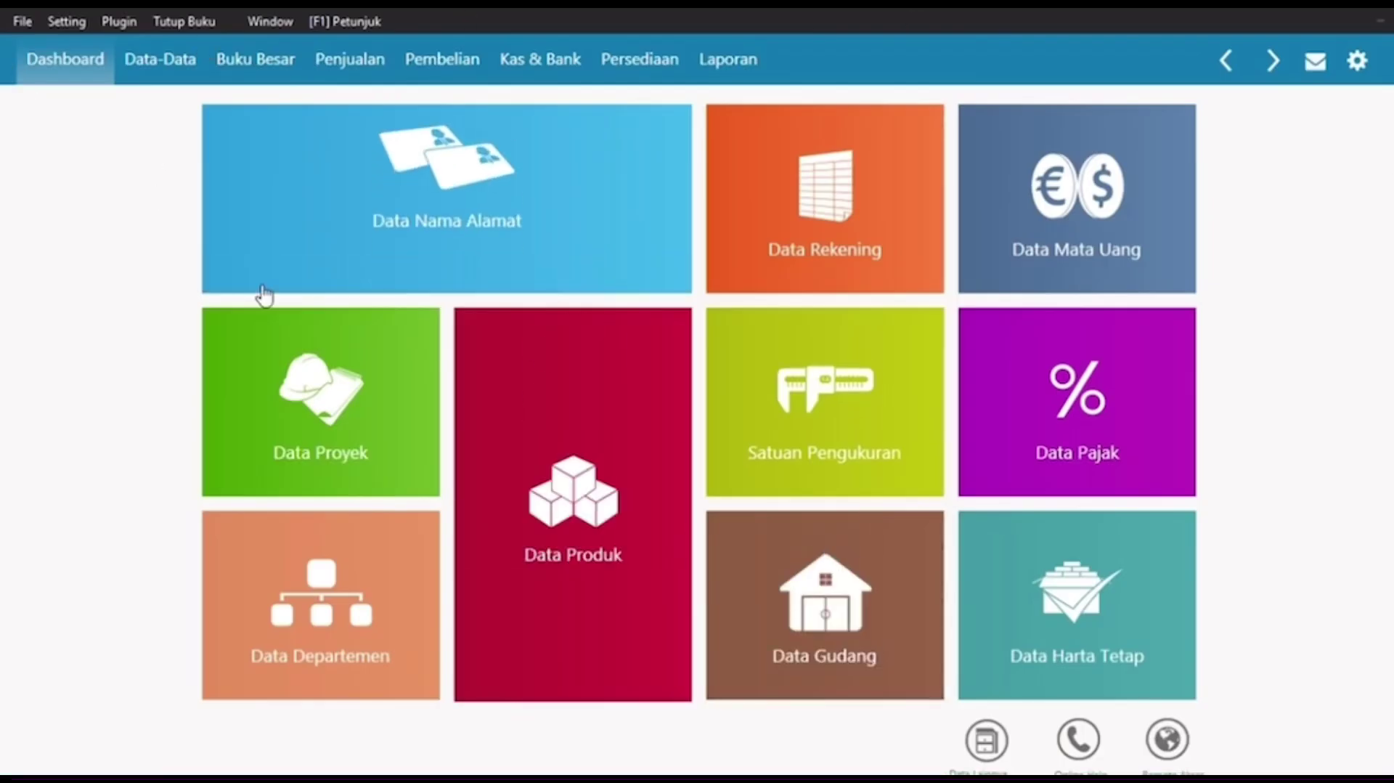
Step: Start a new Saldo Awal Piutang Usaha entry and create a new customer from the Nama Pelanggan lookup
mouse_move(230, 263)
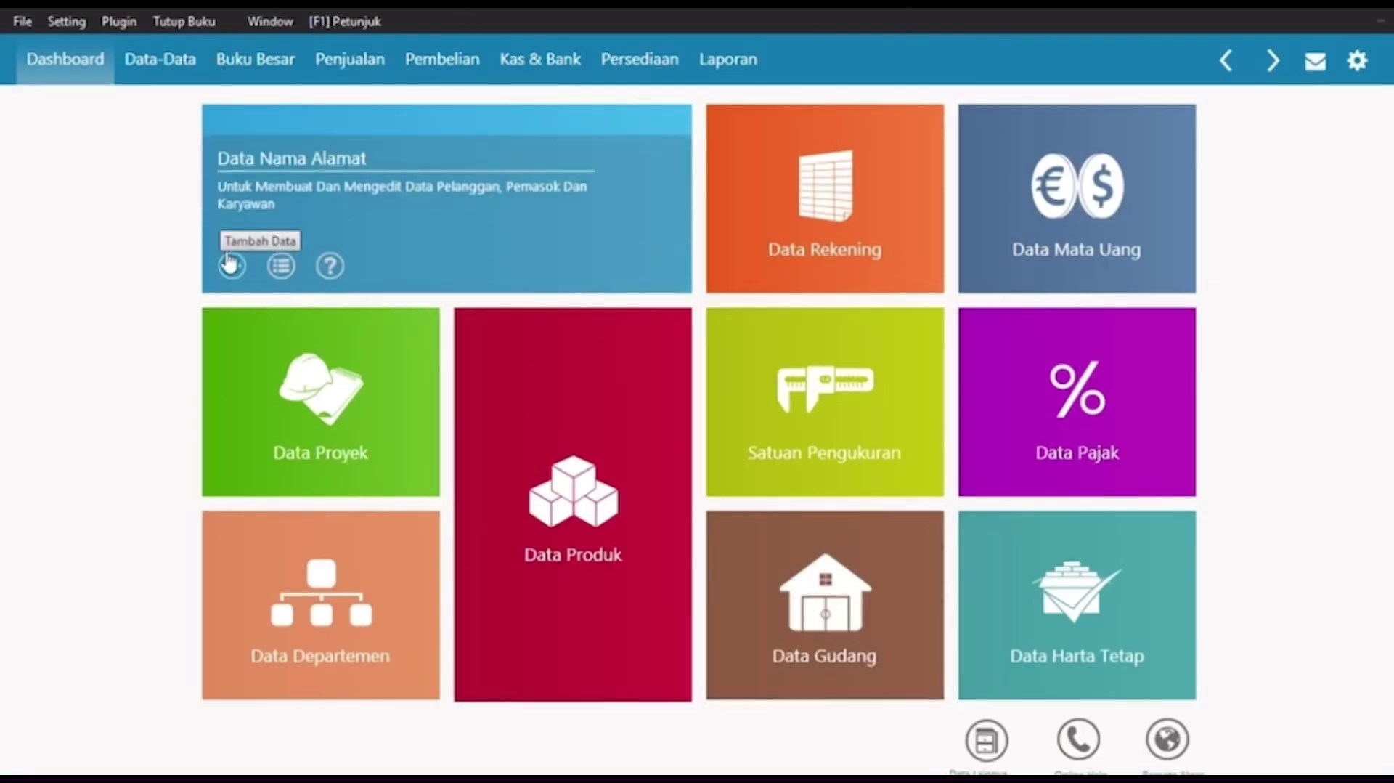
click(69, 23)
mouse_move(107, 103)
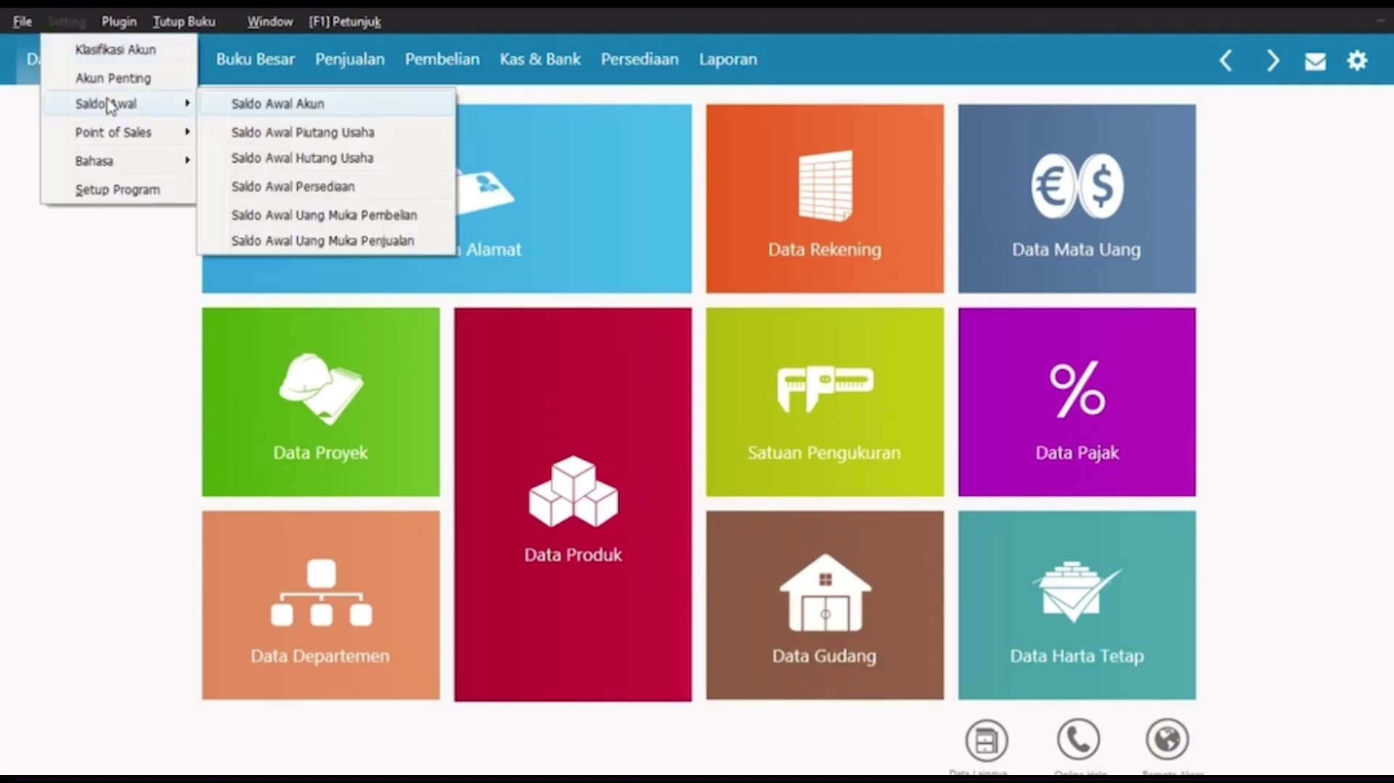
click(383, 133)
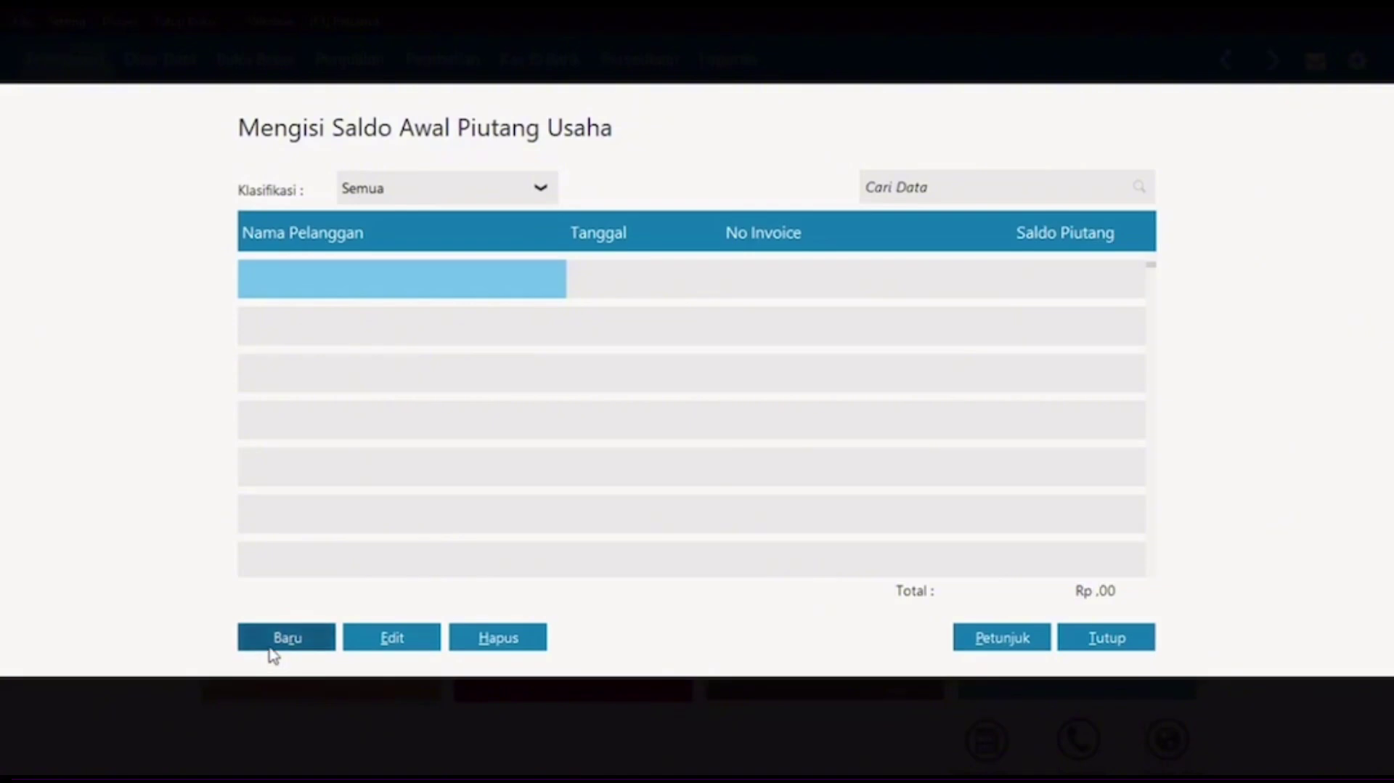
click(270, 636)
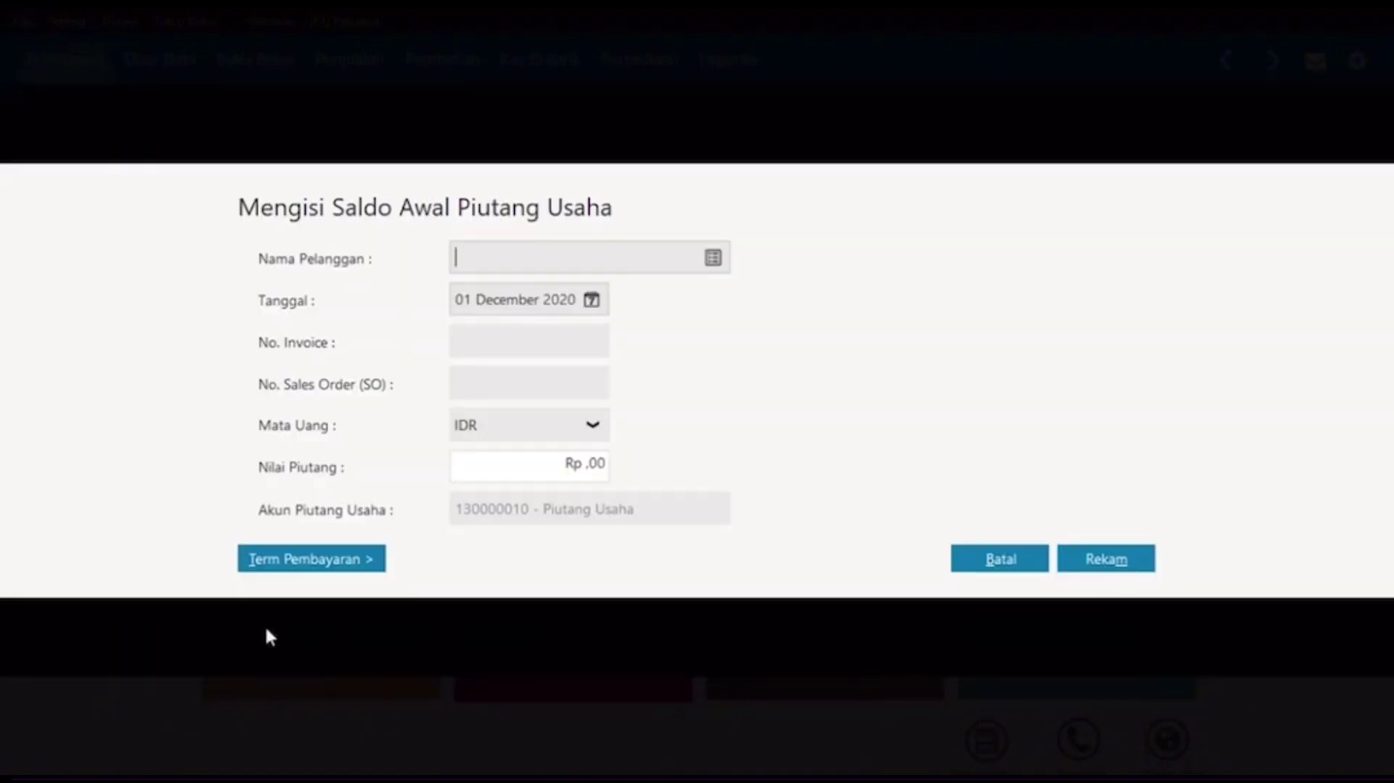
click(713, 259)
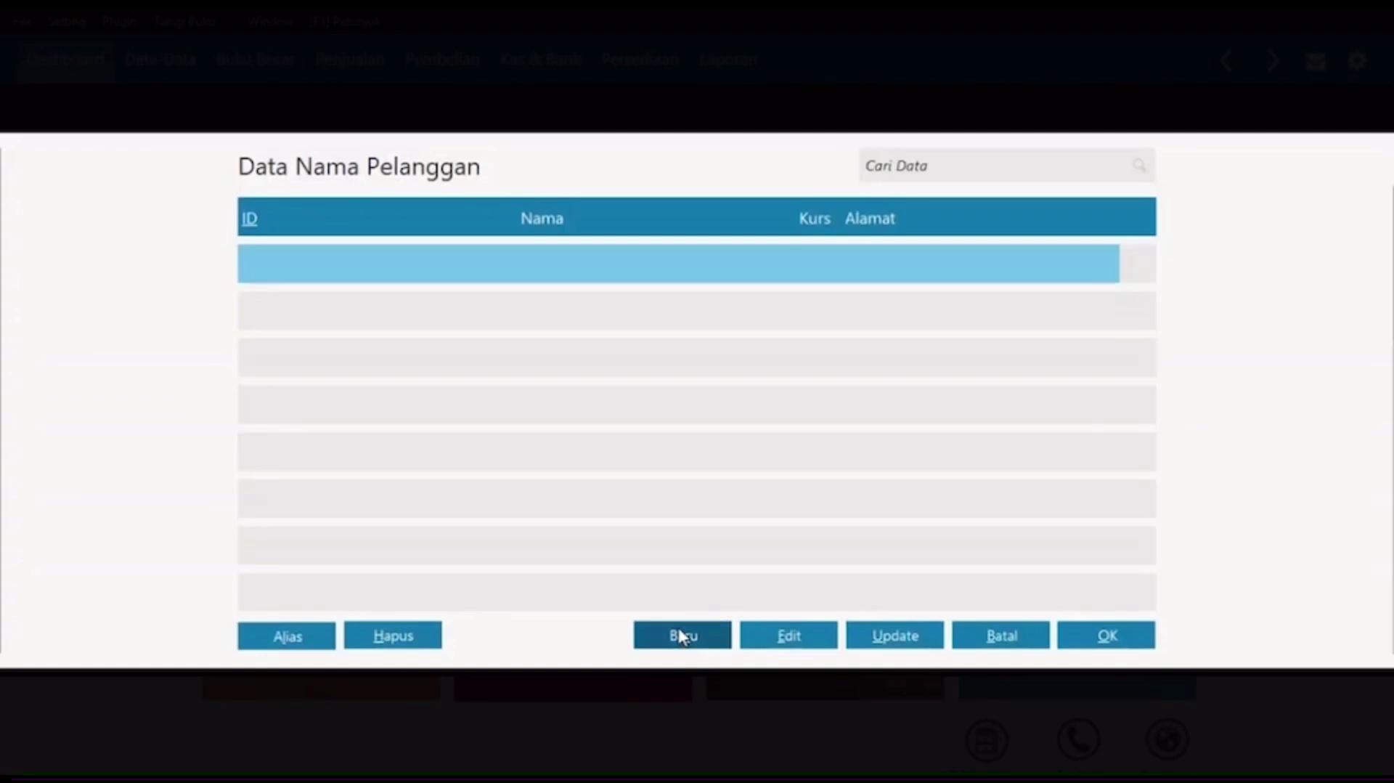
click(666, 629)
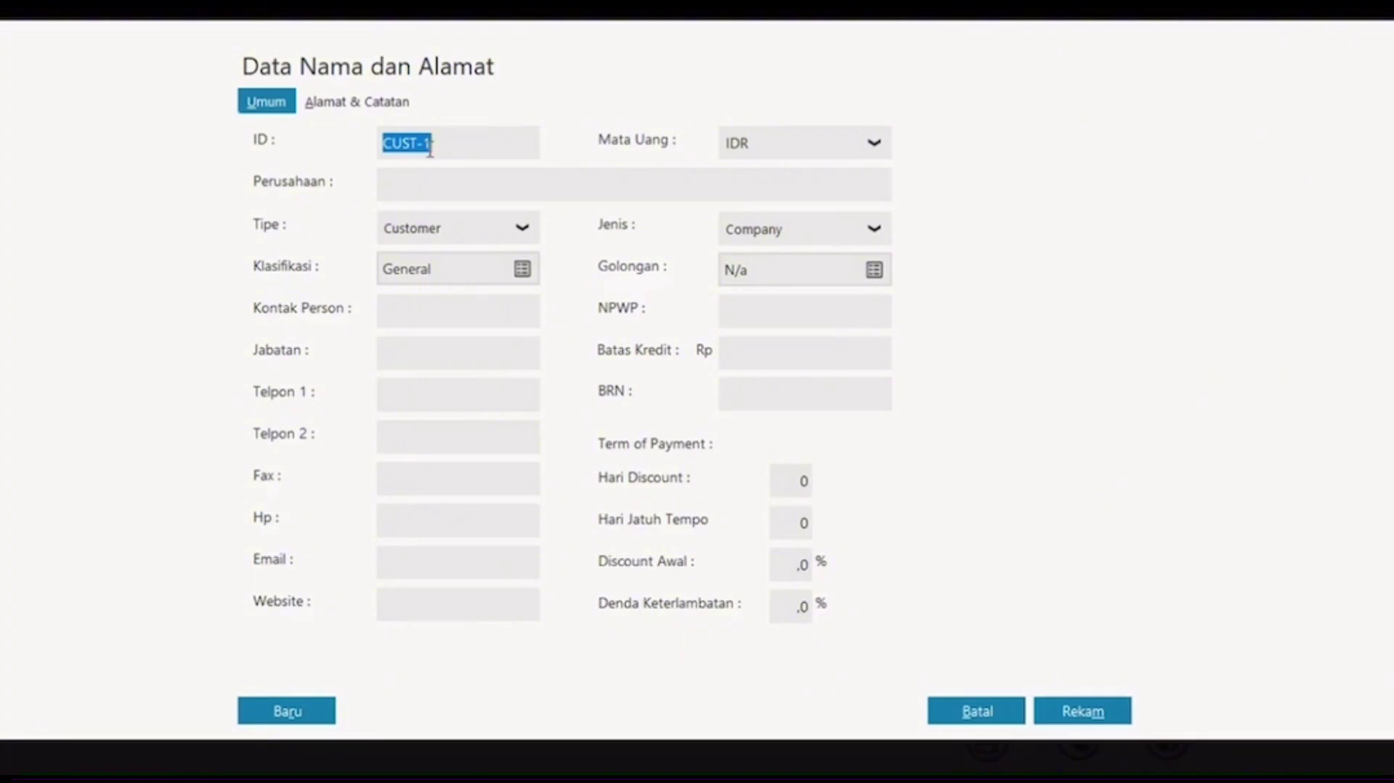
Step: Enter customer CUST-001 with company name PT. Sinar Abadi and save it
click(429, 149)
text(00)
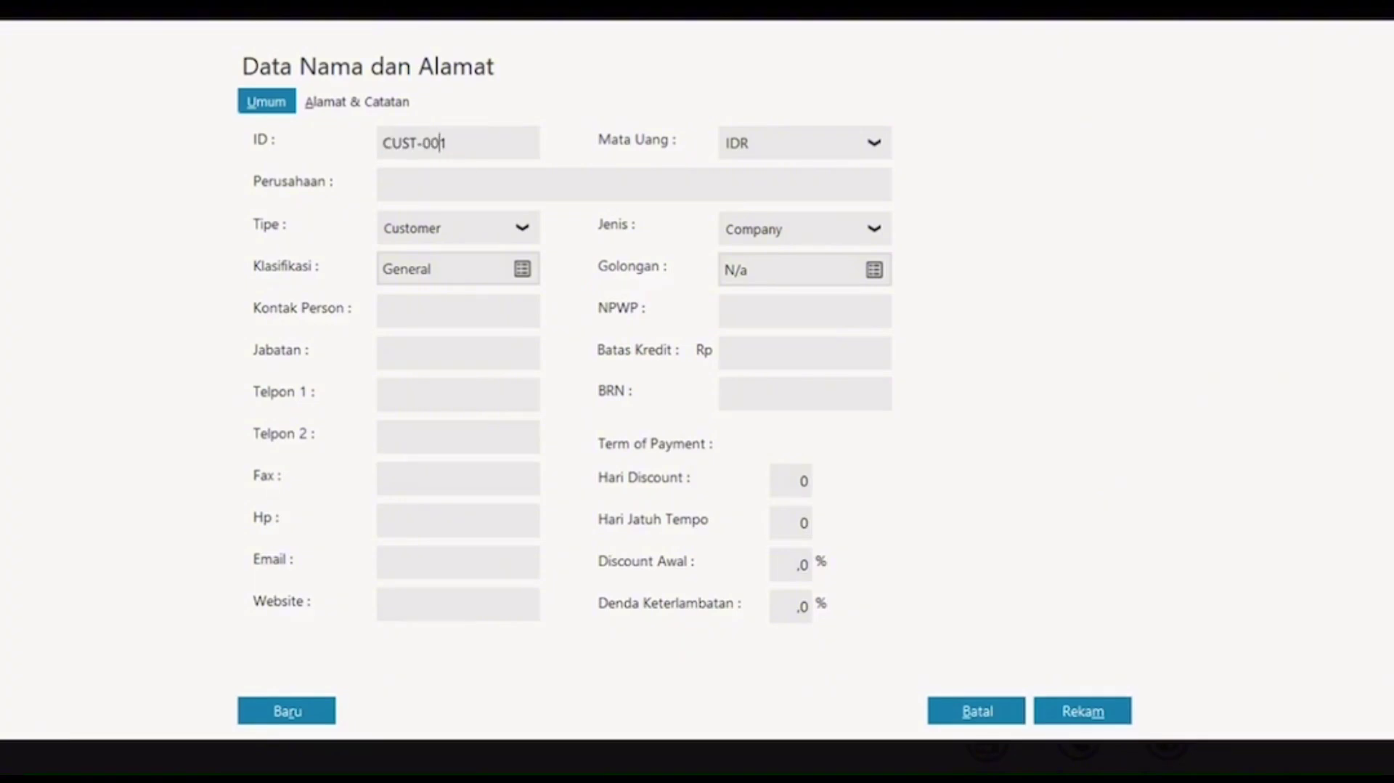
click(442, 184)
text(PT Sinar Abadi)
click(400, 185)
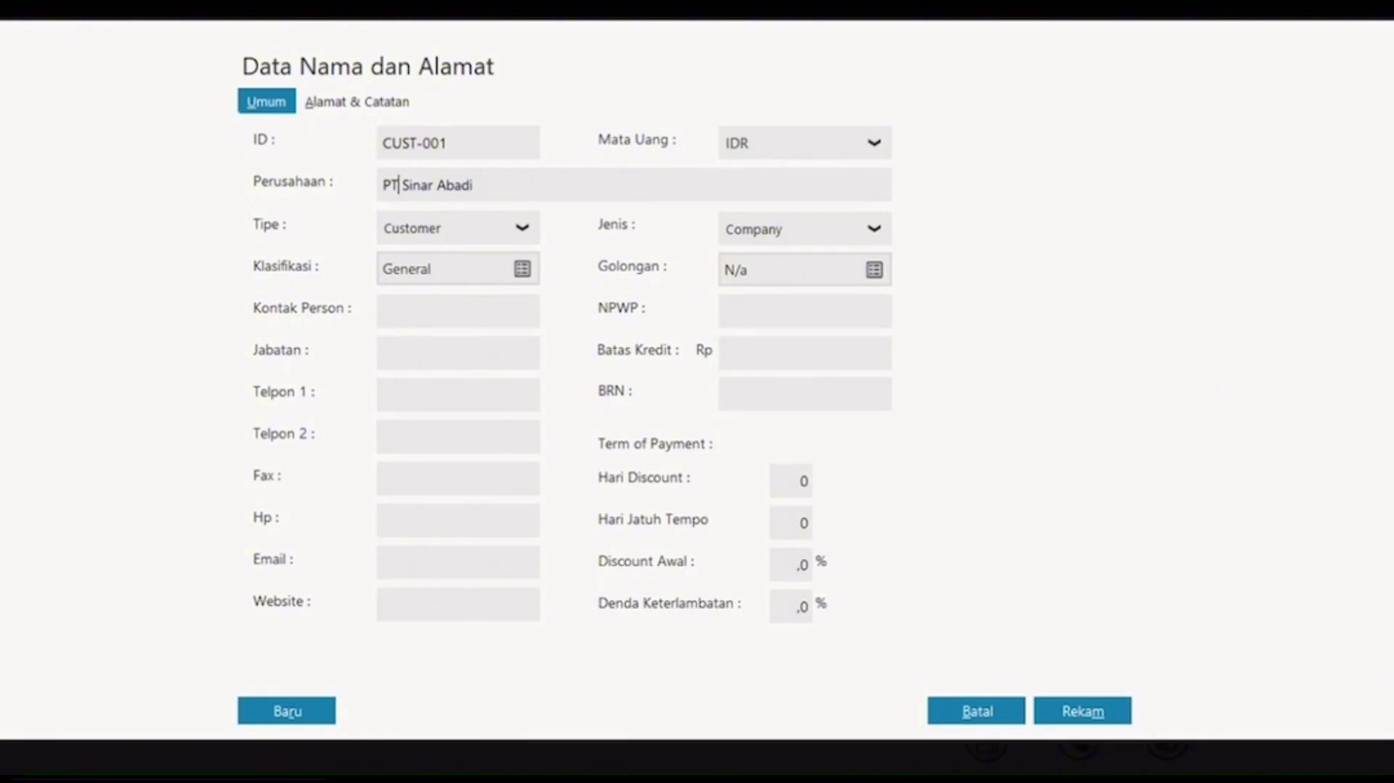
text(.)
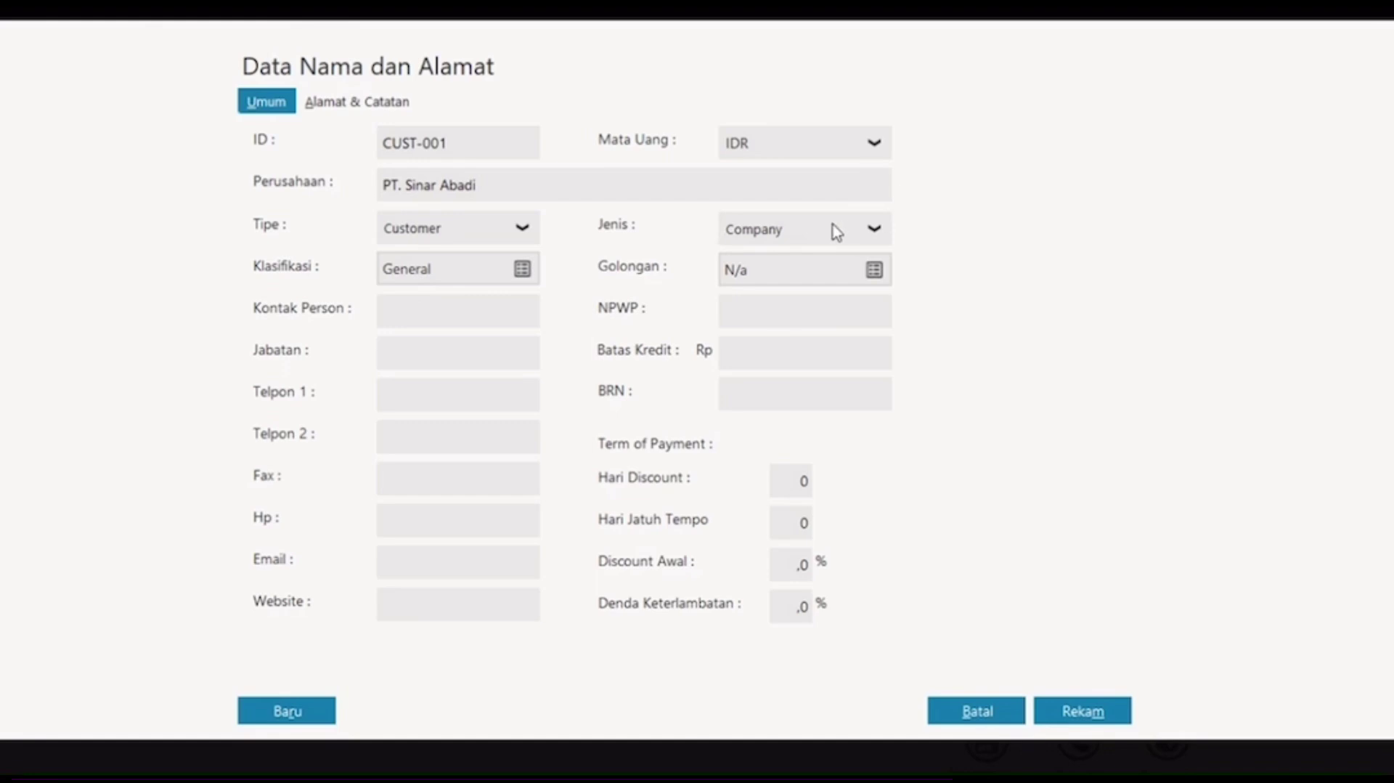
click(286, 711)
Step: Add customer CUST-002 with the person's name, set Jenis to Personal, and save it
click(423, 145)
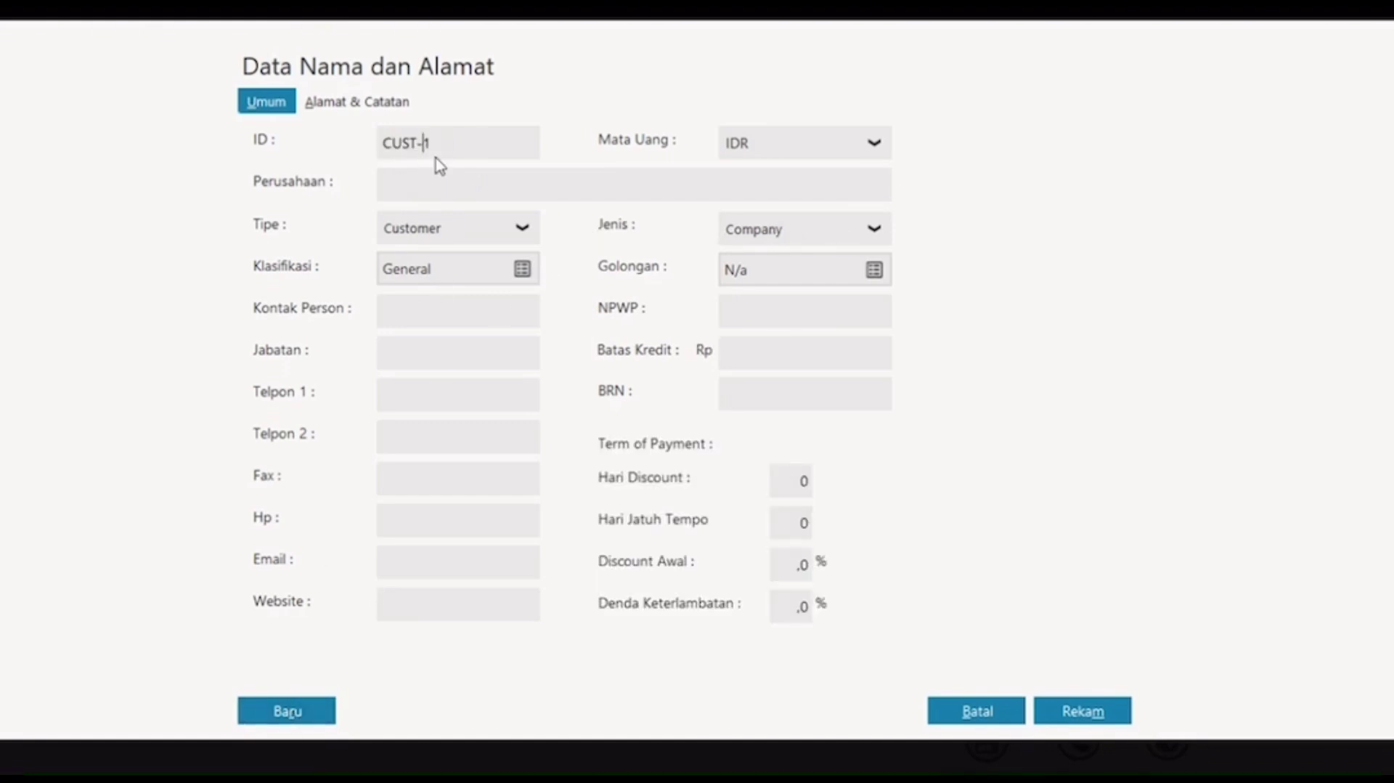
text(00)
key(Delete)
text(2)
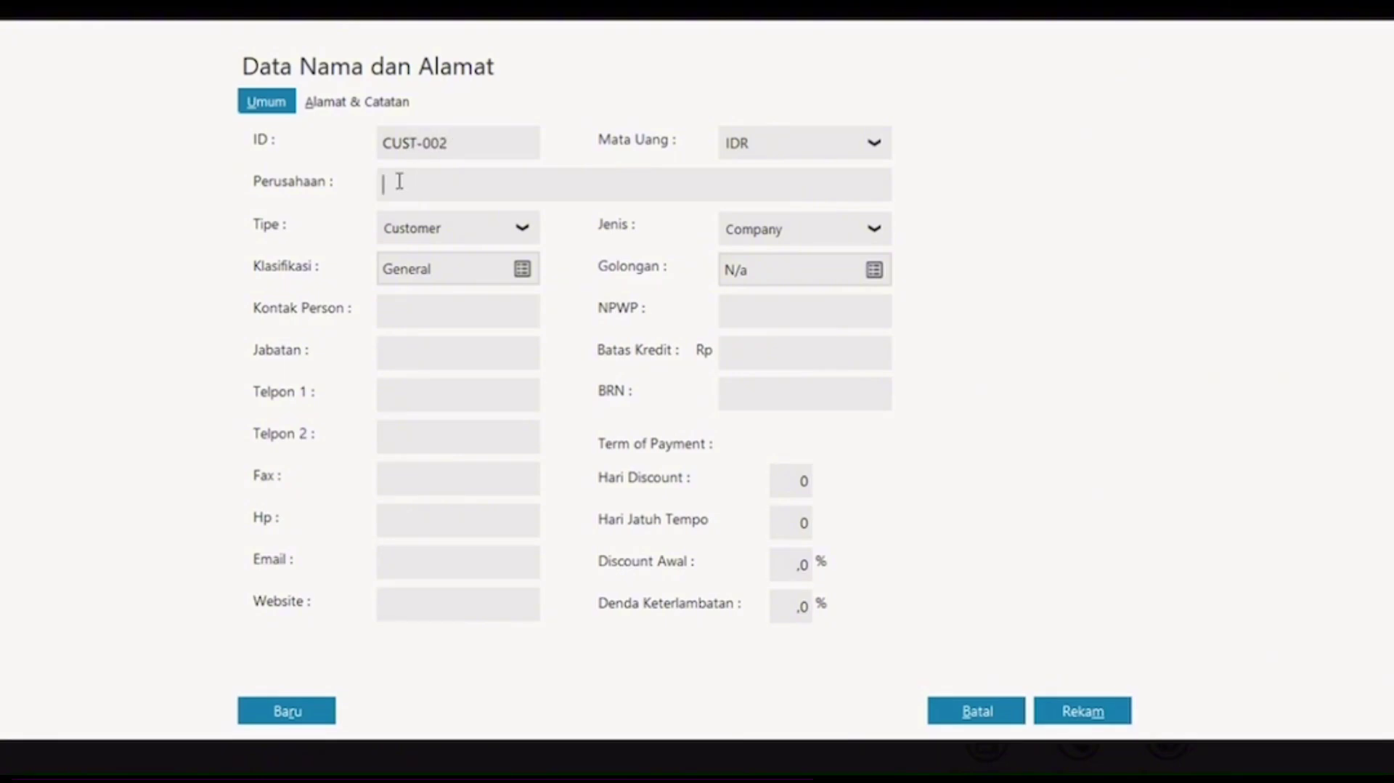
text(B)
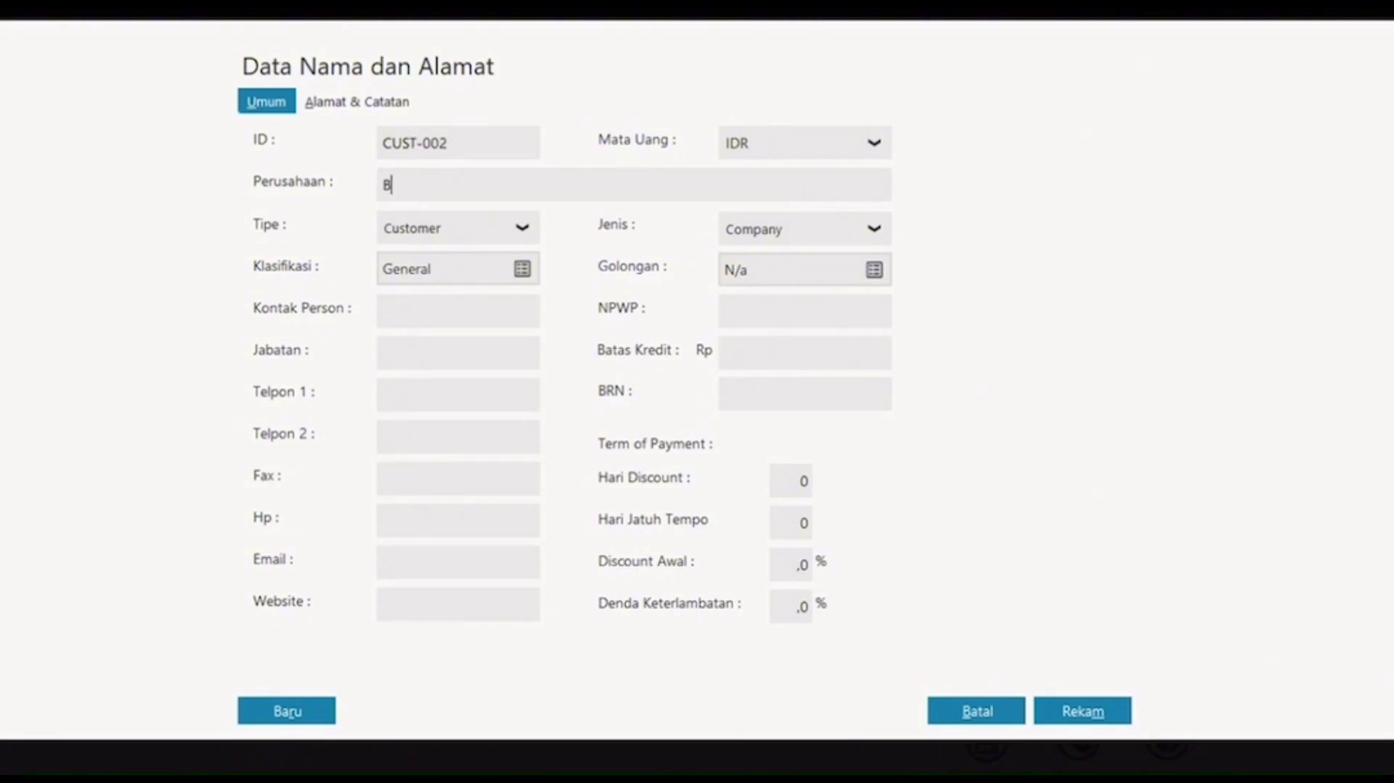
text(apak Jim)
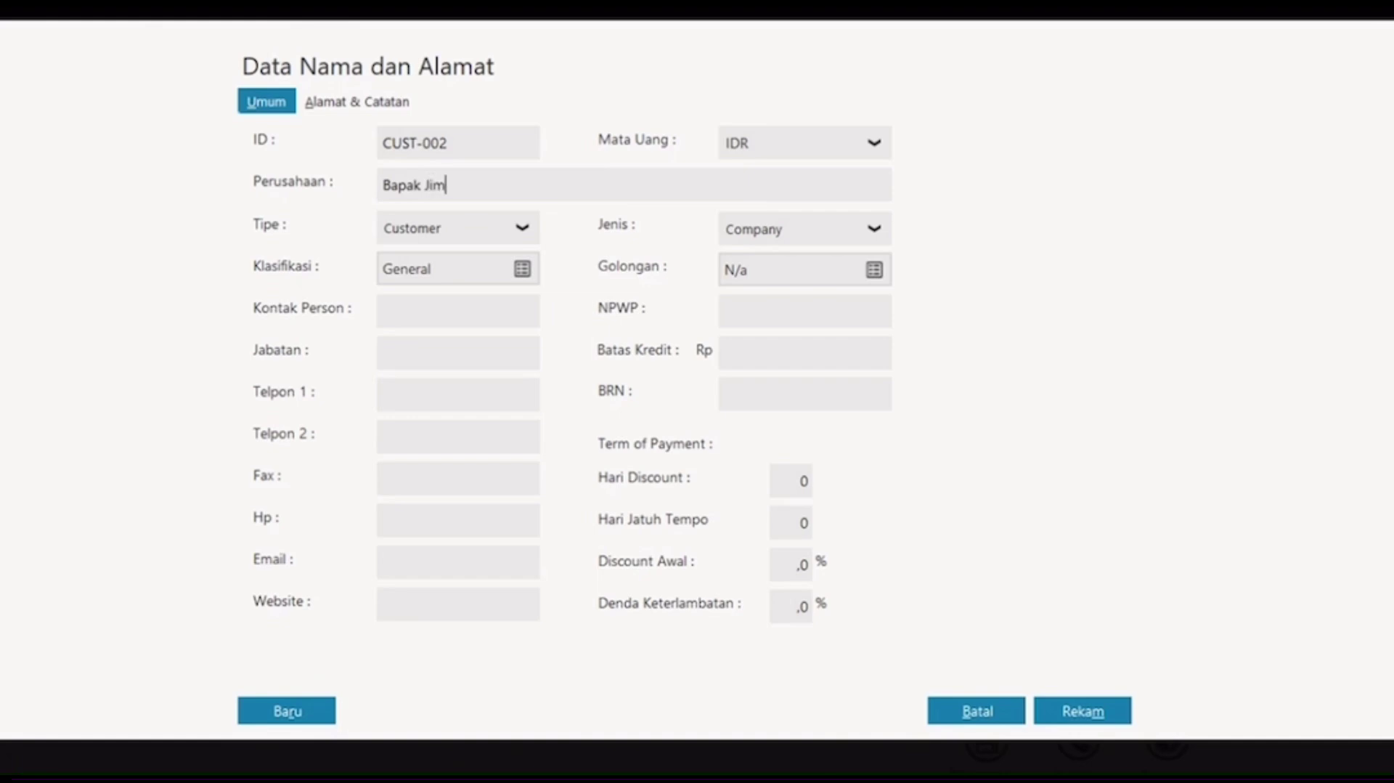
text(my)
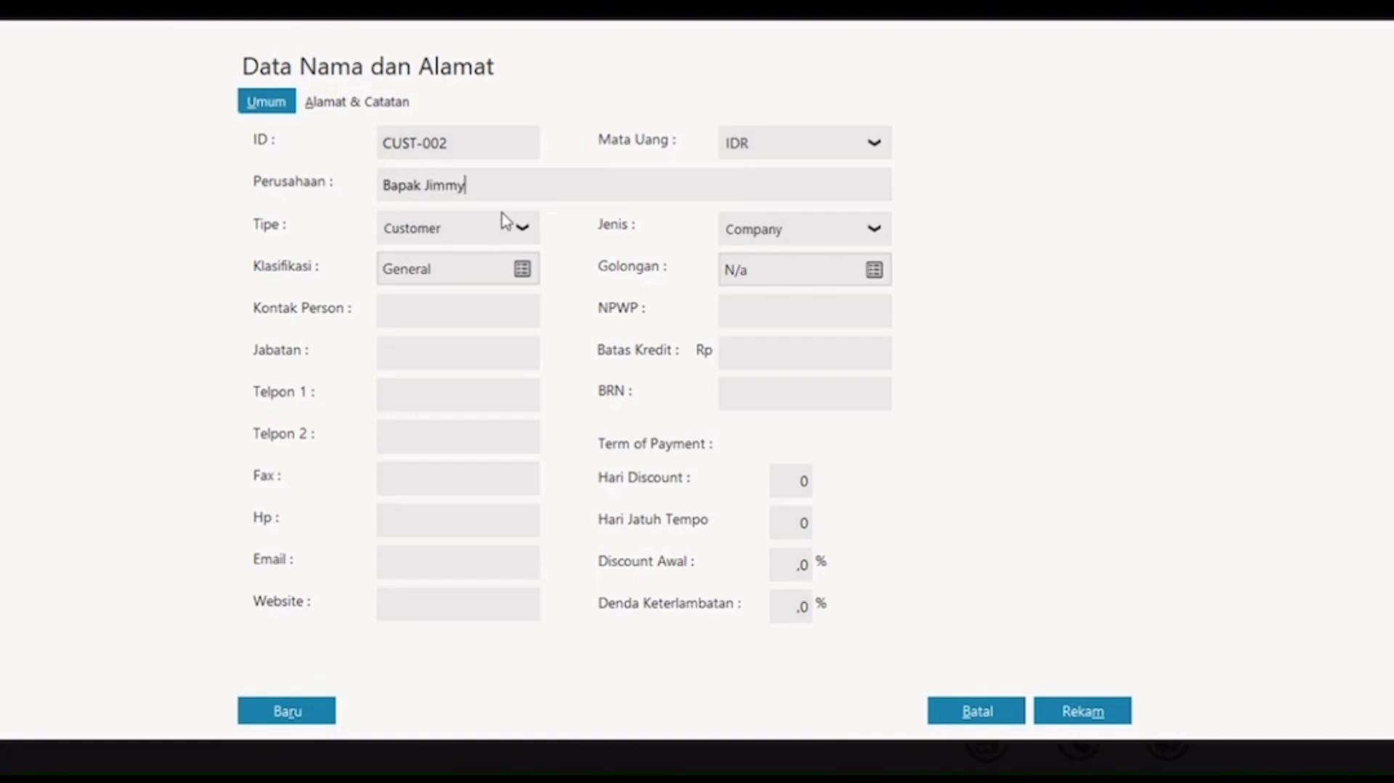
click(847, 231)
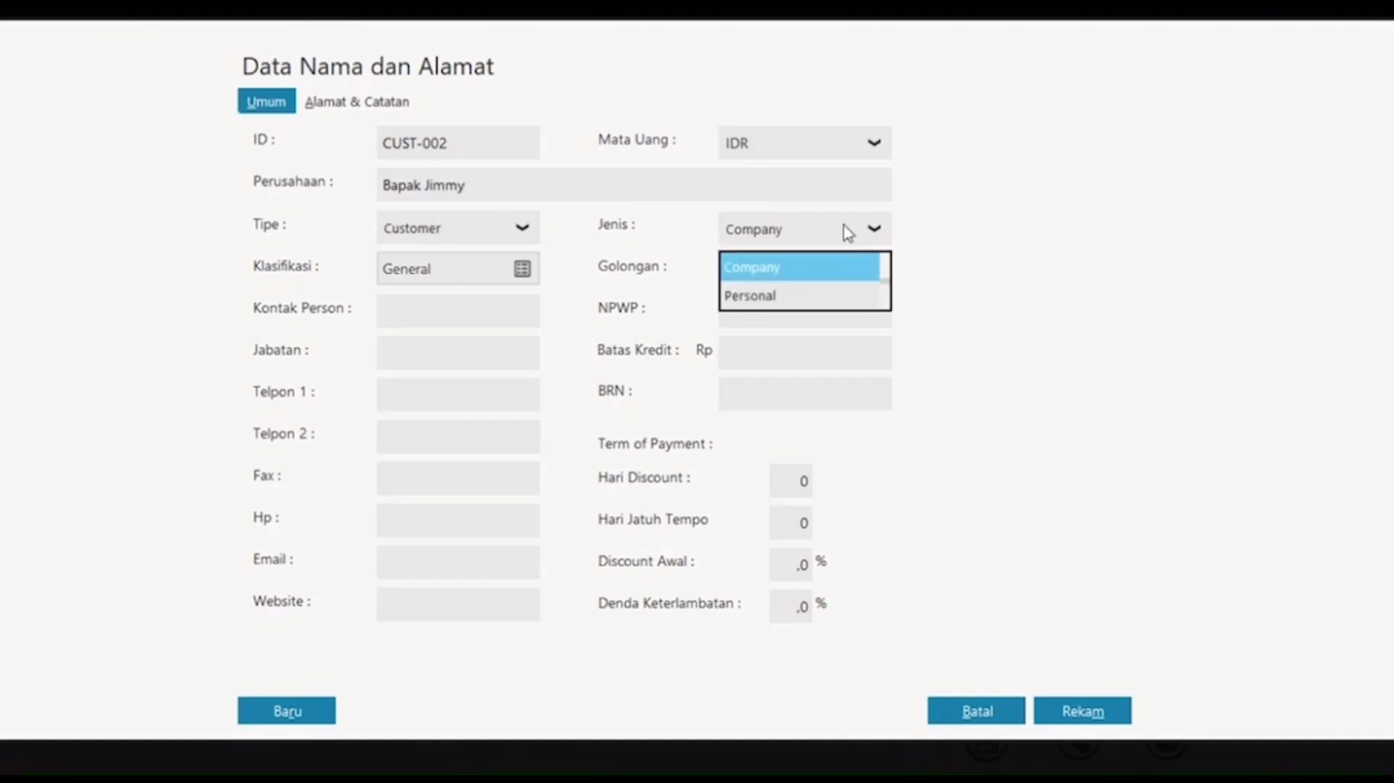
click(803, 299)
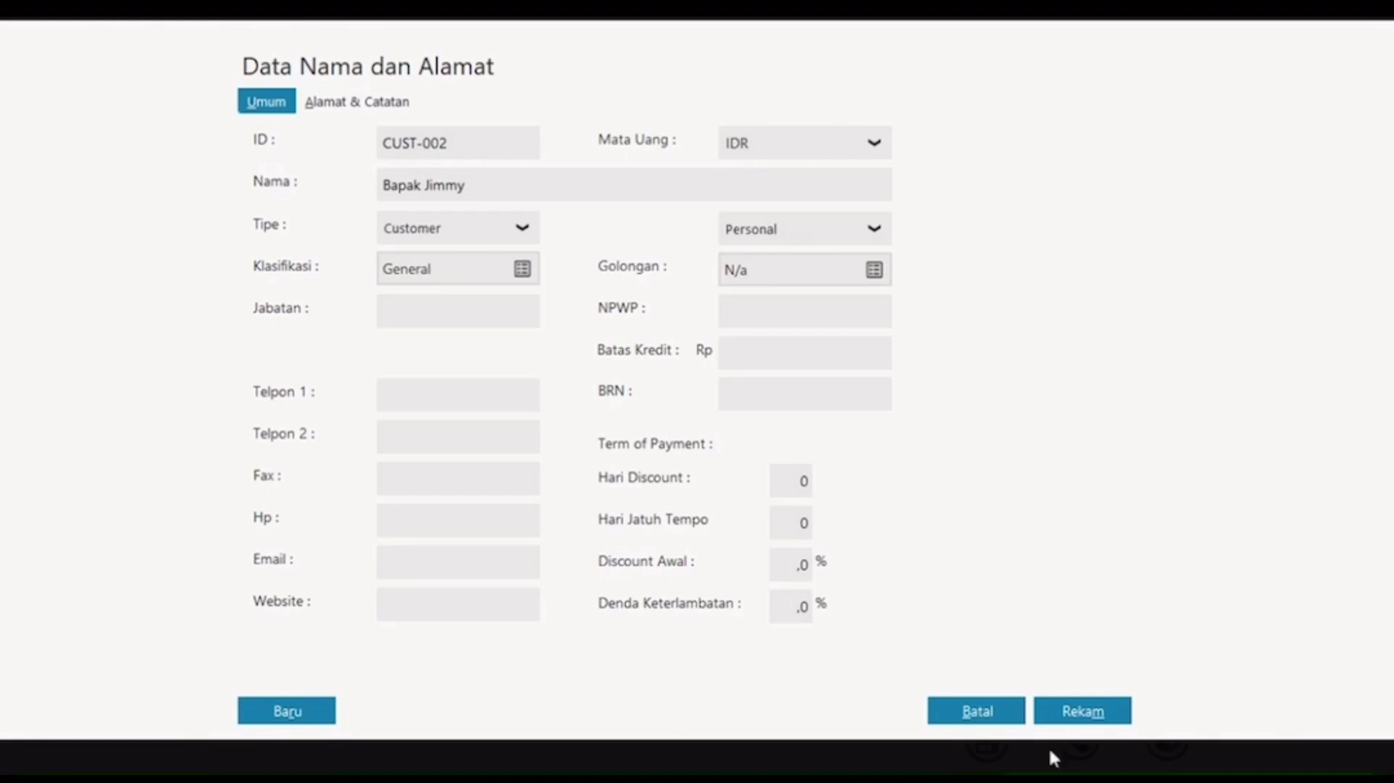
click(1065, 715)
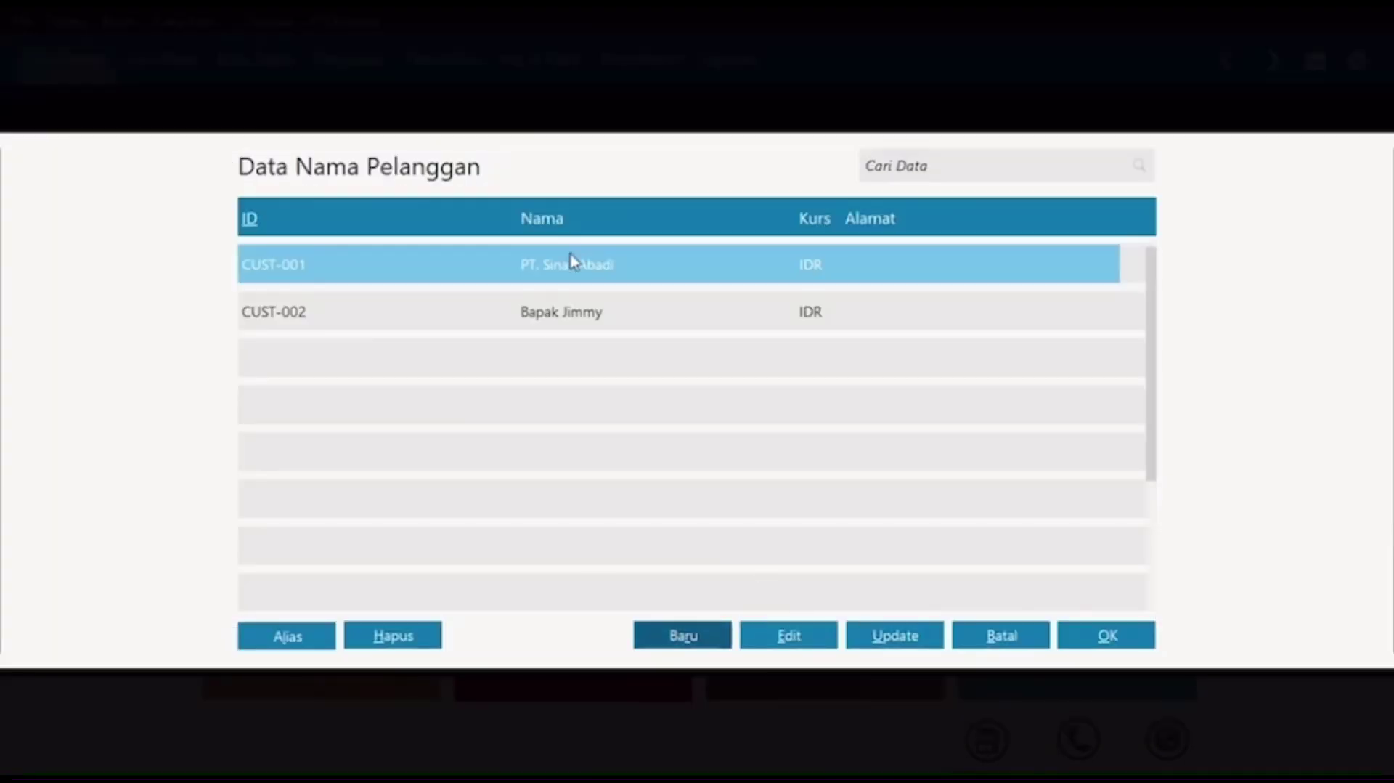
Step: Record PT. Sinar Abadi's opening receivable INV-001, dated 30 December 2020, for 22.600.000
click(1091, 636)
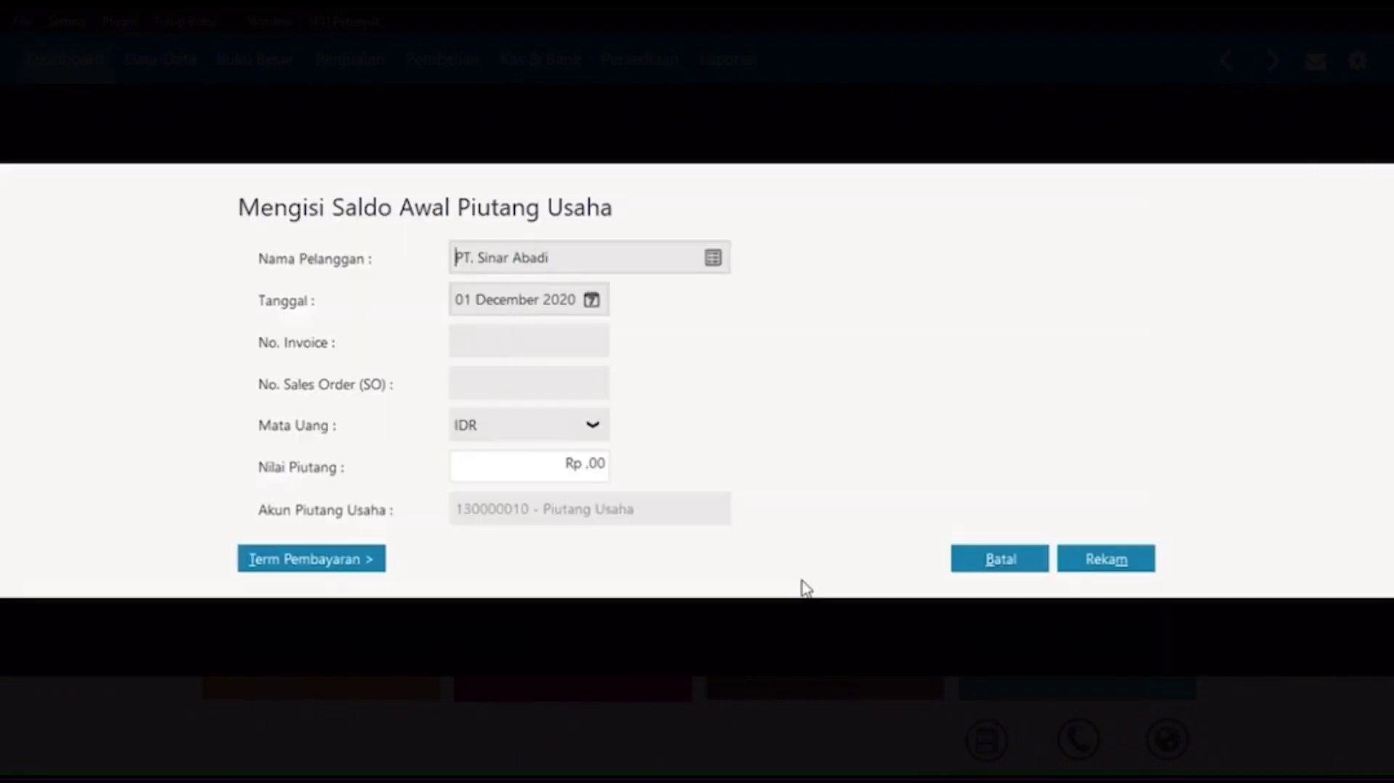
click(592, 301)
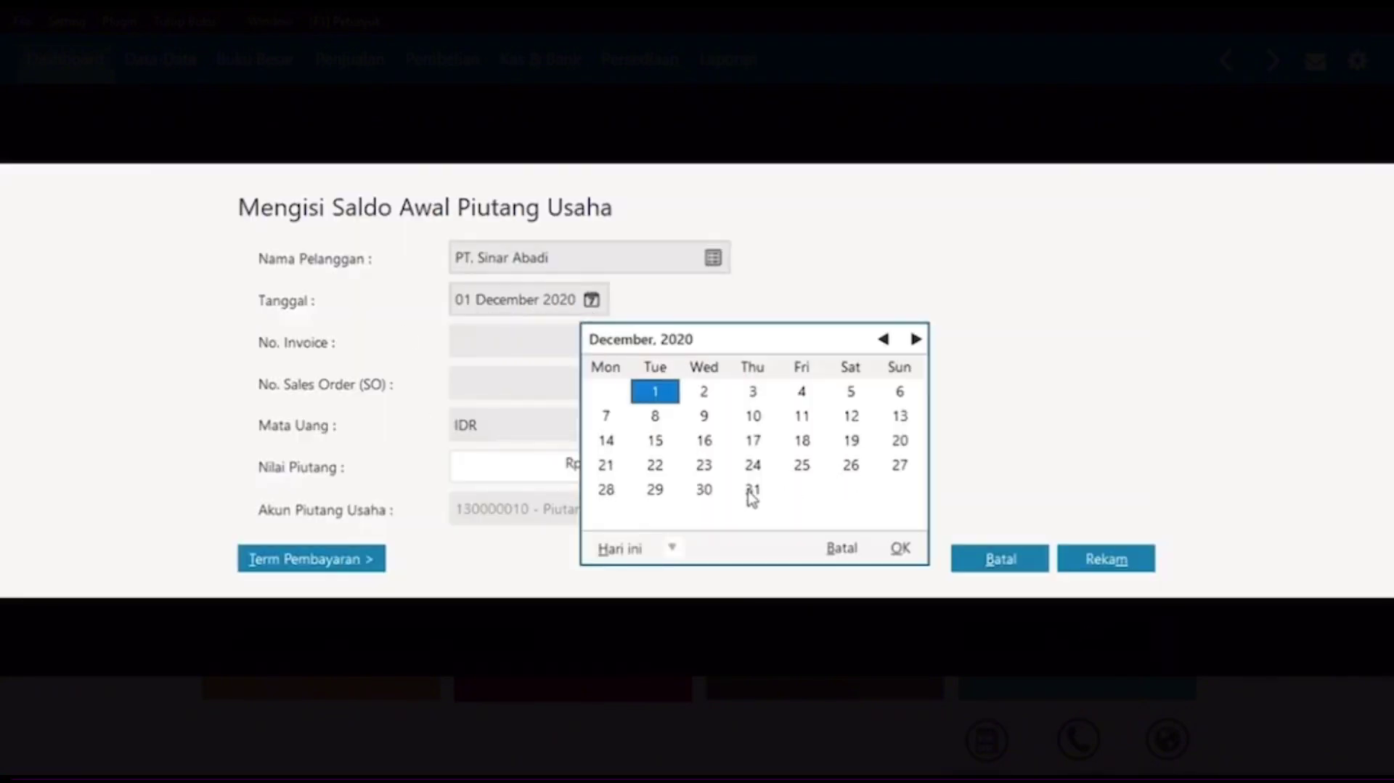
click(704, 492)
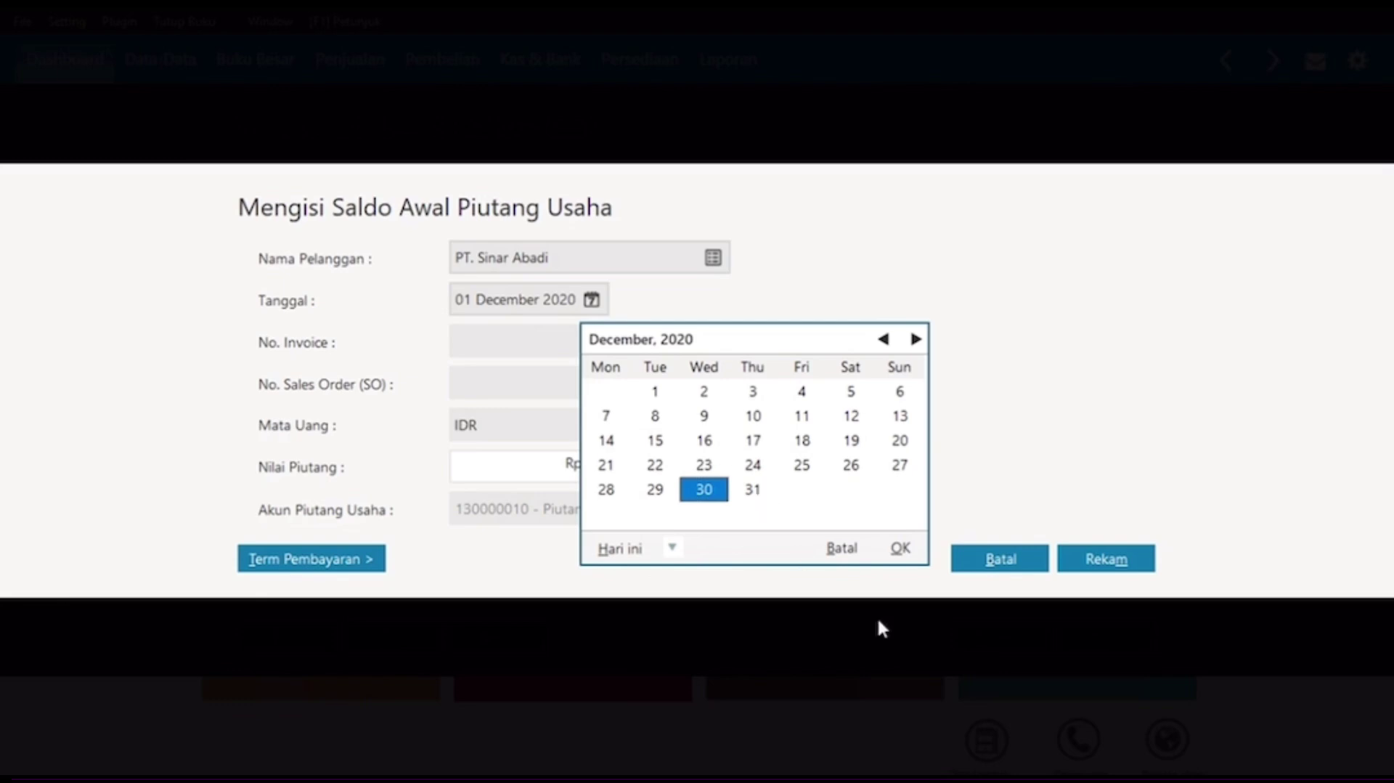
click(901, 550)
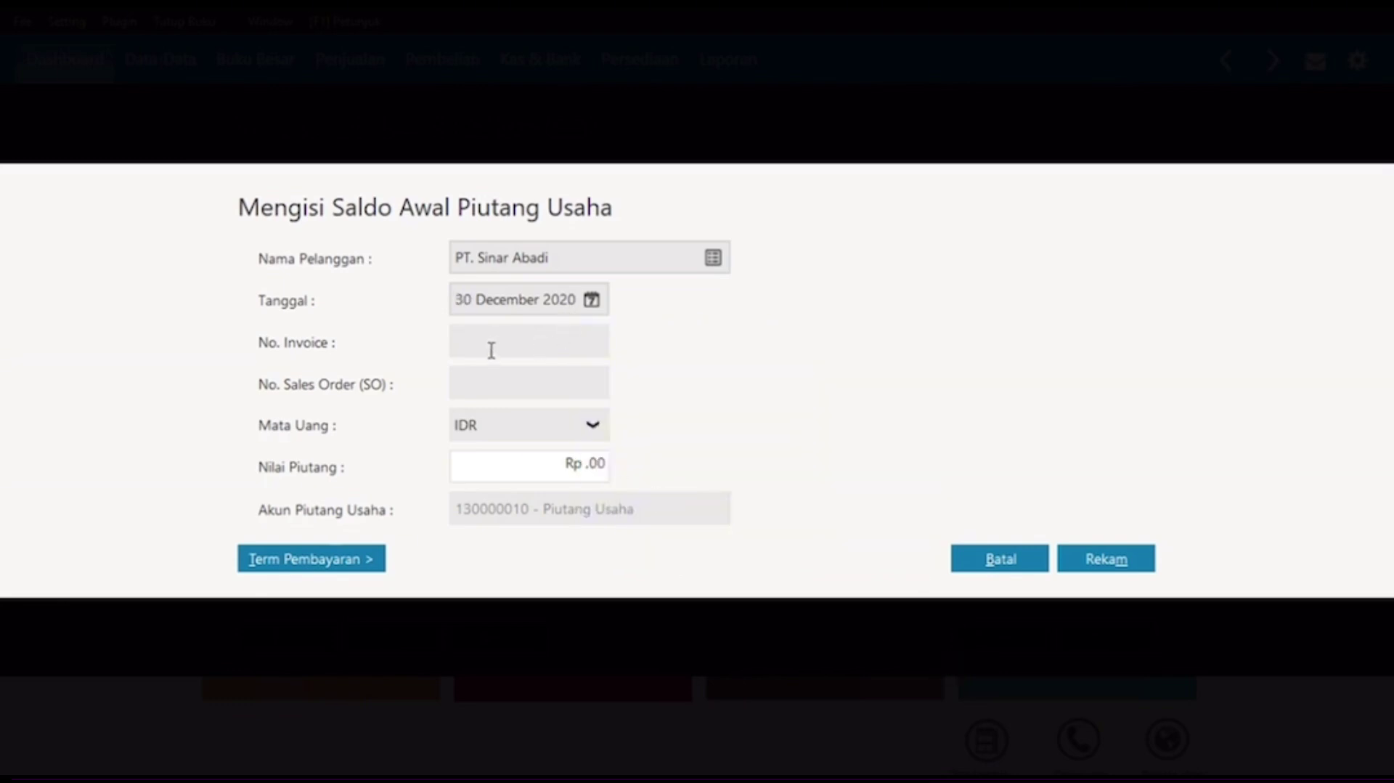
text(INV)
key(Caps_Lock)
text(-001)
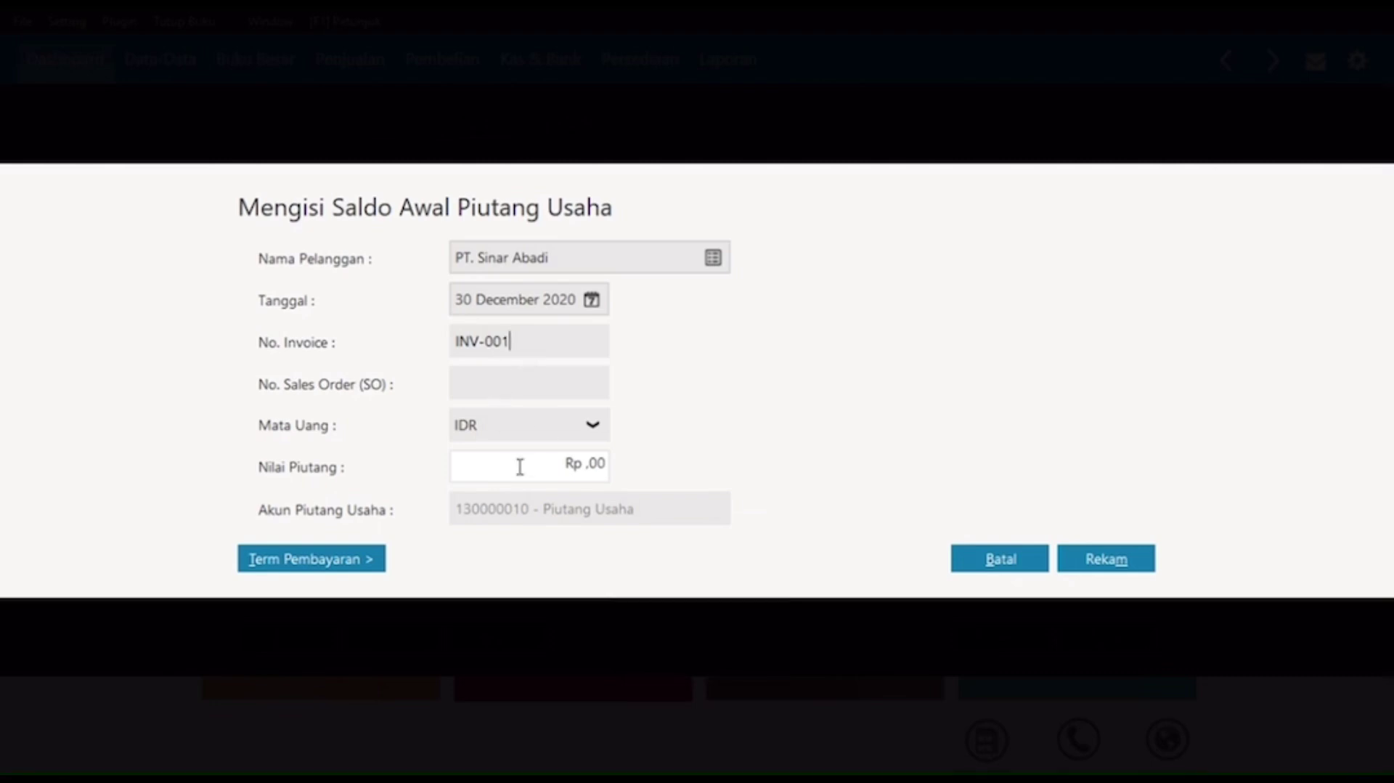
drag(630, 471, 770, 494)
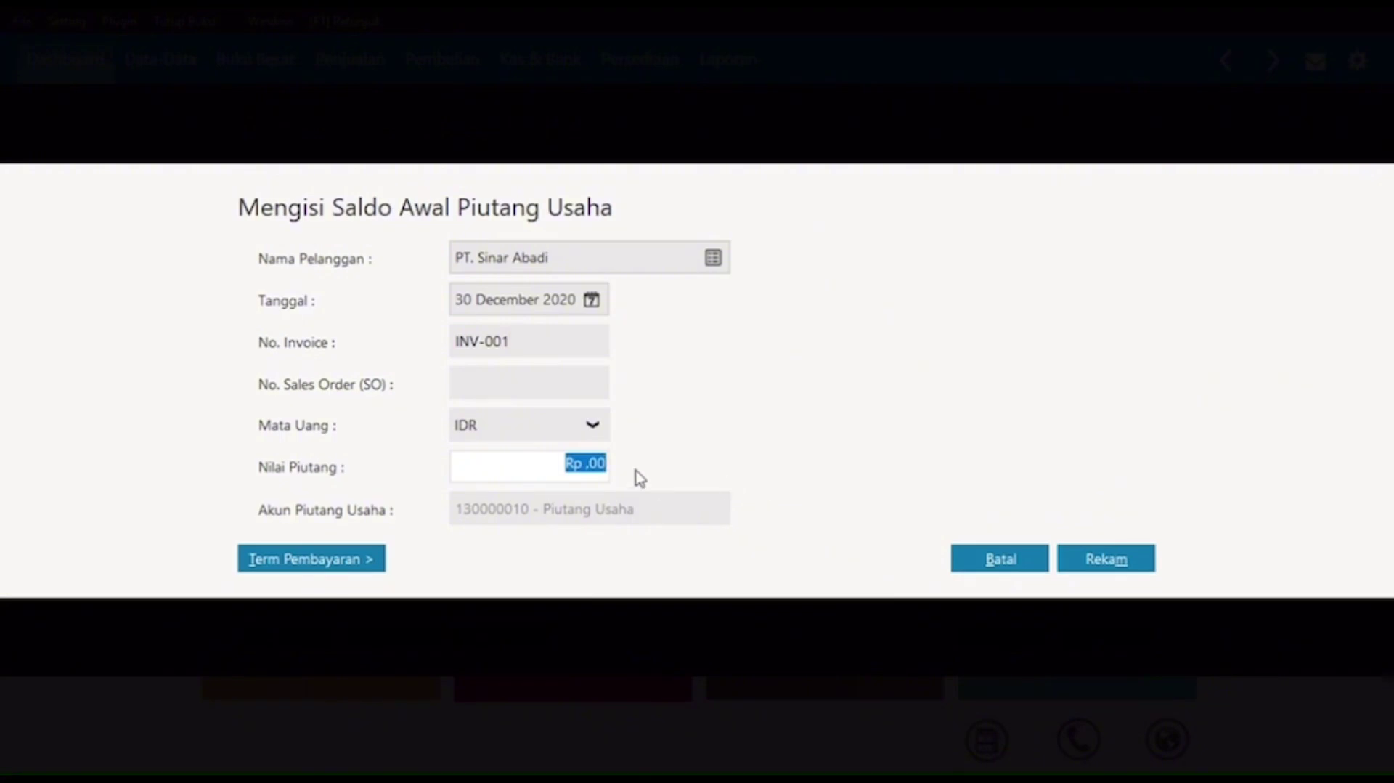
text(22.)
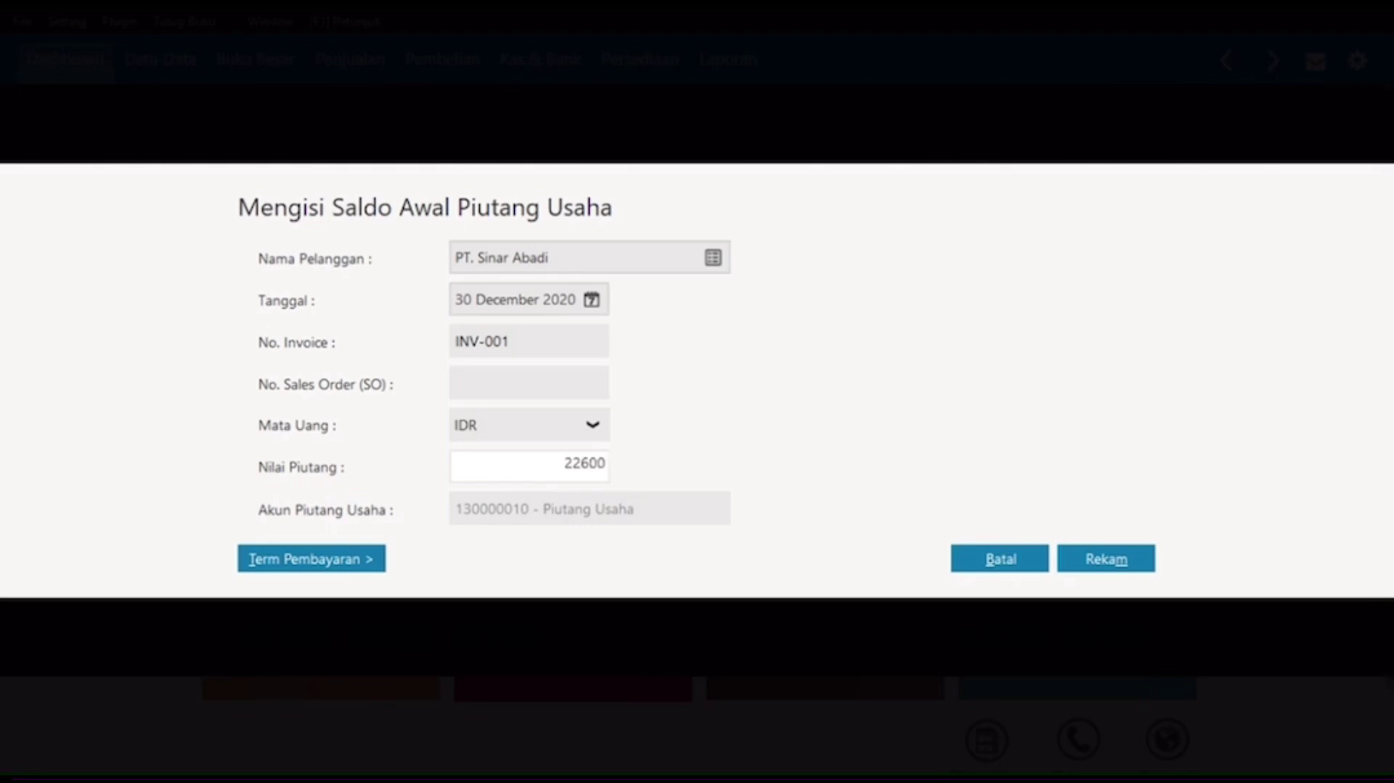
text(600.000)
key(Tab)
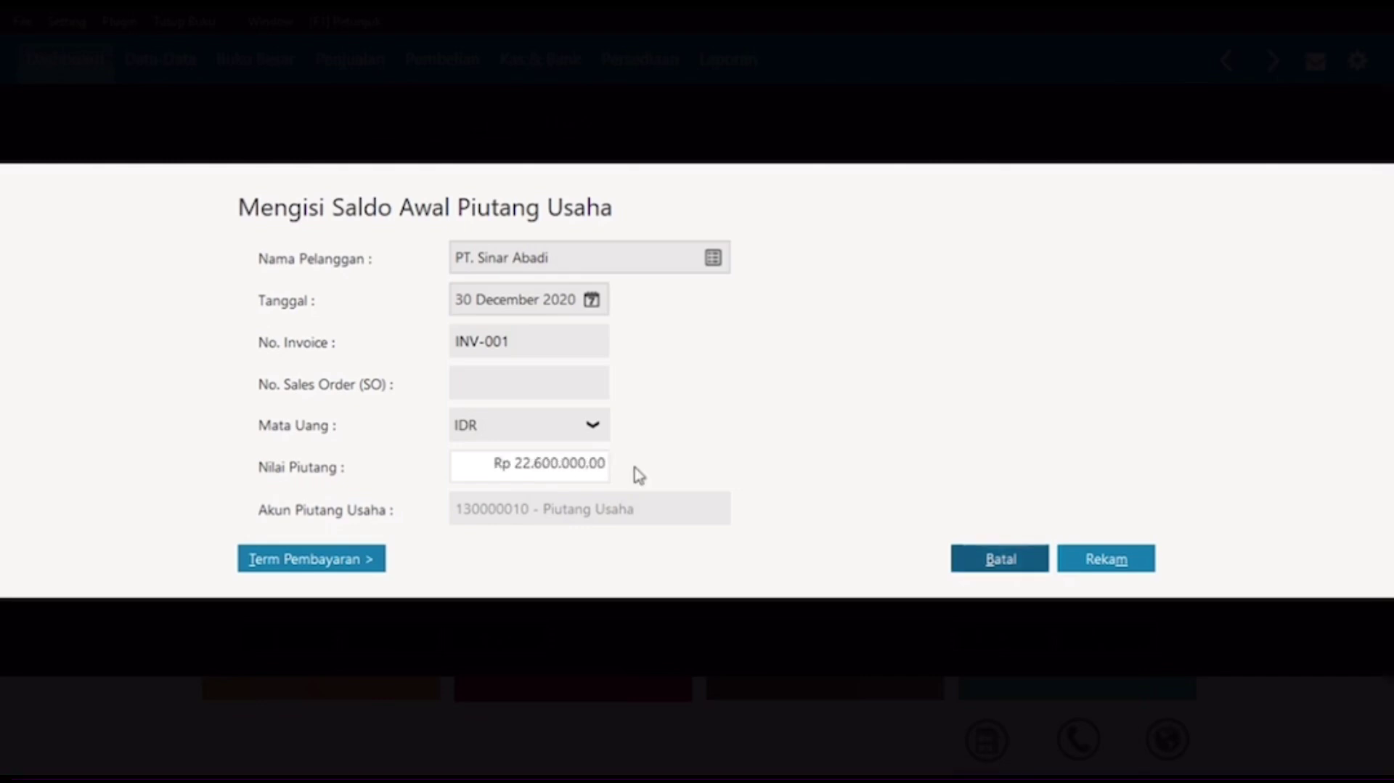
click(1093, 559)
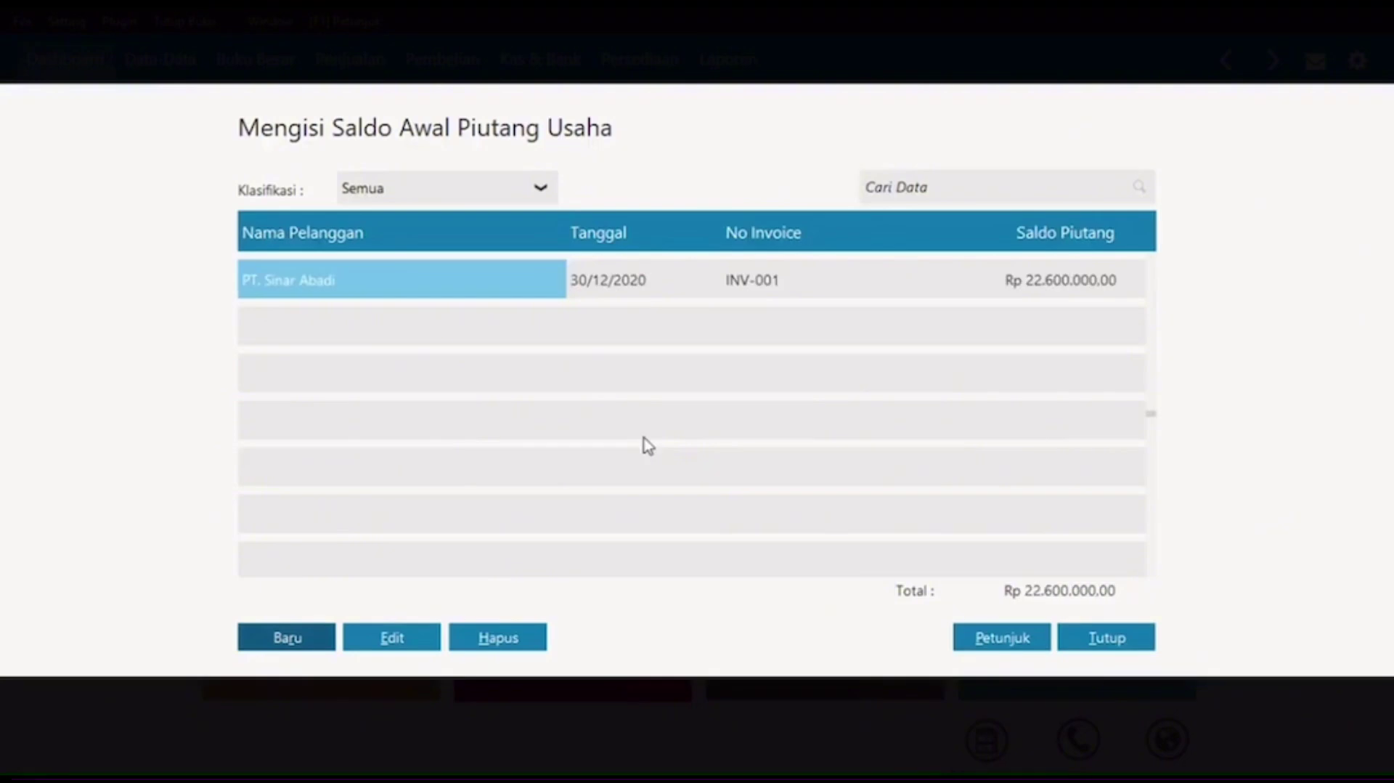
Step: Start another receivable entry, look up its customer, then close the opening receivables window
click(321, 629)
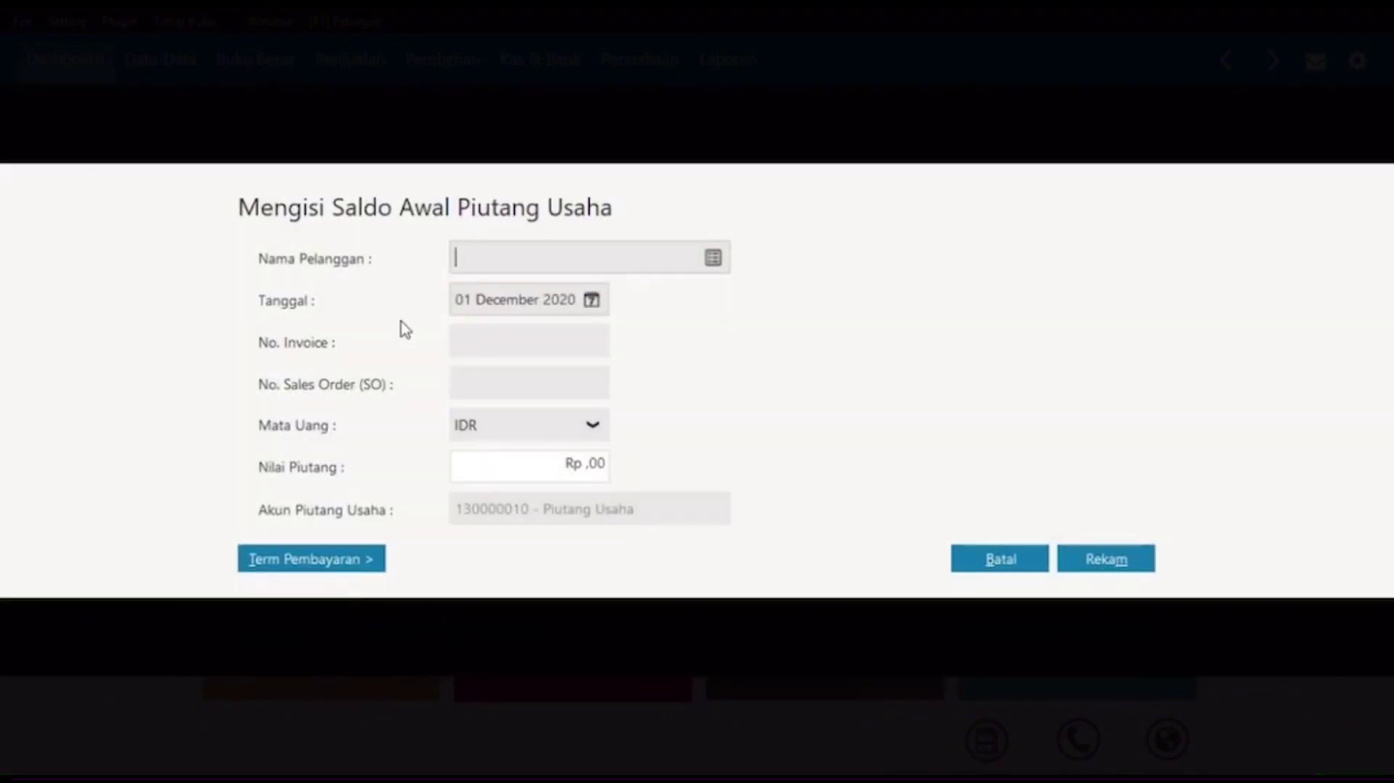
click(713, 260)
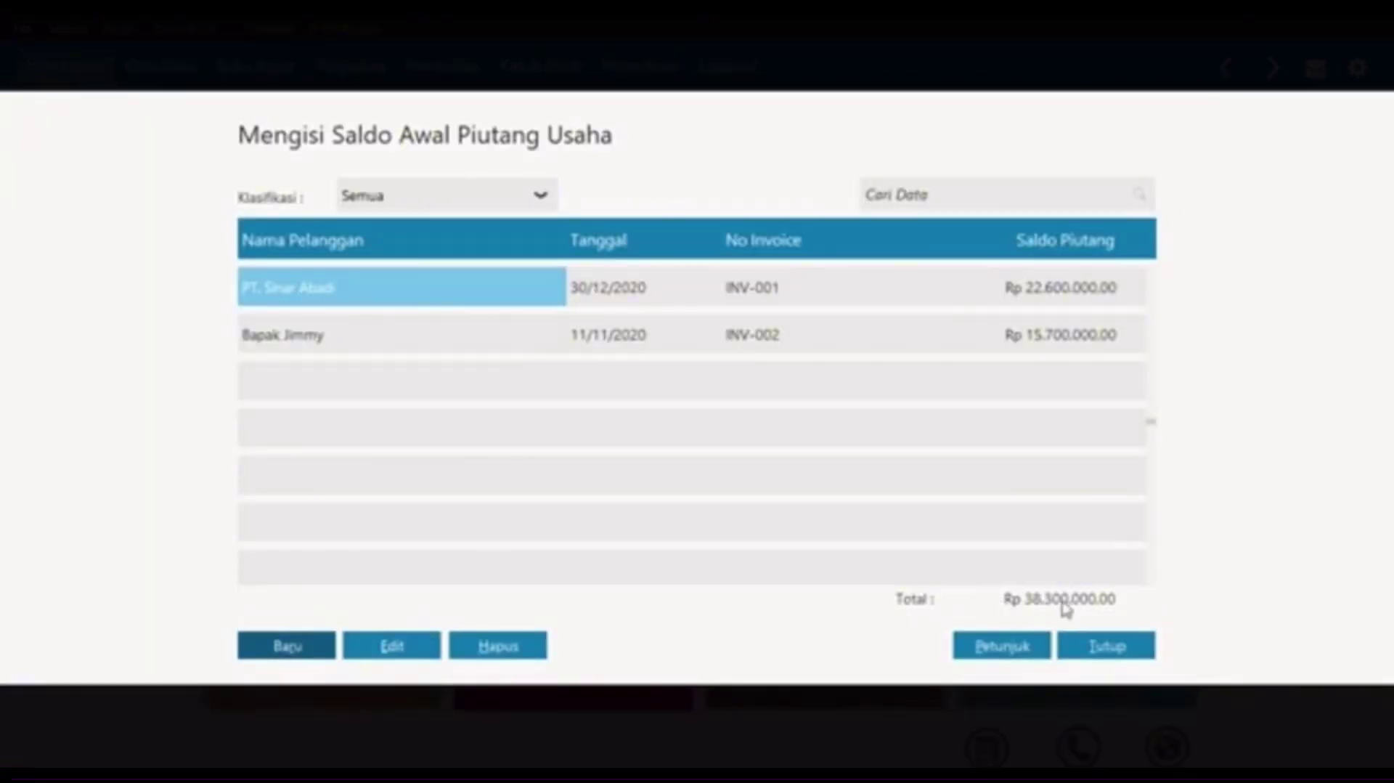
click(1088, 652)
Step: Start a new Saldo Awal Hutang Usaha entry and create a new vendor from the Nama Pemasok lookup
click(77, 31)
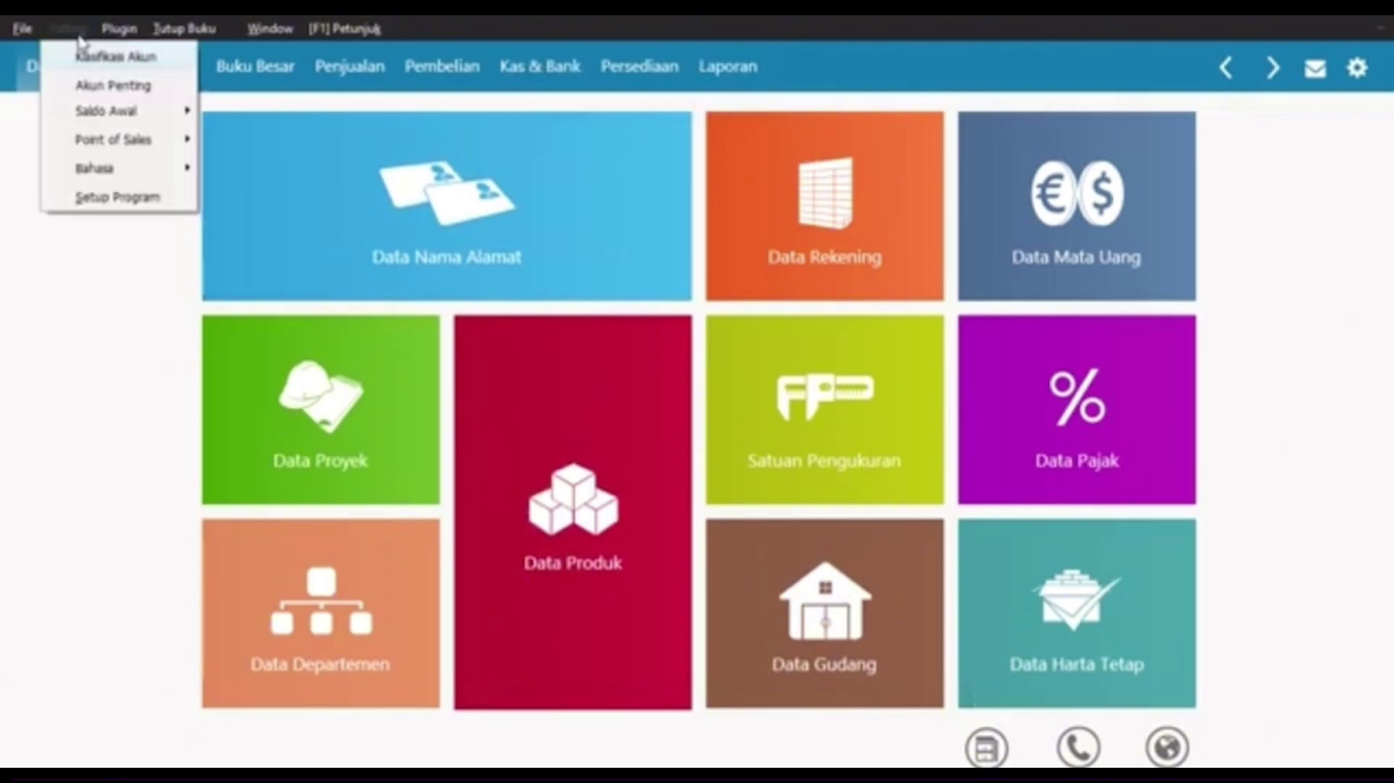
mouse_move(161, 123)
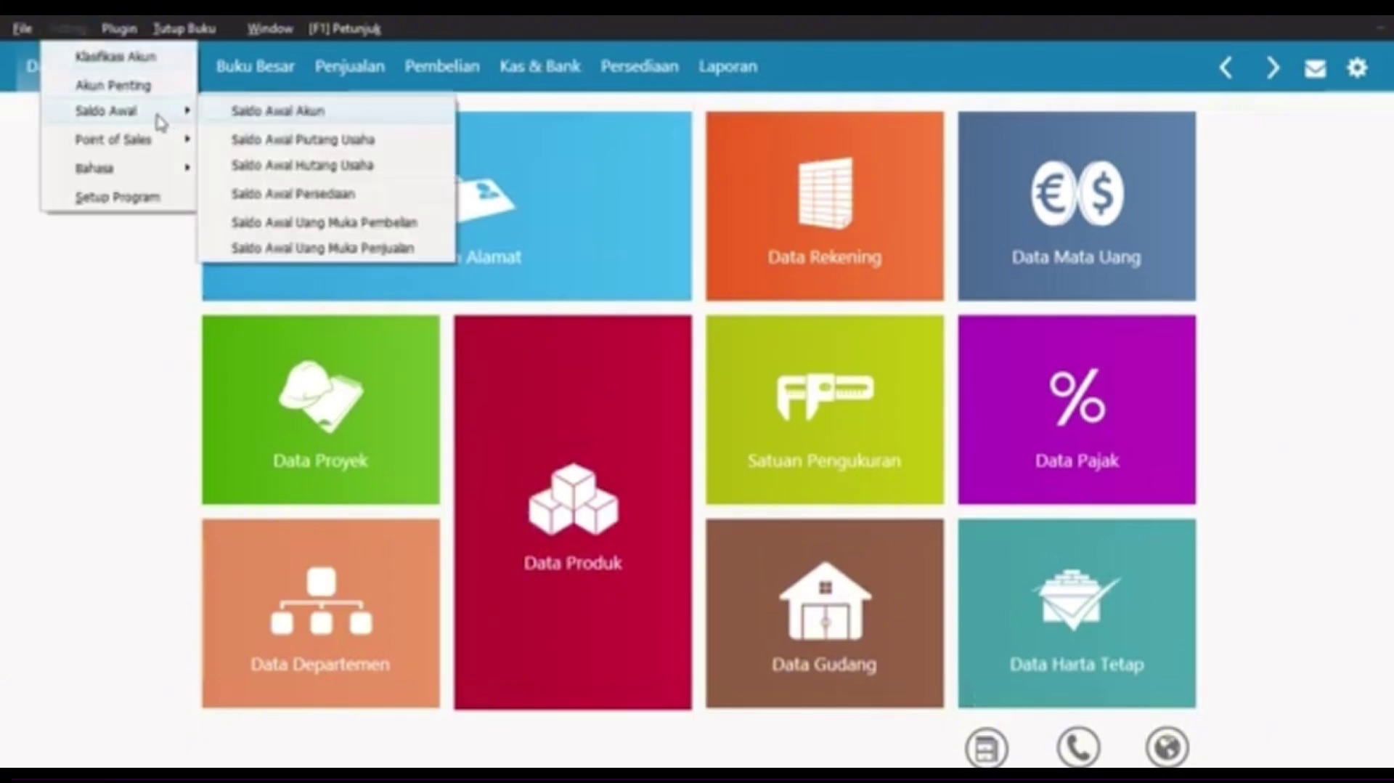
click(287, 167)
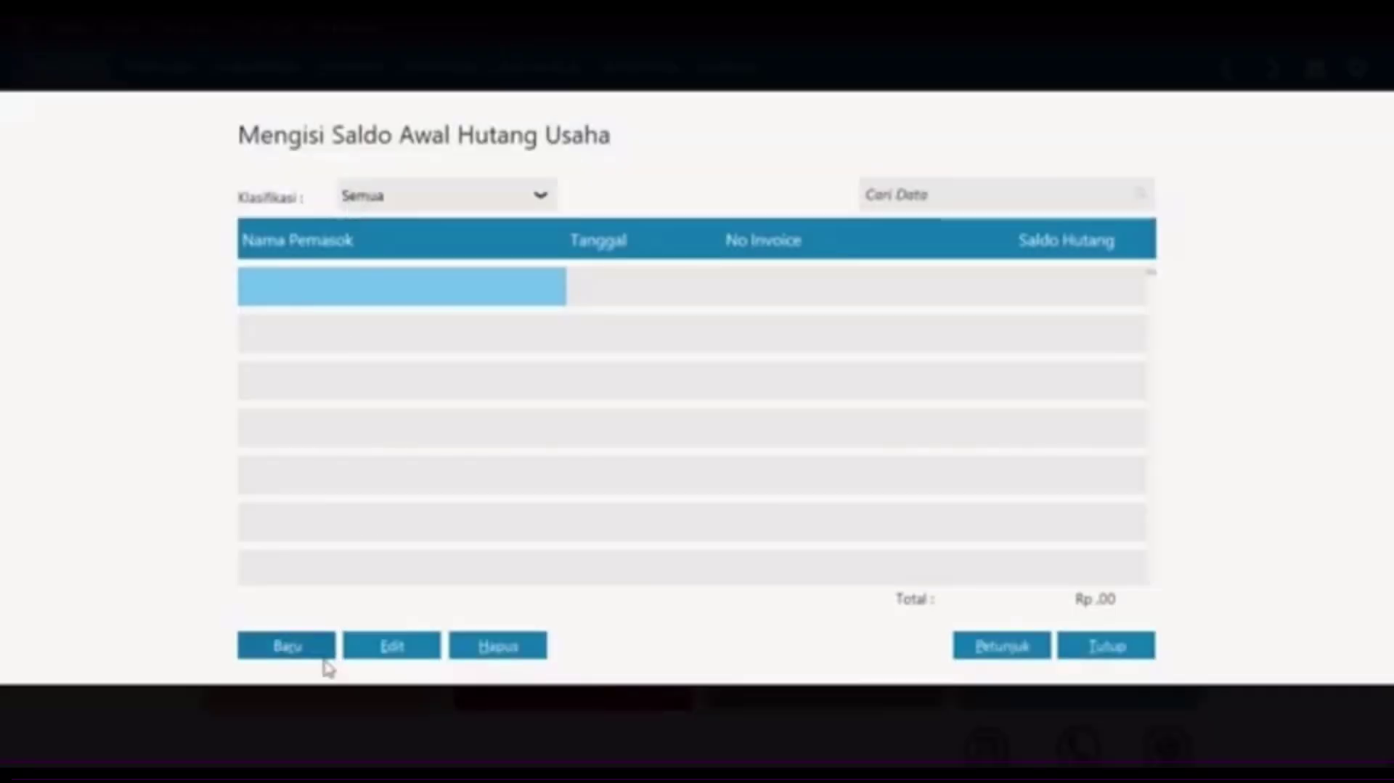
click(320, 650)
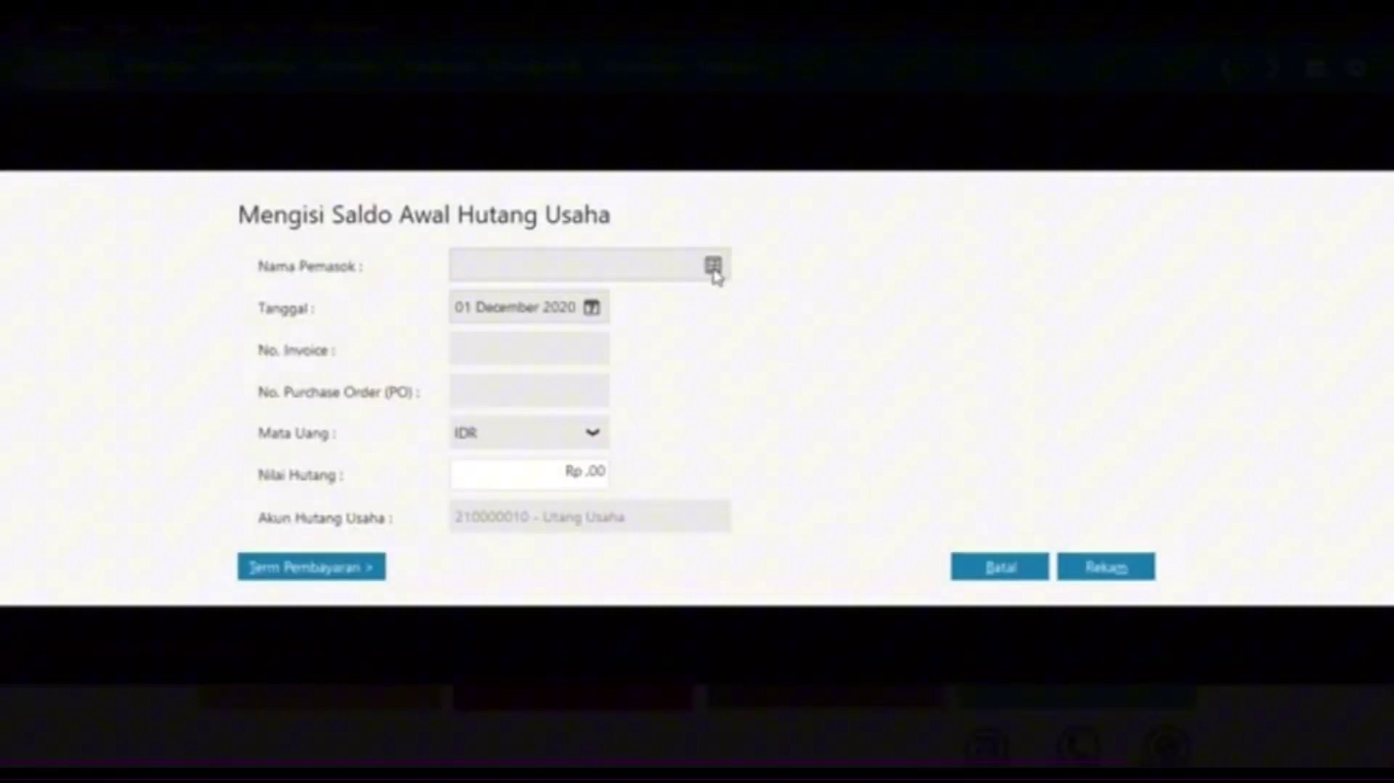
click(713, 267)
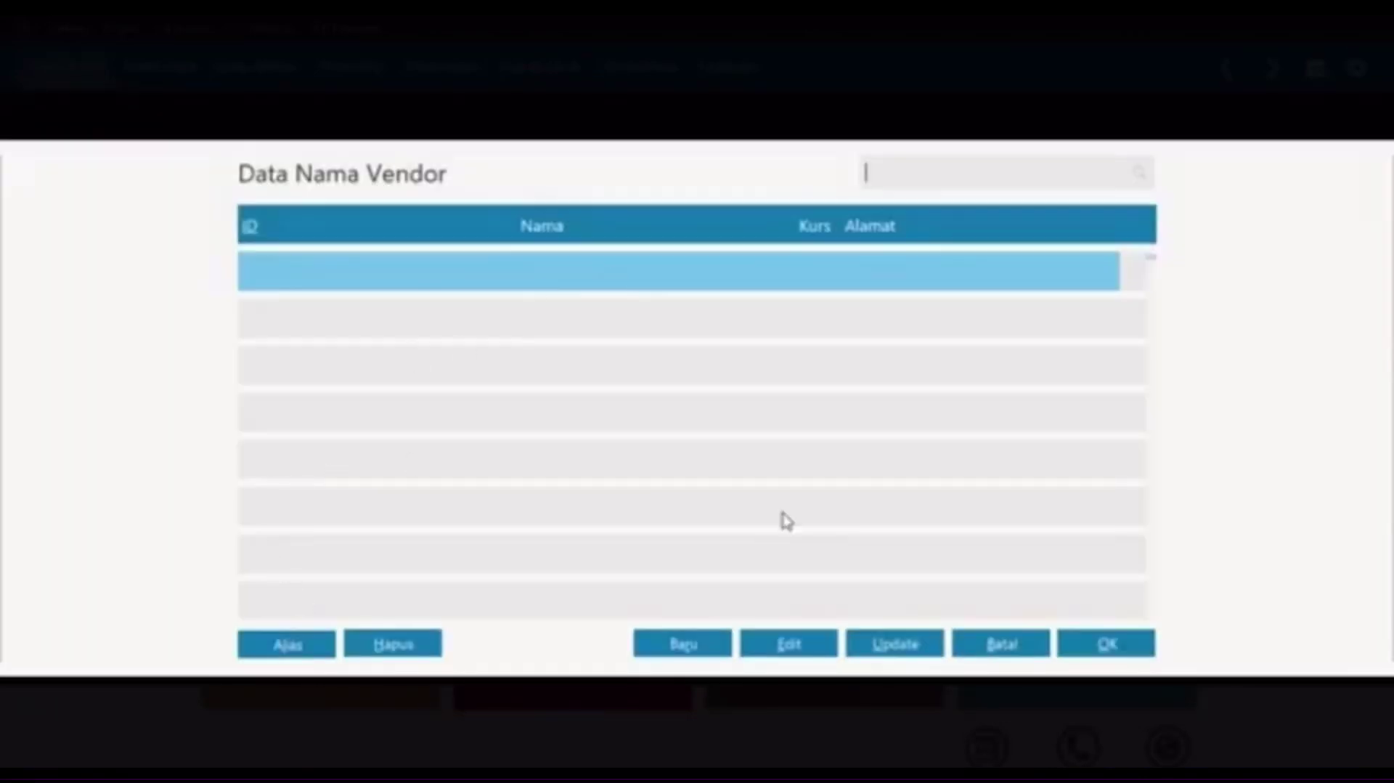
click(686, 650)
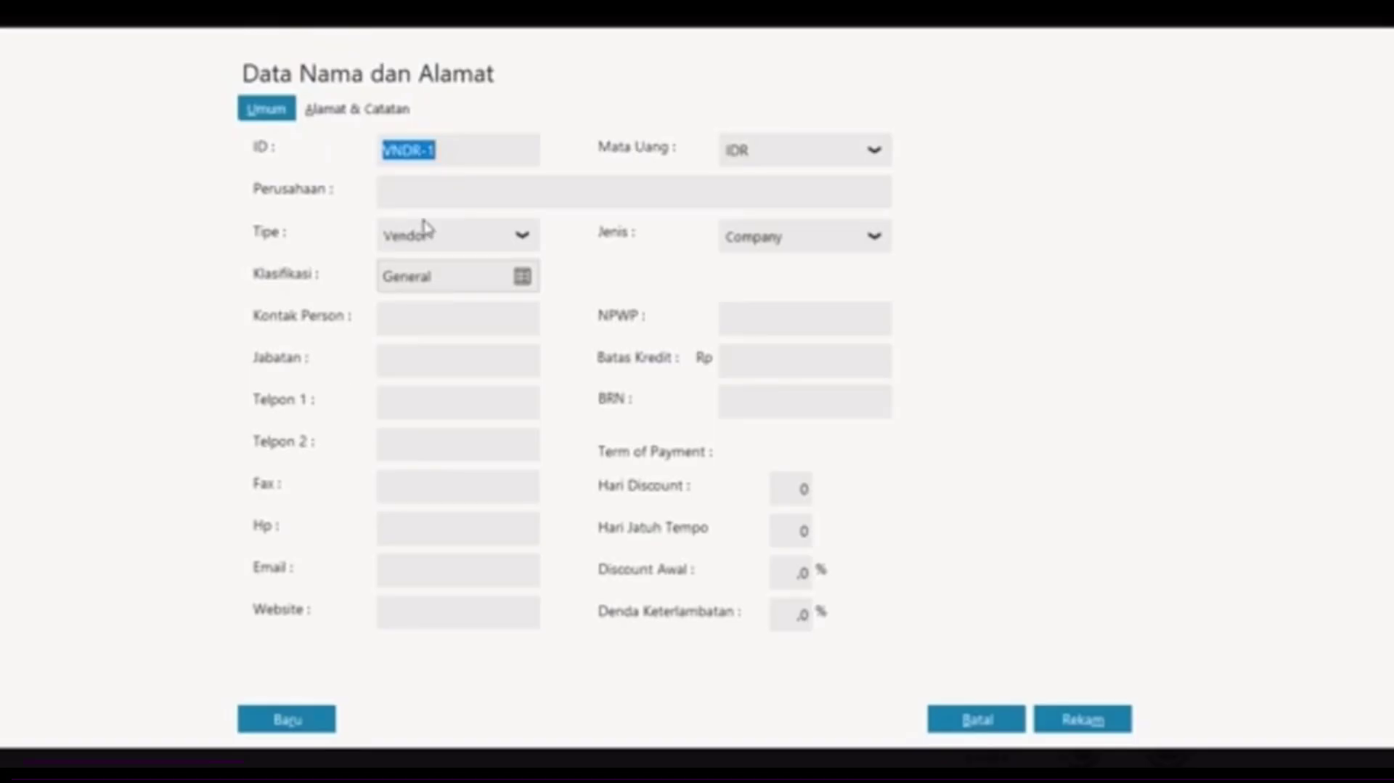
Step: Enter vendor VNDR-001 with company name PT Indo Jaya and save it
click(430, 150)
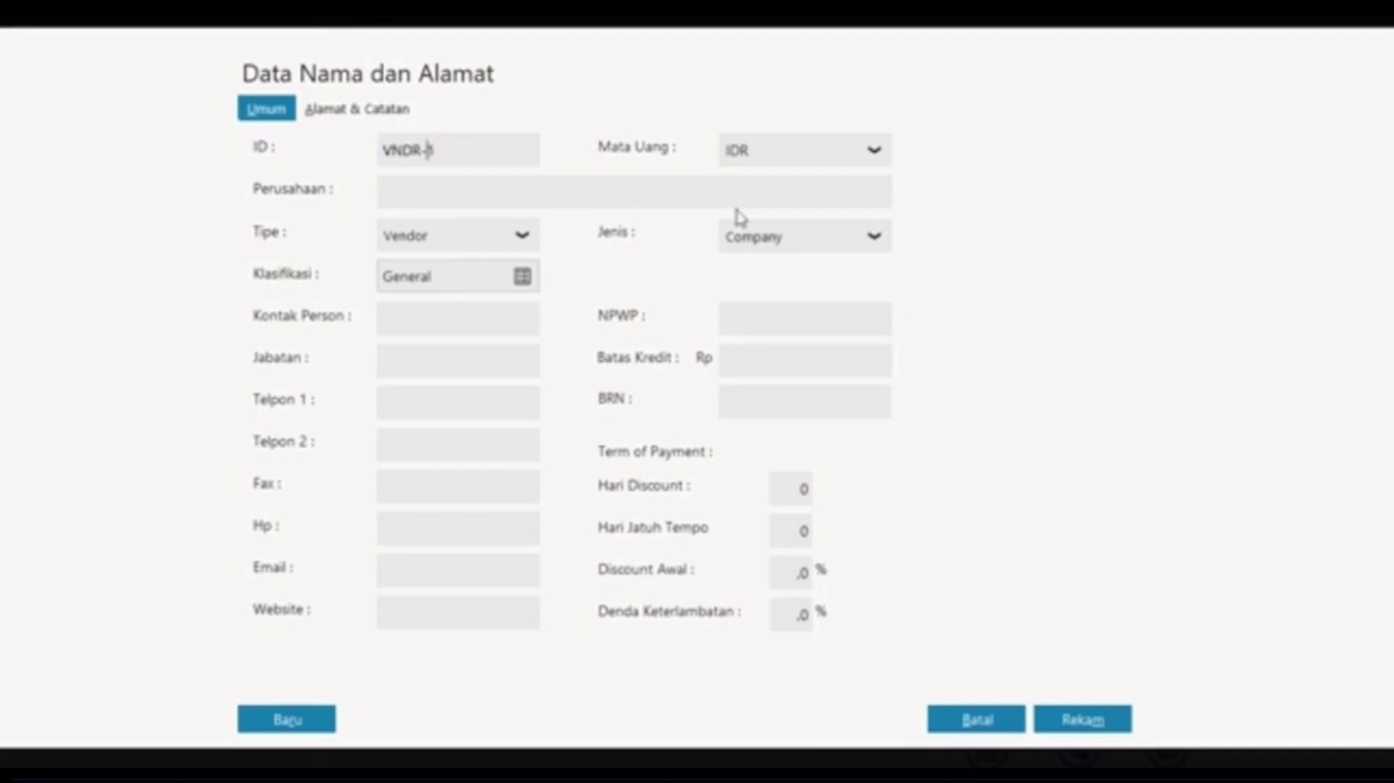
text(001)
click(584, 188)
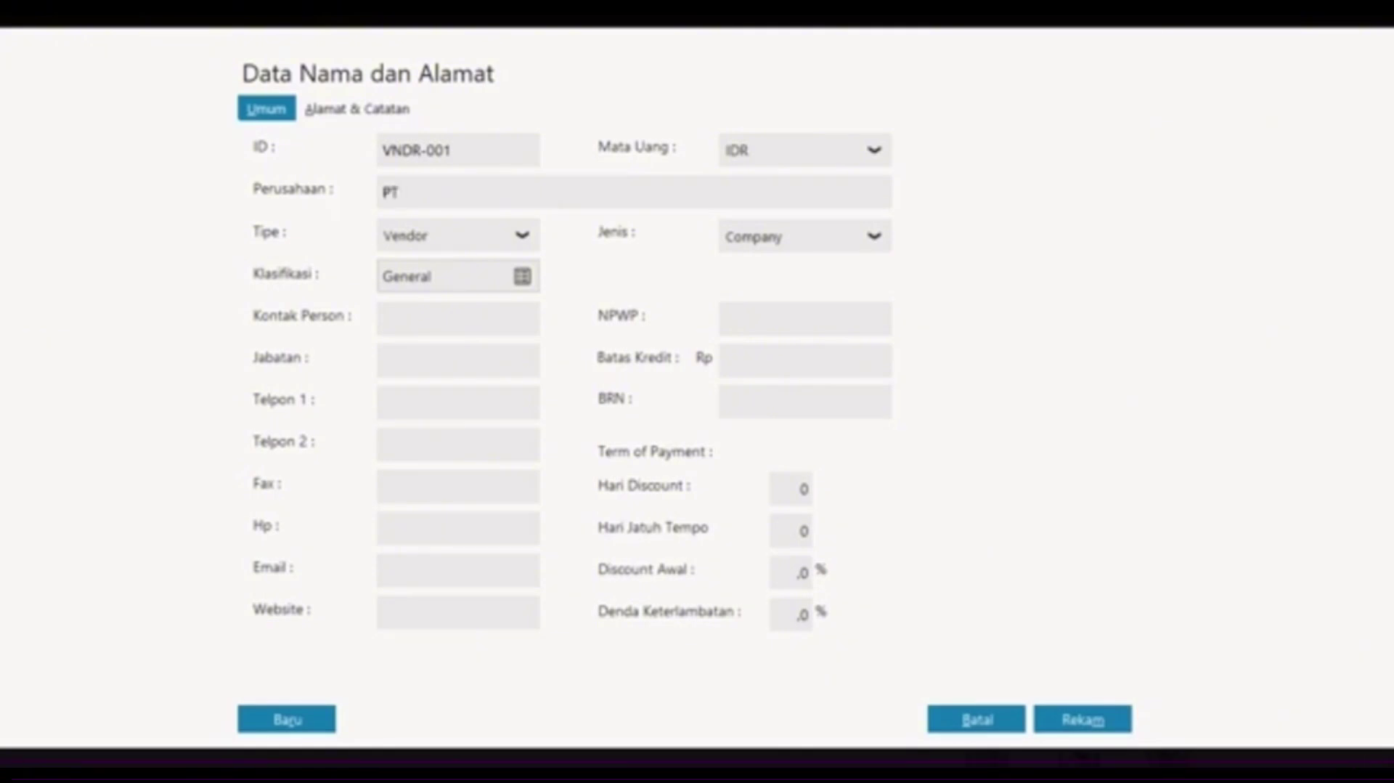
text(PT Indo Jaya)
click(255, 720)
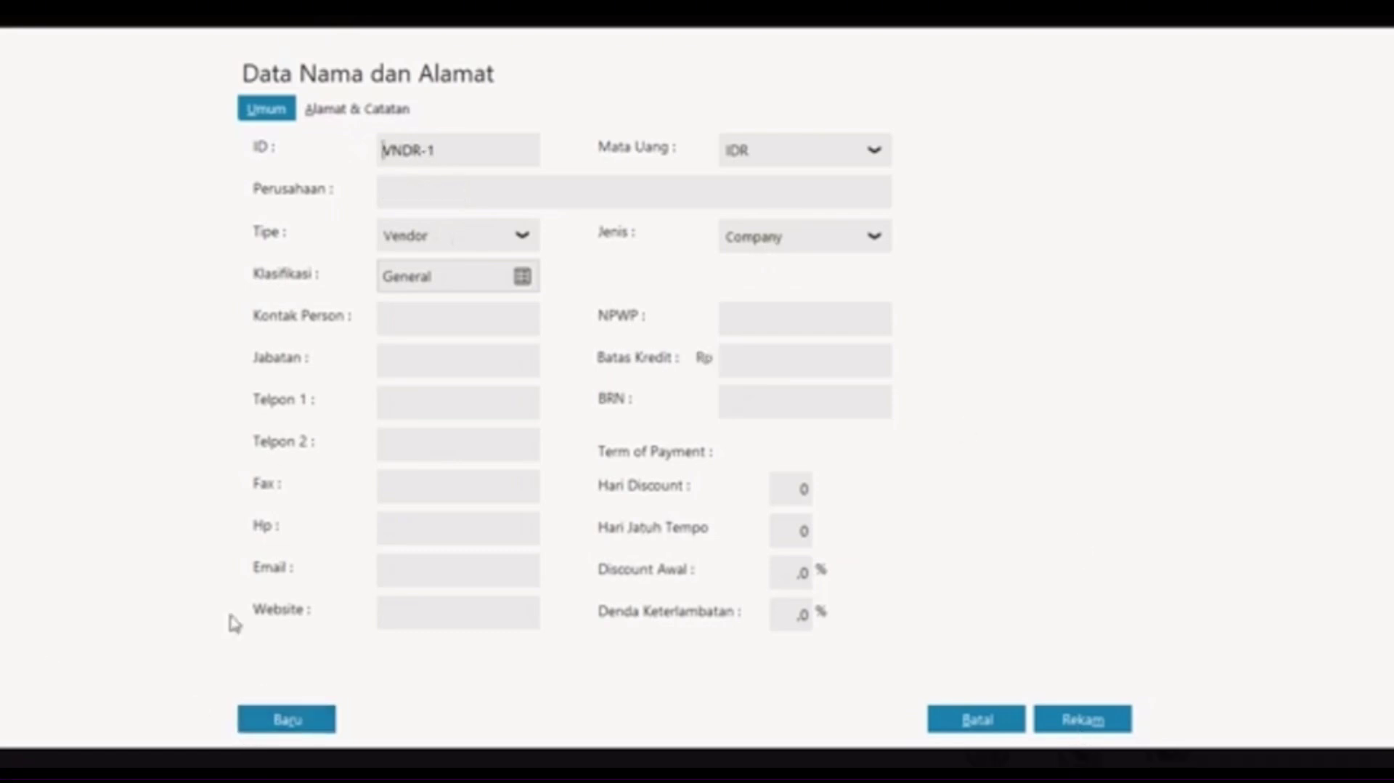
Step: Fill in vendor VNDR-002 with the person's name, type Vendor, and Jenis set to Personal
click(439, 150)
key(BackSpace)
text(002)
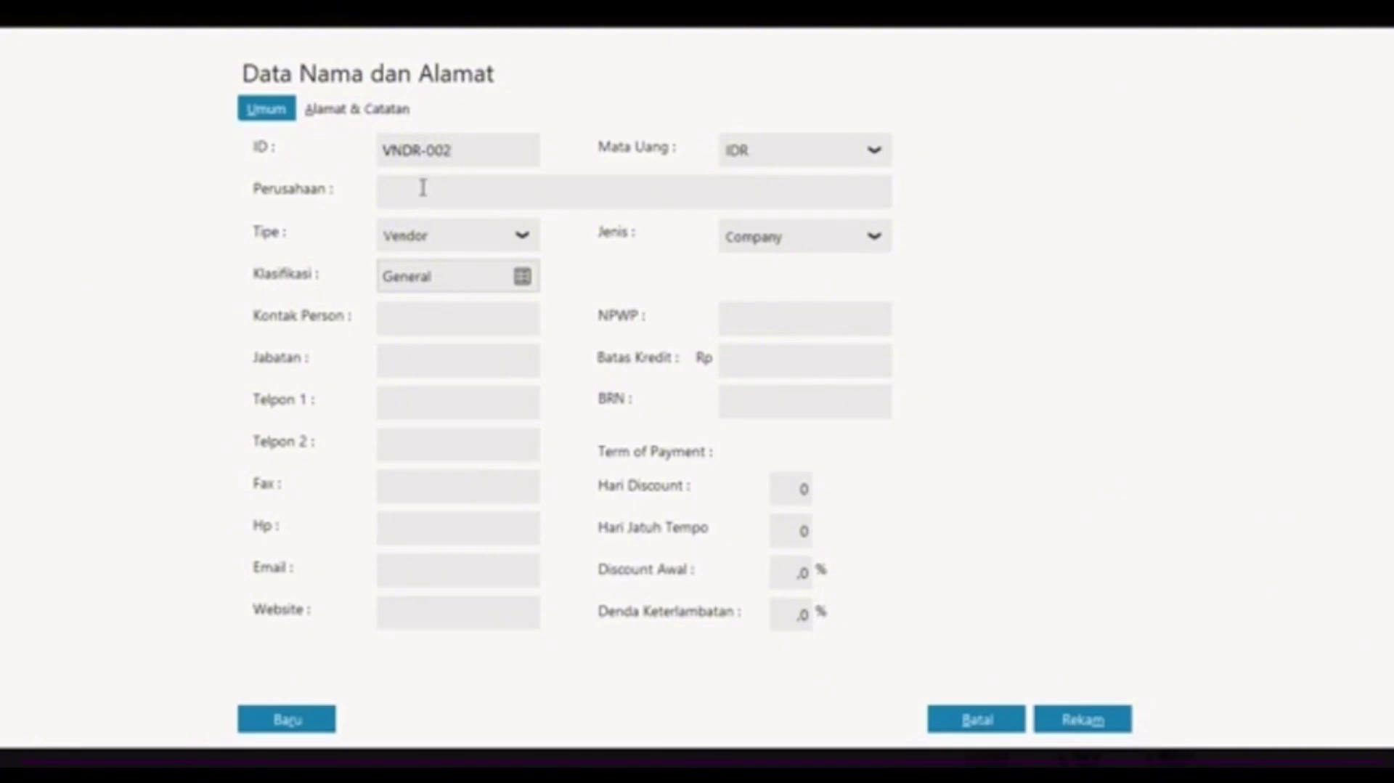
click(423, 188)
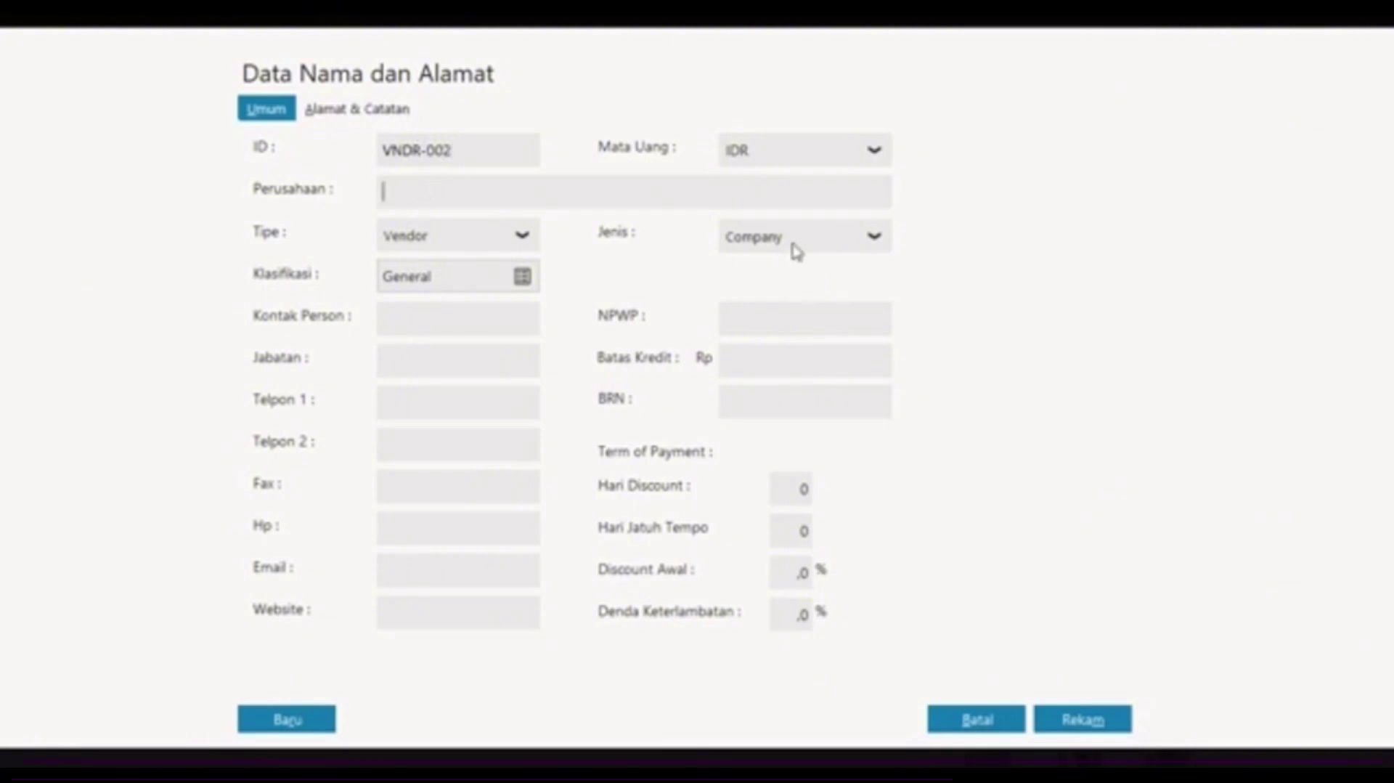
click(797, 251)
click(778, 301)
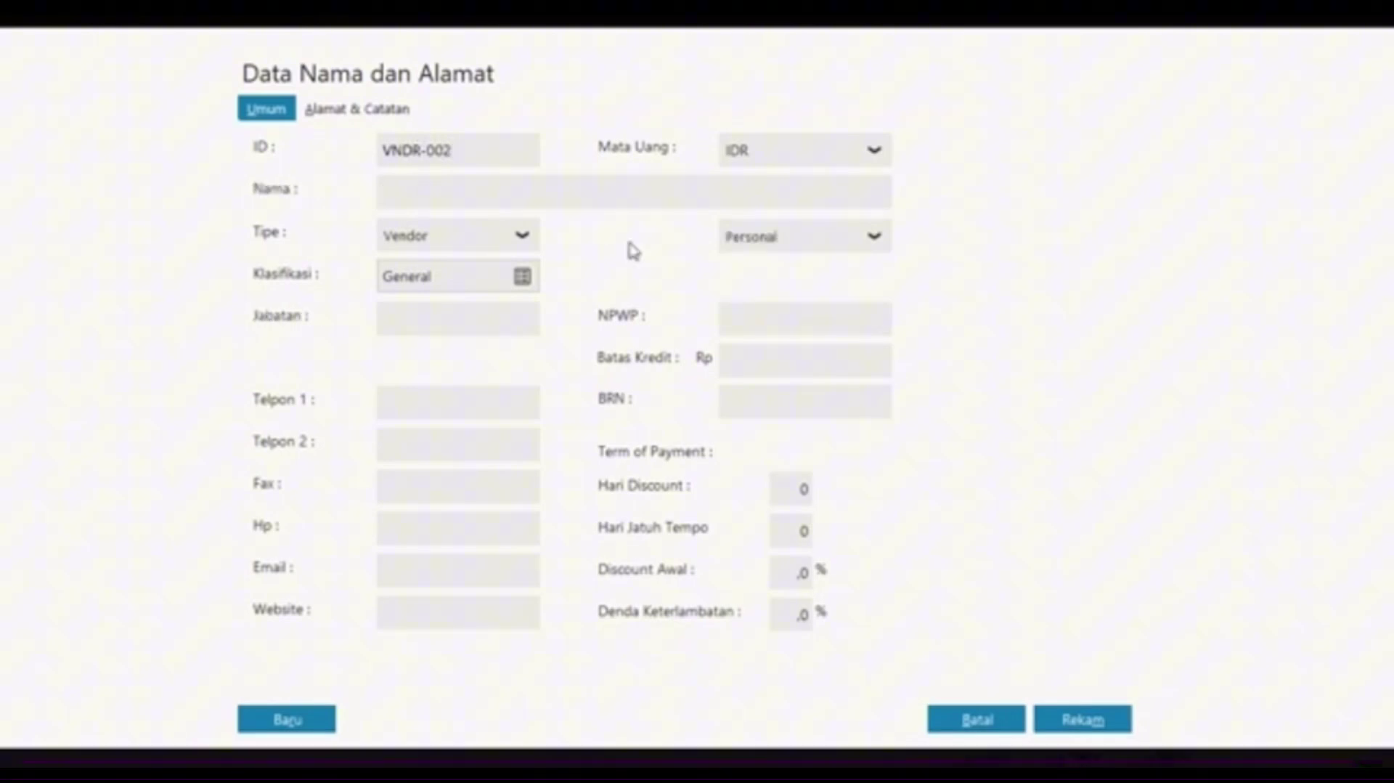
click(498, 187)
text(Bapak Ali)
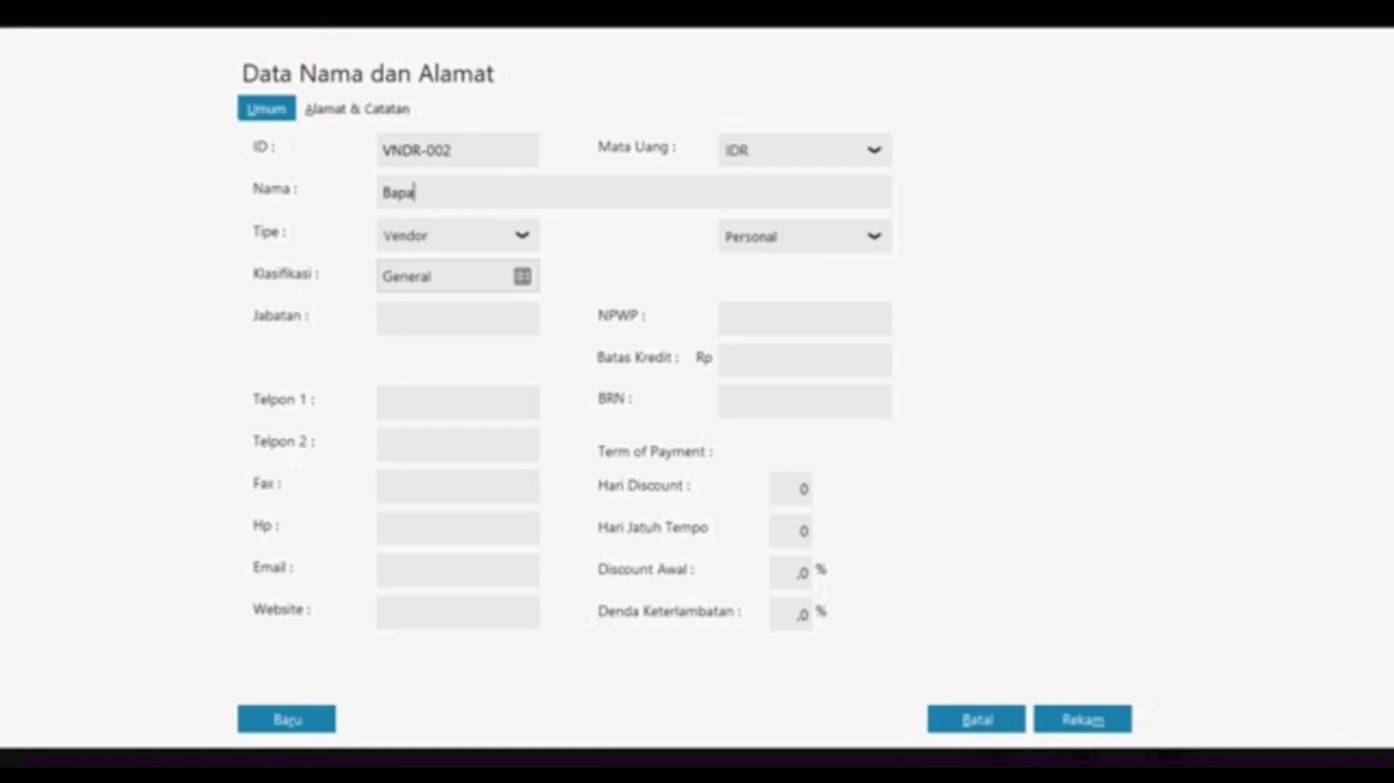
click(518, 240)
click(517, 243)
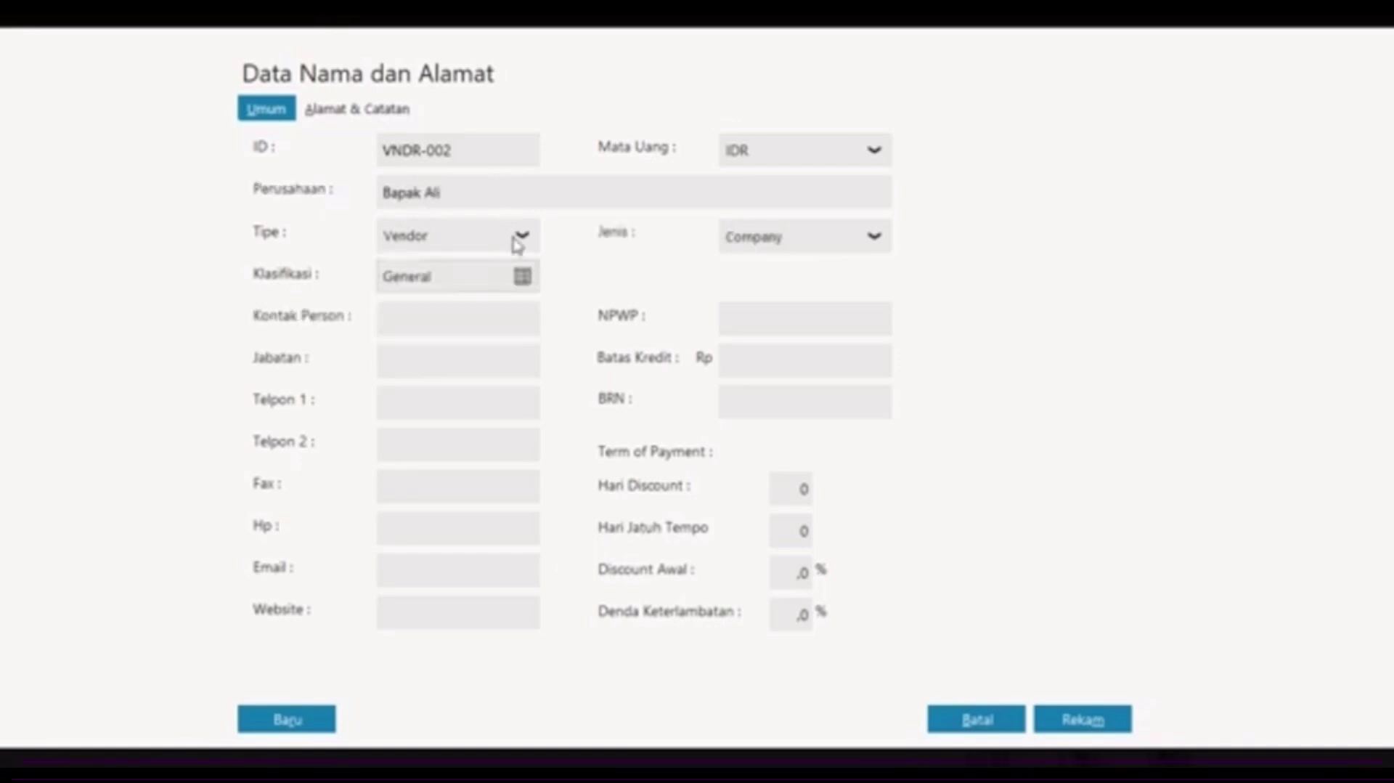
click(772, 242)
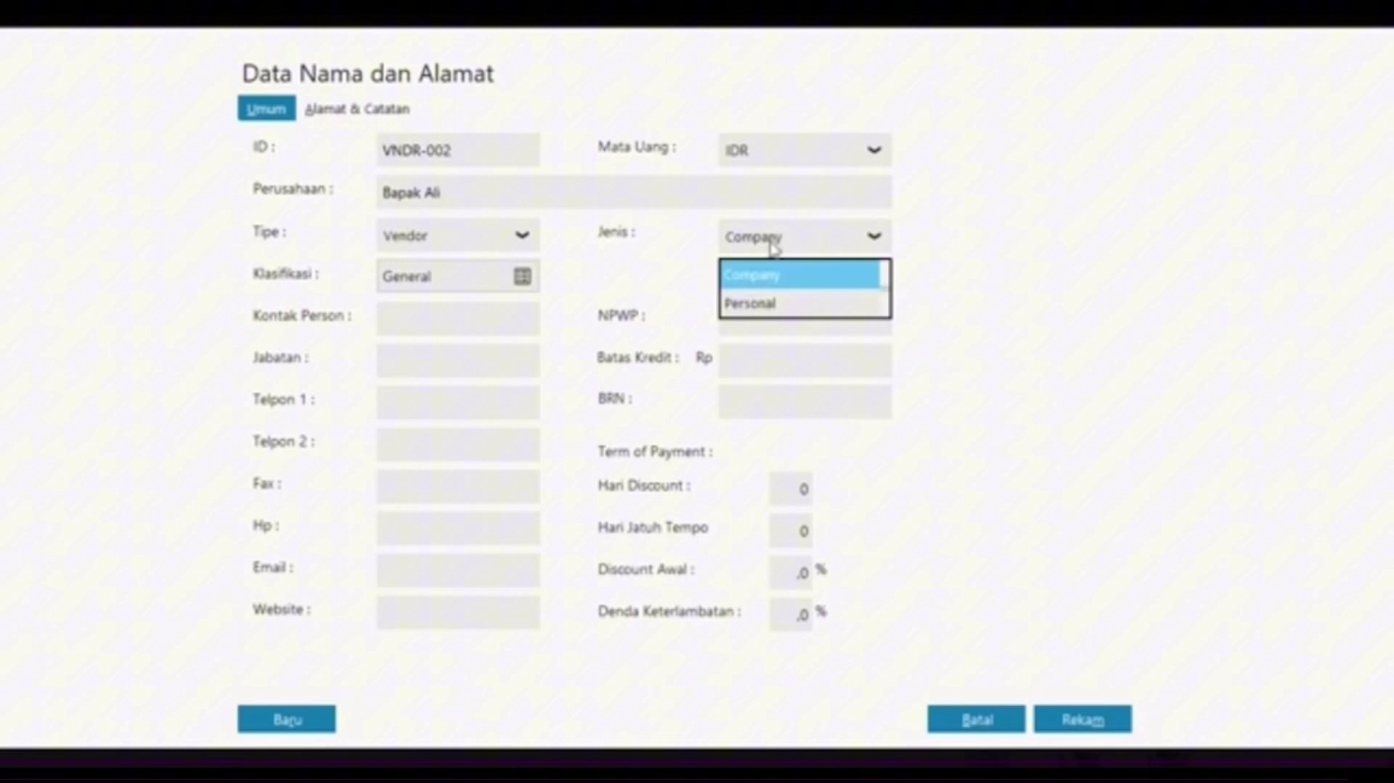
click(781, 303)
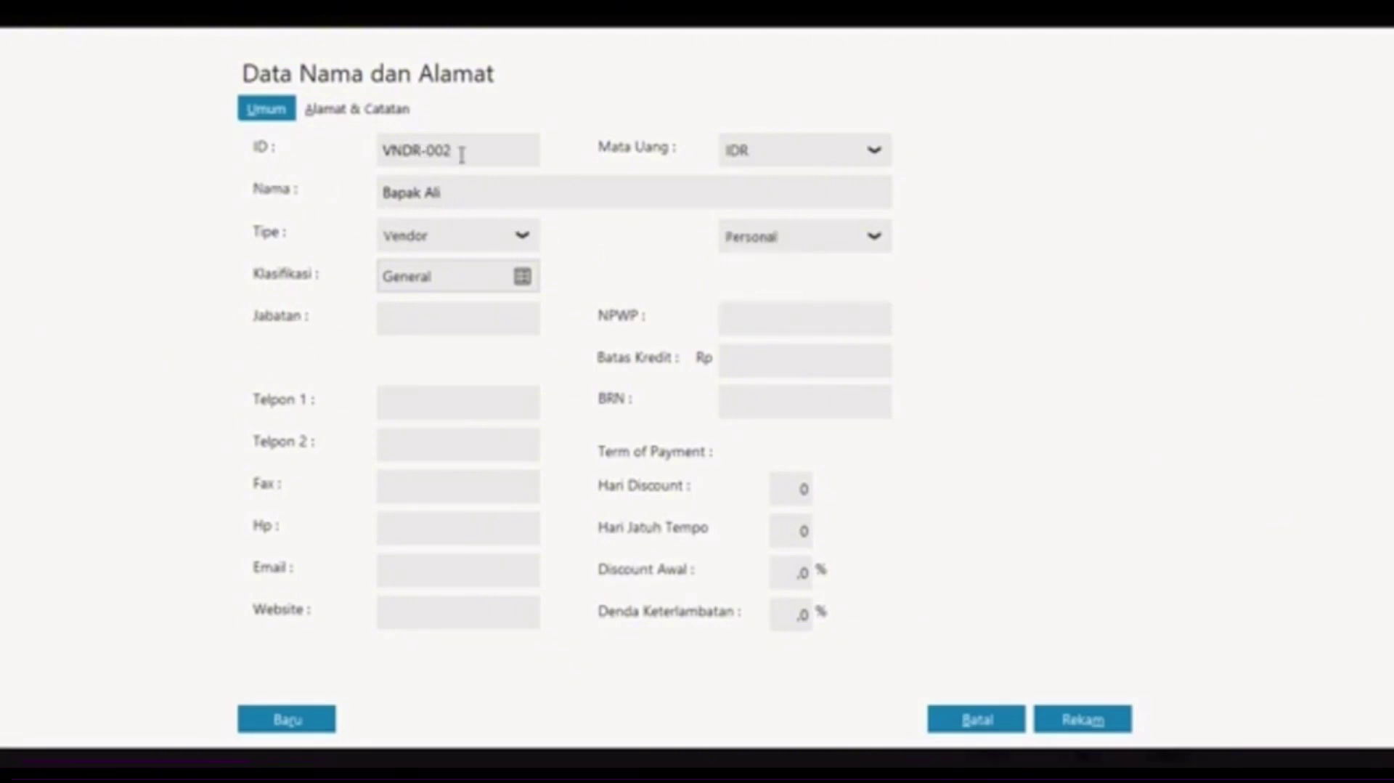
Step: Save the vendor, choose PT Indo Jaya for the payable, and date it 5 November 2020
click(1064, 717)
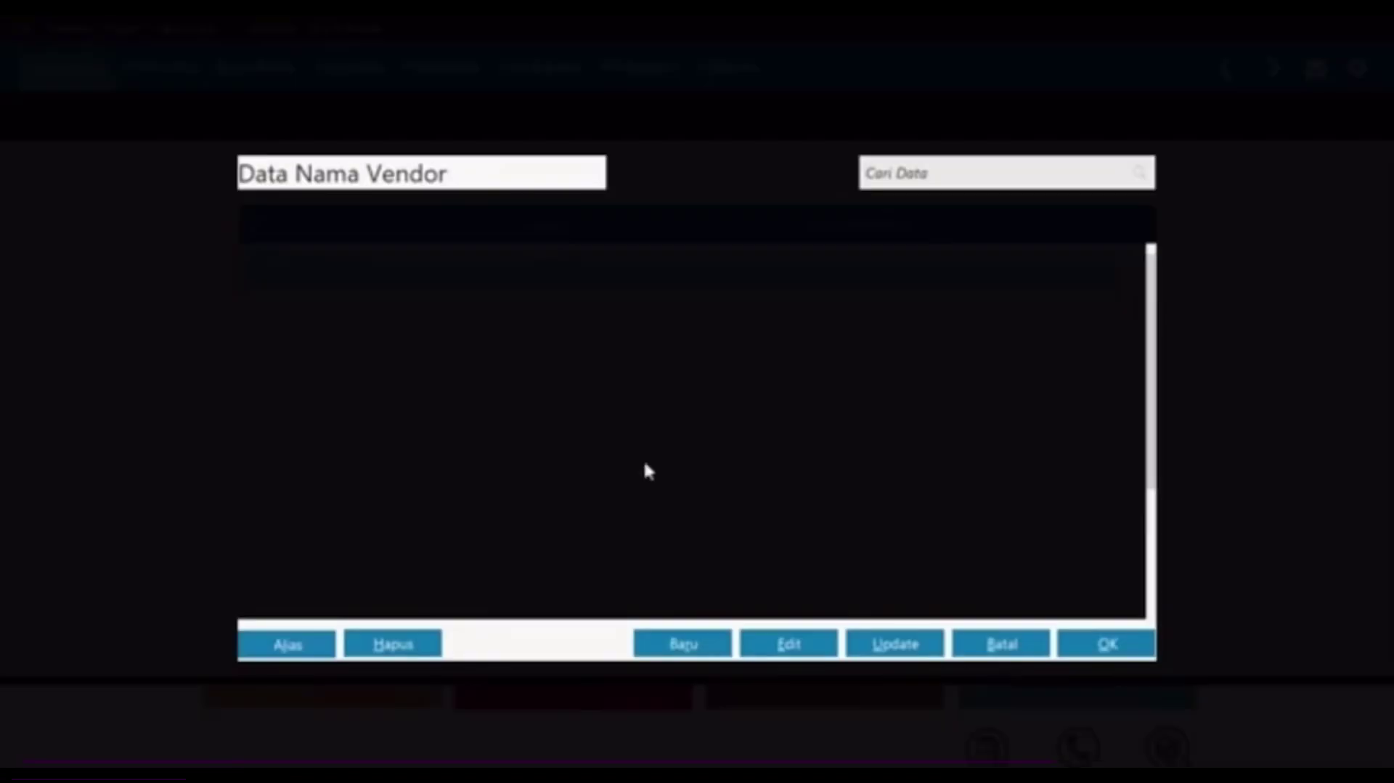
click(1118, 643)
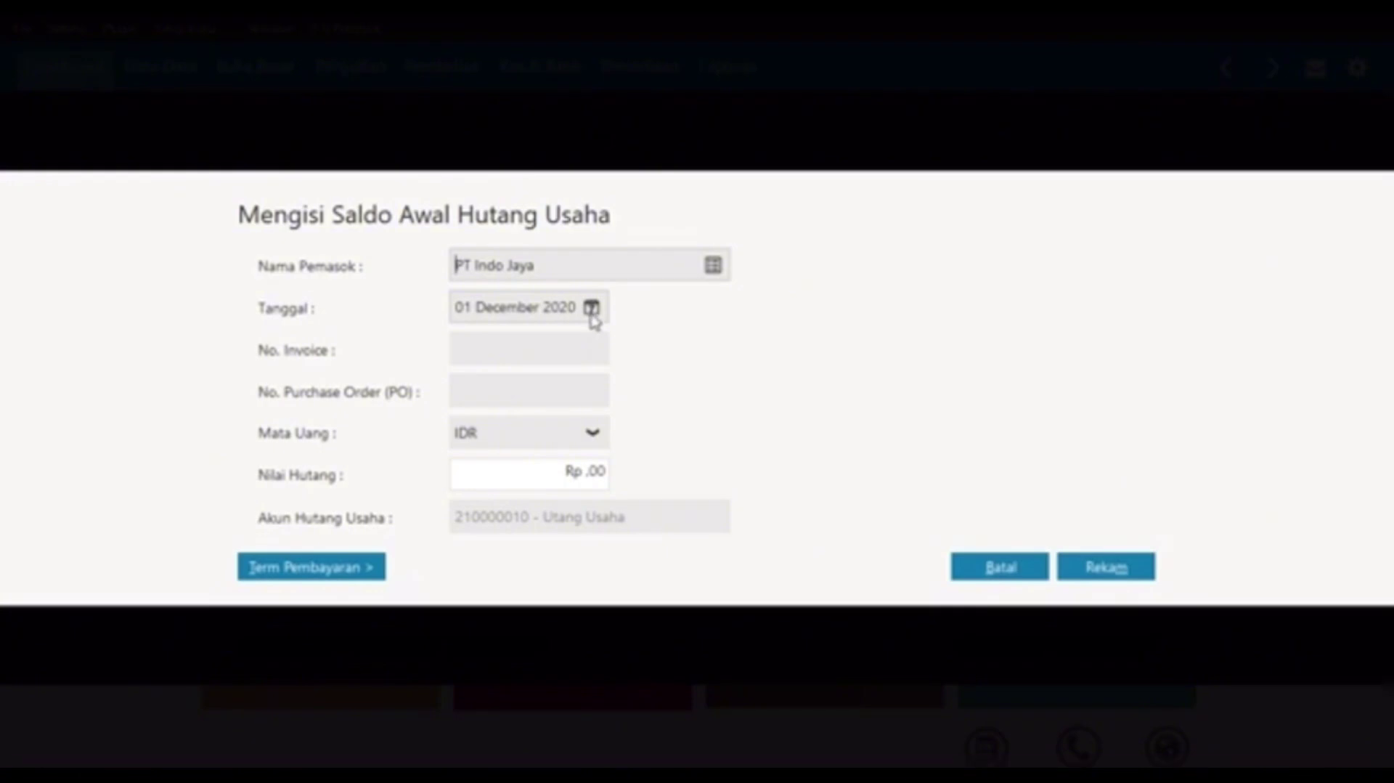
click(592, 308)
click(886, 348)
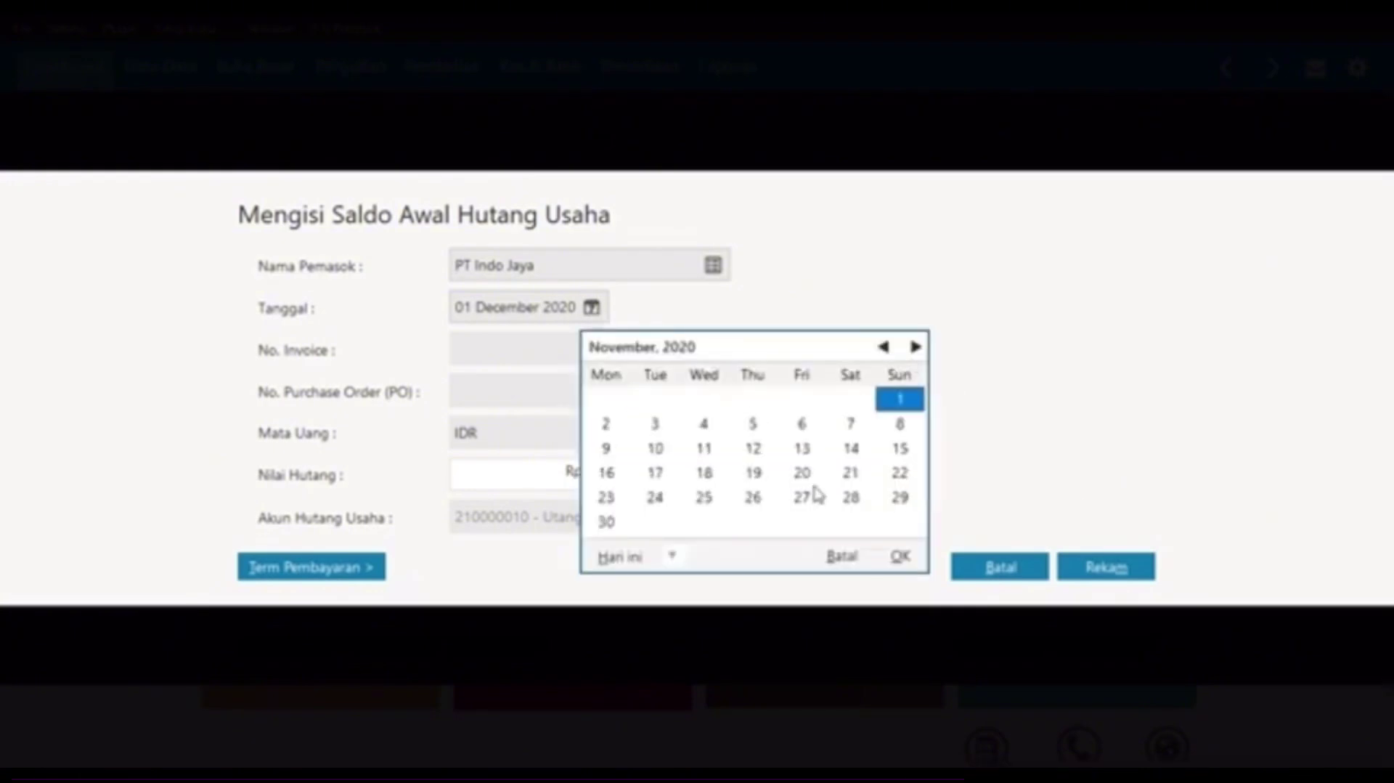
click(753, 425)
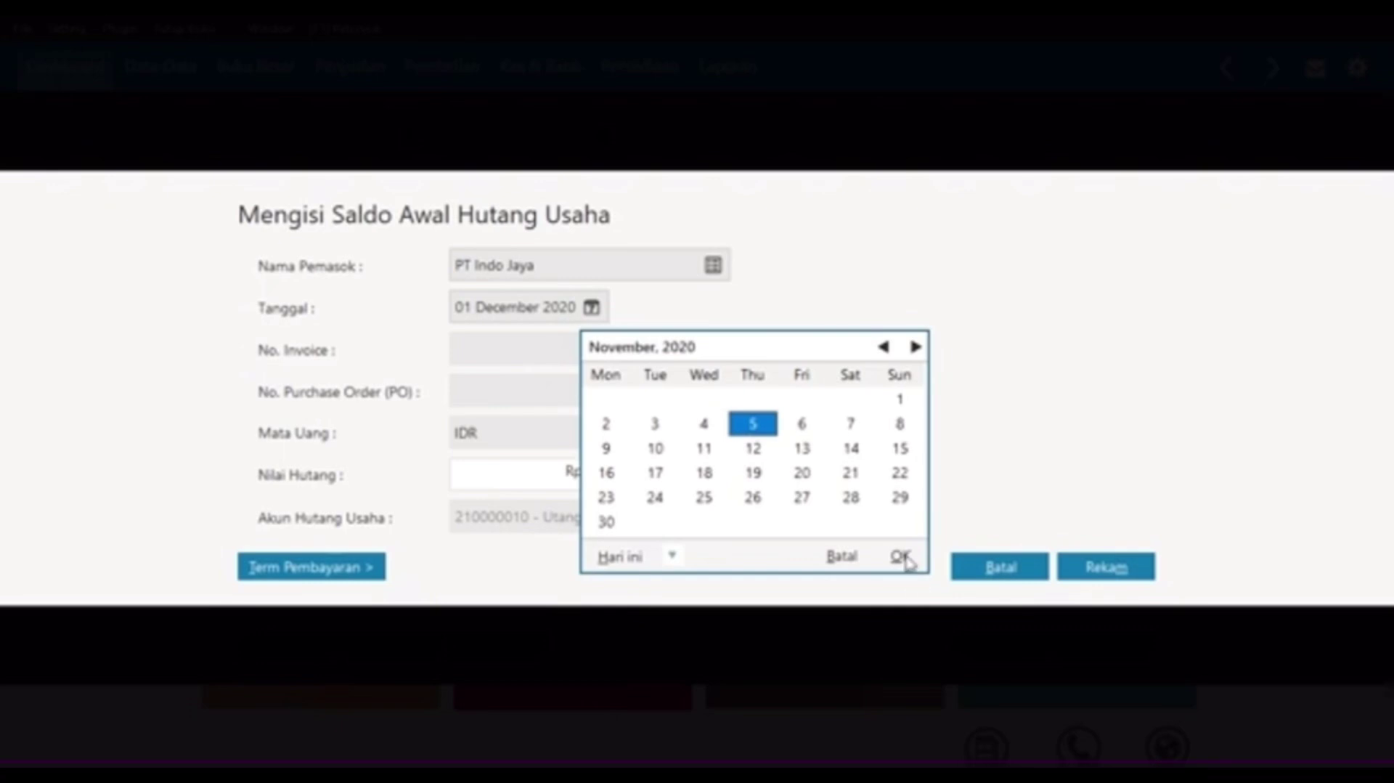
click(902, 558)
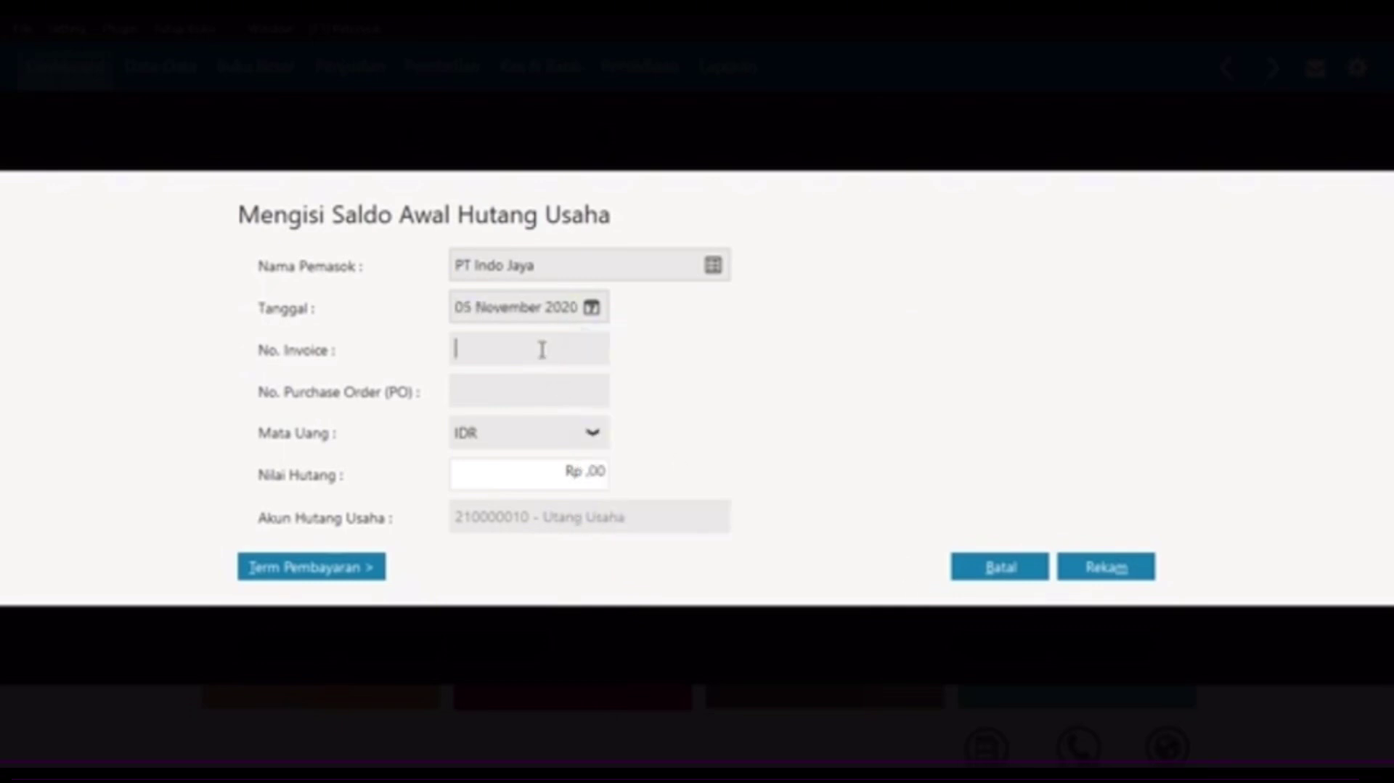
Step: Enter invoice INV-01, 10/30 payment terms and amount 12.900.000, then save the payable
key(Caps_Lock)
text(IN)
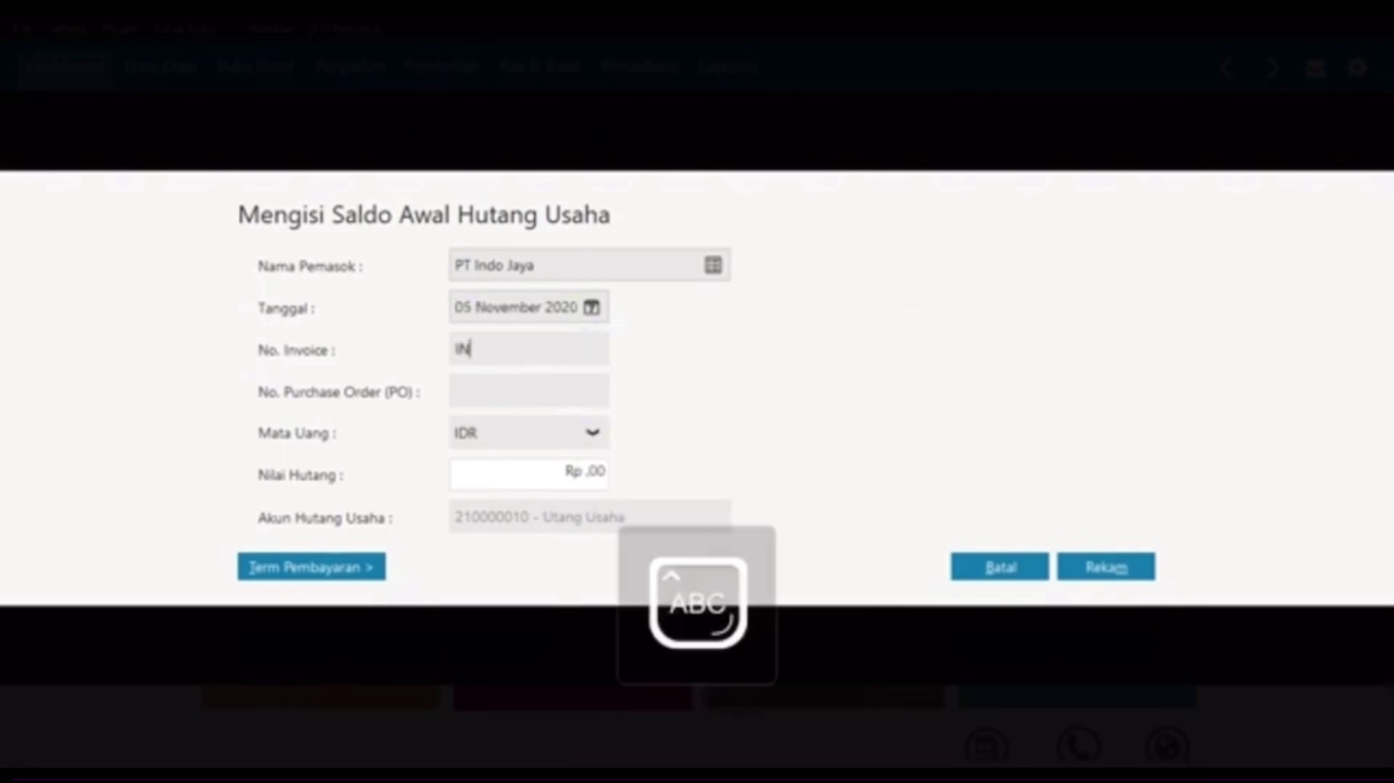
text(V-0)
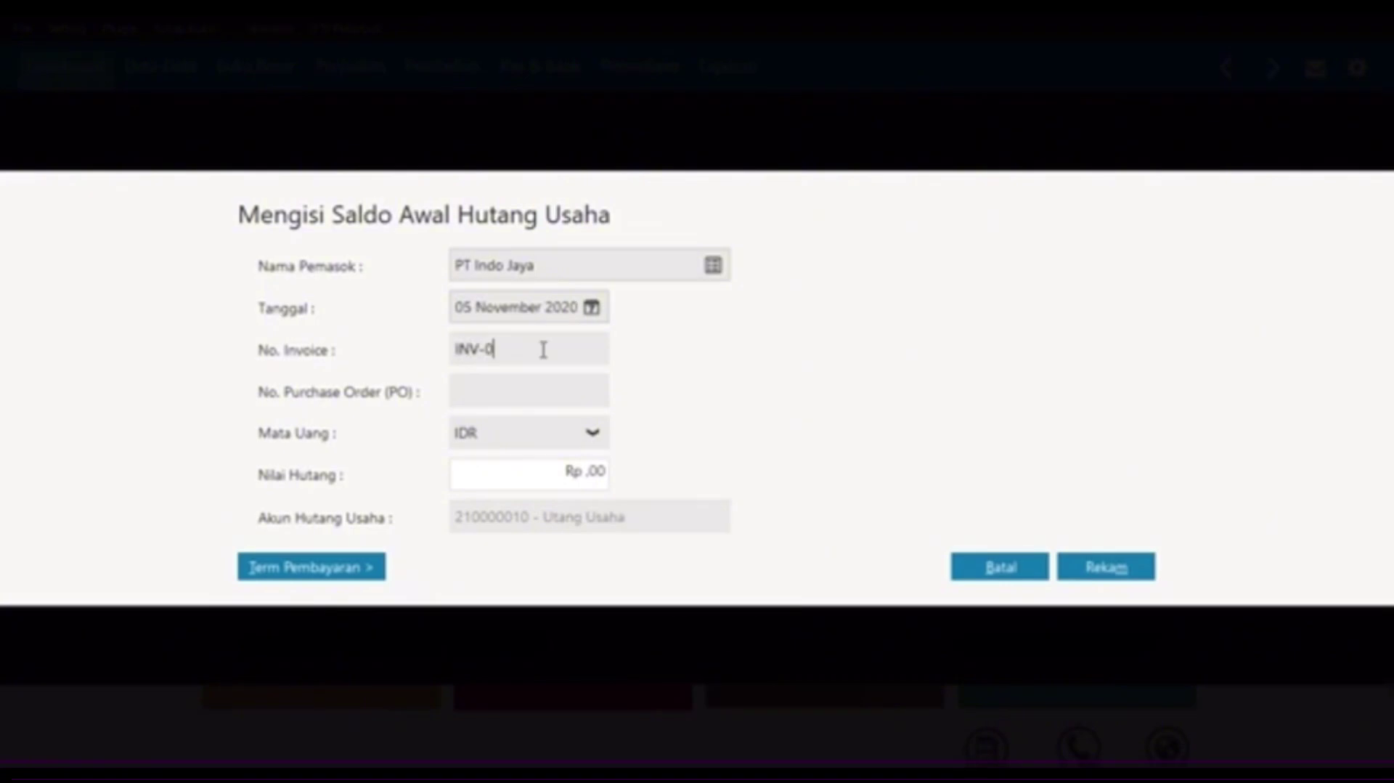
text(1)
click(340, 567)
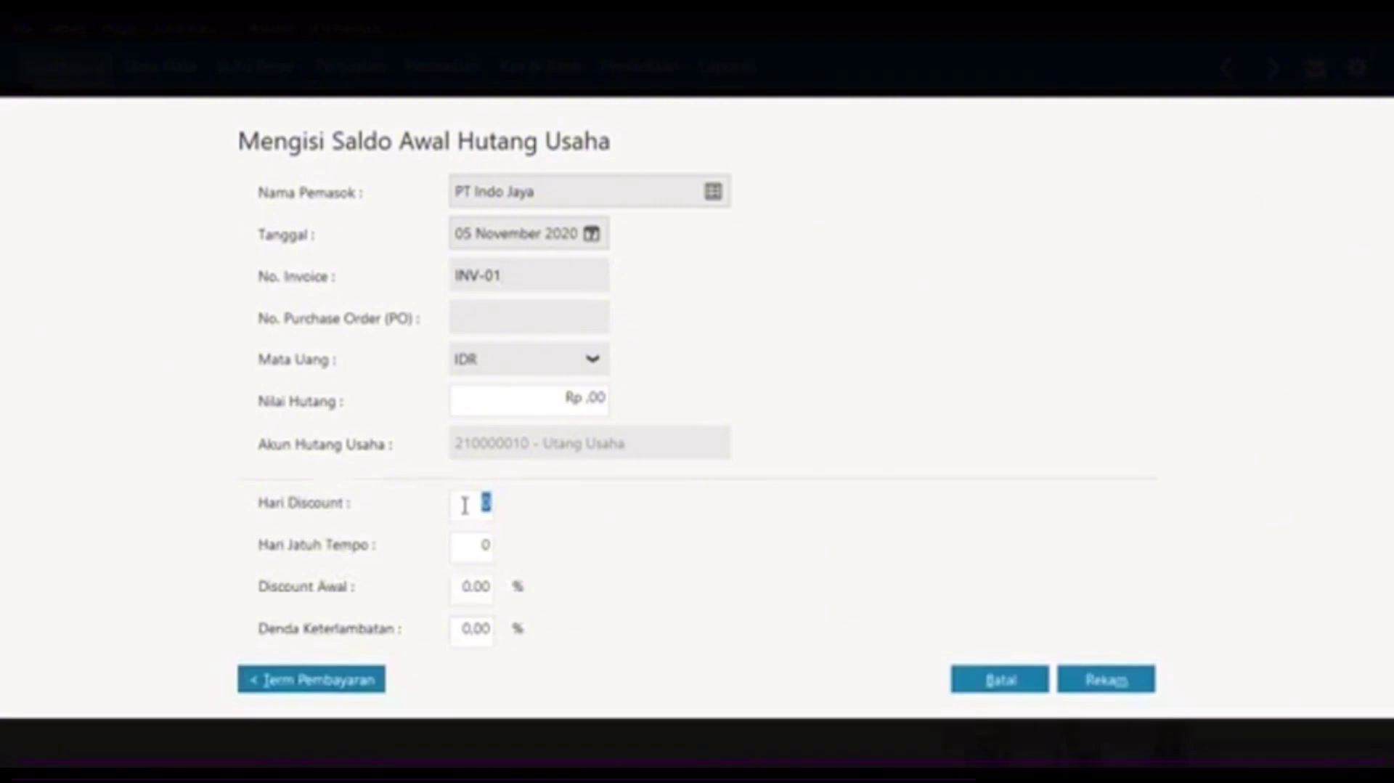
text(10)
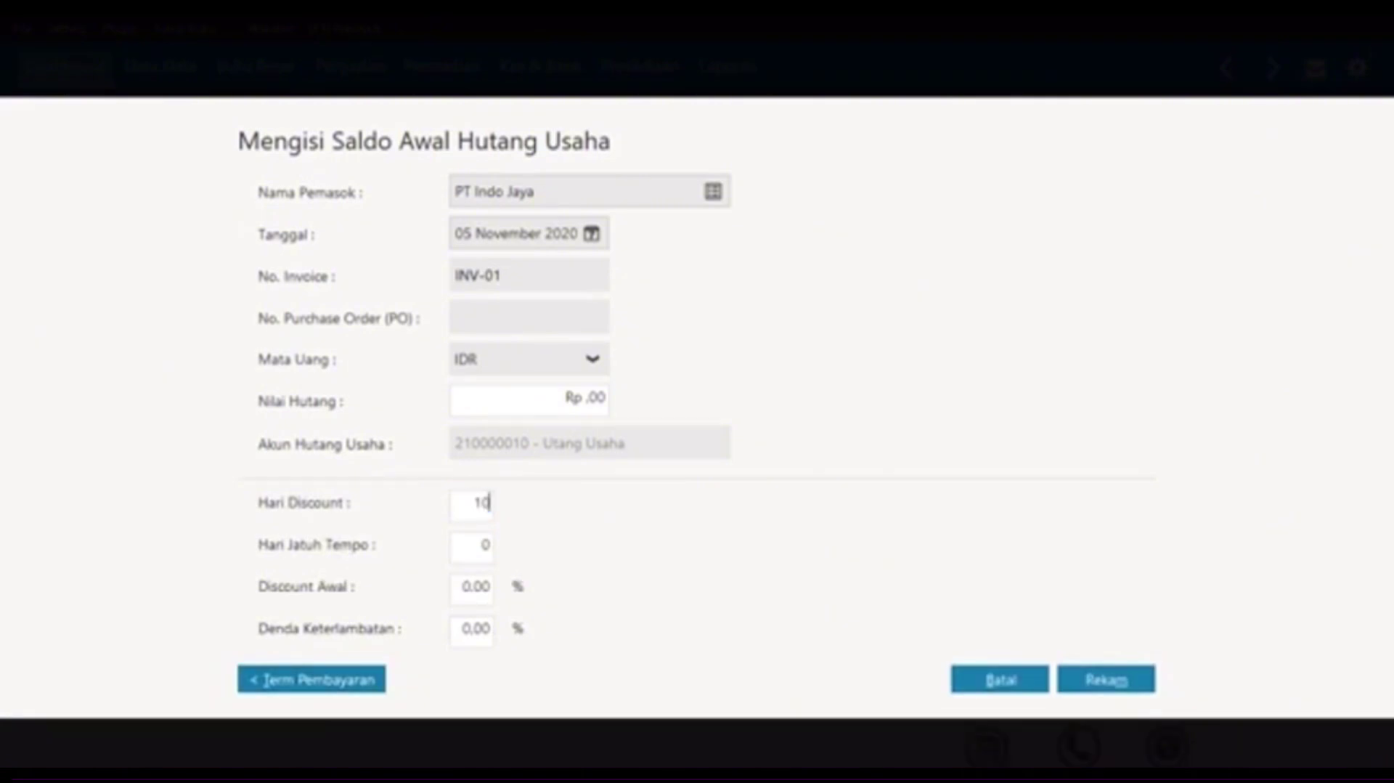
text(30)
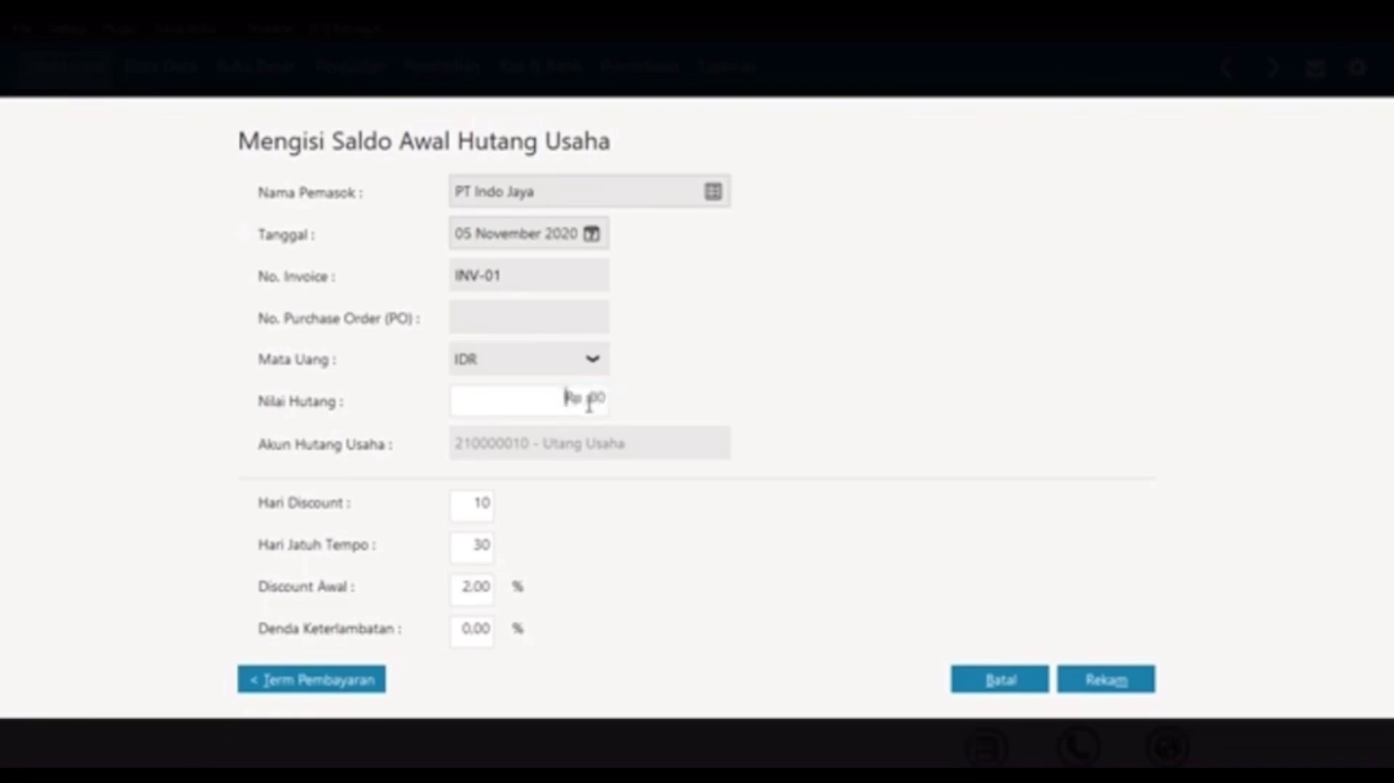
click(561, 397)
text(12.9)
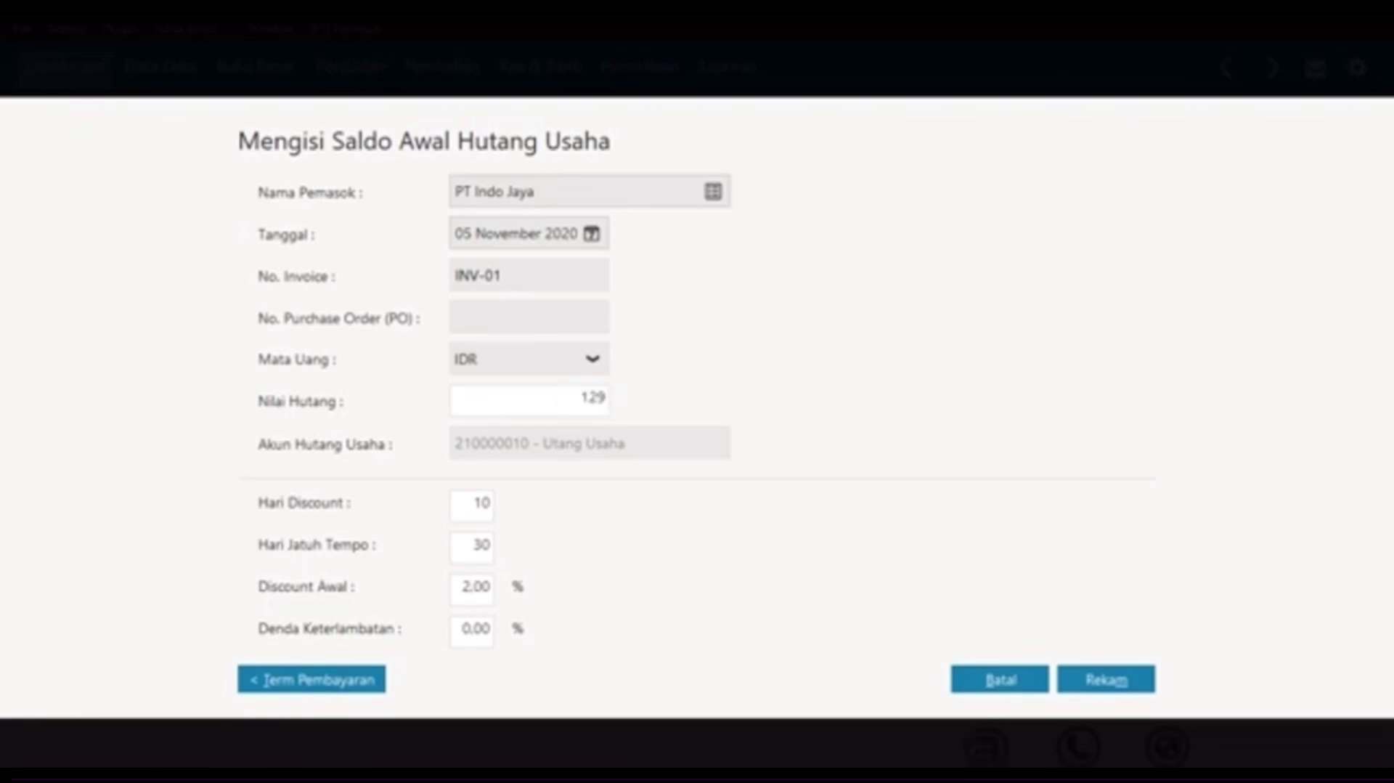
text(00.000)
key(Tab)
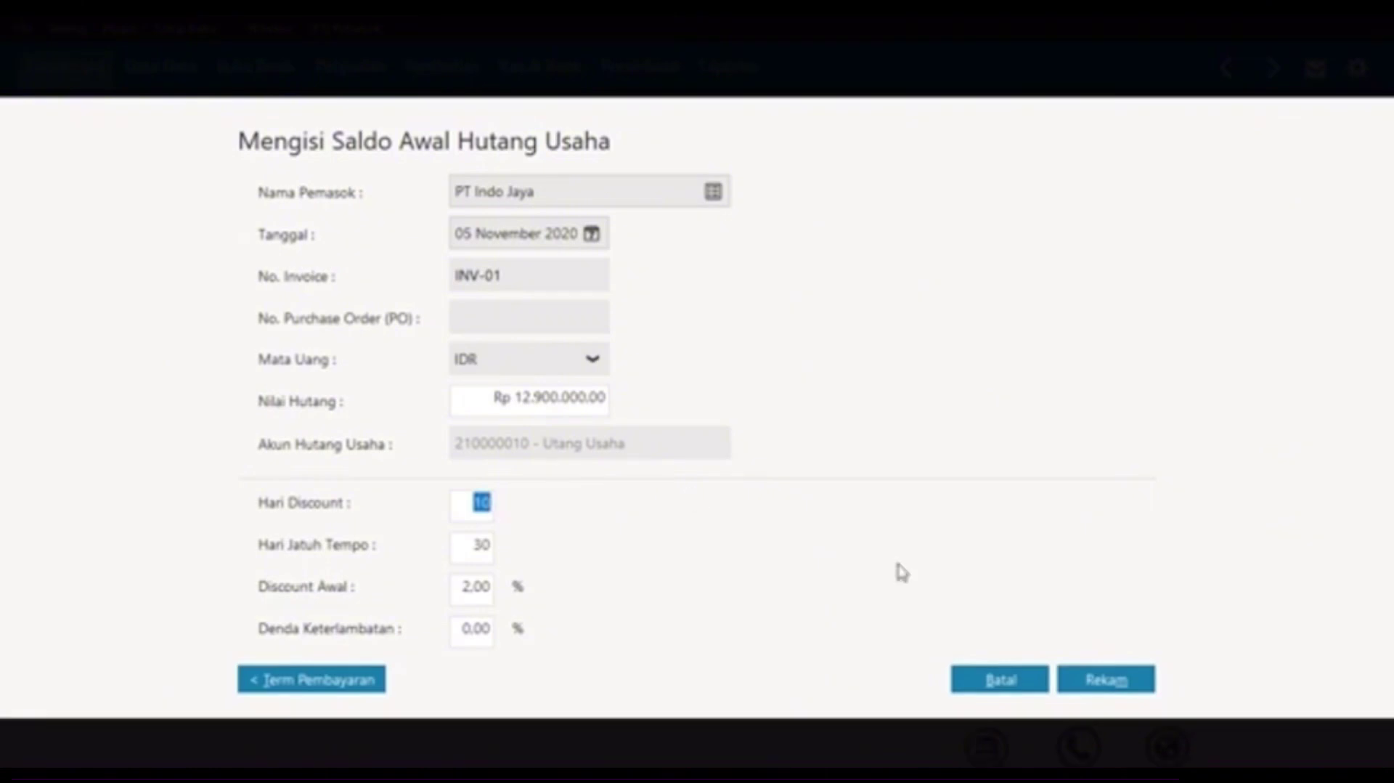
click(1122, 681)
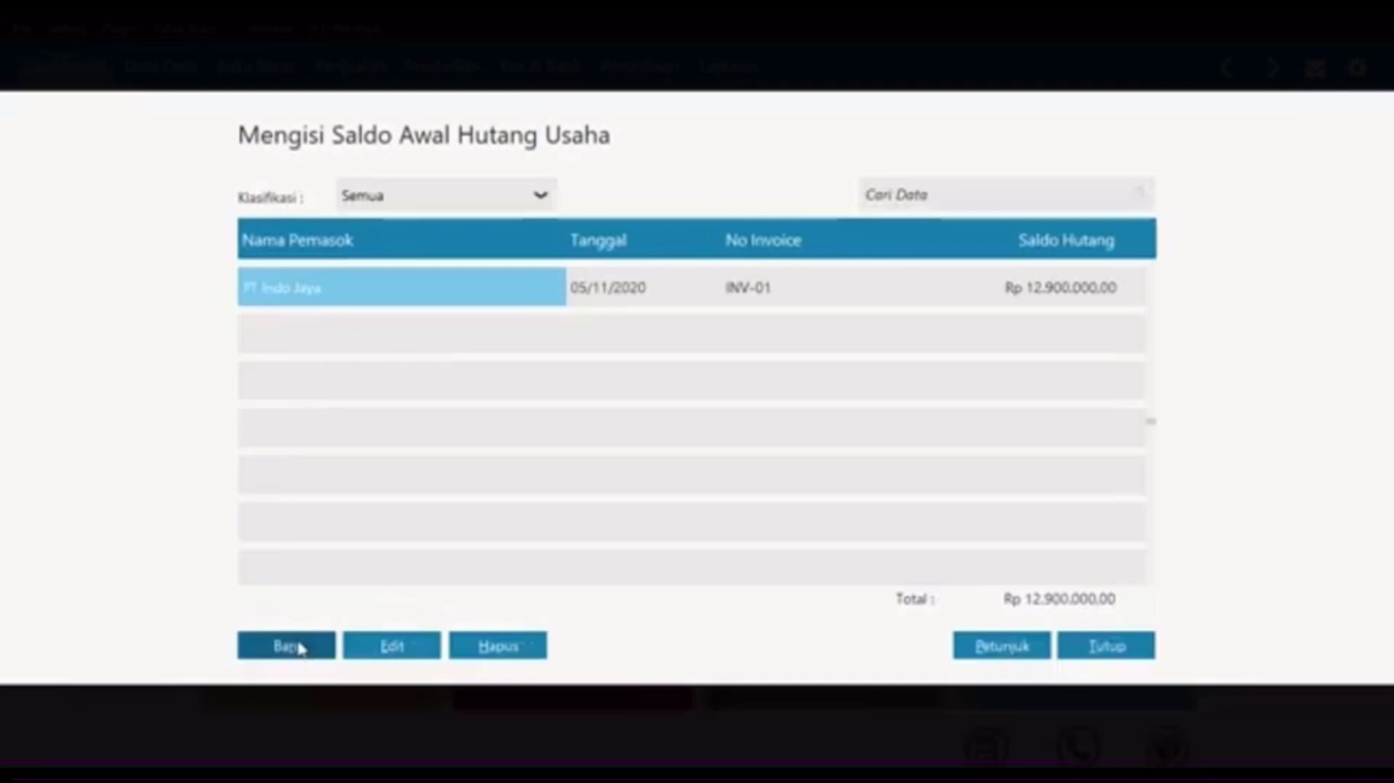
Step: Start a new payable for vendor VNDR-002 dated 30 December 2020 with invoice INV-02
click(287, 646)
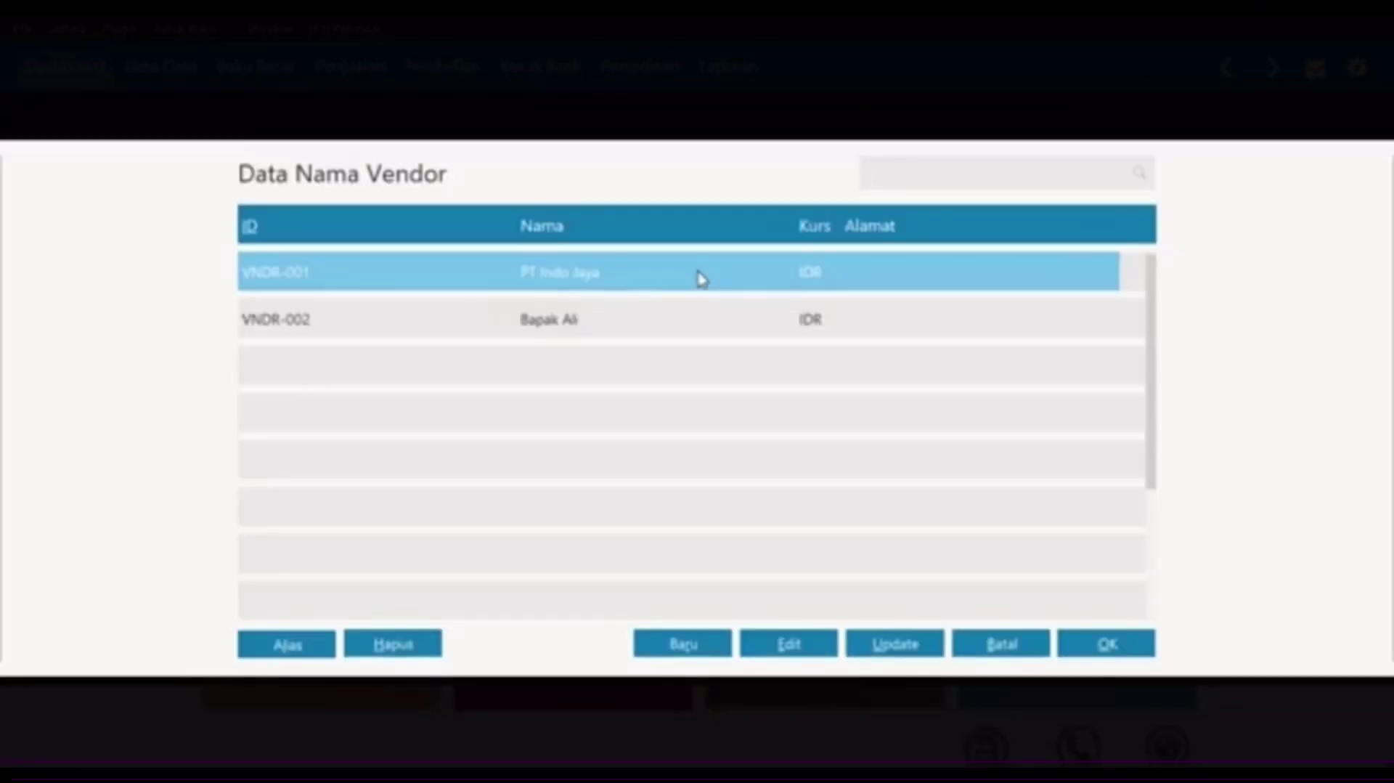
click(671, 324)
click(1076, 646)
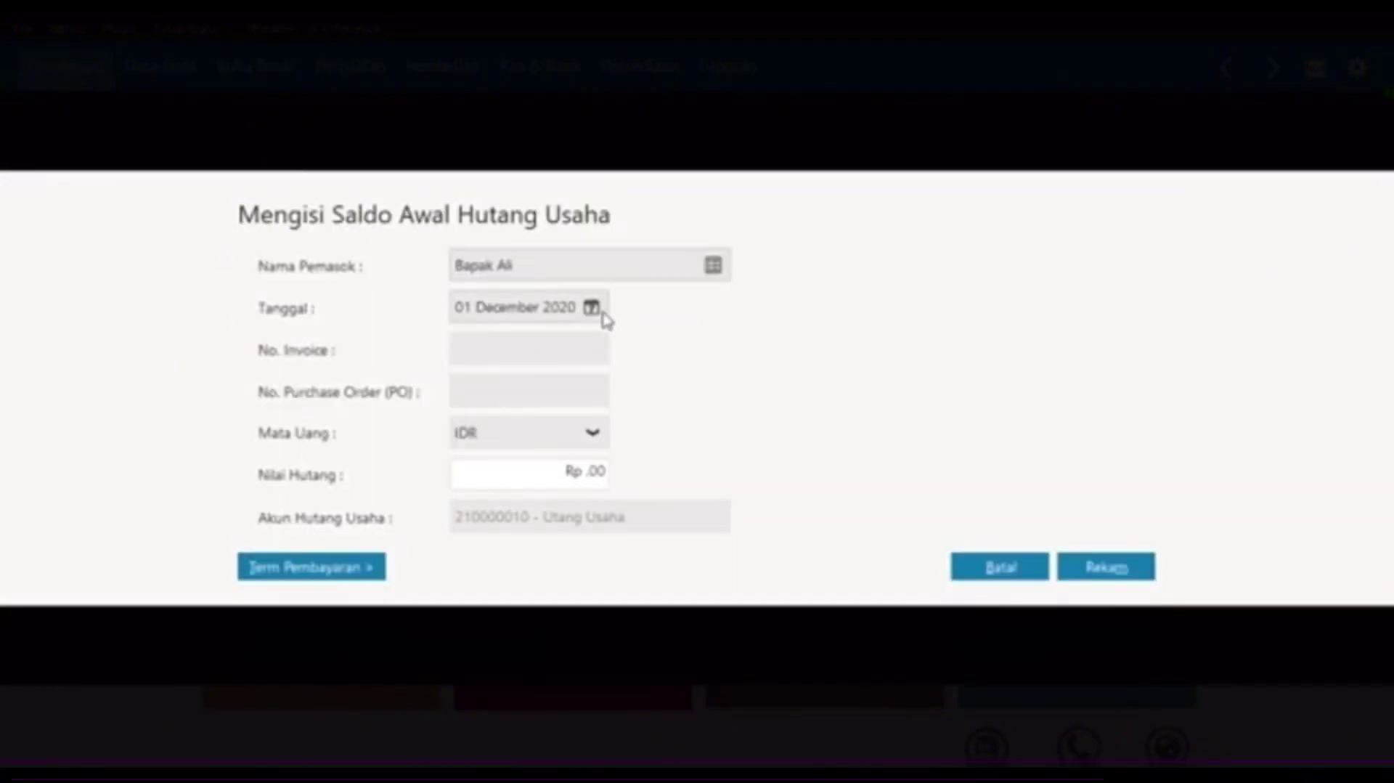
click(592, 312)
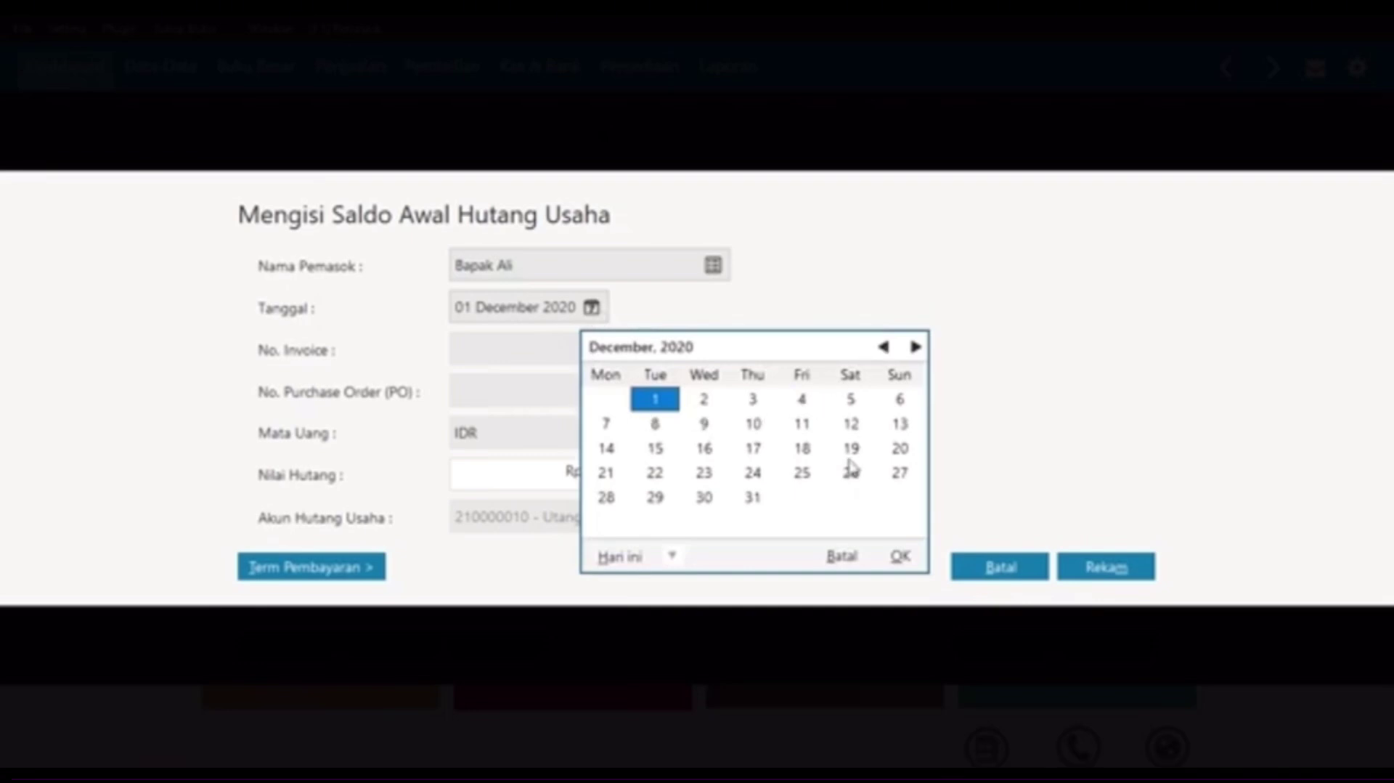
click(708, 500)
click(901, 557)
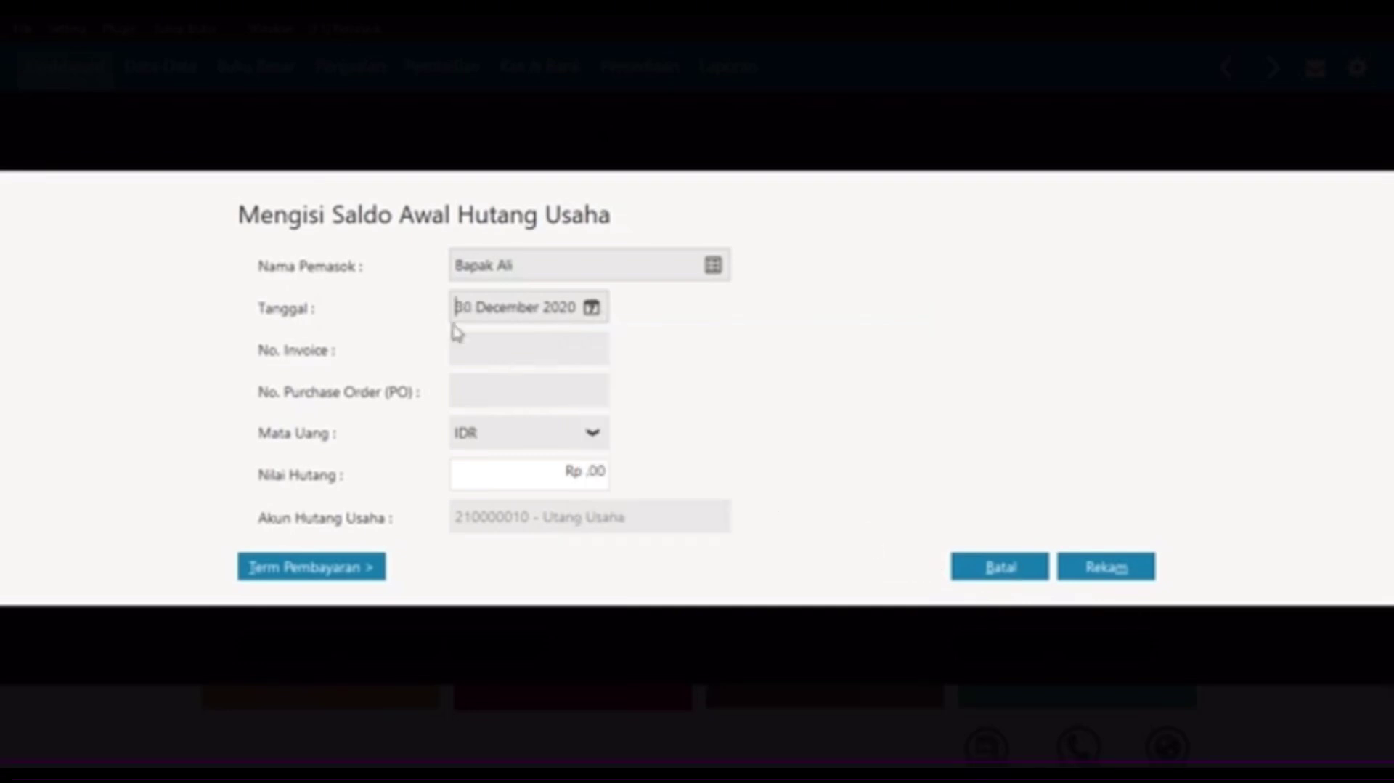
click(512, 350)
text(INV-02)
Step: Enter amount 9.800.000 with 10/30-day payment terms and a 2% discount
click(567, 468)
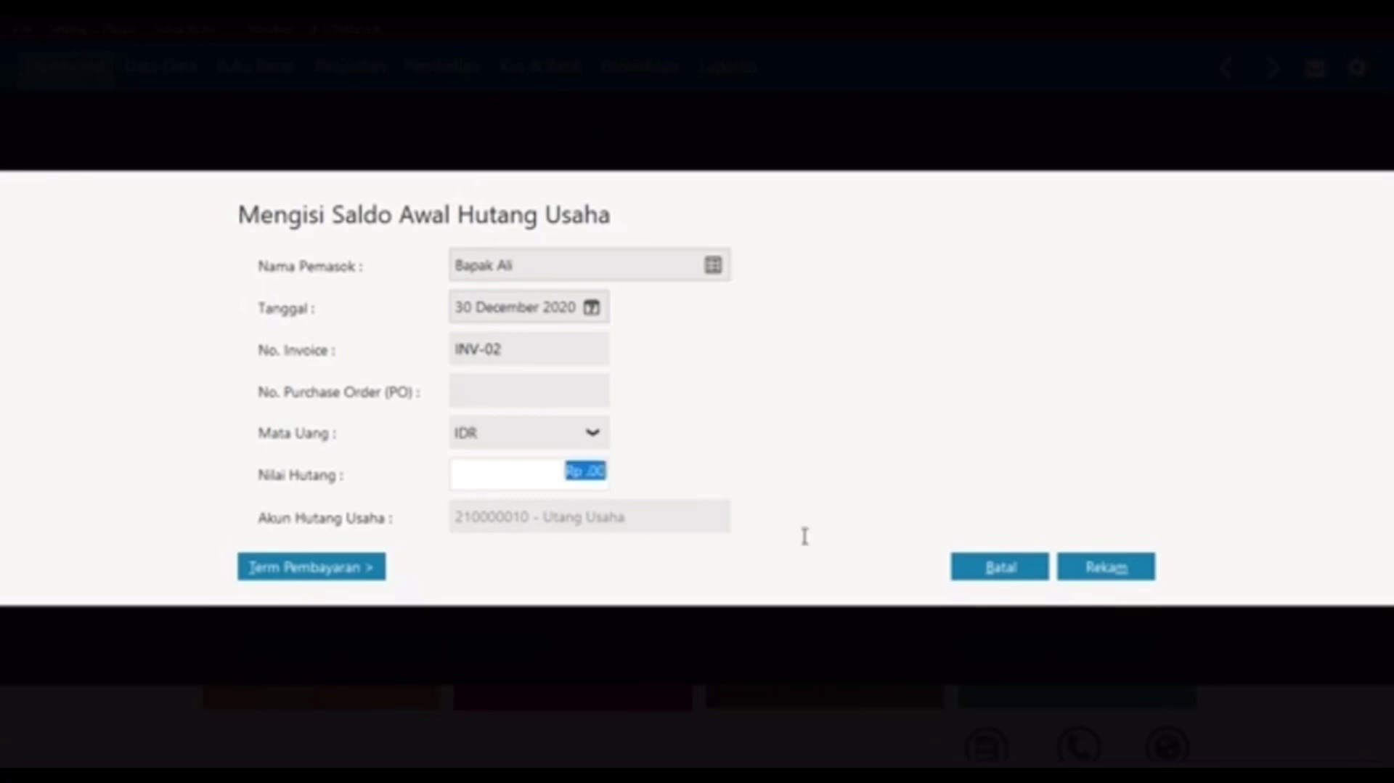
text(9.80)
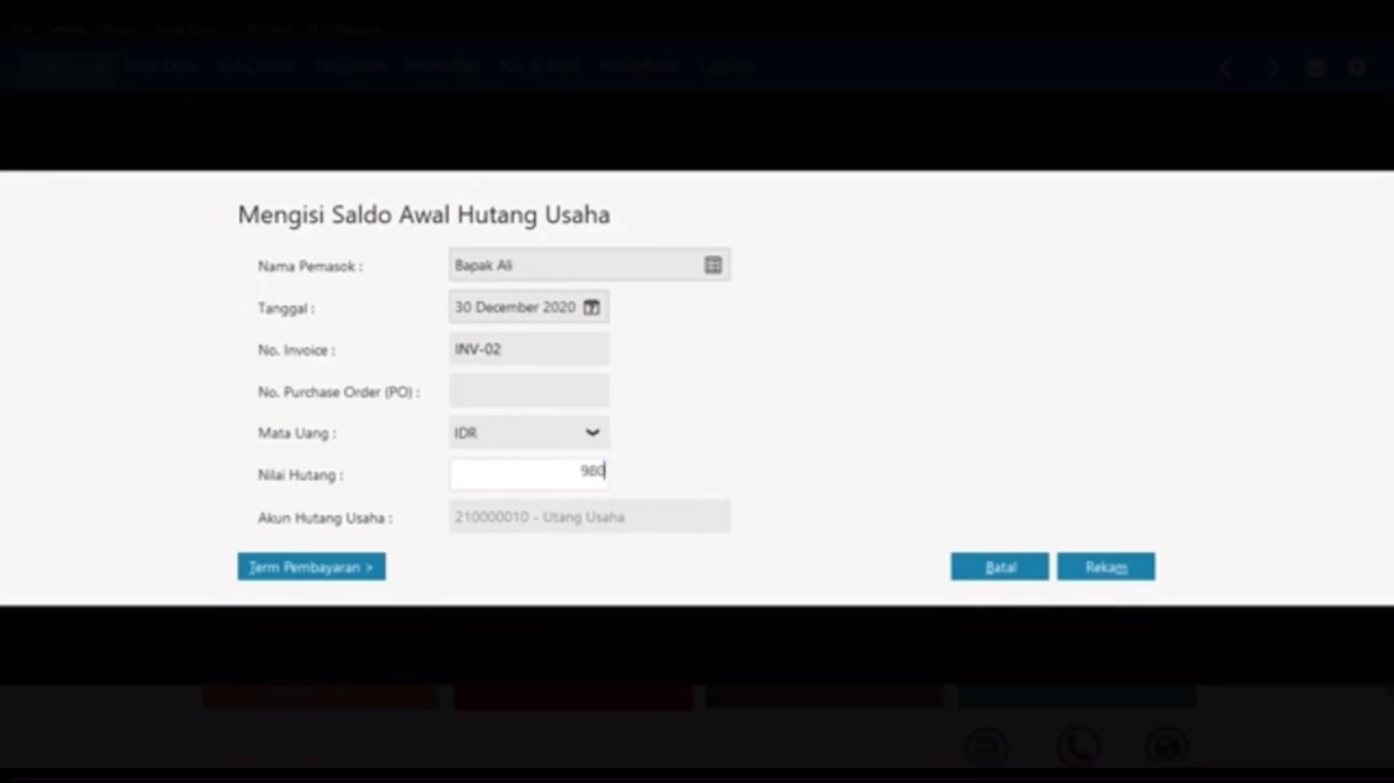
text(0.000)
key(Tab)
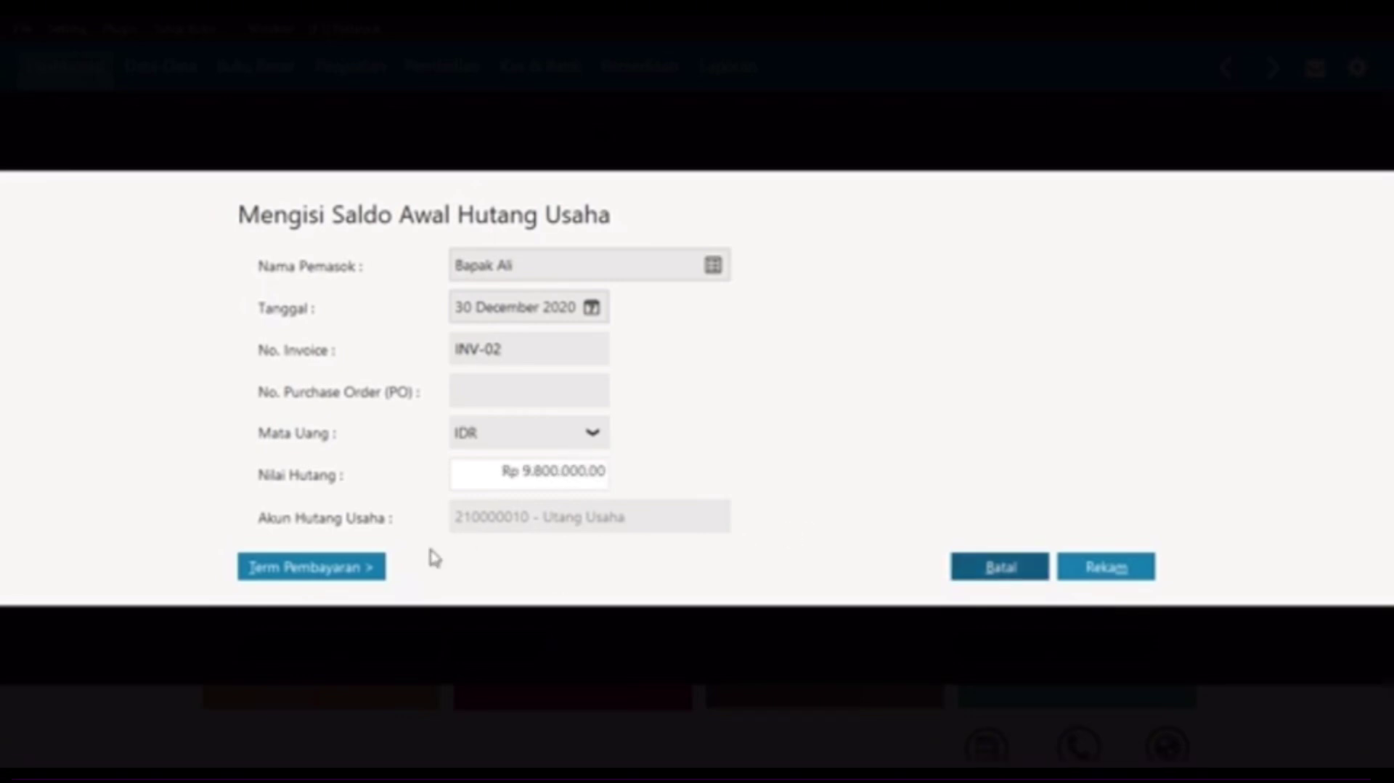
click(350, 567)
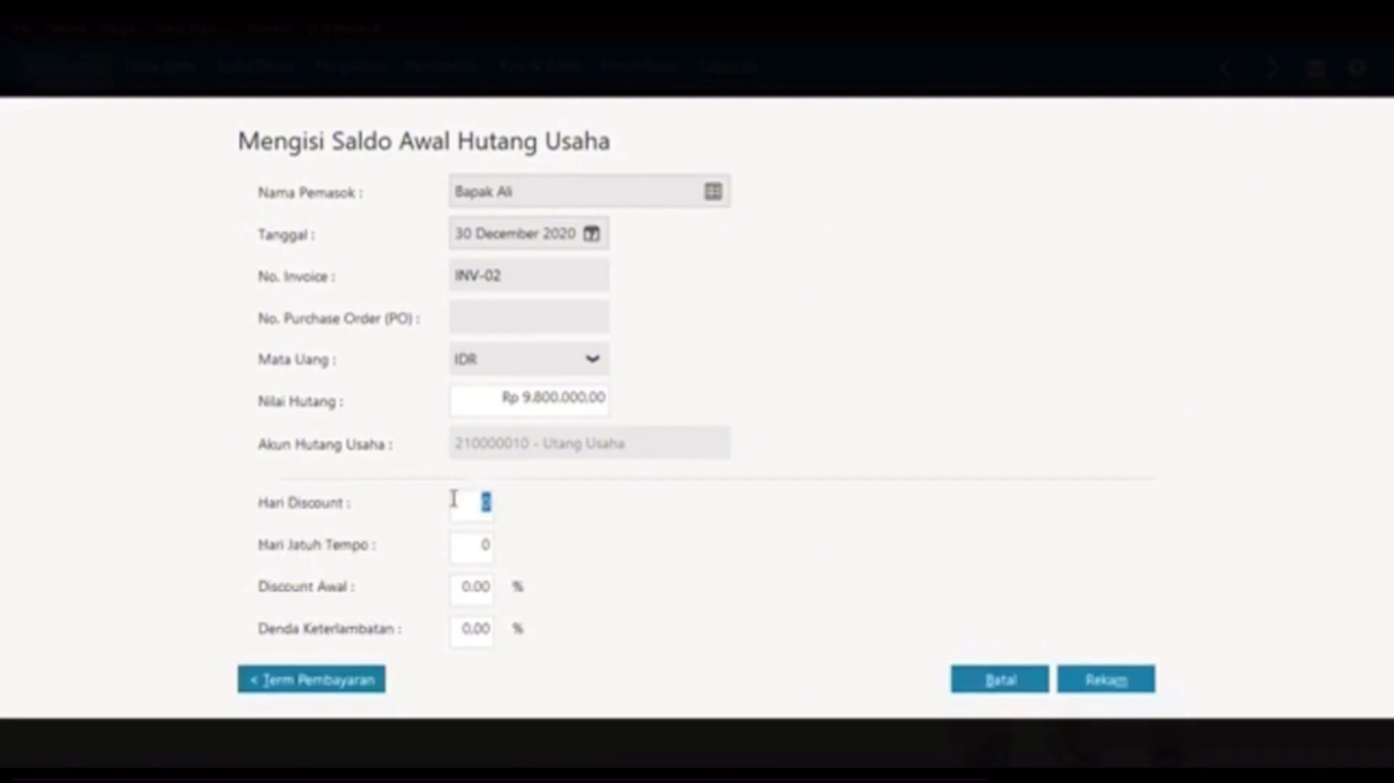
key(Tab)
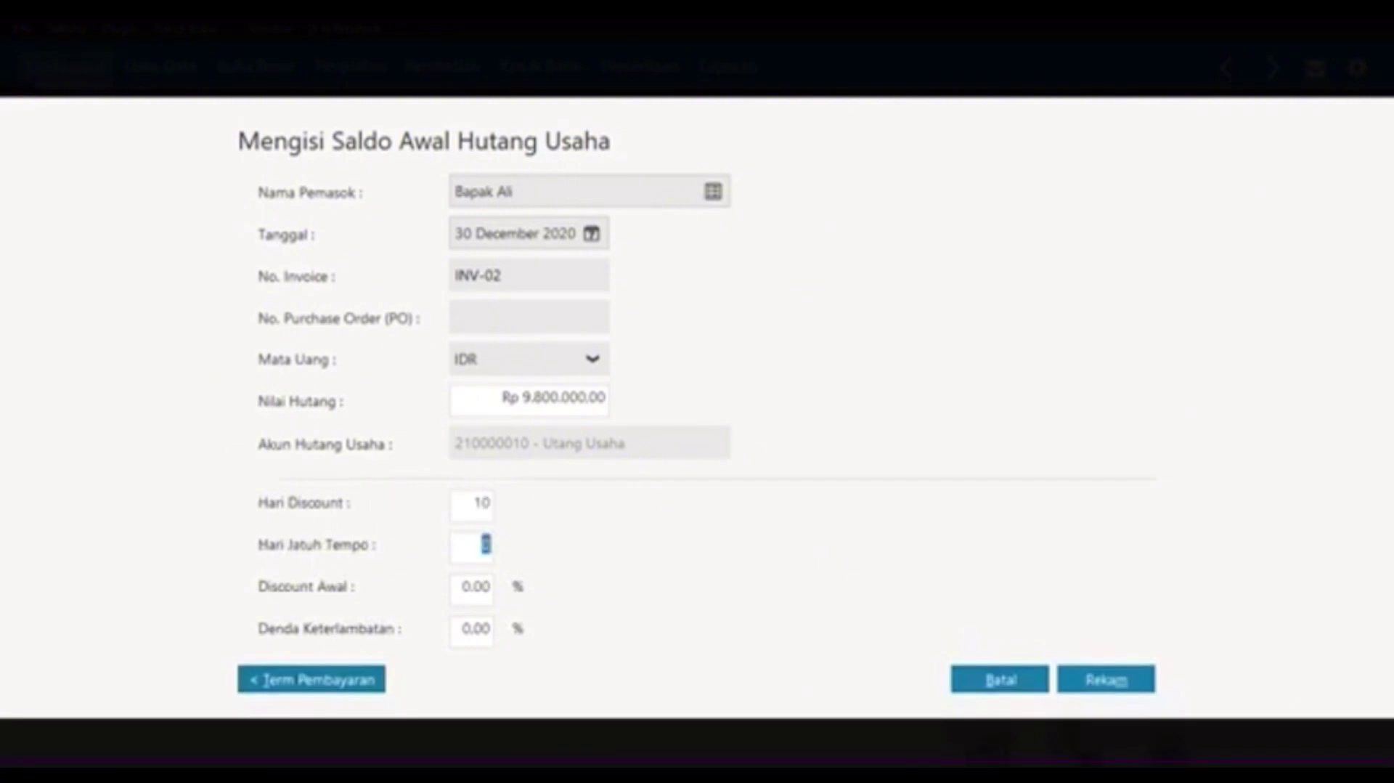
text(303)
key(BackSpace)
double_click(467, 585)
text(2)
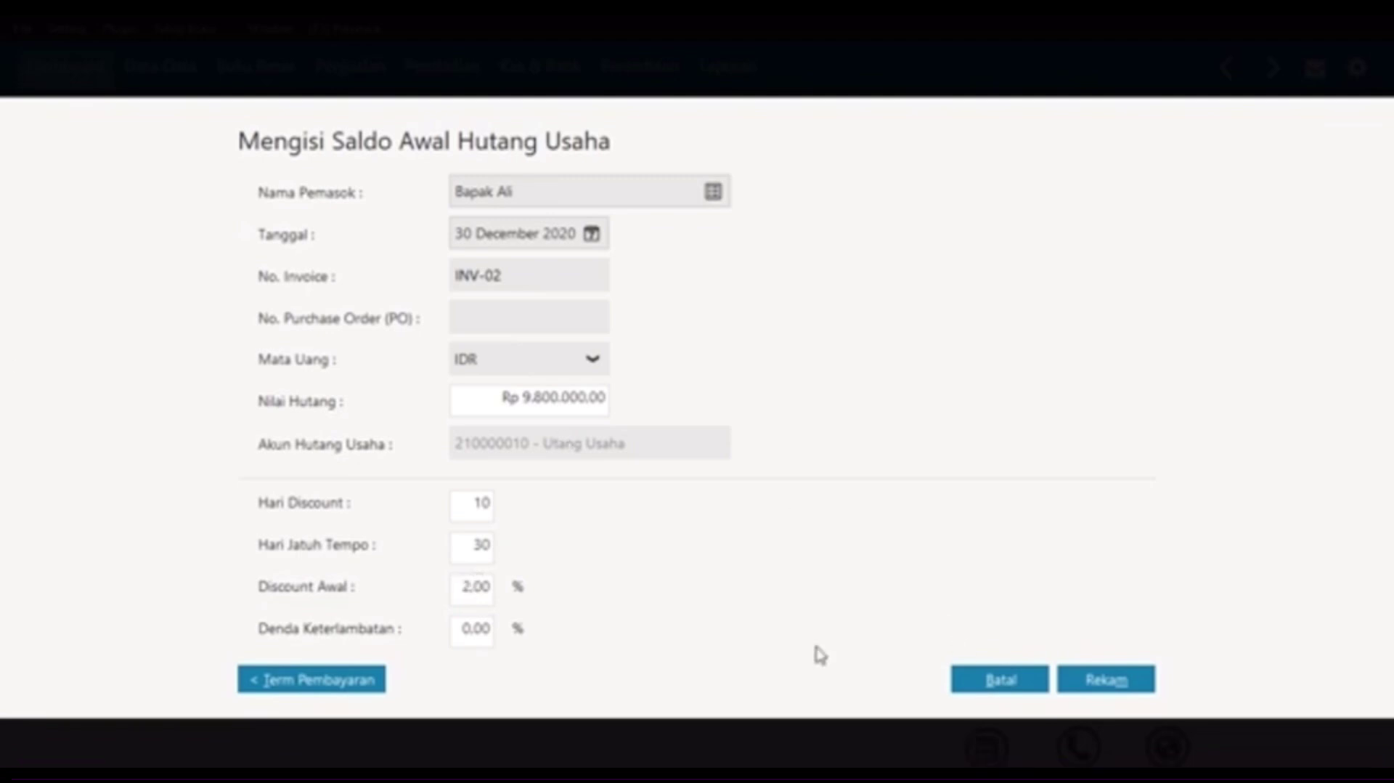
Step: Save the INV-02 payable and go to Data Harta Tetap under the Data-Data tab
click(1068, 678)
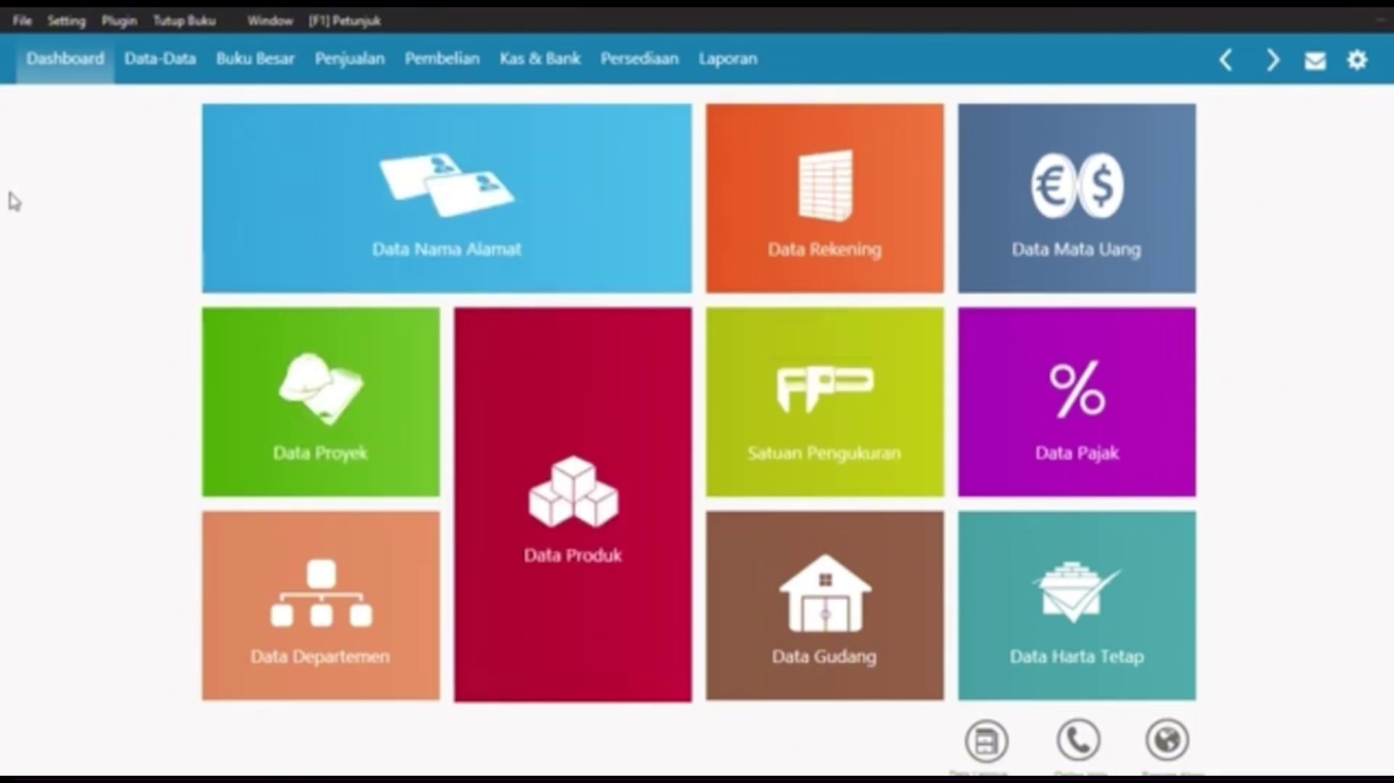
click(155, 64)
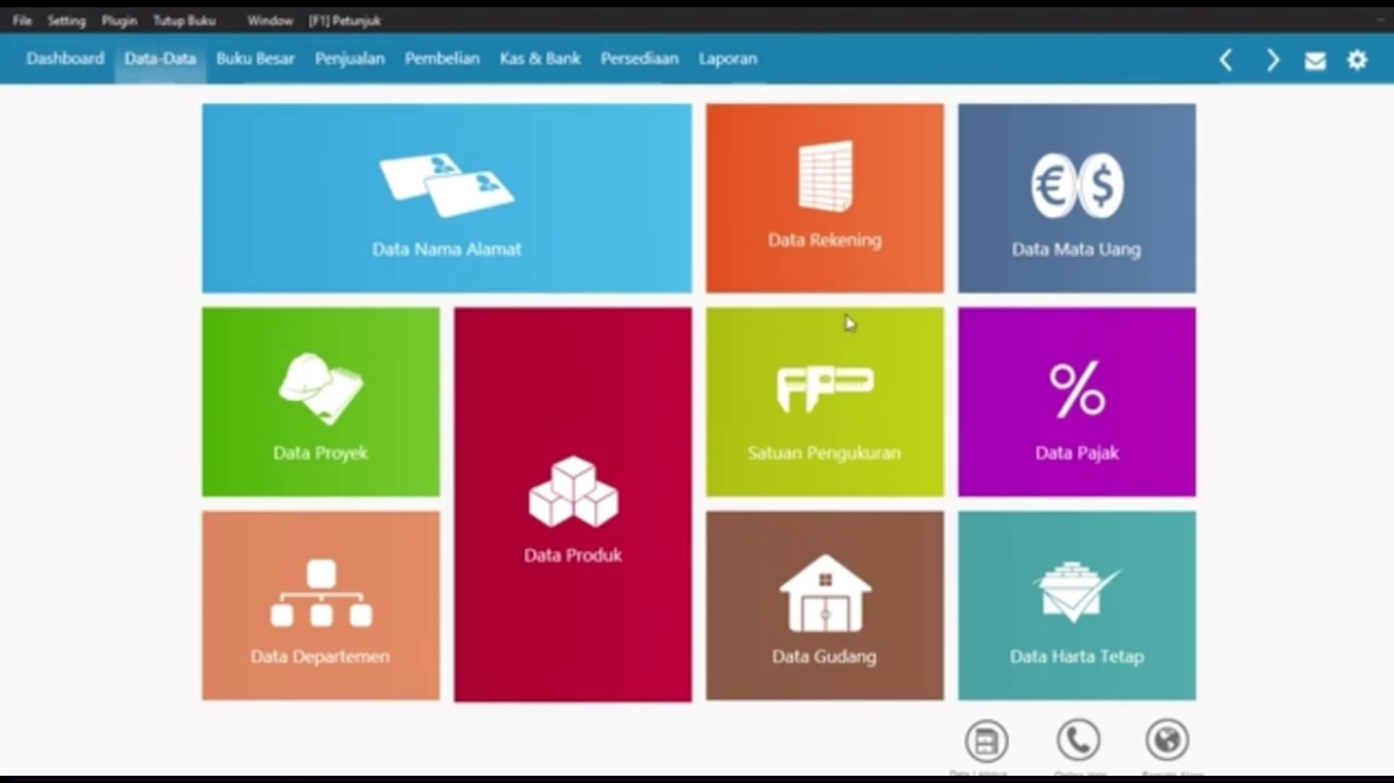
mouse_move(1139, 696)
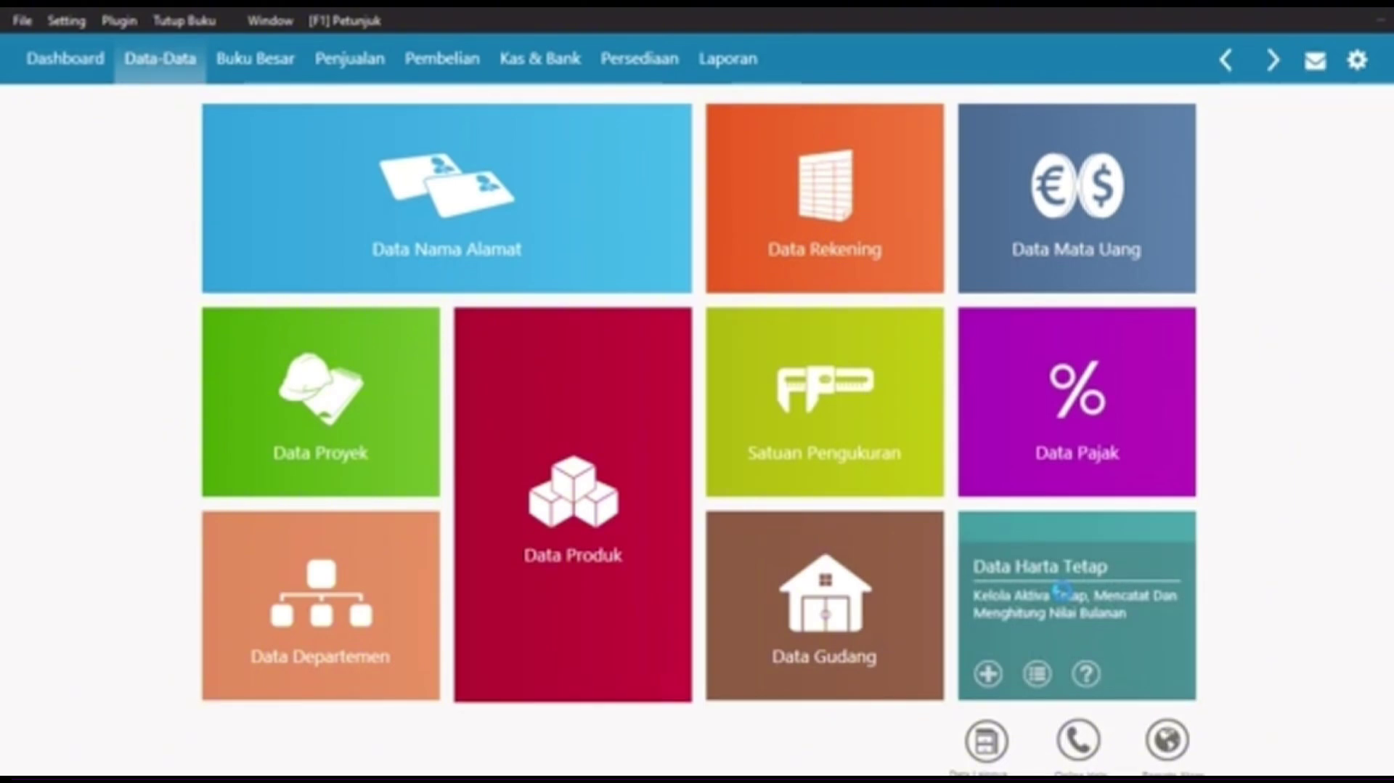
click(1063, 594)
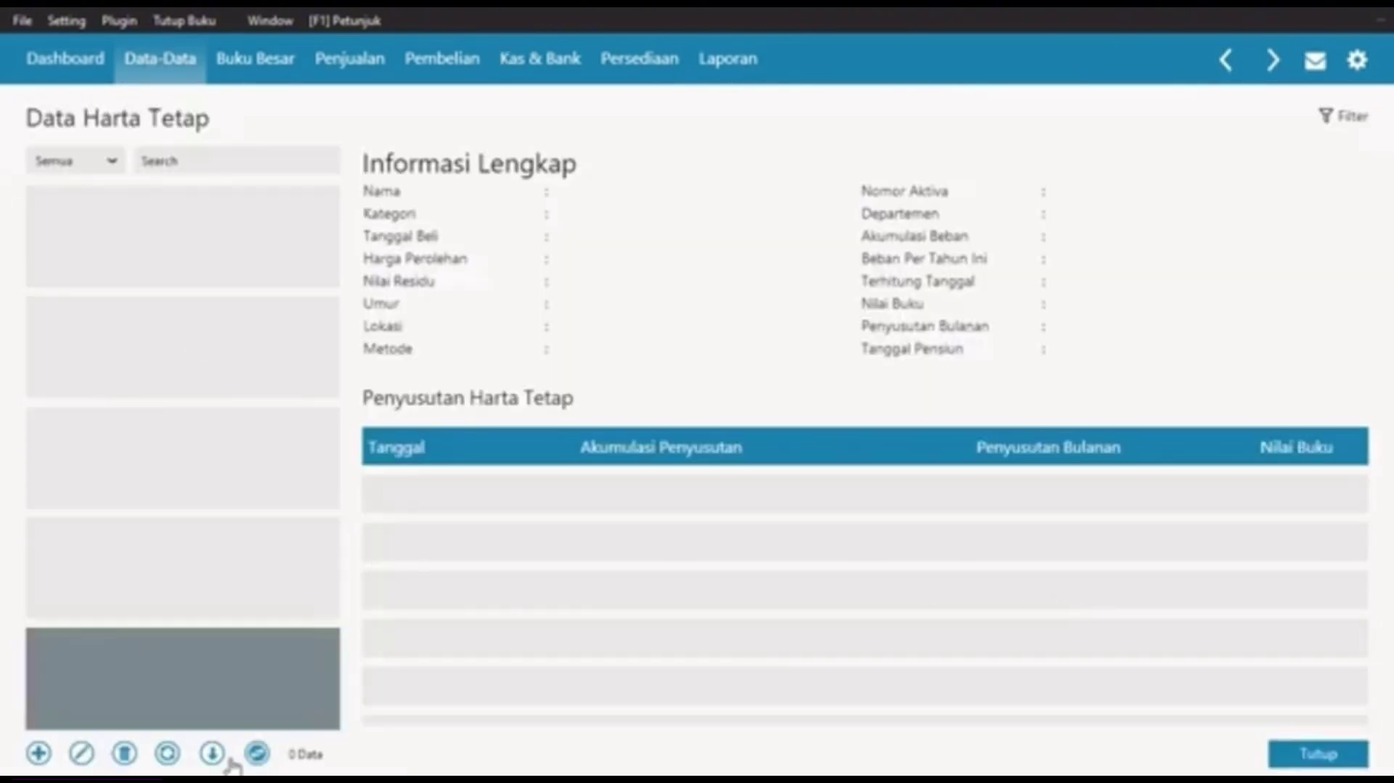
Step: Begin asset Mobil Pick Up in group Kendaraan Roda Empat, purchased 02/02/2020
click(258, 755)
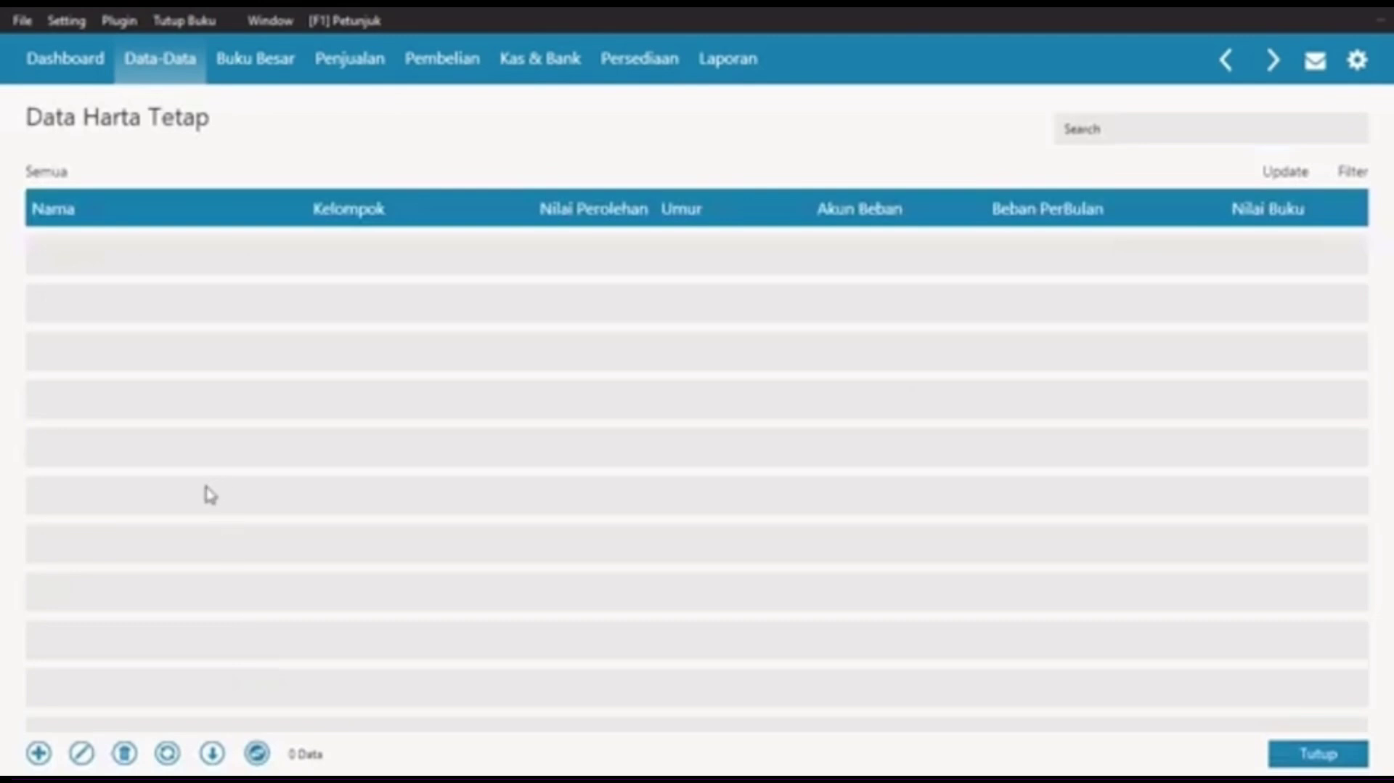
click(38, 753)
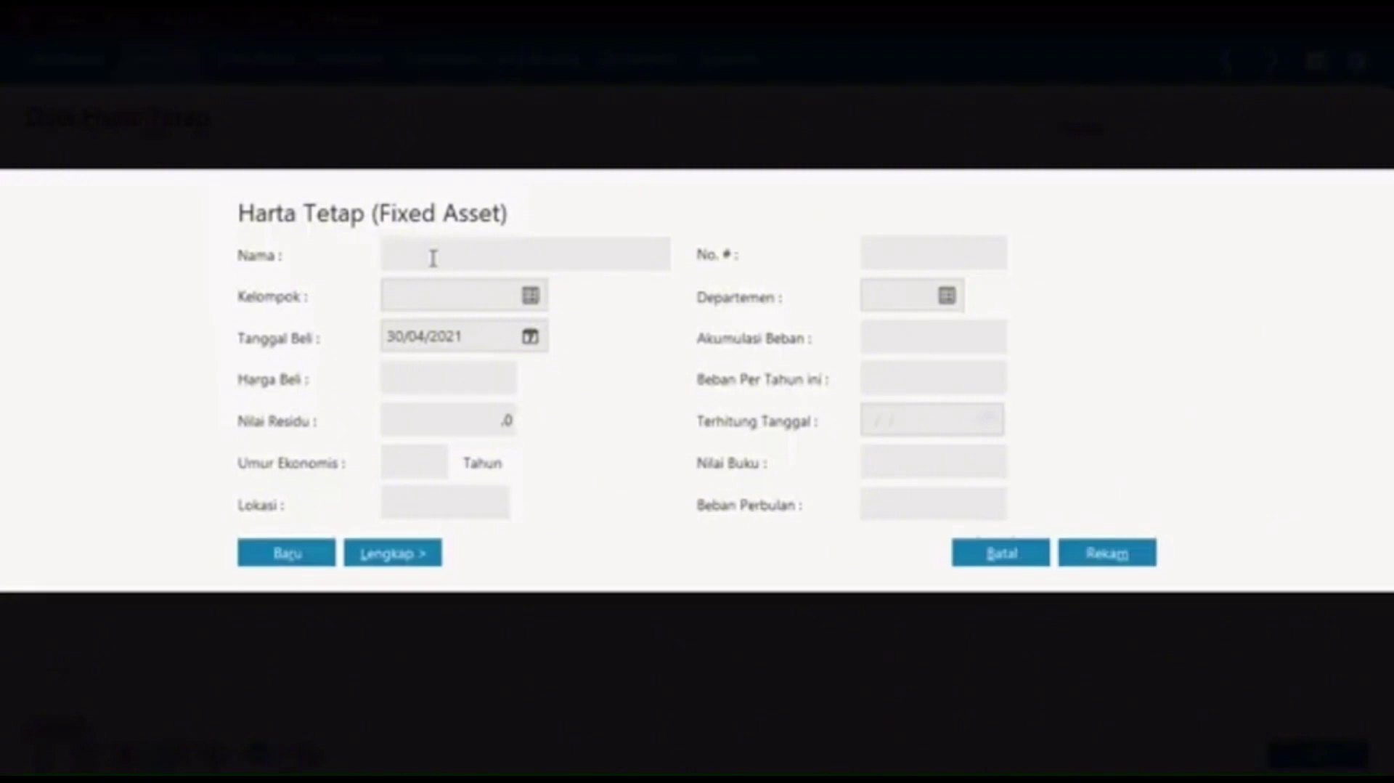
text(Mobil)
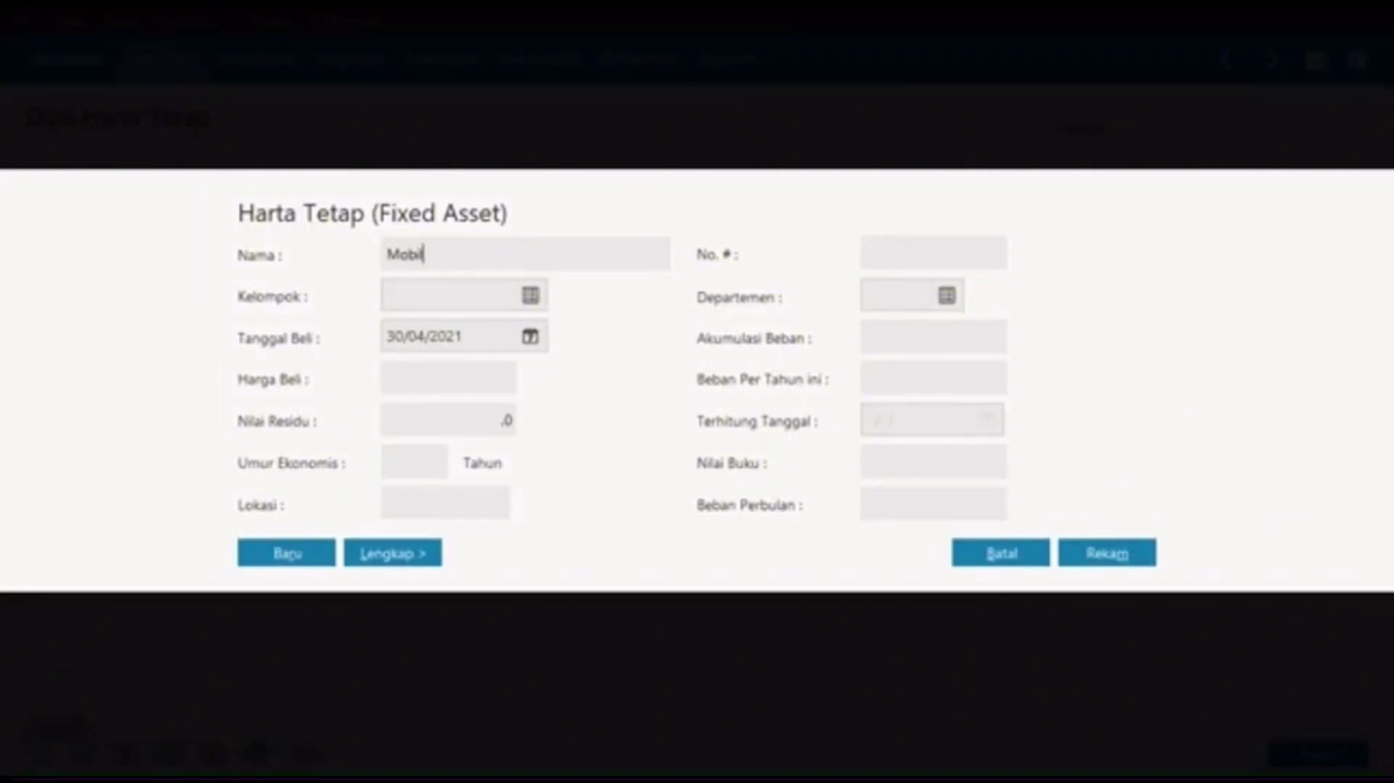
text( Pick Up)
click(529, 296)
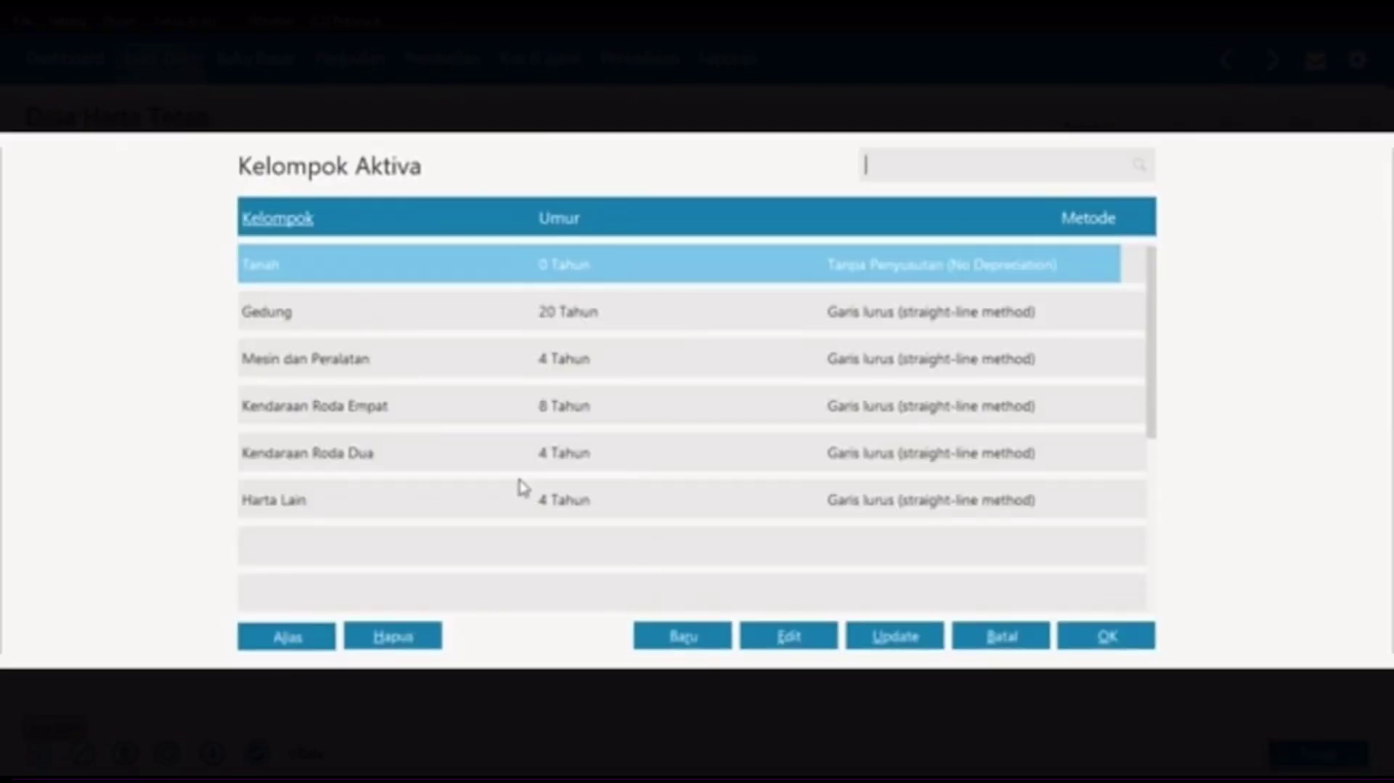
click(455, 406)
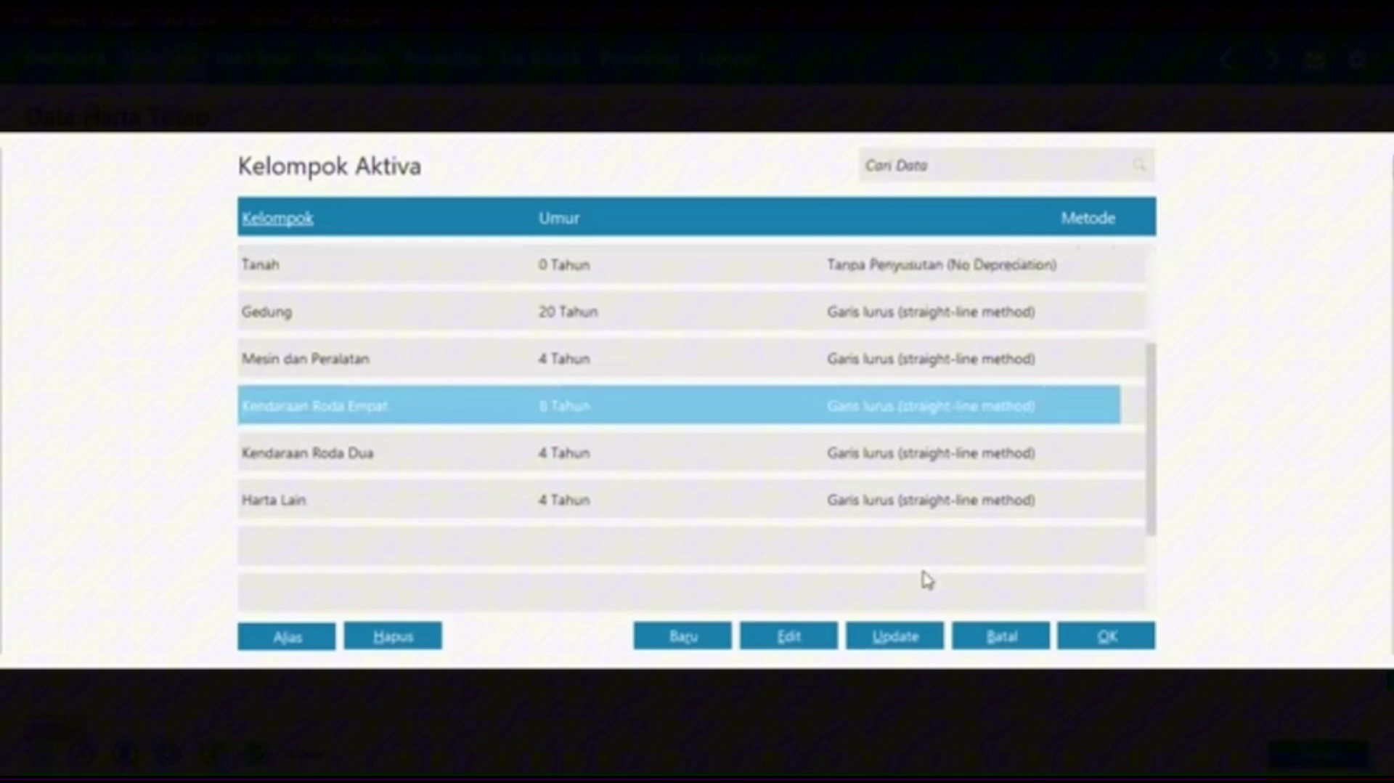
click(1076, 643)
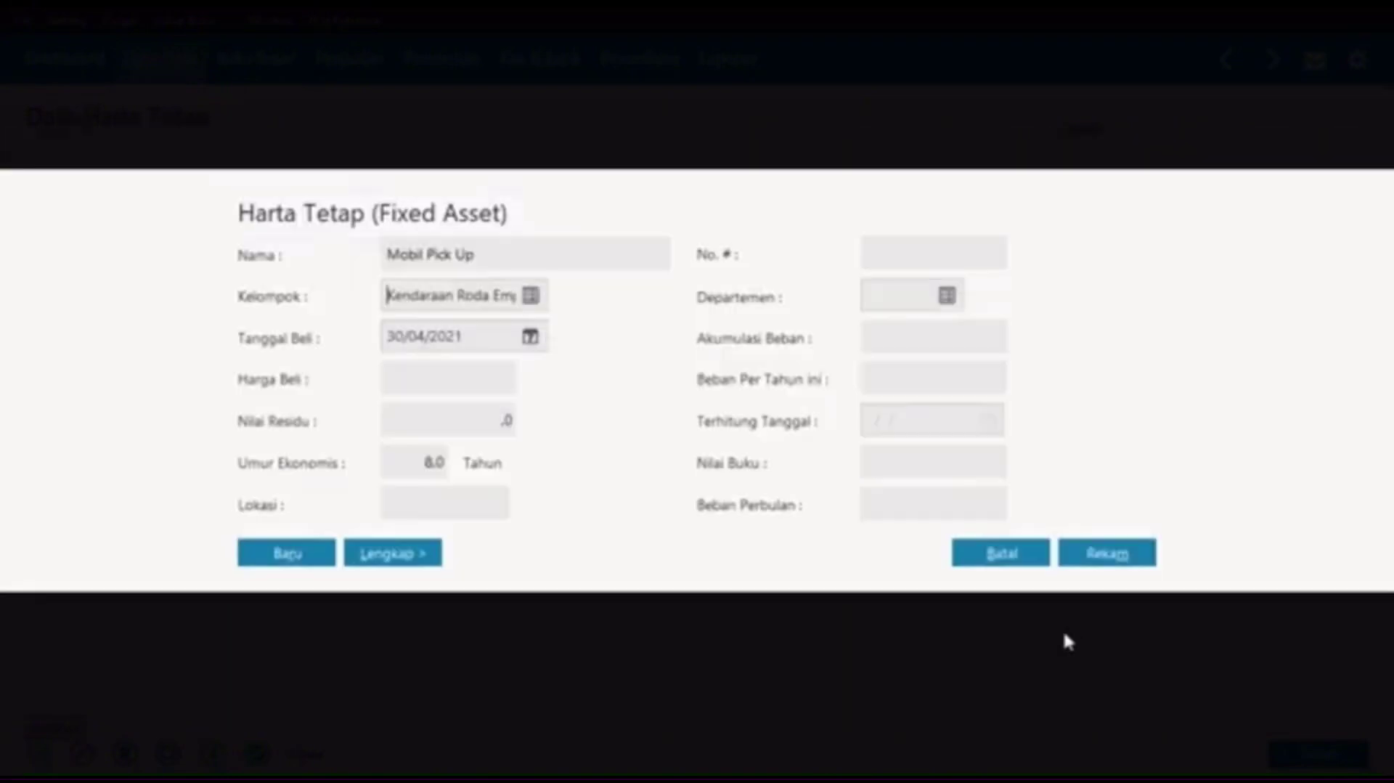
click(480, 341)
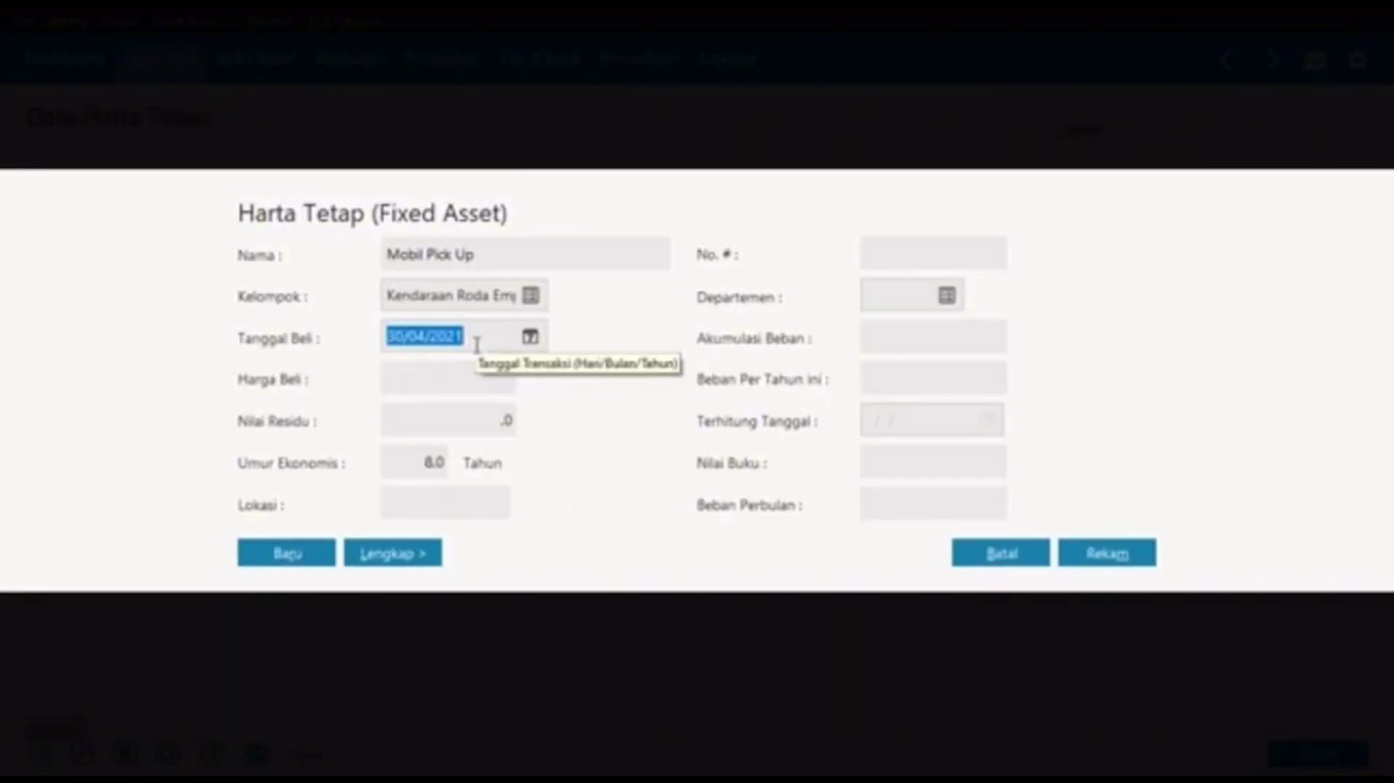
text(02/)
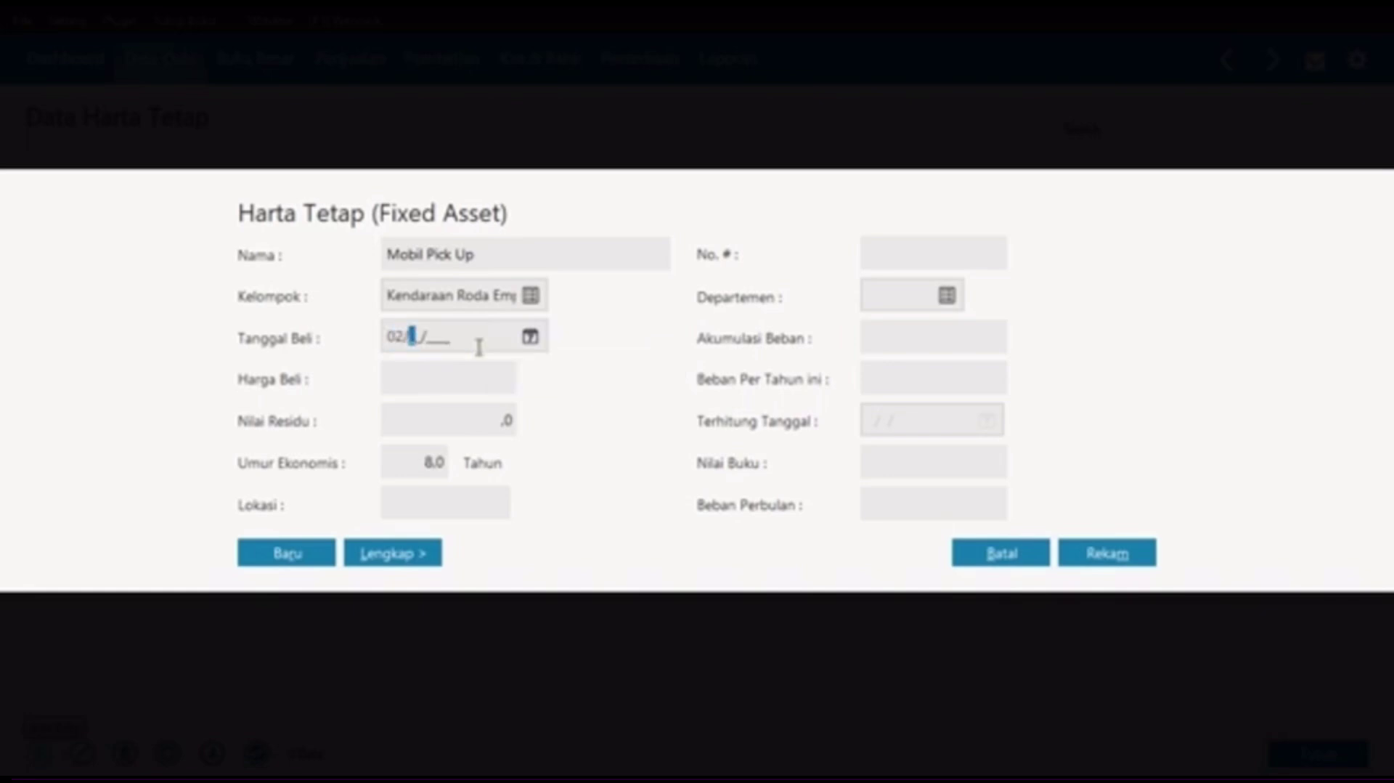
text(02/2020)
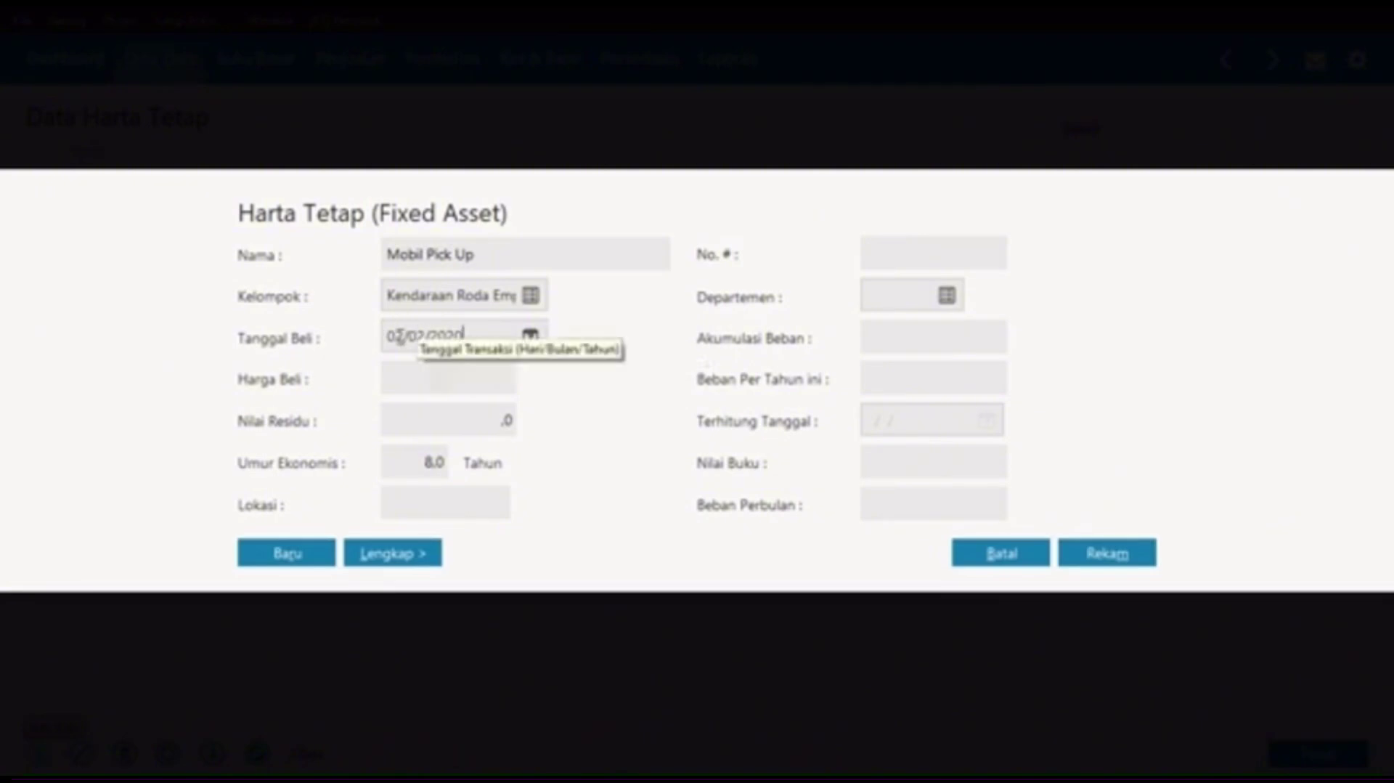
Step: Set price 40.000.000, residual 8.000.000, 10-year life, then save with automatic depreciation
click(403, 376)
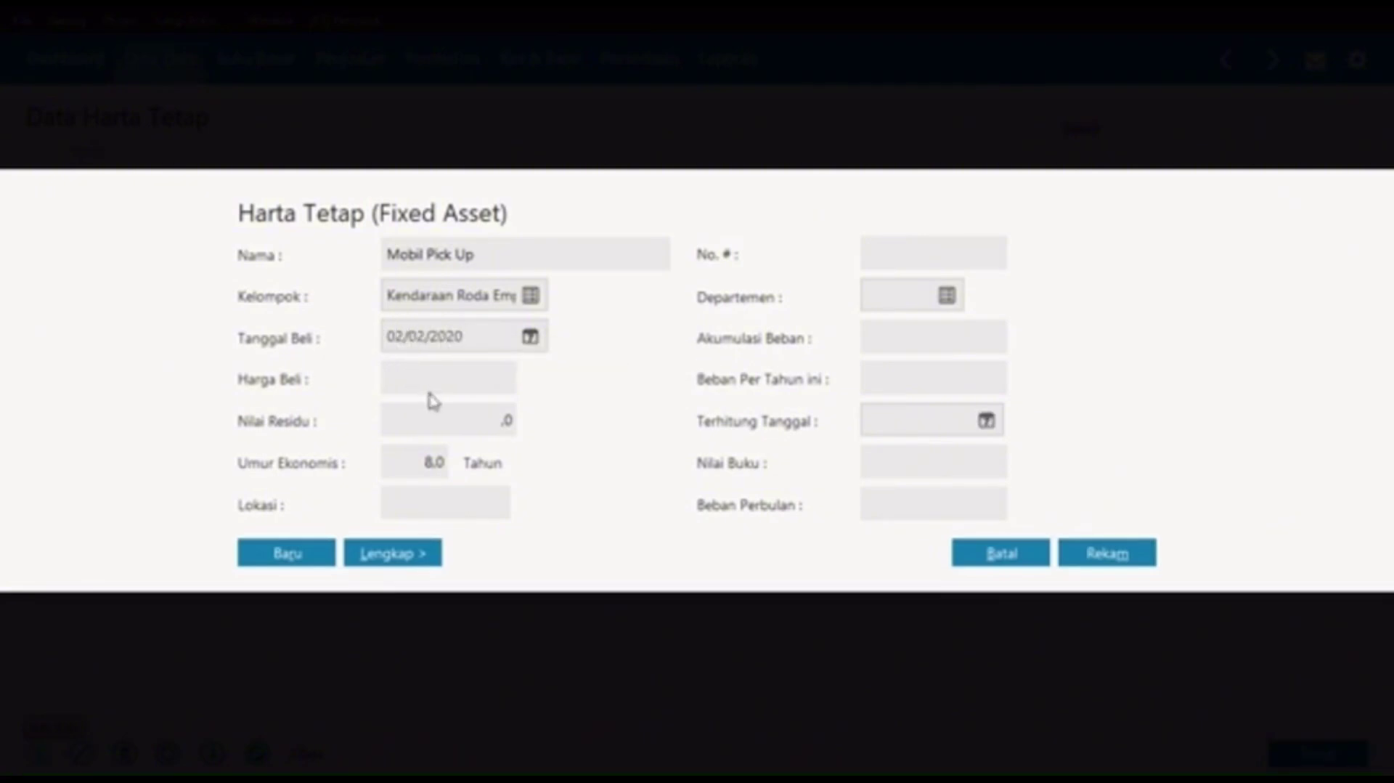
text(40.000.000.0)
key(Tab)
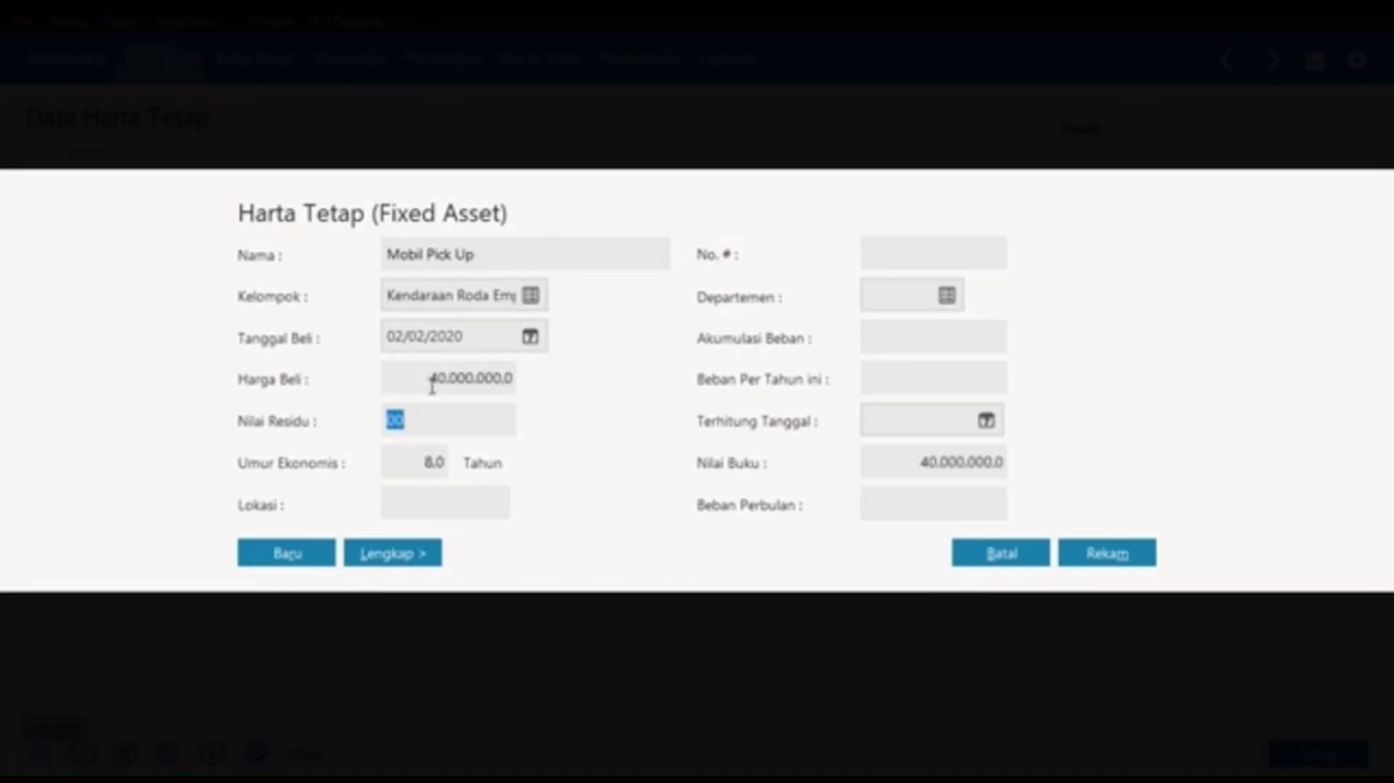
text(8.000.)
text(000000)
key(Tab)
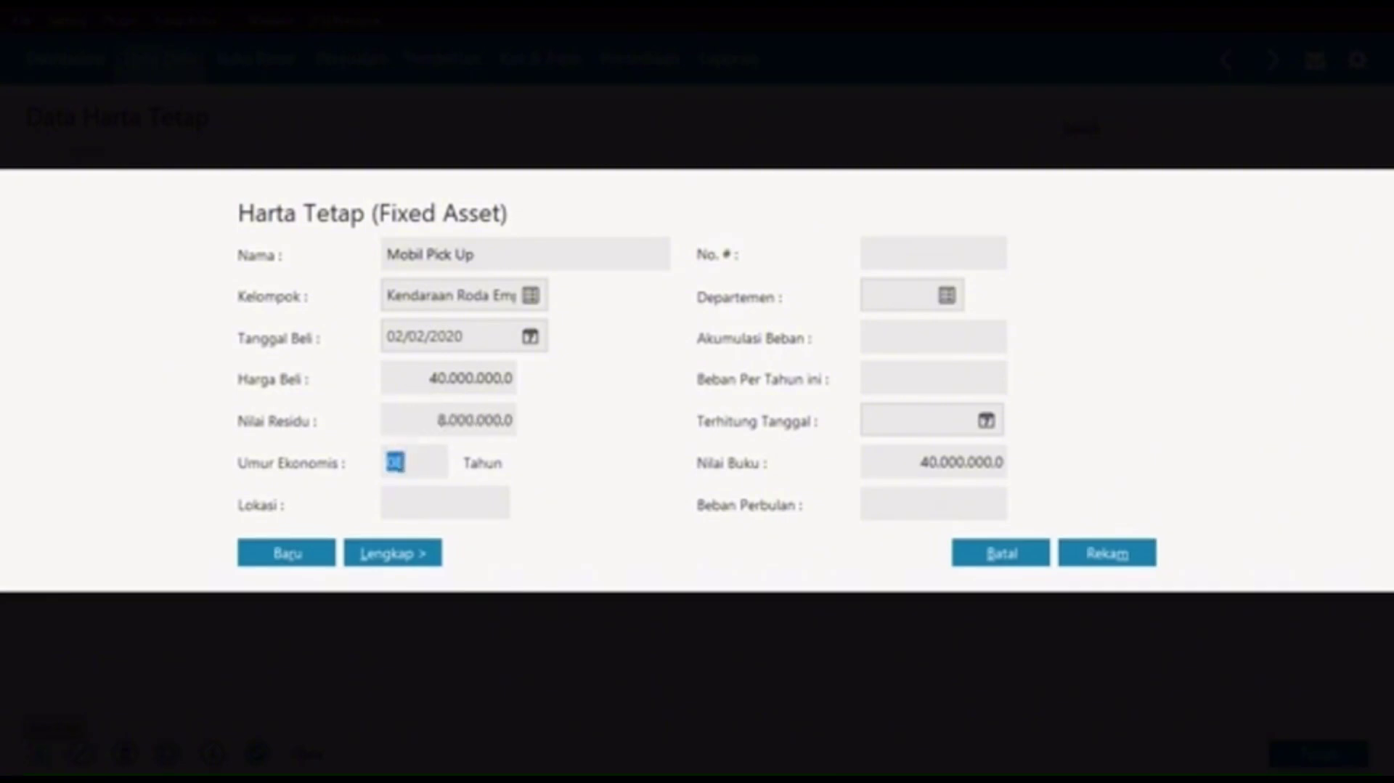
text(10)
key(Tab)
click(296, 556)
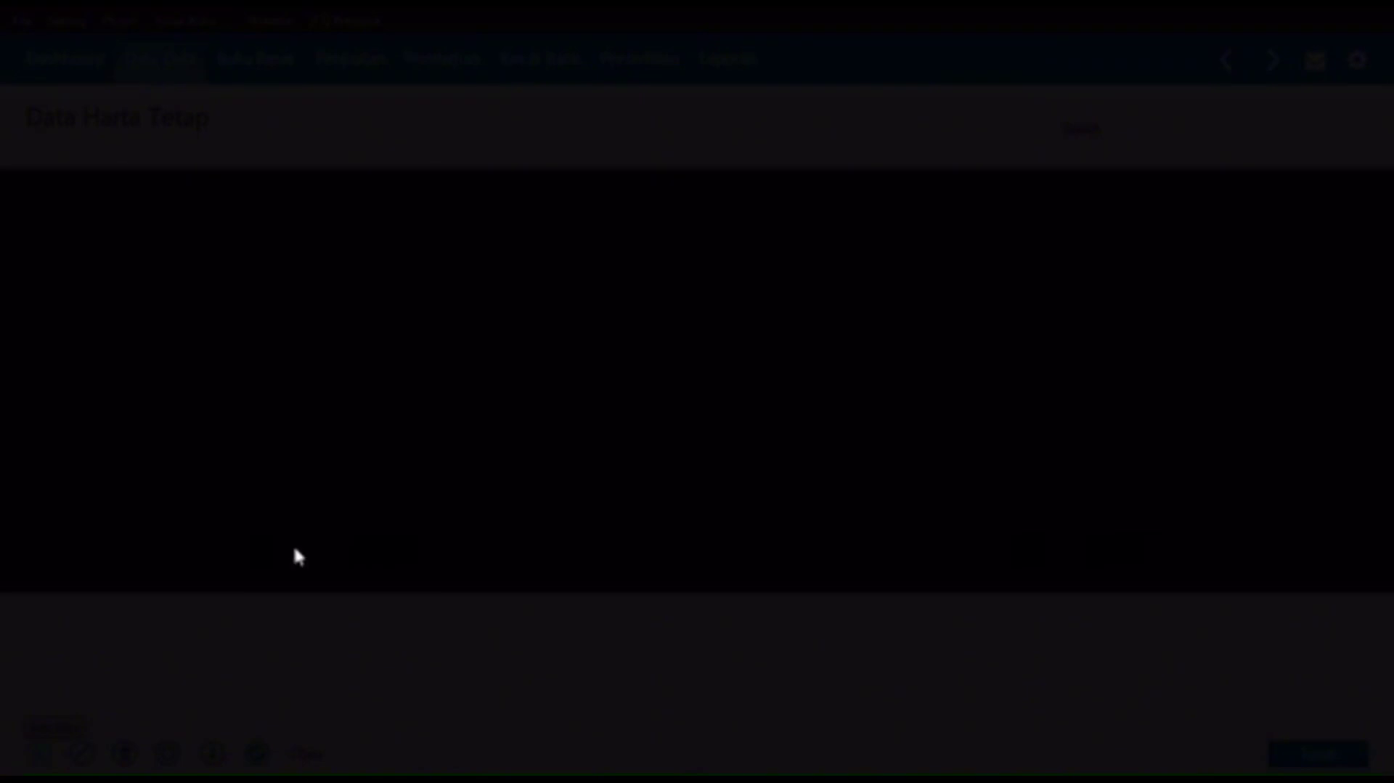
click(1075, 560)
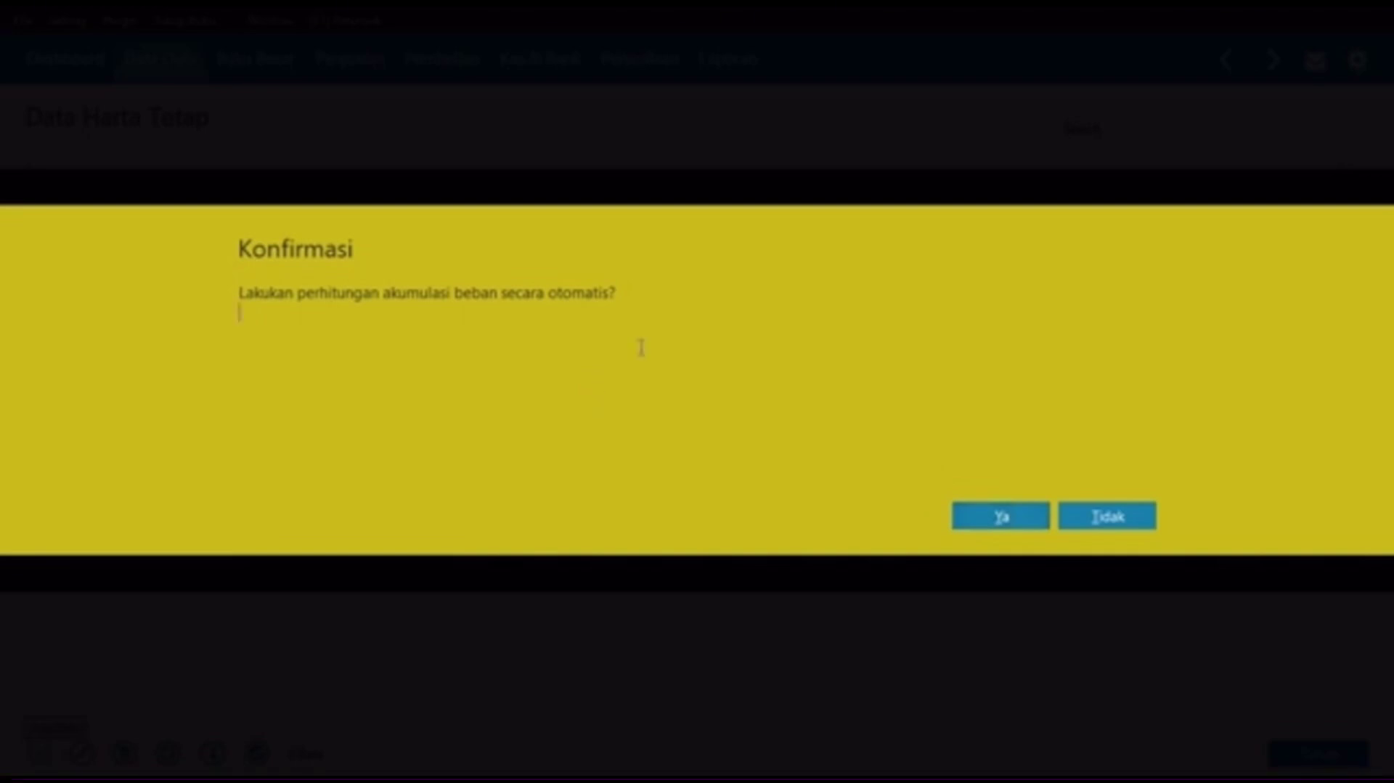
click(985, 524)
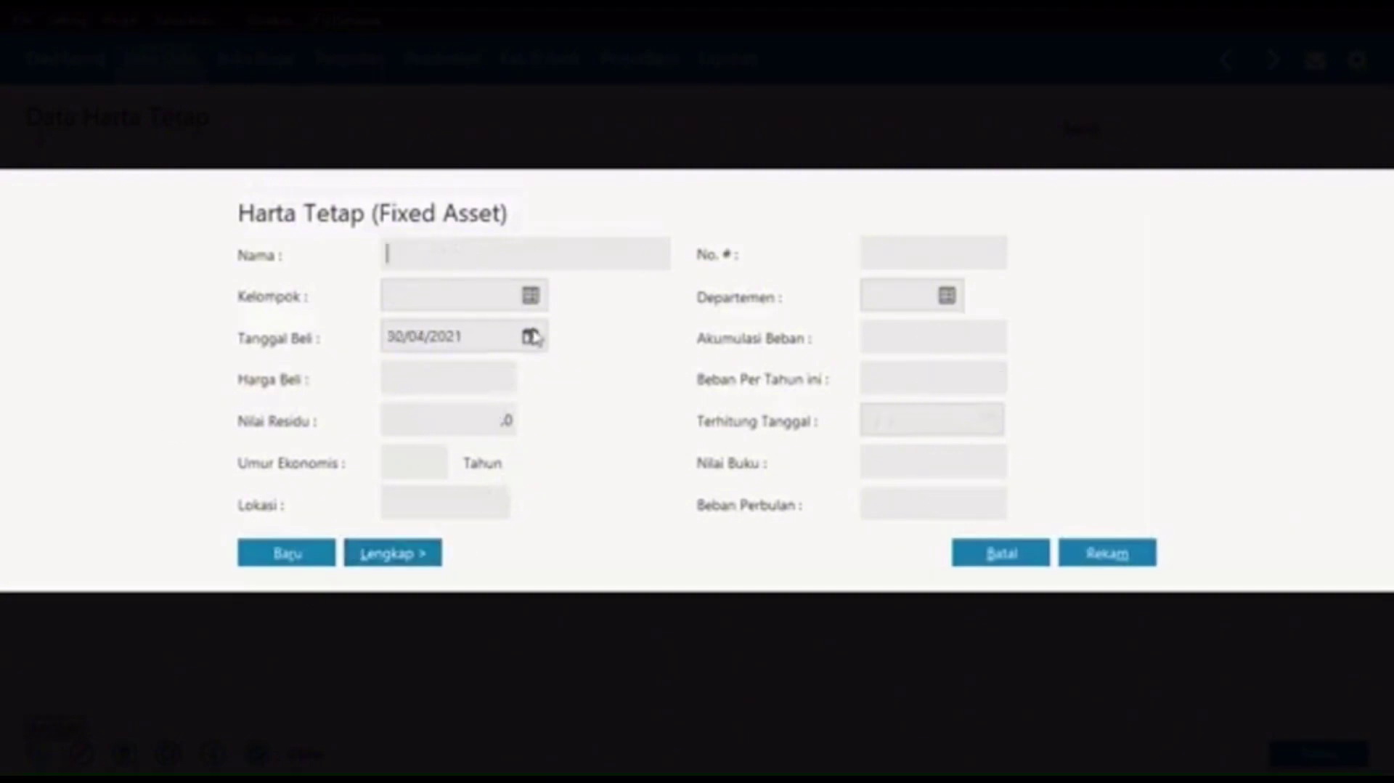
Step: Begin asset Mobil Sedan in group Kendaraan Roda Empat, purchased 05/08/2020
text(Monil Seda)
key(BackSpace)
key(BackSpace)
key(BackSpace)
key(BackSpace)
key(BackSpace)
key(BackSpace)
key(BackSpace)
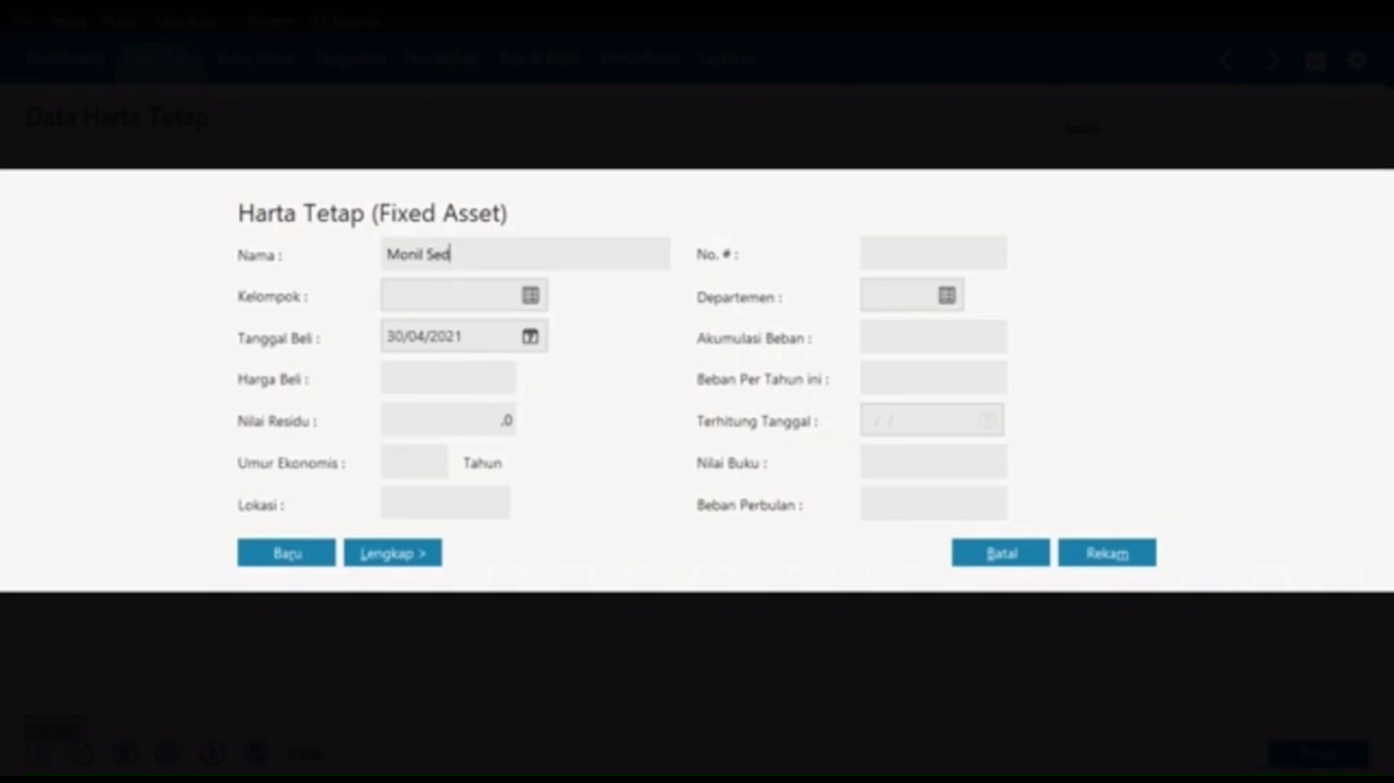
text(bil )
text(bil Sedan)
click(530, 298)
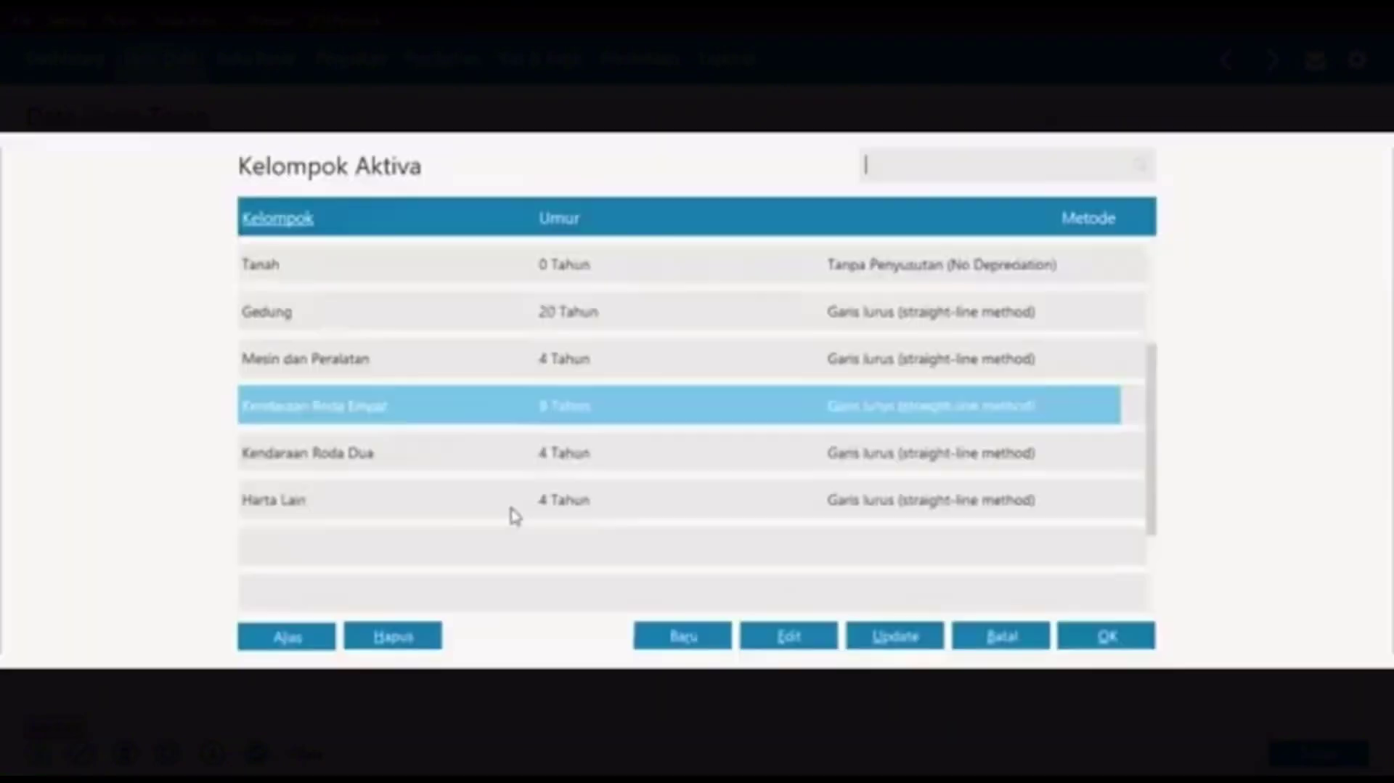
click(1098, 640)
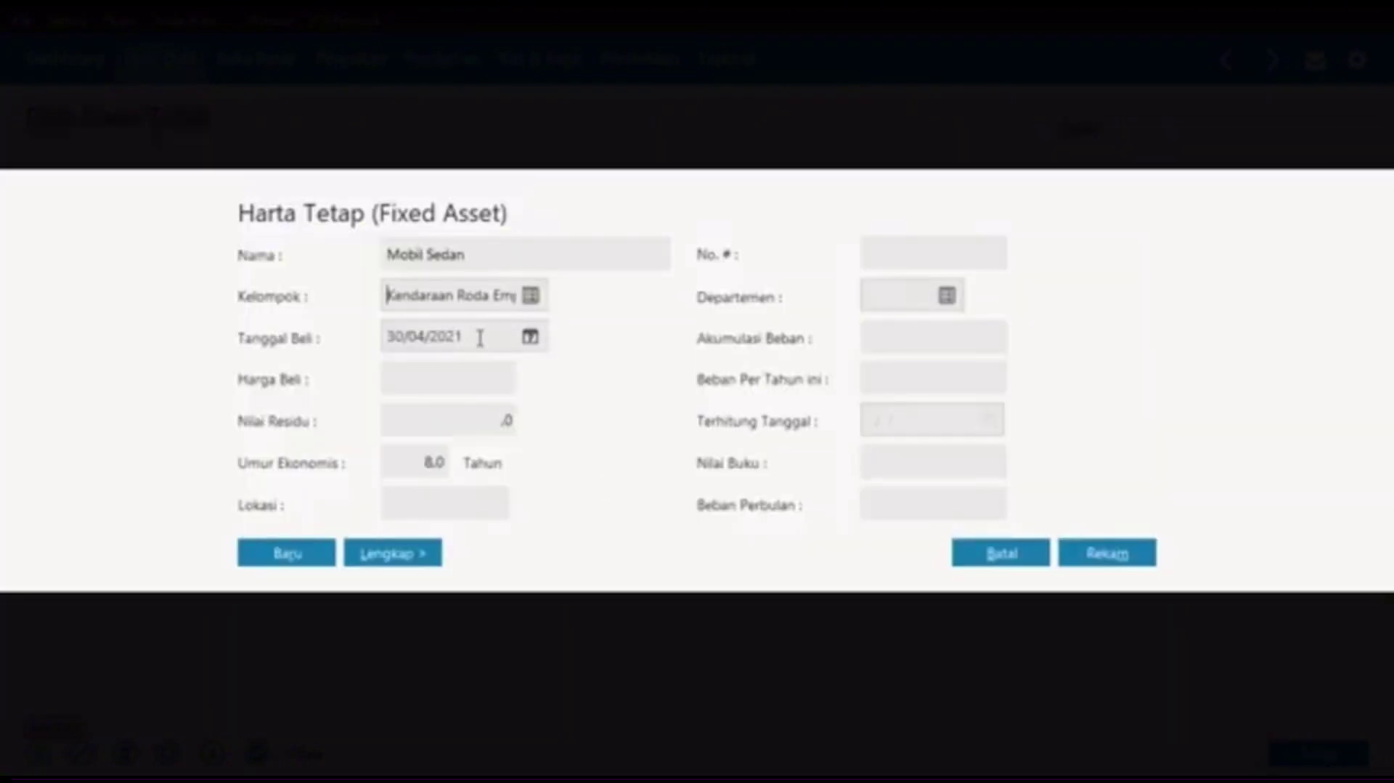
drag(286, 330, 530, 373)
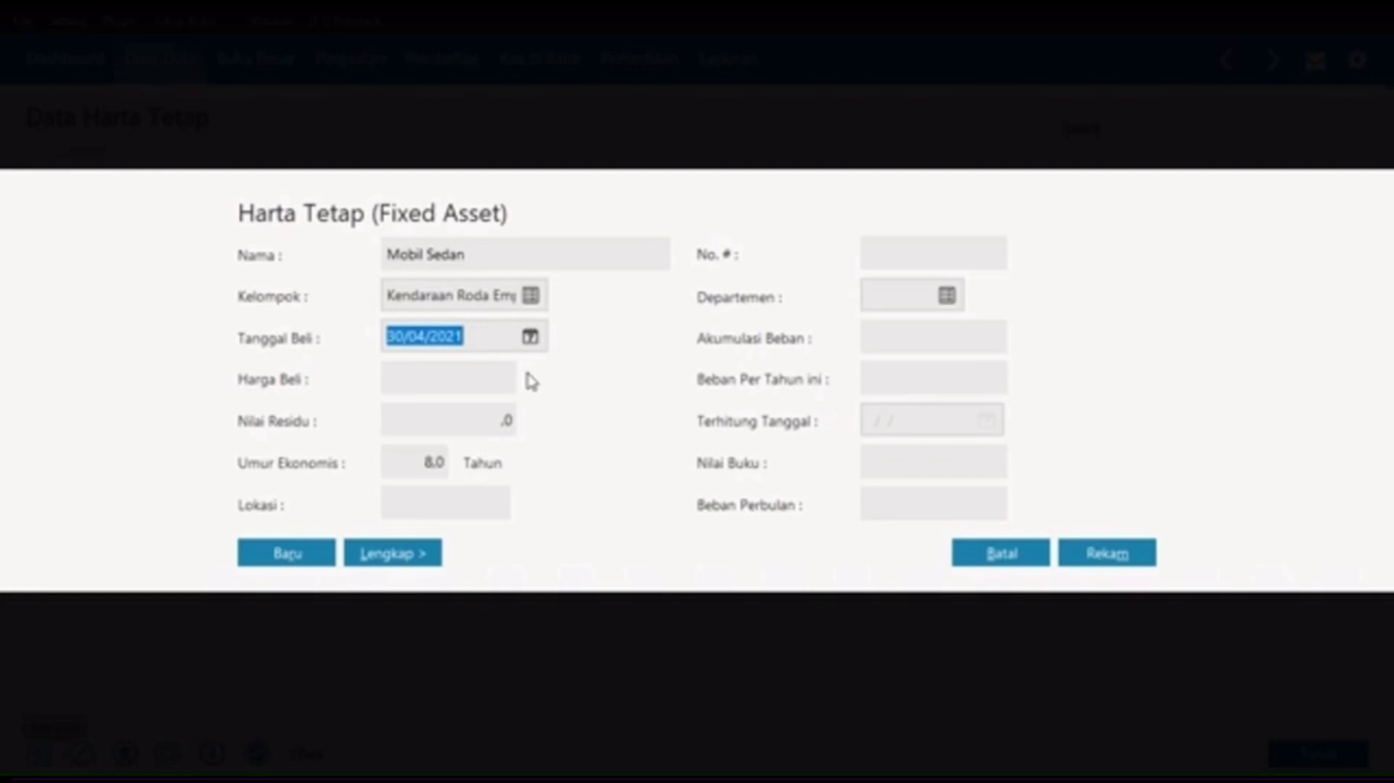
text(60000)
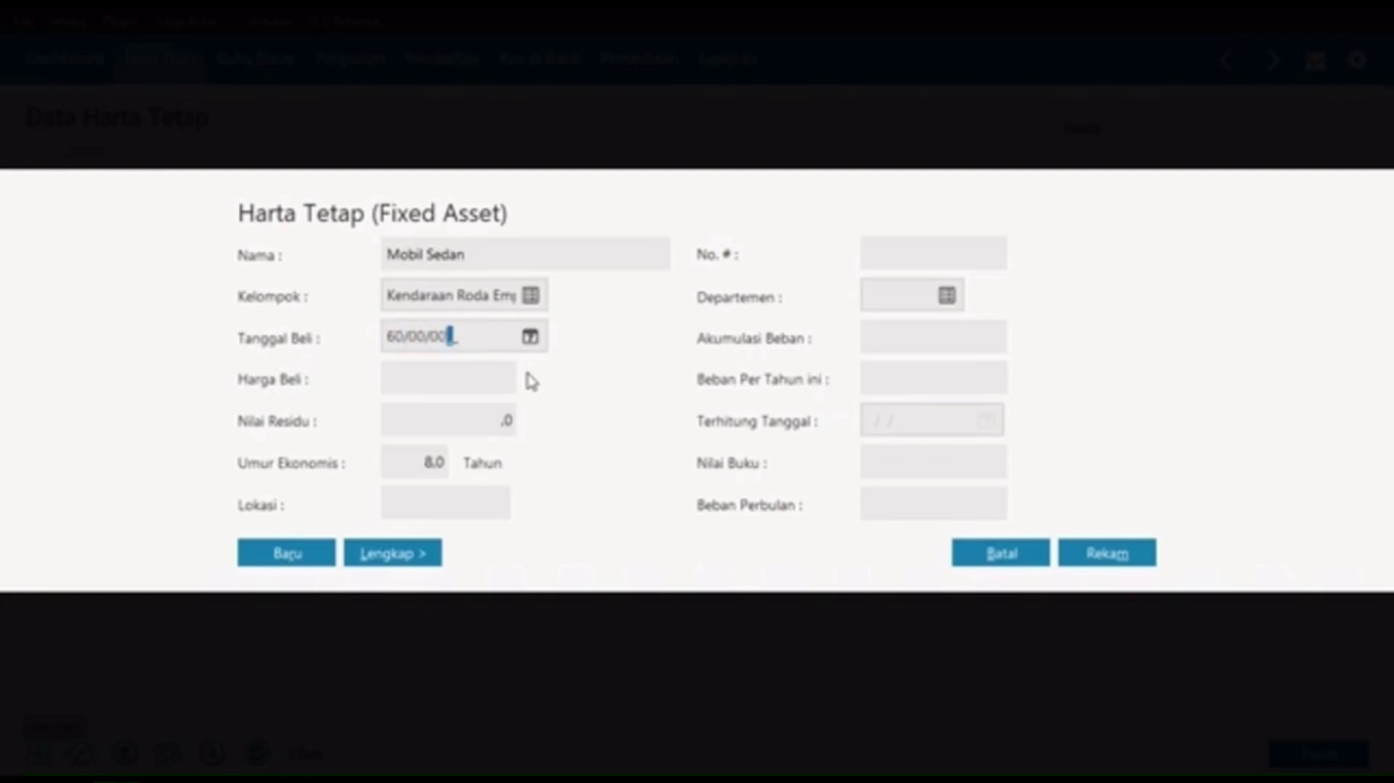
key(BackSpace)
key(BackSpace)
key(BackSpace)
key(BackSpace)
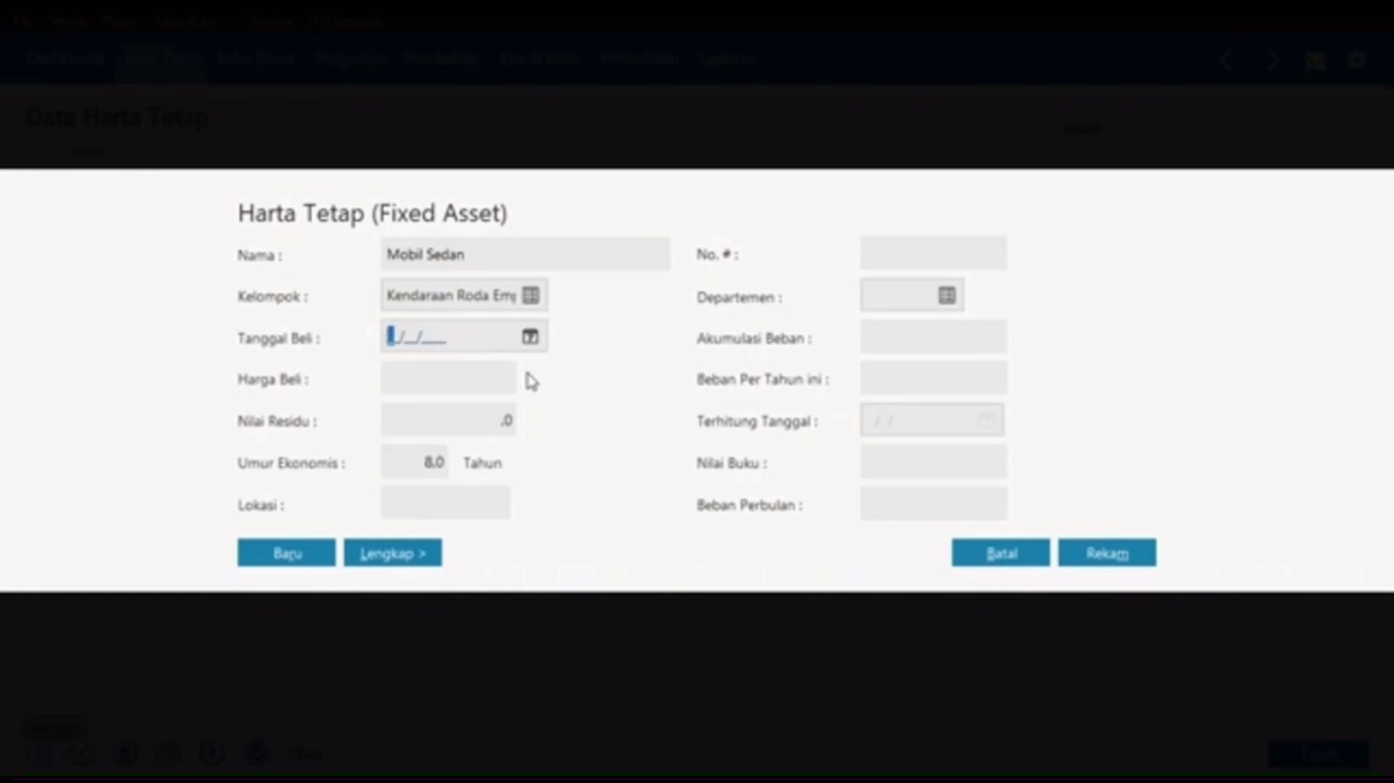
text(05/08/)
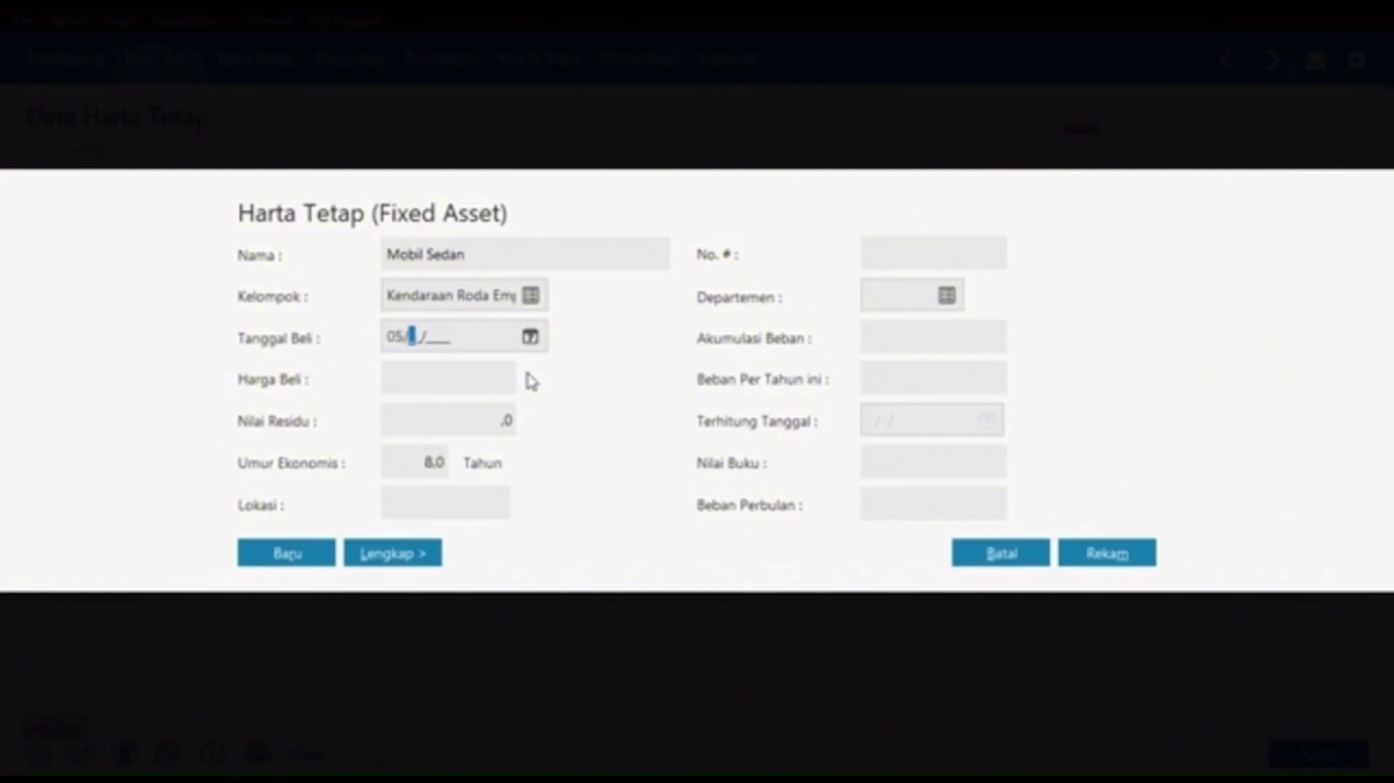
text(2020)
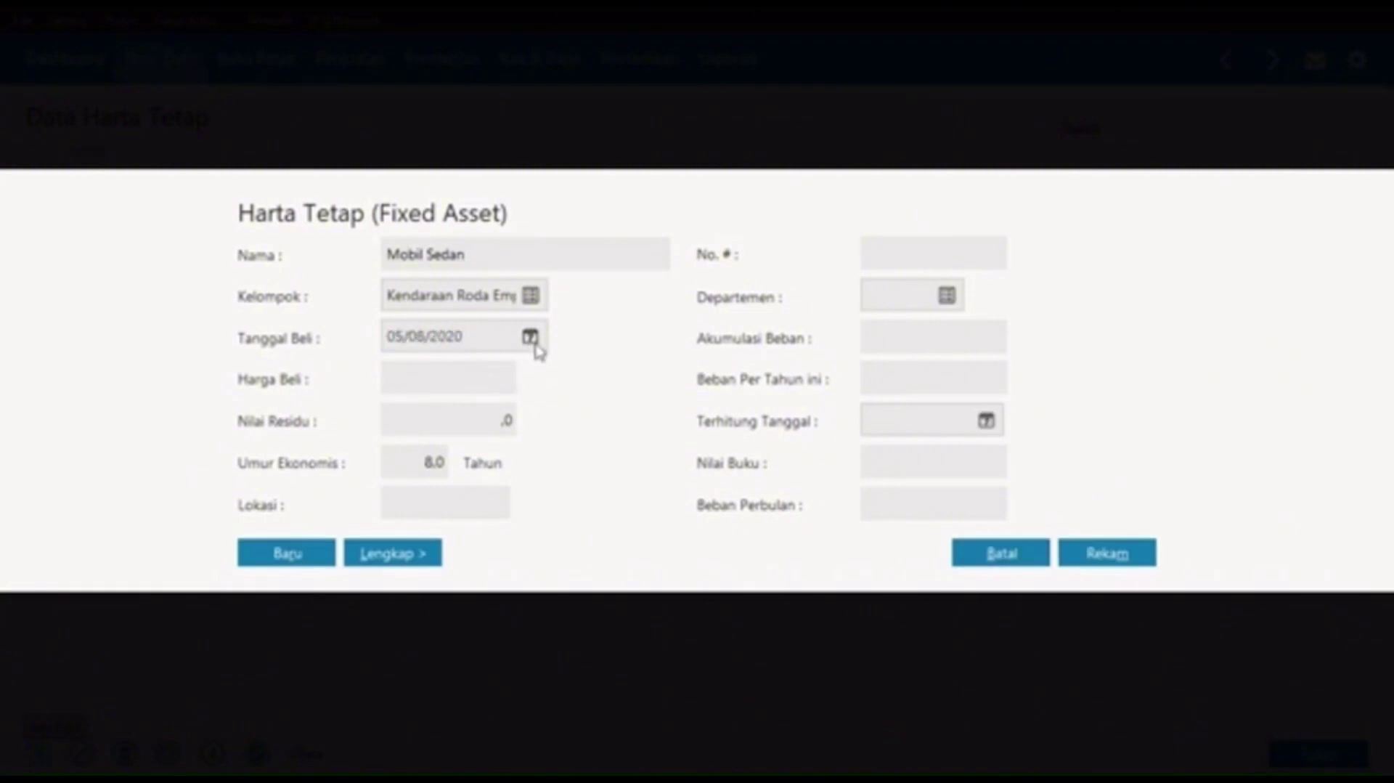
click(530, 337)
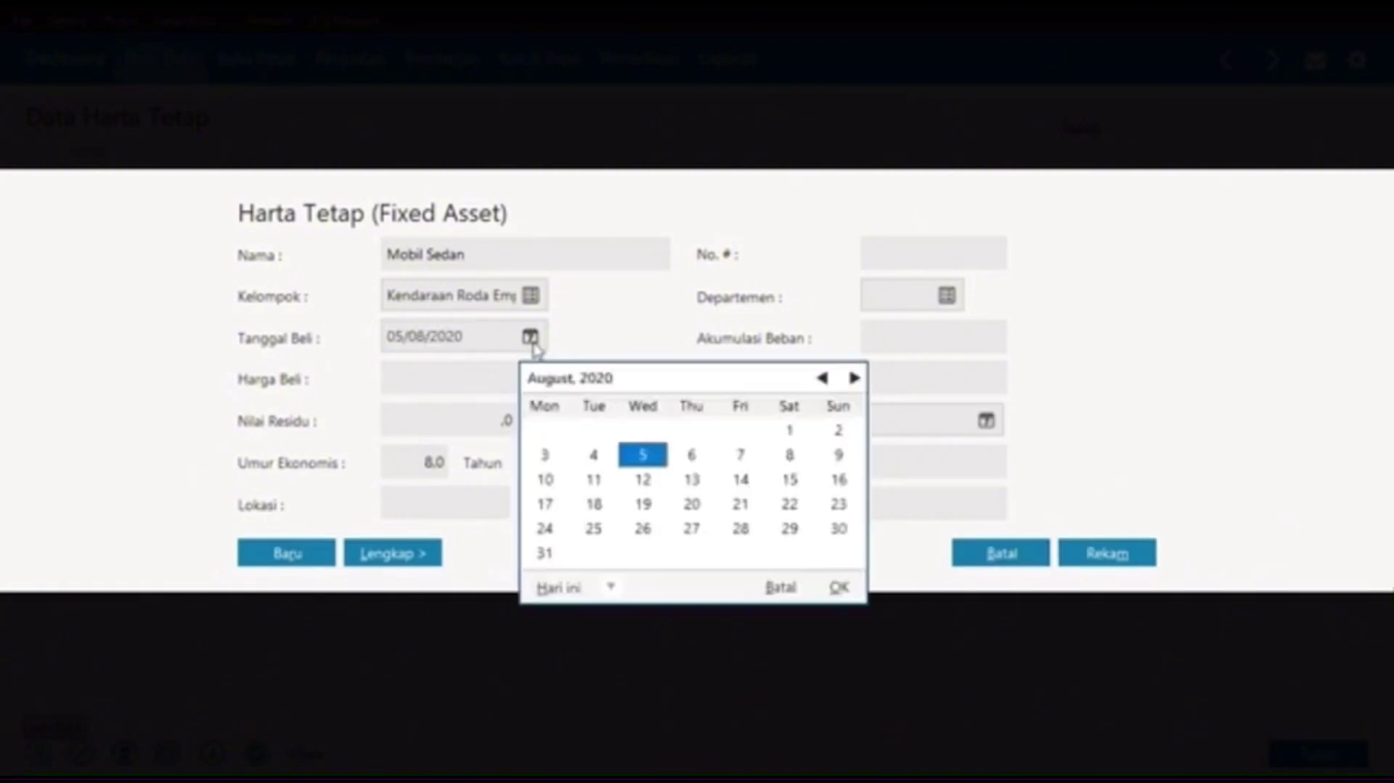
click(839, 591)
Step: Set price 60.000.000, residual 15.000.000, 10-year life, then save with automatic depreciation
click(453, 380)
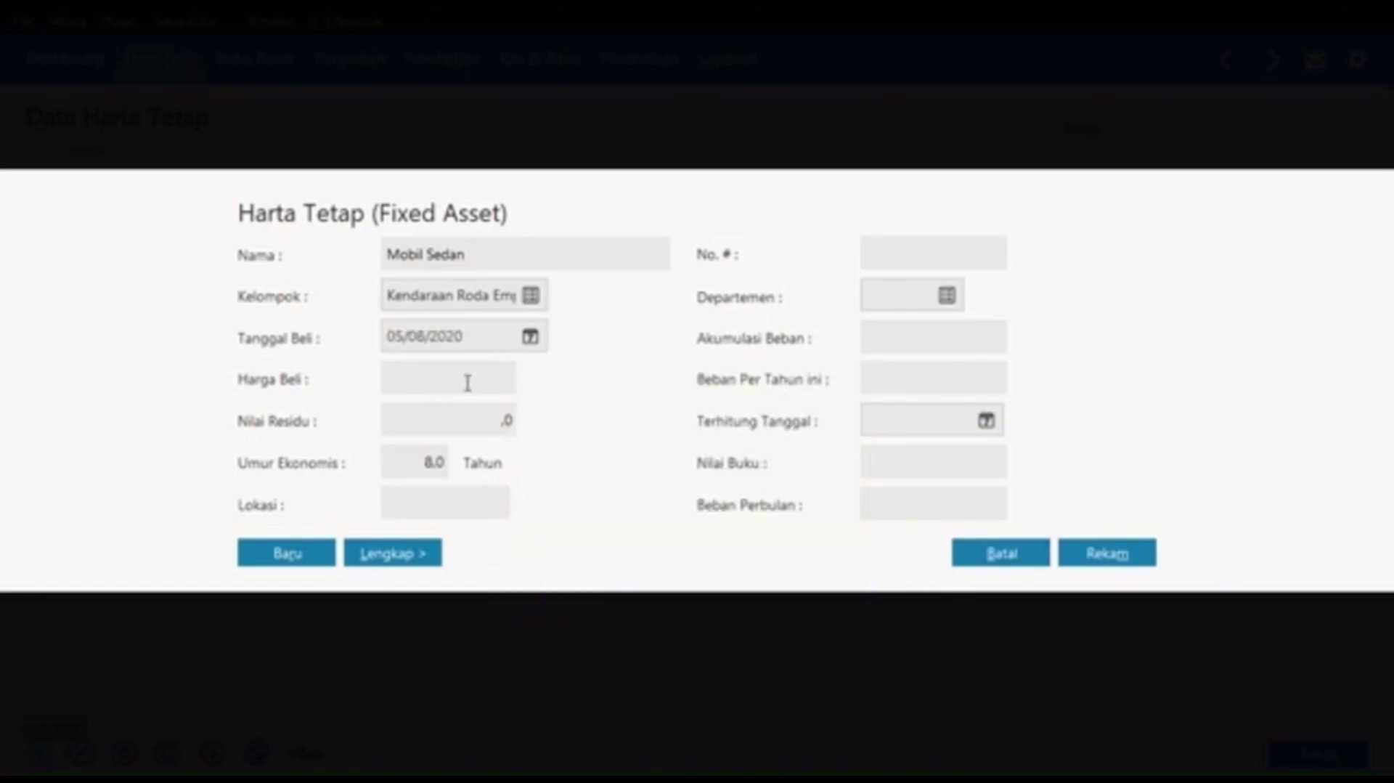
text(60.000.000)
key(Tab)
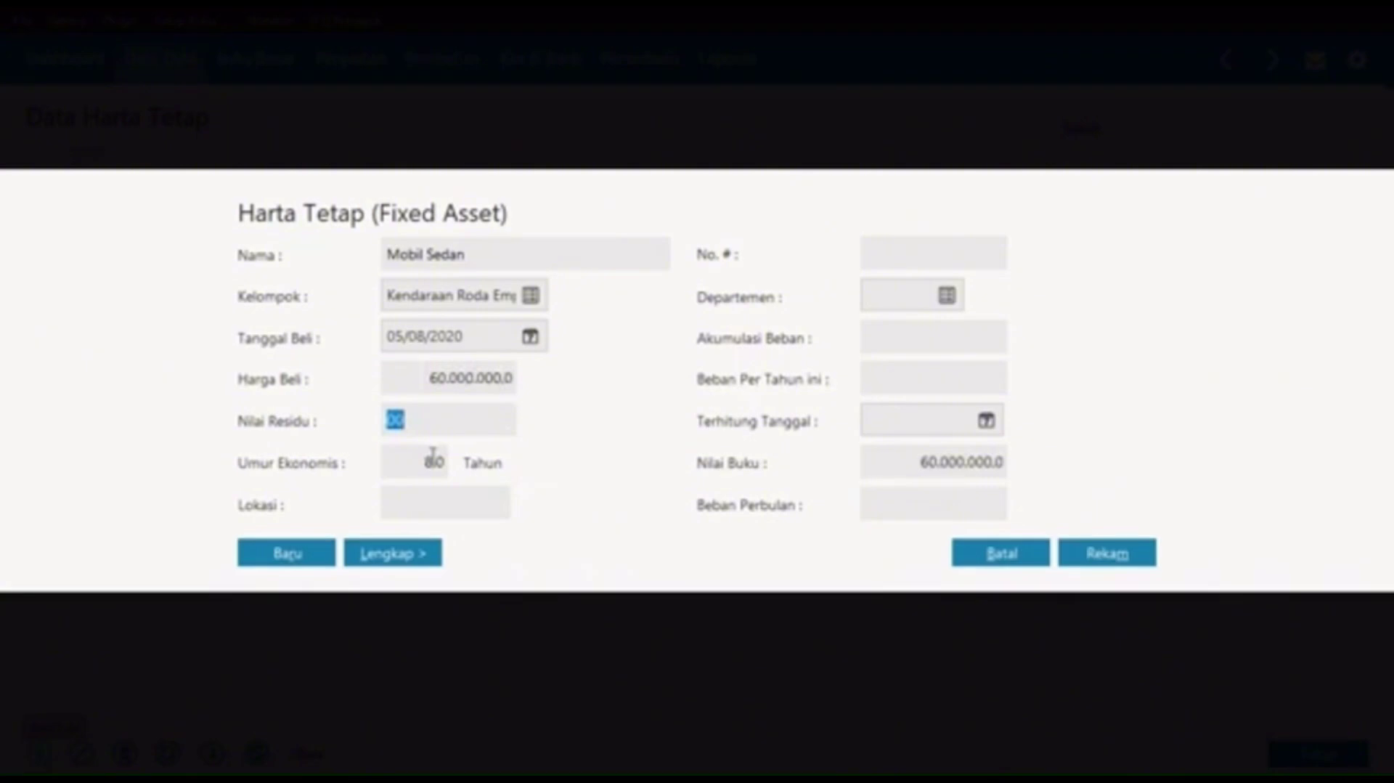
text(15.000.000)
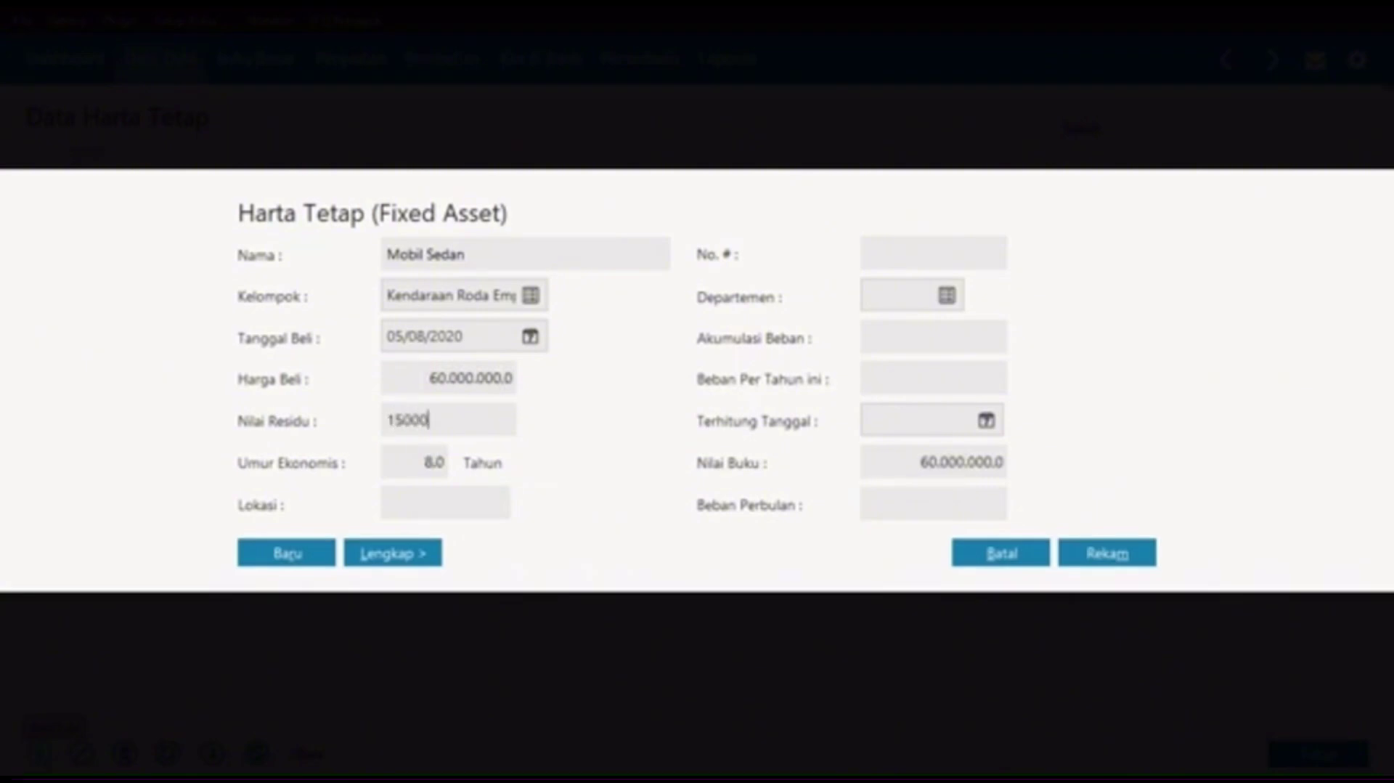
key(Tab)
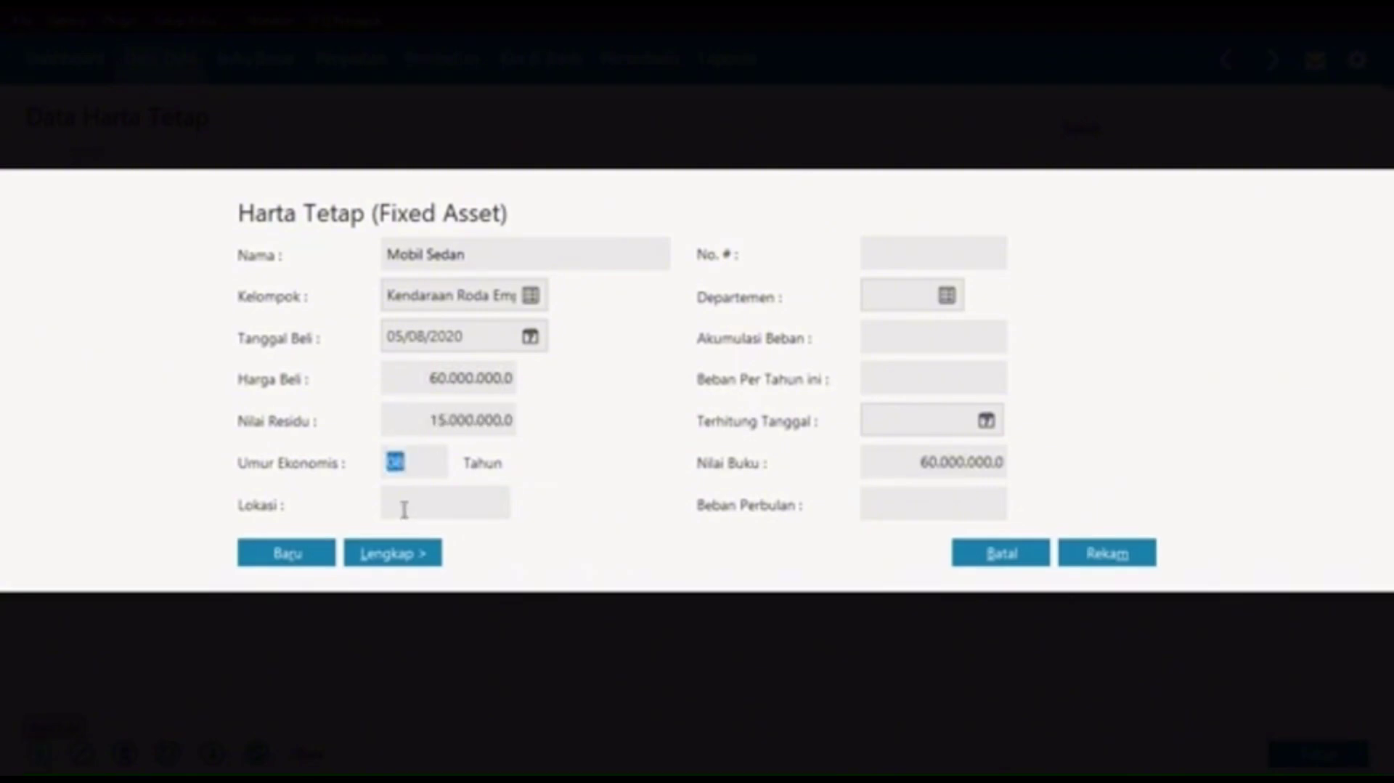
text(1)
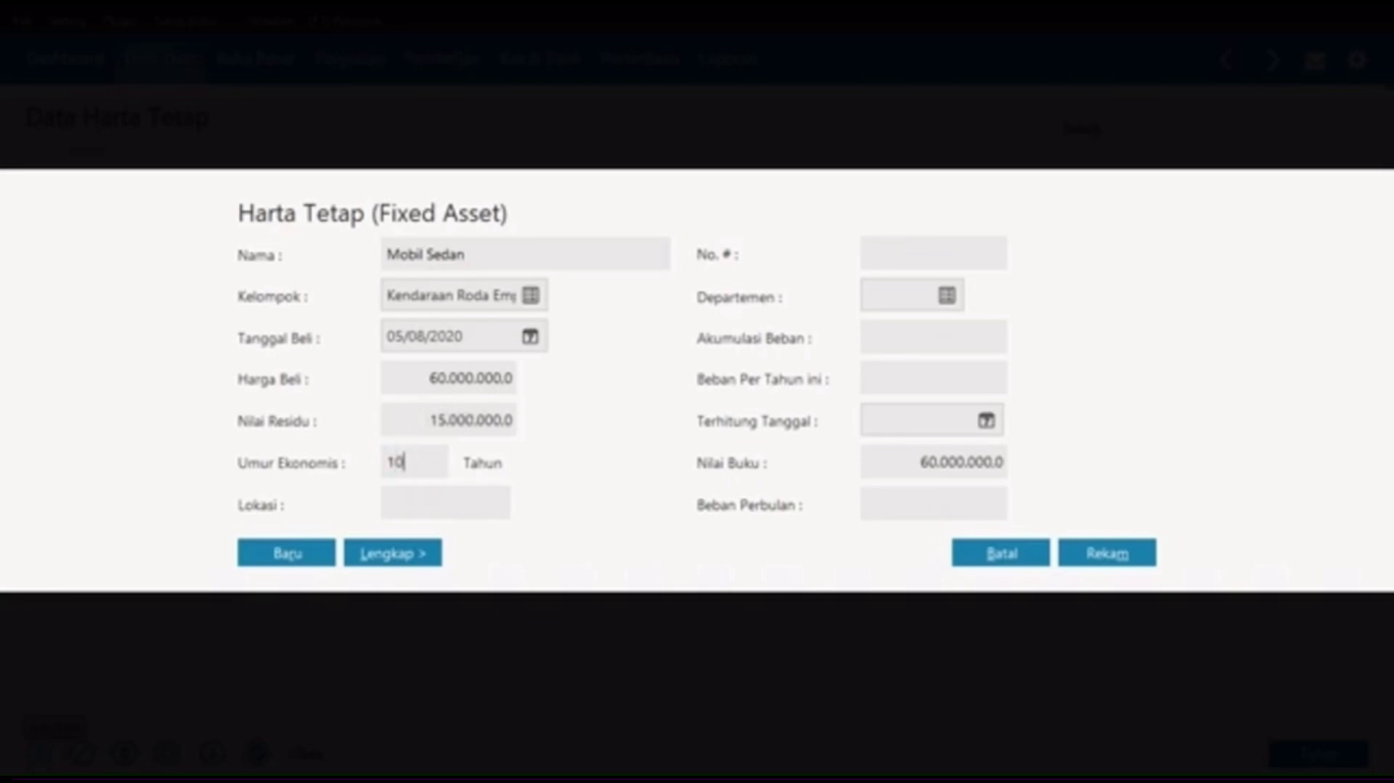
key(Tab)
click(321, 551)
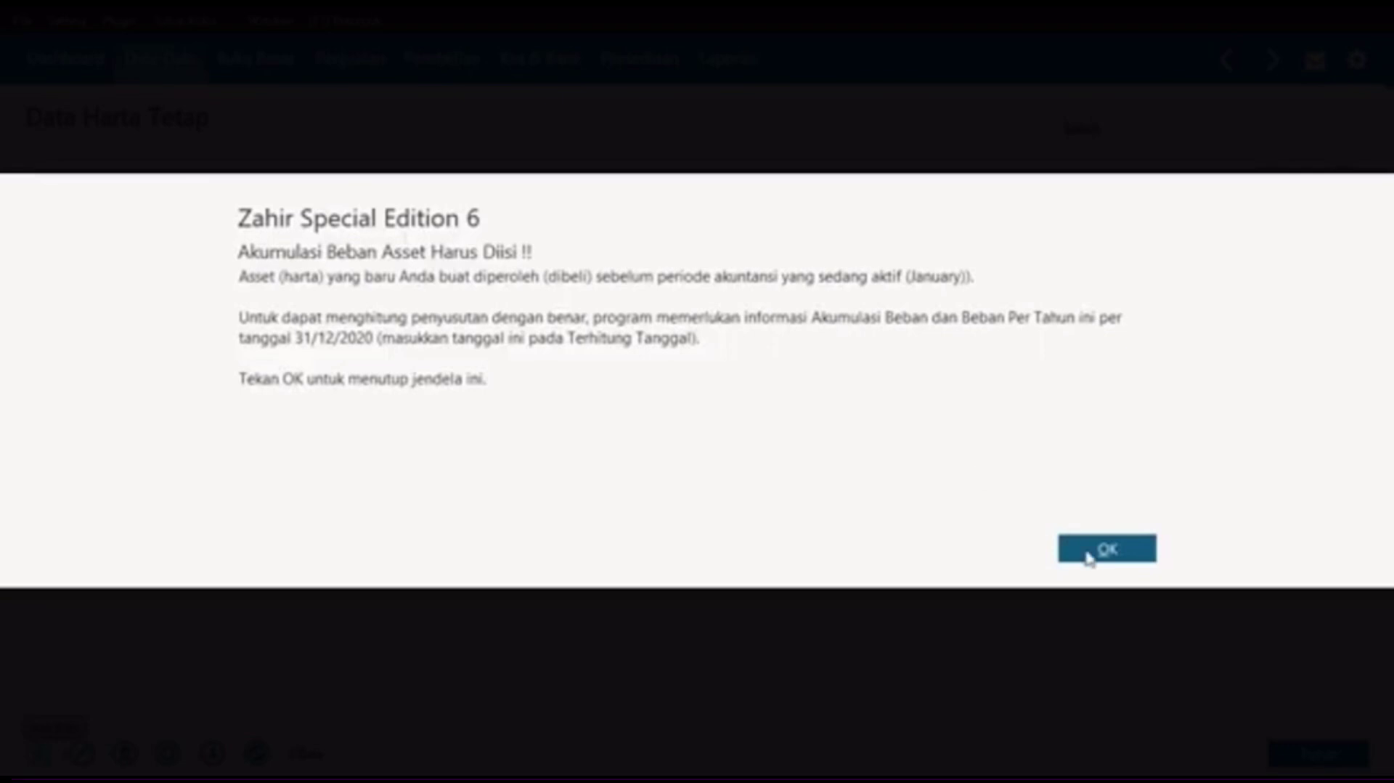
click(1087, 558)
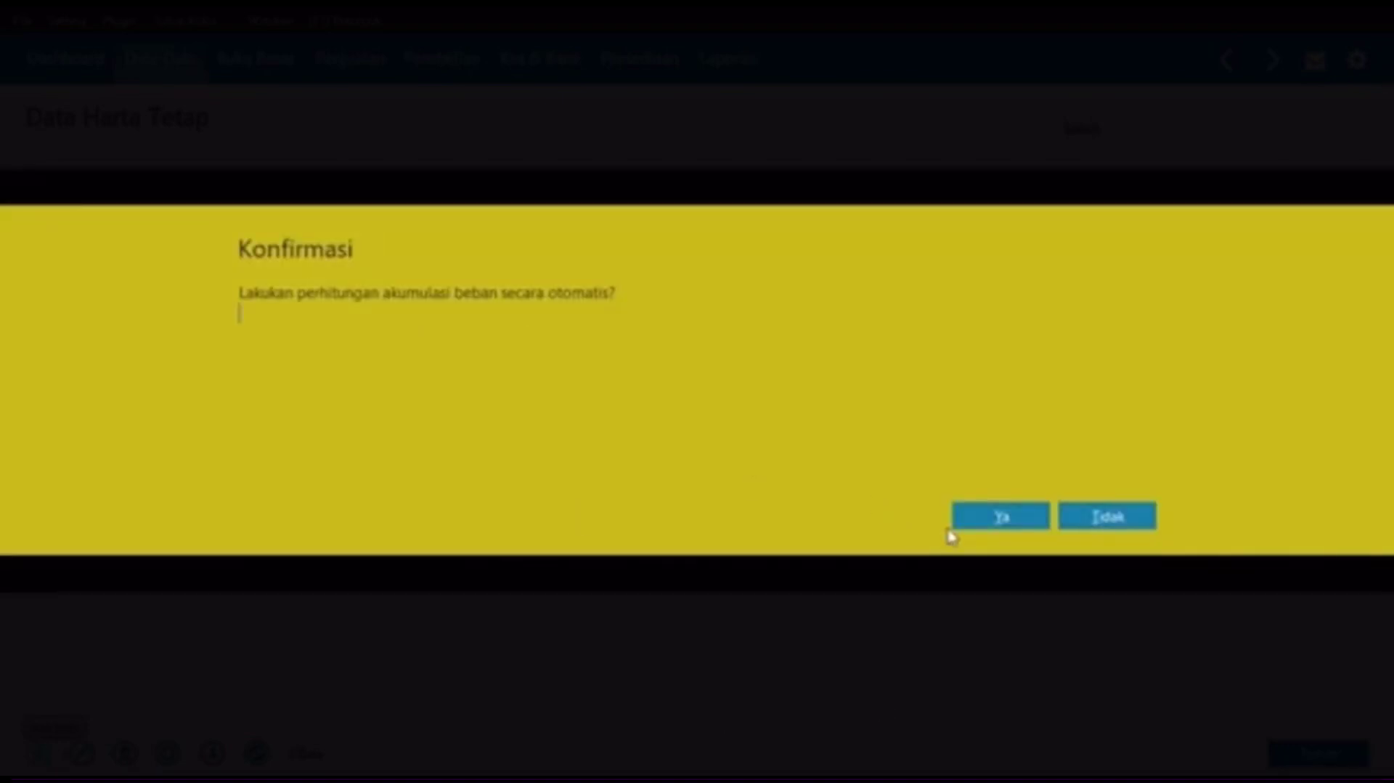
click(1004, 516)
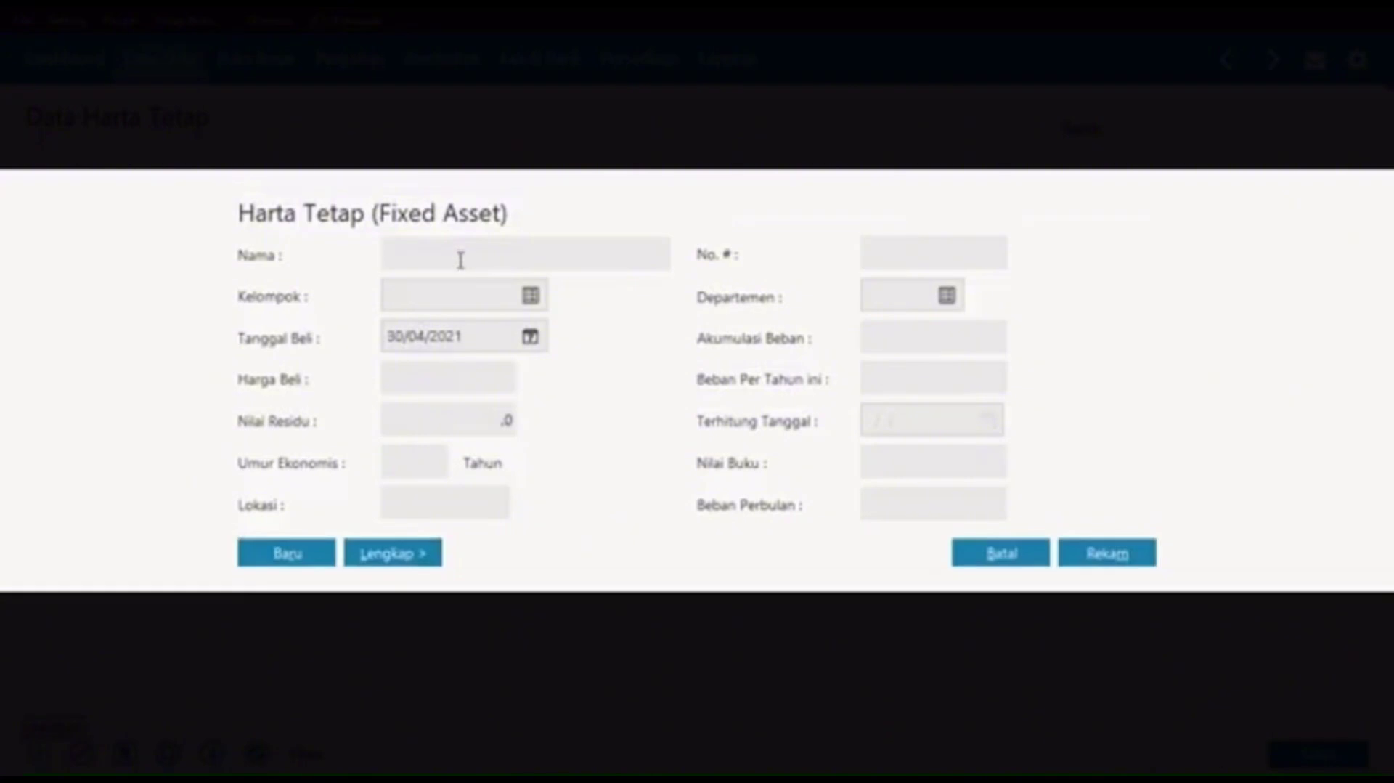
Step: Name the new asset Motor Revo and assign it to the Kendaraan Roda Dua group
click(460, 260)
text(Mo)
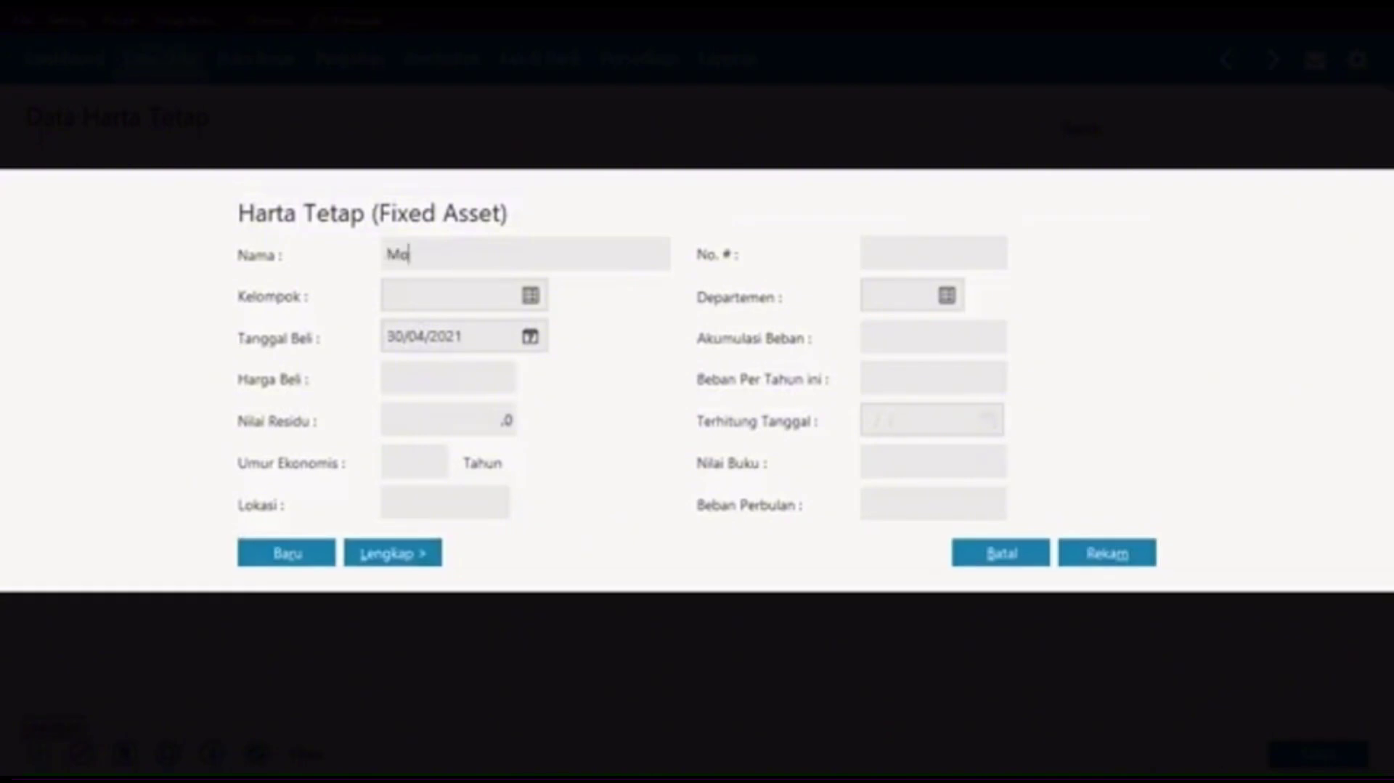
text(tor Revo)
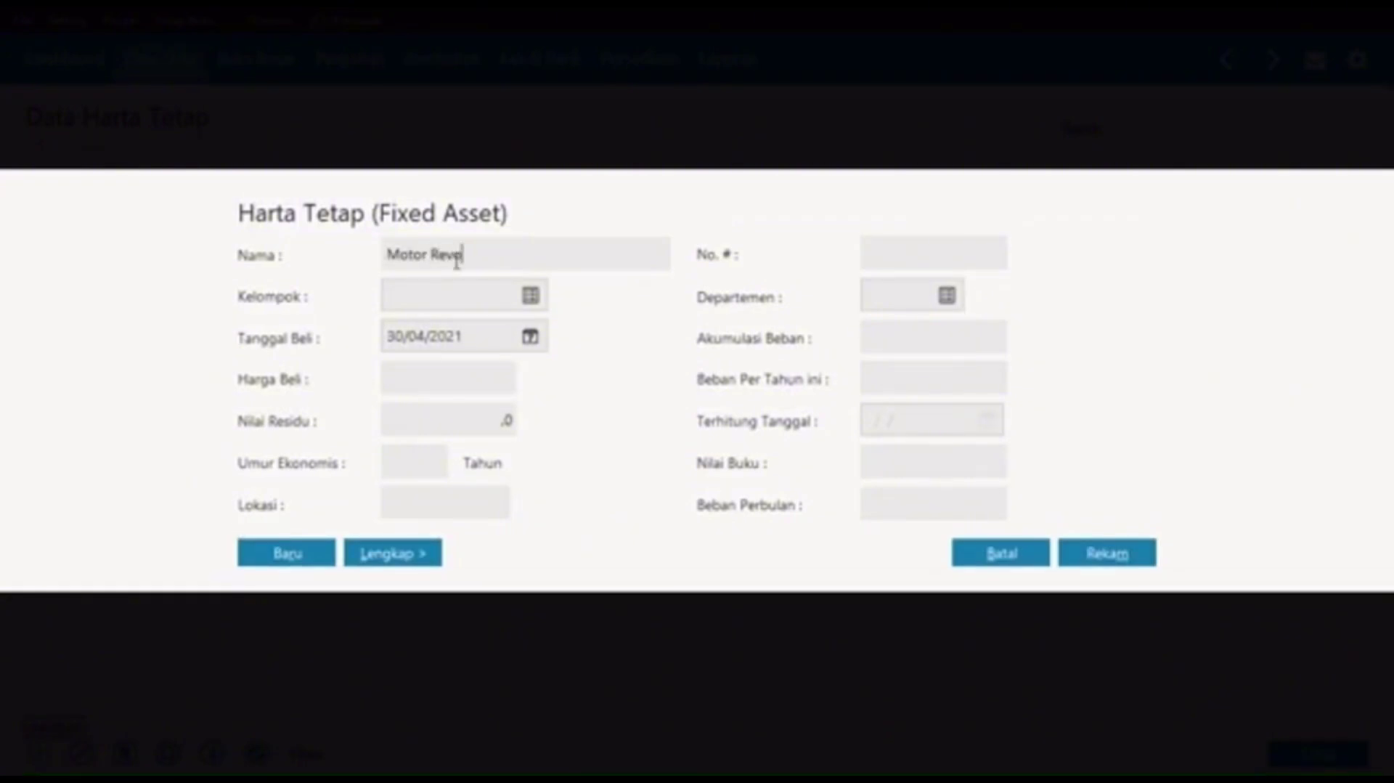
click(530, 296)
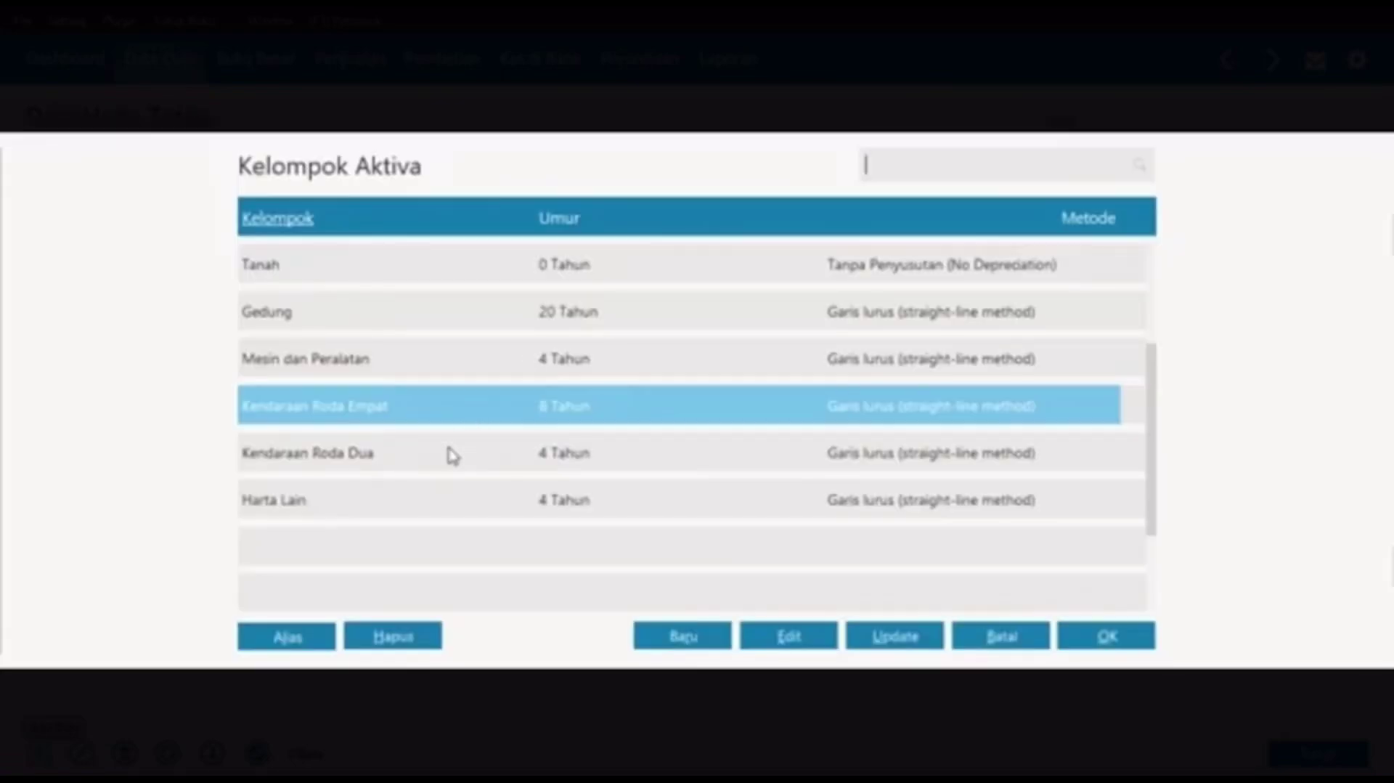
click(445, 455)
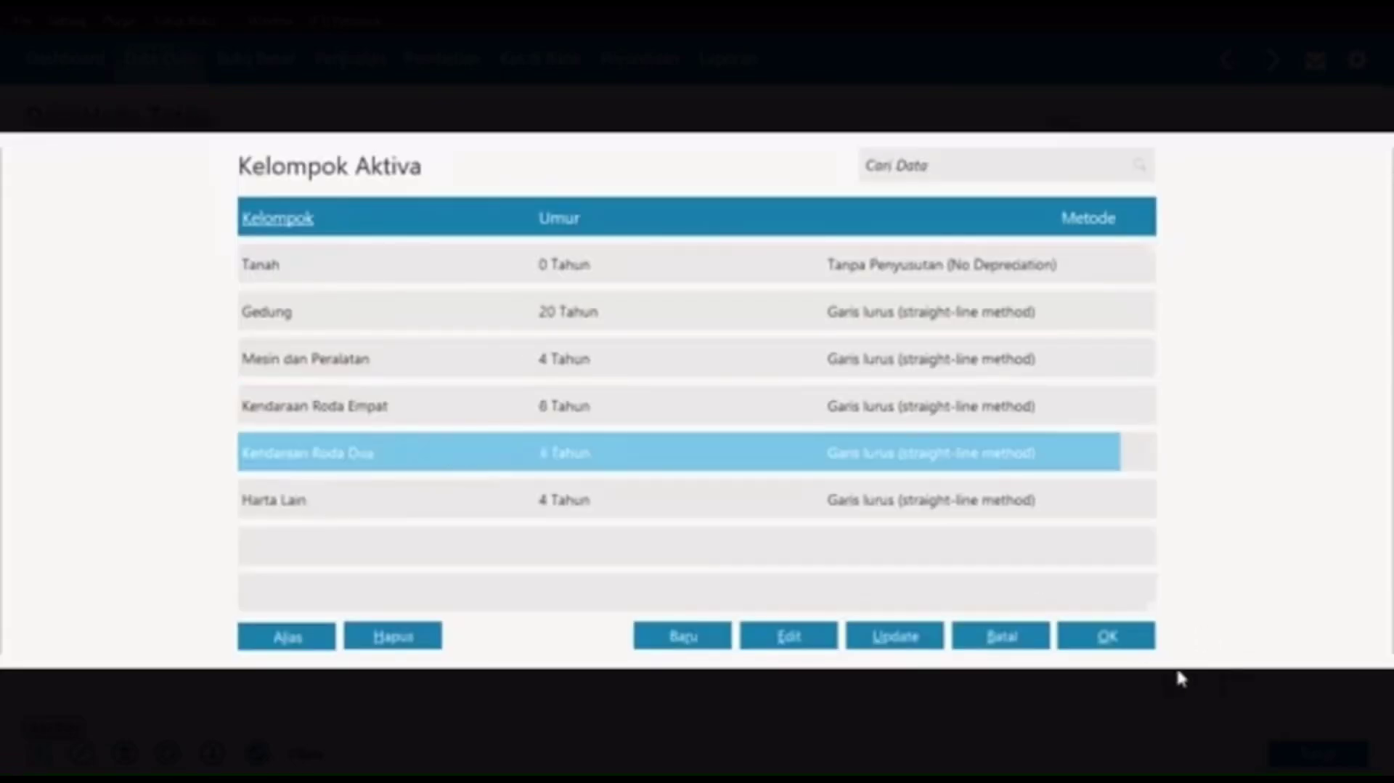
click(1134, 641)
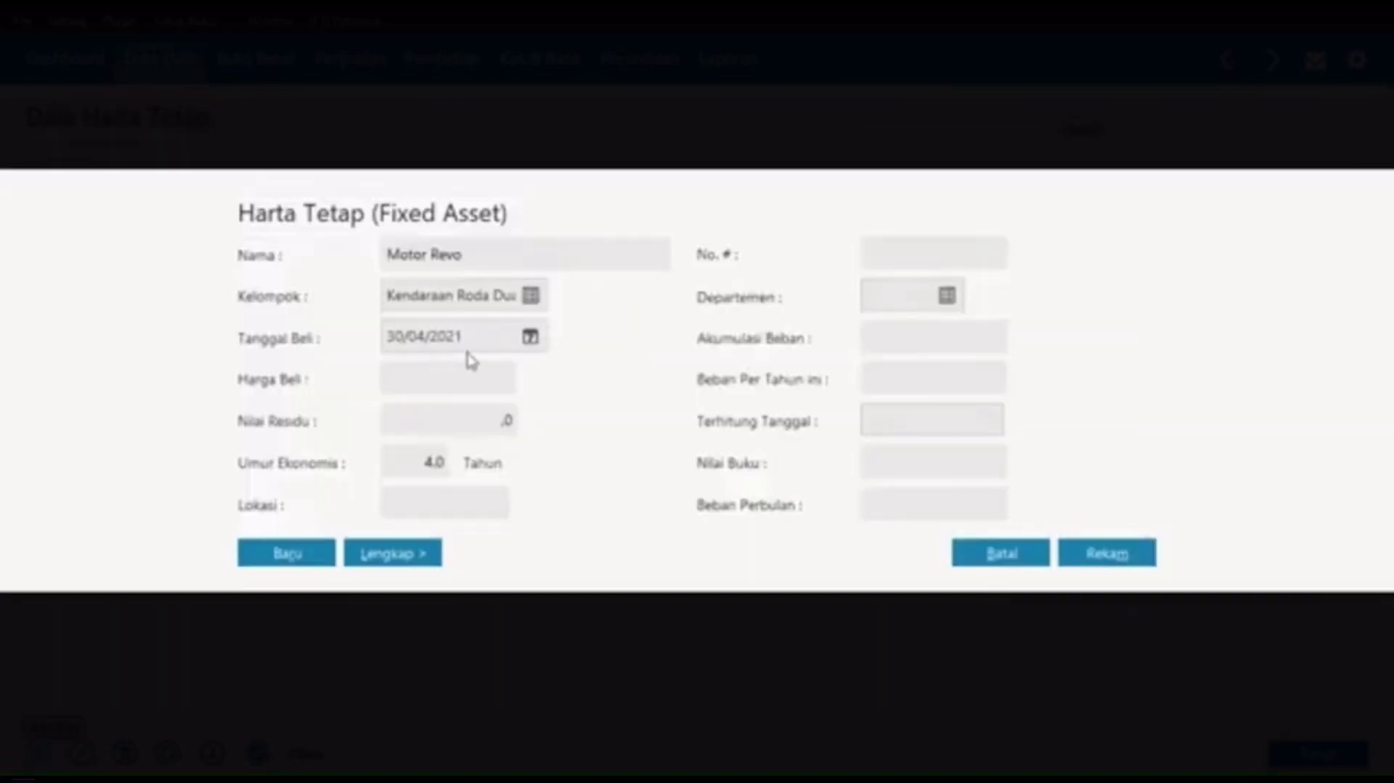
Step: Enter purchase date 02/11/2020, price 9.500.000, residual value 2.000.000 and an 8-year life
click(474, 340)
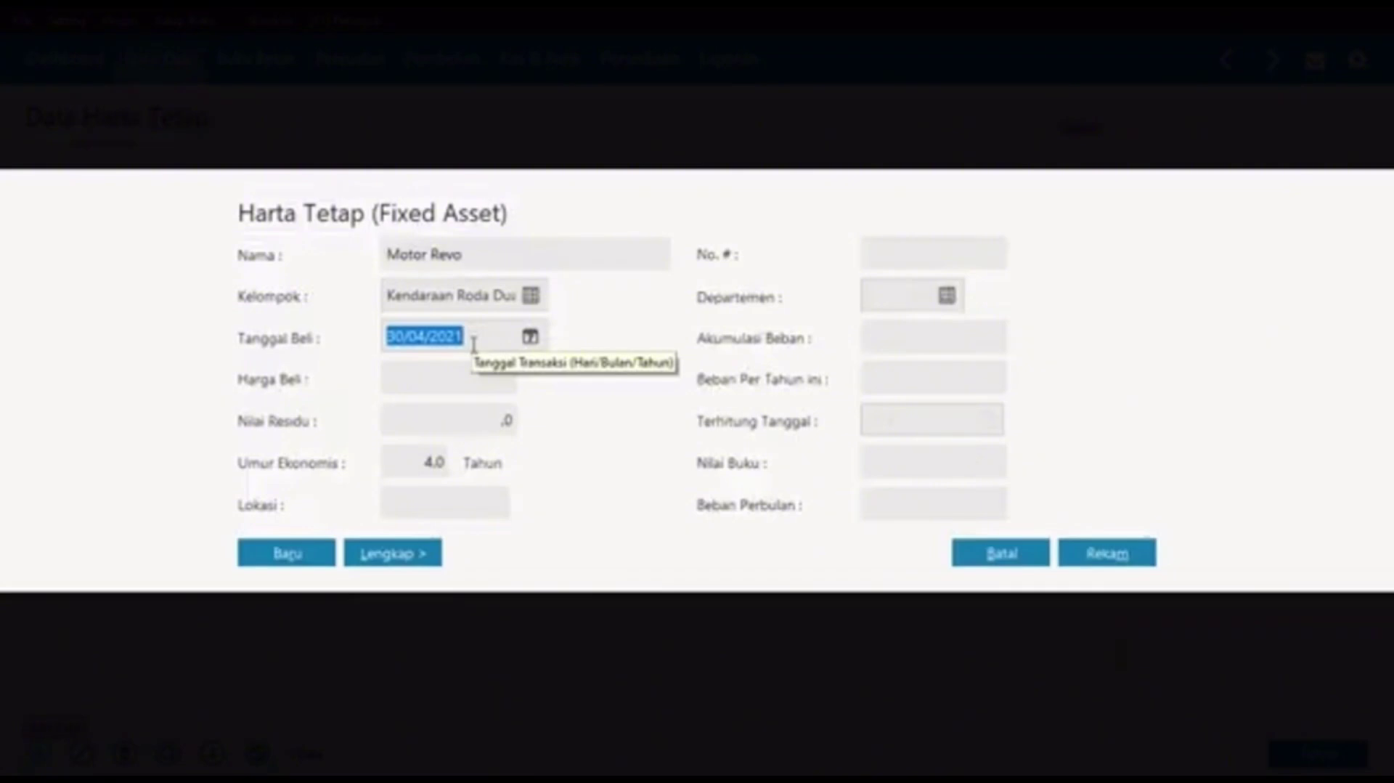
text(02/11/)
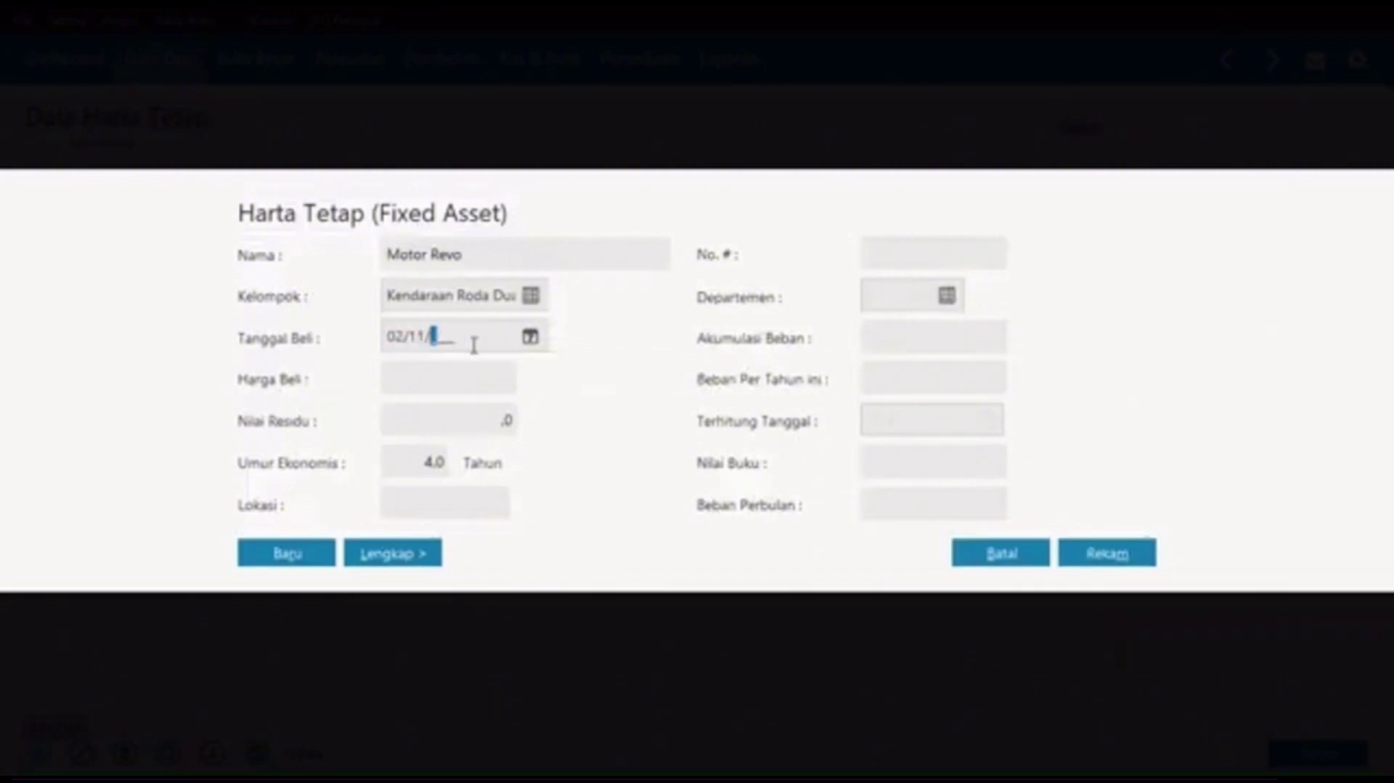
text(2020)
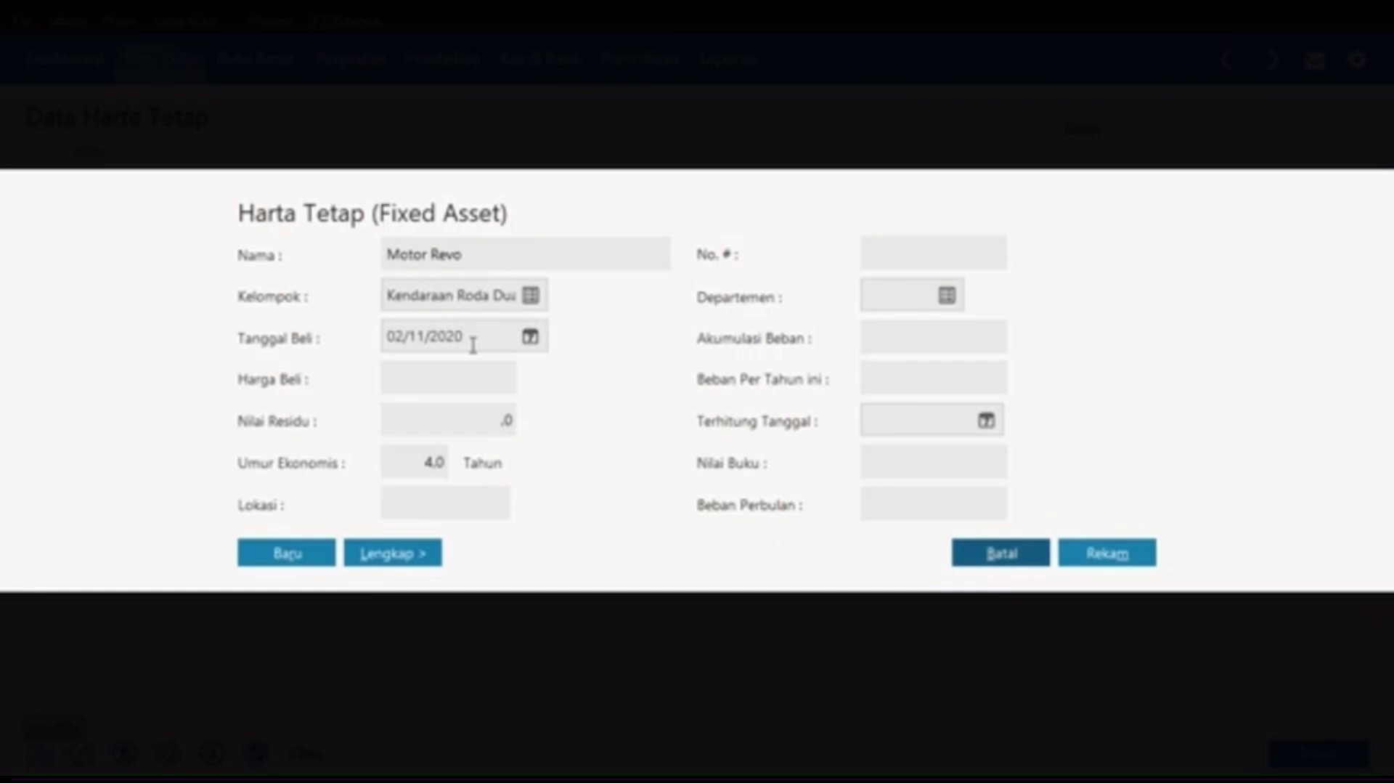
click(465, 370)
text(9)
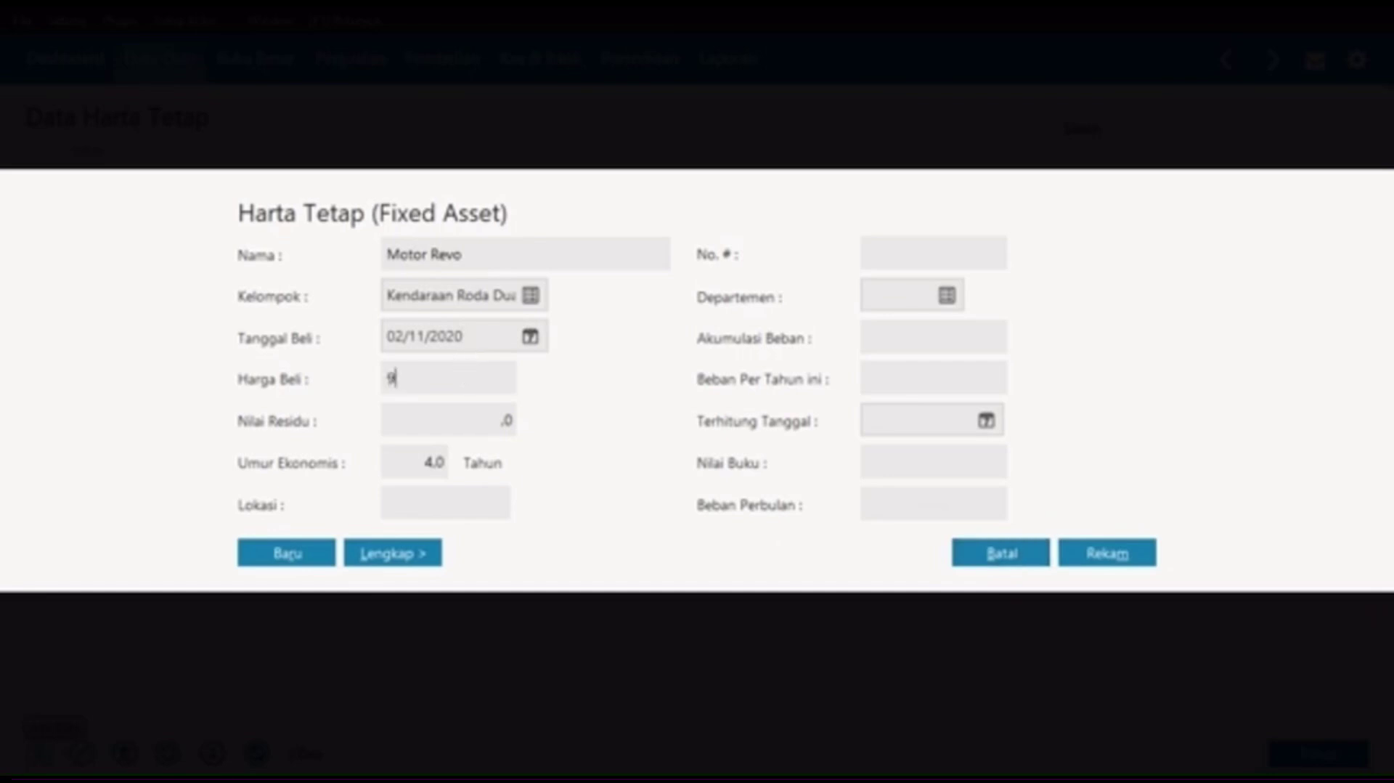
text(.500.0000)
key(Tab)
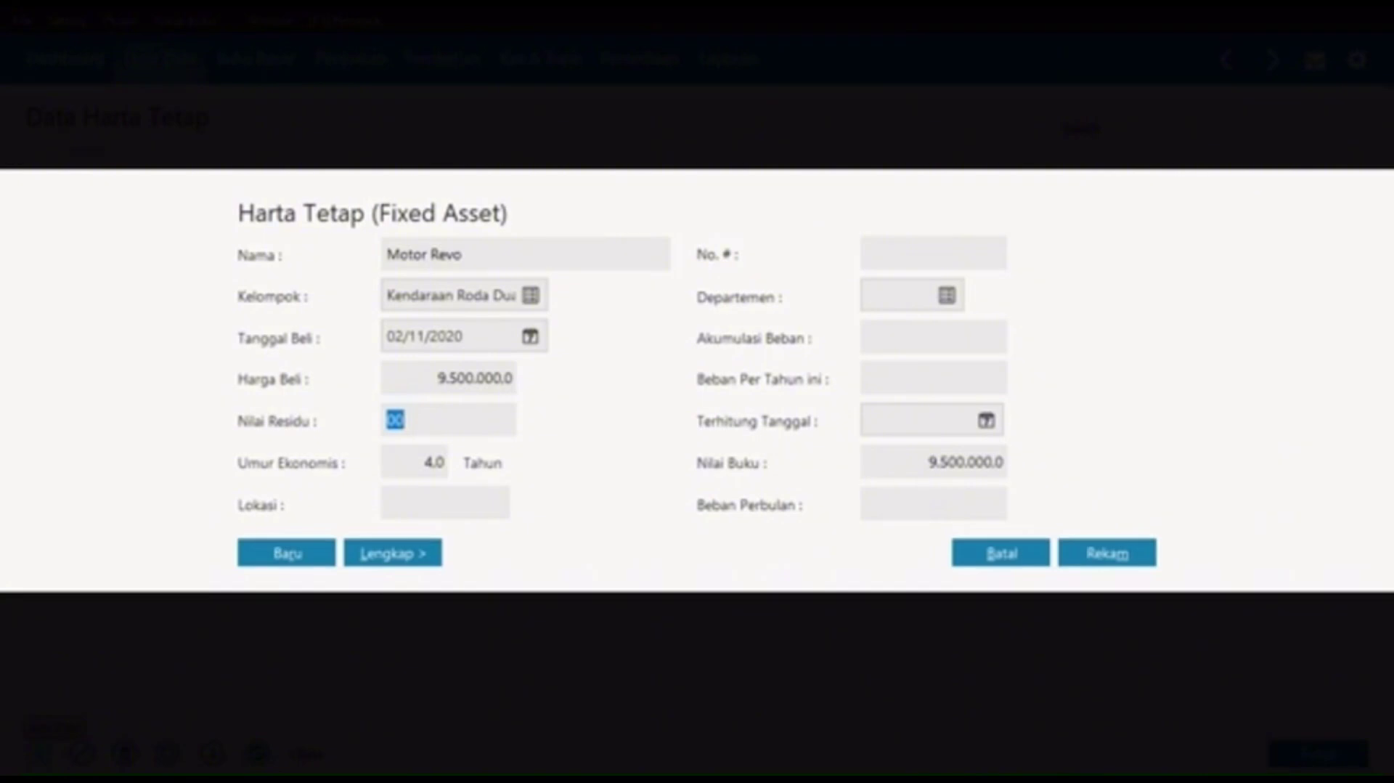
text(2.)
text(000)
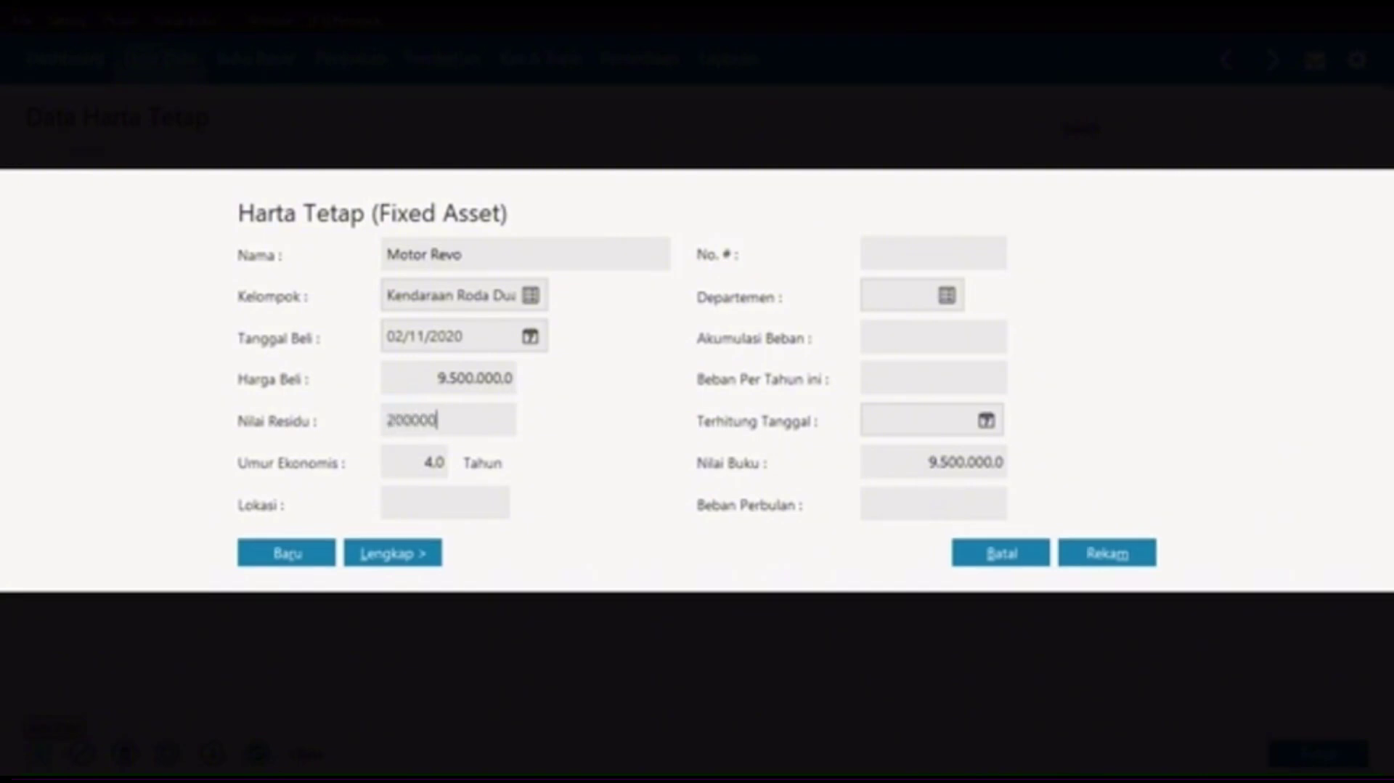
text(.000)
key(Tab)
text(8)
key(Tab)
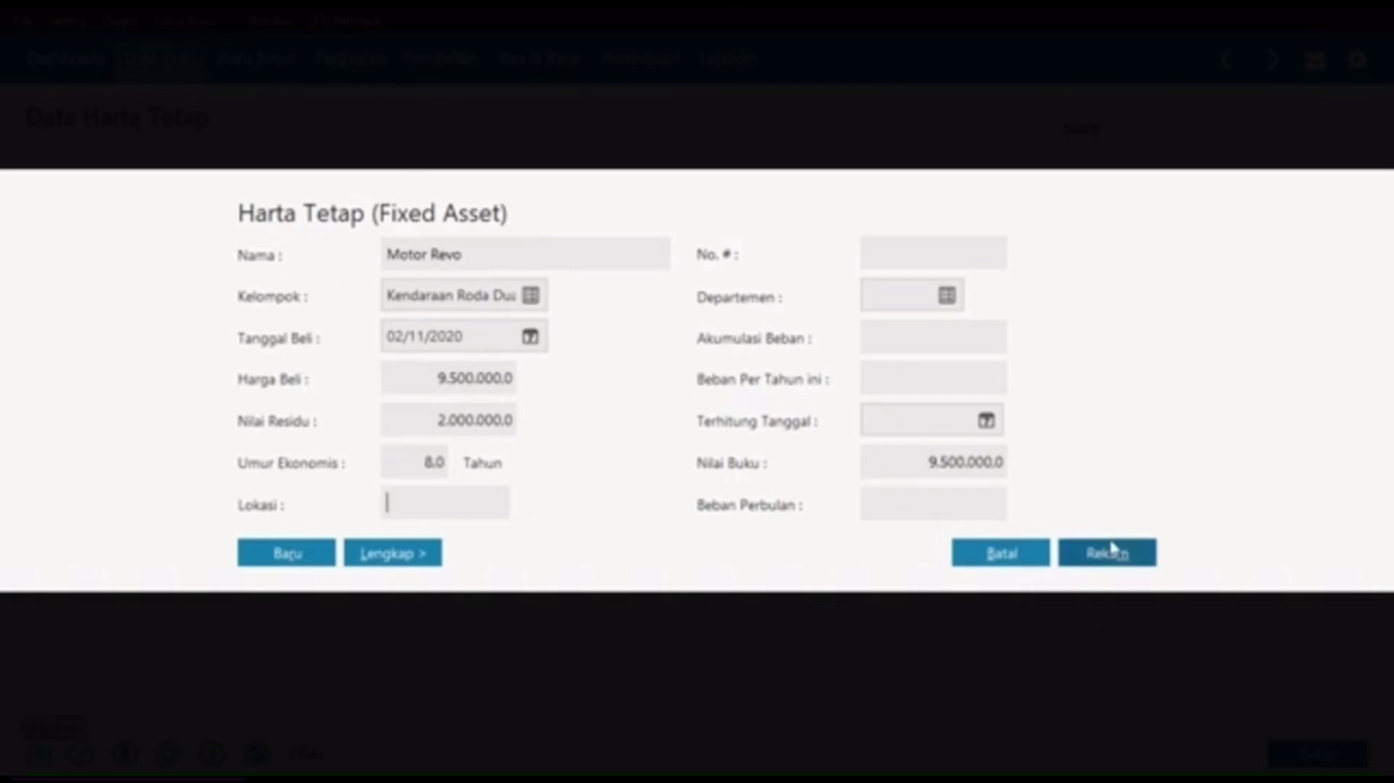
Step: Save the Motor Revo asset, accepting automatic accumulated depreciation calculation
click(1102, 555)
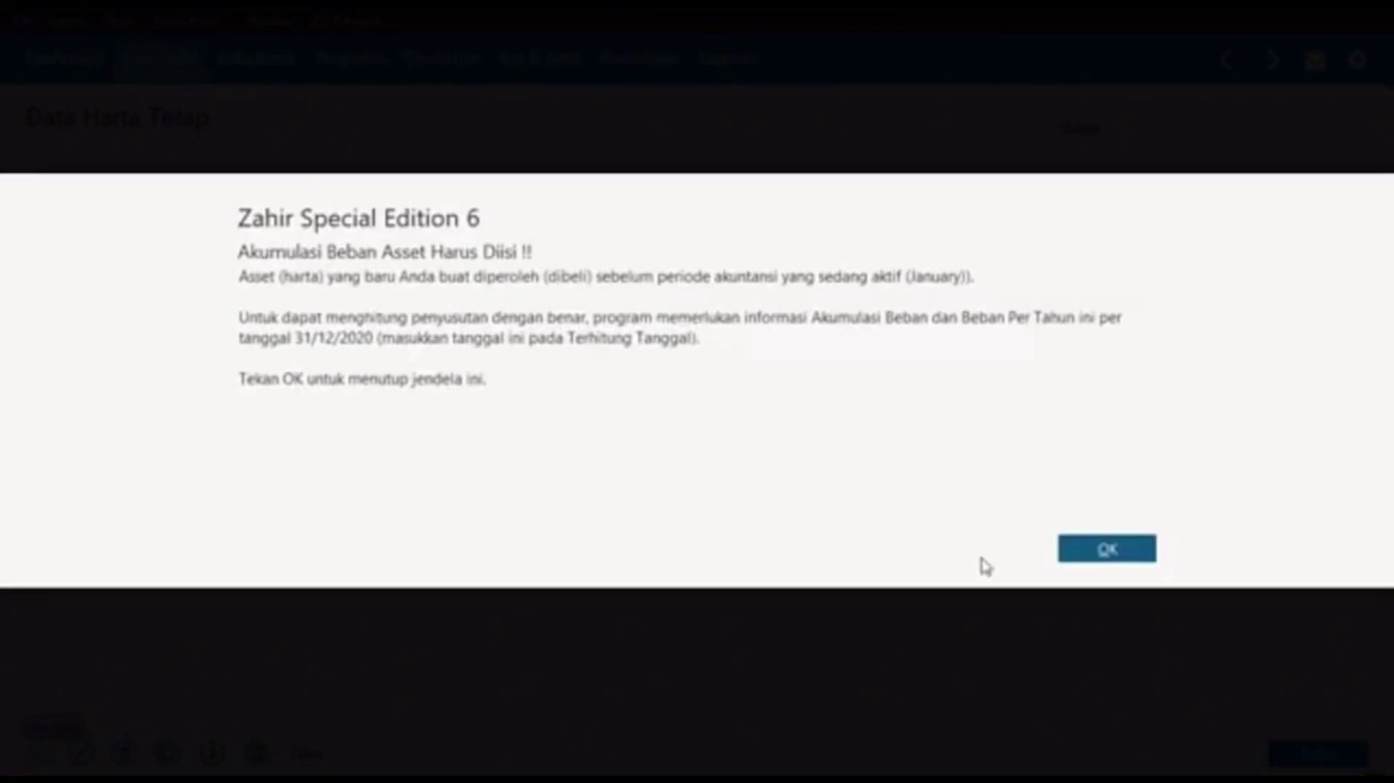
click(1106, 552)
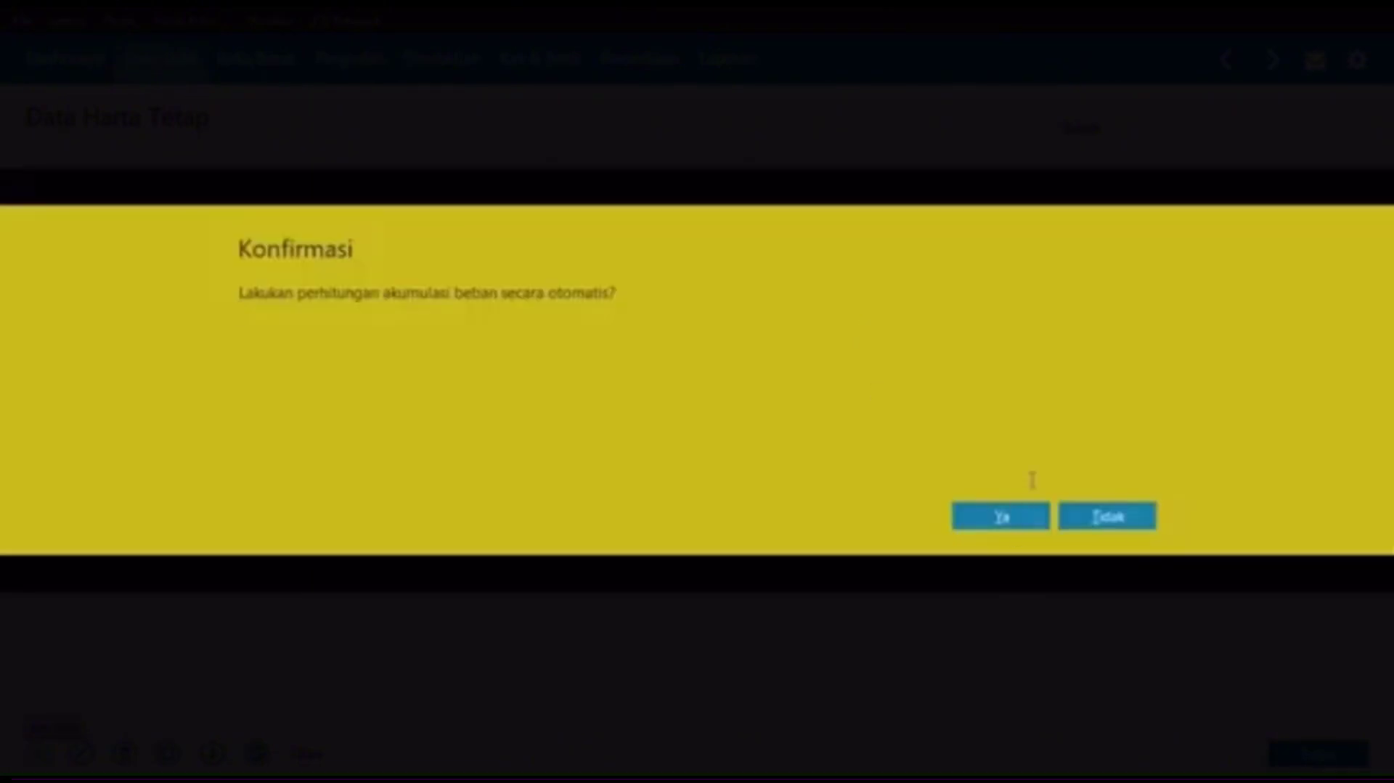
click(996, 514)
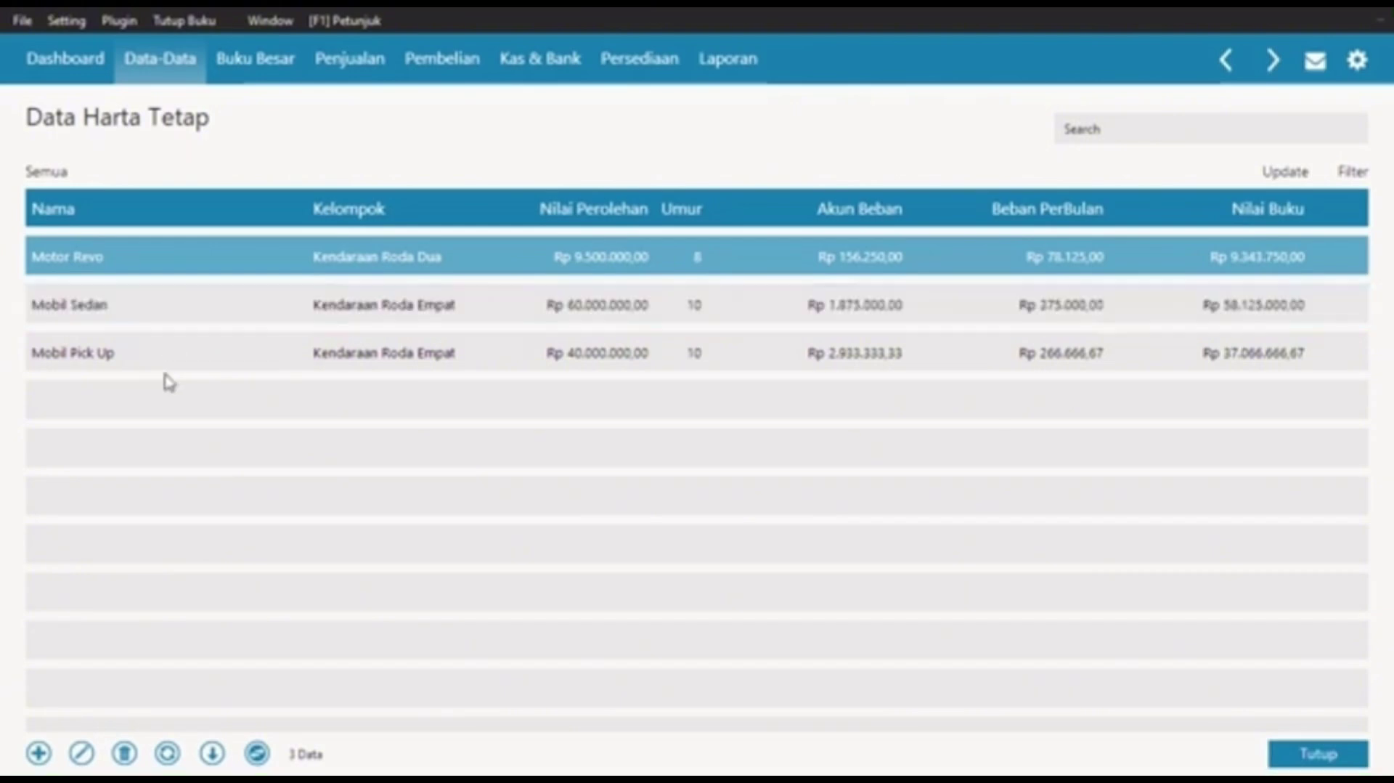
Step: Move between the Mobil Sedan and Motor Revo rows in the Data Harta Tetap list
key(Down)
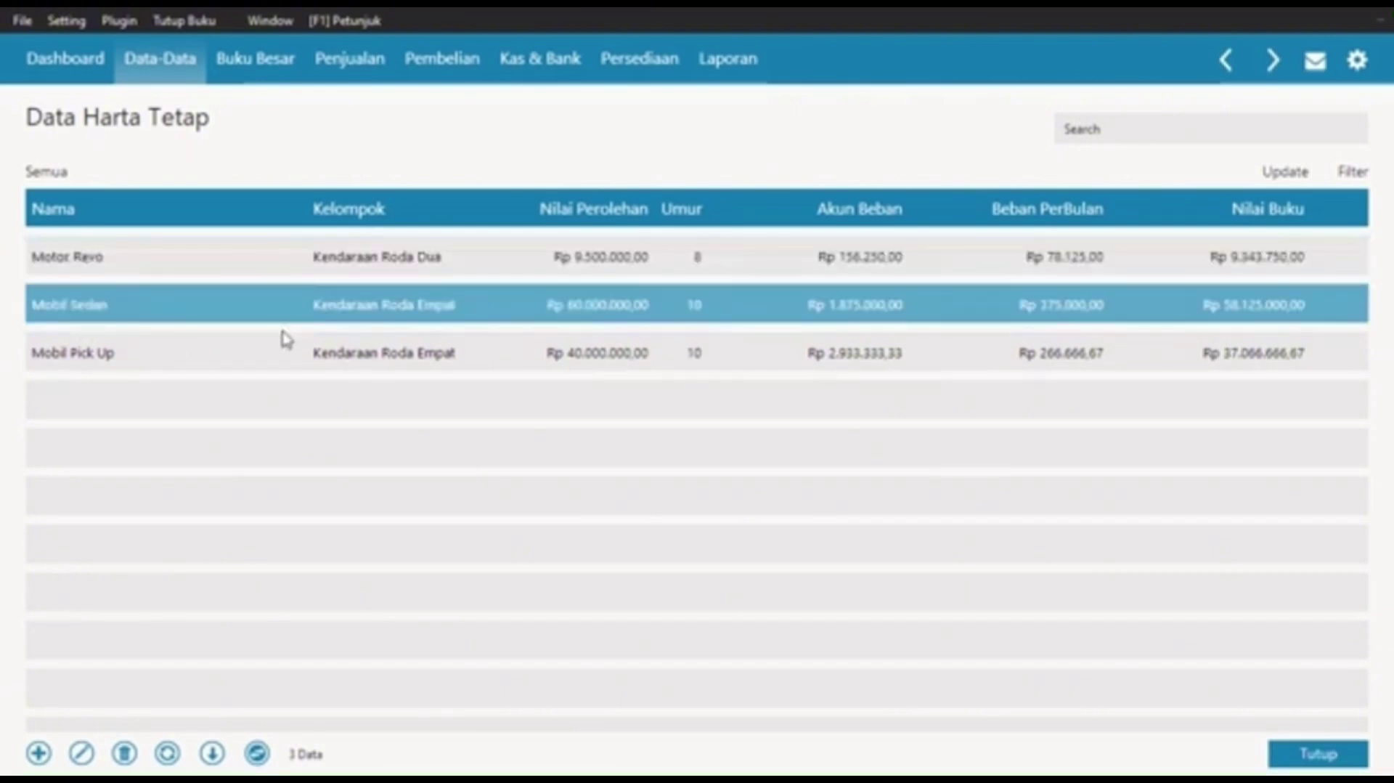
key(Up)
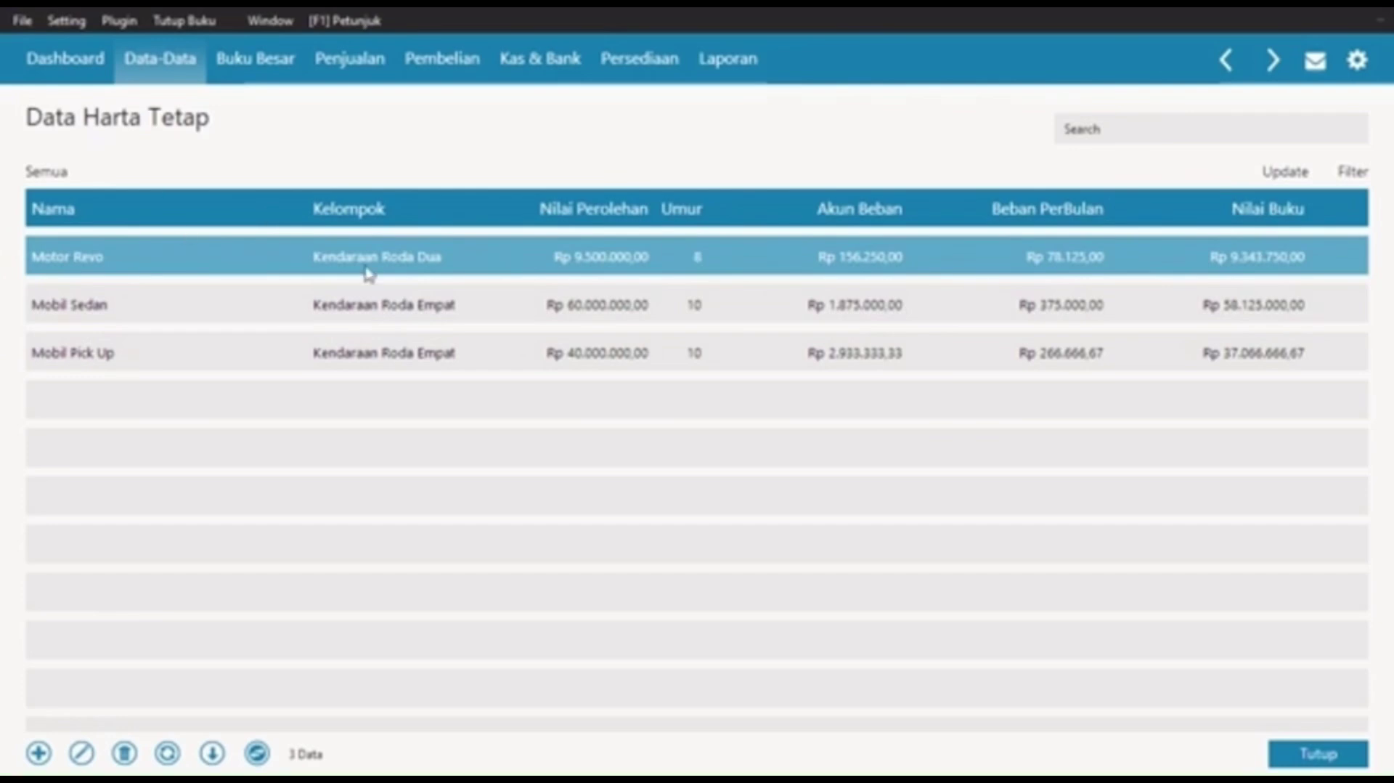
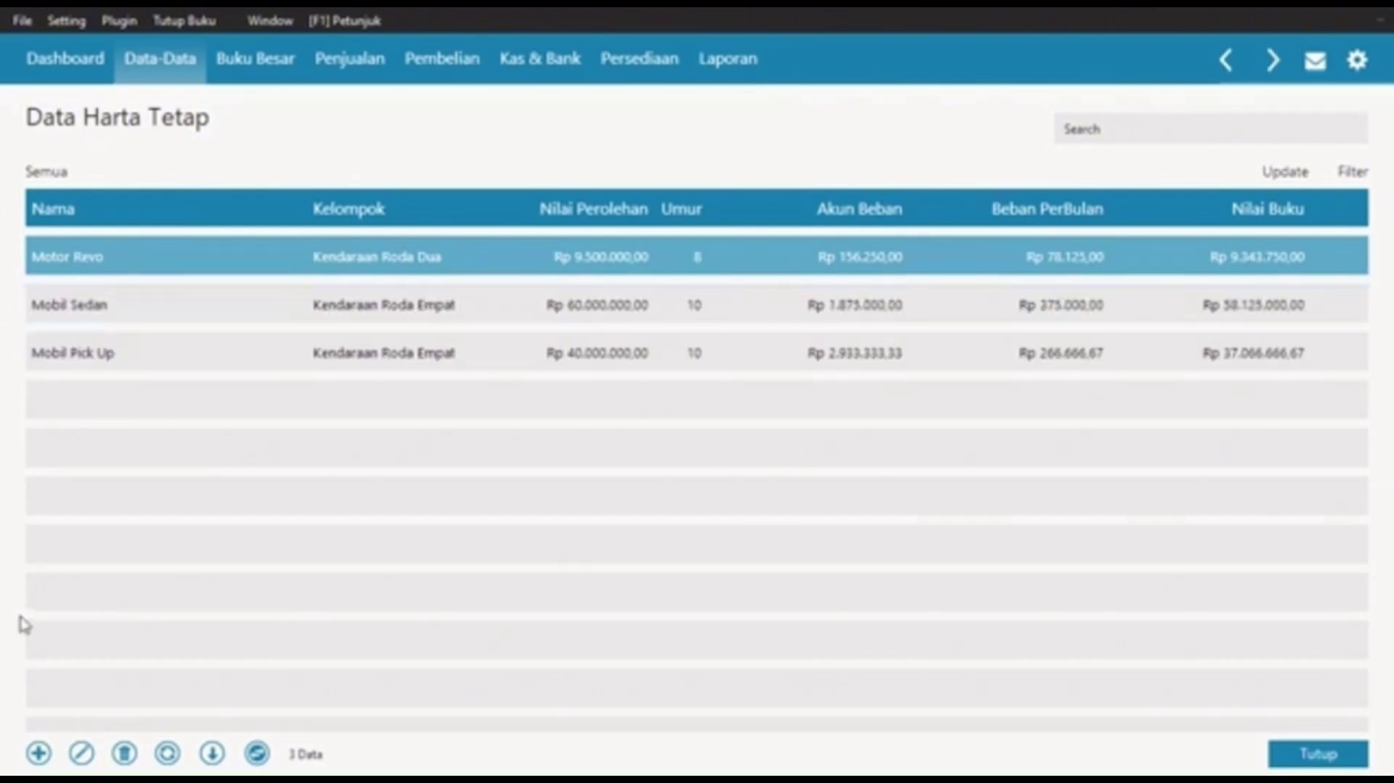
Step: Start a new fixed asset named AC in the Mesin dan Peralatan group
click(37, 755)
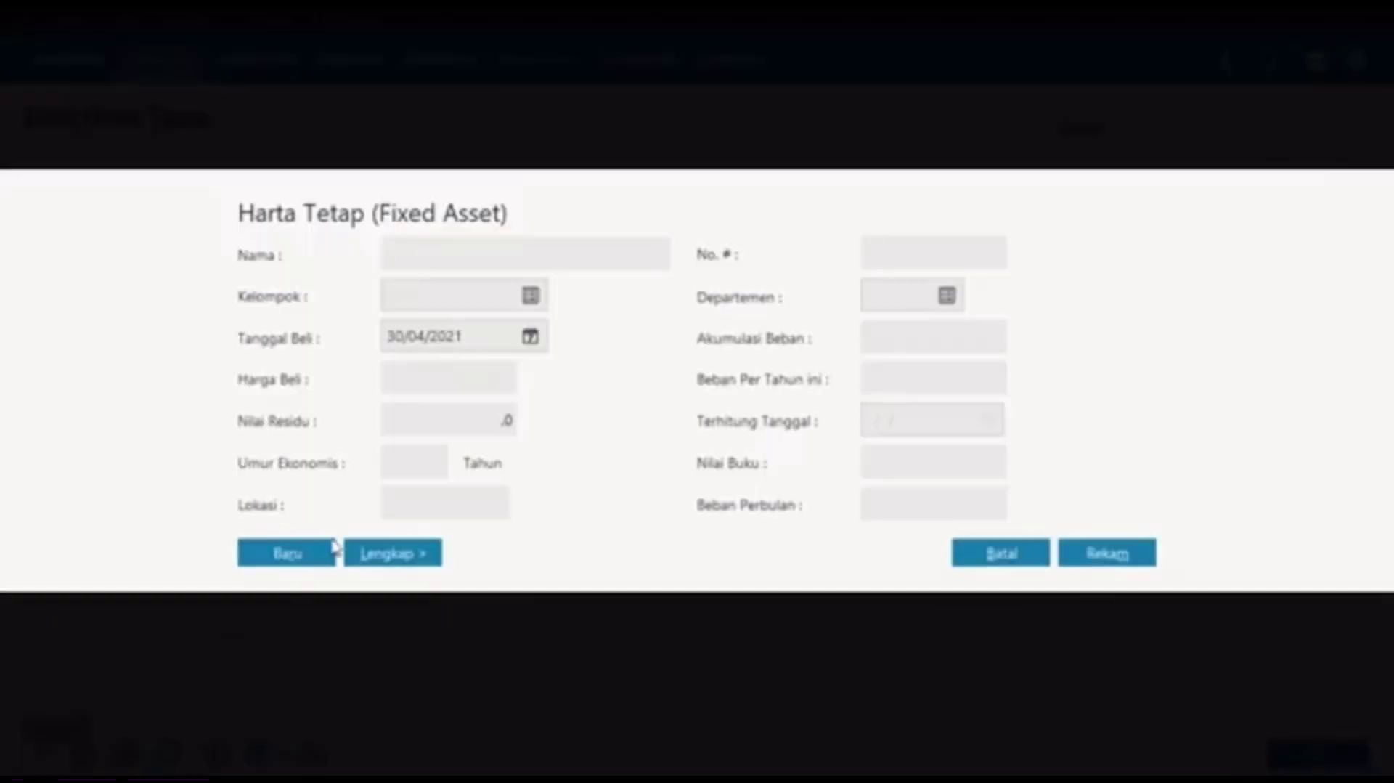
text(AC)
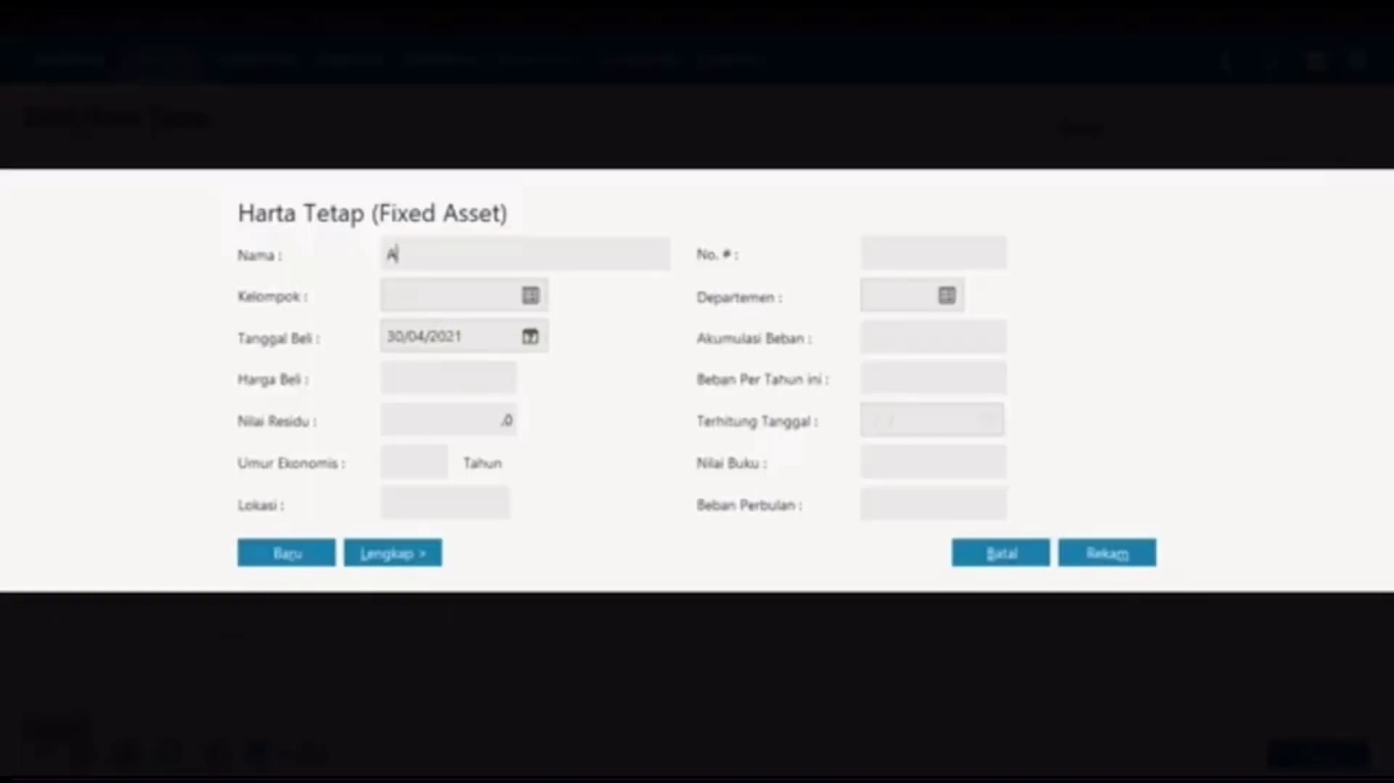
key(Tab)
click(529, 298)
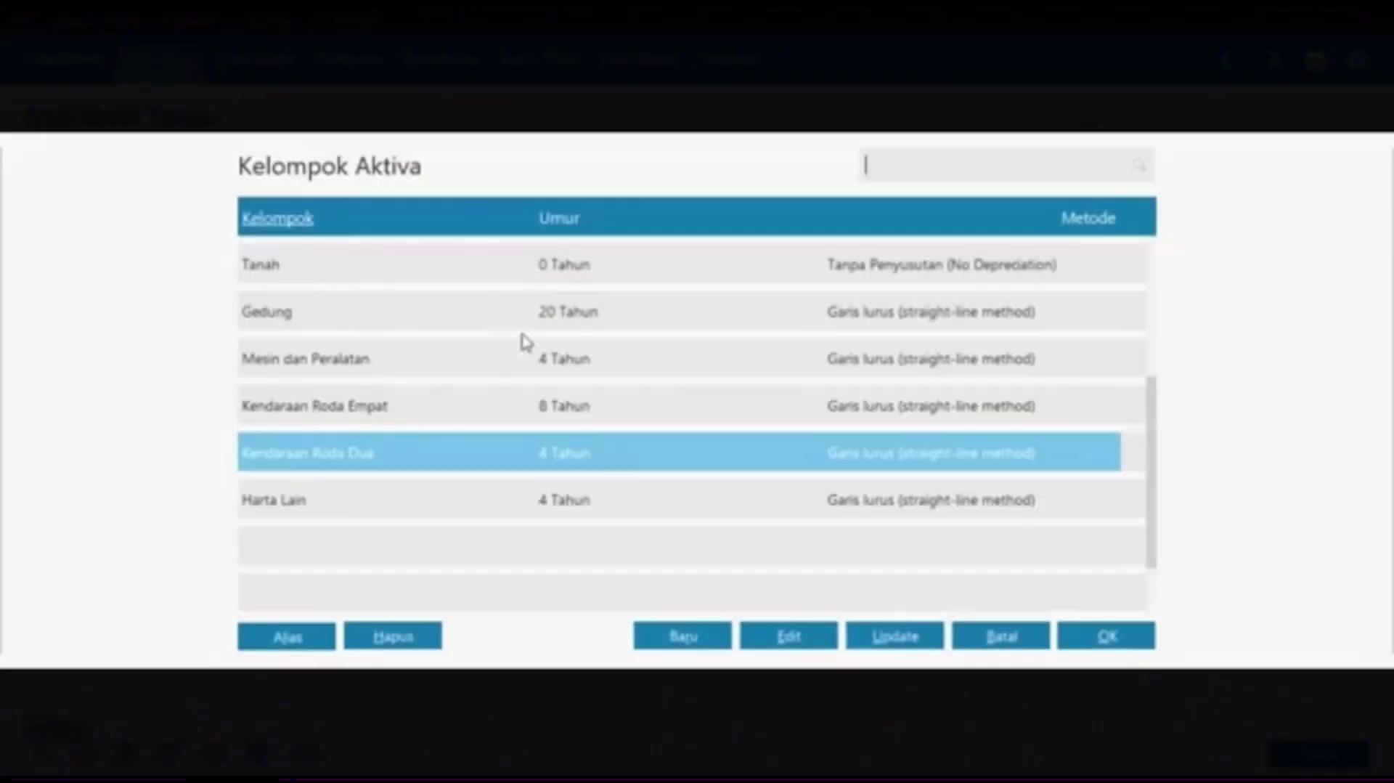
click(459, 360)
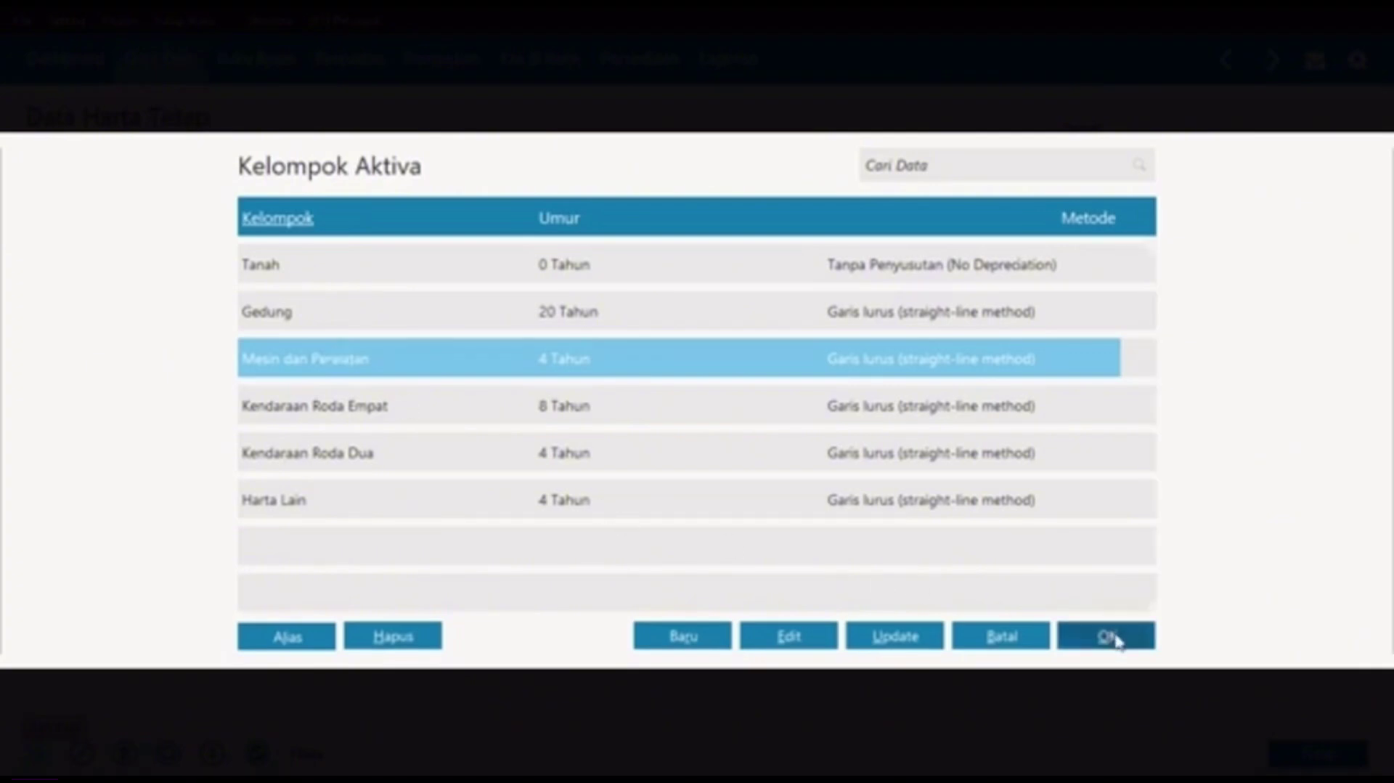
click(1109, 639)
Step: Enter purchase date 02/02/2020, price 2.575.000 and residual value 250.000
click(480, 340)
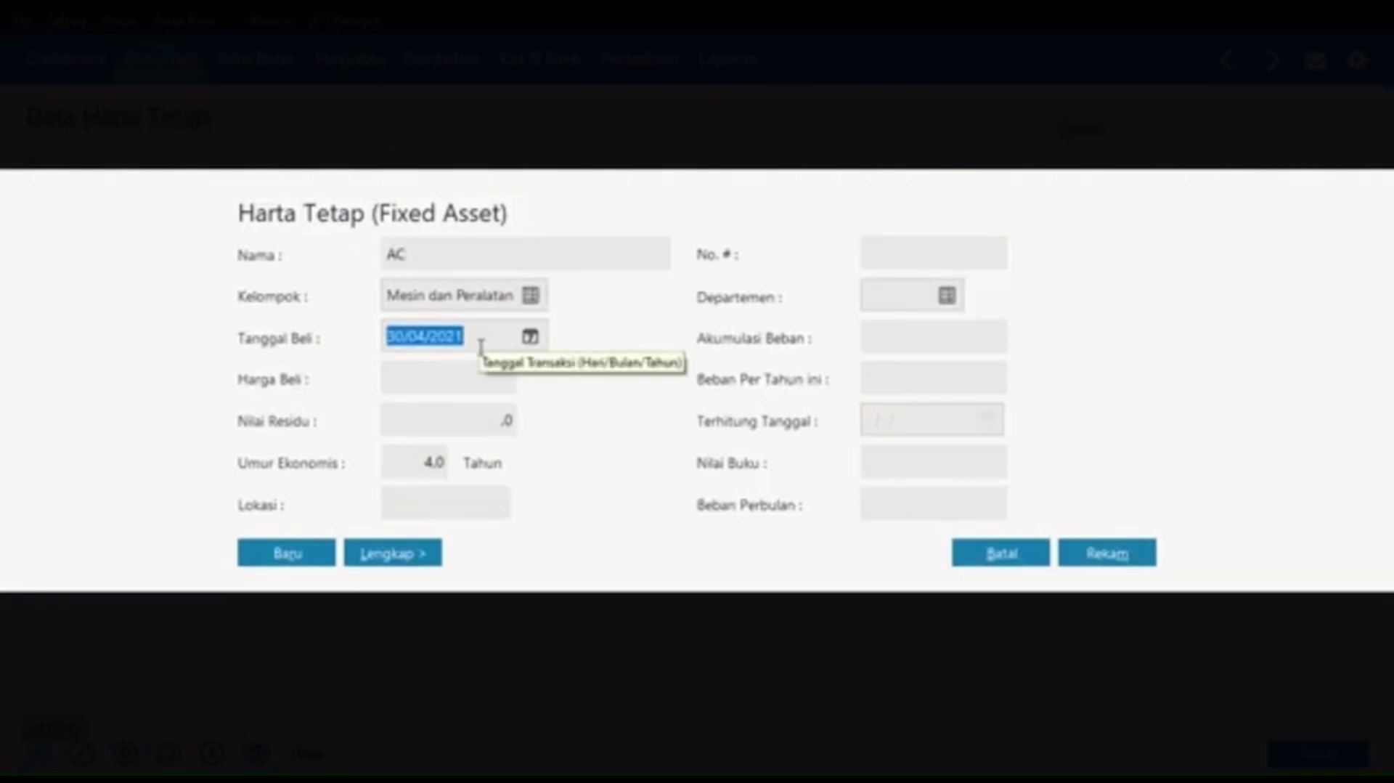
text(02/02/2020)
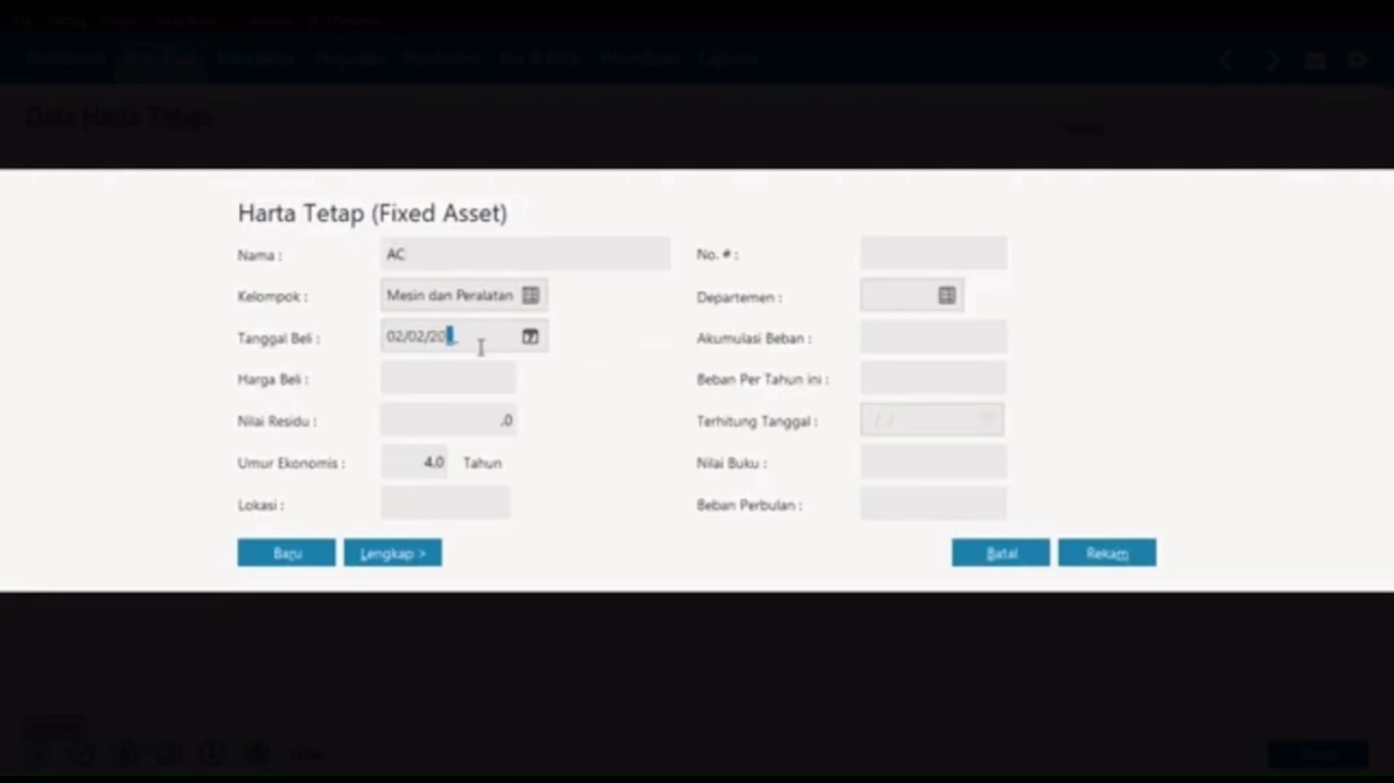
click(478, 374)
text(25750000)
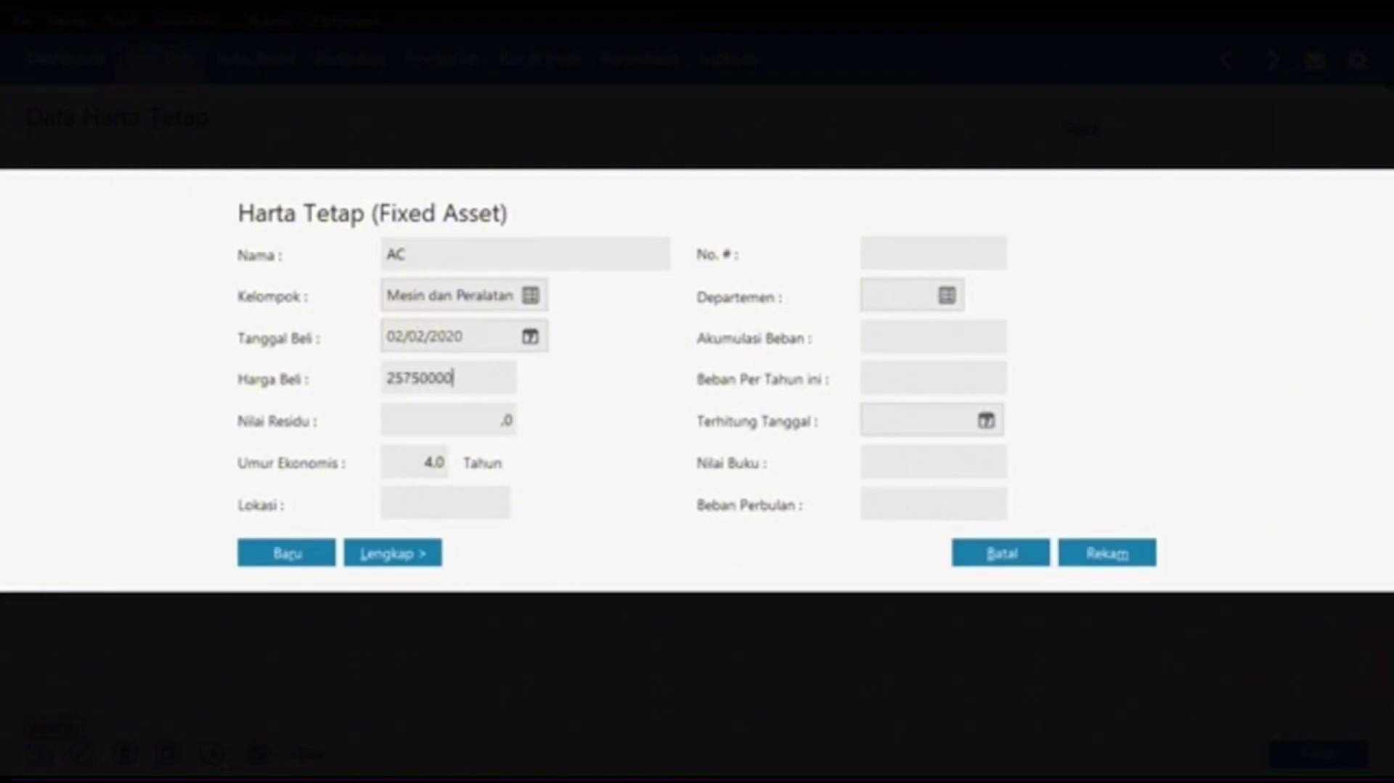
key(Tab)
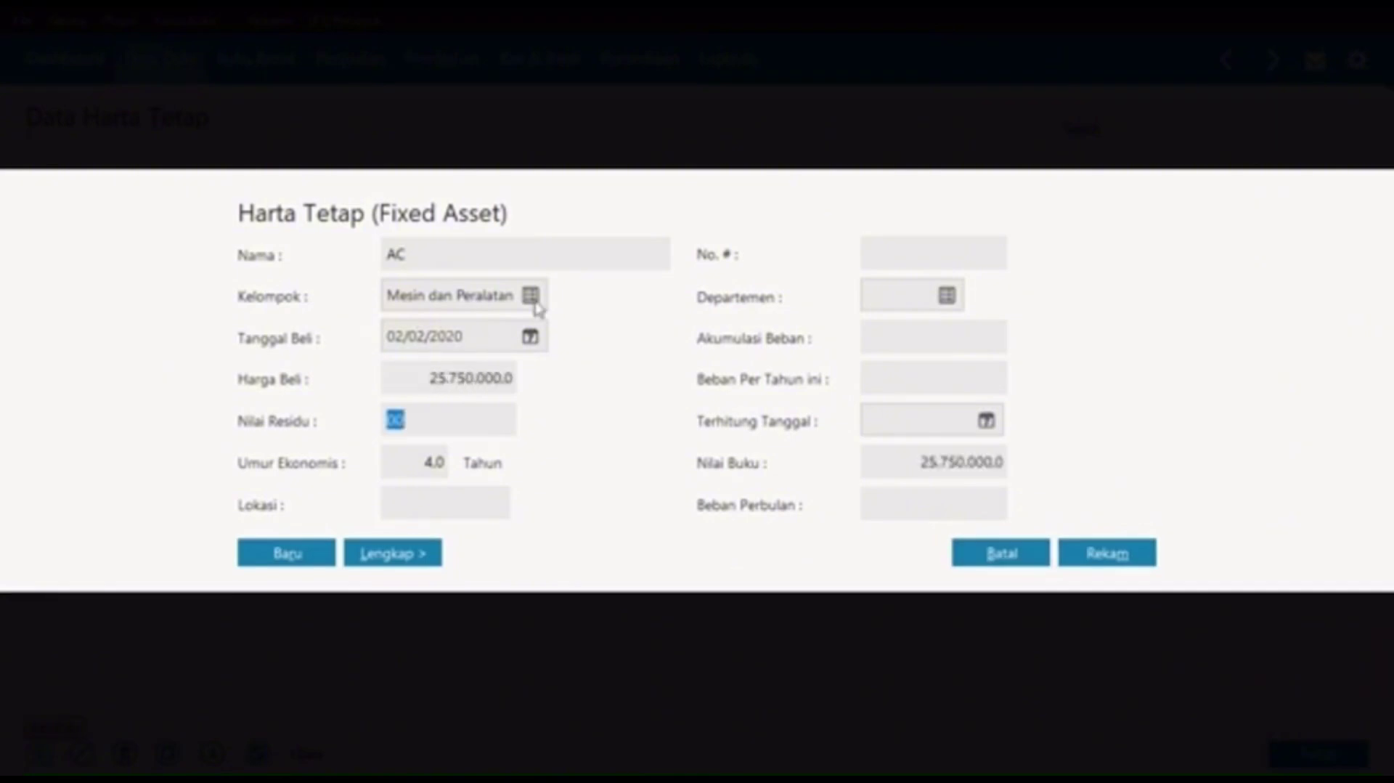
click(483, 385)
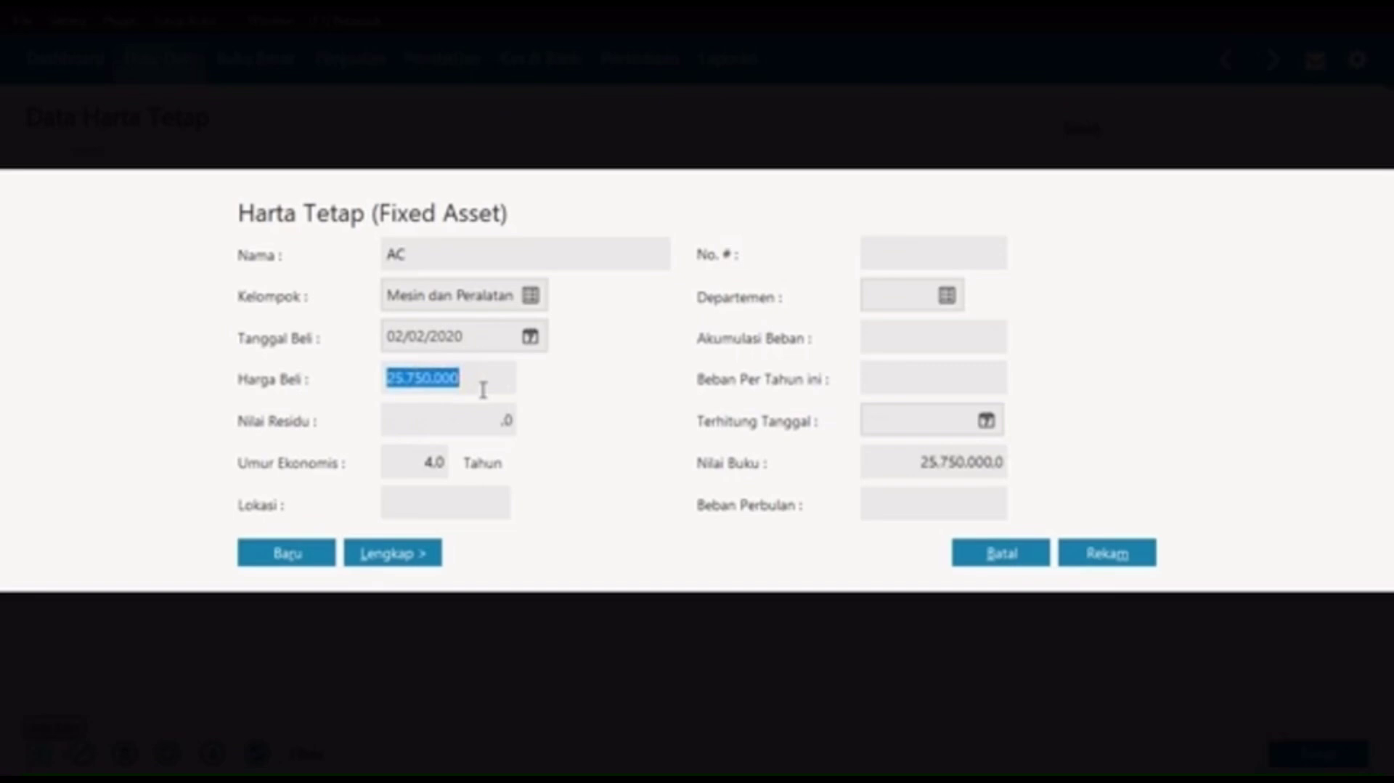
key(End)
key(BackSpace)
key(Tab)
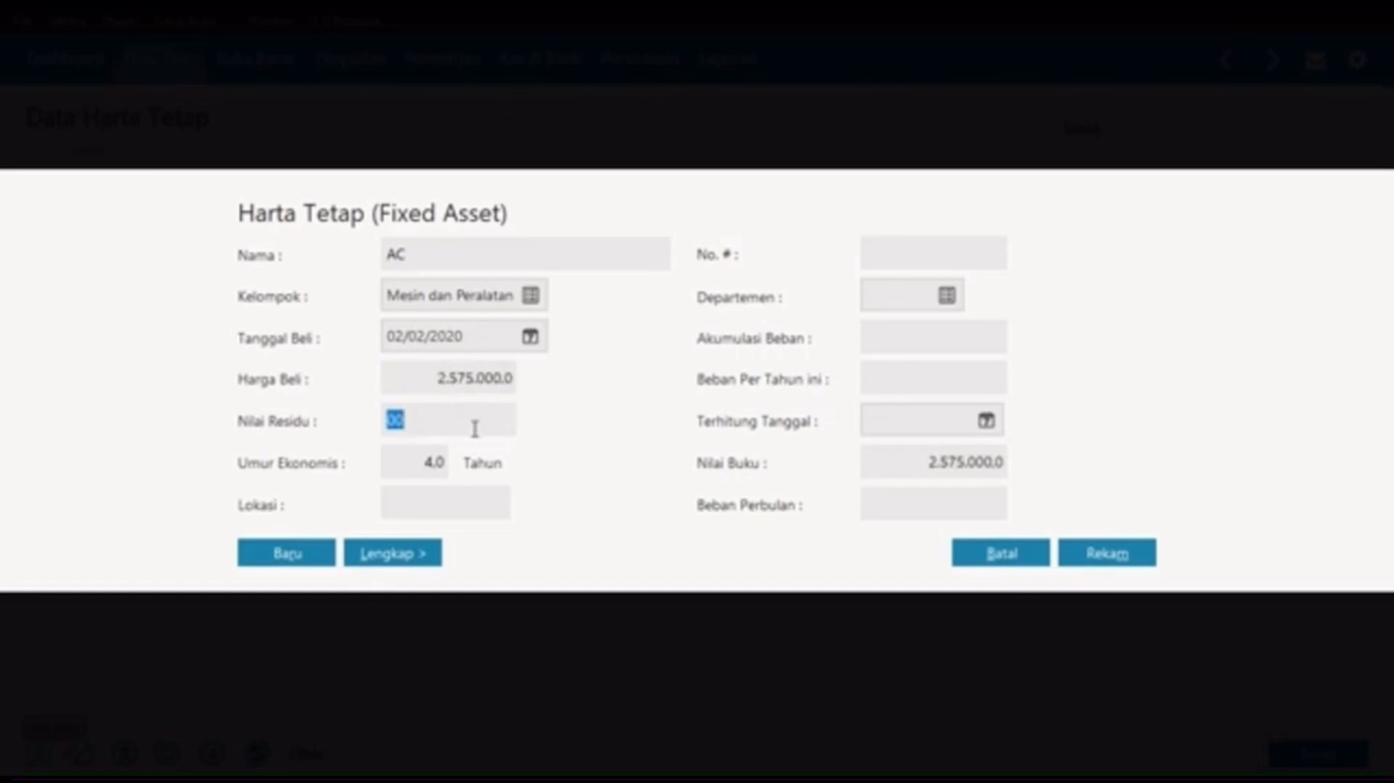
text(325)
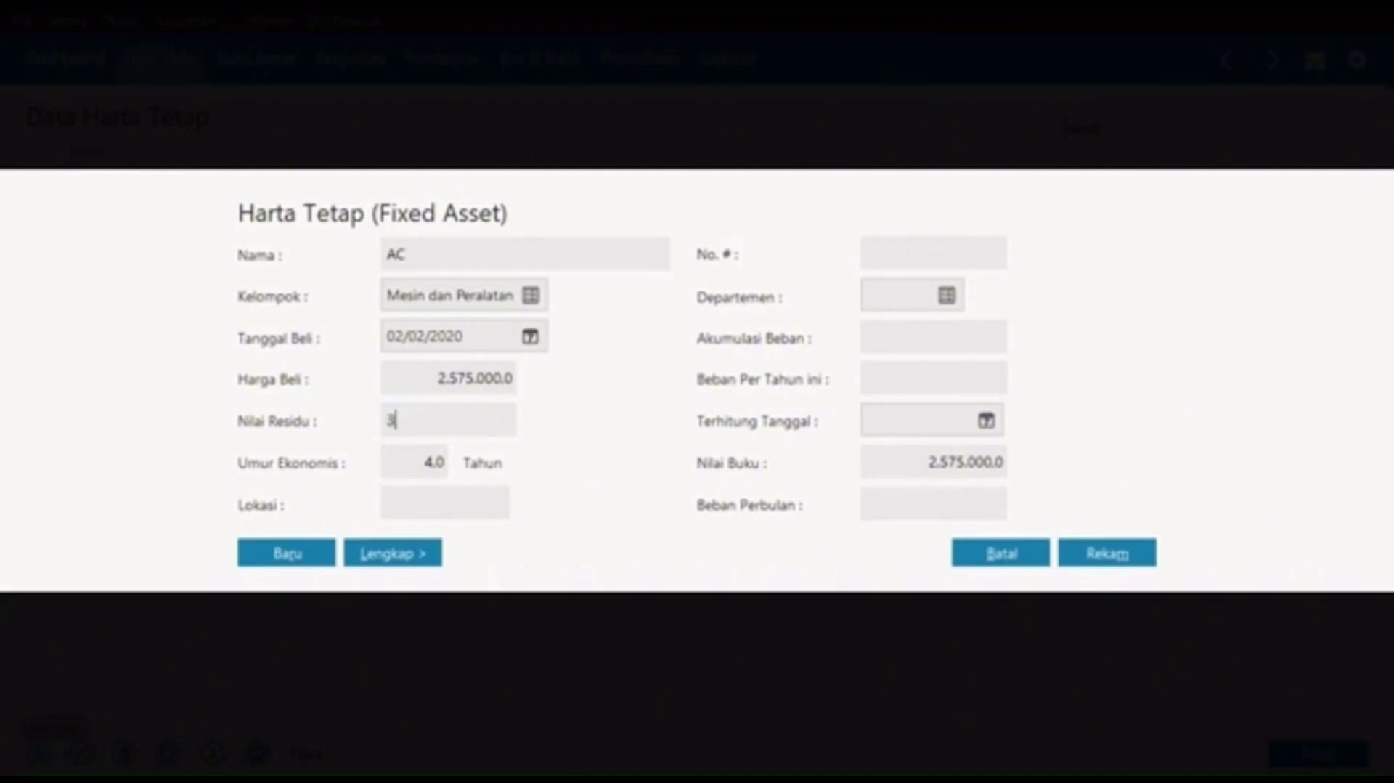
key(BackSpace)
key(BackSpace)
key(BackSpace)
text(250.000)
key(Tab)
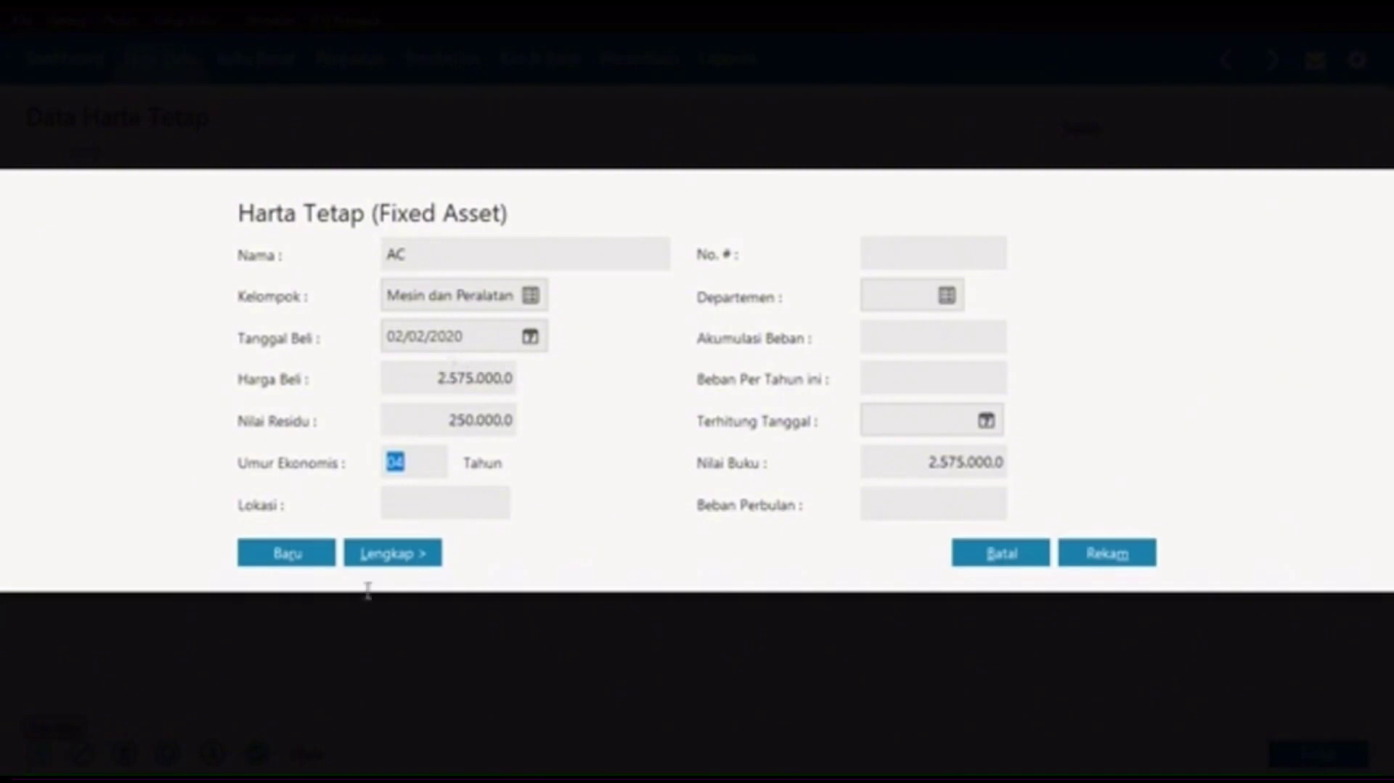
Step: Save the AC asset, accepting automatic accumulated depreciation calculation
click(323, 553)
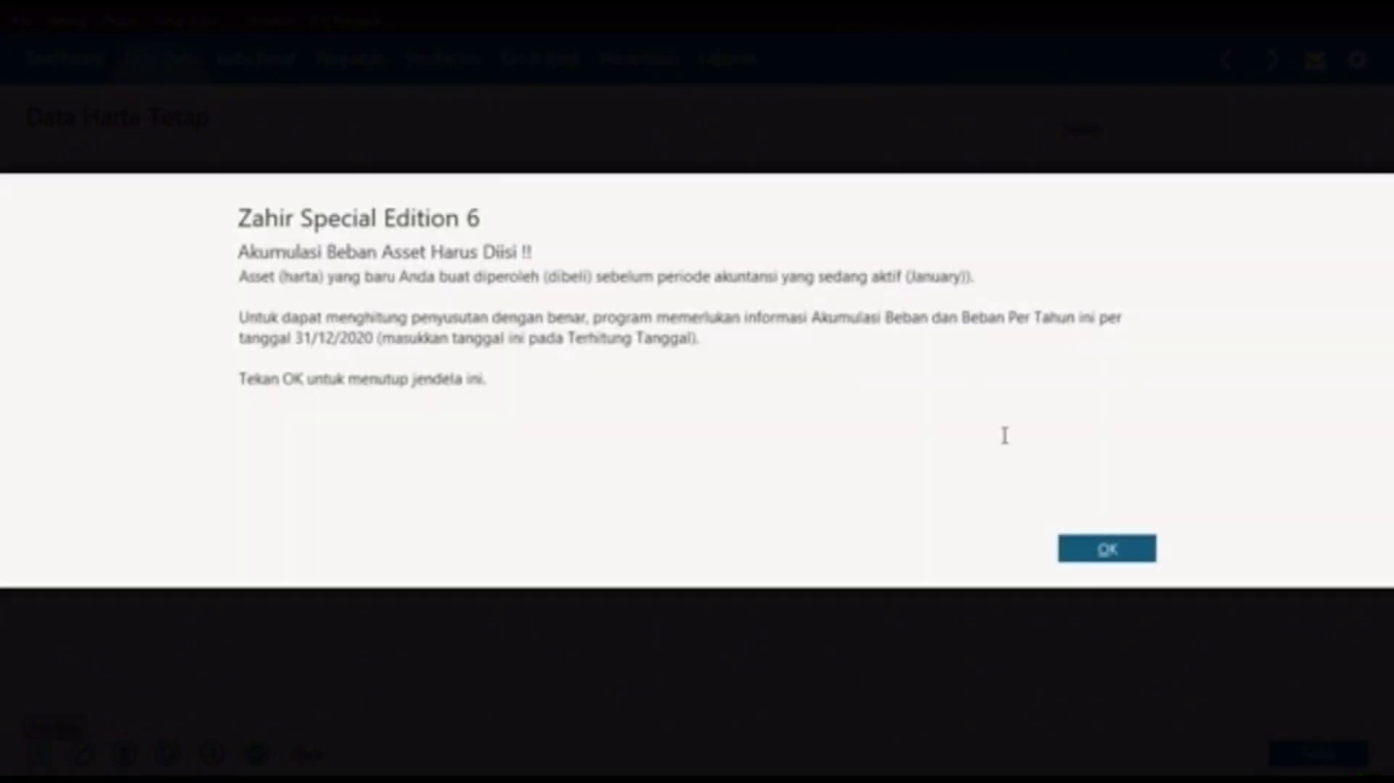
click(1111, 552)
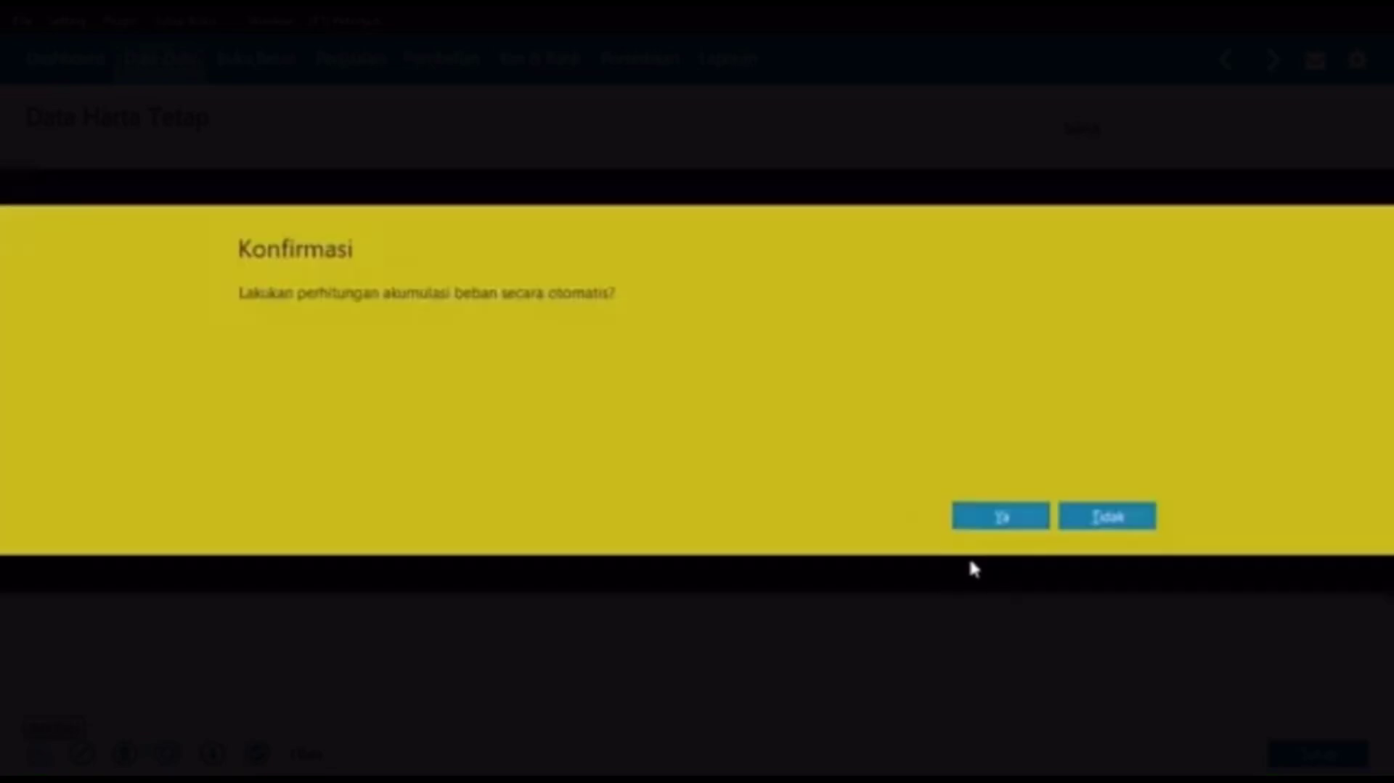
click(984, 522)
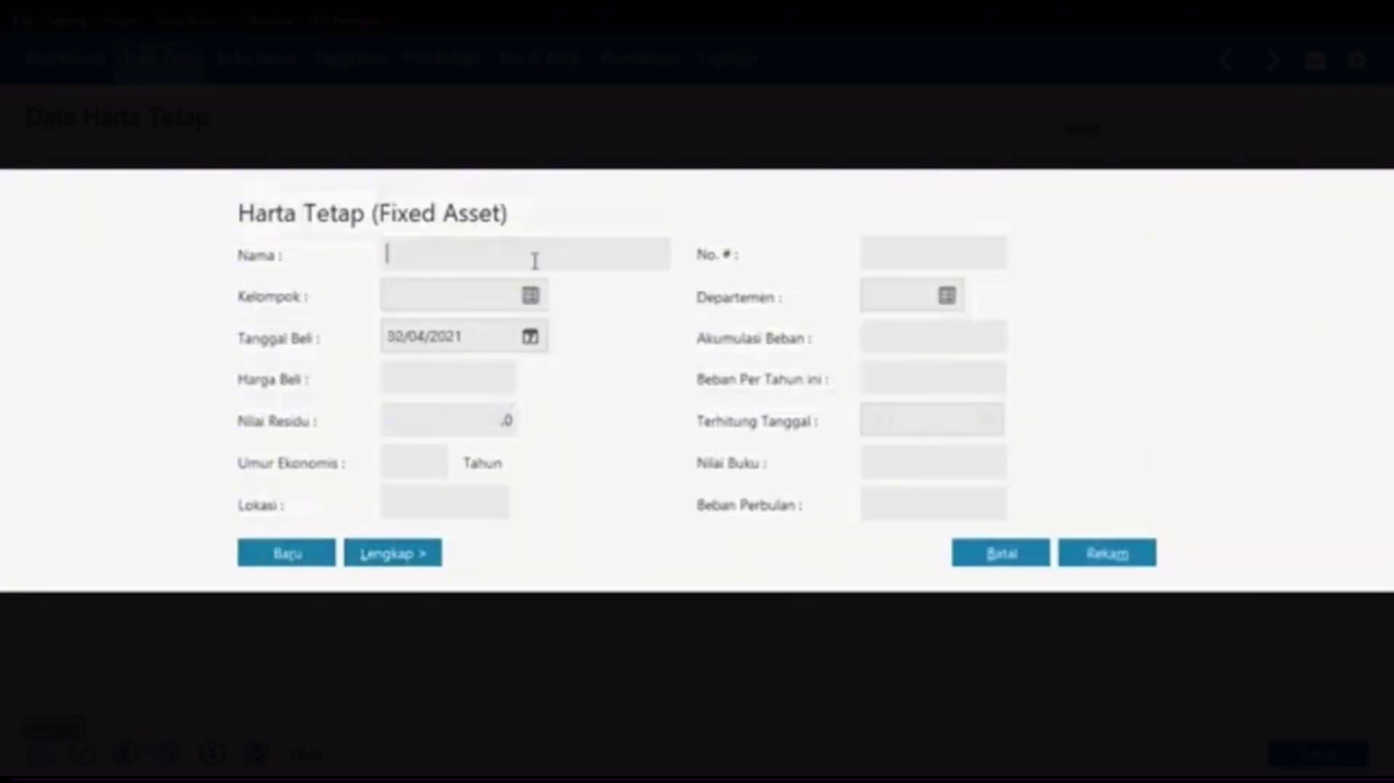
Step: Name the new asset Komputer in Mesin dan Peralatan, bought 16/04/2020
text(Komputer)
click(531, 295)
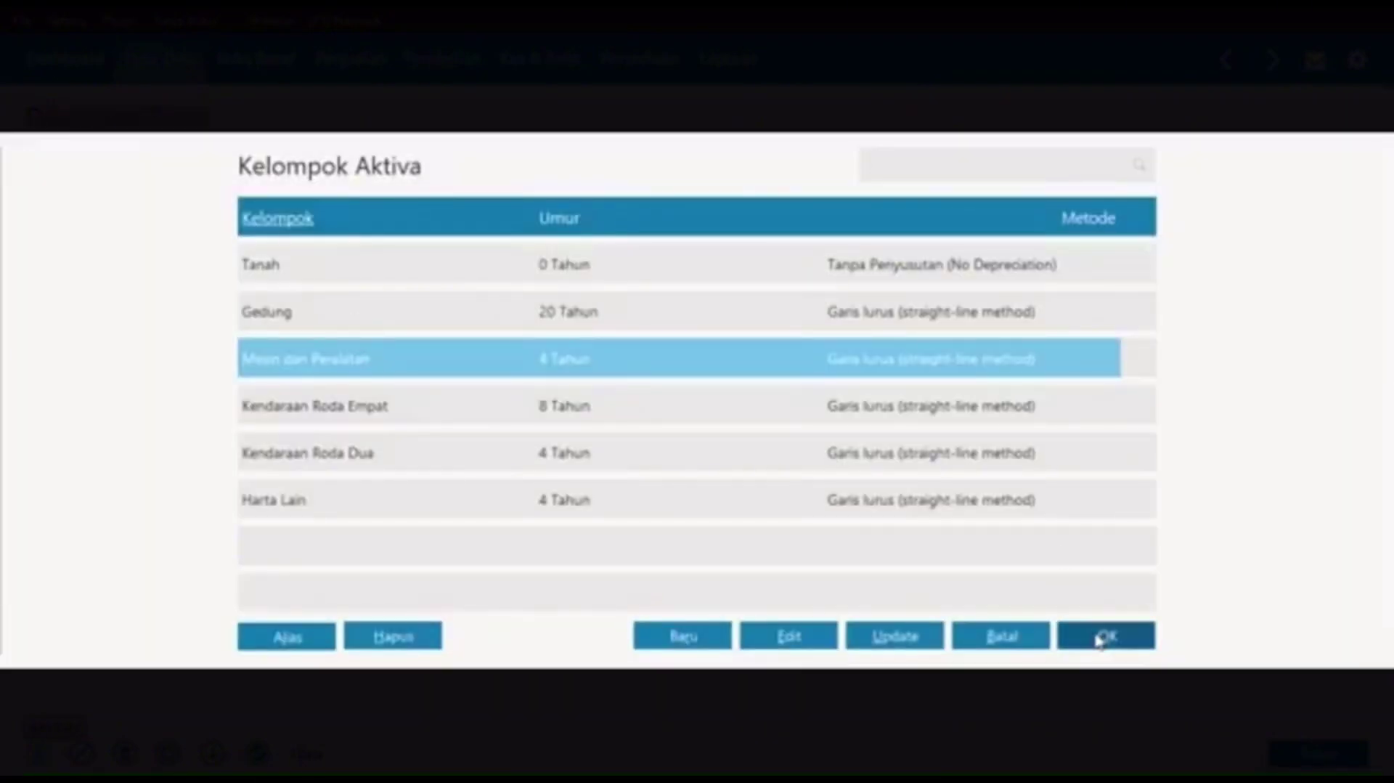
click(1105, 637)
click(472, 348)
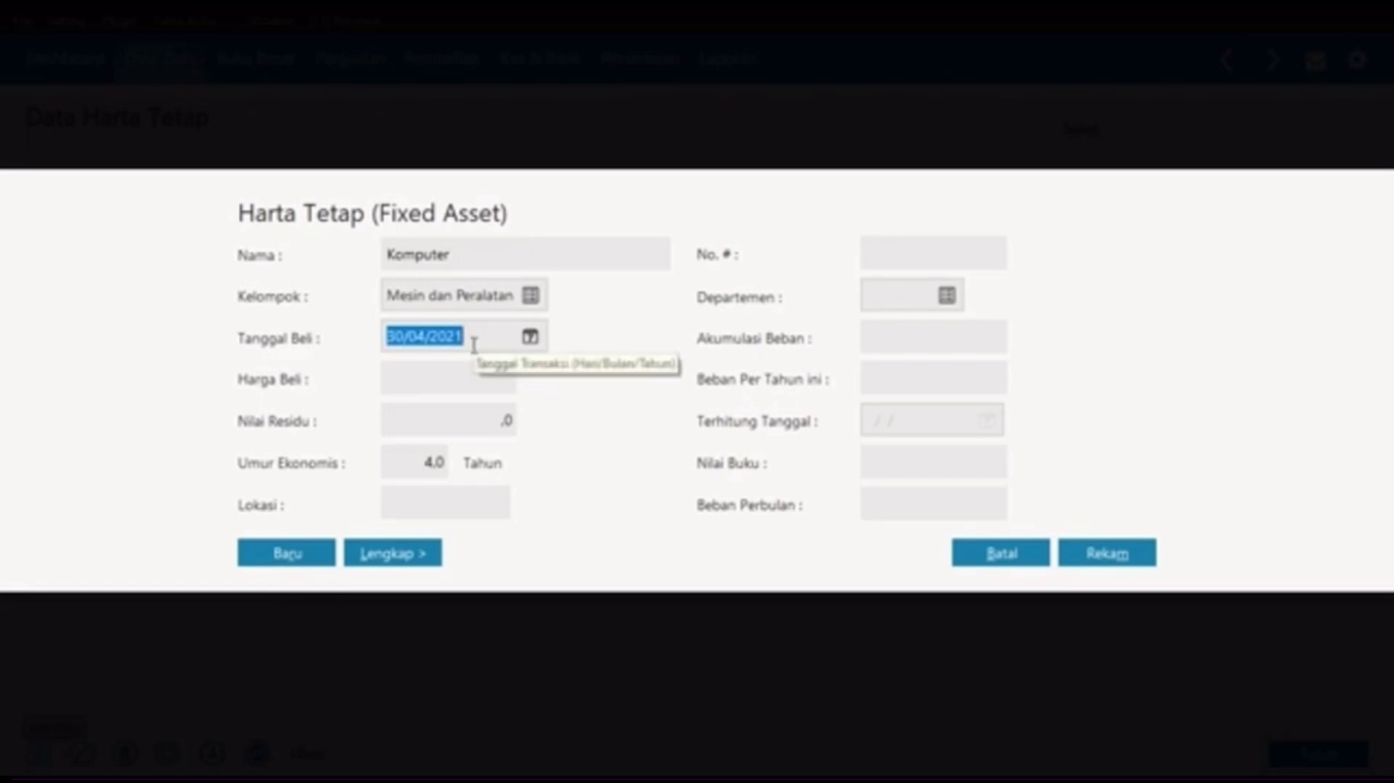
text(16042020)
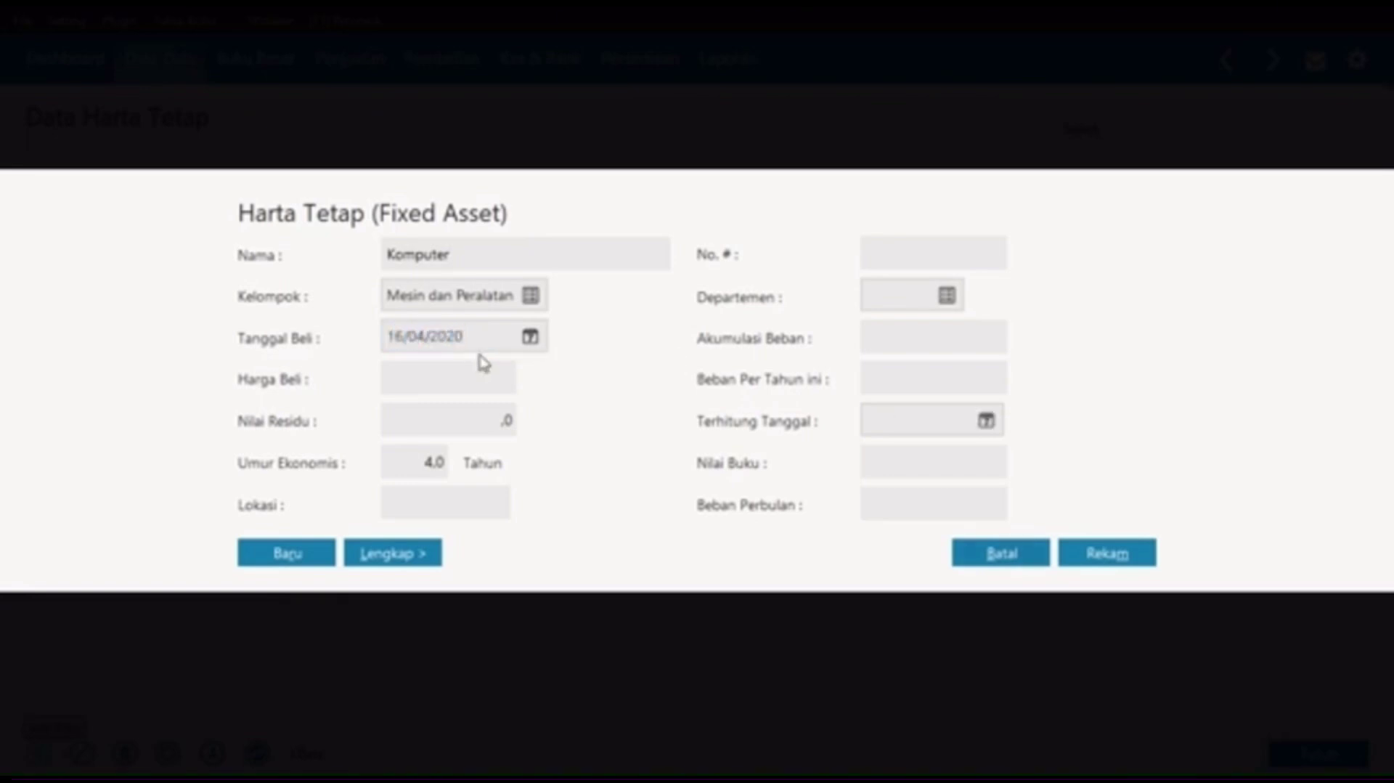
Step: Enter price 4.950.000 and residual value 500.000, then save Komputer and close the form
click(473, 377)
text(4950000)
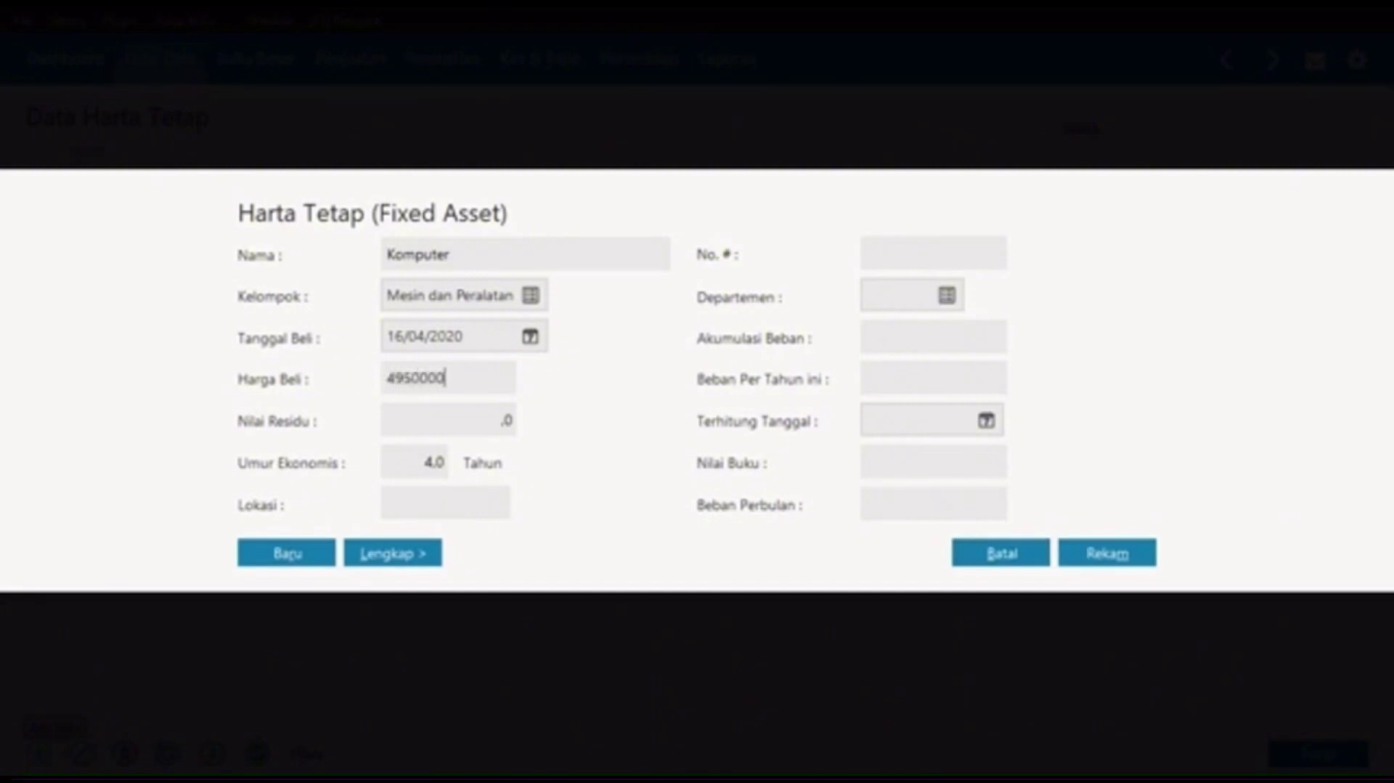
key(Tab)
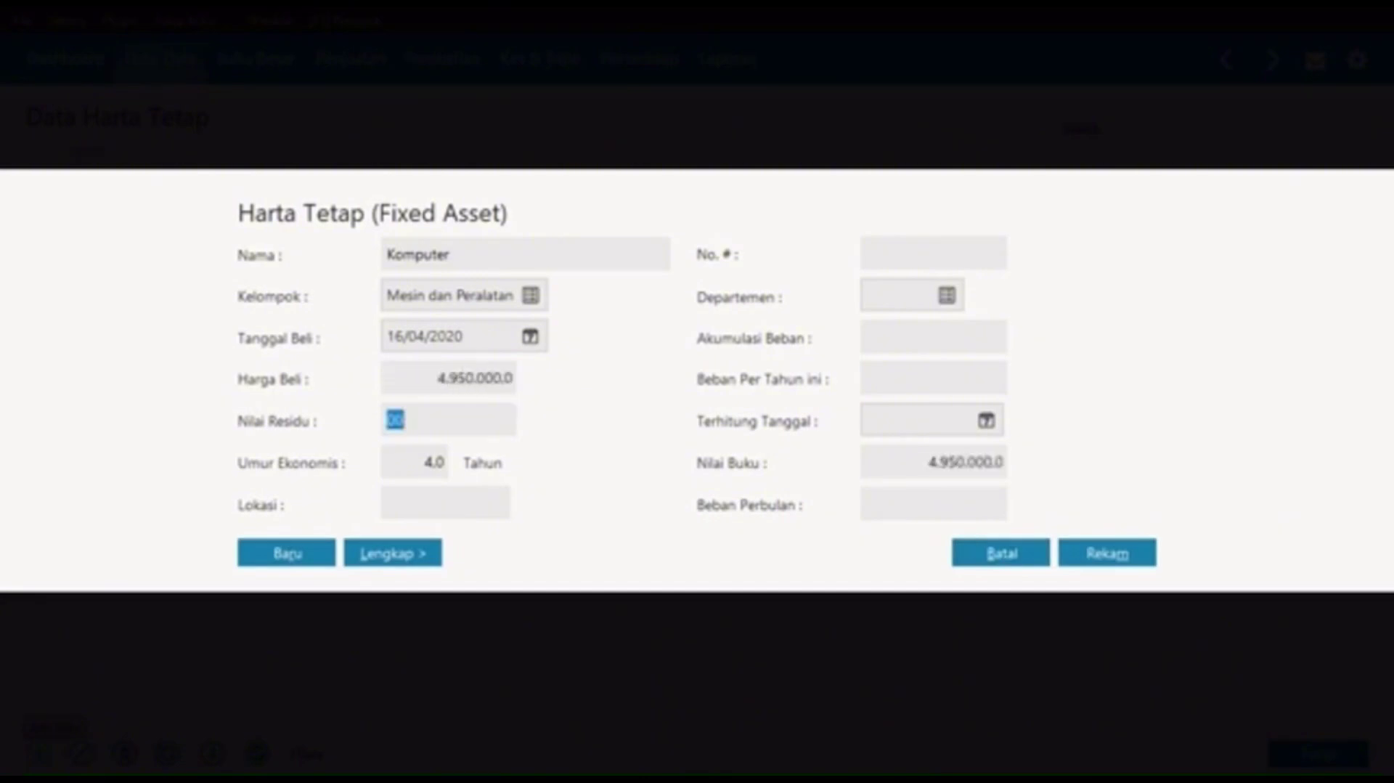
text(50)
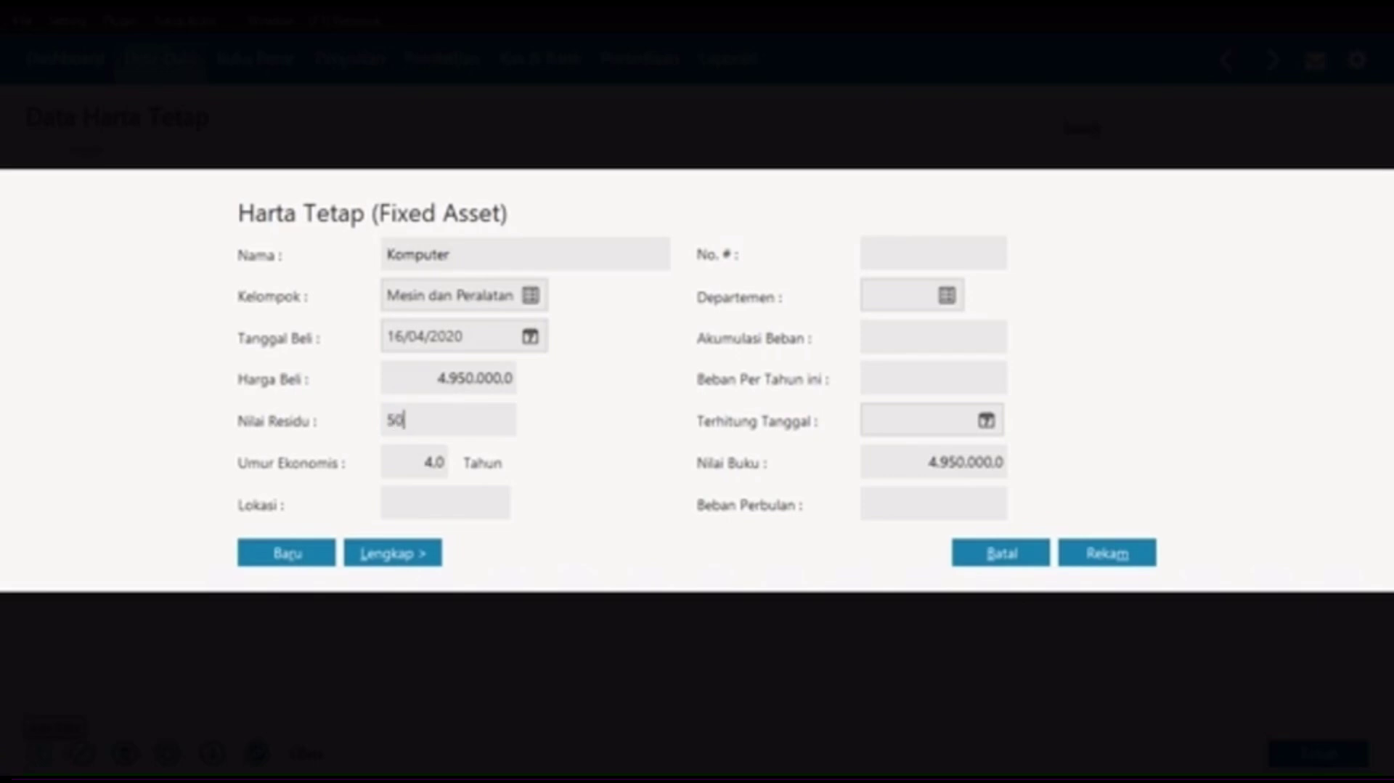
text(0.000)
key(Tab)
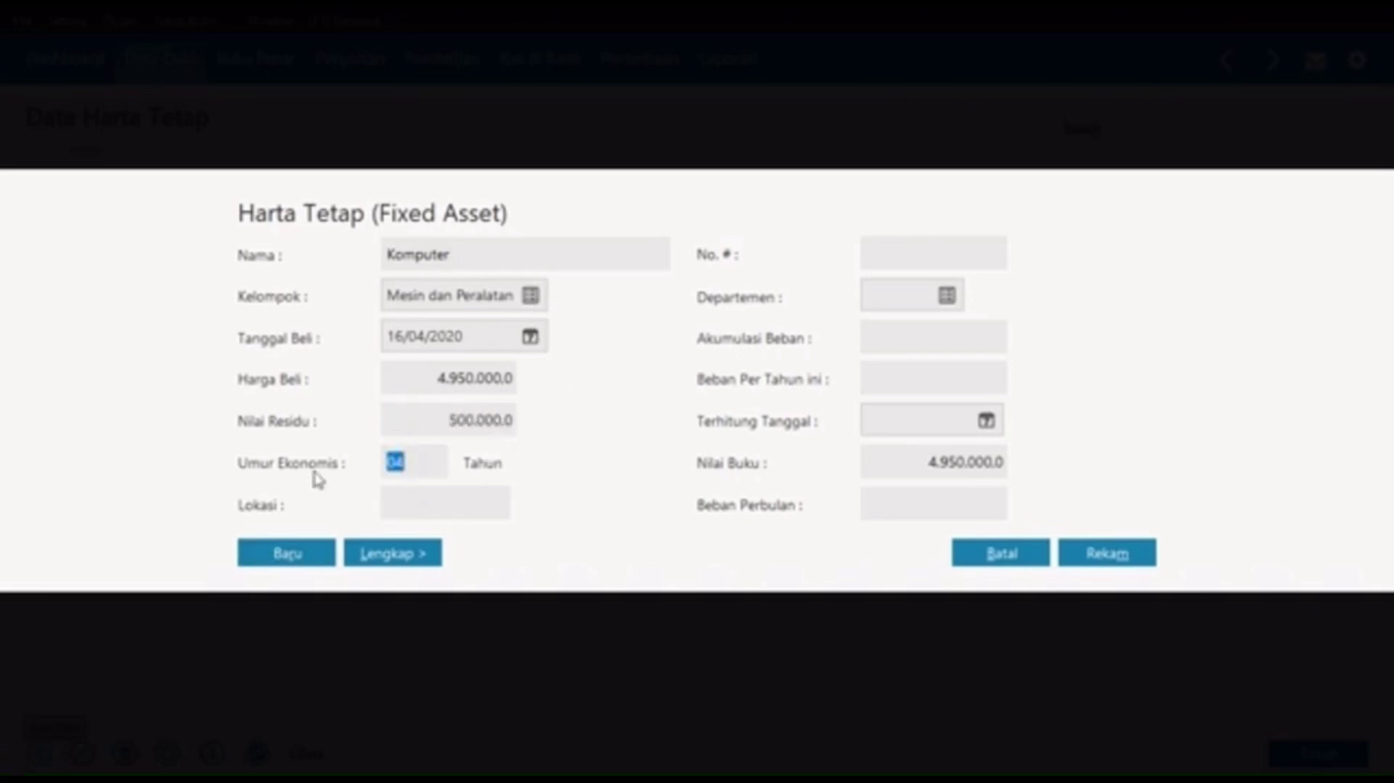
click(294, 562)
drag(904, 209, 902, 209)
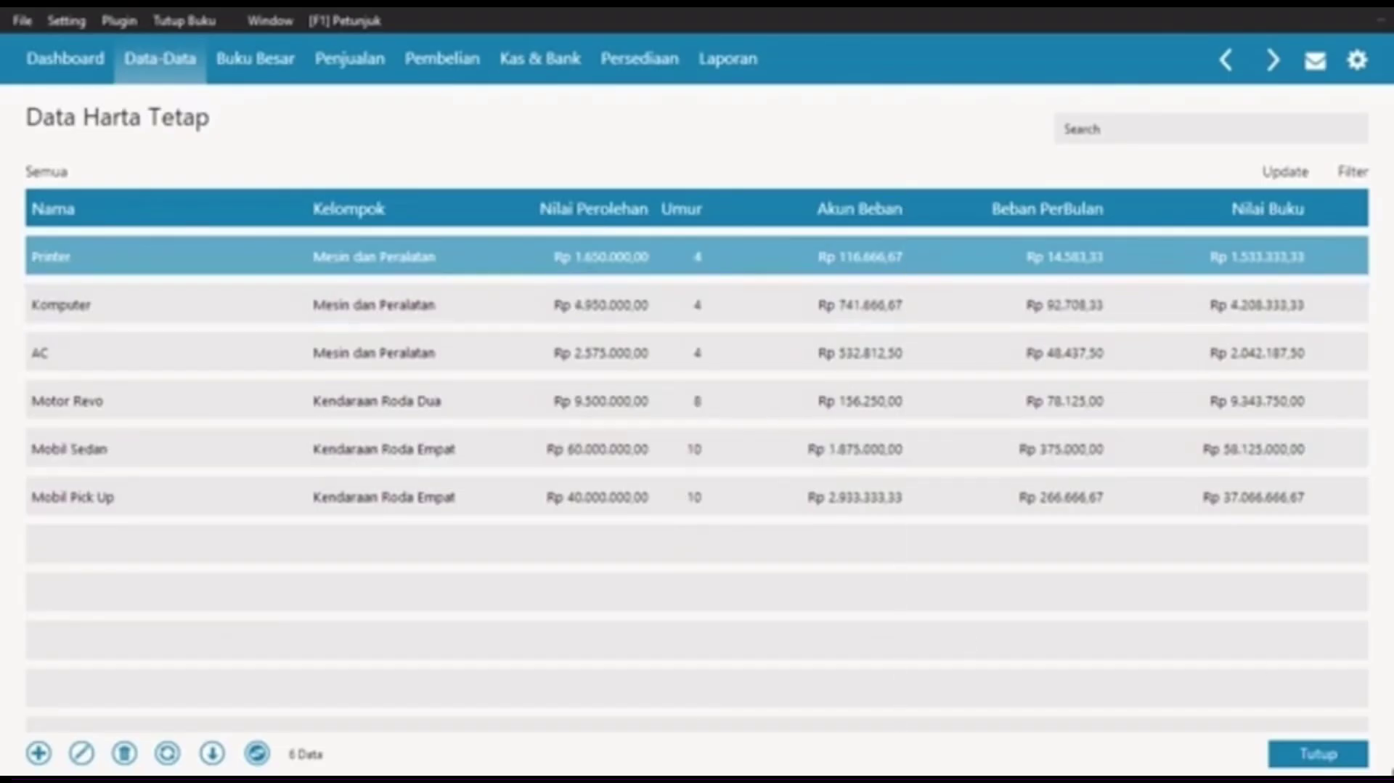
Step: Close the asset list, review the assets in Data Harta Tetap > Daftar Data, then close it
click(1318, 753)
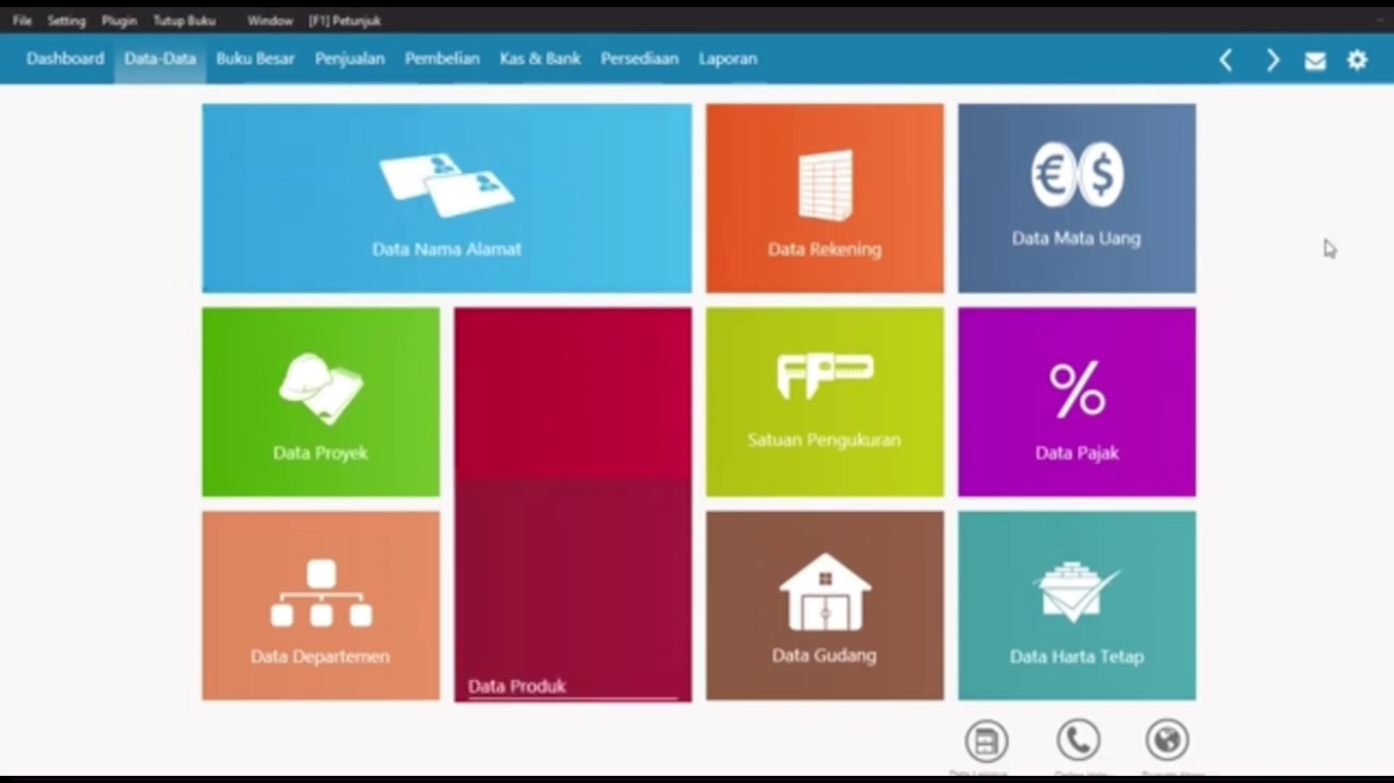
mouse_move(1104, 358)
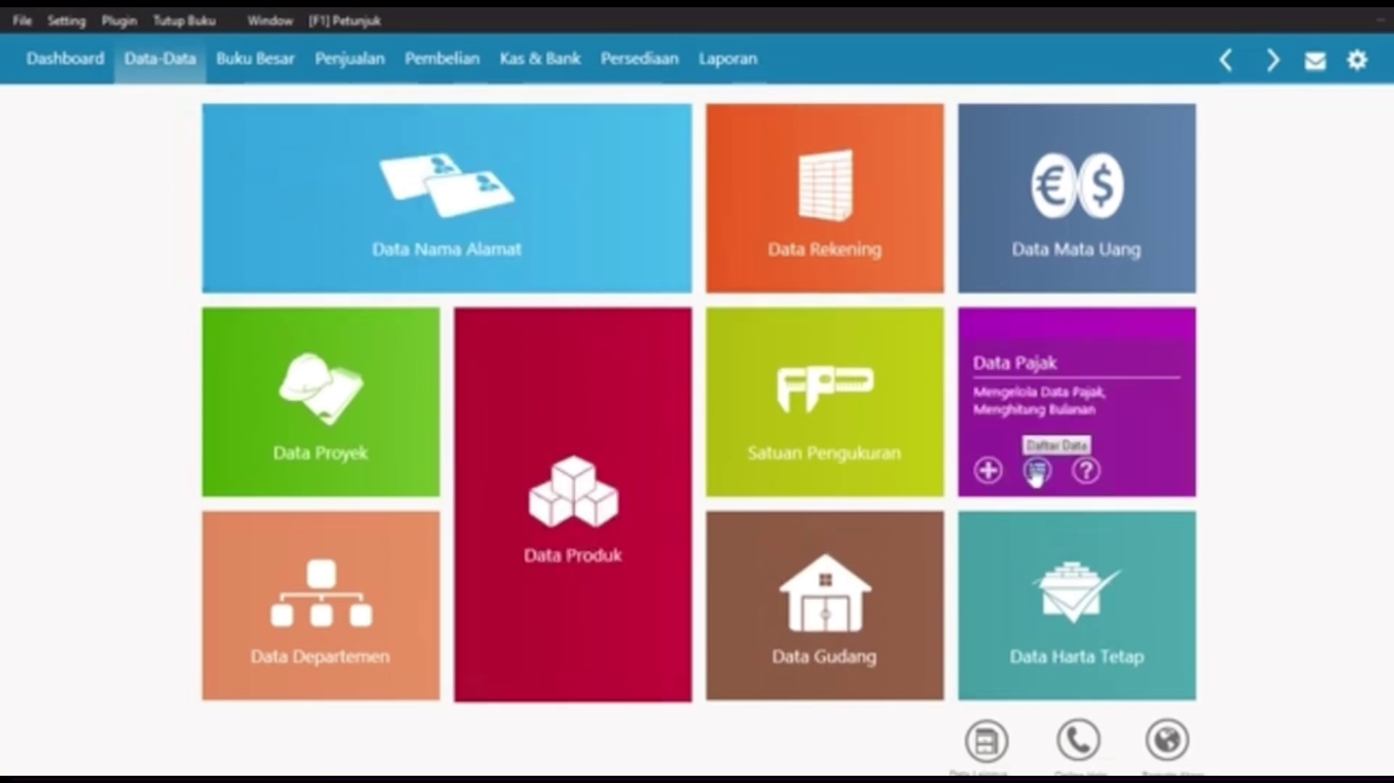
mouse_move(1055, 644)
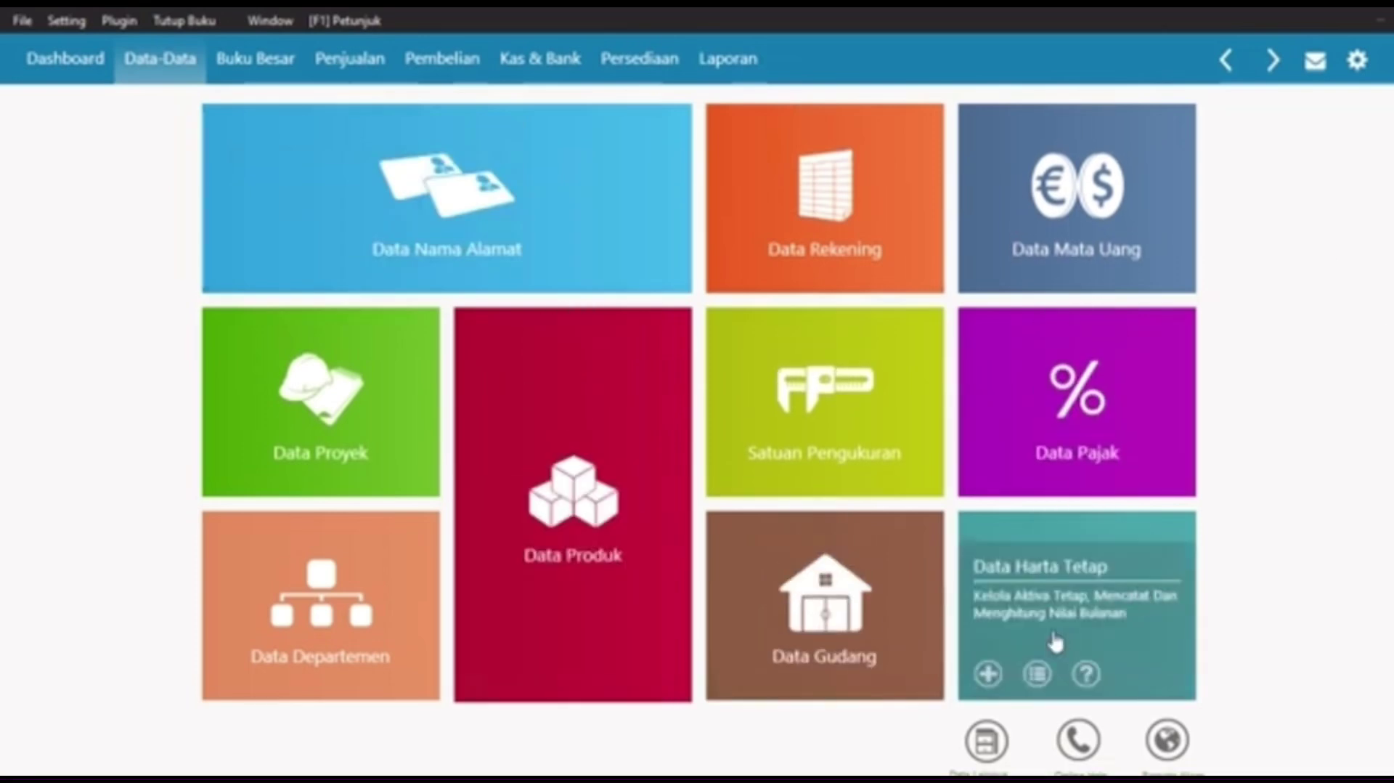
click(1037, 672)
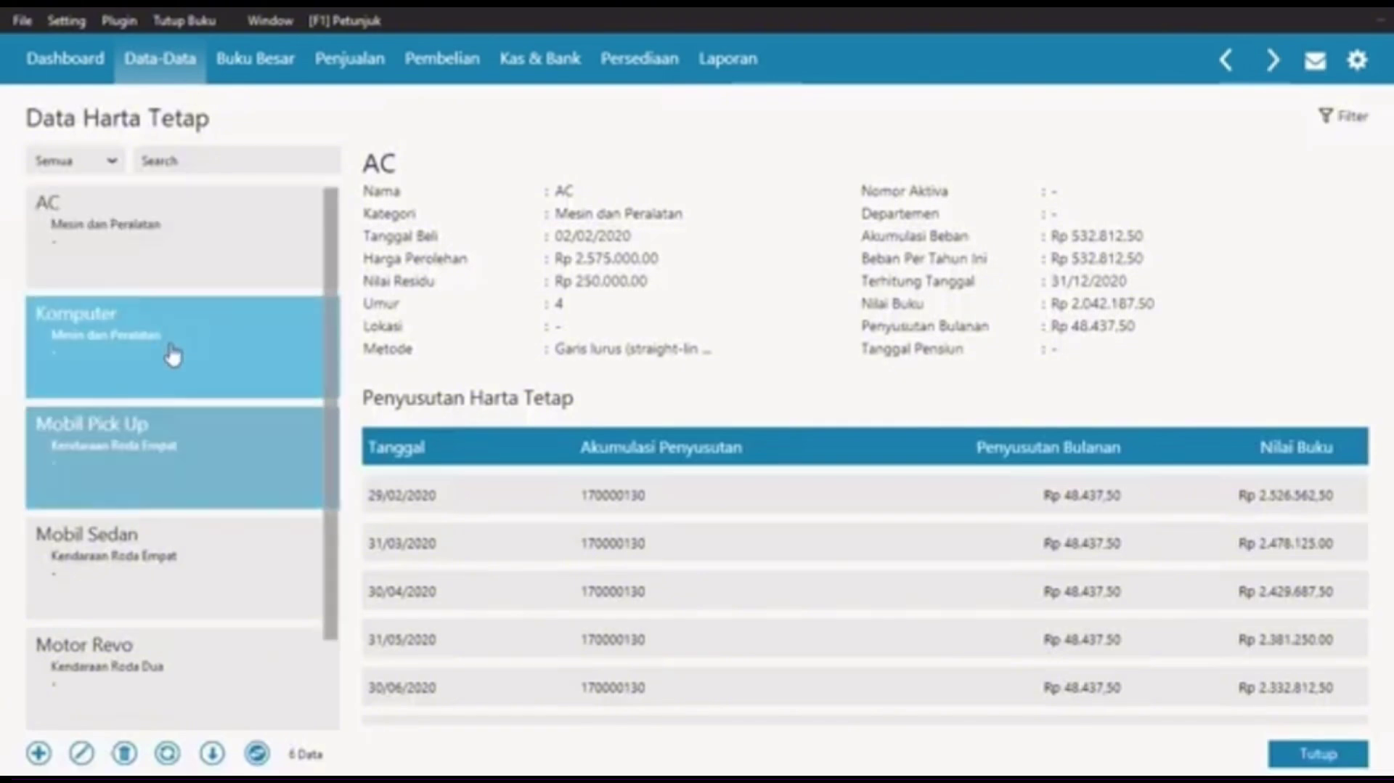
scroll(192, 519, down, 1)
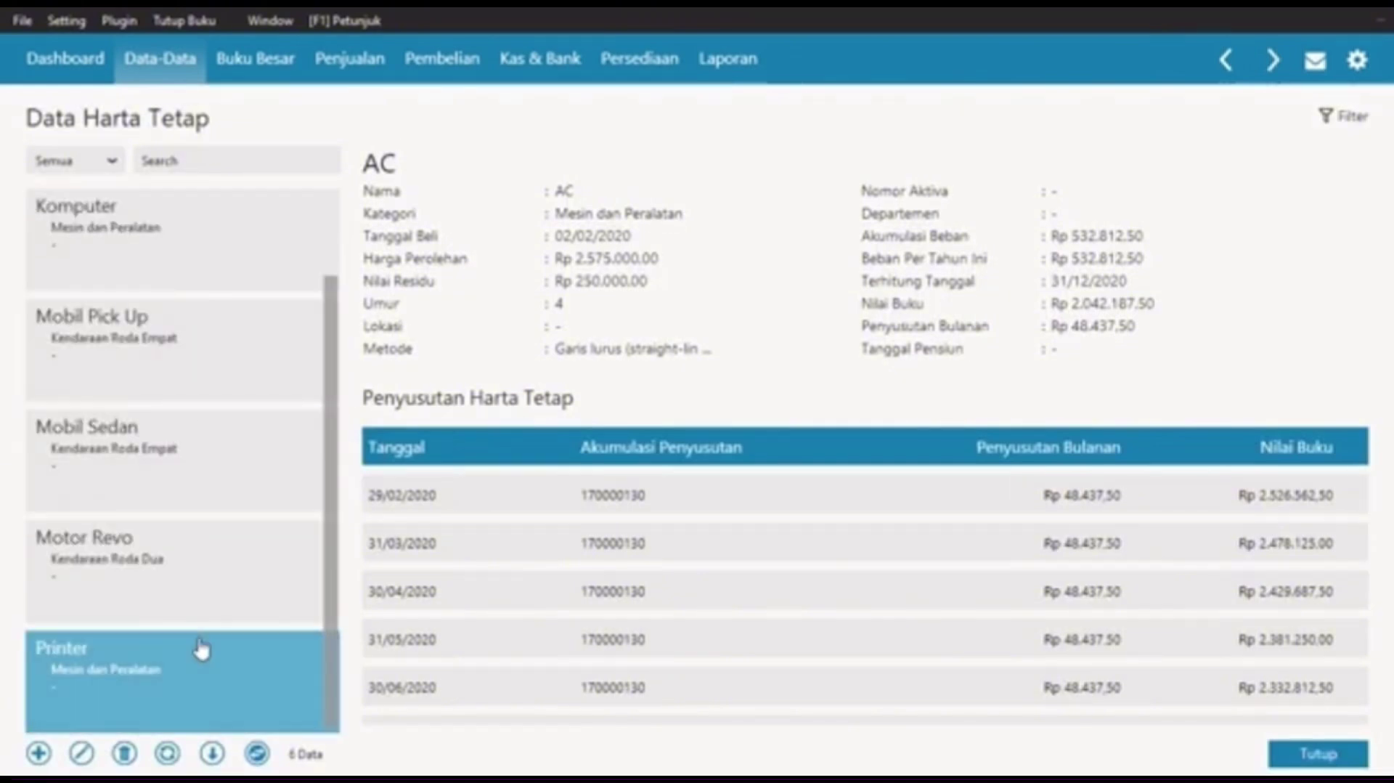
click(1318, 753)
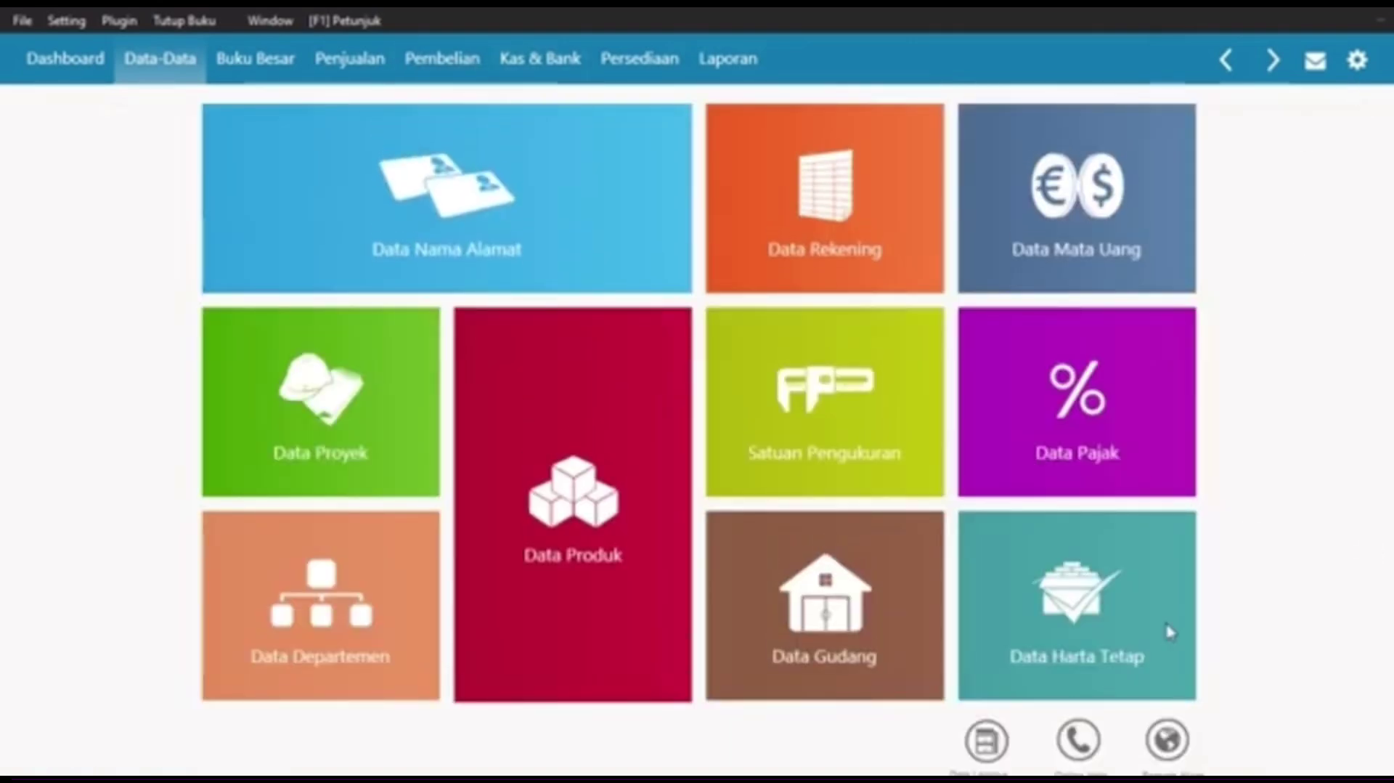
mouse_move(1118, 614)
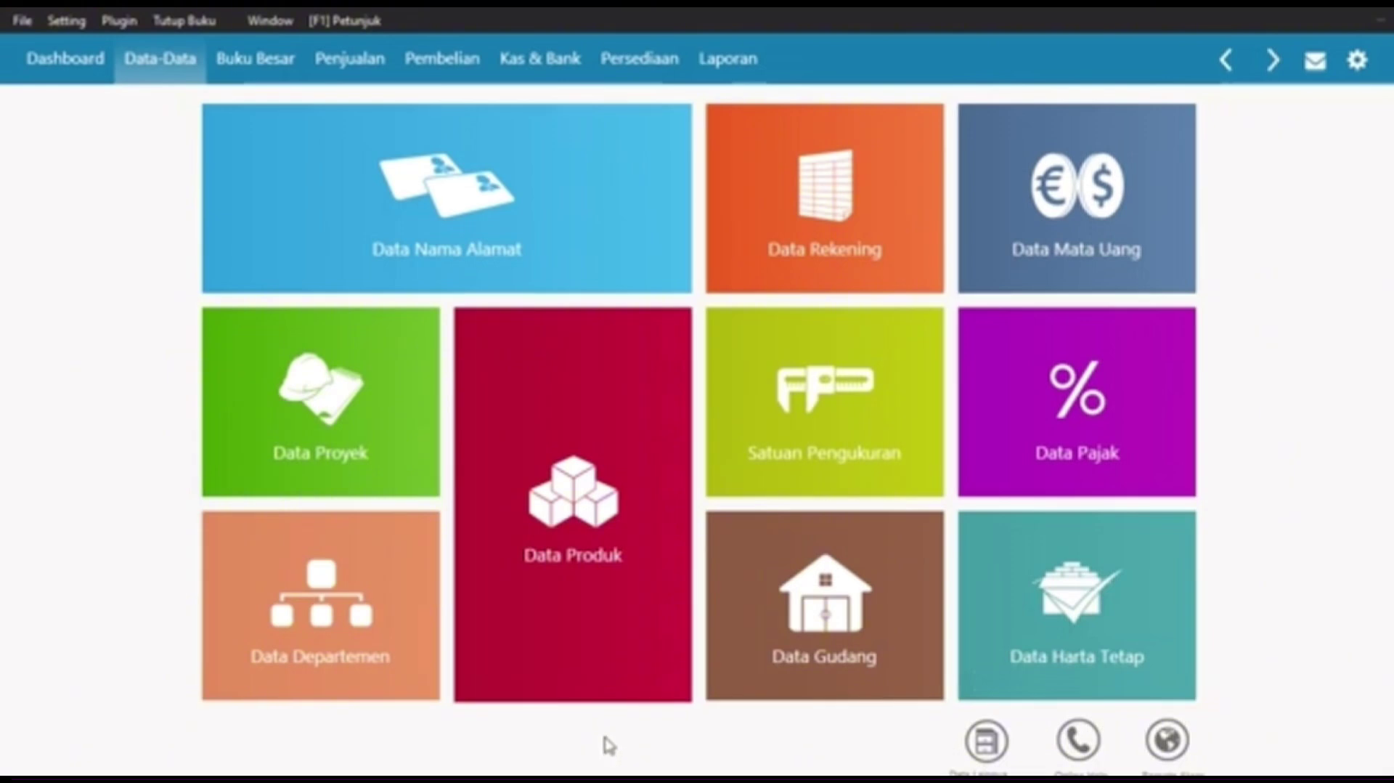
mouse_move(208, 178)
Step: Begin a new Kas Keluar payment from Kas & Bank and bring up Data Nama for the recipient
click(529, 55)
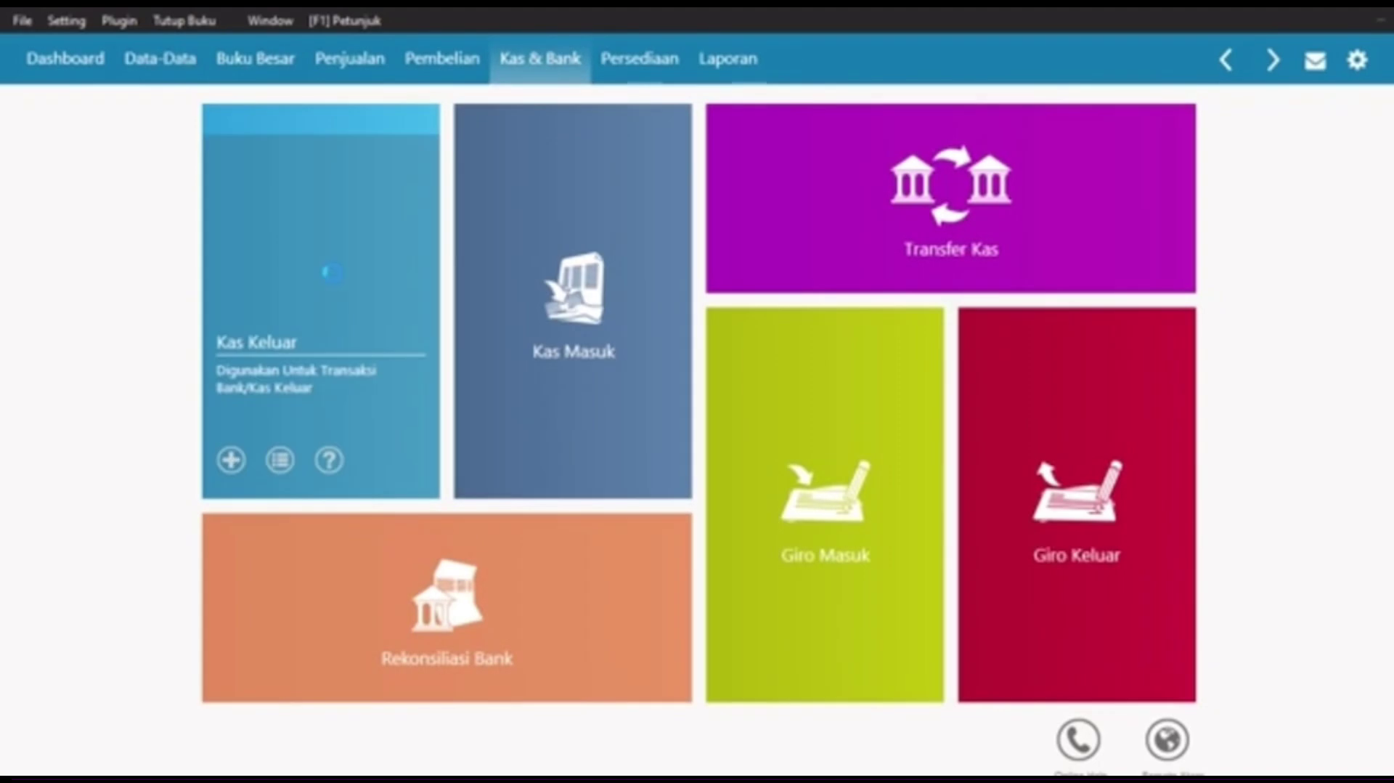
click(332, 273)
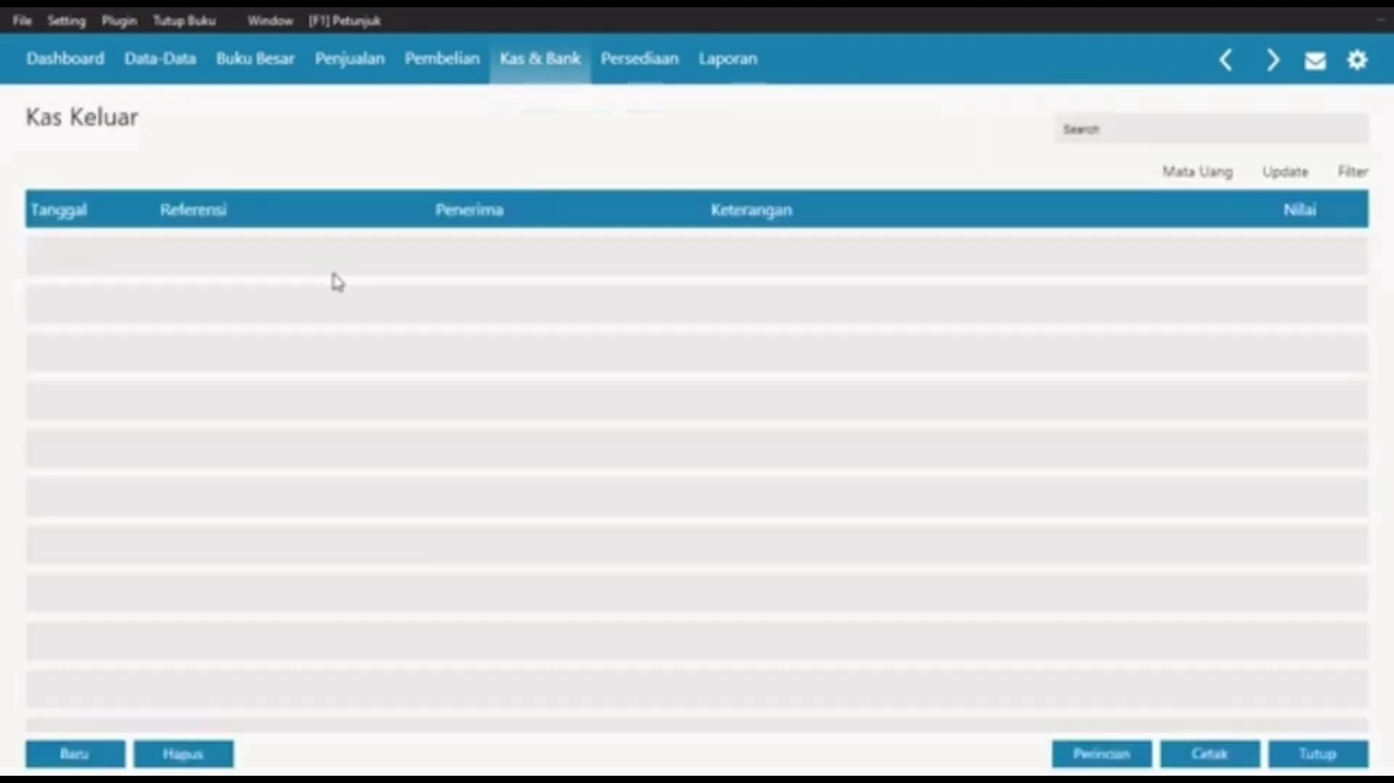
click(75, 753)
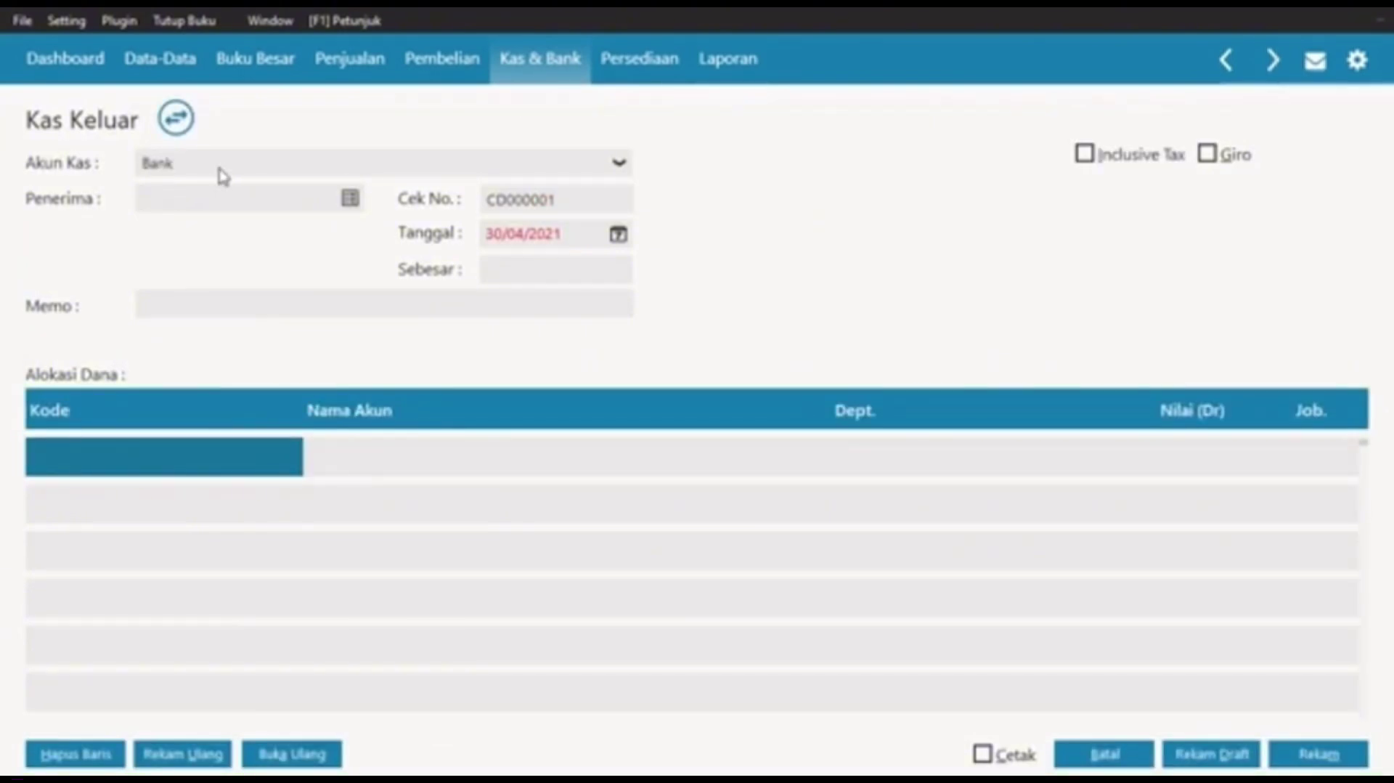
click(353, 201)
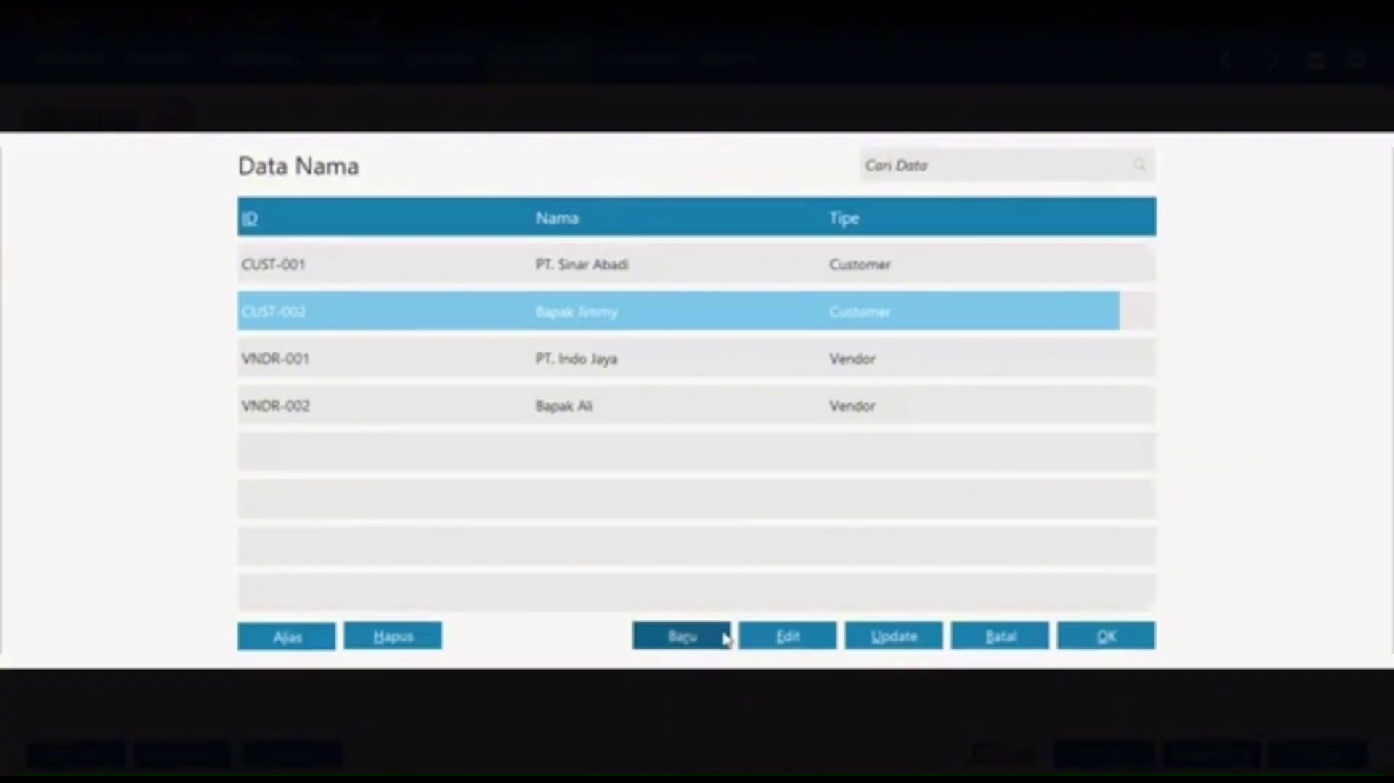
Step: Add the recipient's full name as a Personal contact of type Others (OTHR-1) and select it
click(725, 637)
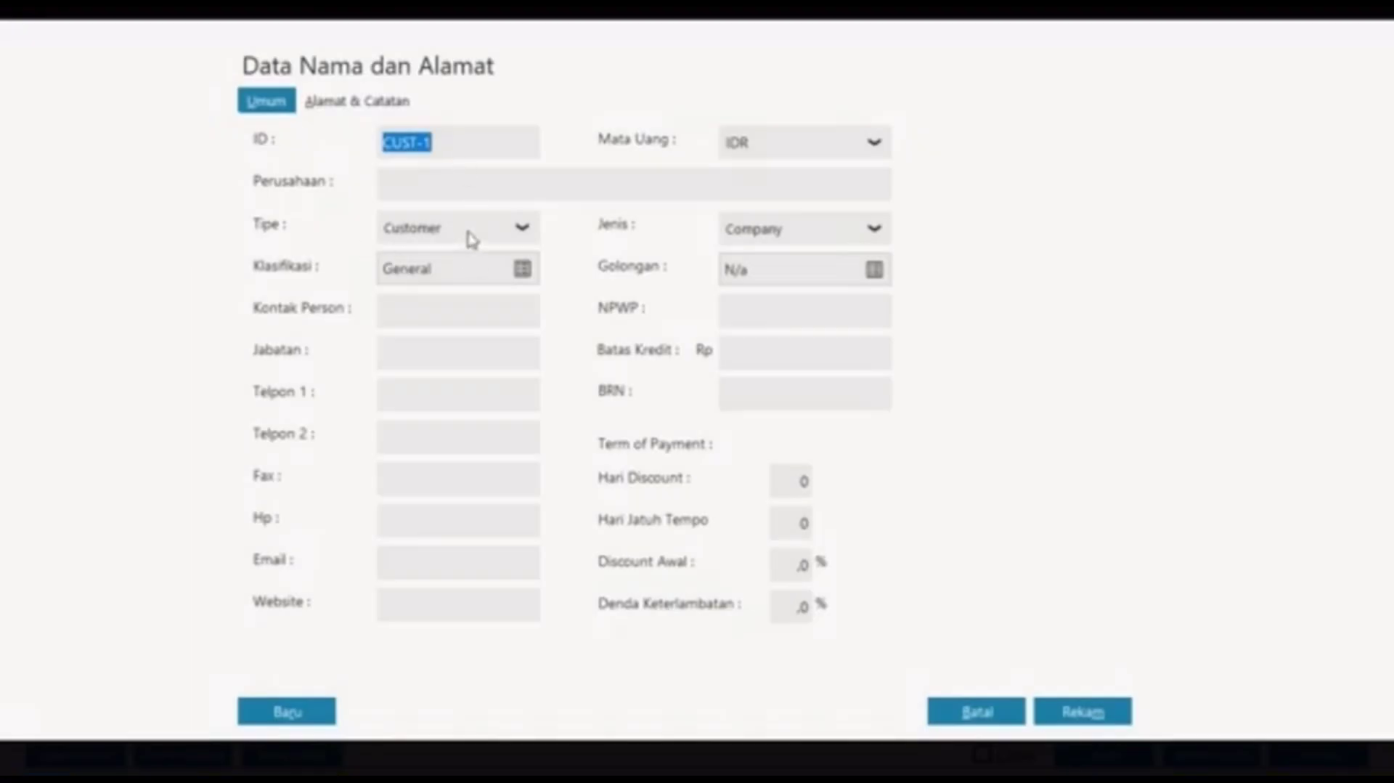
click(469, 231)
click(421, 353)
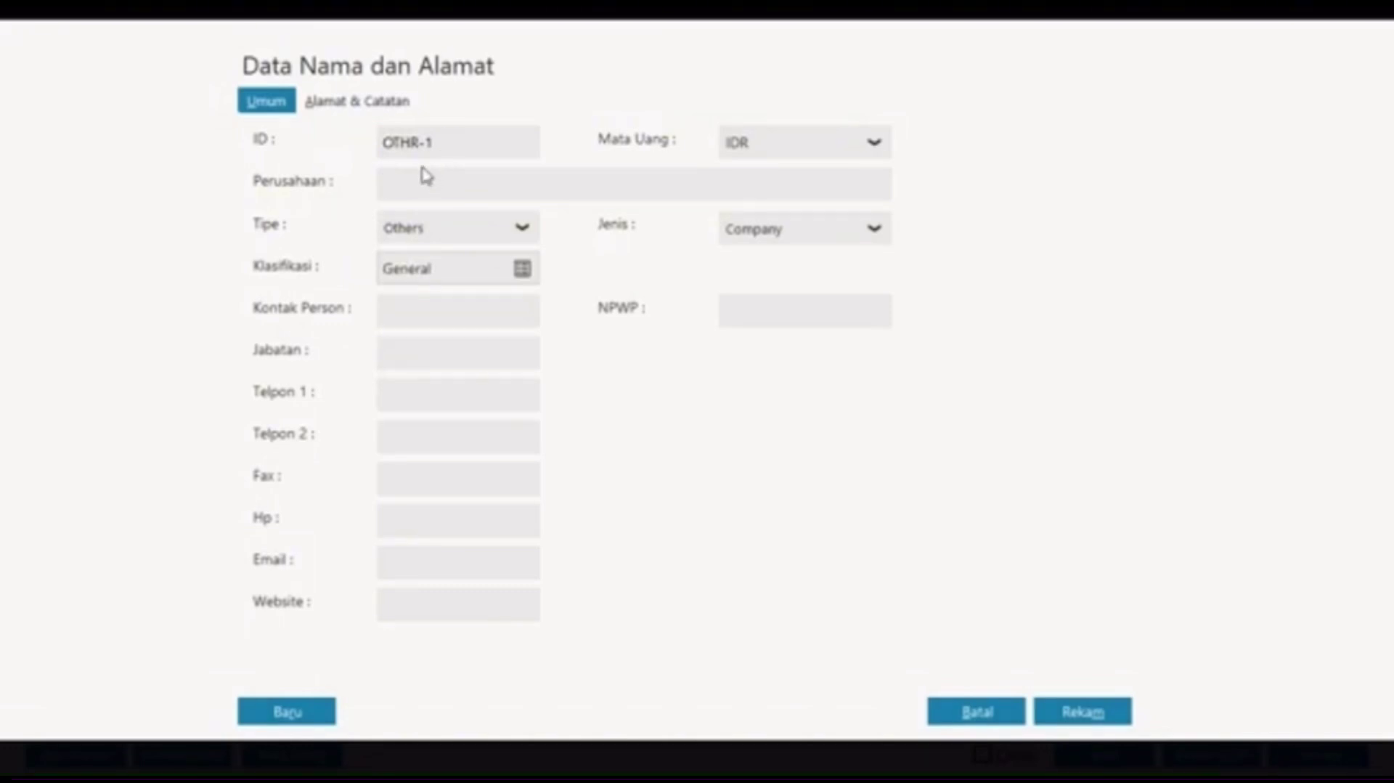
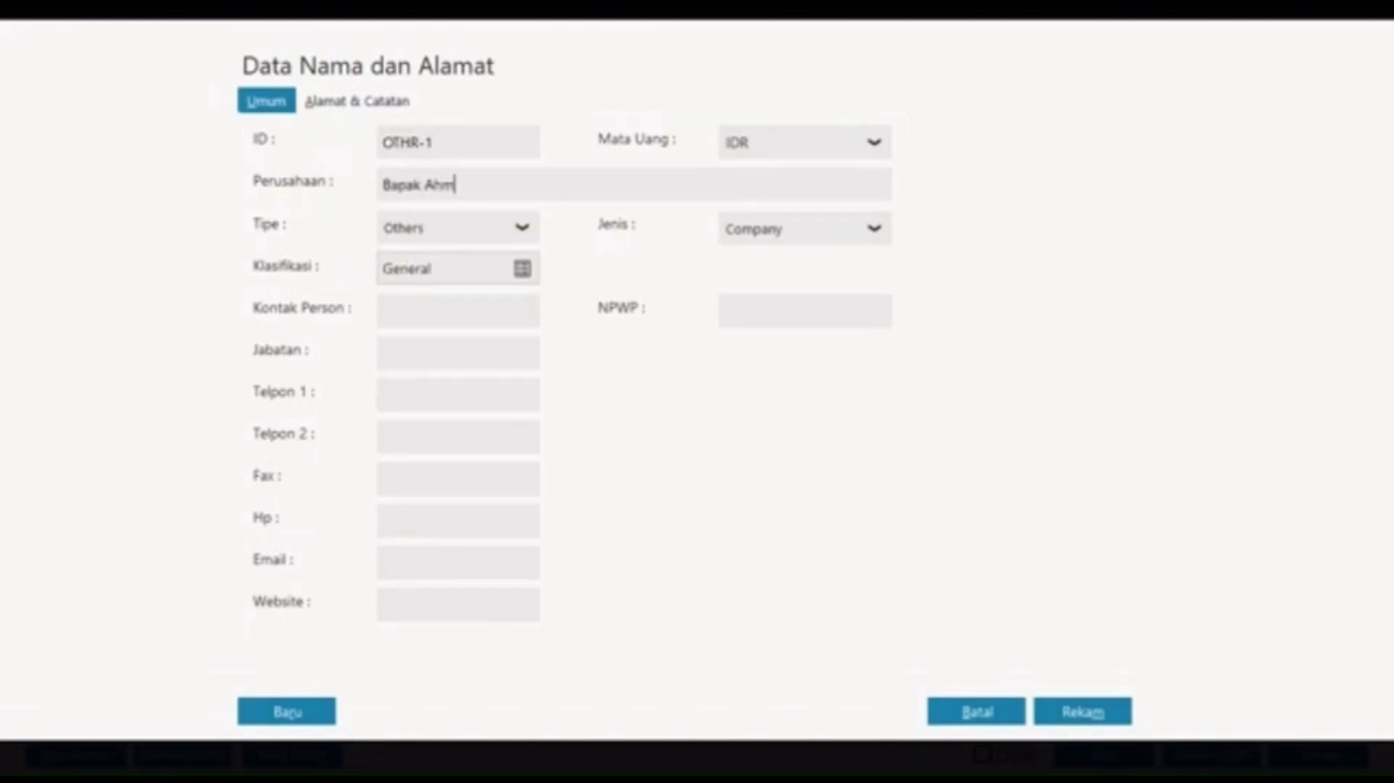
click(775, 237)
click(761, 296)
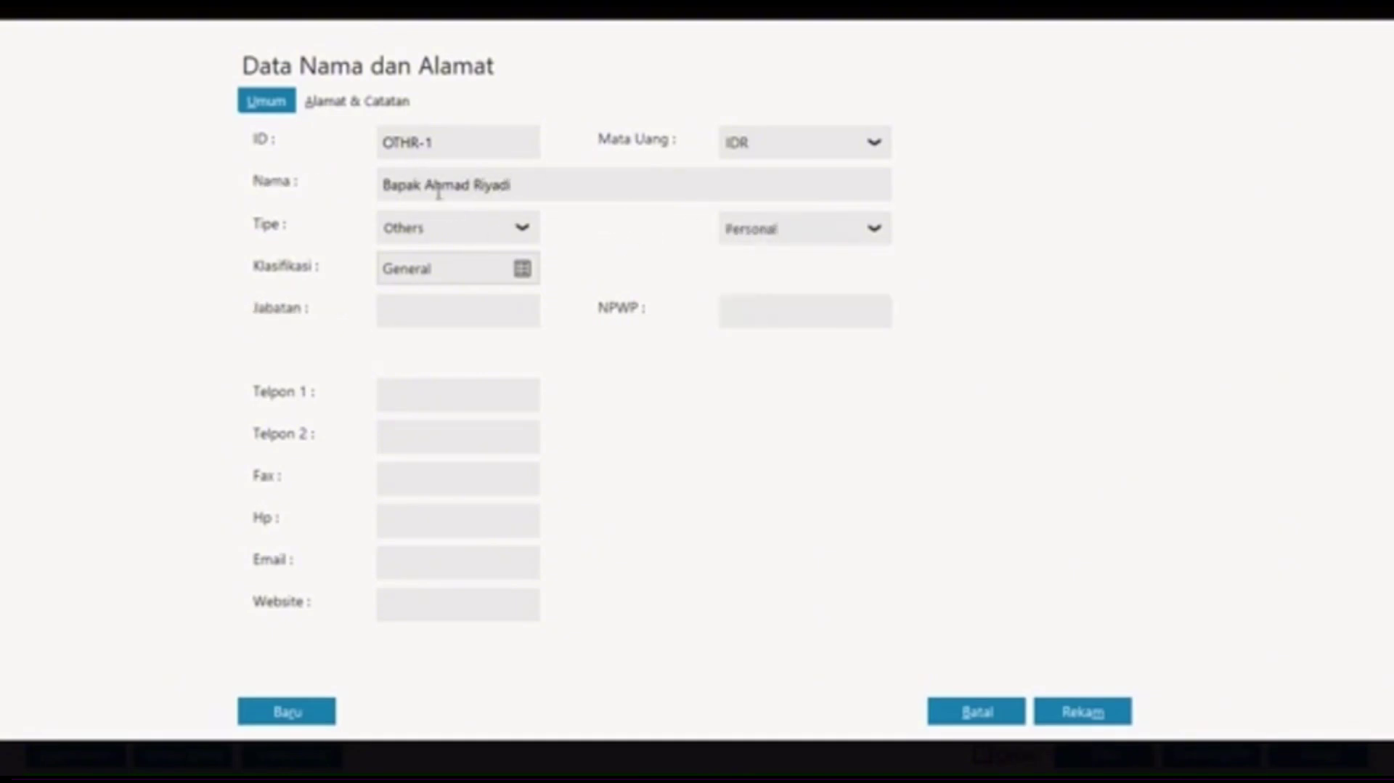
click(1068, 711)
click(550, 448)
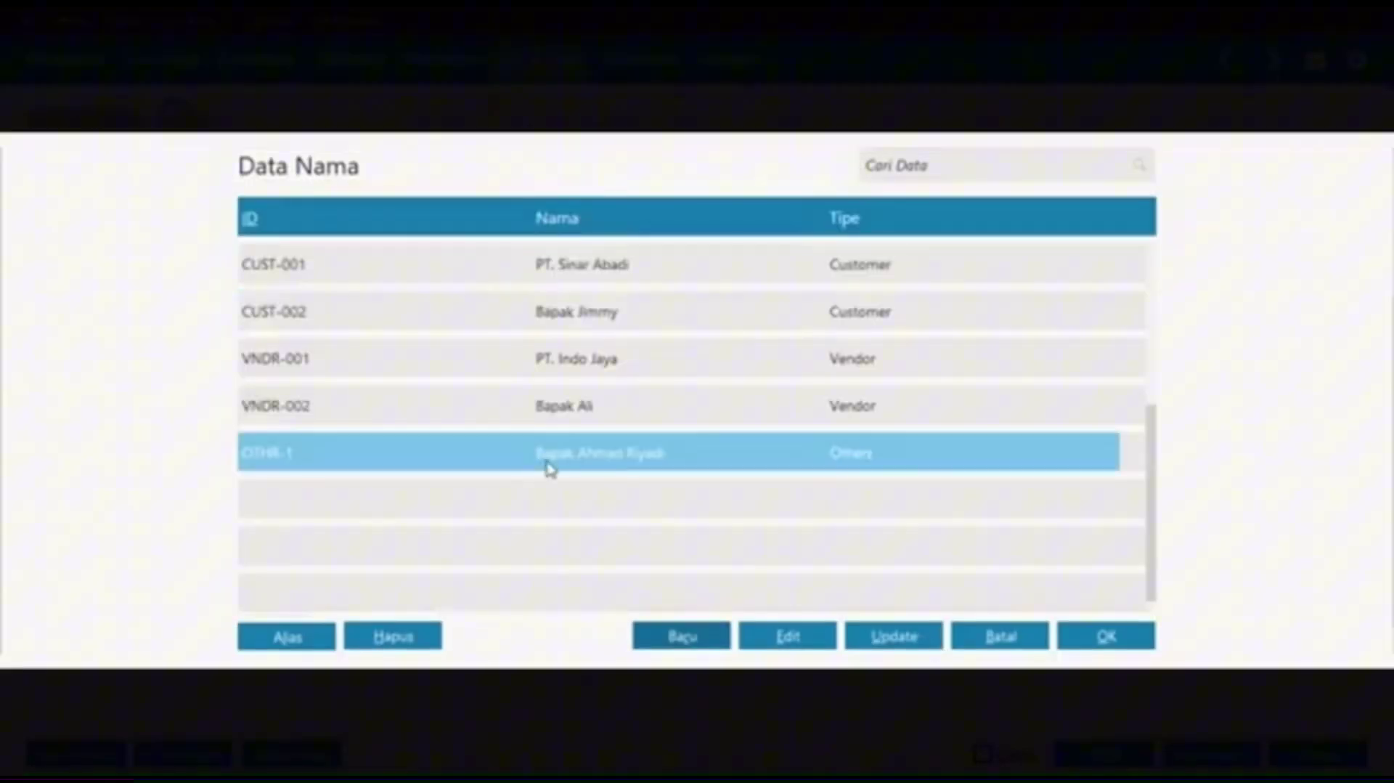
click(1100, 639)
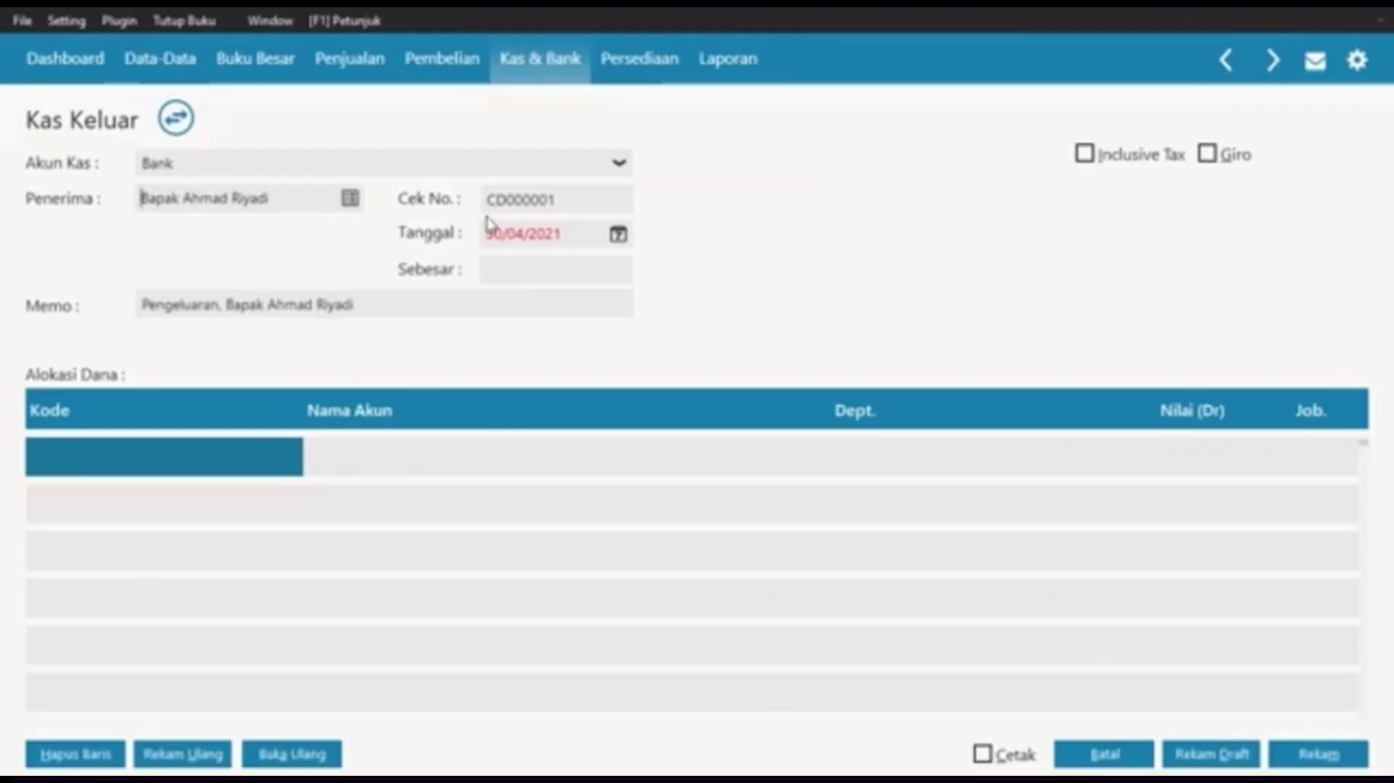
Step: Set the payment date to 04/01/2021 and open Daftar Akun for the first allocation line
double_click(538, 240)
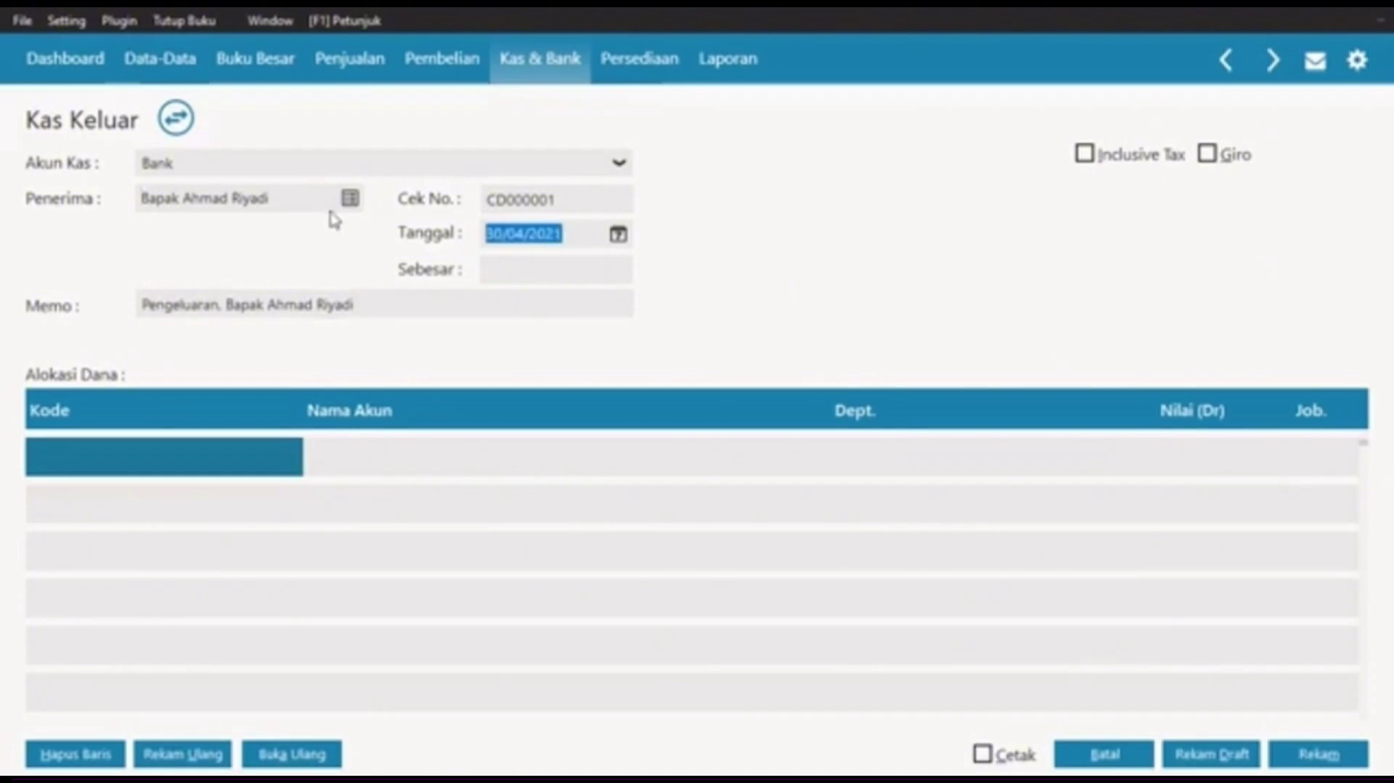
text(04/01/202)
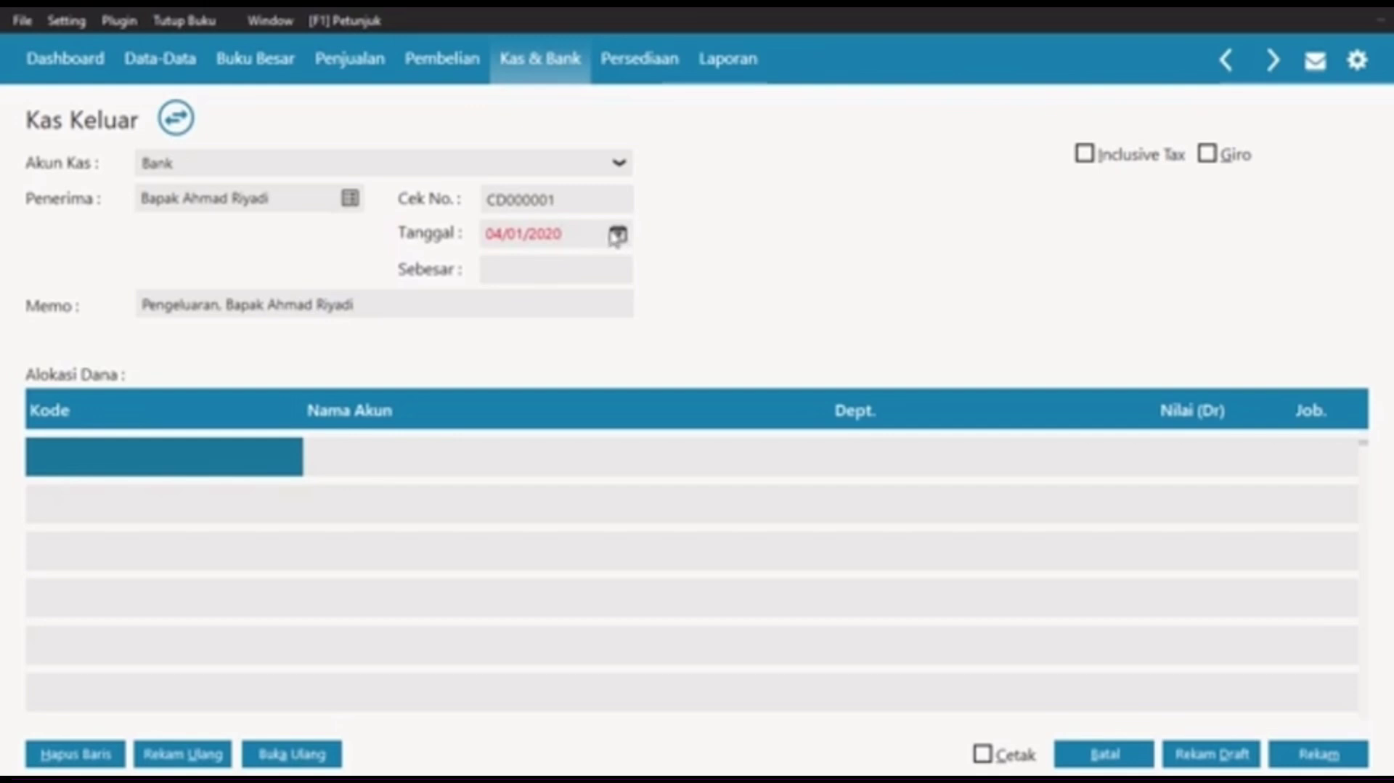
click(618, 236)
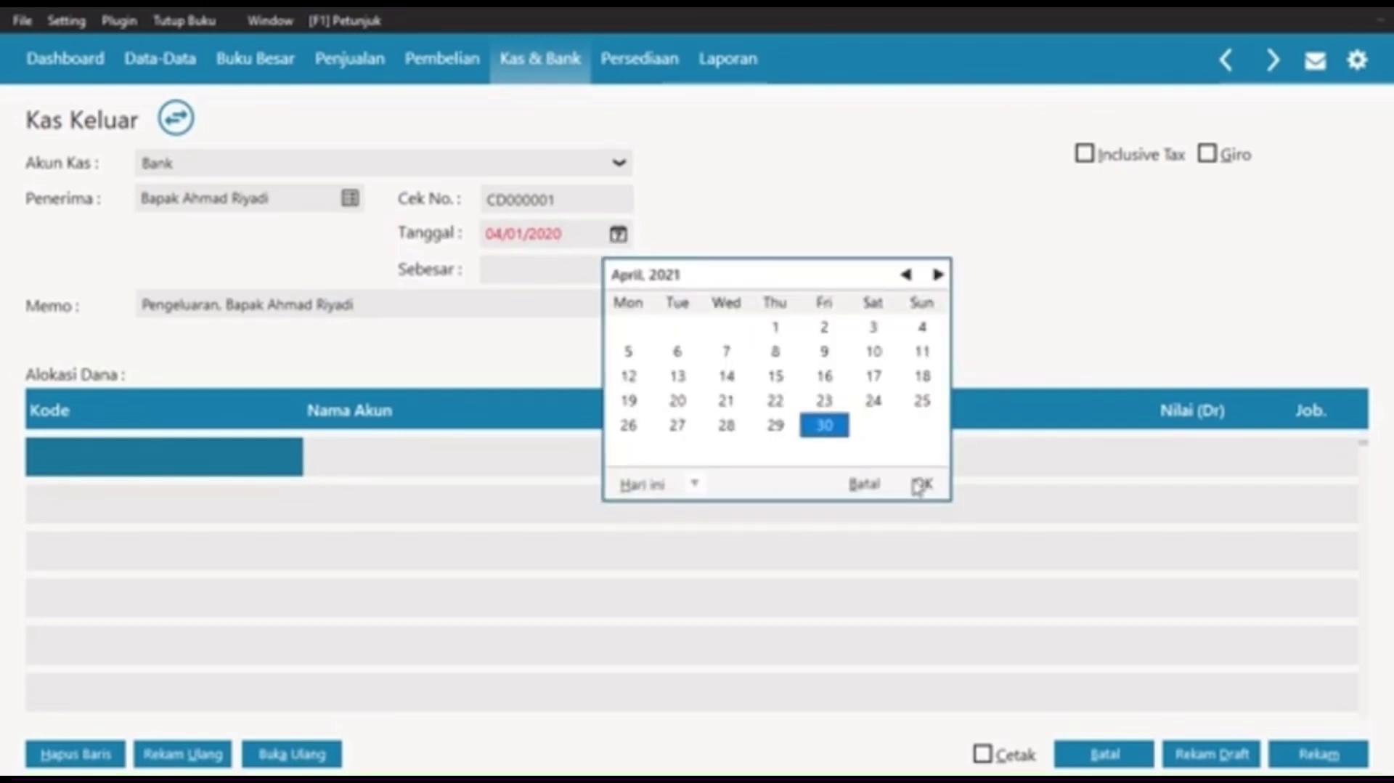
click(907, 274)
click(906, 275)
click(906, 274)
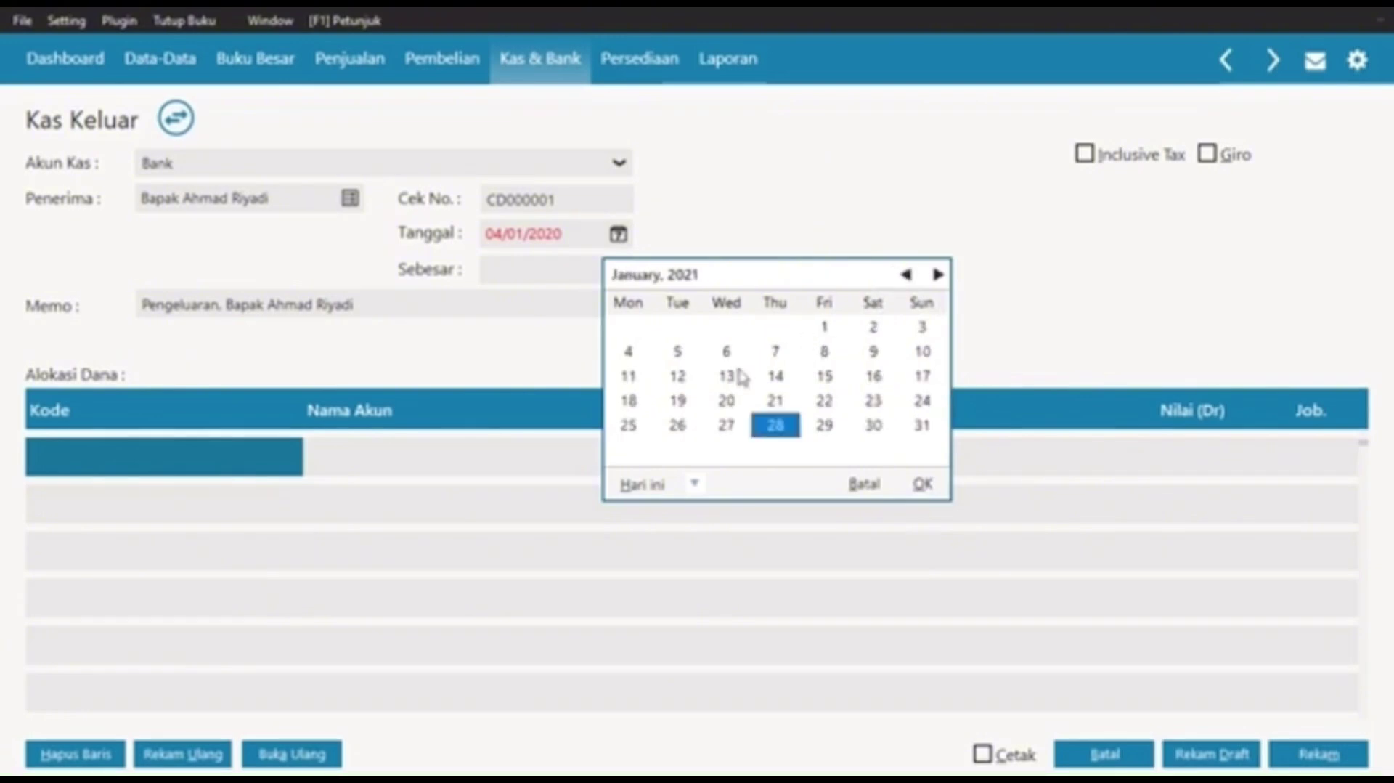
click(628, 351)
click(918, 483)
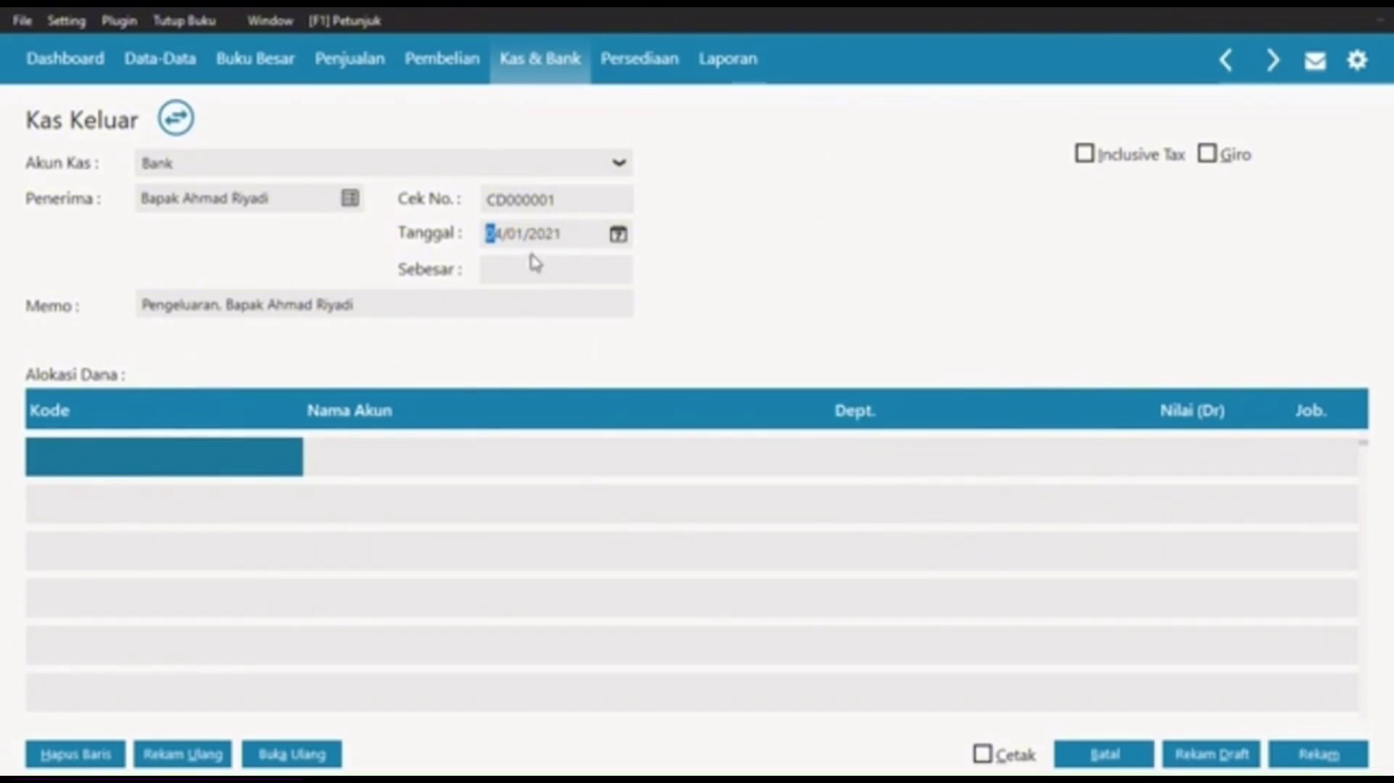
click(125, 470)
double_click(125, 470)
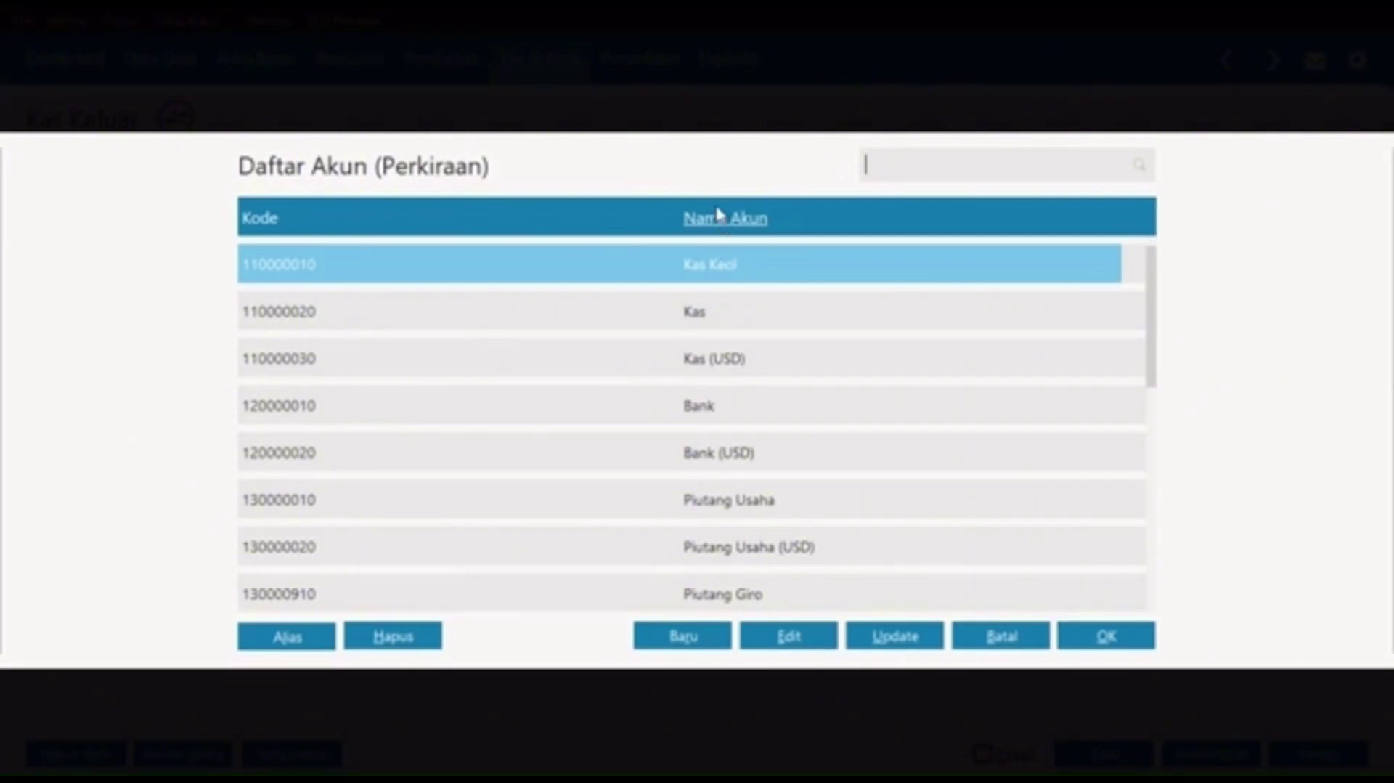
Step: Allocate Rp 9.600.000 to Sewa Dibayar di Muka and record cheque CD000001
text(se)
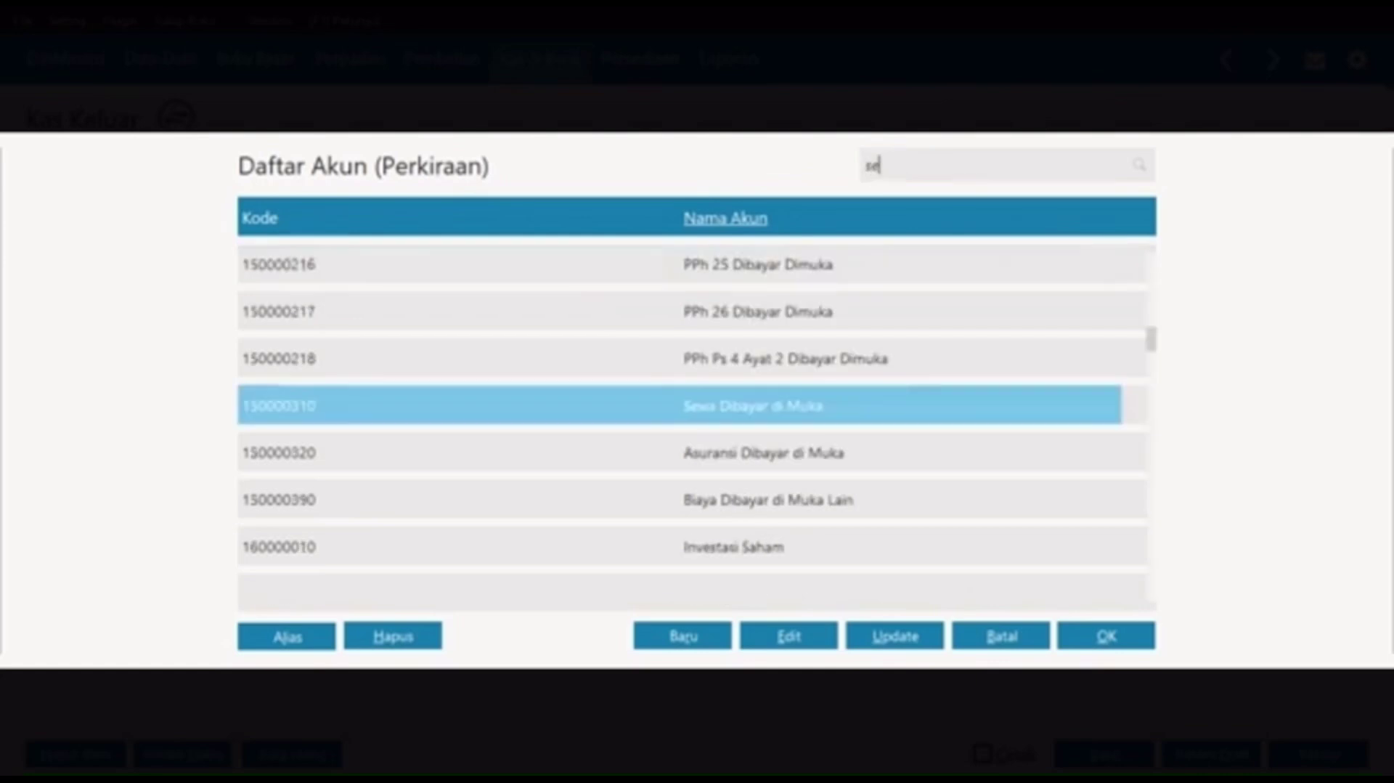
text(wa)
click(1140, 644)
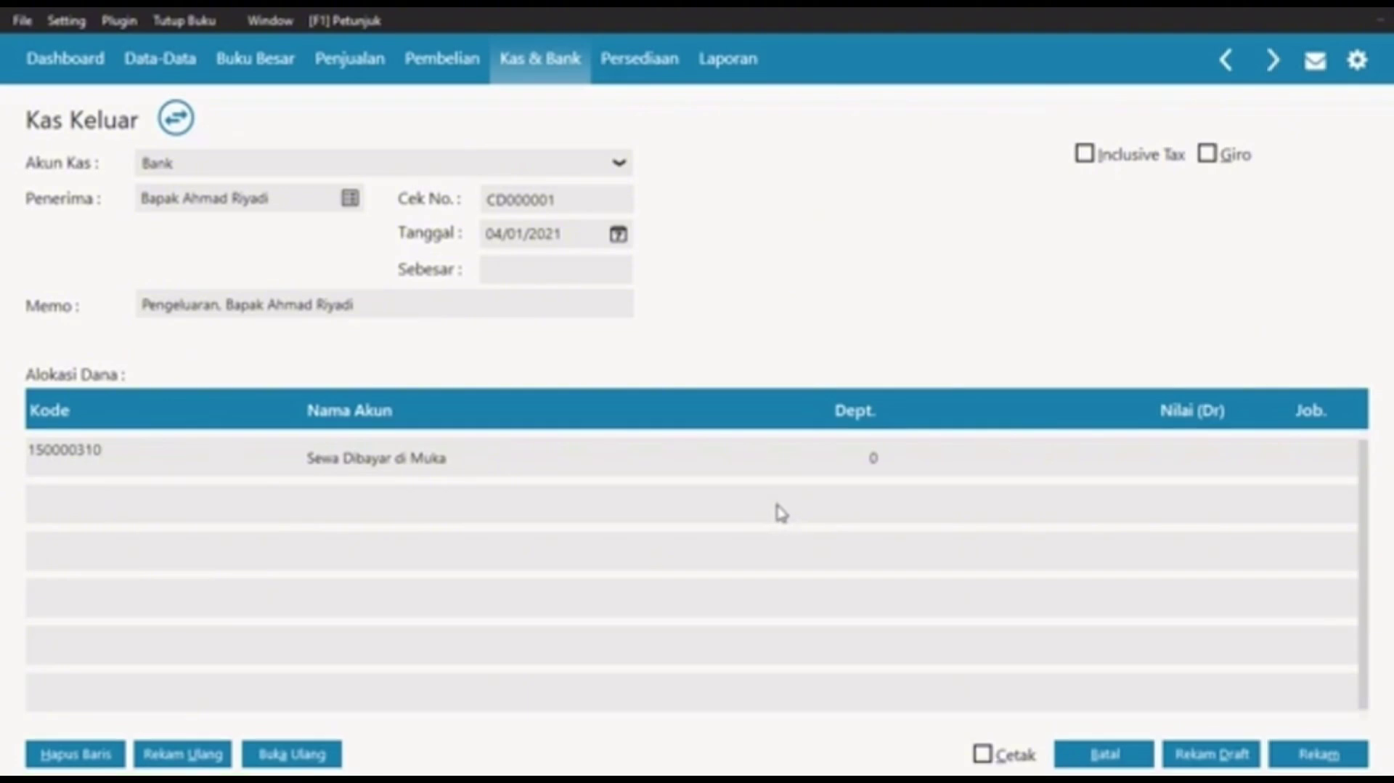
key(Tab)
key(Tab)
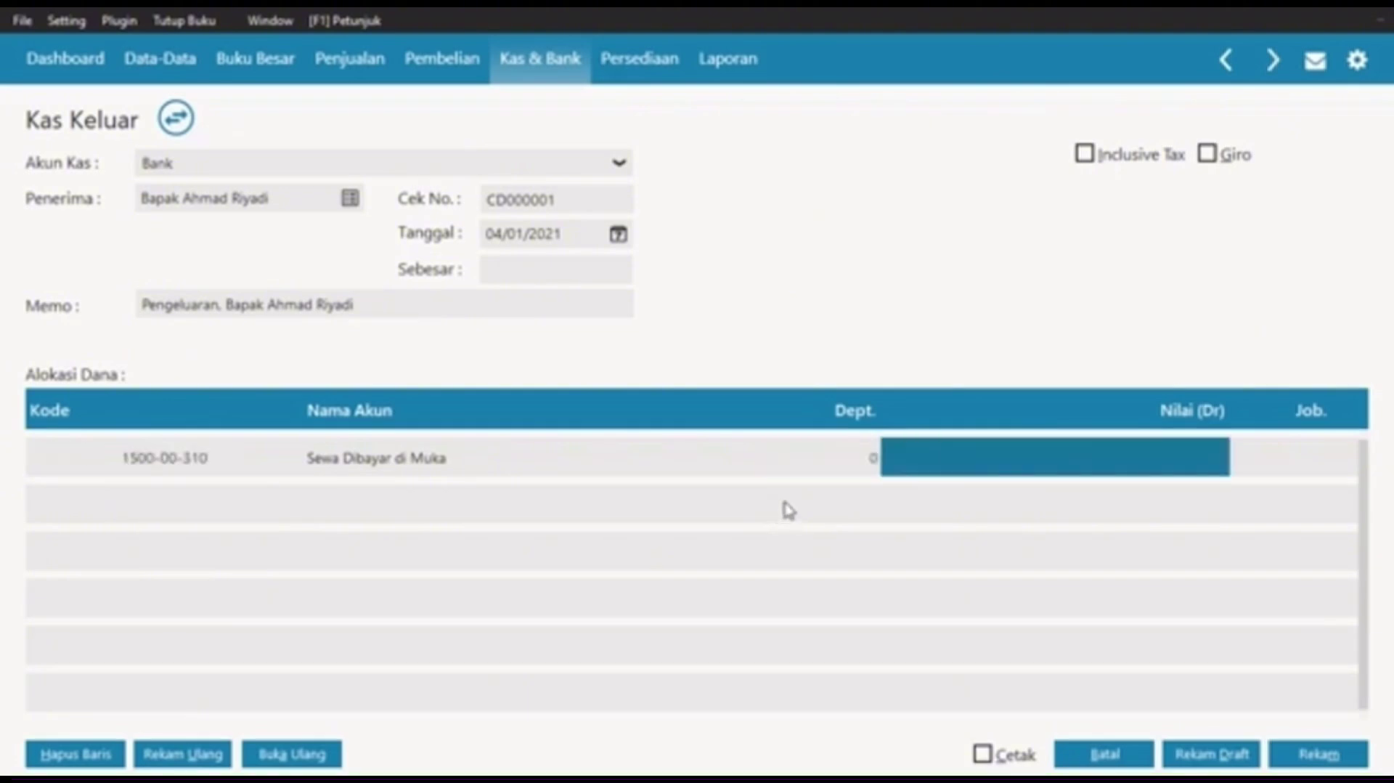
text(9)
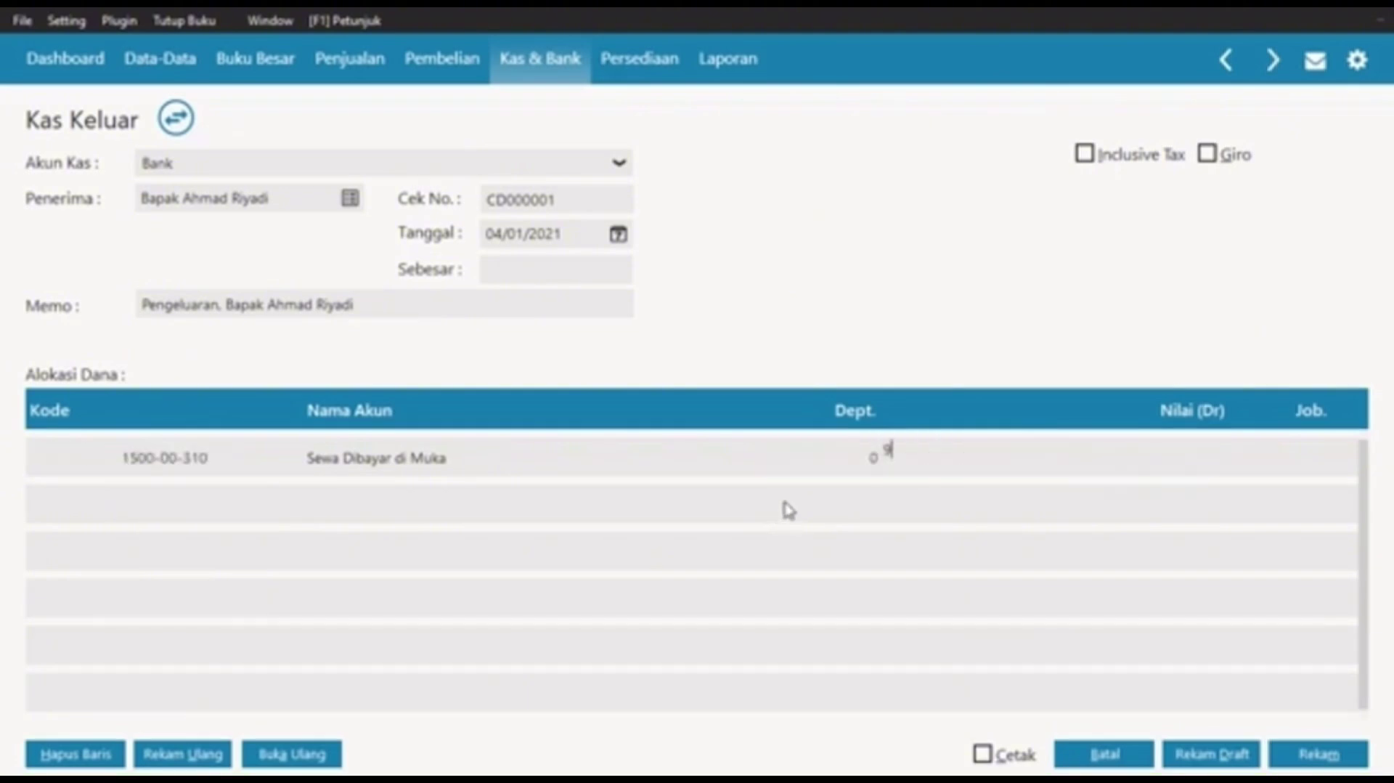
text(.600.000)
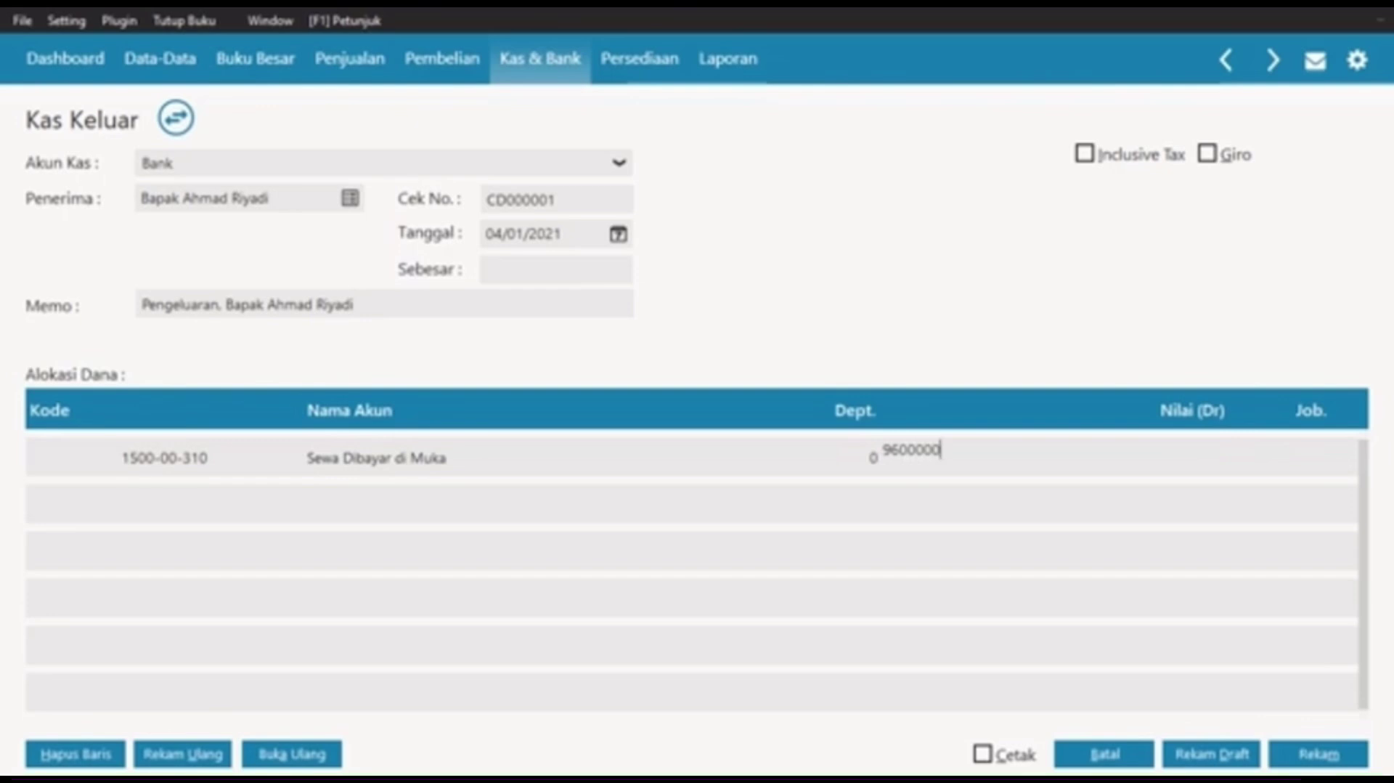
key(Tab)
click(566, 273)
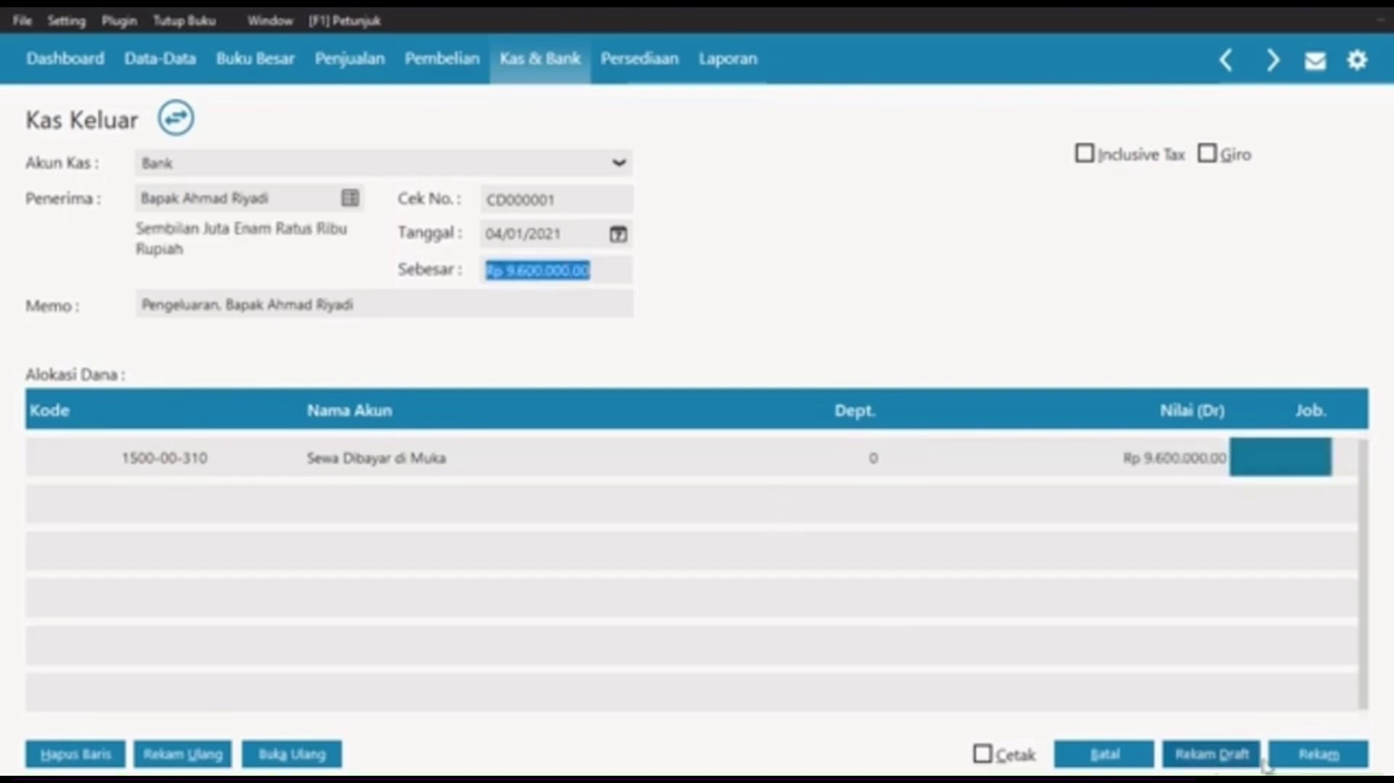
click(1318, 754)
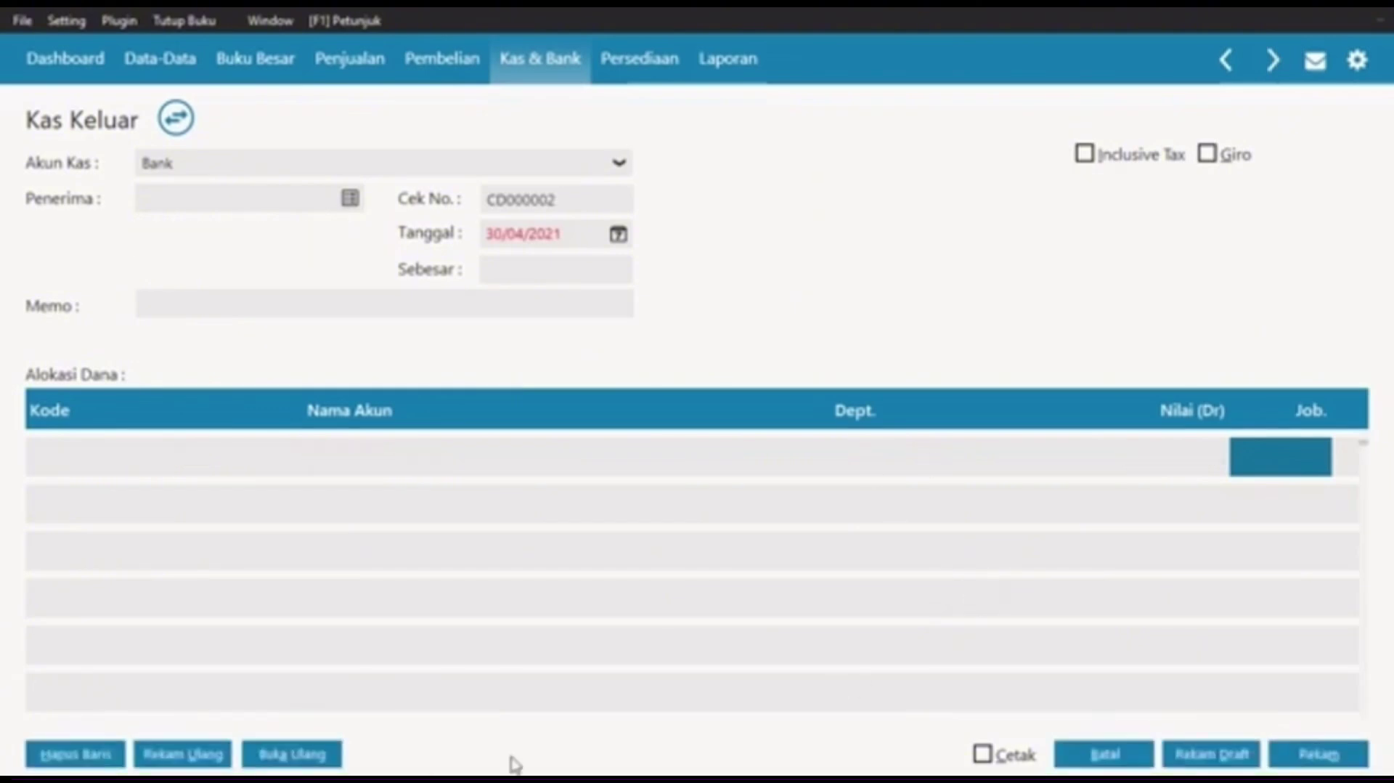
Step: Close the Kas Keluar register and start a new Penerimaan Barang receipt under Pembelian
click(1105, 754)
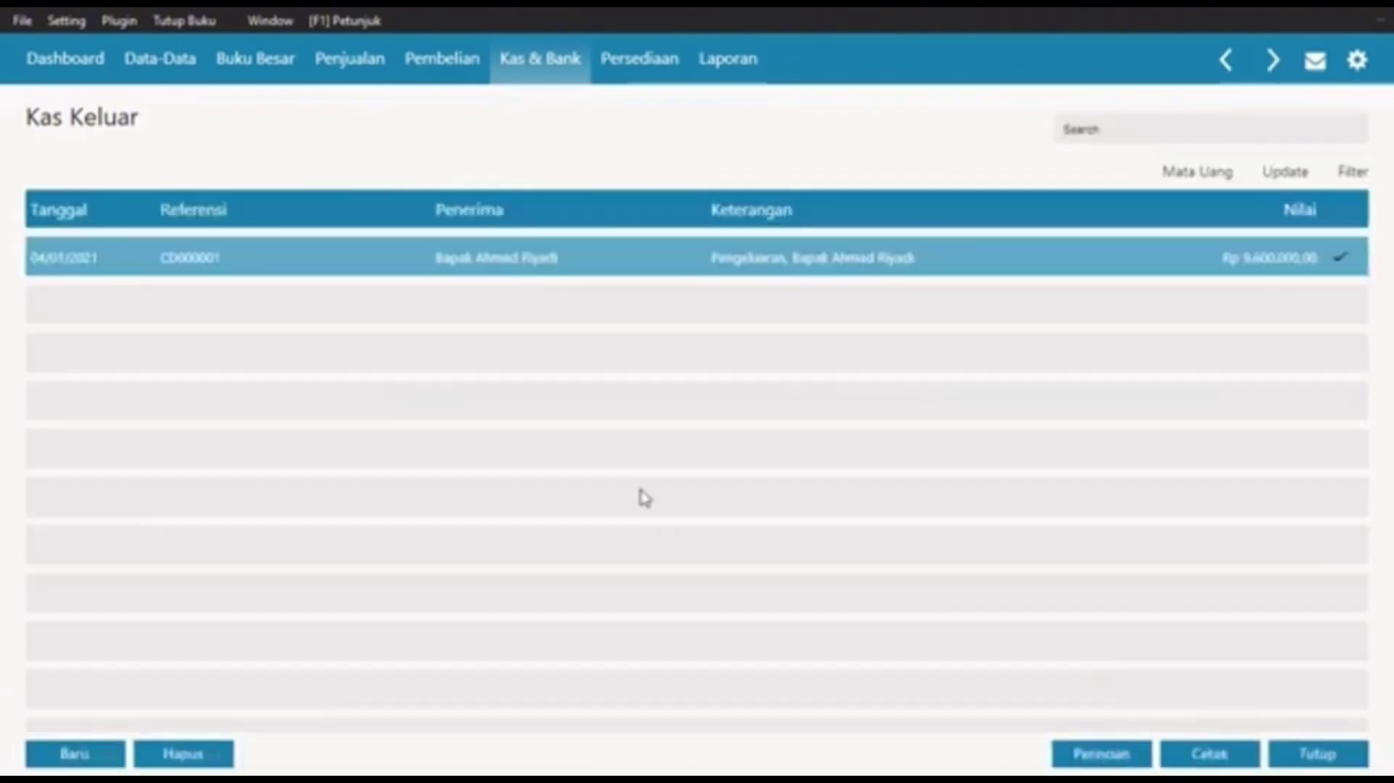
click(1336, 763)
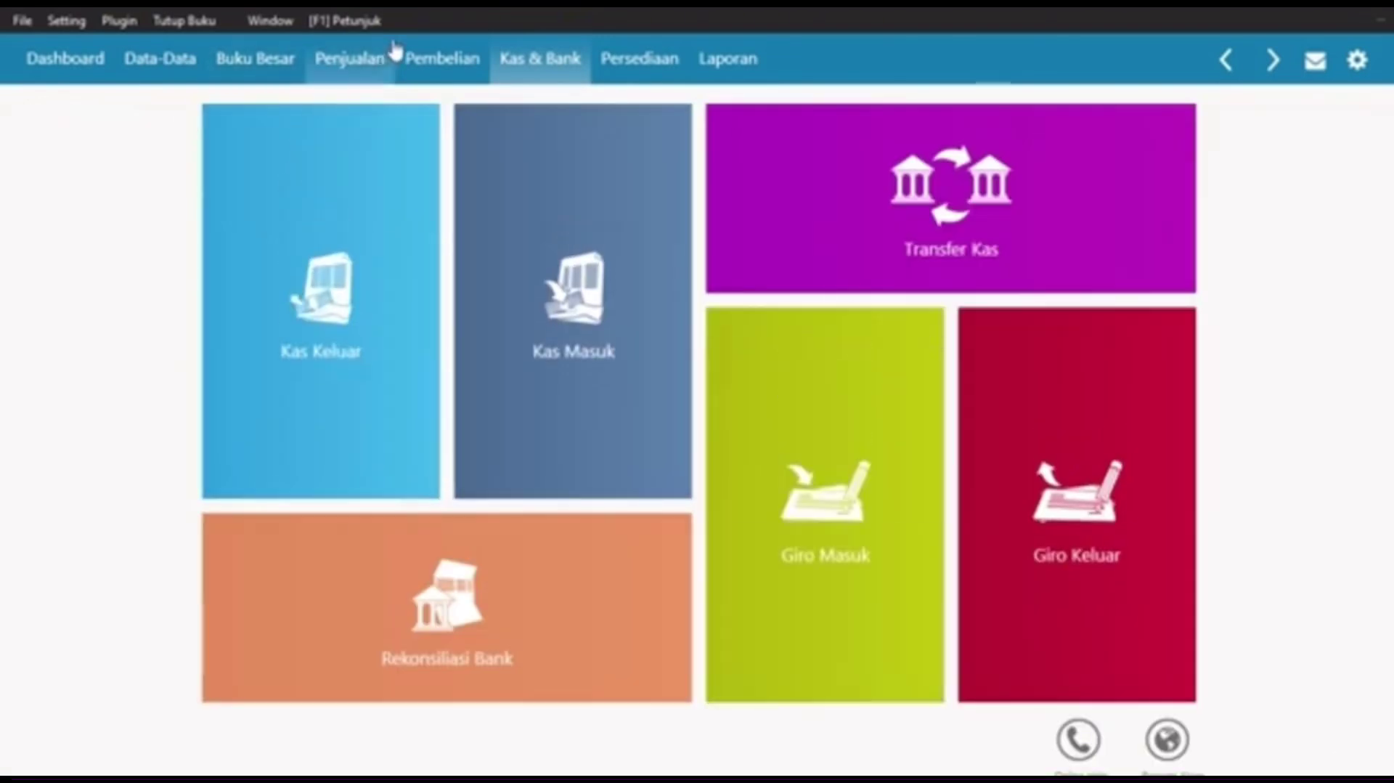
click(428, 57)
mouse_move(228, 373)
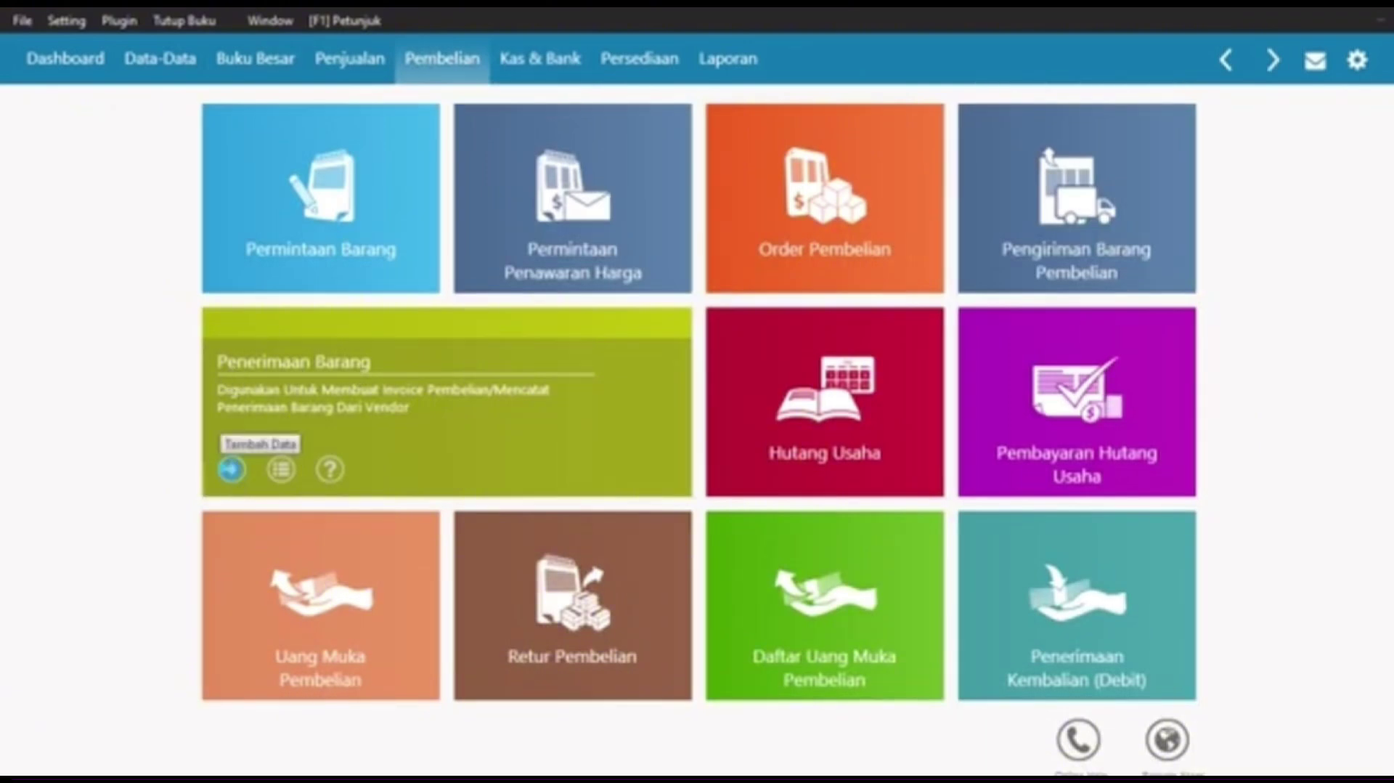
click(231, 472)
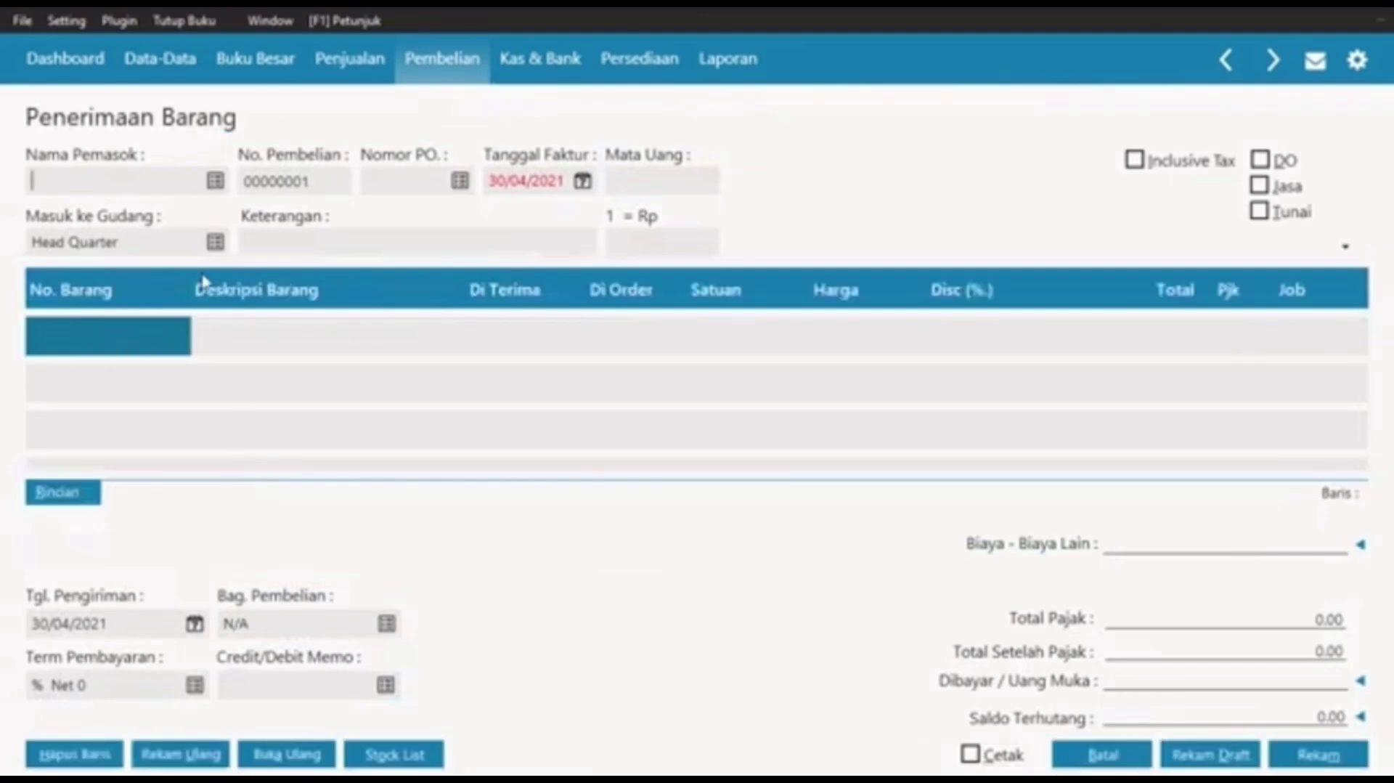
Step: Start a new vendor with ID VNDR-003 and company name Toko Citra Komputer
click(214, 182)
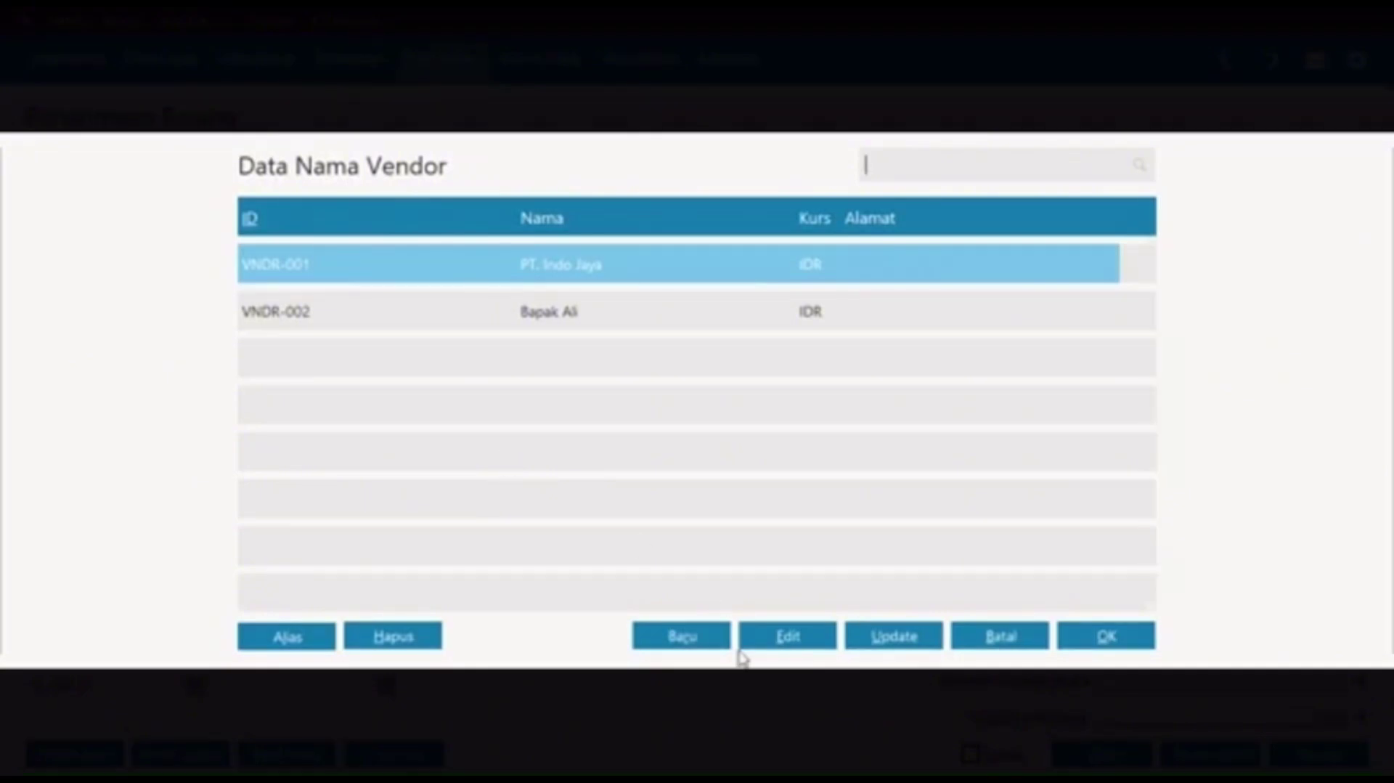
click(664, 639)
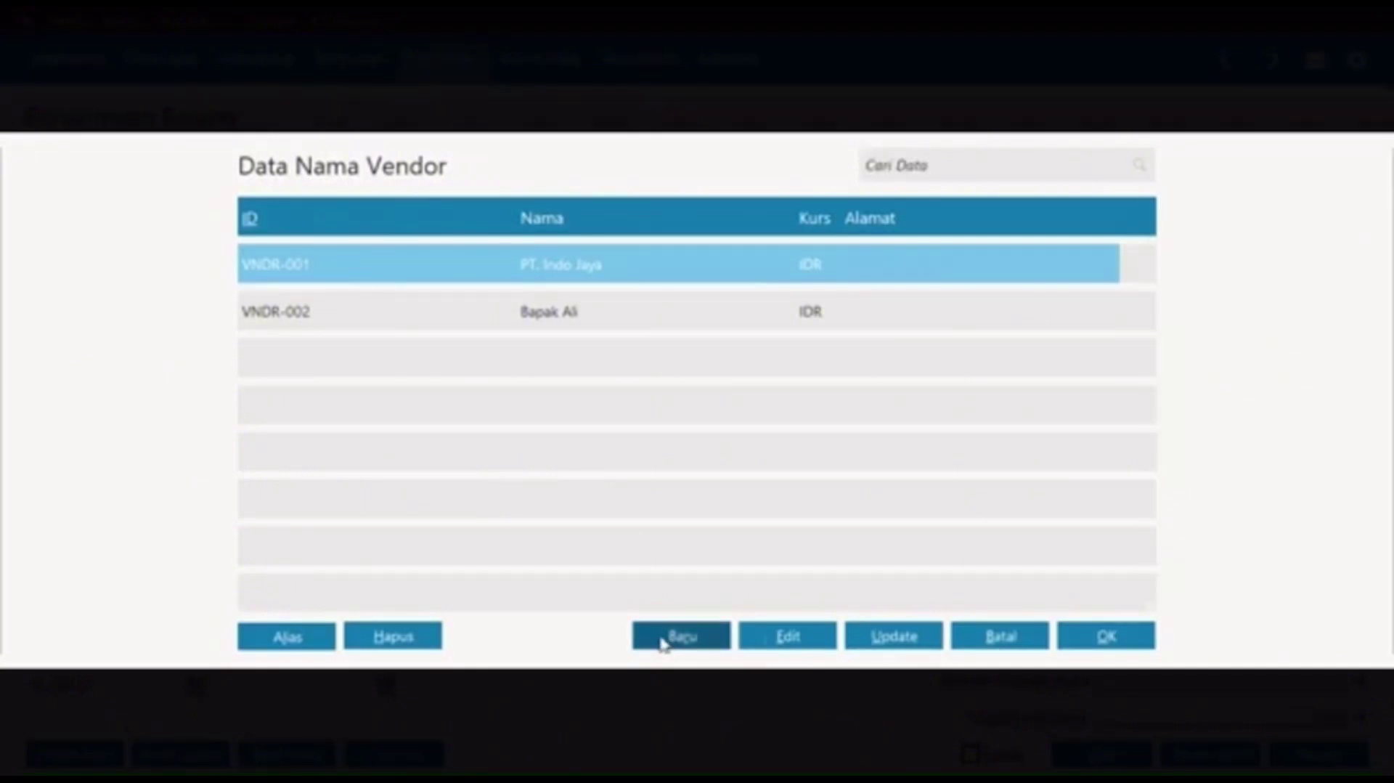
click(679, 634)
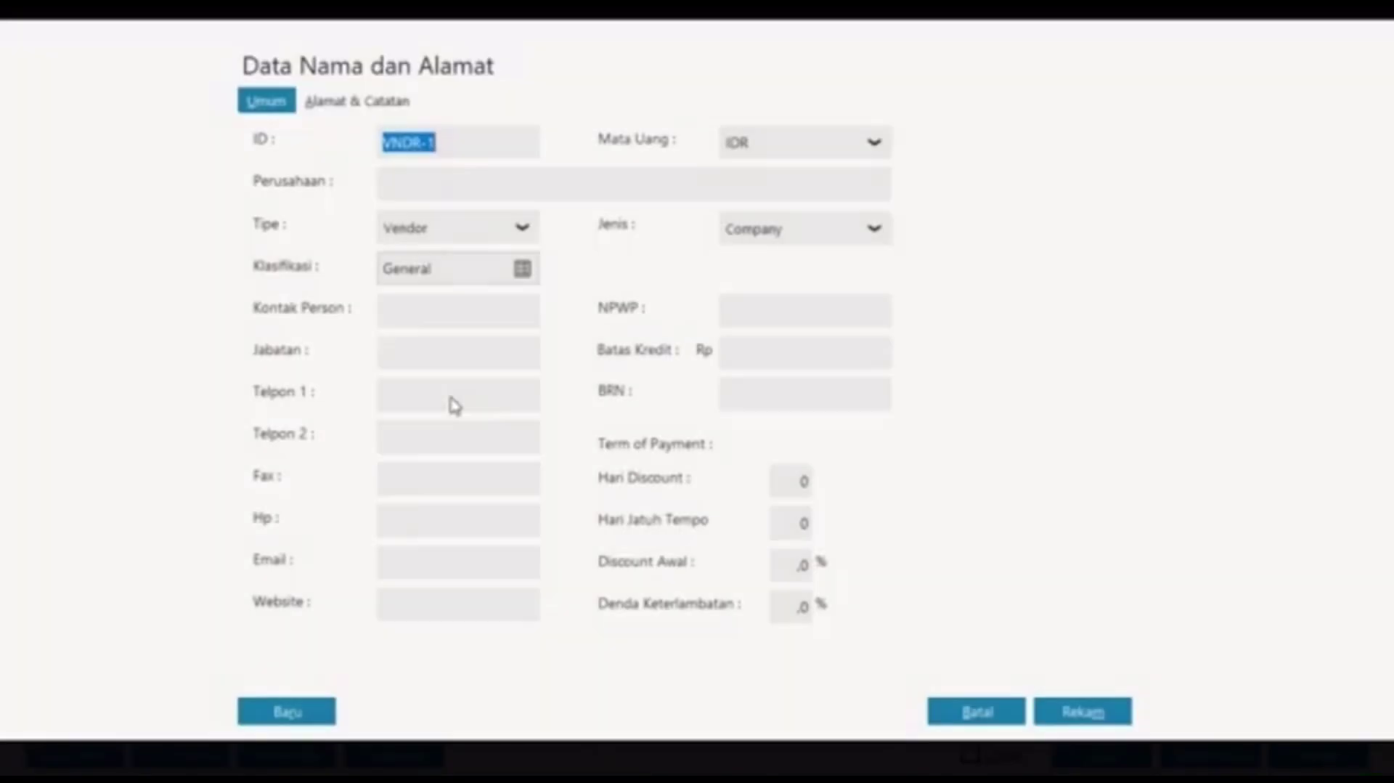
click(439, 142)
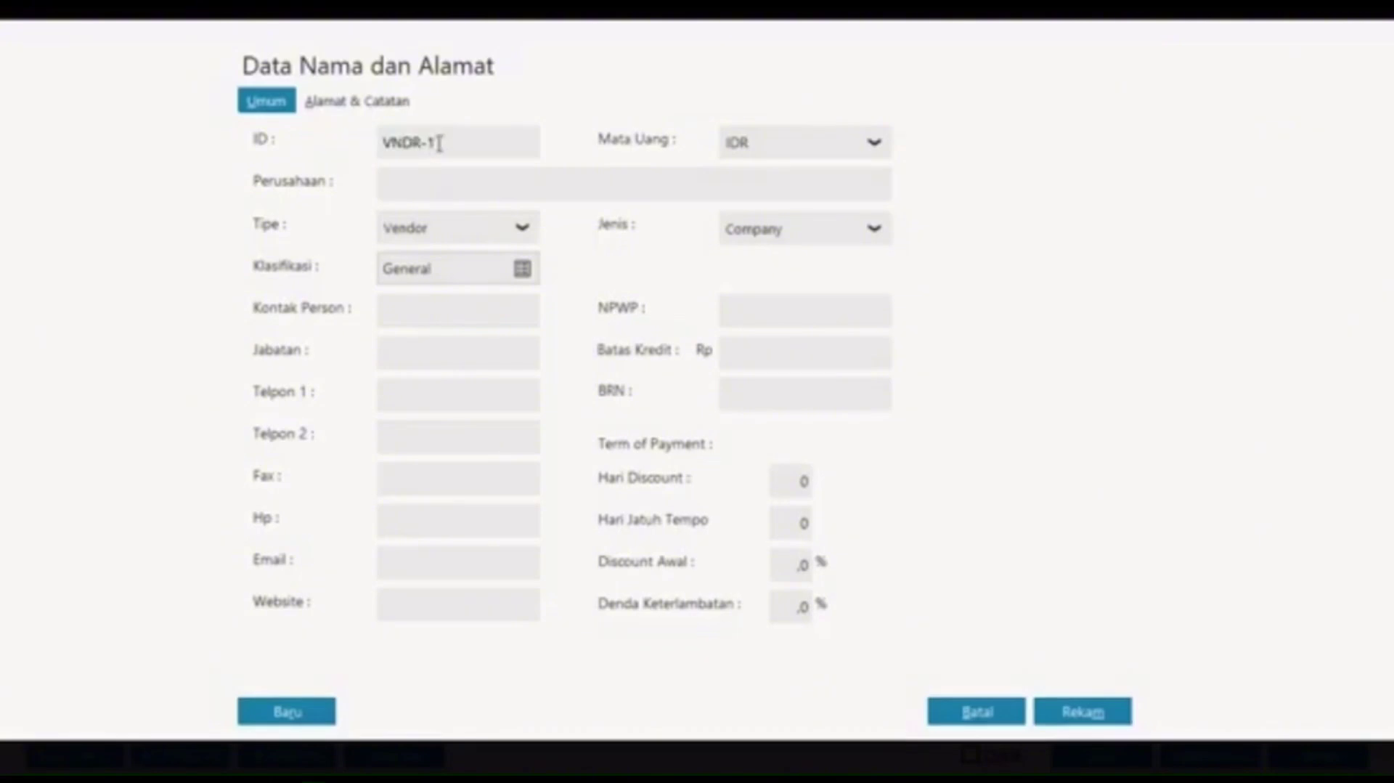
text(03)
click(433, 186)
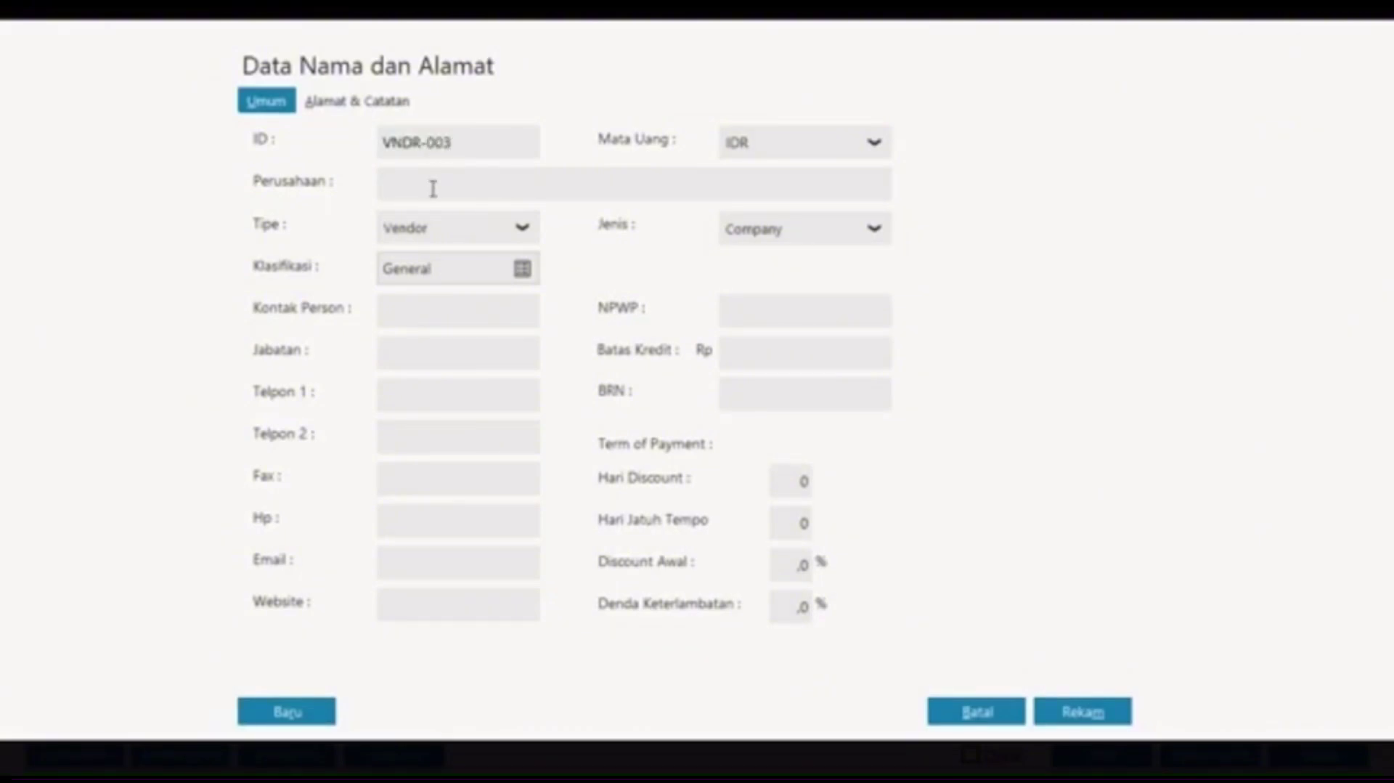
text(Toko Citra Kompu)
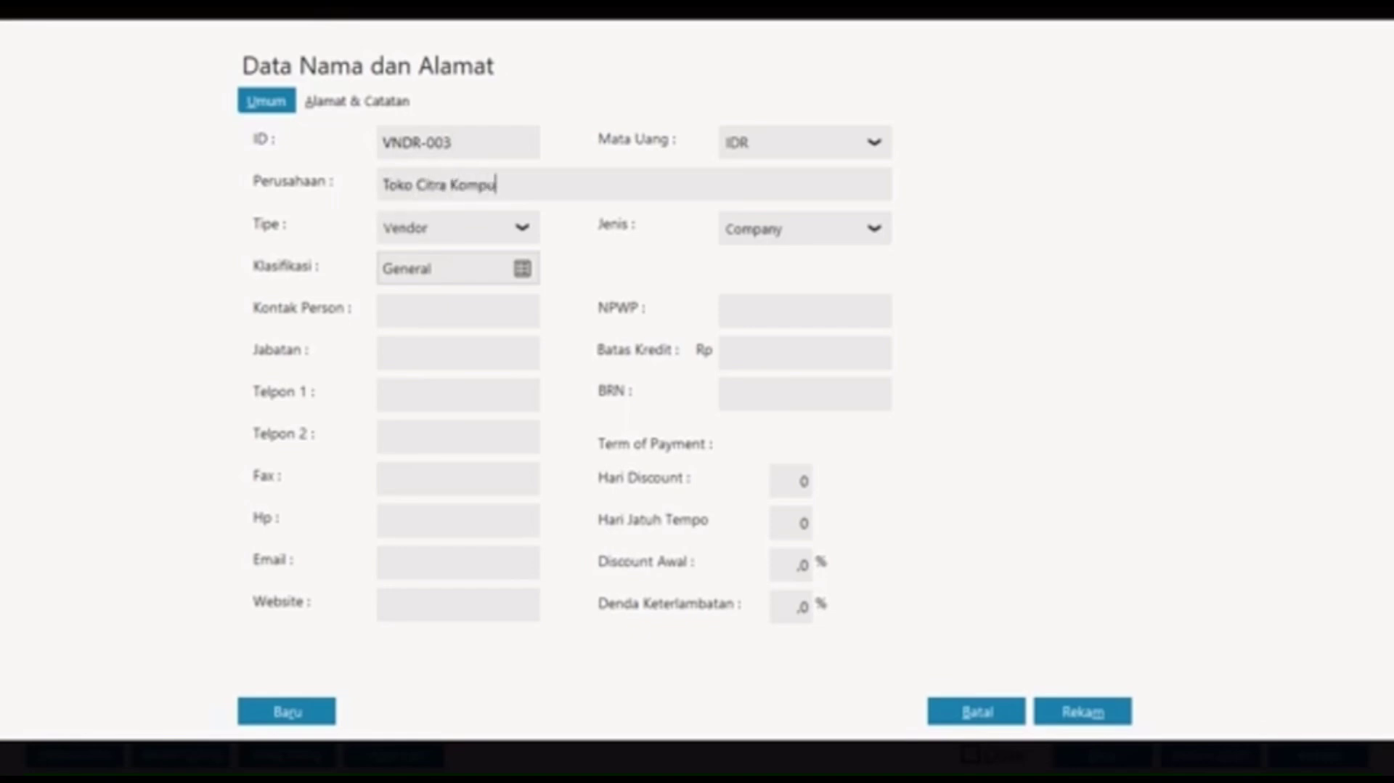
text(ter)
Step: Save the vendor and choose VNDR-003 Toko Citra Komputer as the supplier
click(1111, 712)
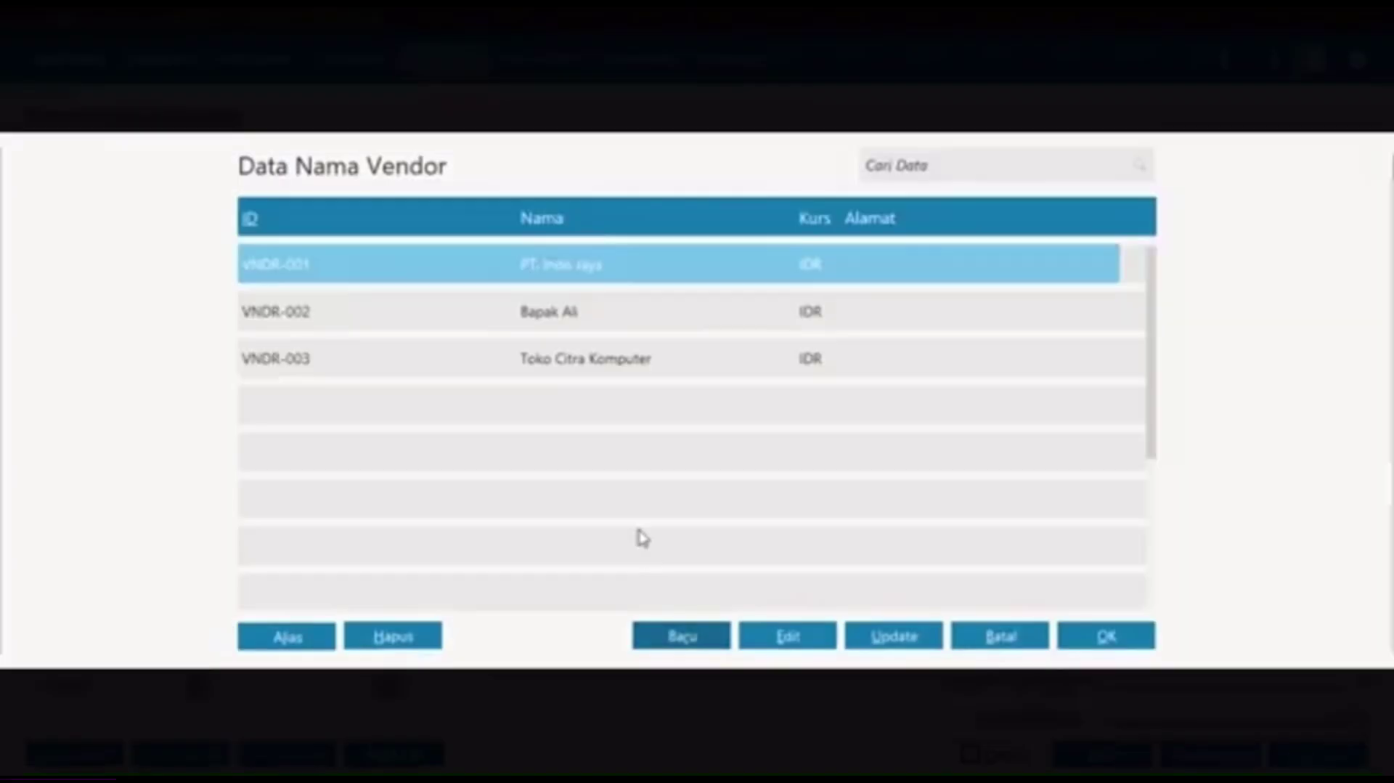
click(620, 361)
click(1134, 640)
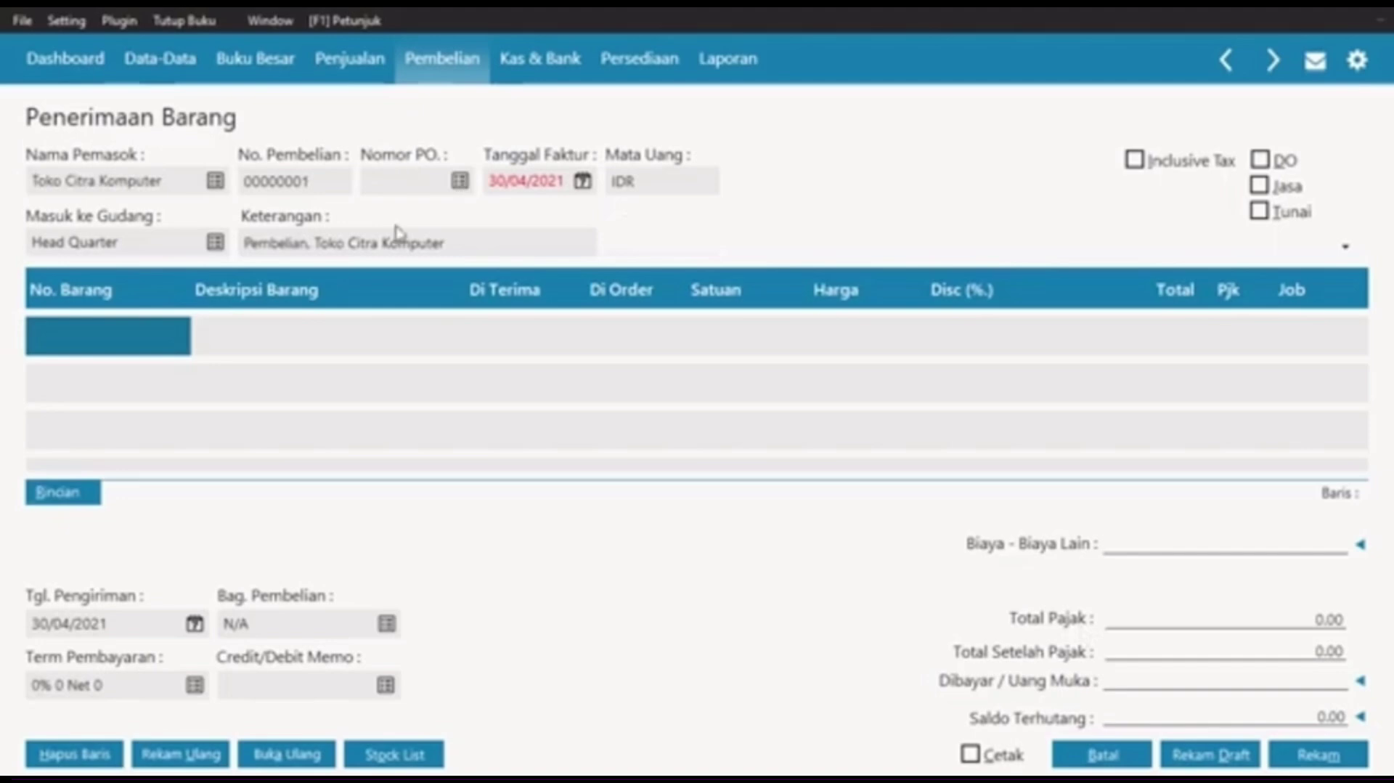
Step: Set the invoice date to 05/01/2021 and tick the Jasa checkbox
click(546, 188)
click(583, 181)
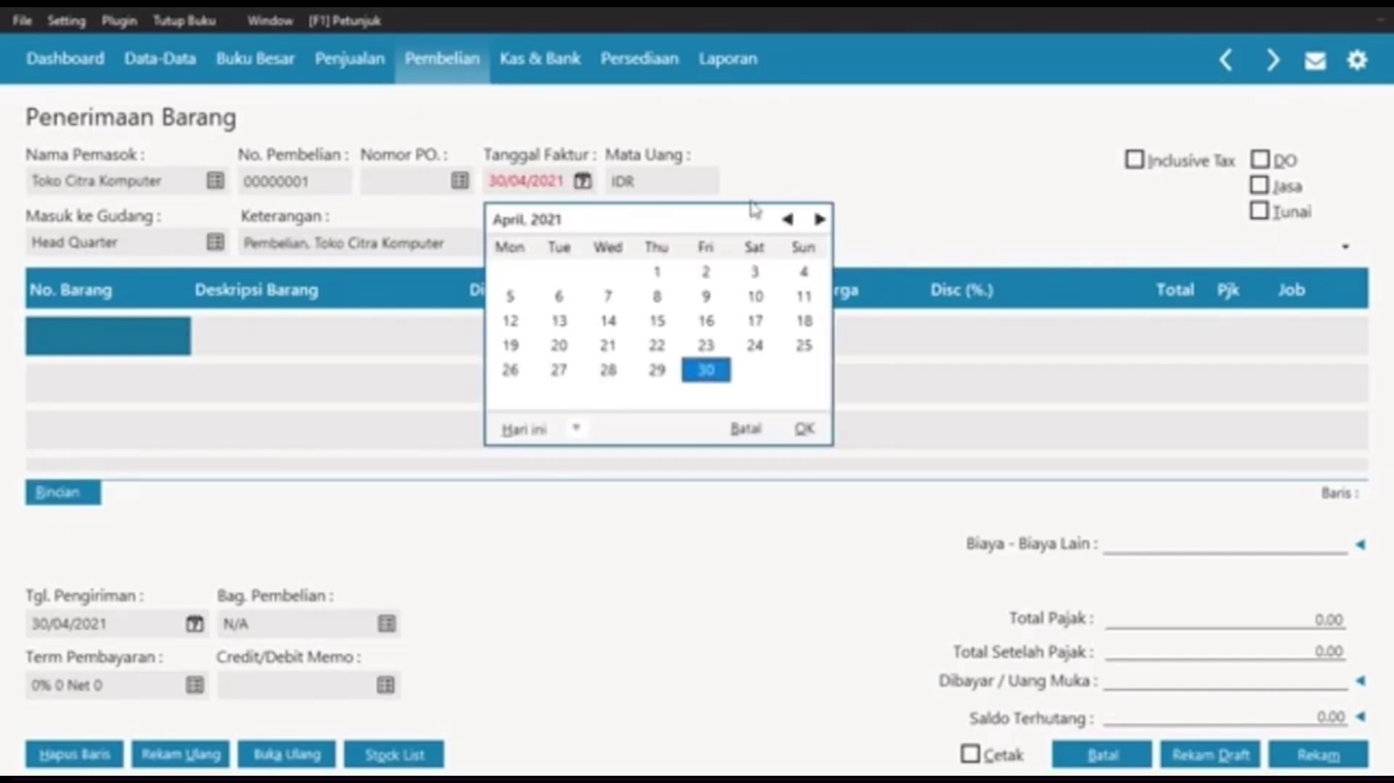
click(786, 219)
click(786, 220)
click(786, 220)
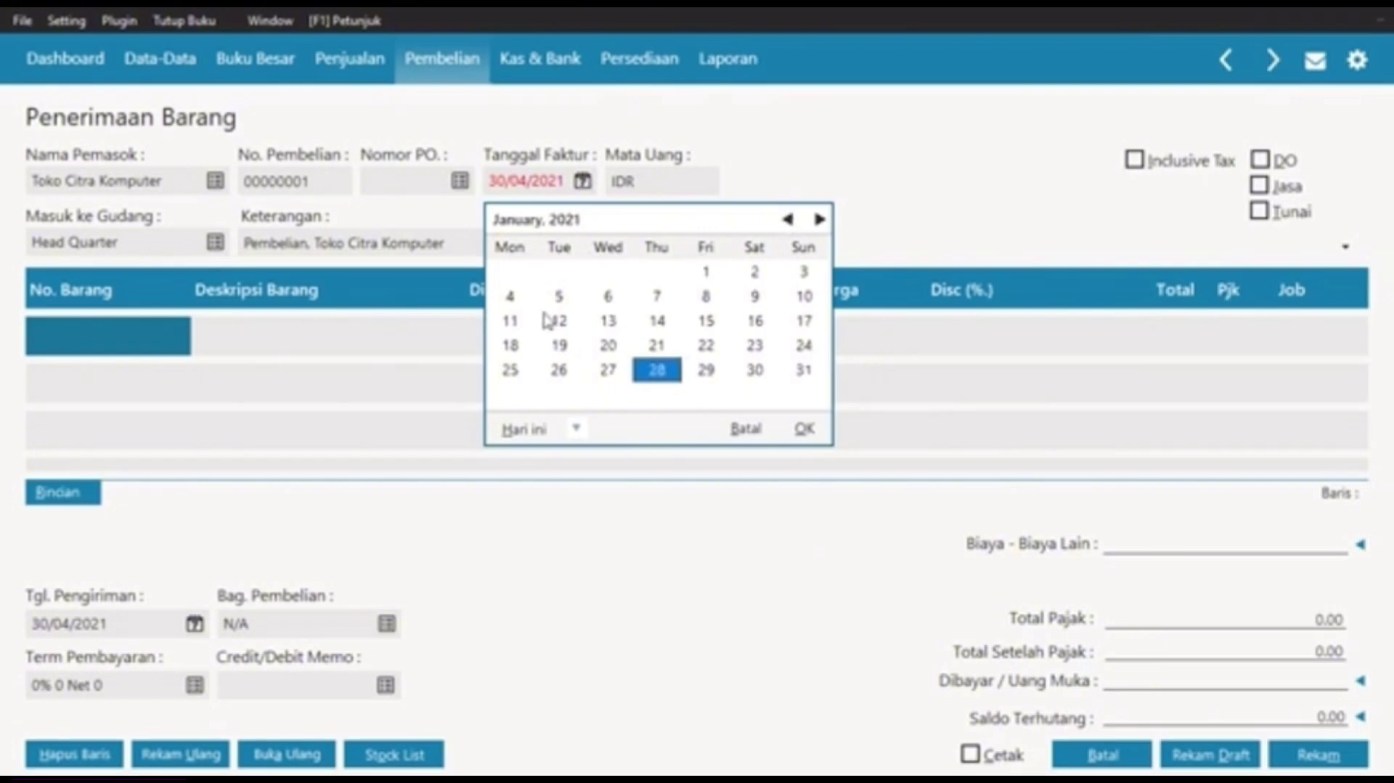
click(558, 298)
click(805, 430)
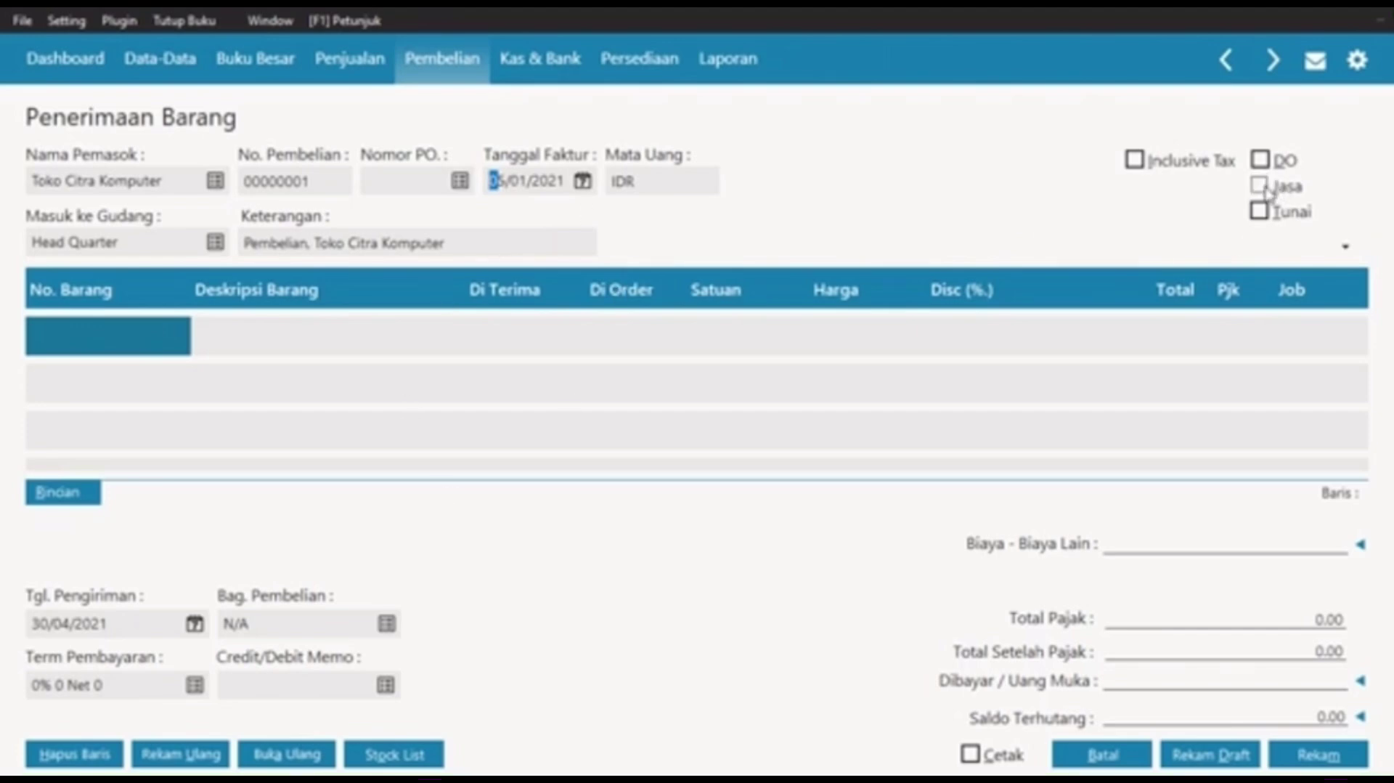
click(1262, 190)
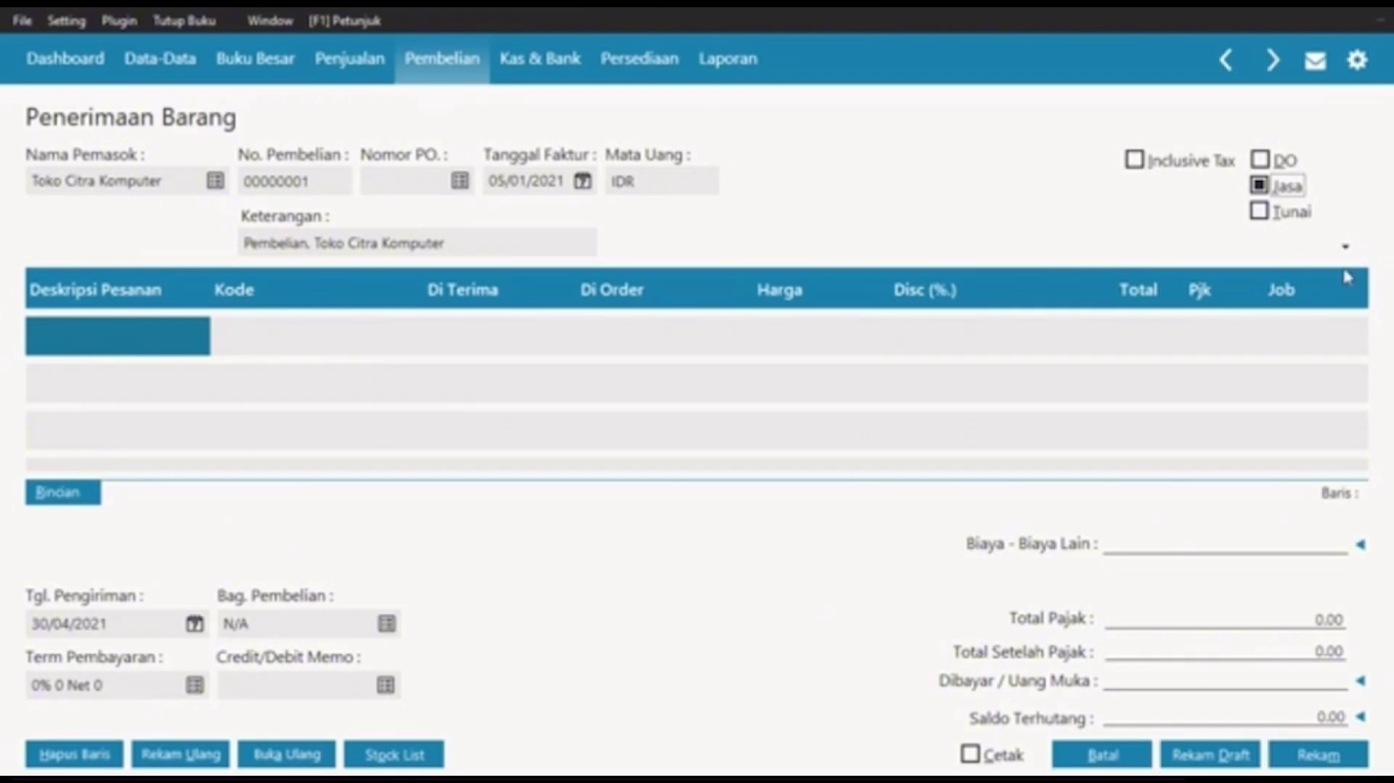
Step: Enter a CPU Komputer line charged to the Mesin & Peralatan account 1700-00-030
click(191, 341)
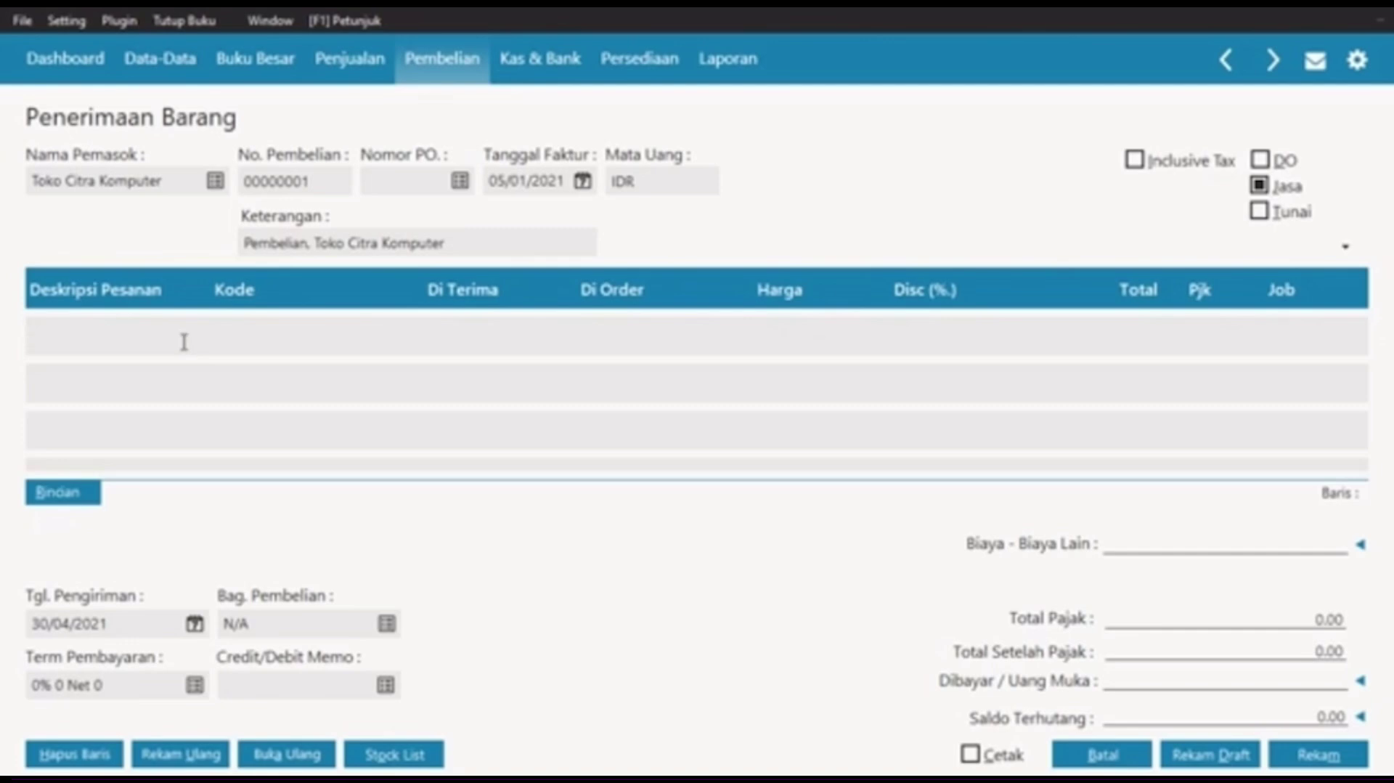
text(CP)
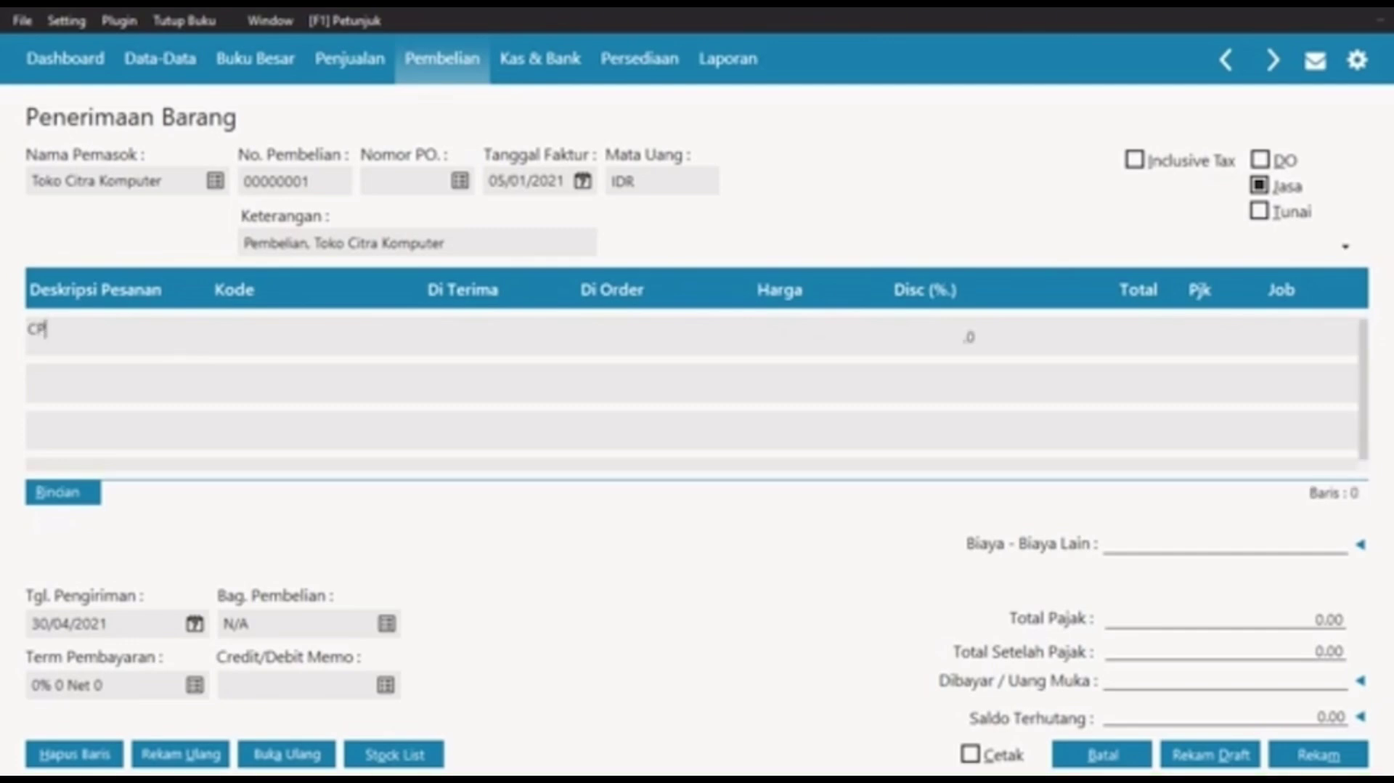
text(U Komputer)
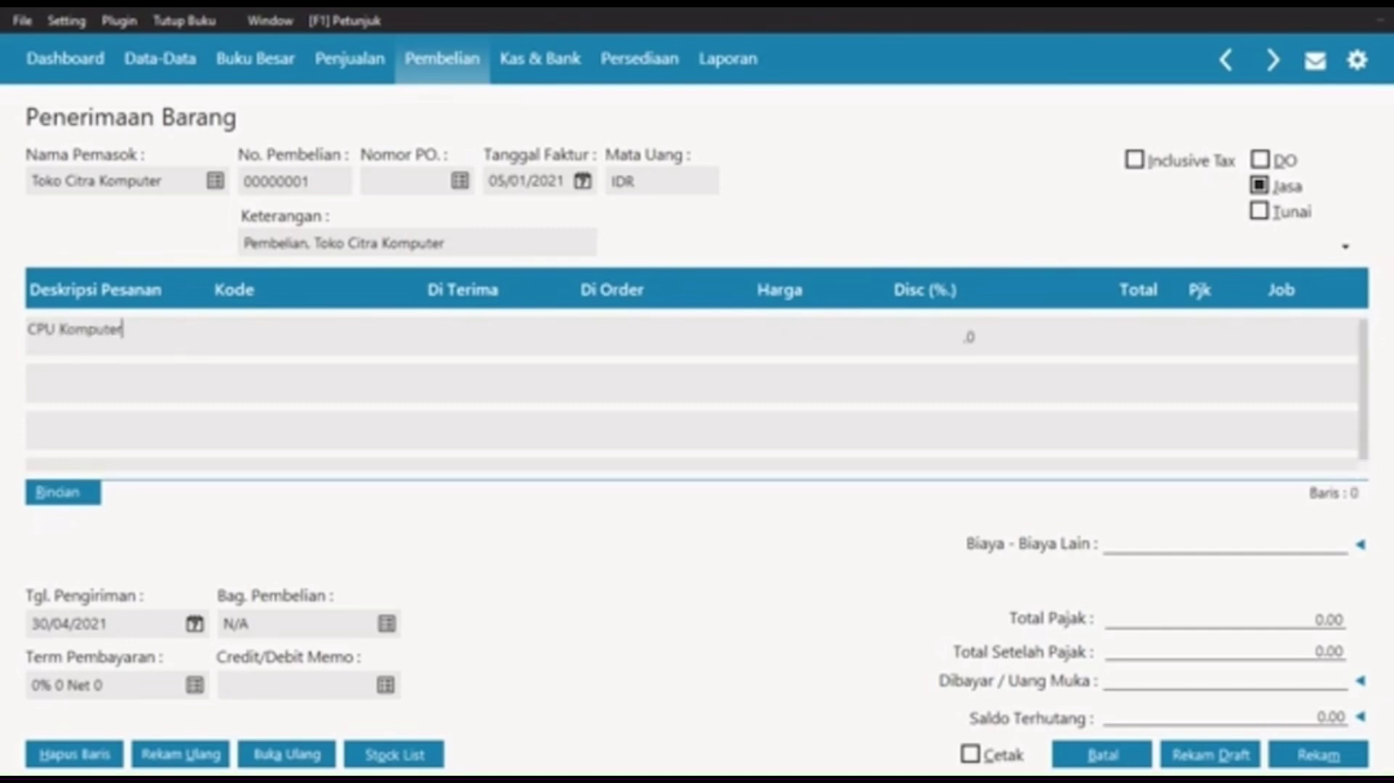
key(Tab)
double_click(262, 353)
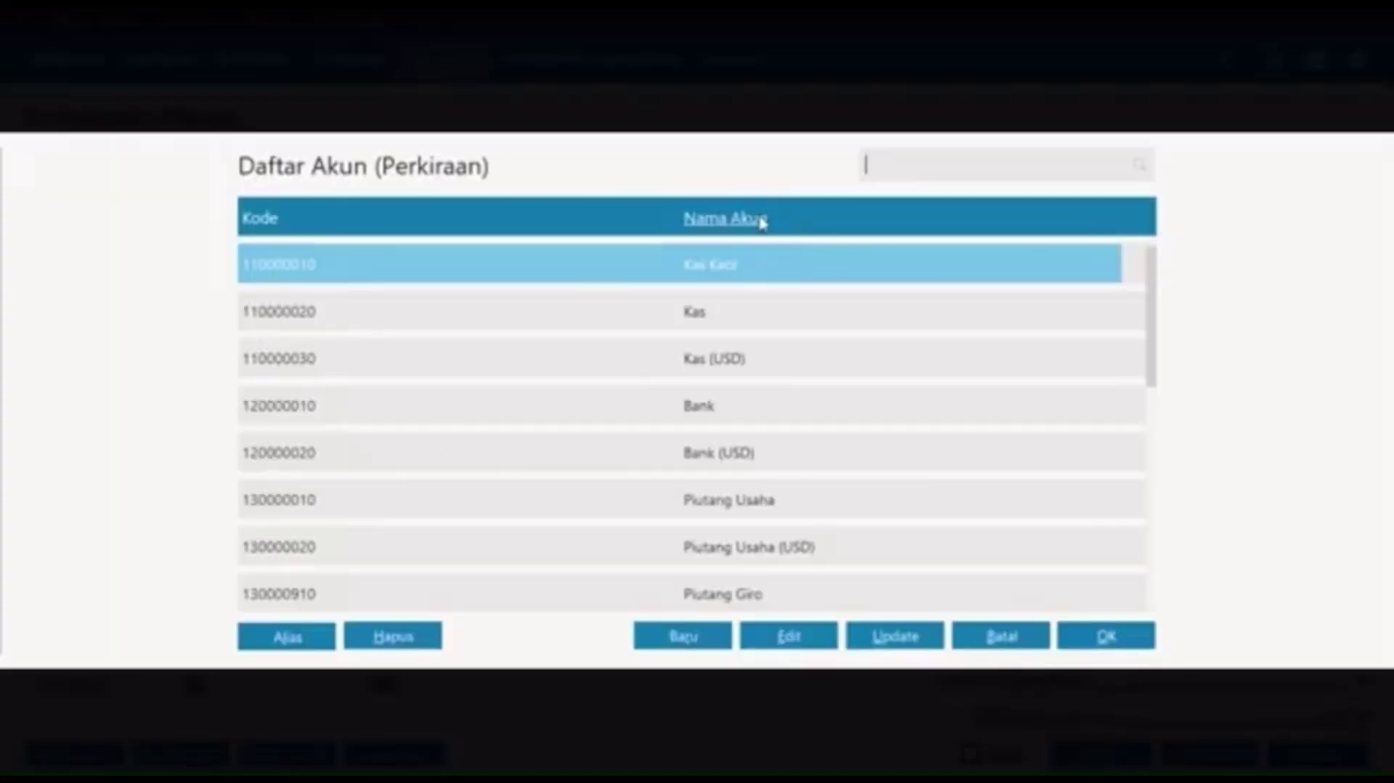
click(759, 222)
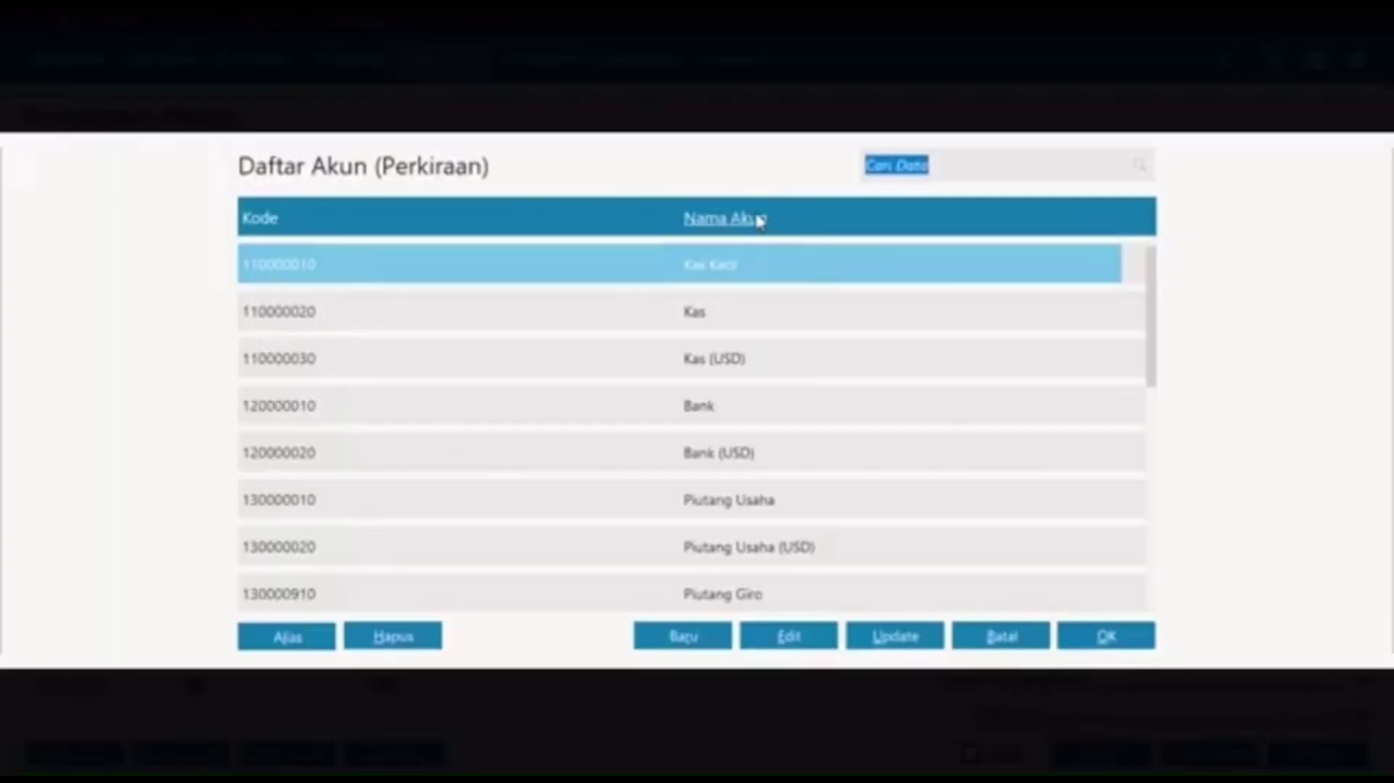
text(pend)
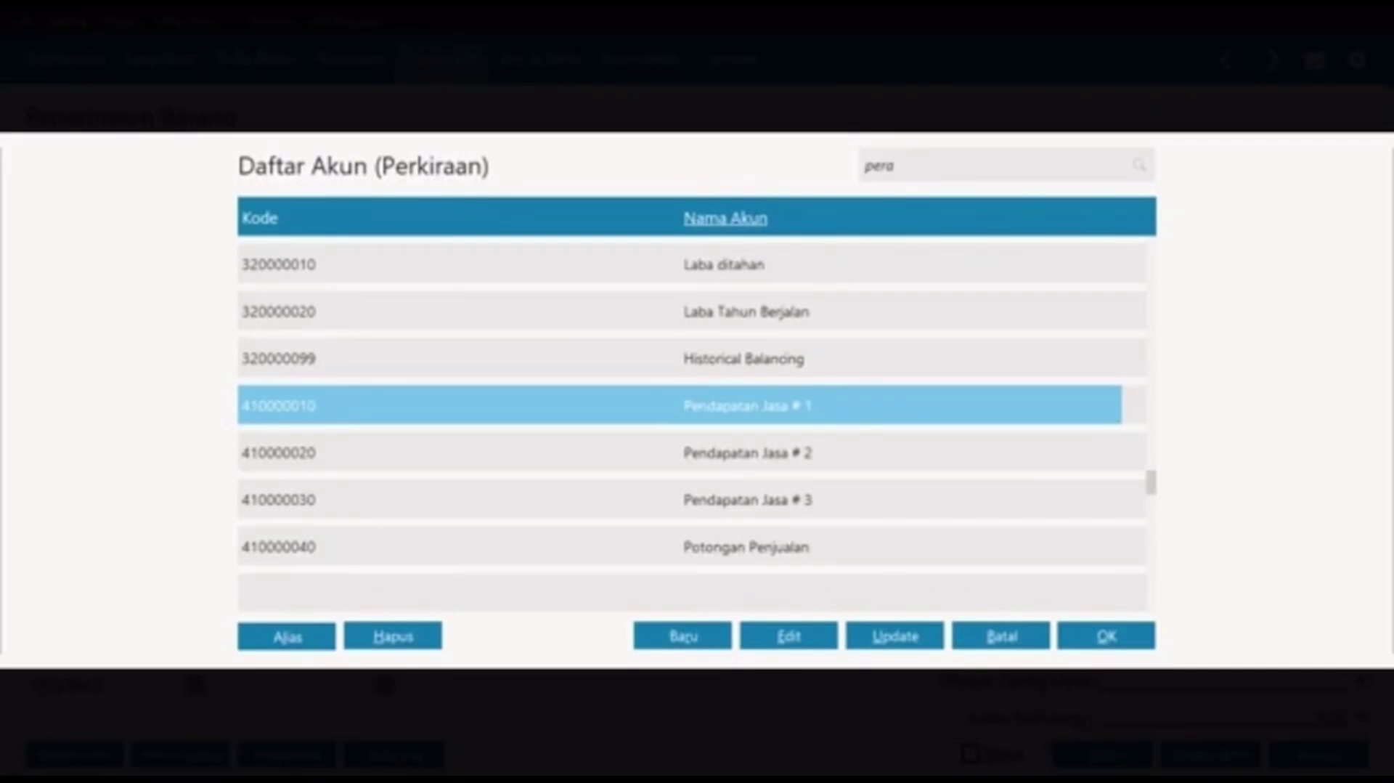
text(latan)
key(Return)
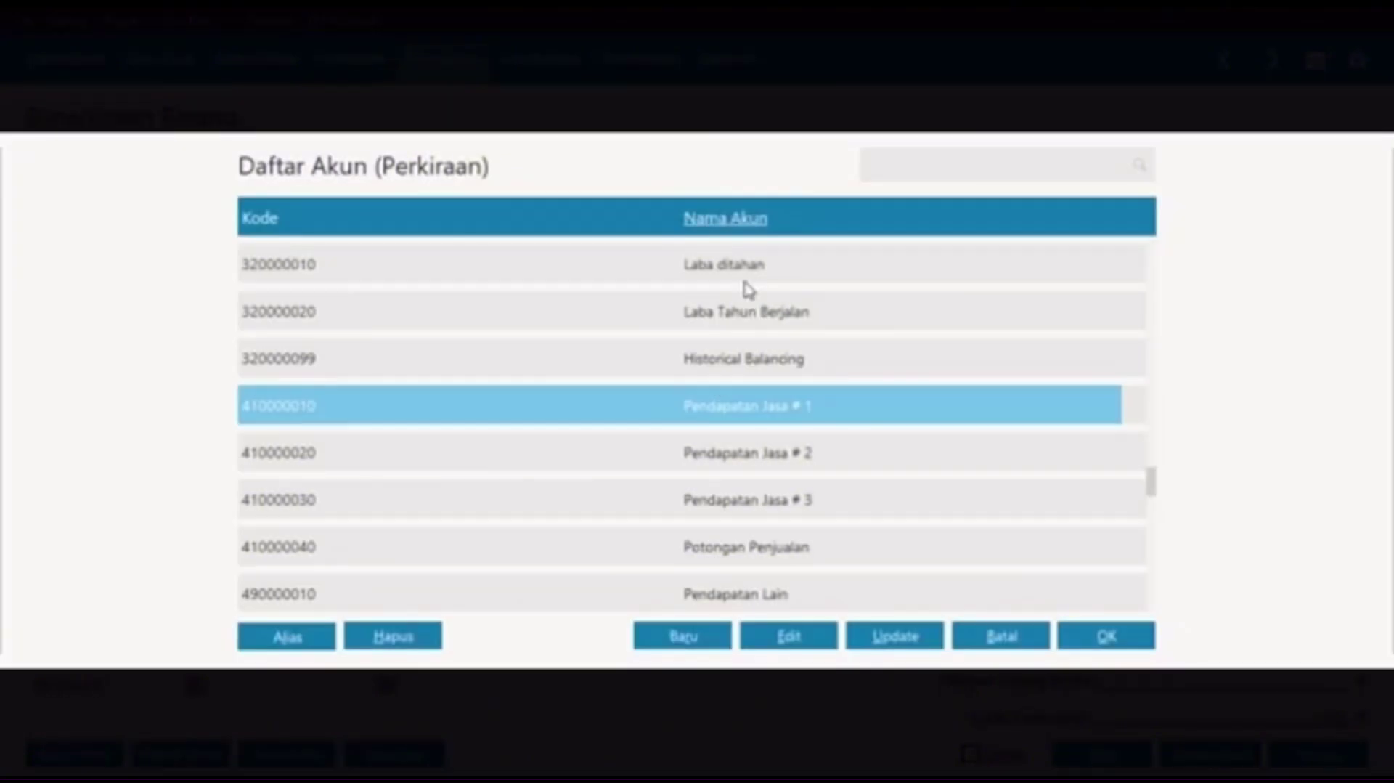
key(Up)
key(Up)
key(Up)
key(Up)
key(Up)
key(Up)
key(Up)
key(Up)
key(Up)
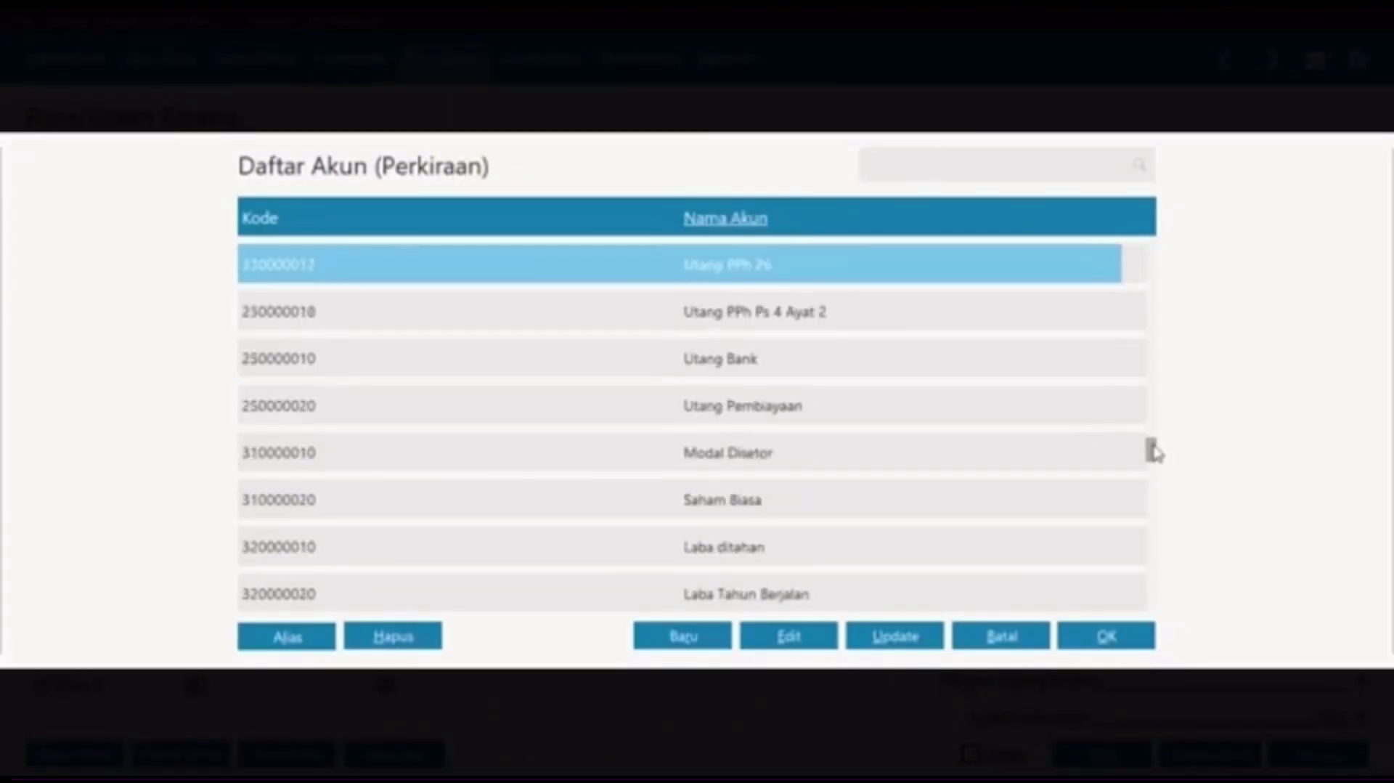
drag(1152, 451, 1152, 380)
click(1150, 334)
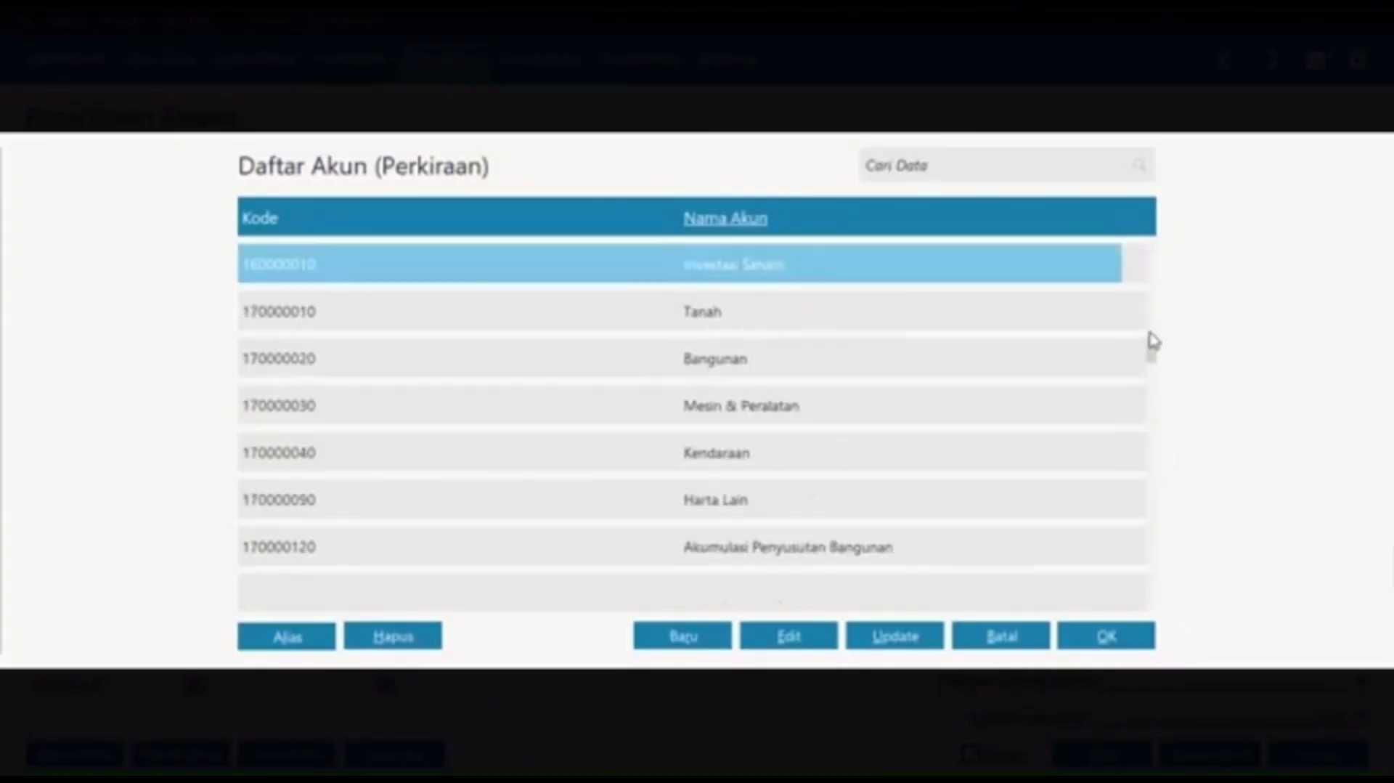
click(812, 407)
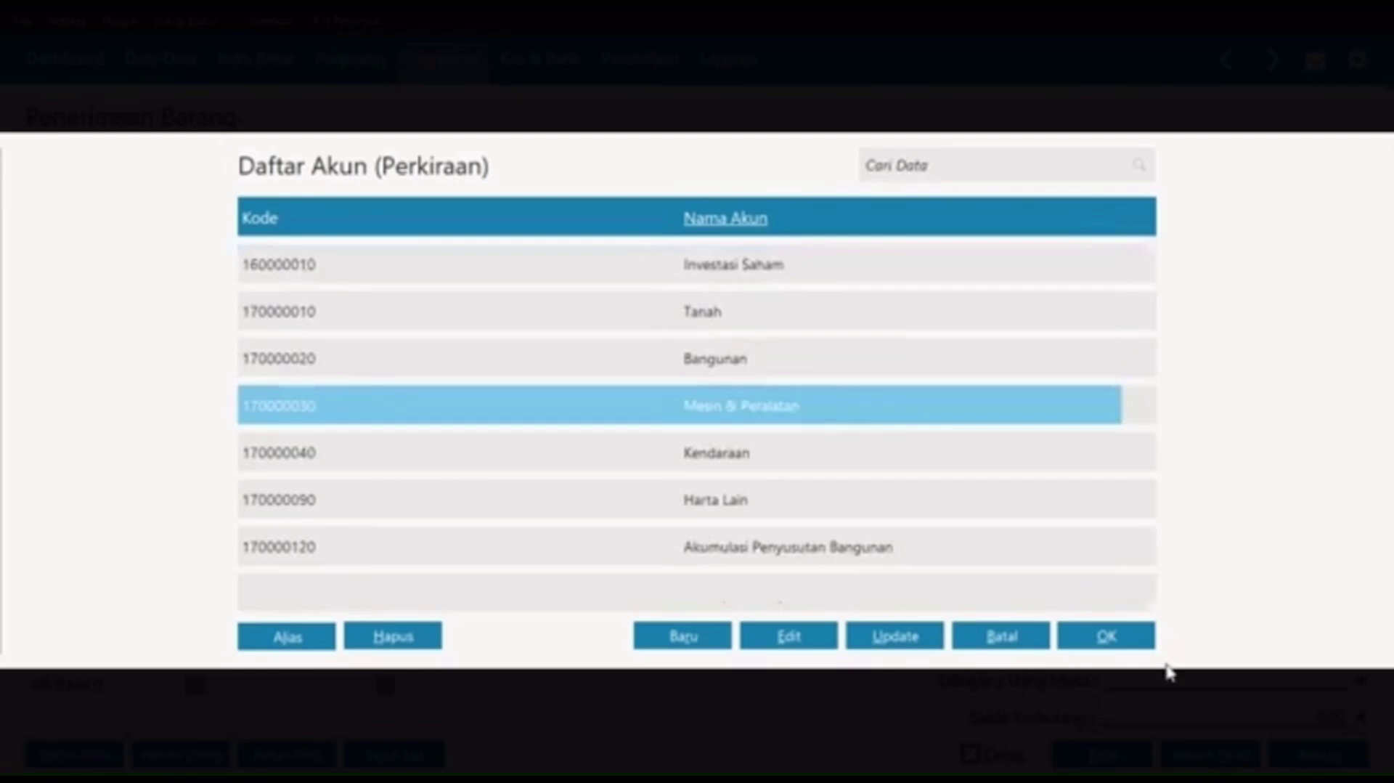
click(1136, 642)
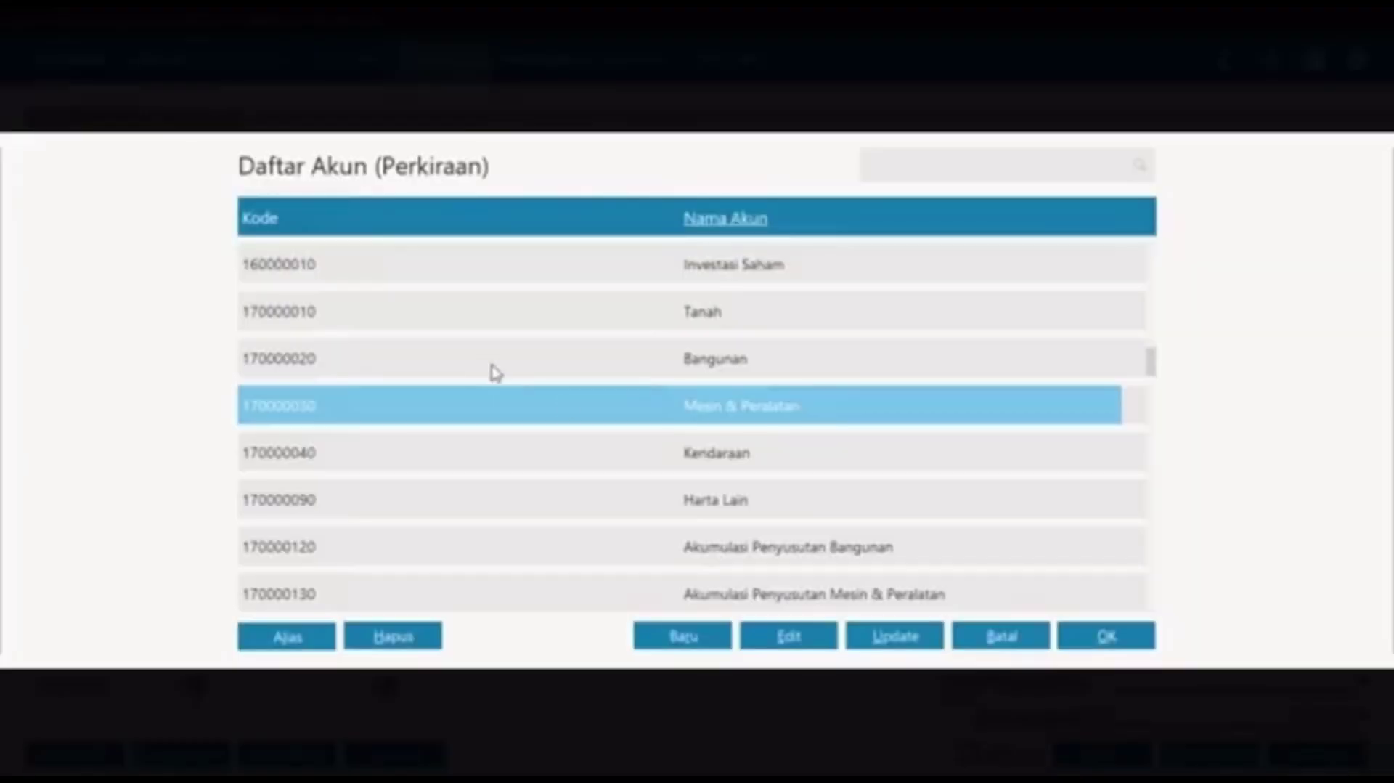
click(1113, 637)
Step: Give the CPU Komputer line quantity 1, price 1.750.000.000 and VAT tax
click(483, 337)
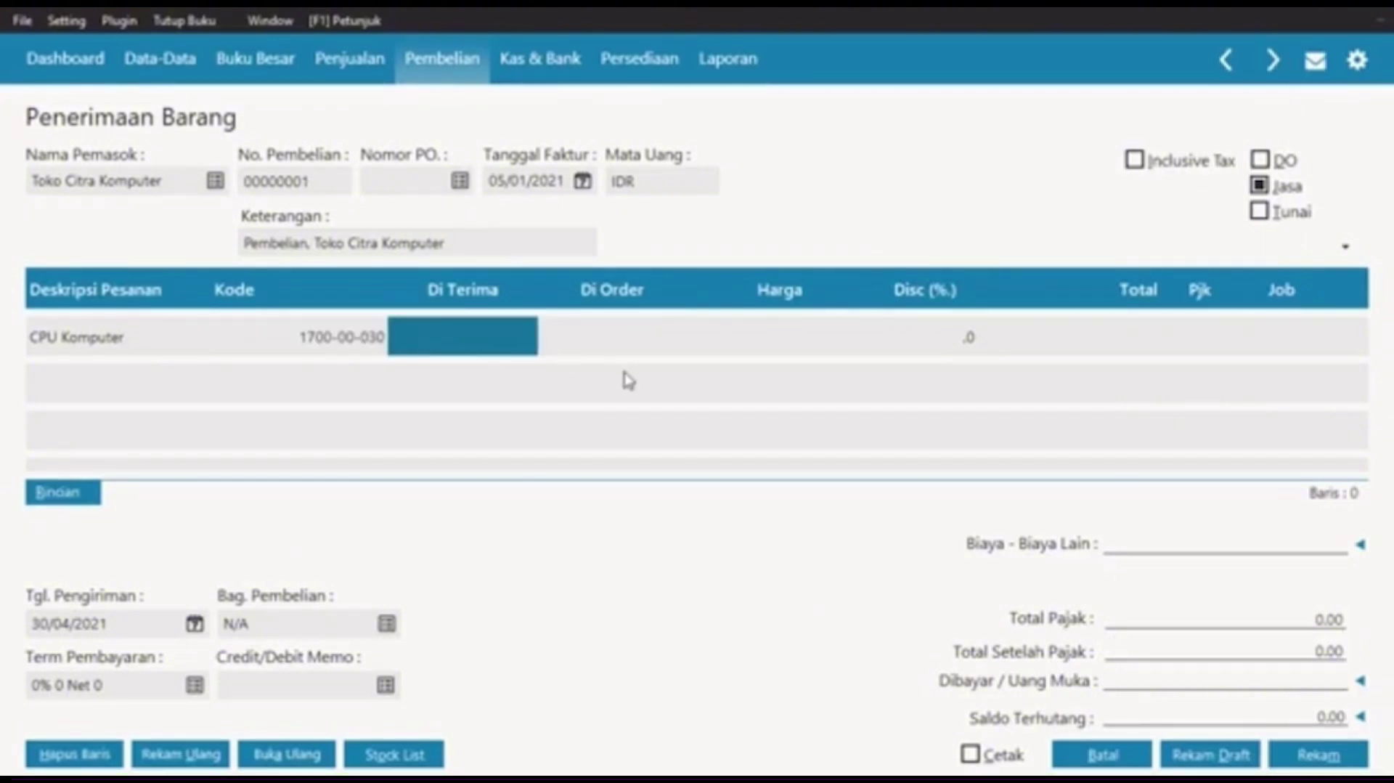
text(1)
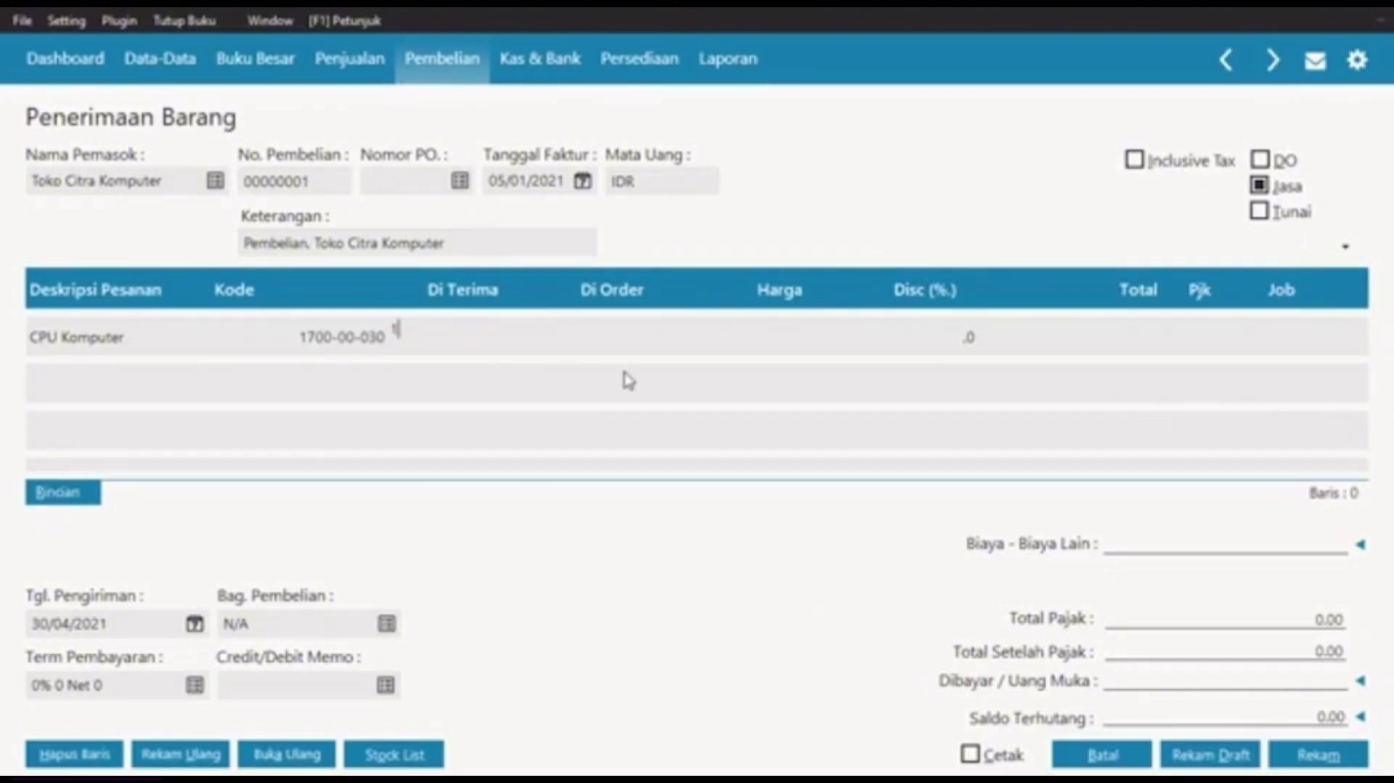
key(Return)
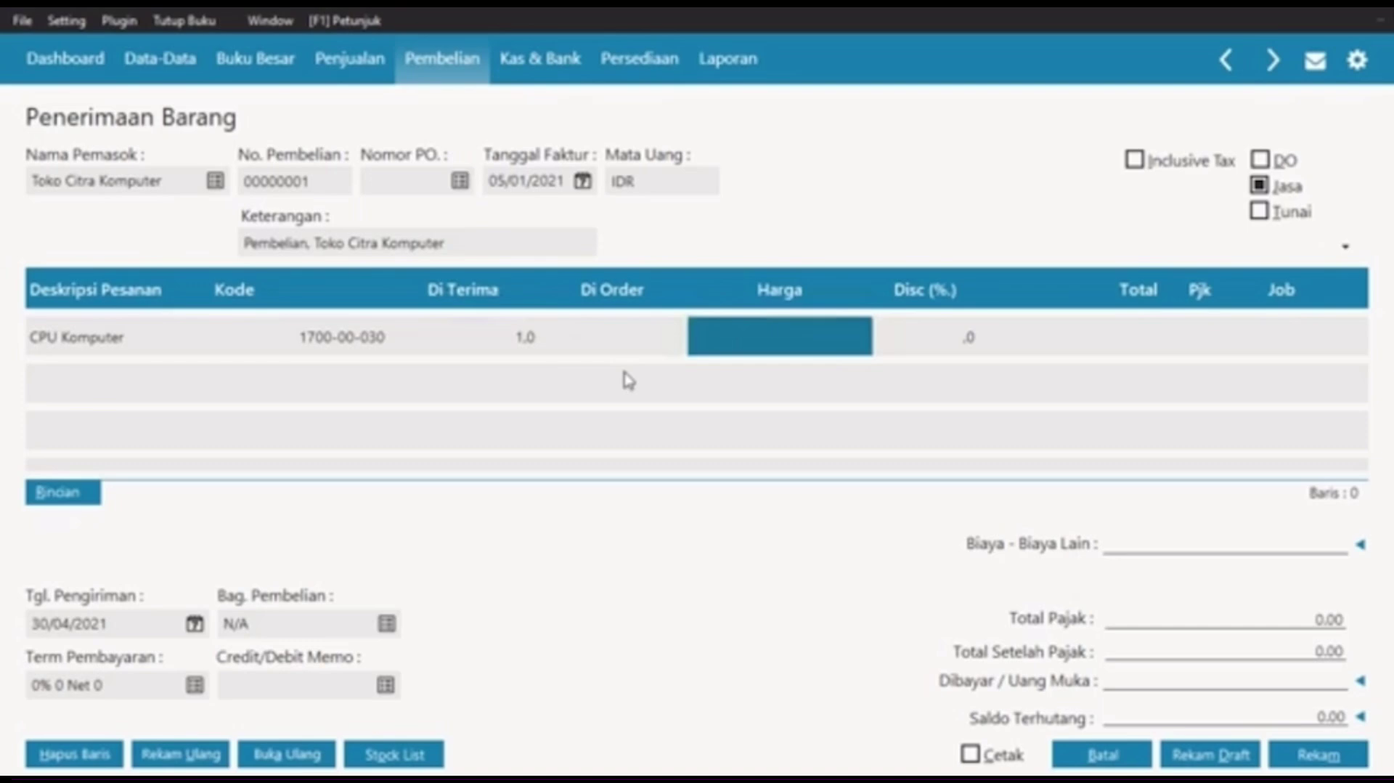
text(1.750.000.)
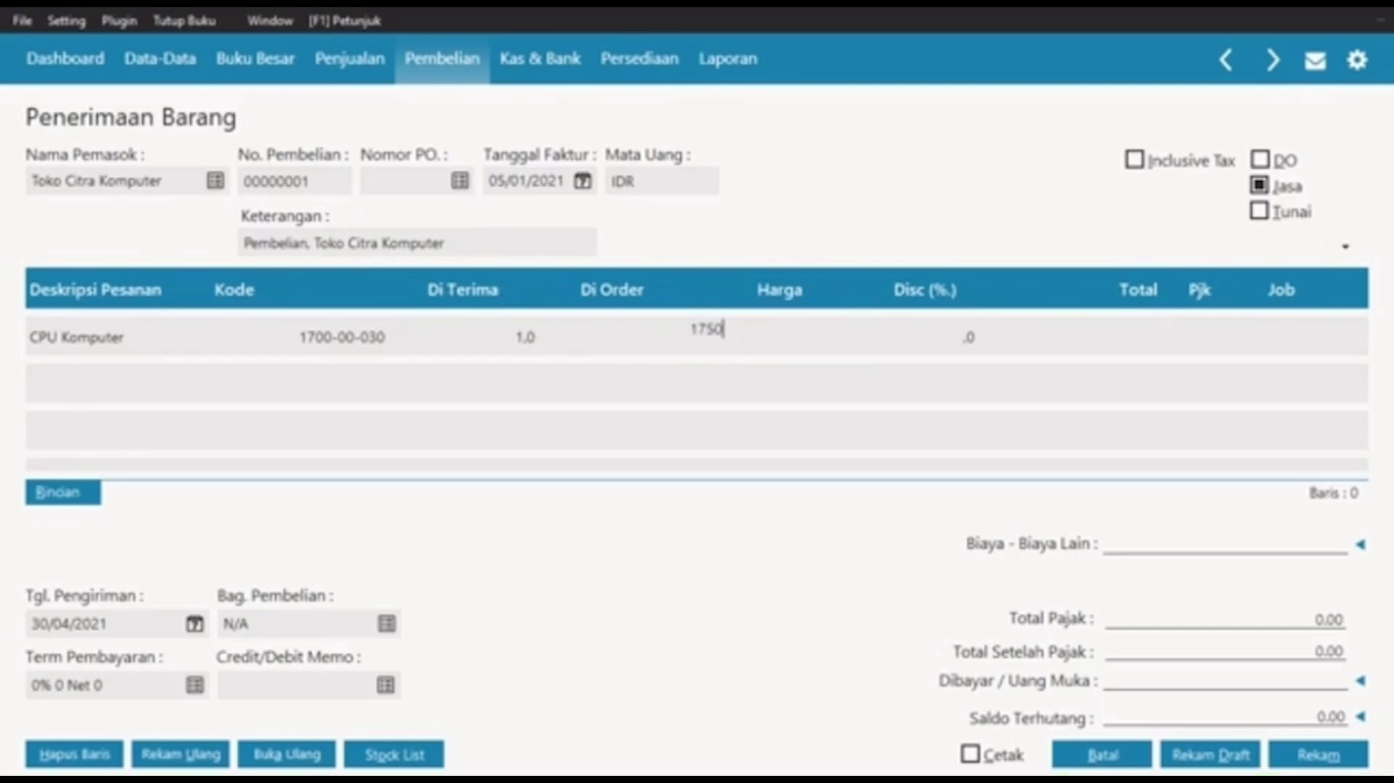
text(000.0)
key(Return)
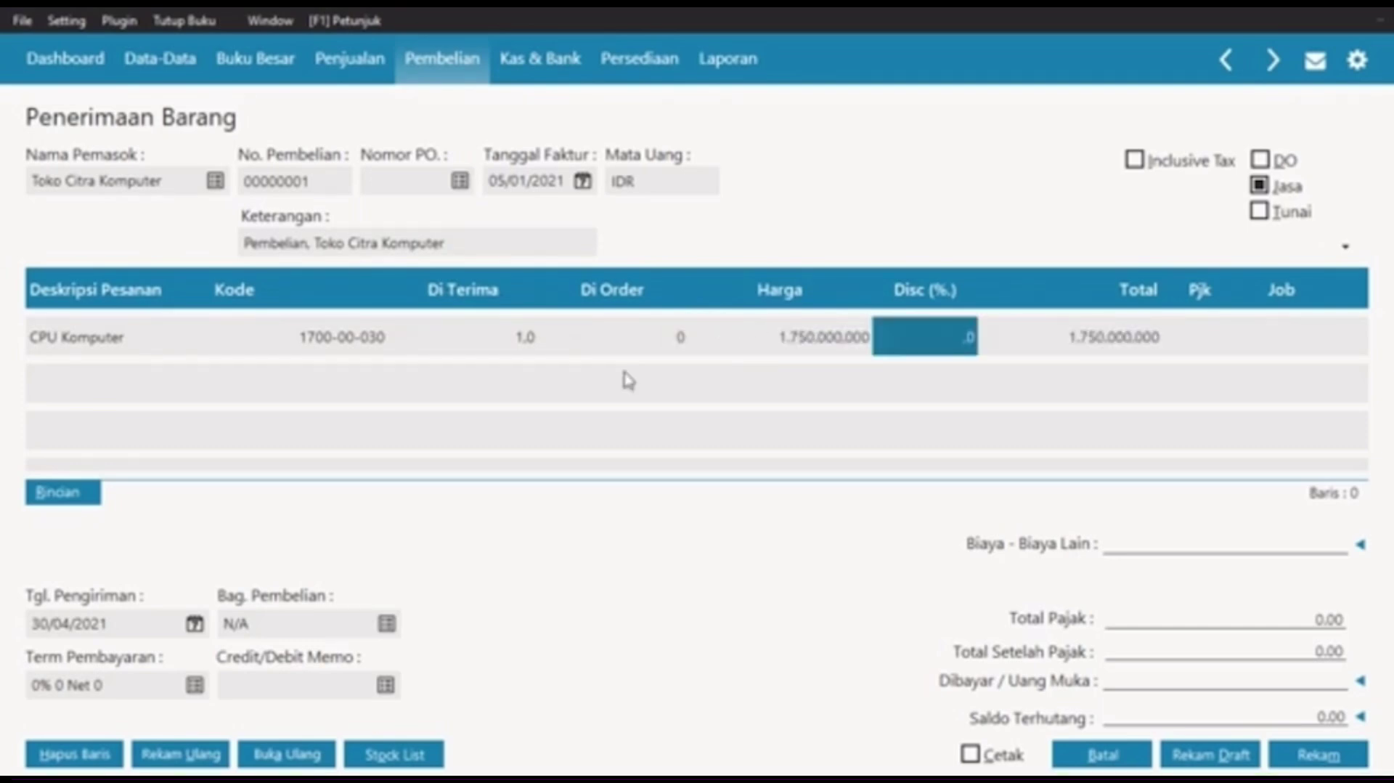
key(Return)
key(Return)
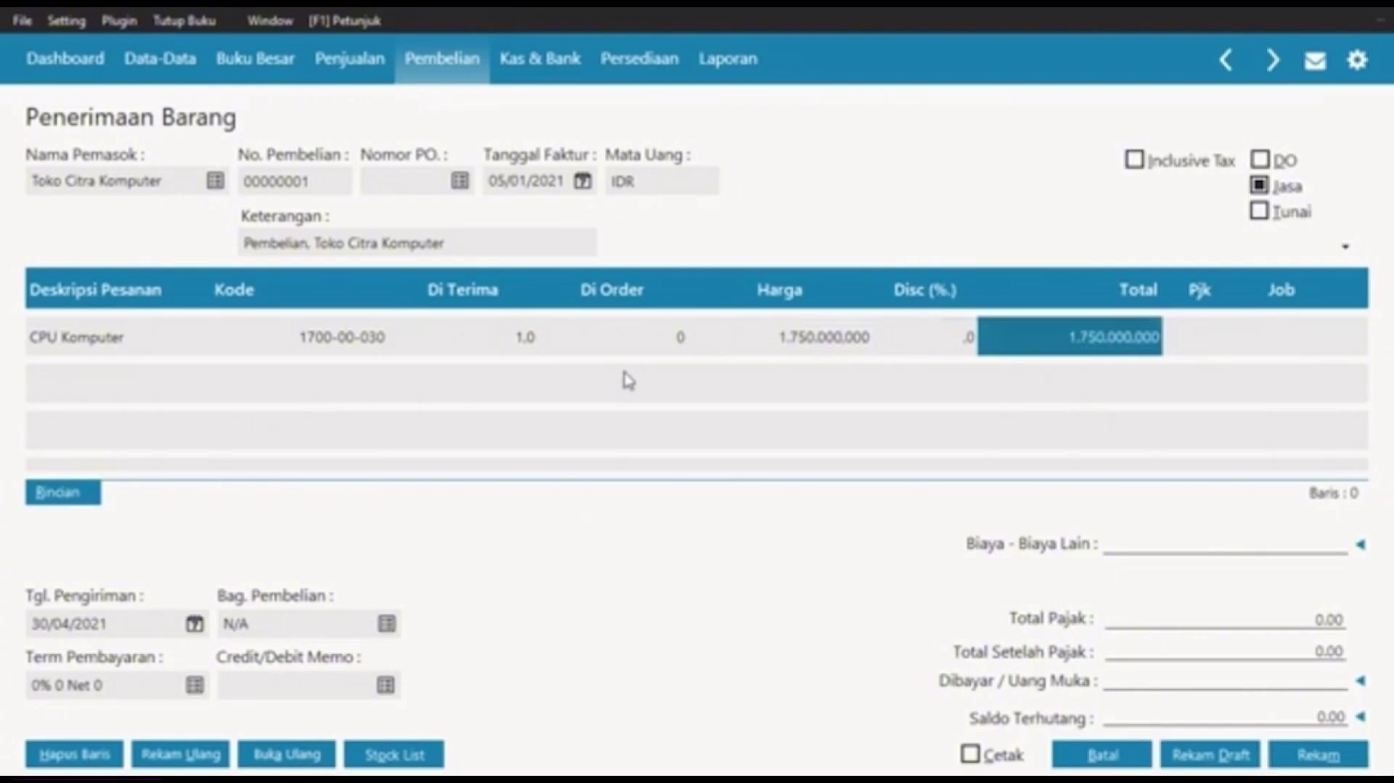
key(Return)
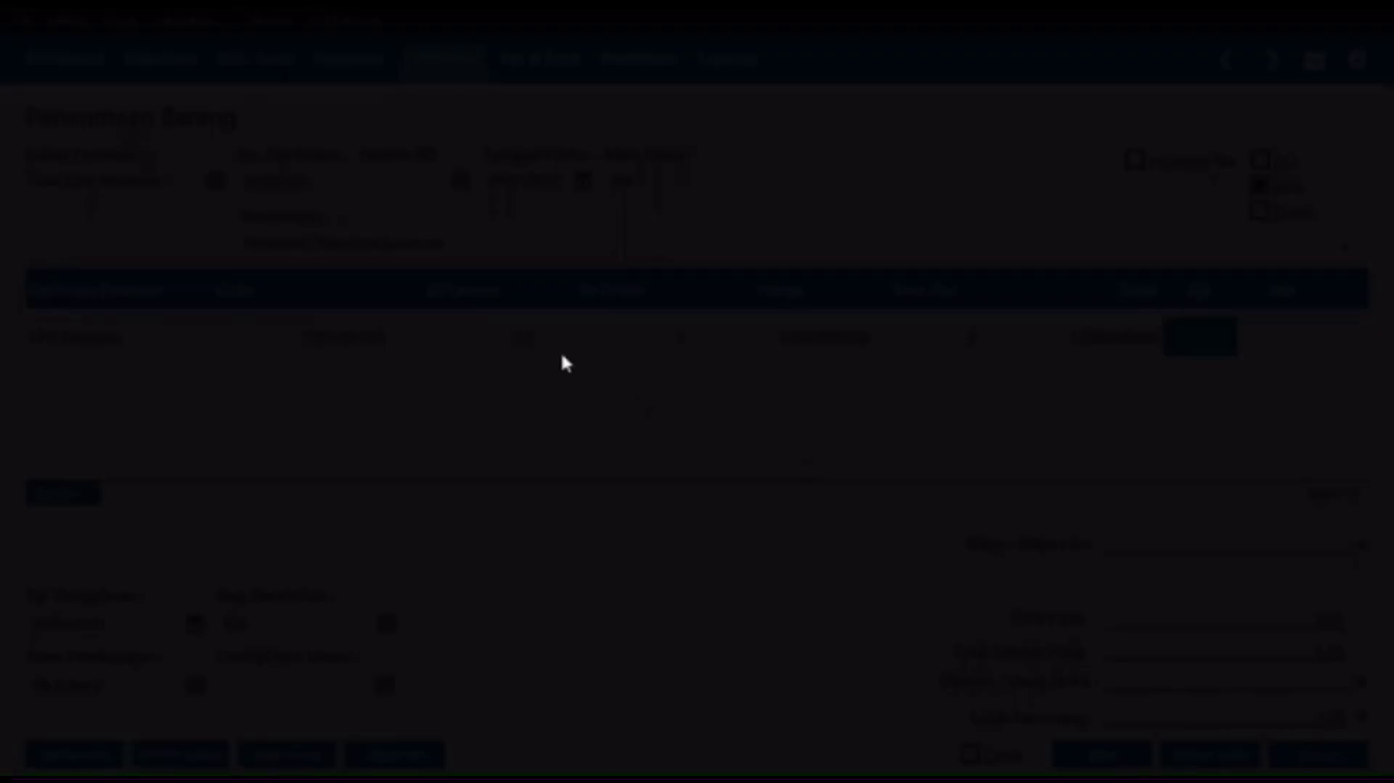
click(637, 311)
click(1126, 643)
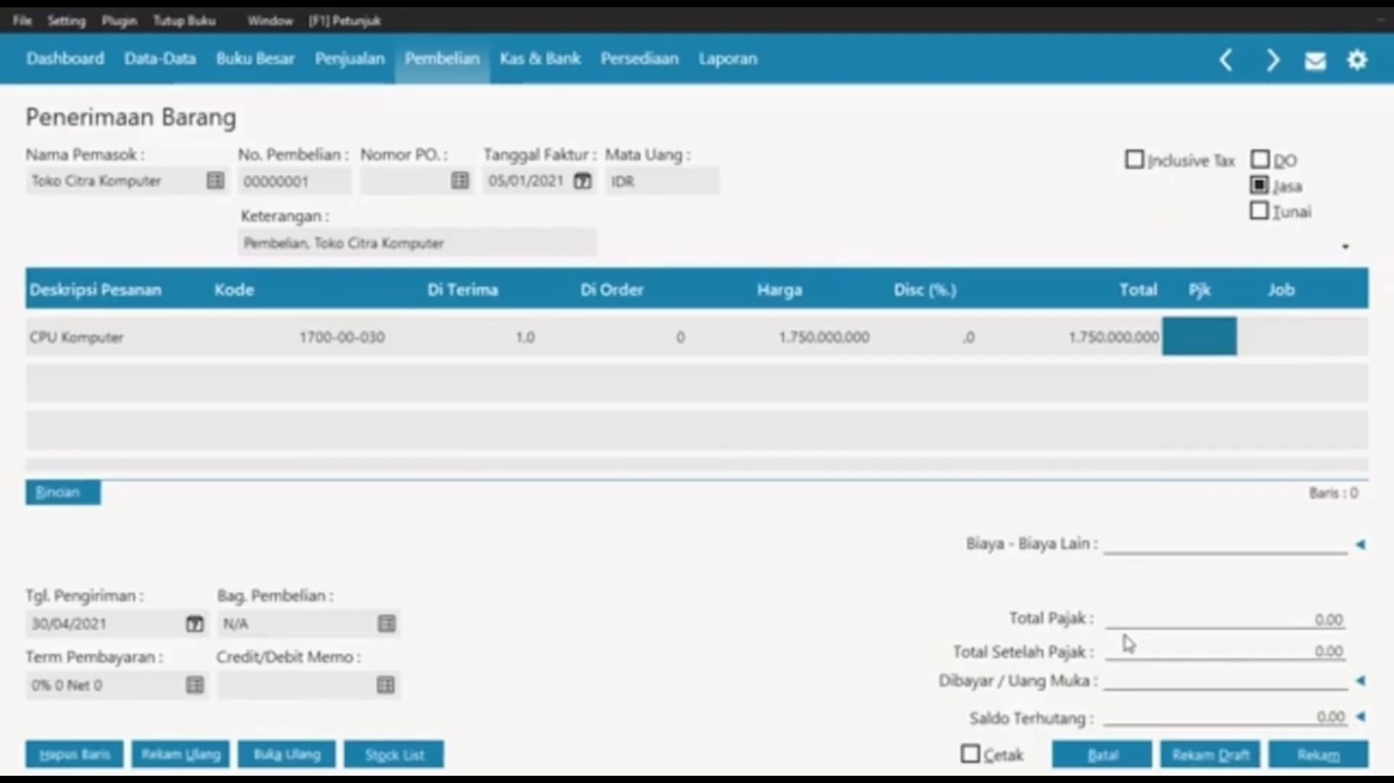
key(Return)
key(Return)
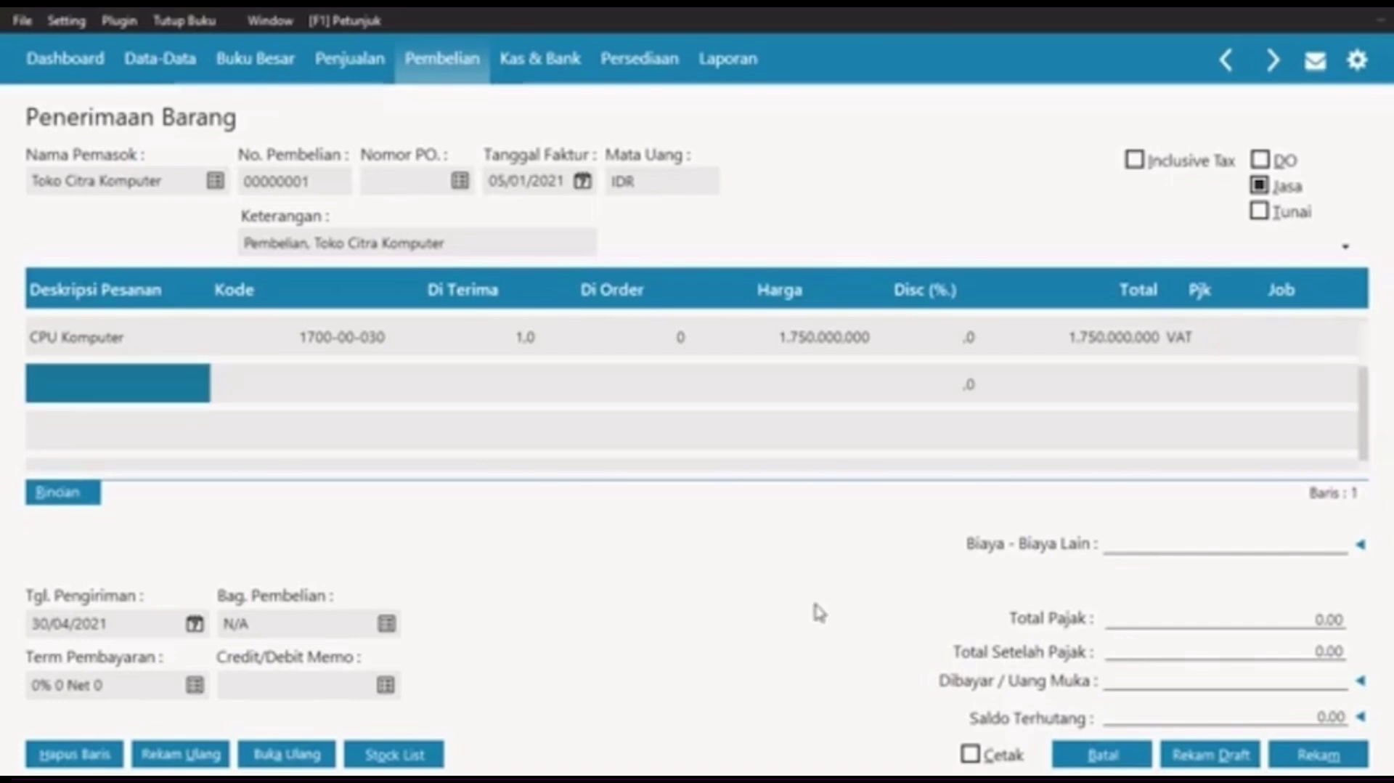
Step: Charge the Monitor line to the Mesin & Peralatan account 1700-00-030
click(174, 396)
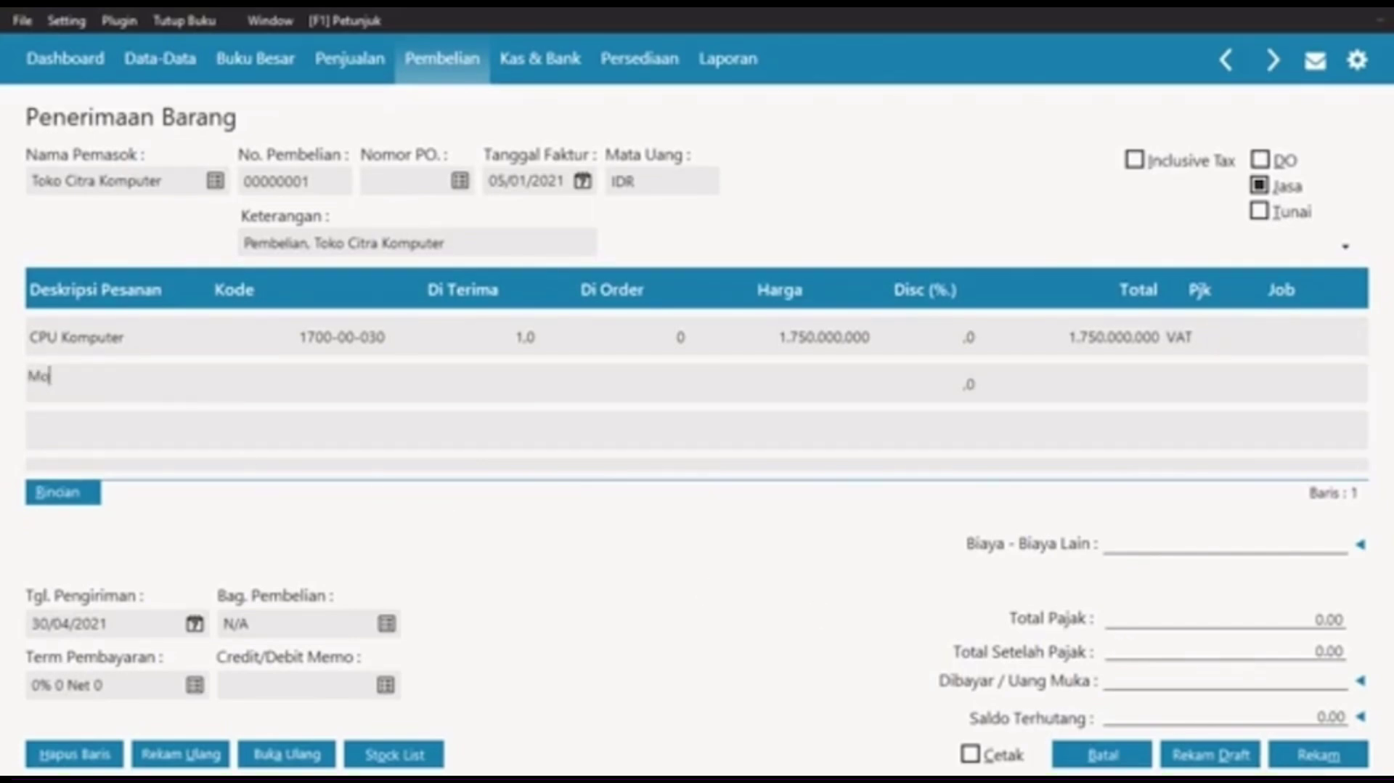
key(Return)
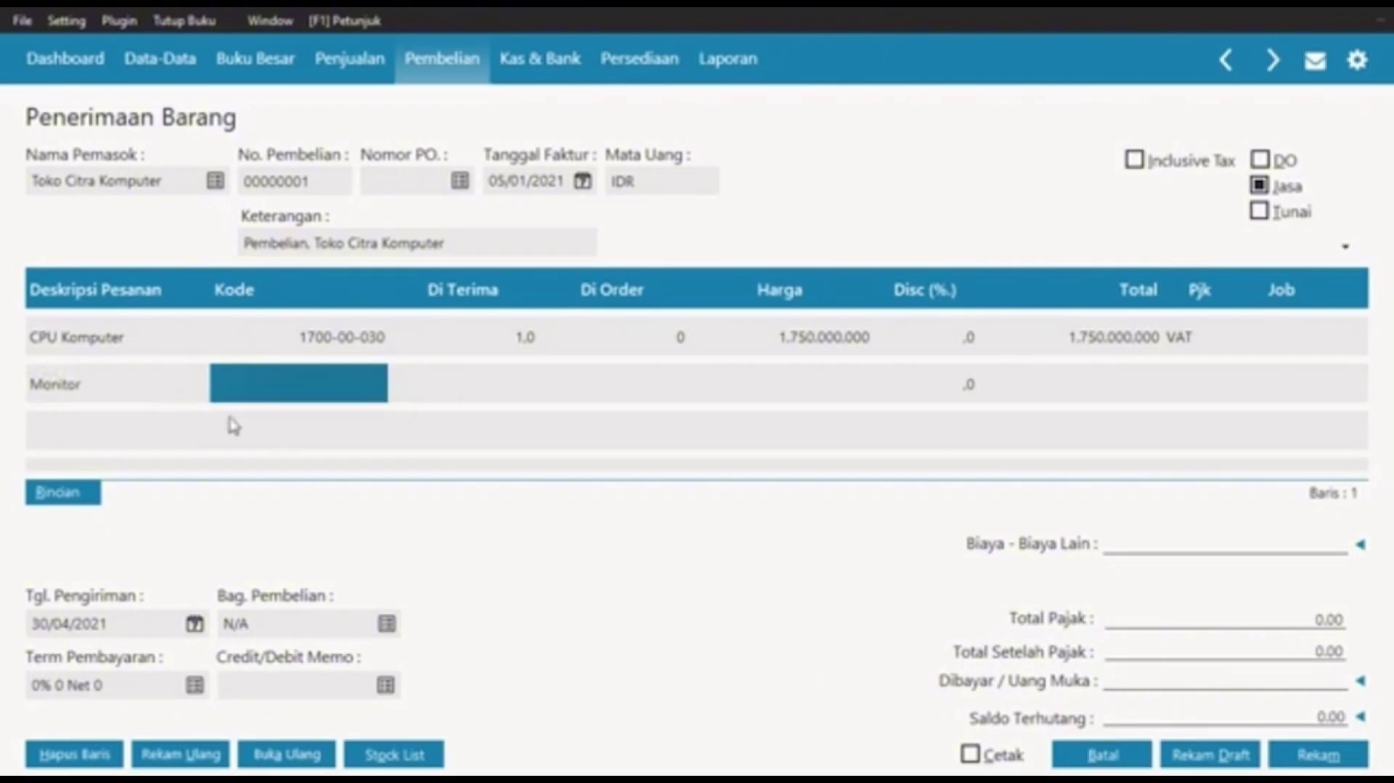
double_click(295, 372)
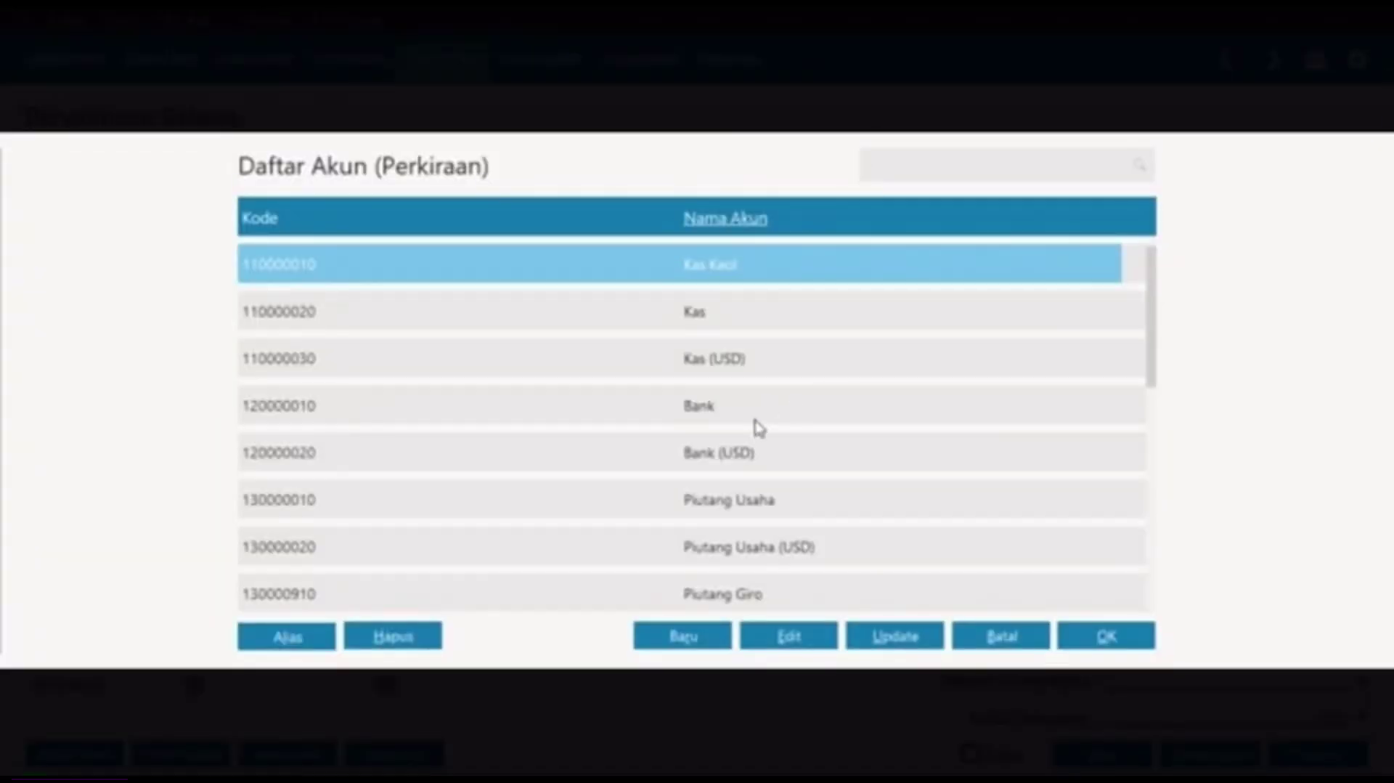
click(745, 454)
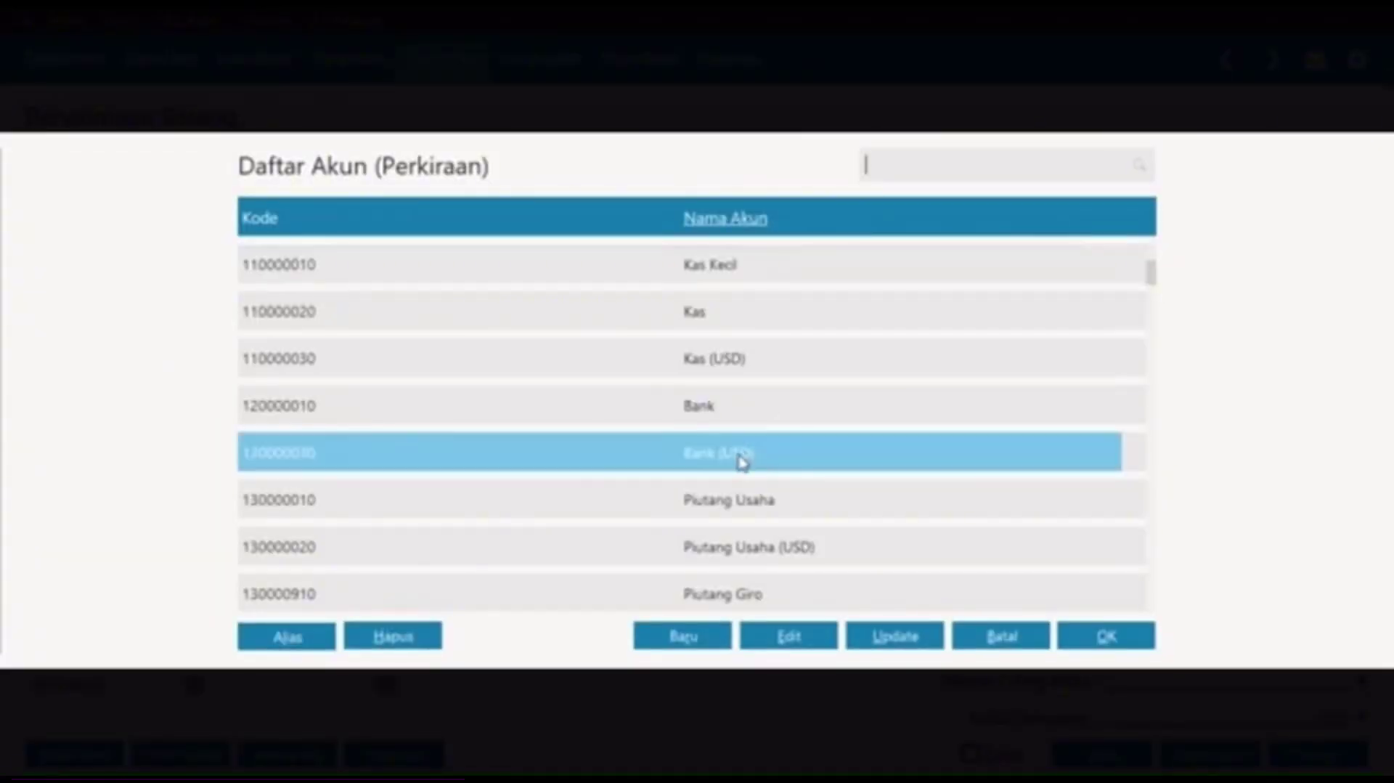
key(Down)
key(Down)
key(Down)
key(Down)
key(Down)
key(Down)
key(Down)
key(Down)
key(Down)
key(Down)
key(Down)
key(Down)
key(Down)
key(Down)
key(Down)
key(Down)
key(Down)
key(Down)
key(Down)
key(Down)
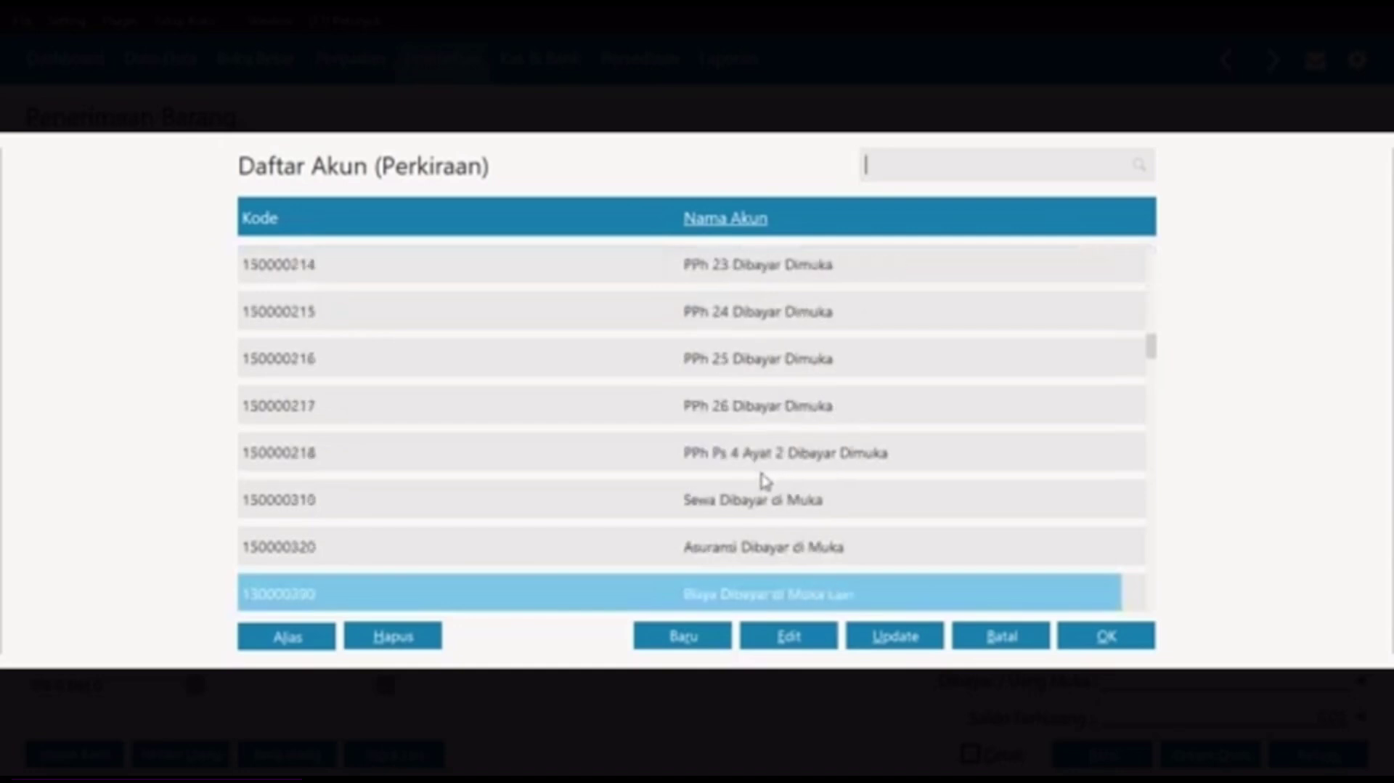
key(Down)
key(Down)
key(Down)
key(Down)
key(Down)
click(748, 555)
click(1104, 638)
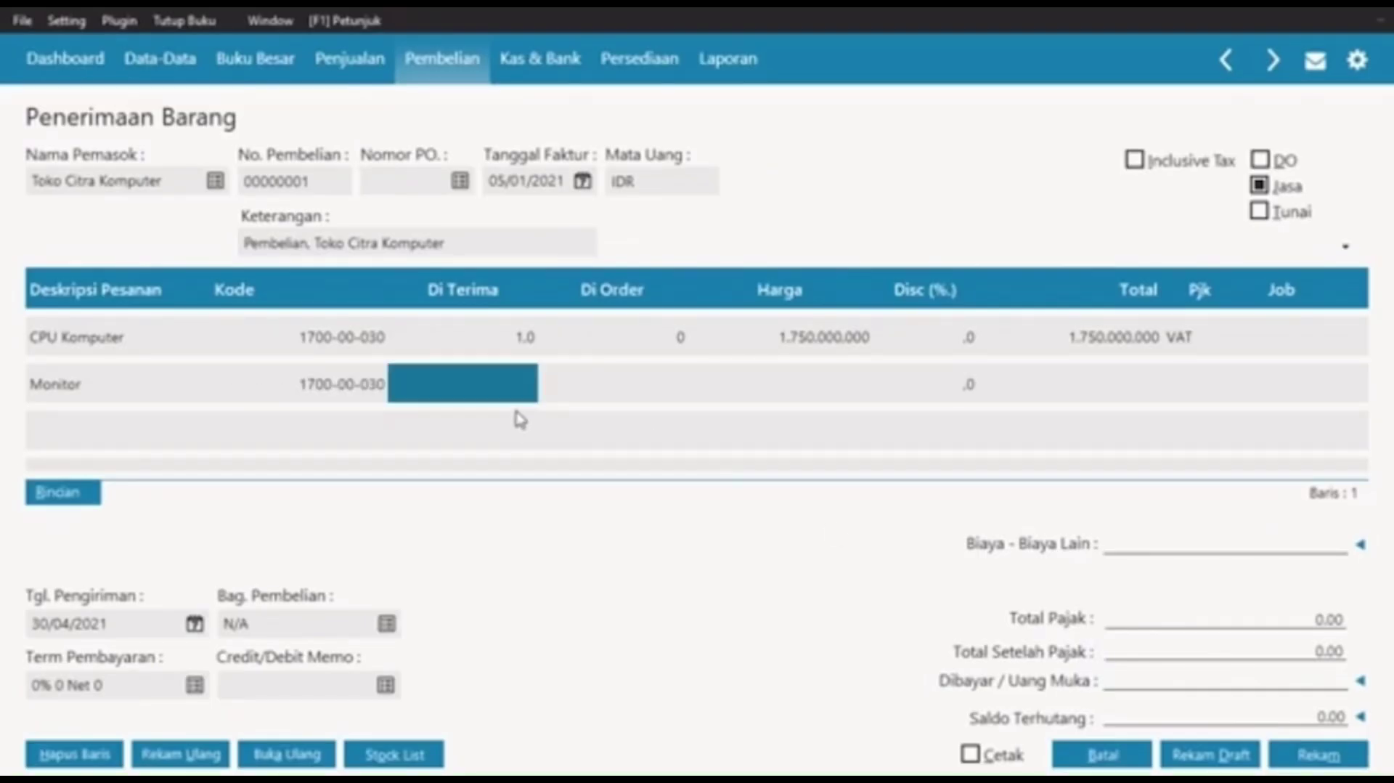
Step: Set the Monitor line to quantity 1, price 350.000.000, taxed with VAT
text(1)
key(Return)
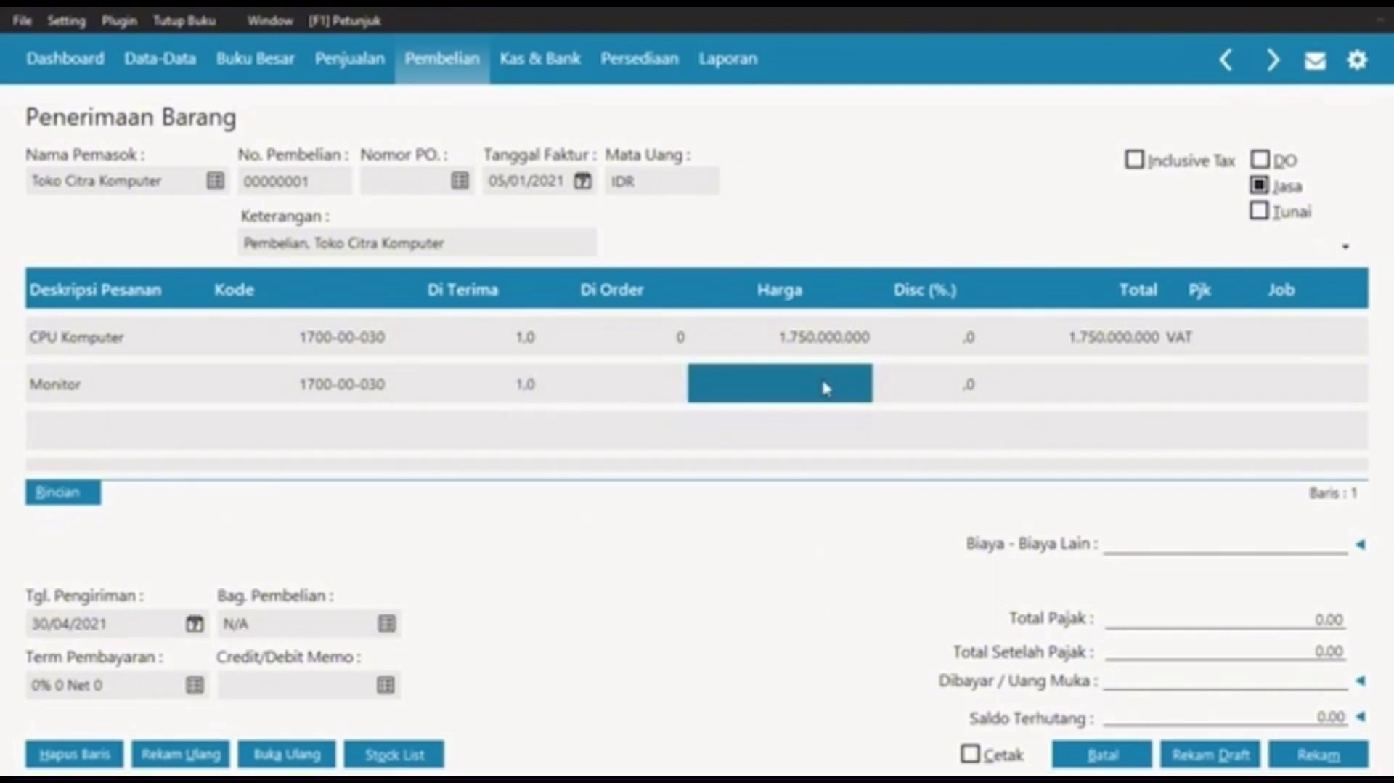
text(350000)
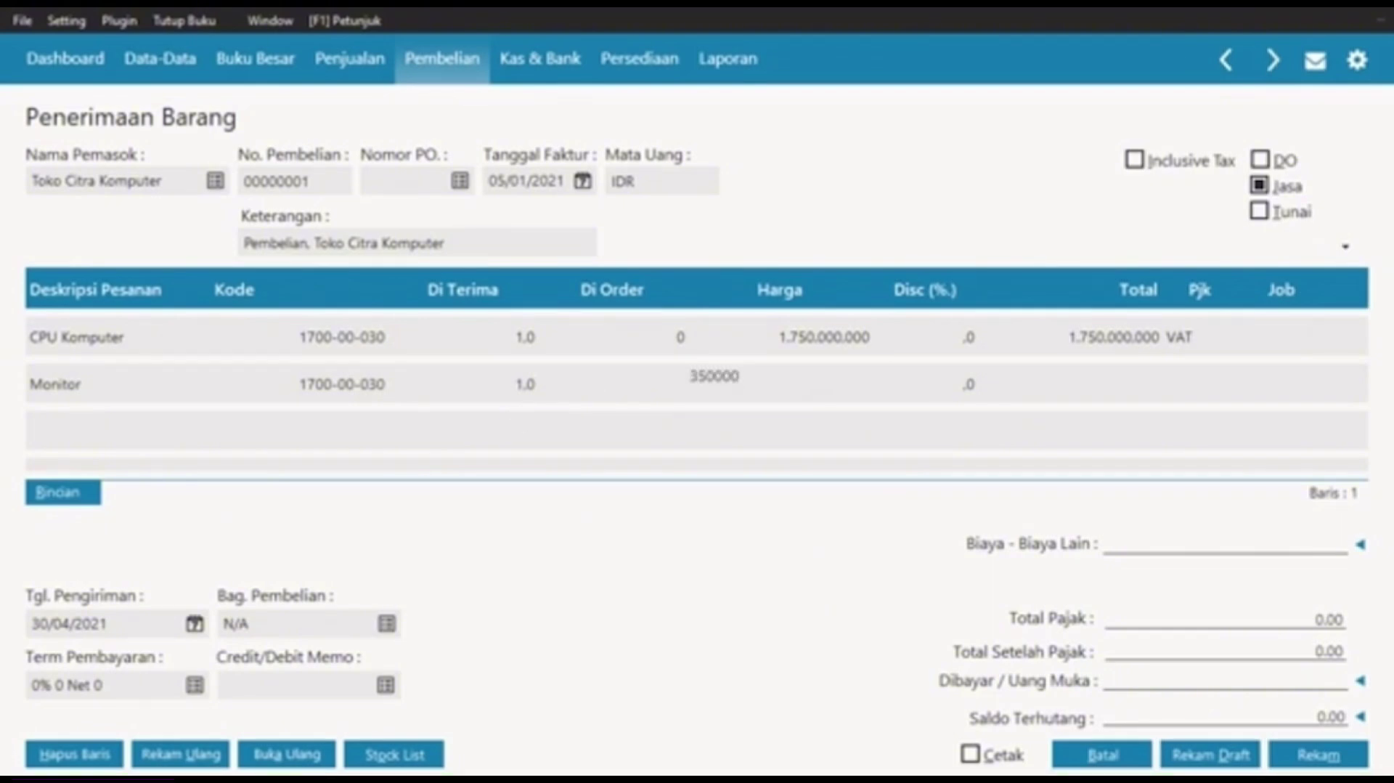
key(Return)
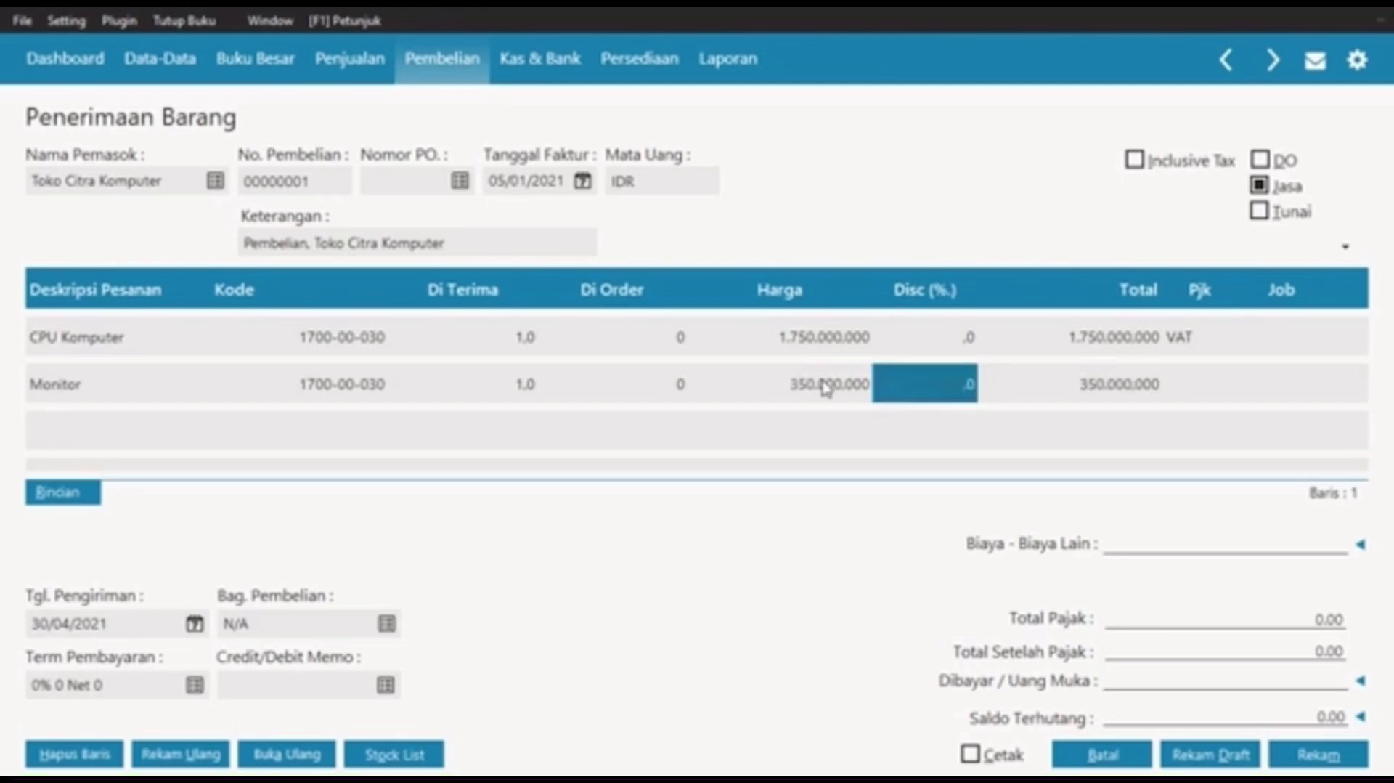
key(Return)
key(Return)
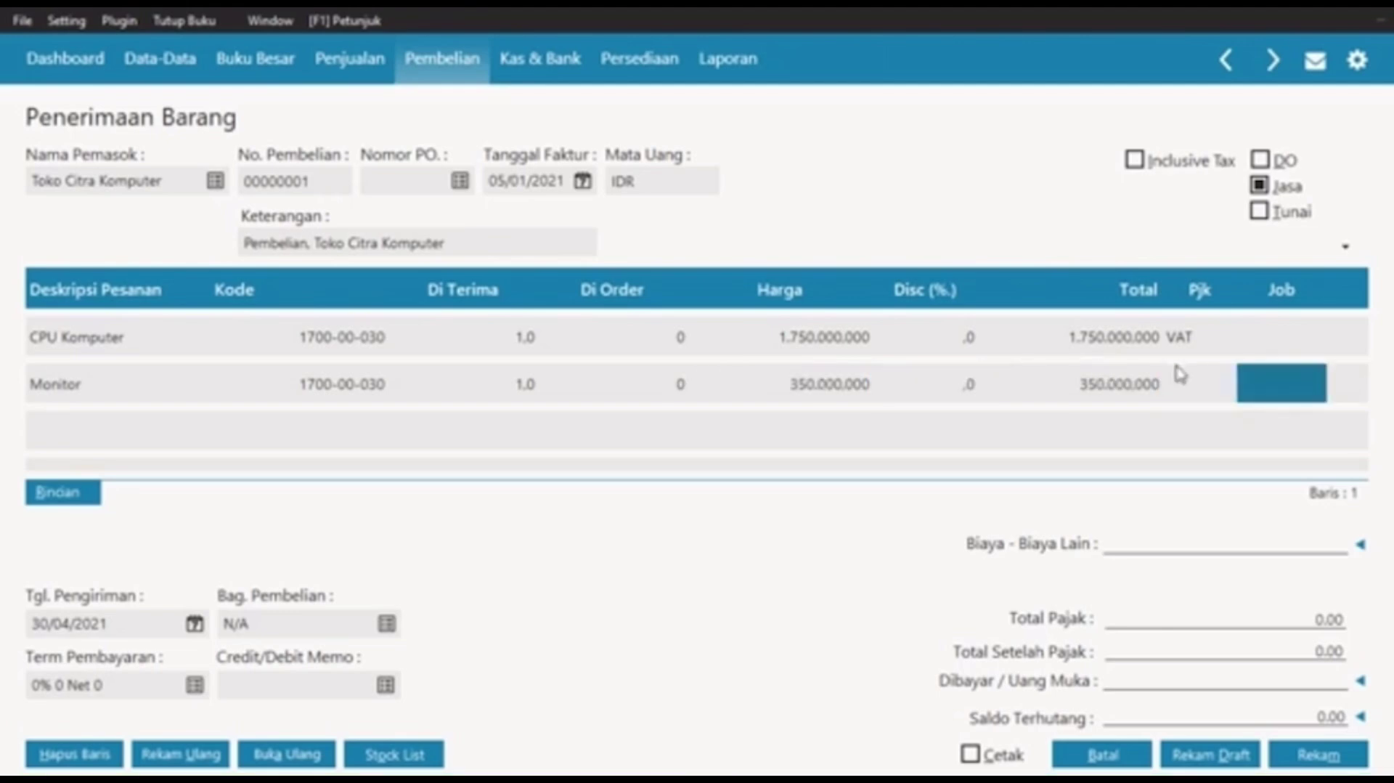
double_click(1201, 388)
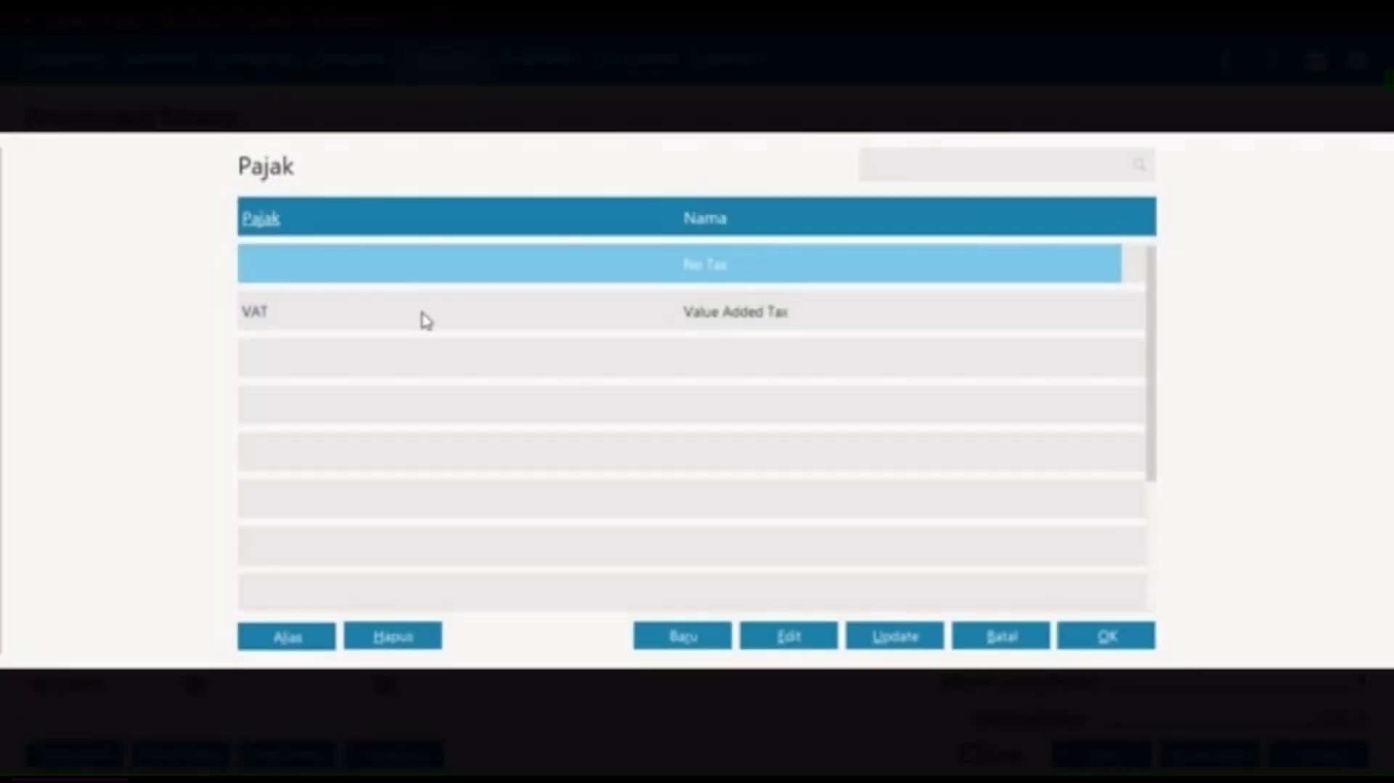
click(425, 320)
click(1075, 634)
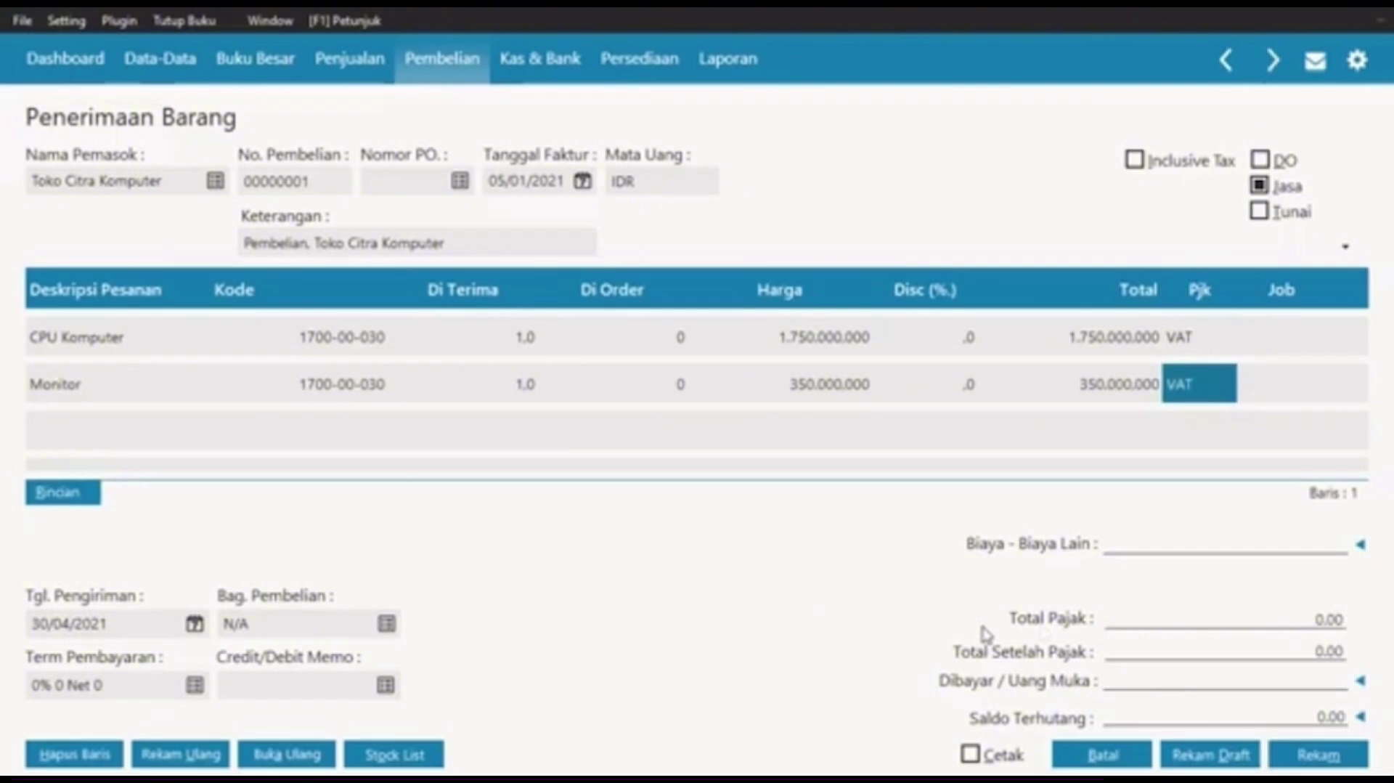
key(Return)
key(Return)
key(Return)
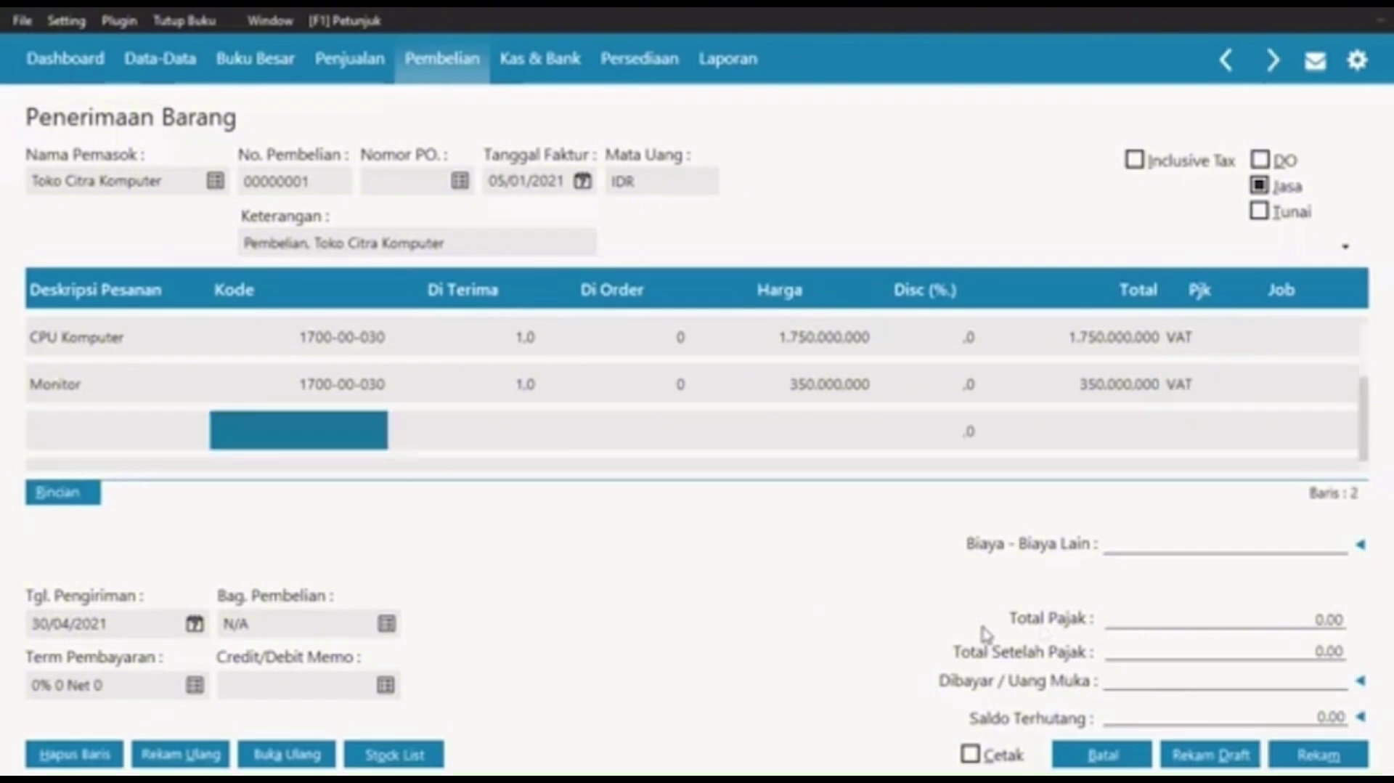
Step: Add a Printer 2 line charged to the Mesin & Peralatan account 1700-00-030
click(148, 427)
click(143, 421)
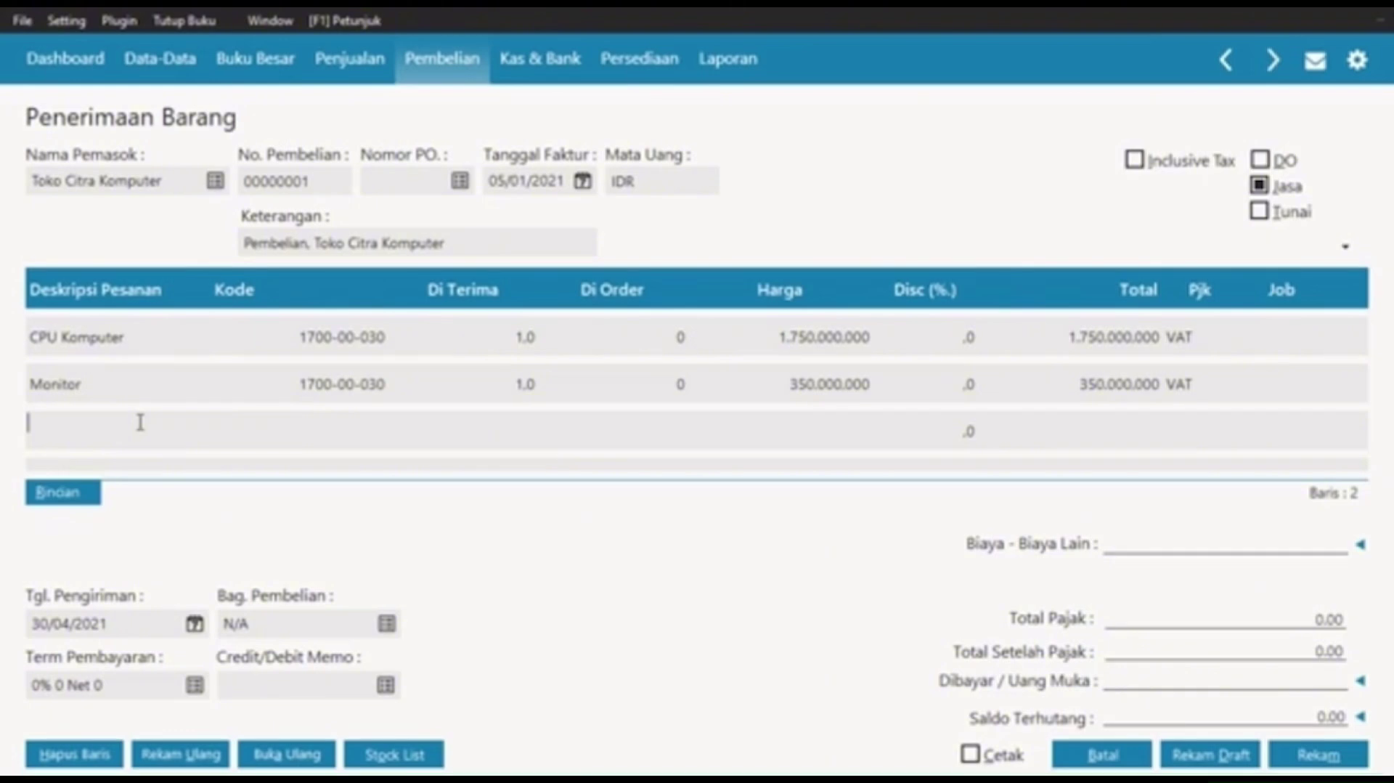
text(Printer 2)
click(249, 419)
click(272, 430)
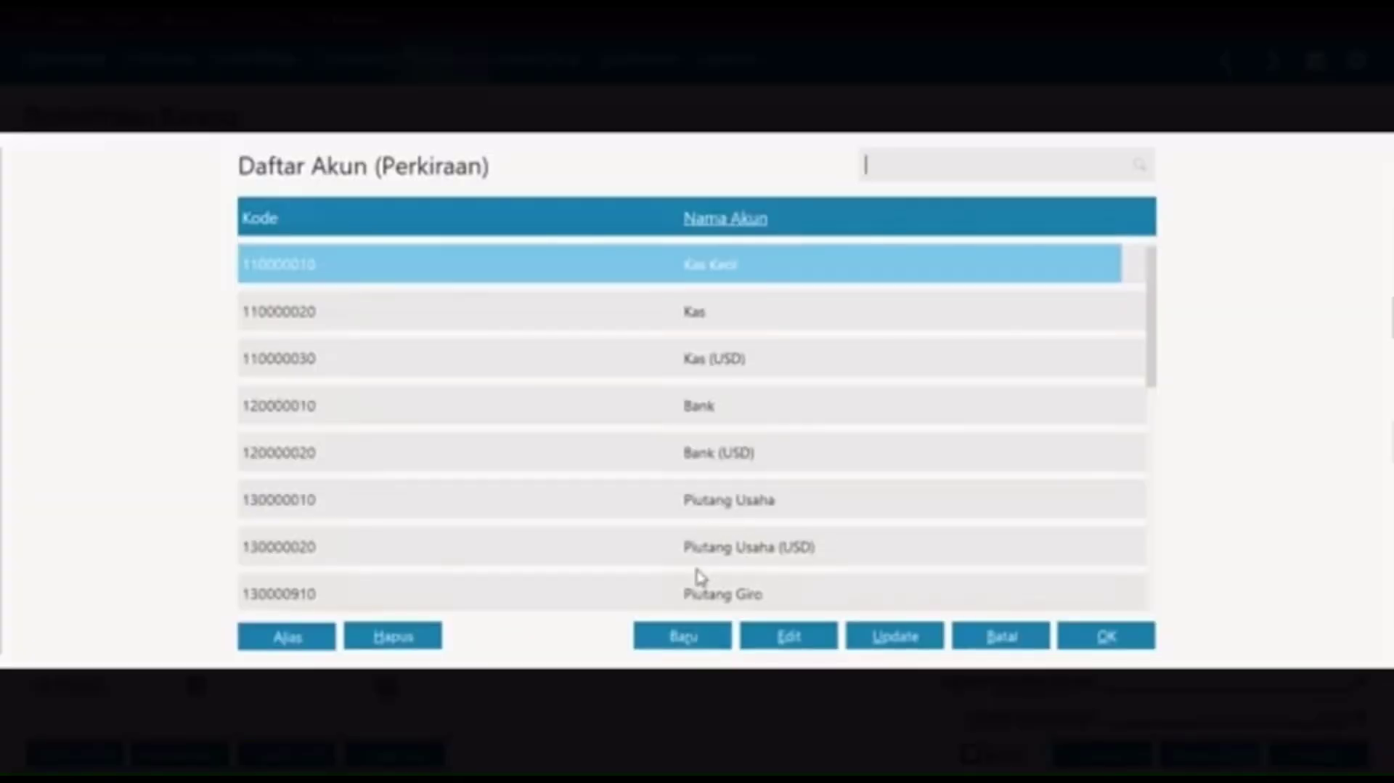
key(Down)
key(Down)
key(Down)
key(Down)
key(Down)
key(Down)
key(Down)
key(Down)
key(Down)
key(Down)
key(Down)
key(Down)
key(Down)
key(Down)
key(Down)
key(Down)
key(Down)
key(Down)
key(Down)
key(Down)
key(Down)
key(Down)
key(Down)
key(Down)
key(Down)
key(Down)
key(Down)
key(Down)
key(Down)
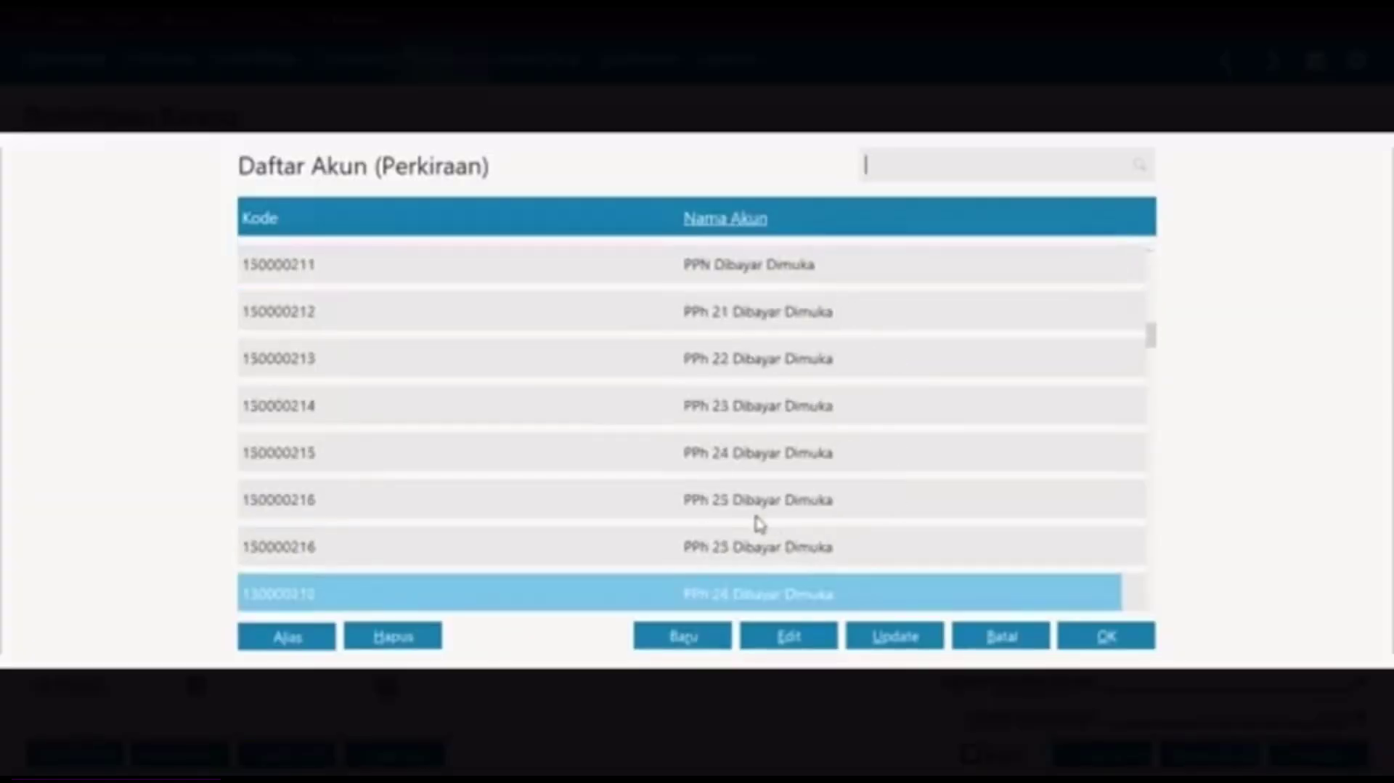
click(798, 552)
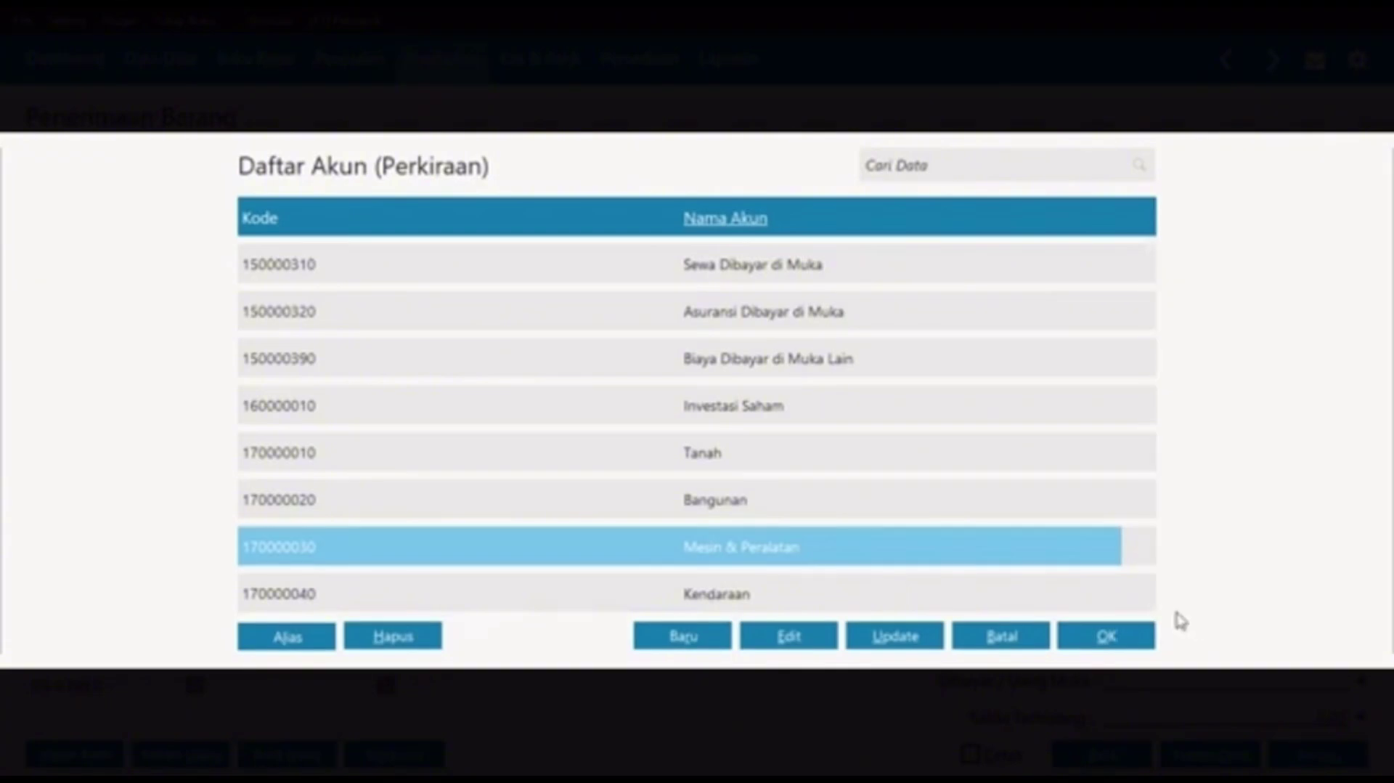
click(1133, 636)
Step: Give Printer 2 quantity 2.0, price 215.000.000 and VAT tax
click(537, 431)
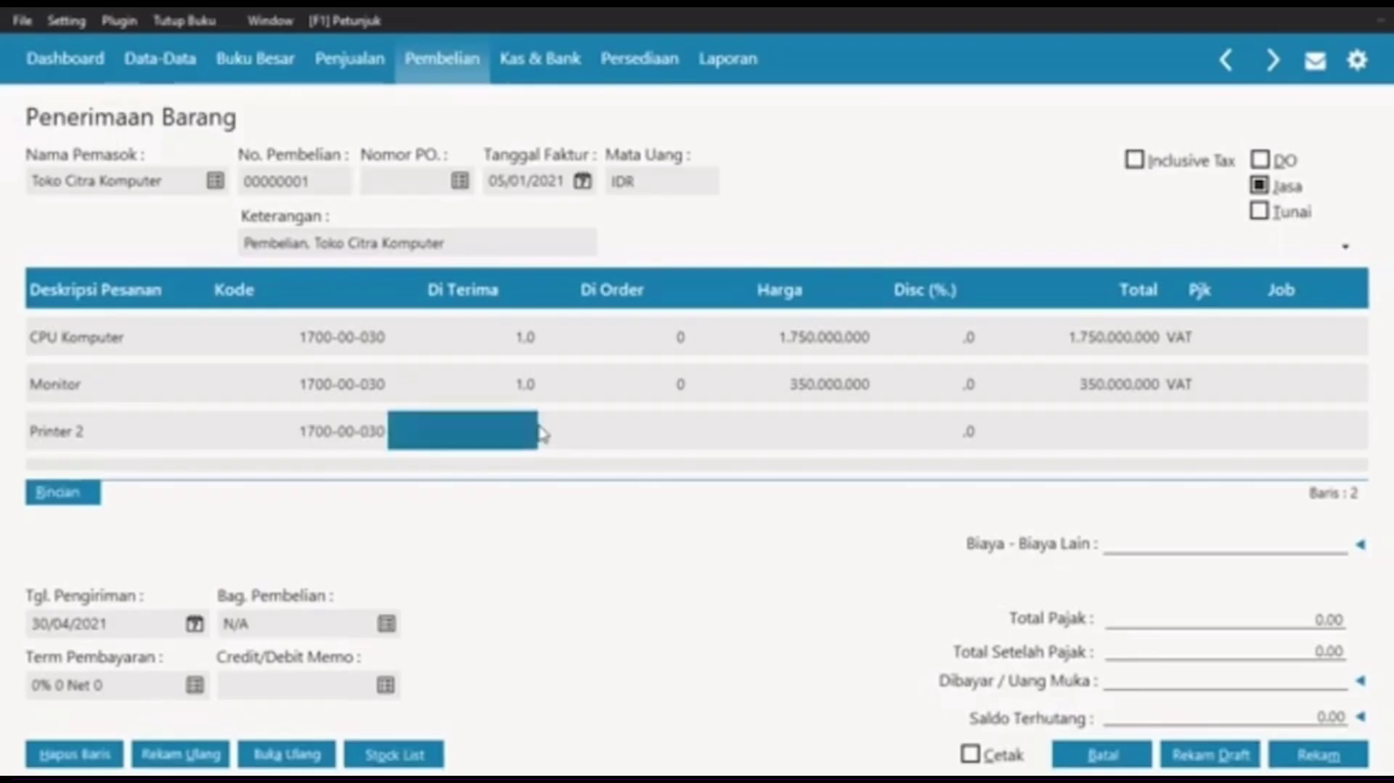
text(2.0)
key(Return)
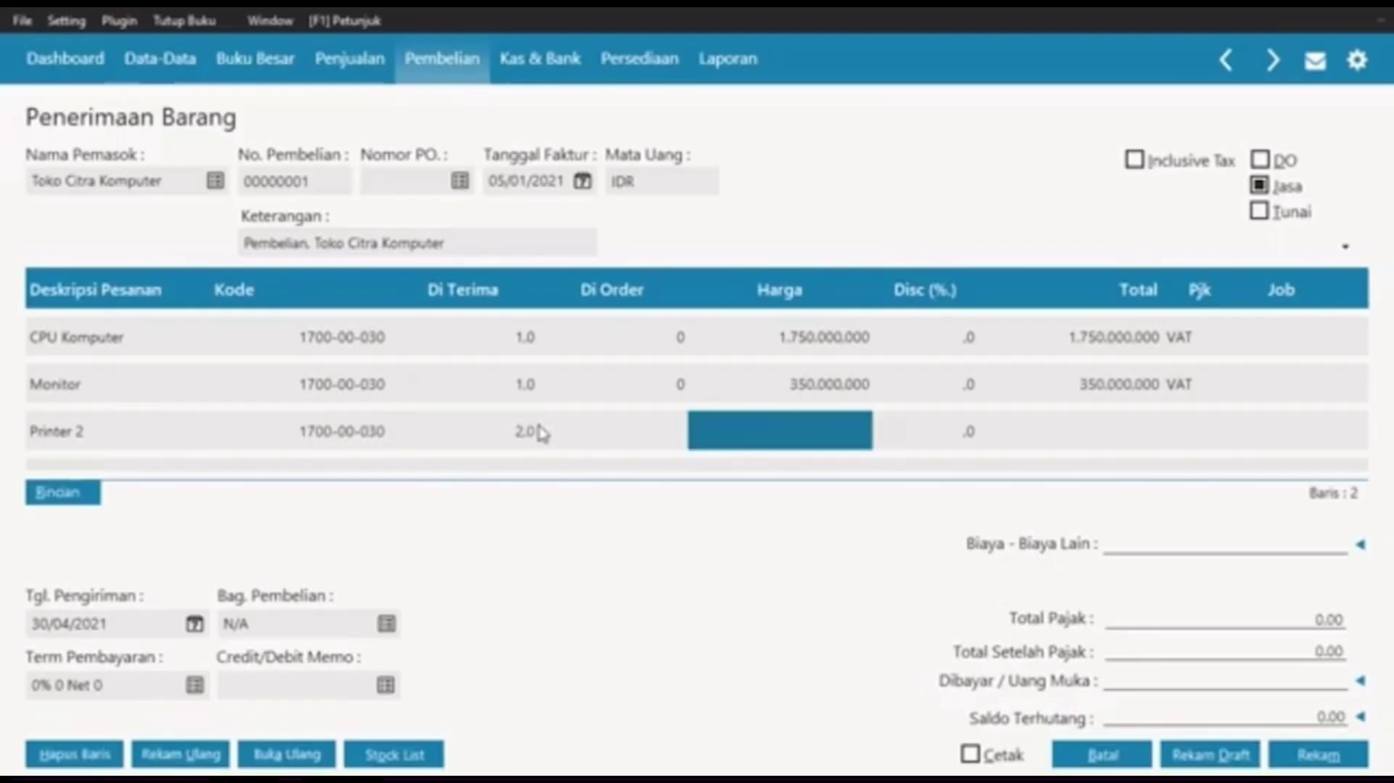
text(21)
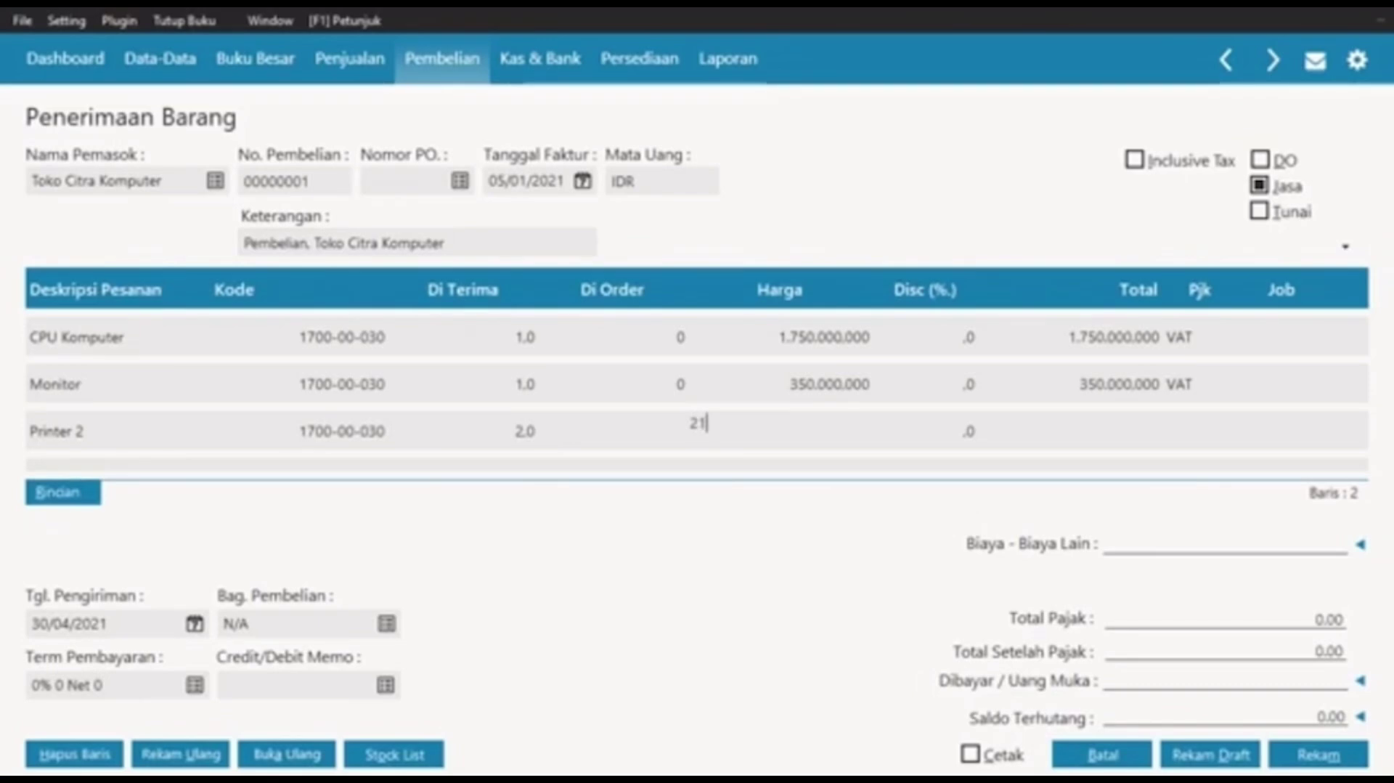
text(5.000.000)
key(Return)
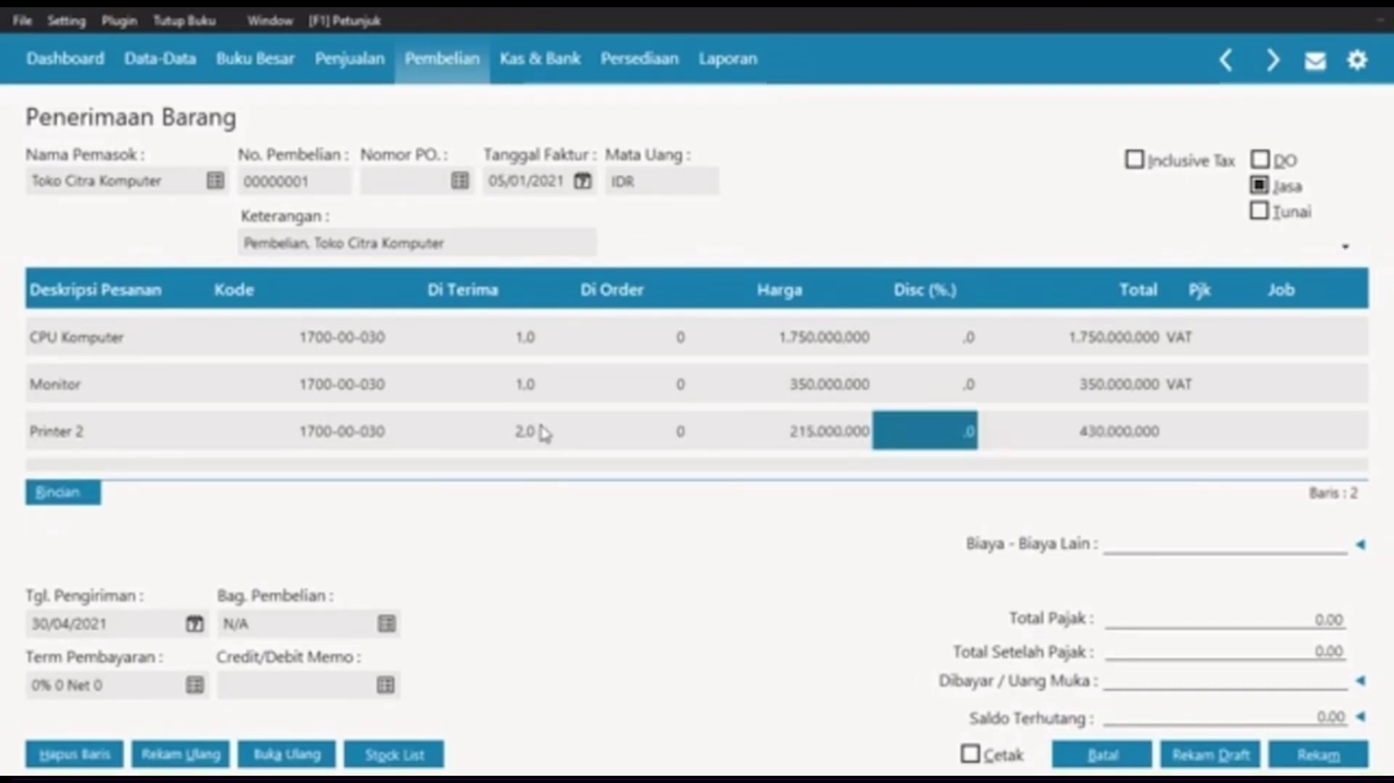
double_click(1191, 434)
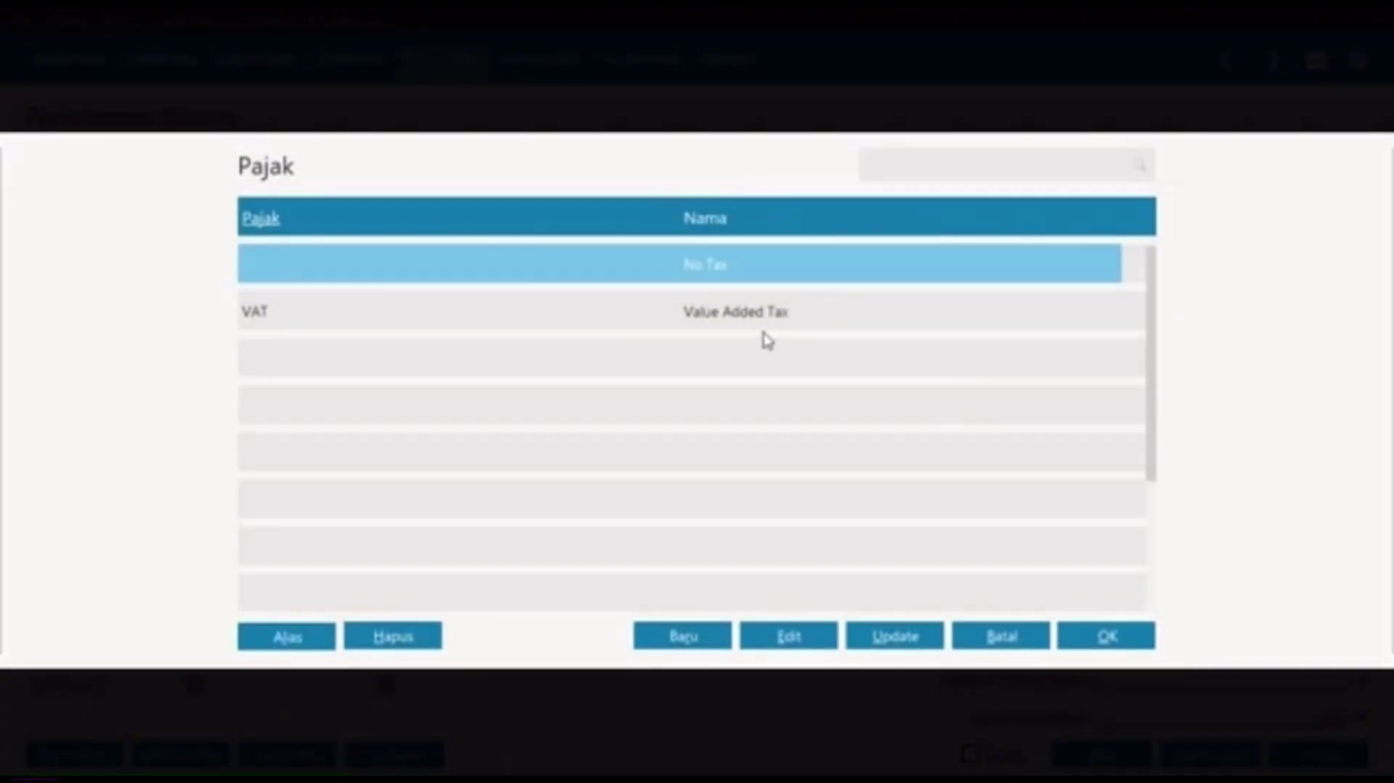
click(763, 328)
click(1107, 637)
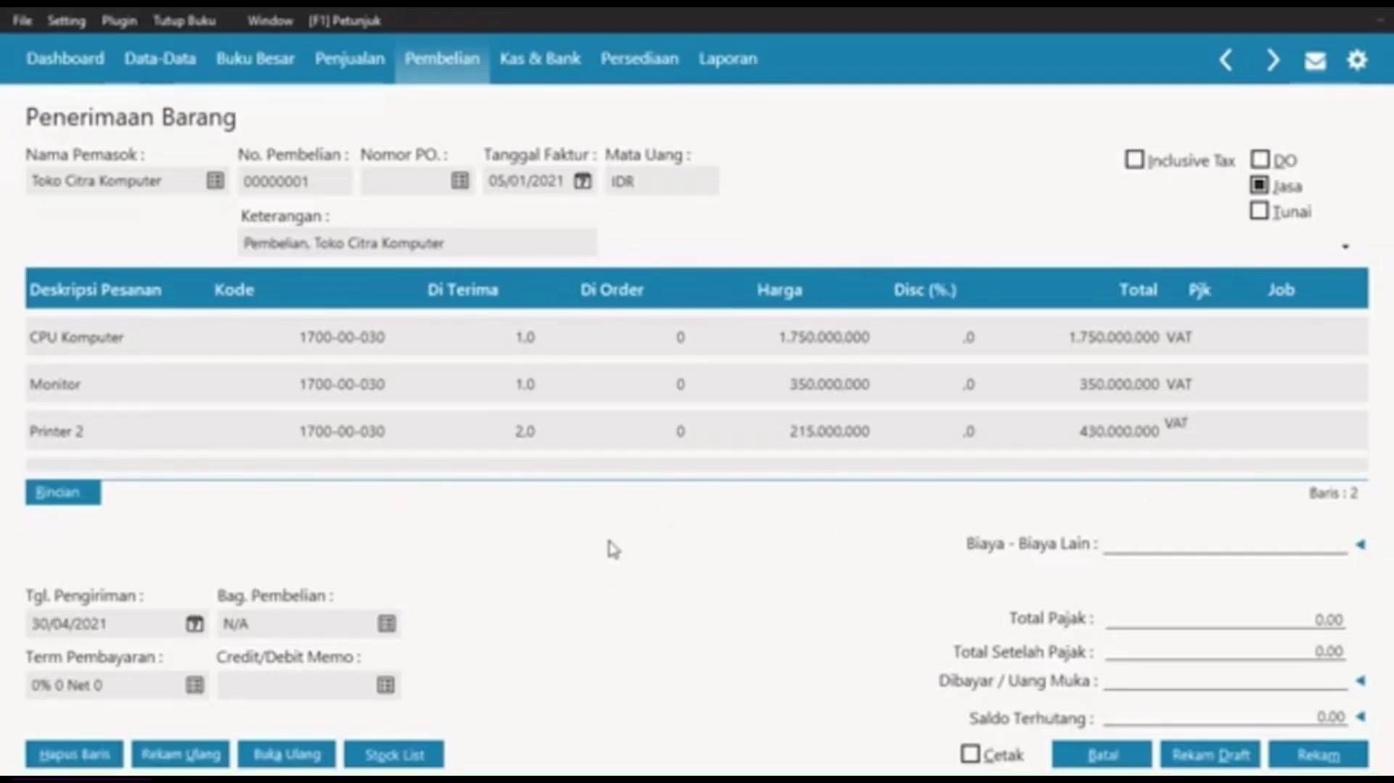
Step: Set the shipping date to 05/01/2021
click(138, 627)
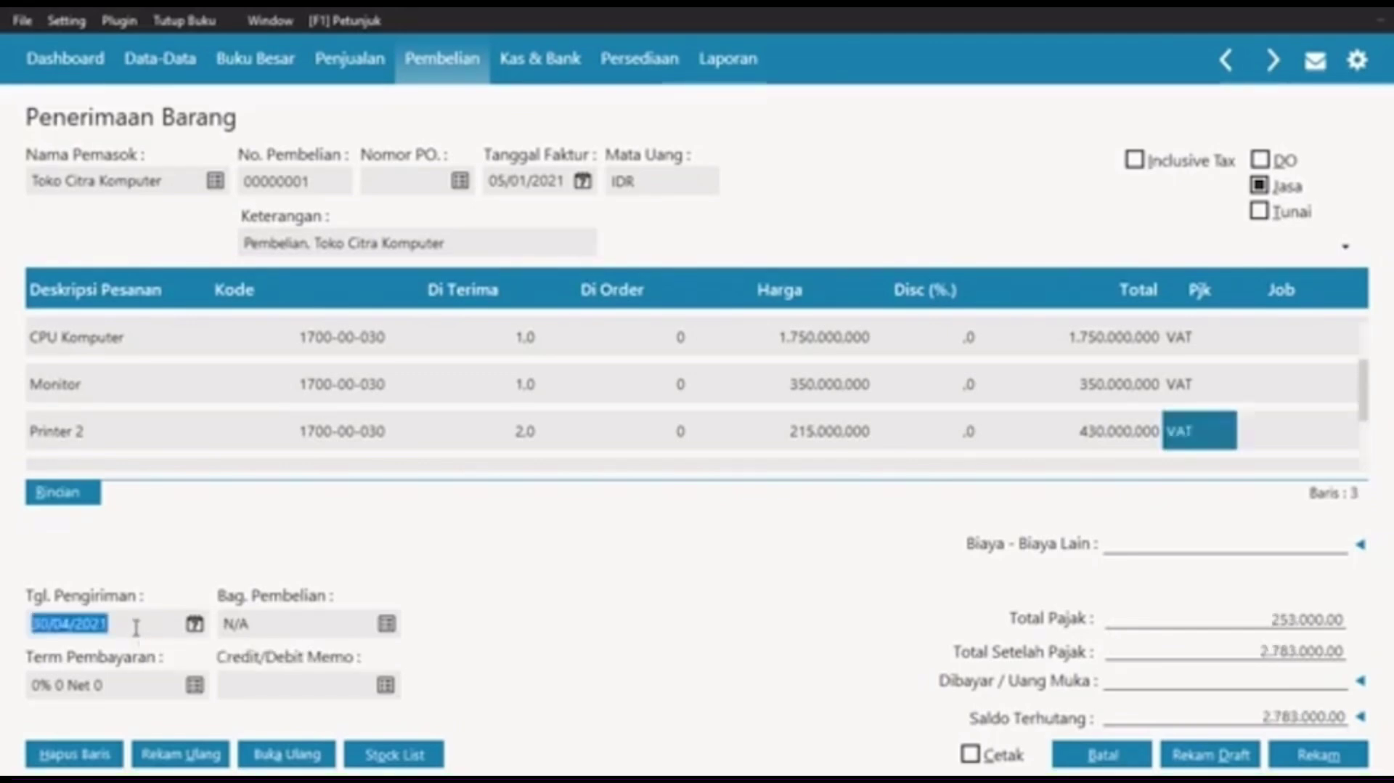
click(194, 624)
click(483, 378)
click(483, 378)
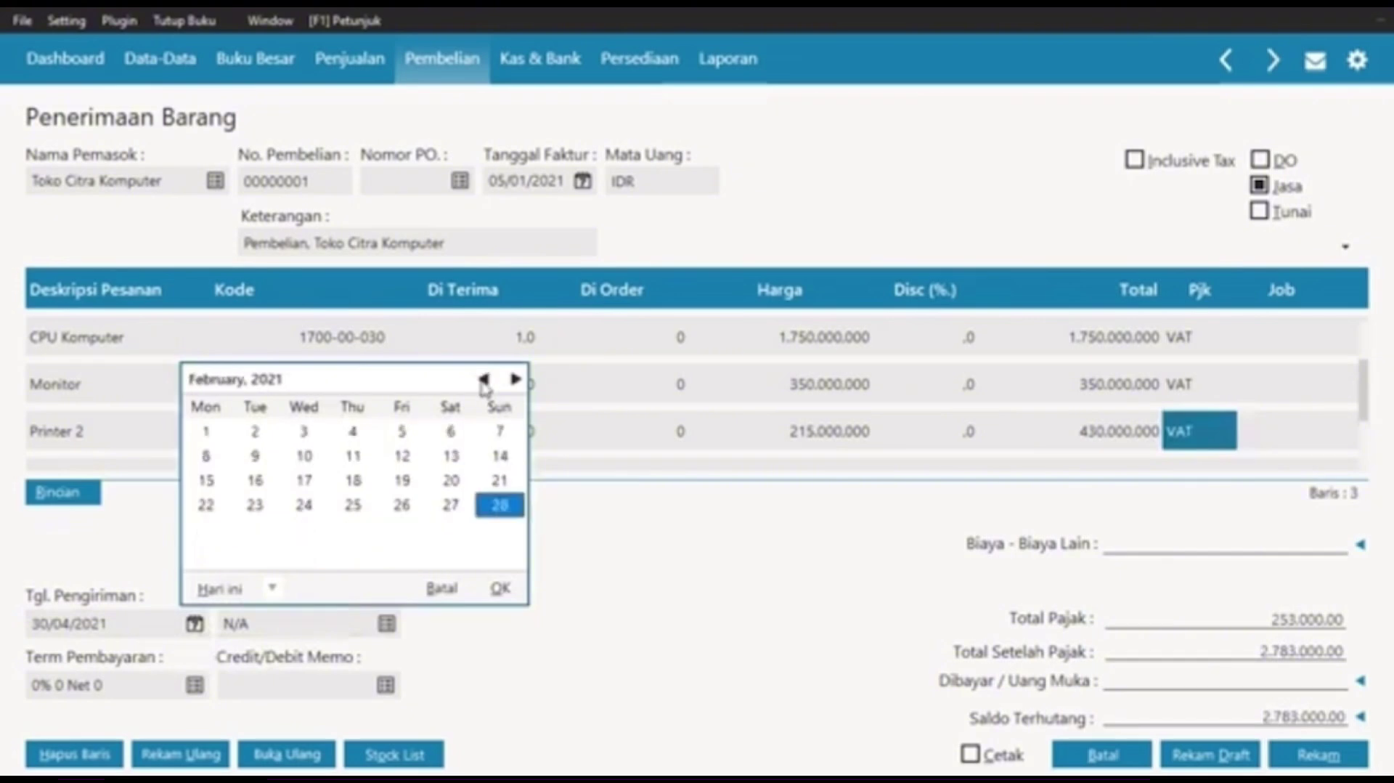
click(483, 378)
click(254, 456)
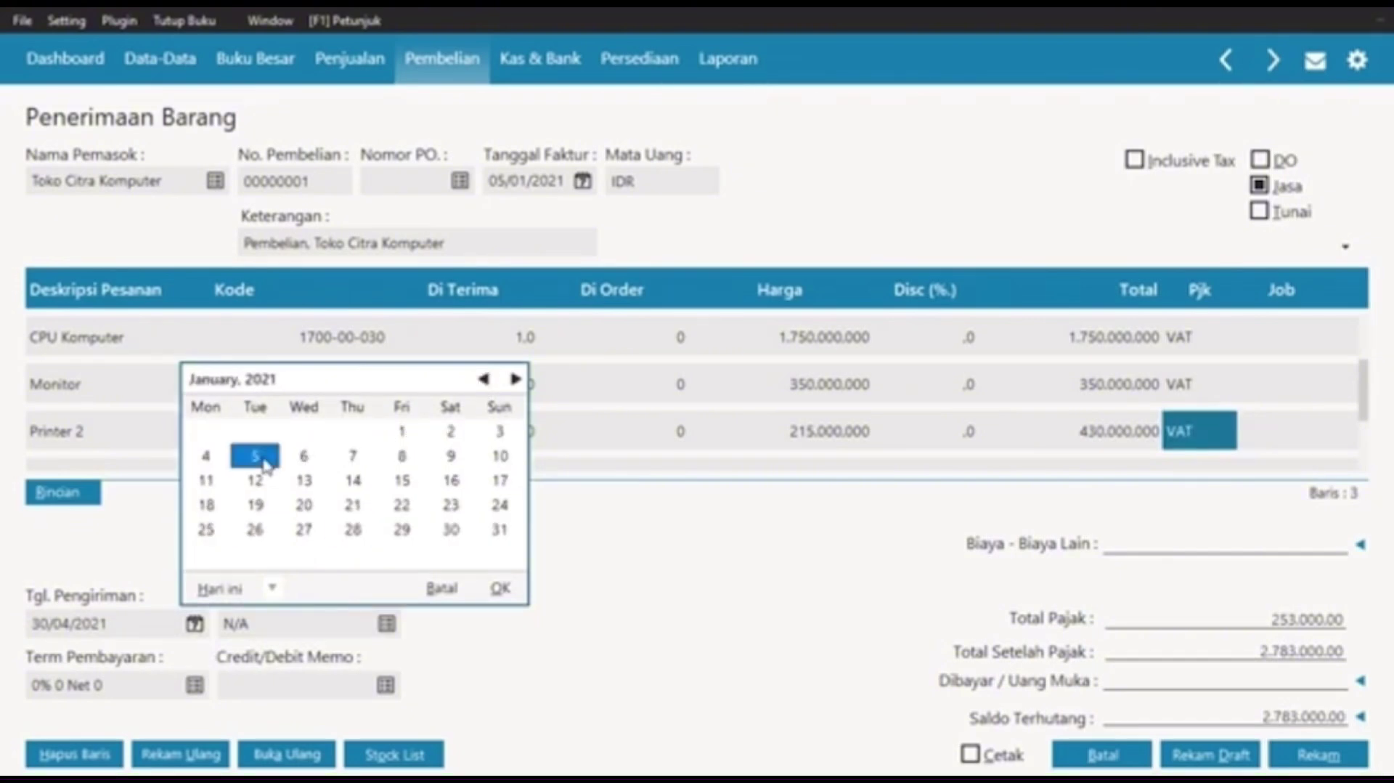
click(500, 587)
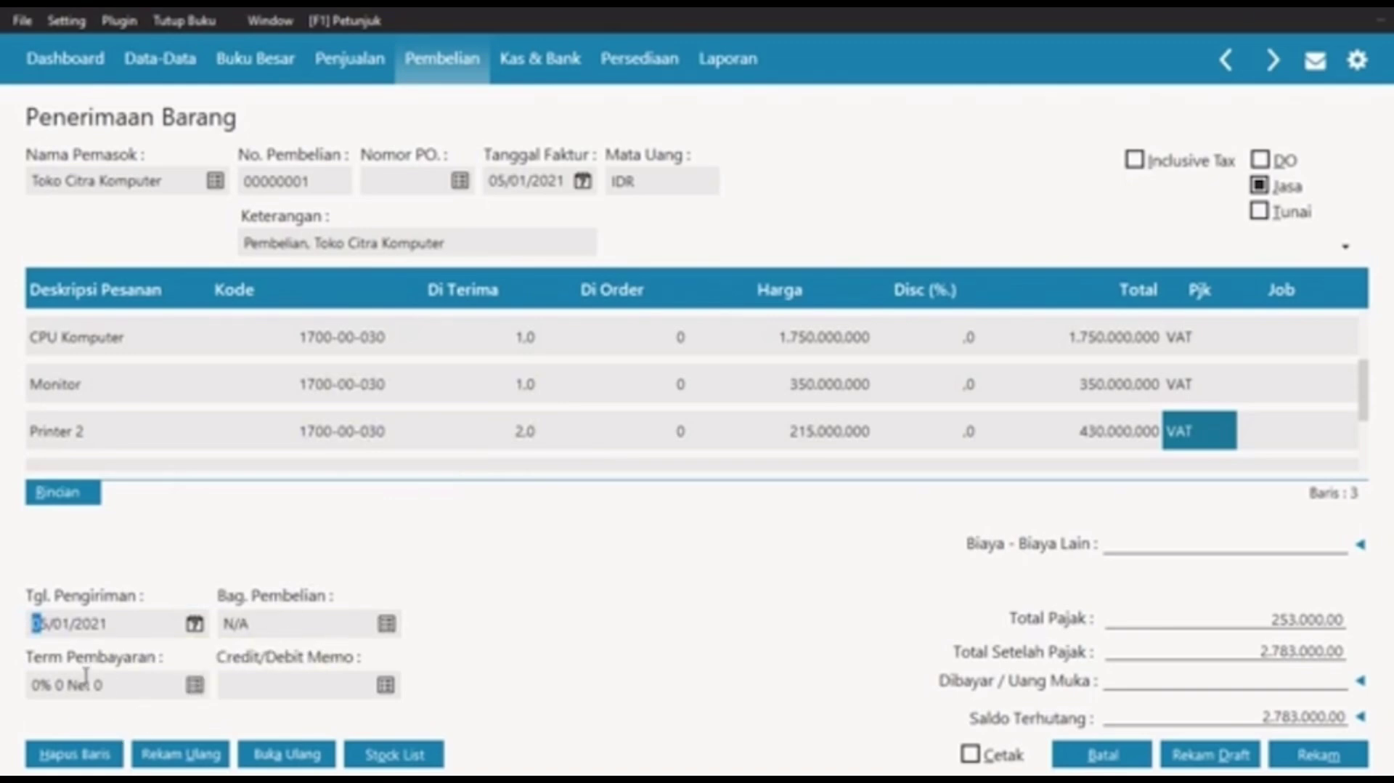
Step: Set payment terms to 2% 10 Net 30: 10 discount days, 30 due days, 2% discount
click(195, 685)
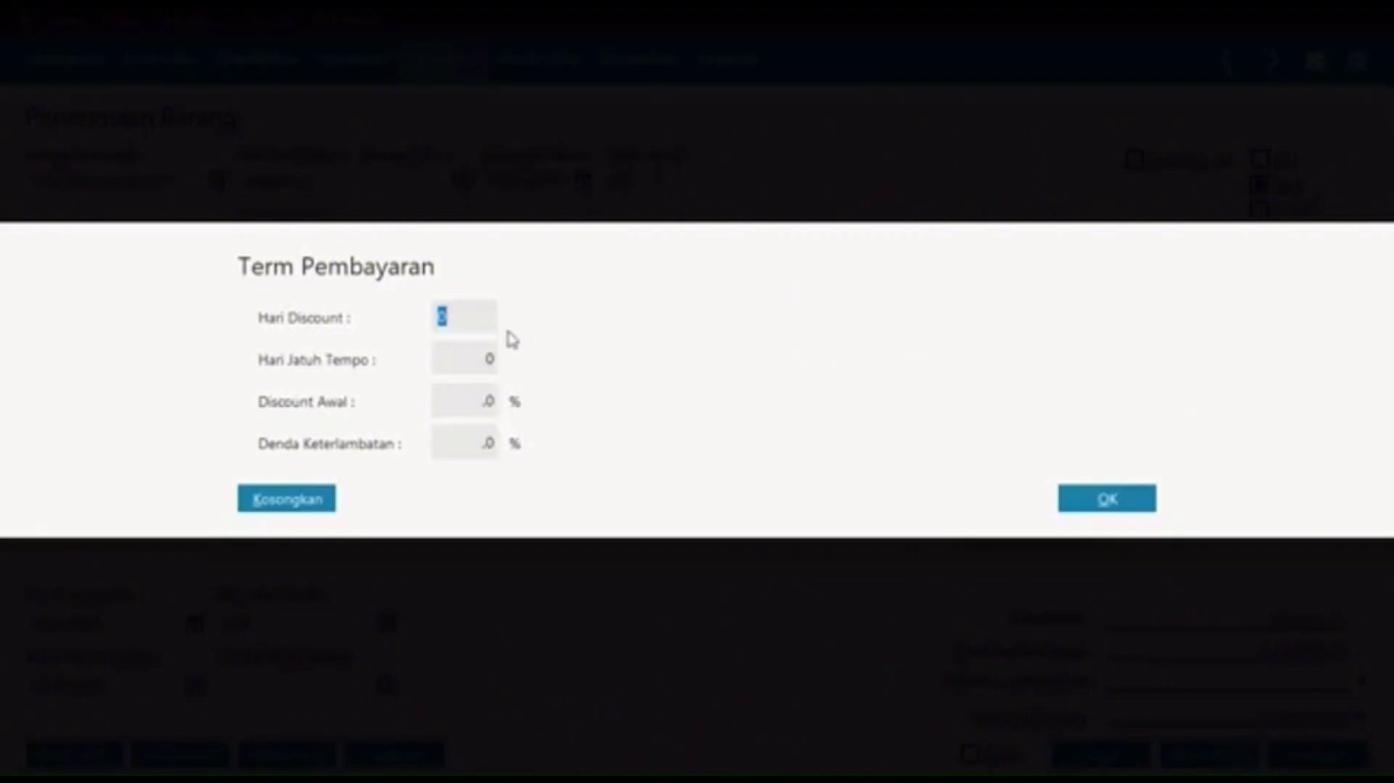
text(10)
key(Tab)
text(30)
key(Tab)
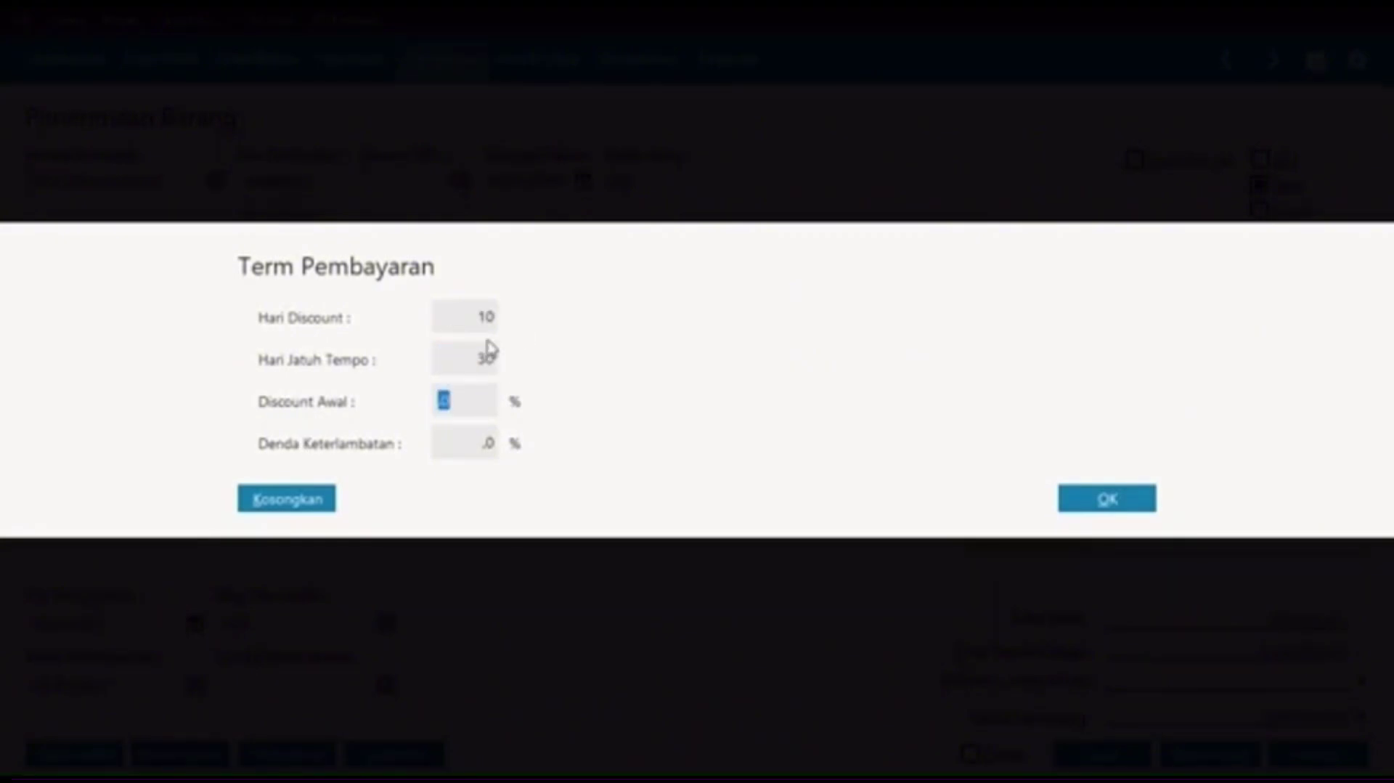
key(Tab)
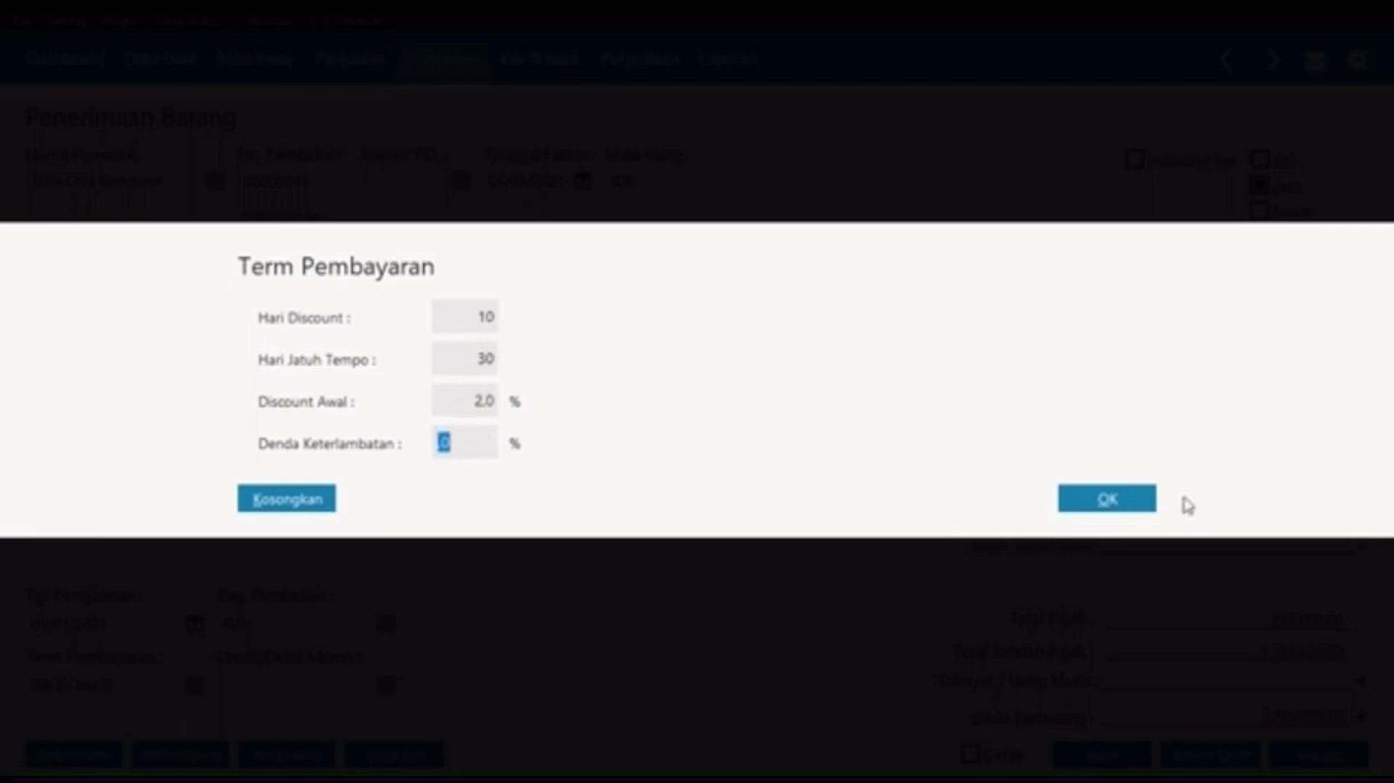
click(1144, 501)
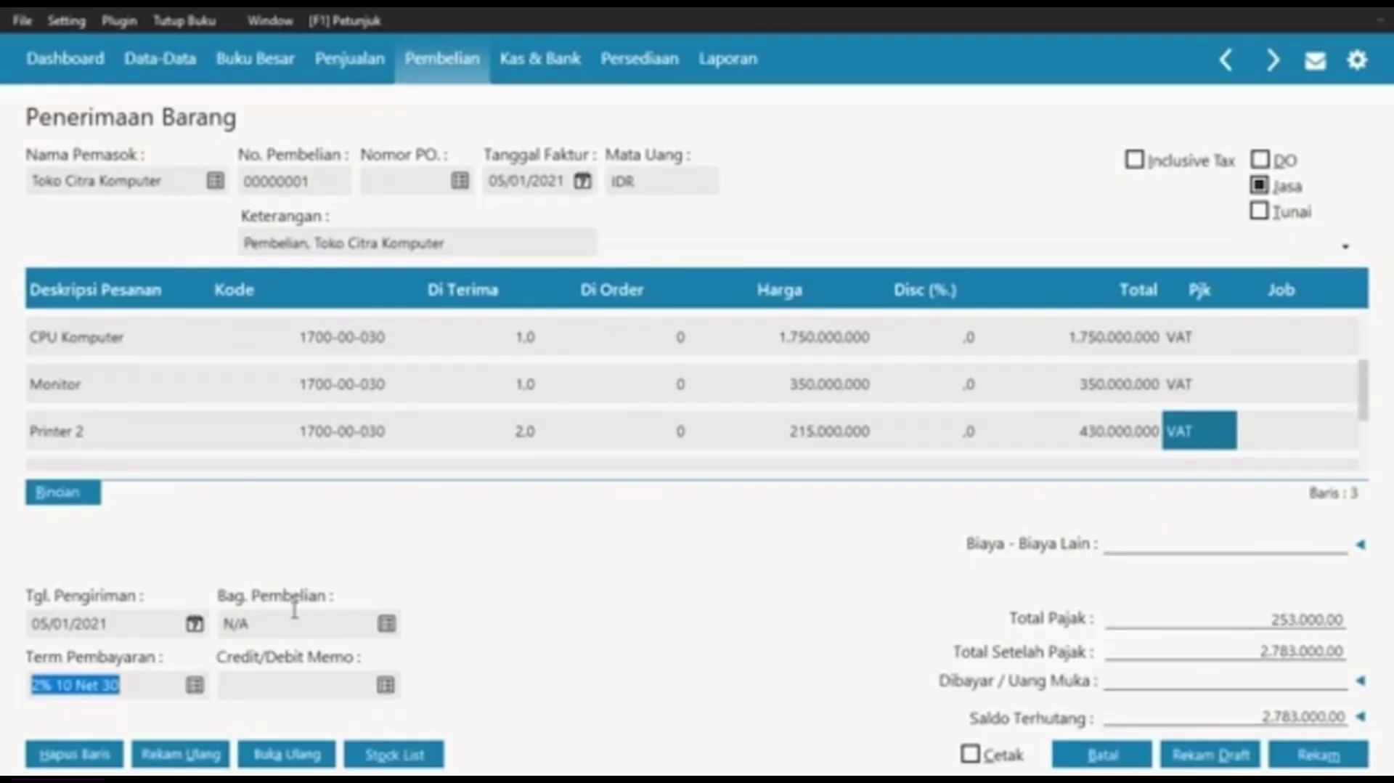
Step: Save goods receipt 00000001 and close the blank form back to the Pembelian menu
click(1276, 544)
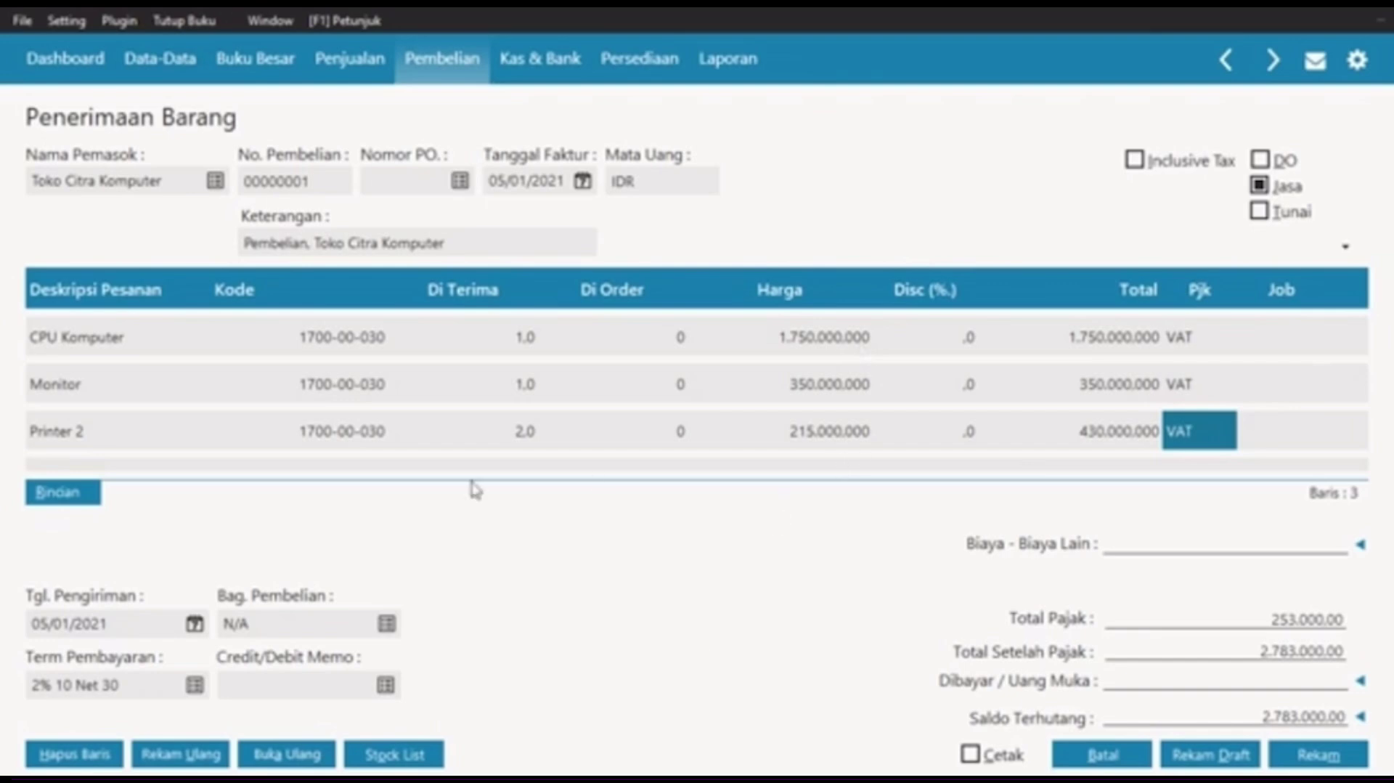
click(1318, 754)
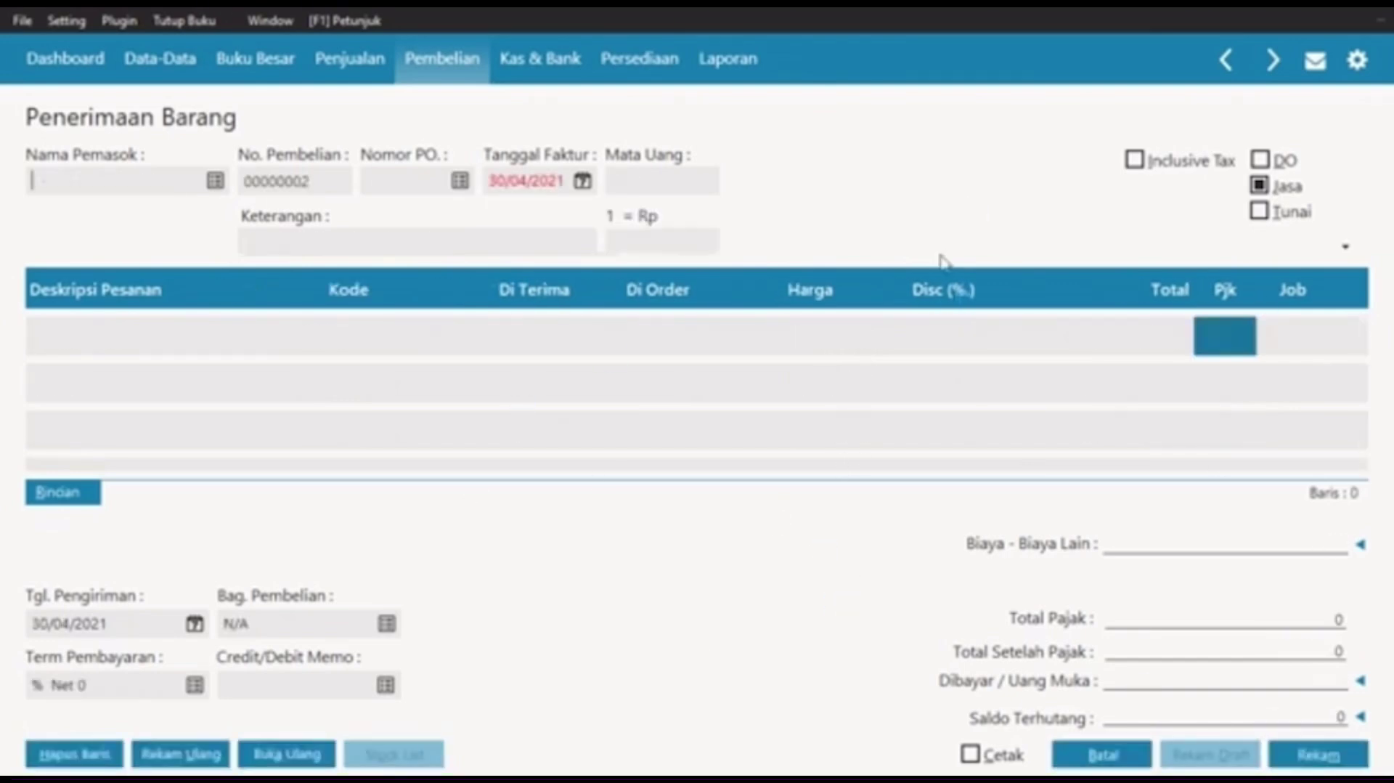
click(1105, 755)
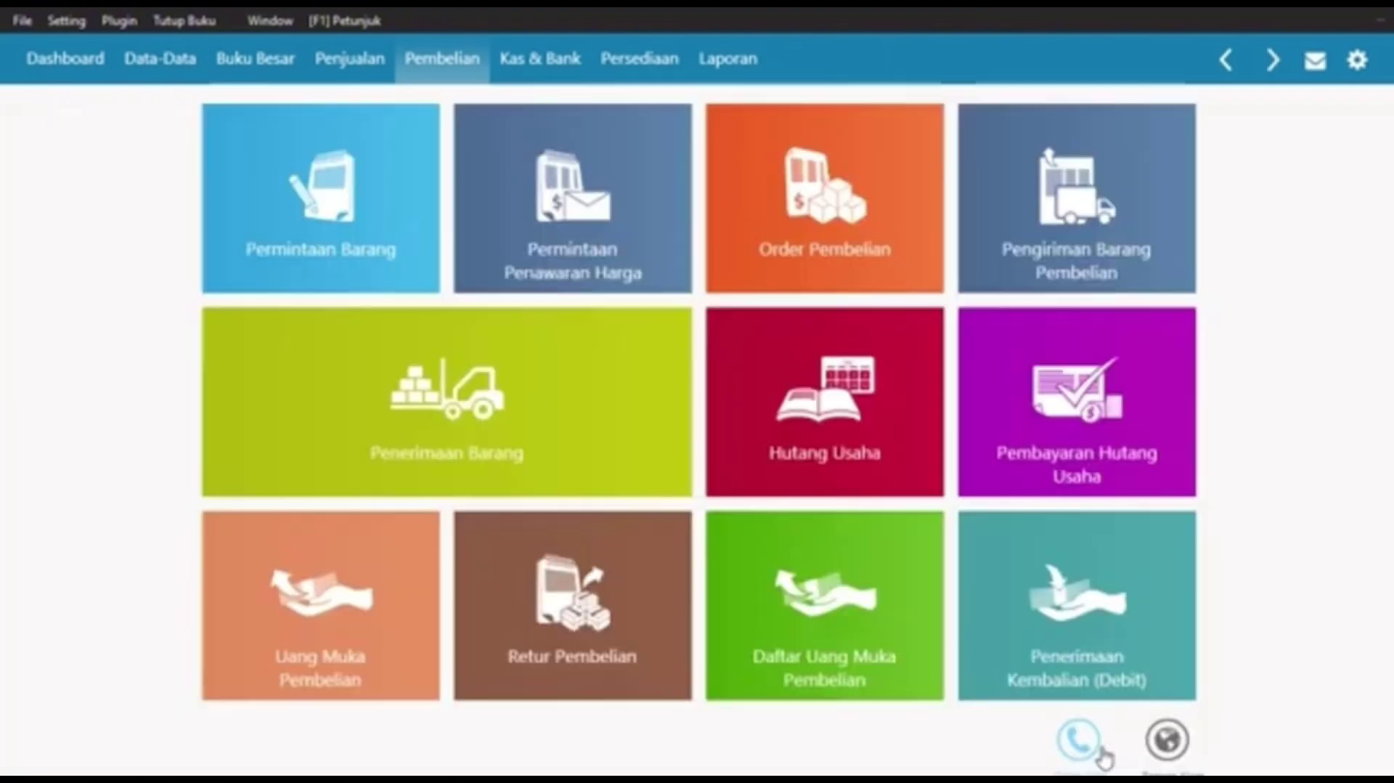
mouse_move(620, 496)
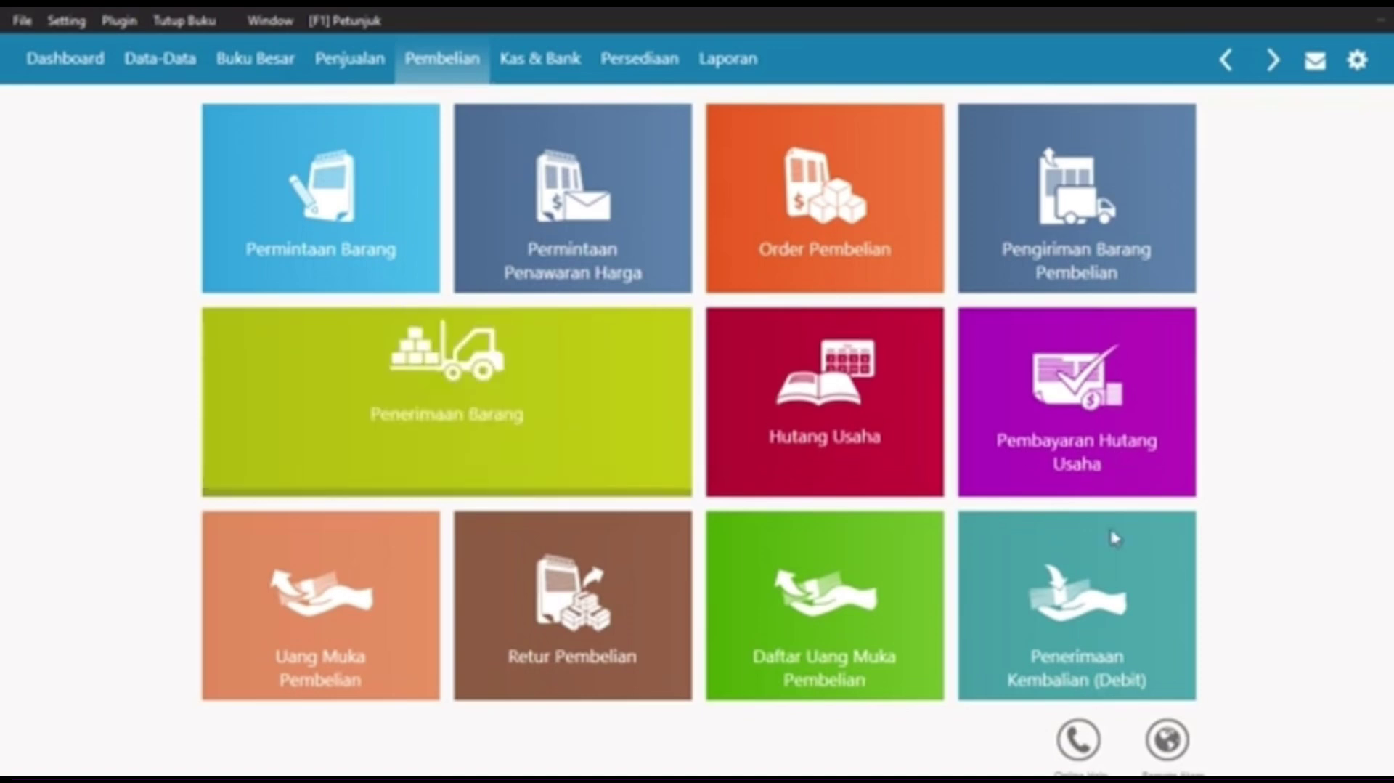
Step: Start a new Pembayaran Piutang Usaha entry from the Penjualan section
click(363, 62)
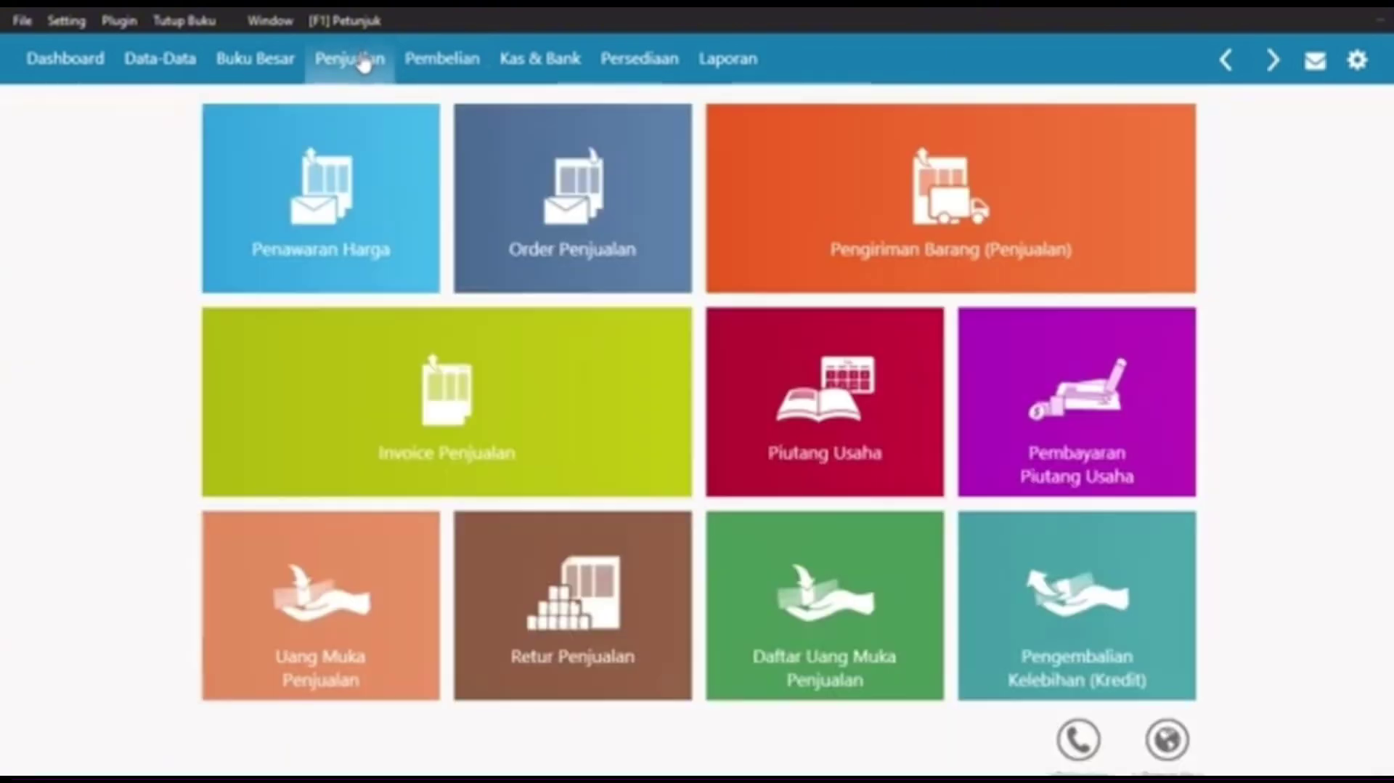
mouse_move(1111, 436)
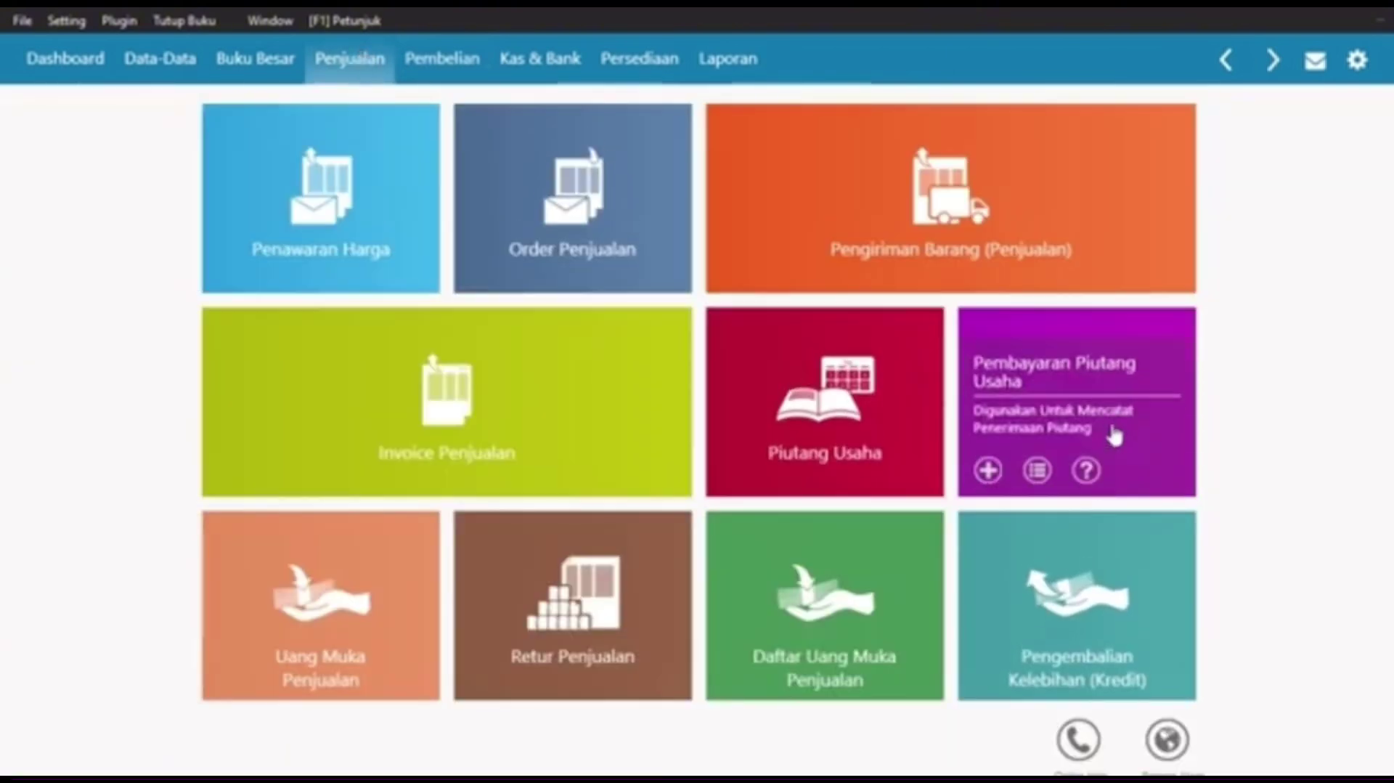
click(989, 471)
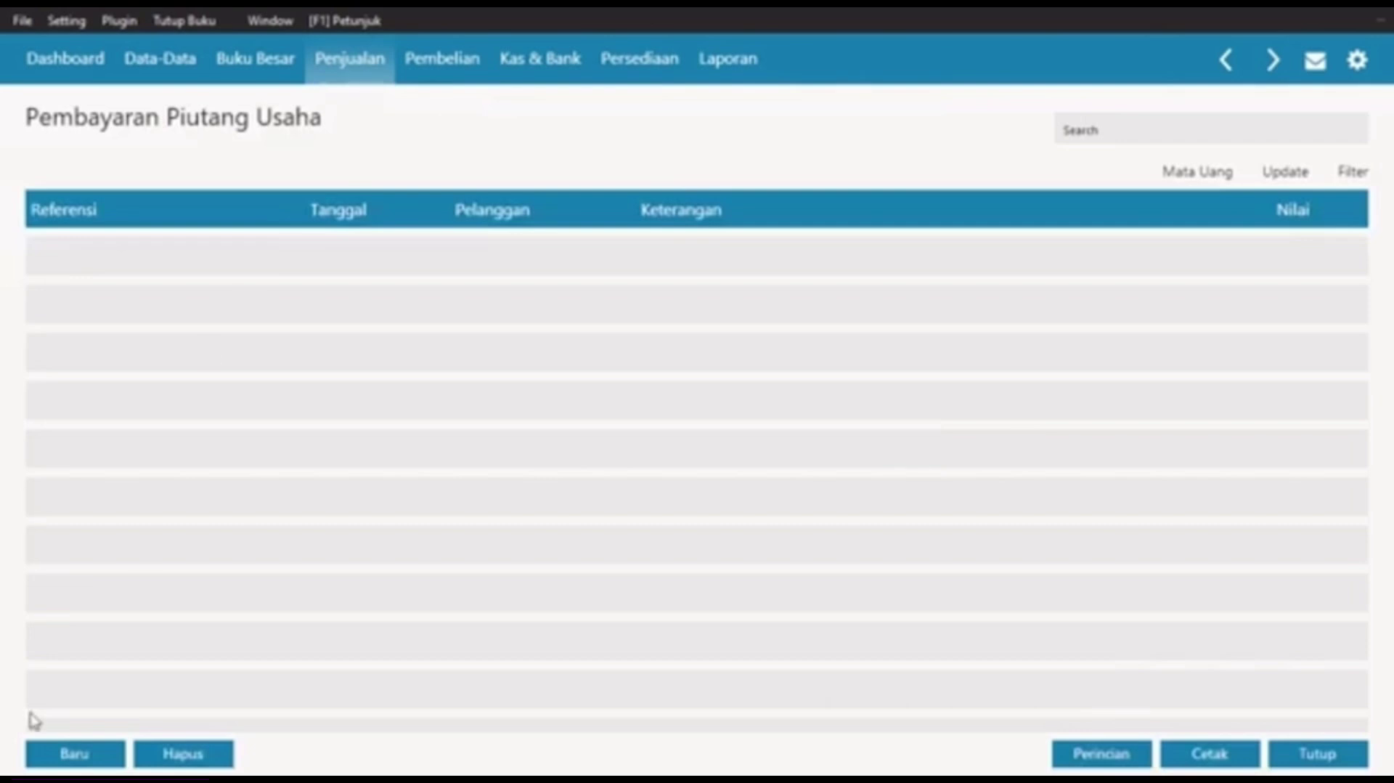
click(80, 753)
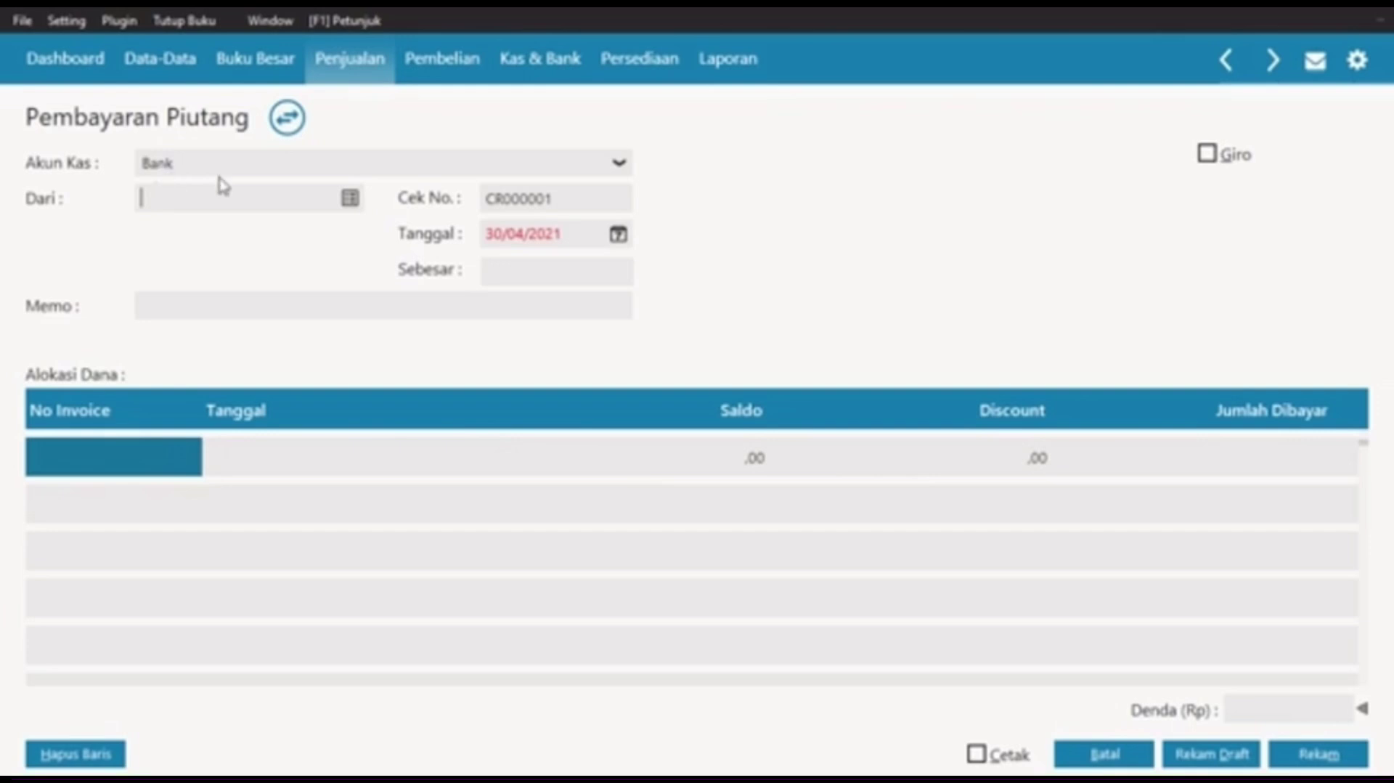
Step: Set the payer to PT. Sinar Abadi and the transaction date to 06/01/2021
click(348, 200)
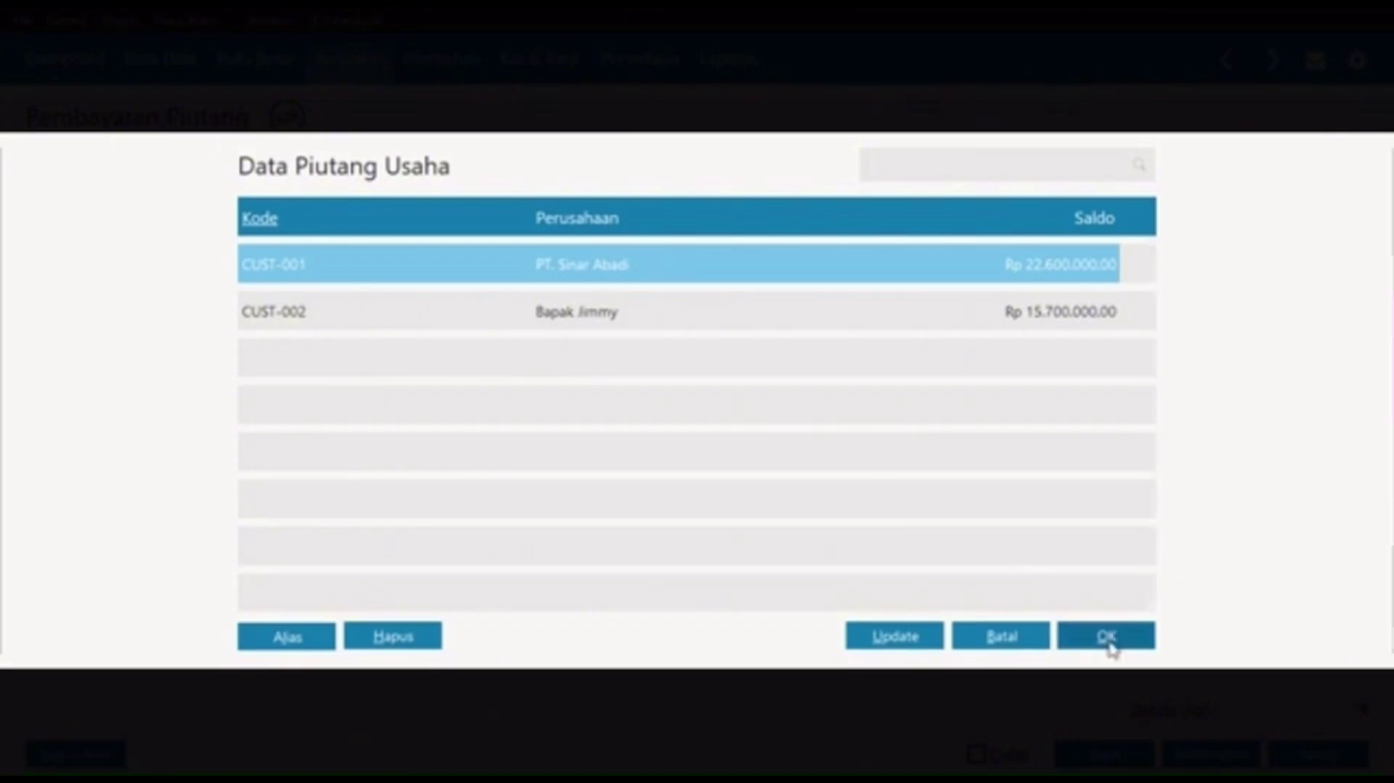
click(1107, 638)
click(537, 236)
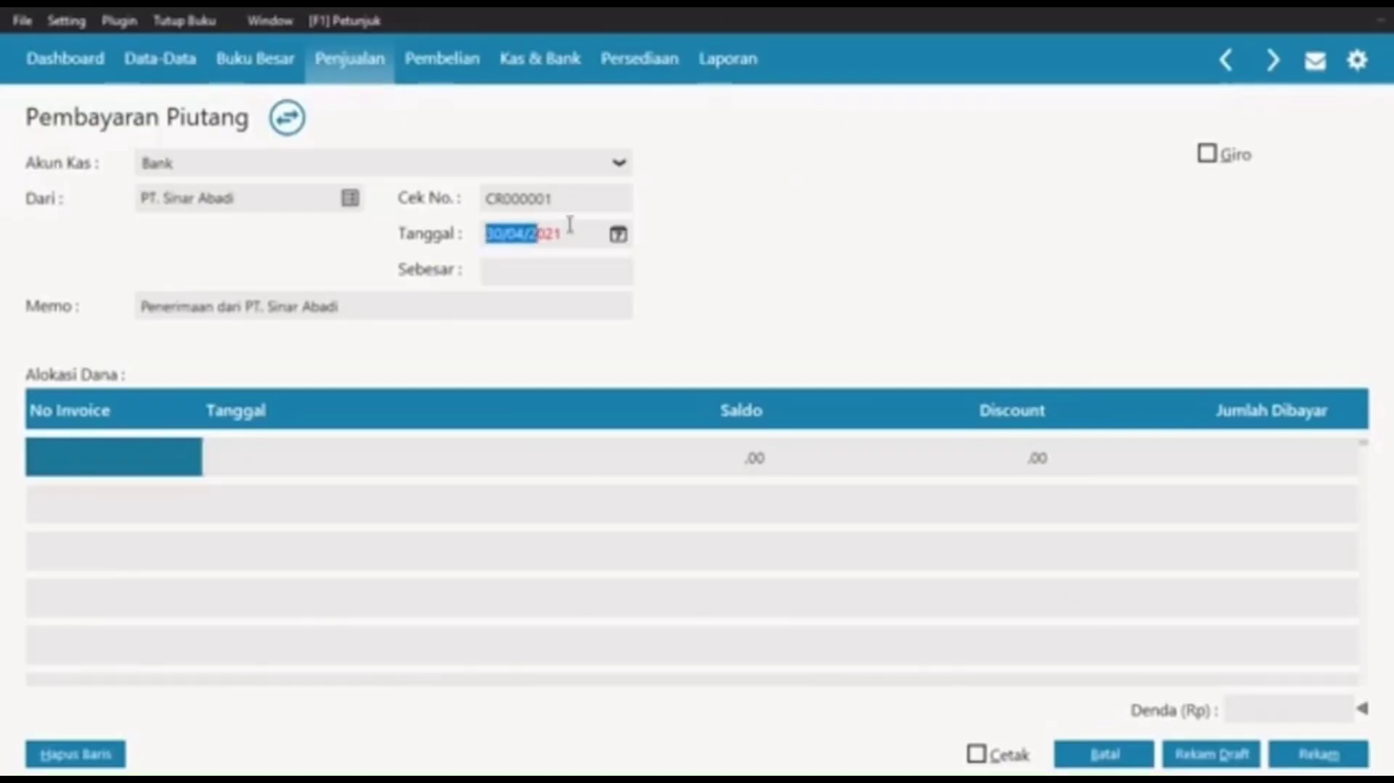
click(620, 238)
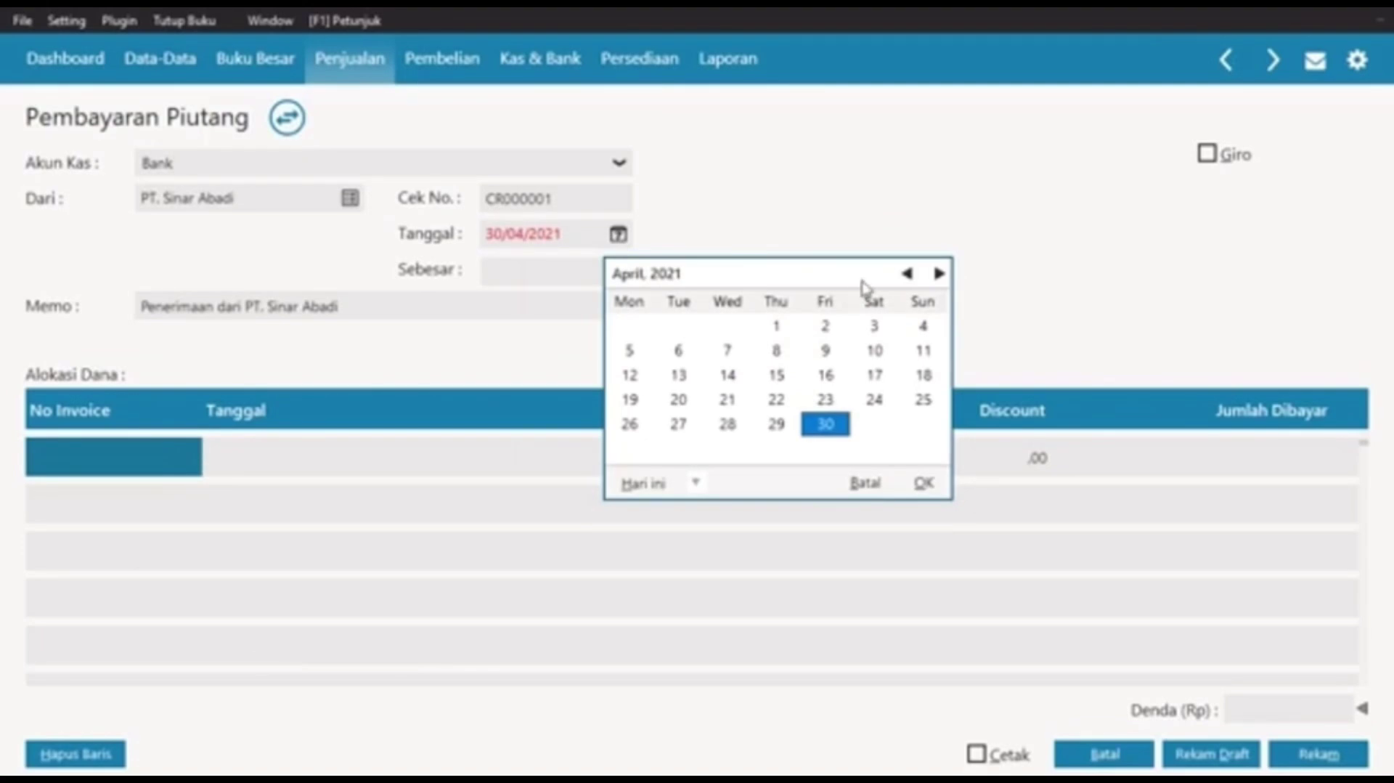
click(907, 273)
click(907, 274)
click(907, 274)
click(728, 352)
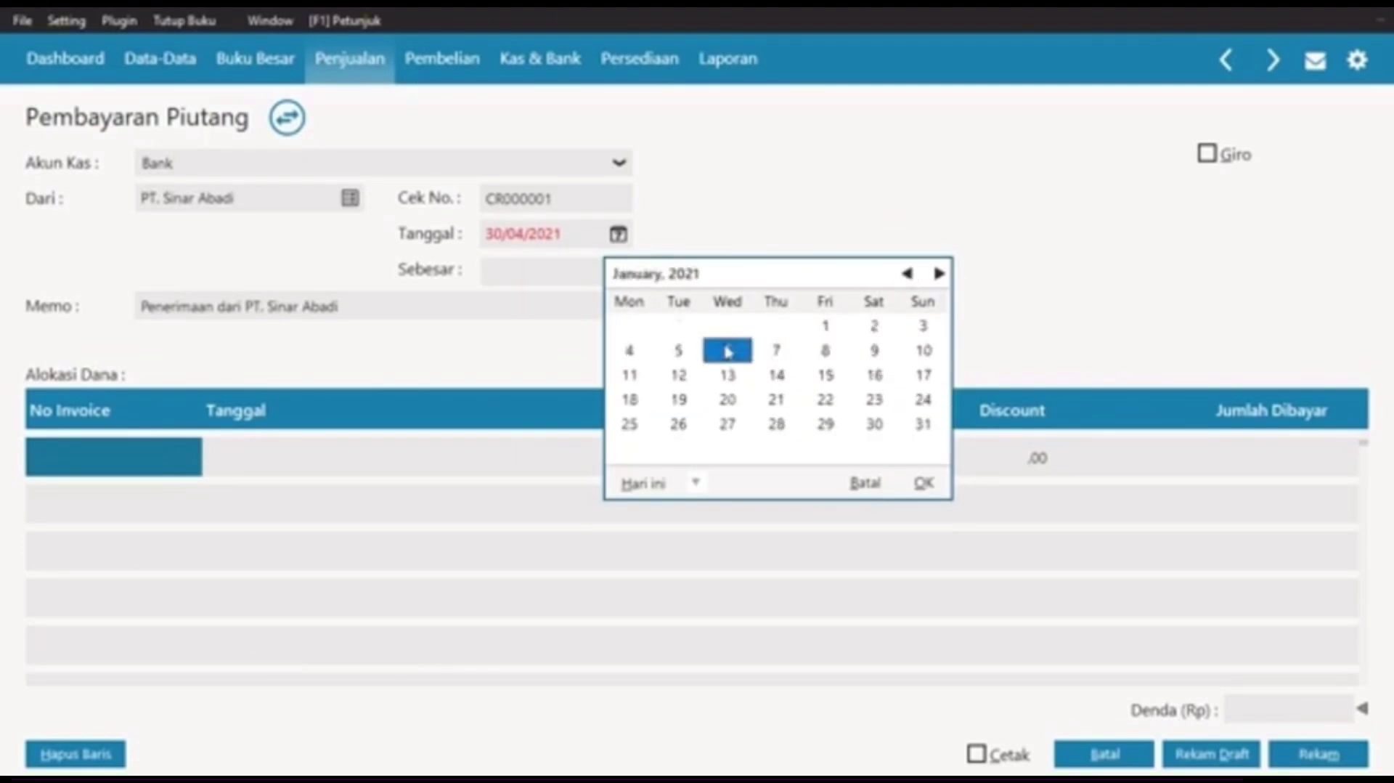
click(917, 487)
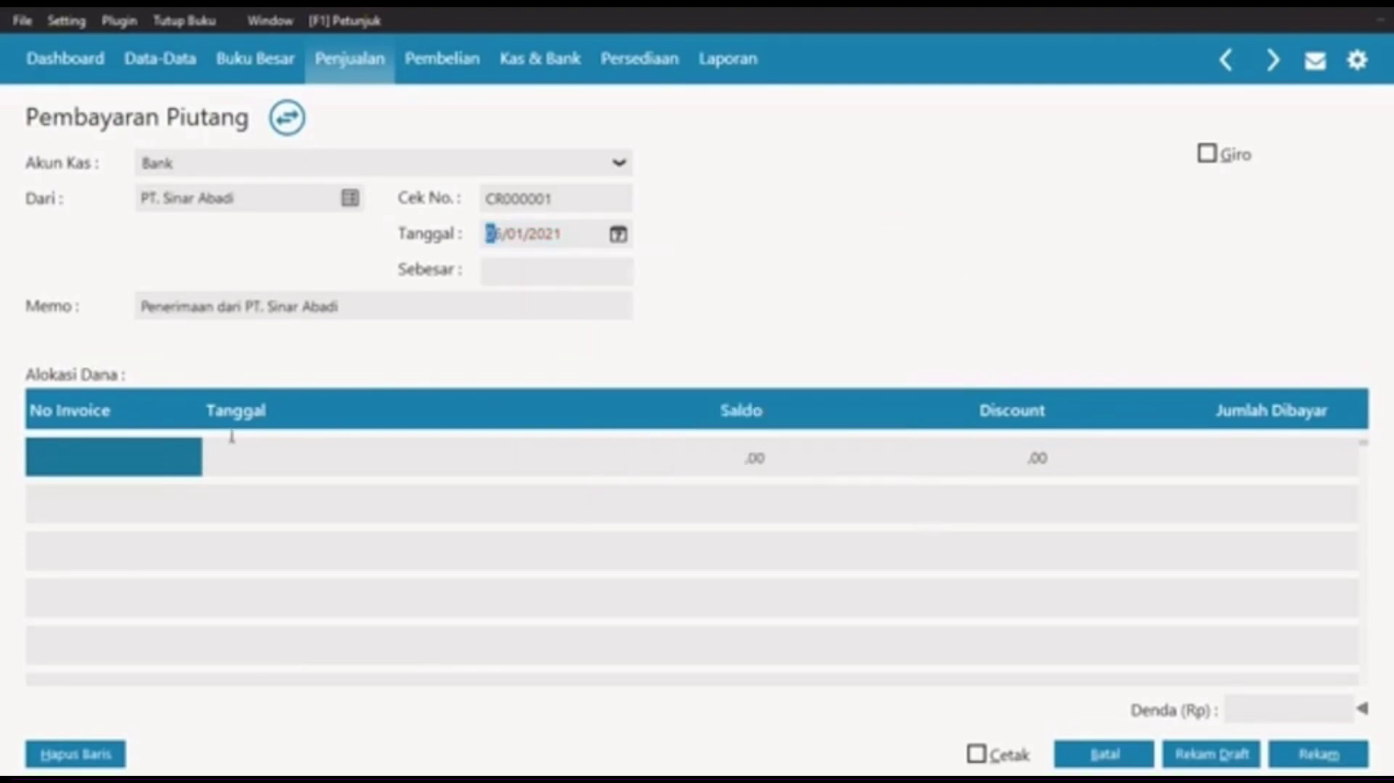
Step: Allocate 11.125.000 to invoice INV-001 and fill the total received
double_click(135, 458)
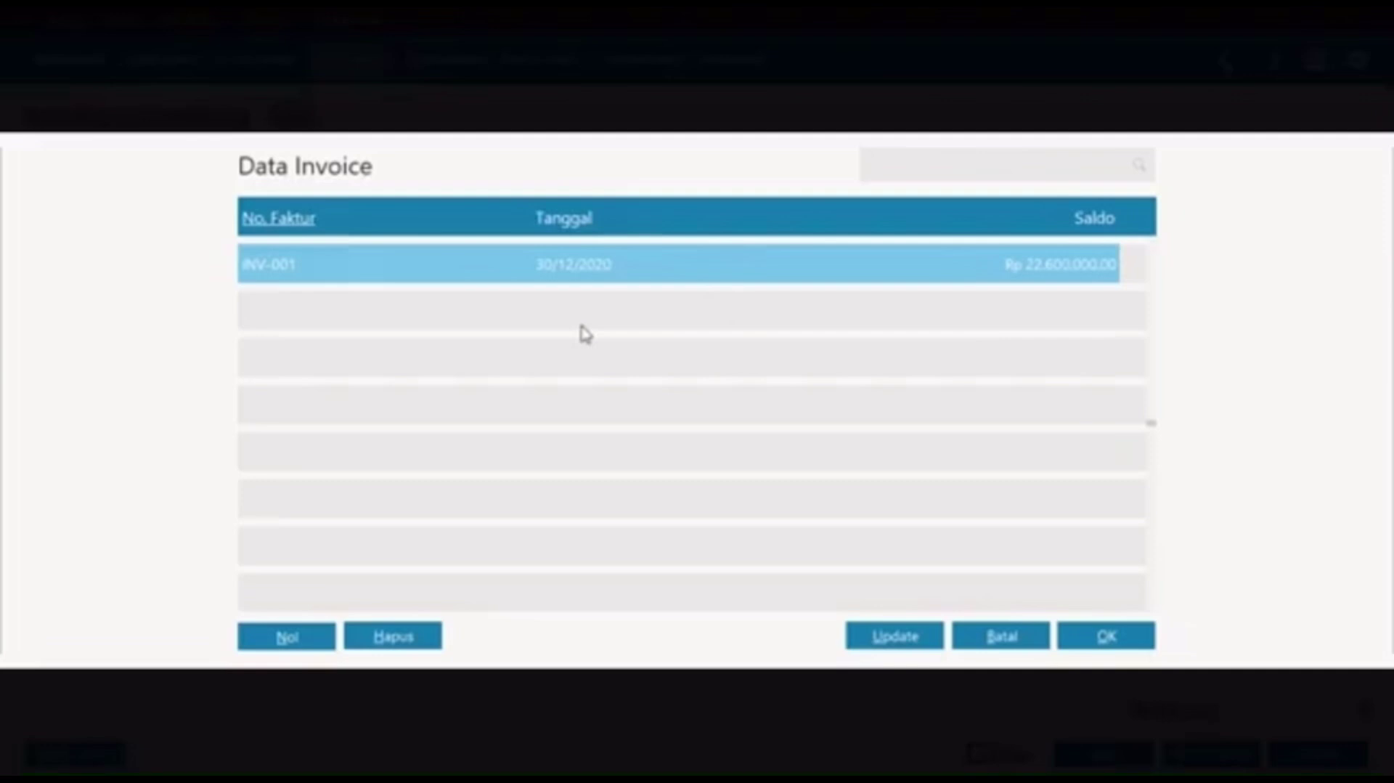
click(1125, 637)
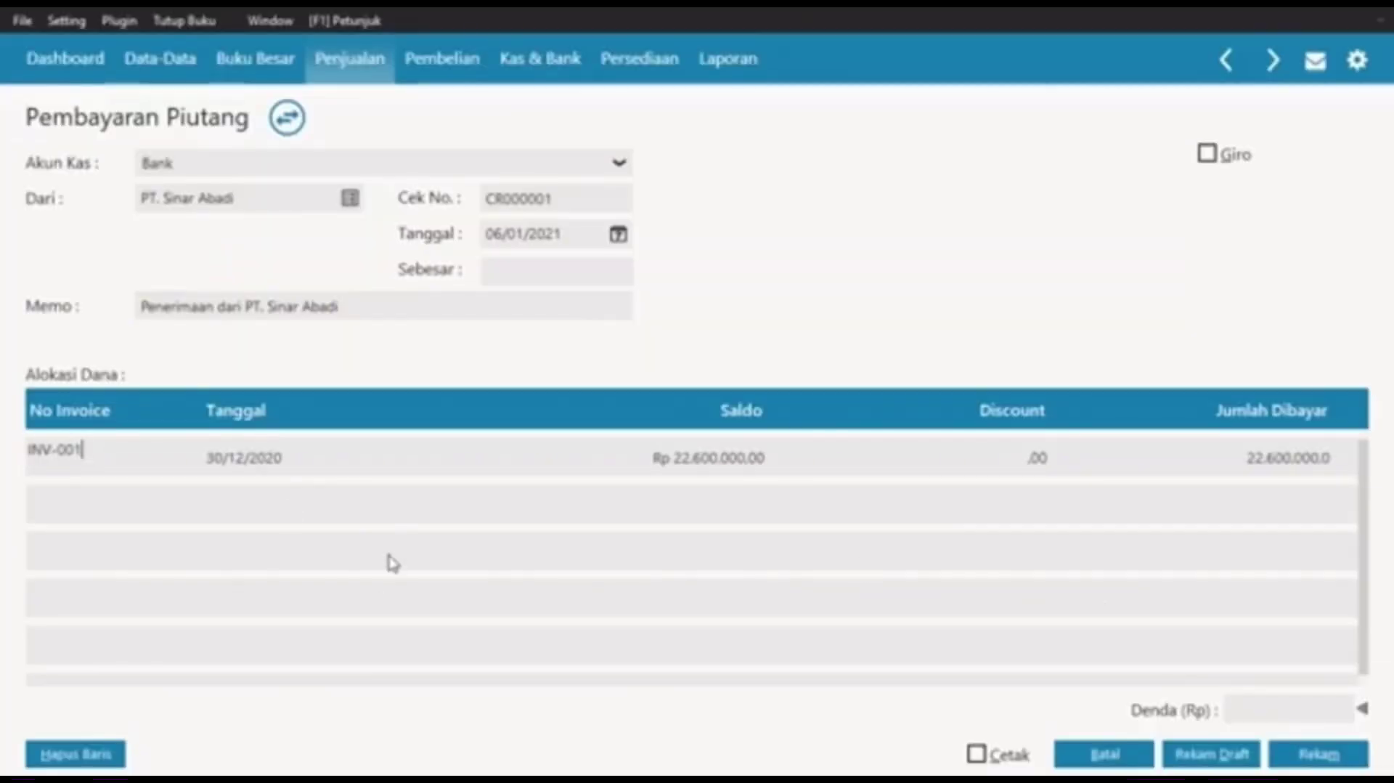
click(1281, 457)
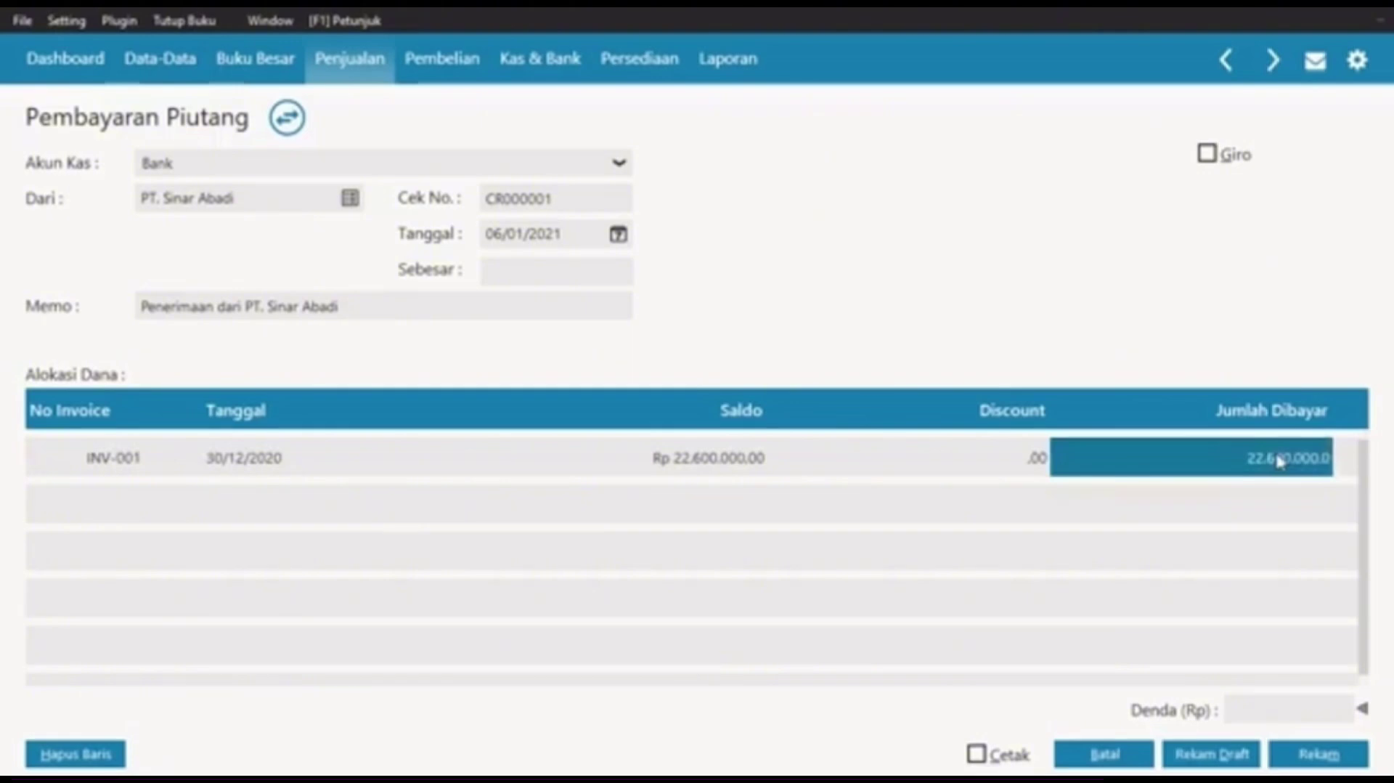
text(11.12)
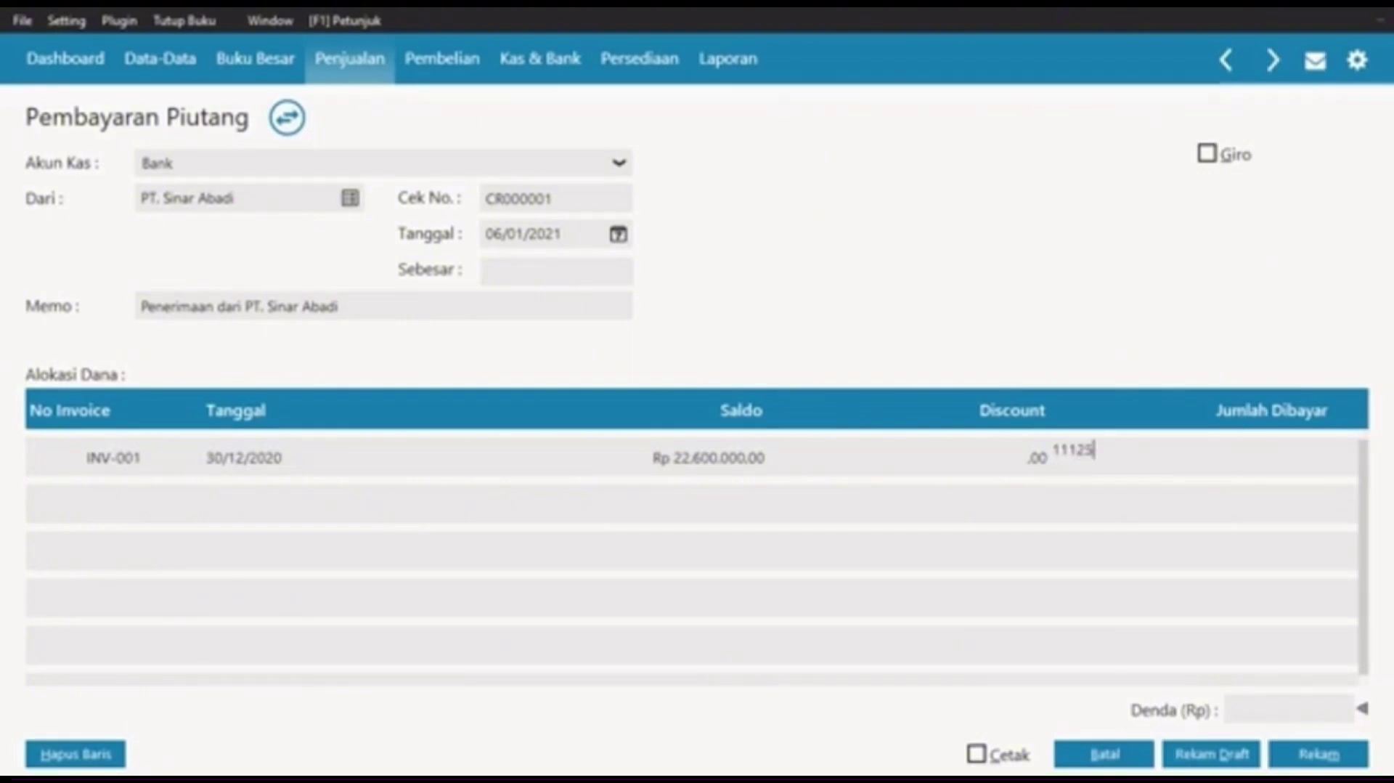
text(5.000)
key(Return)
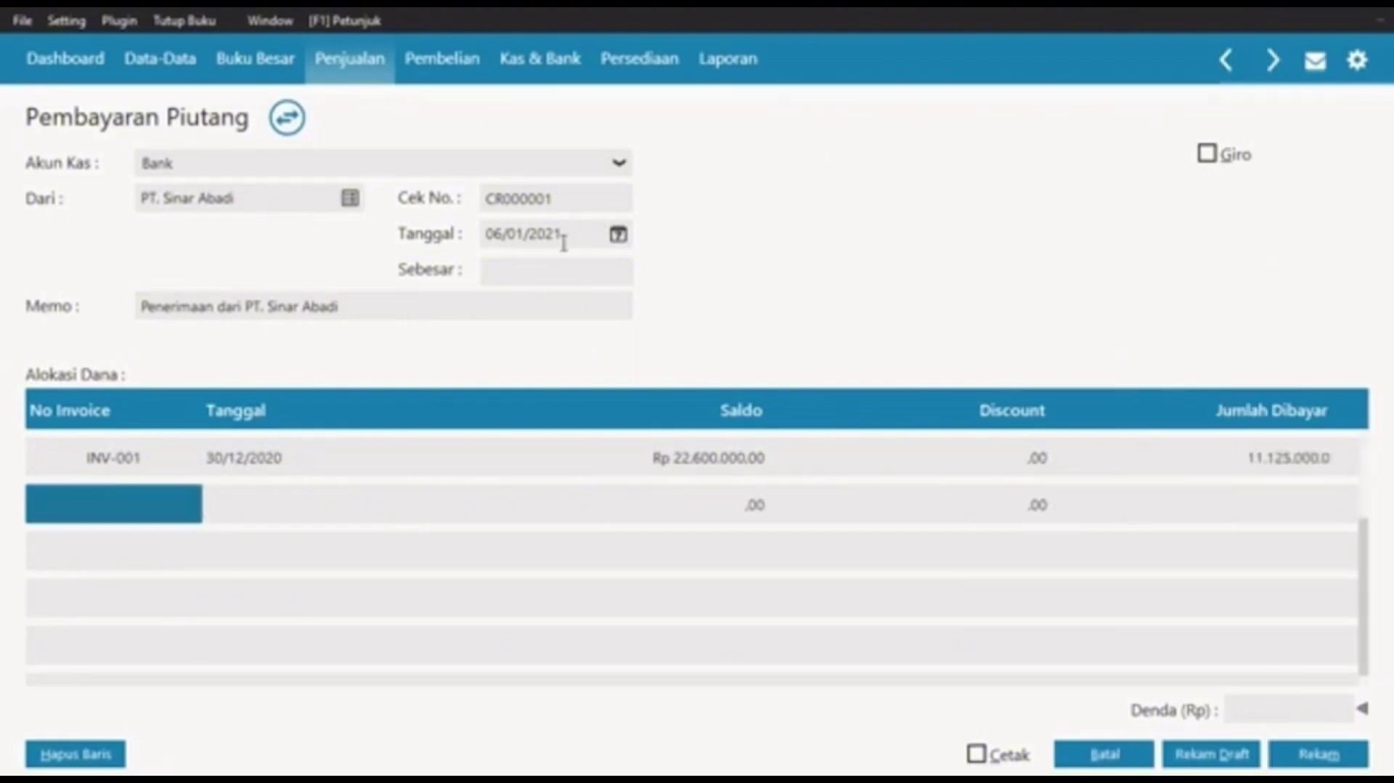
click(543, 282)
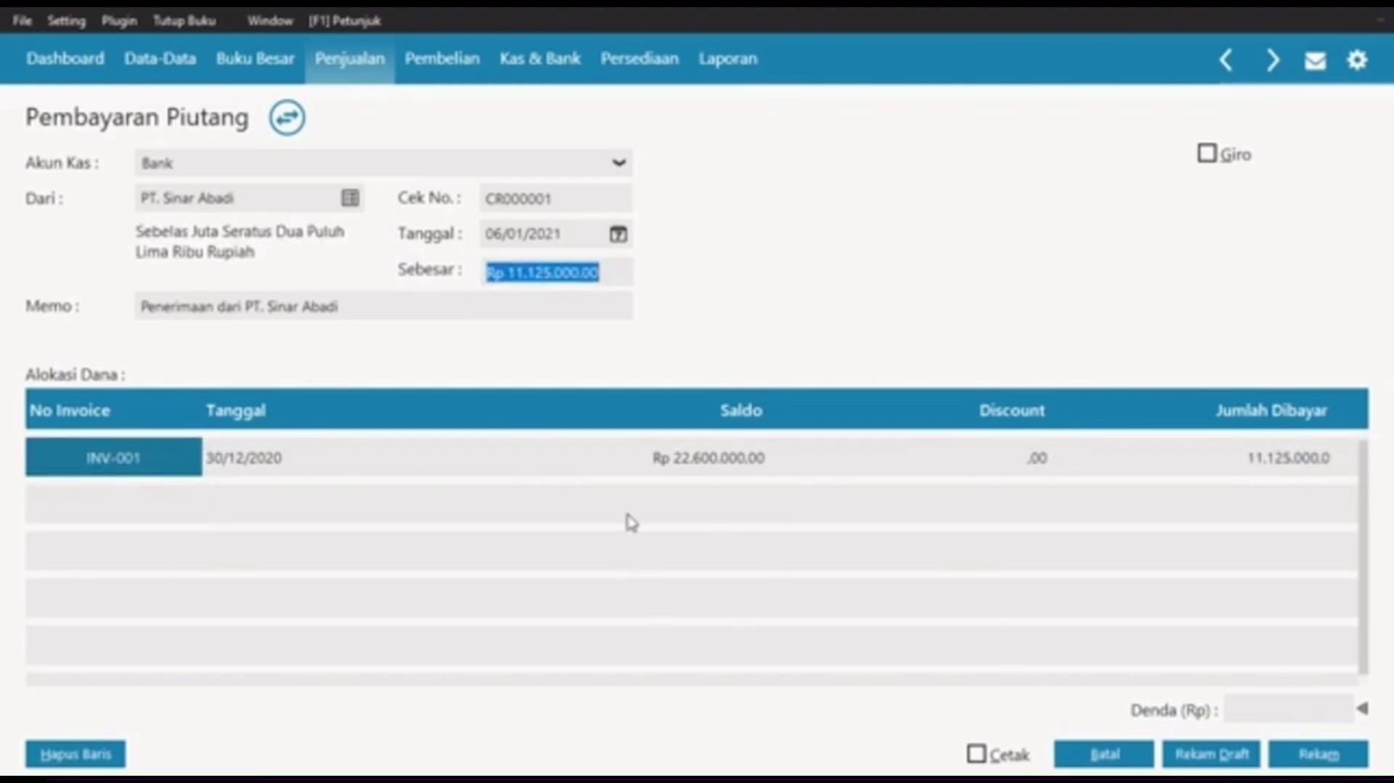
Step: Mark the receivable payment as a giro and save it
click(1209, 157)
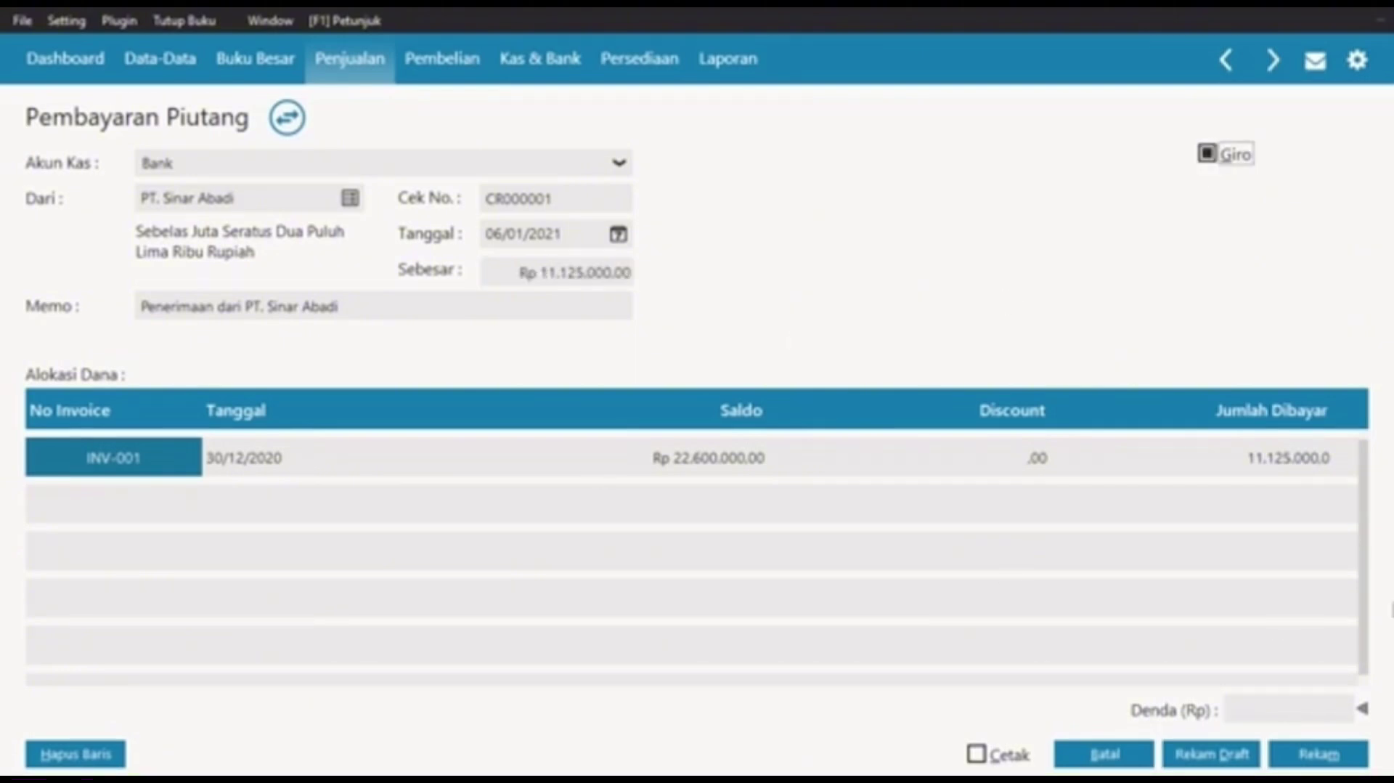
key(Down)
key(Up)
click(1320, 756)
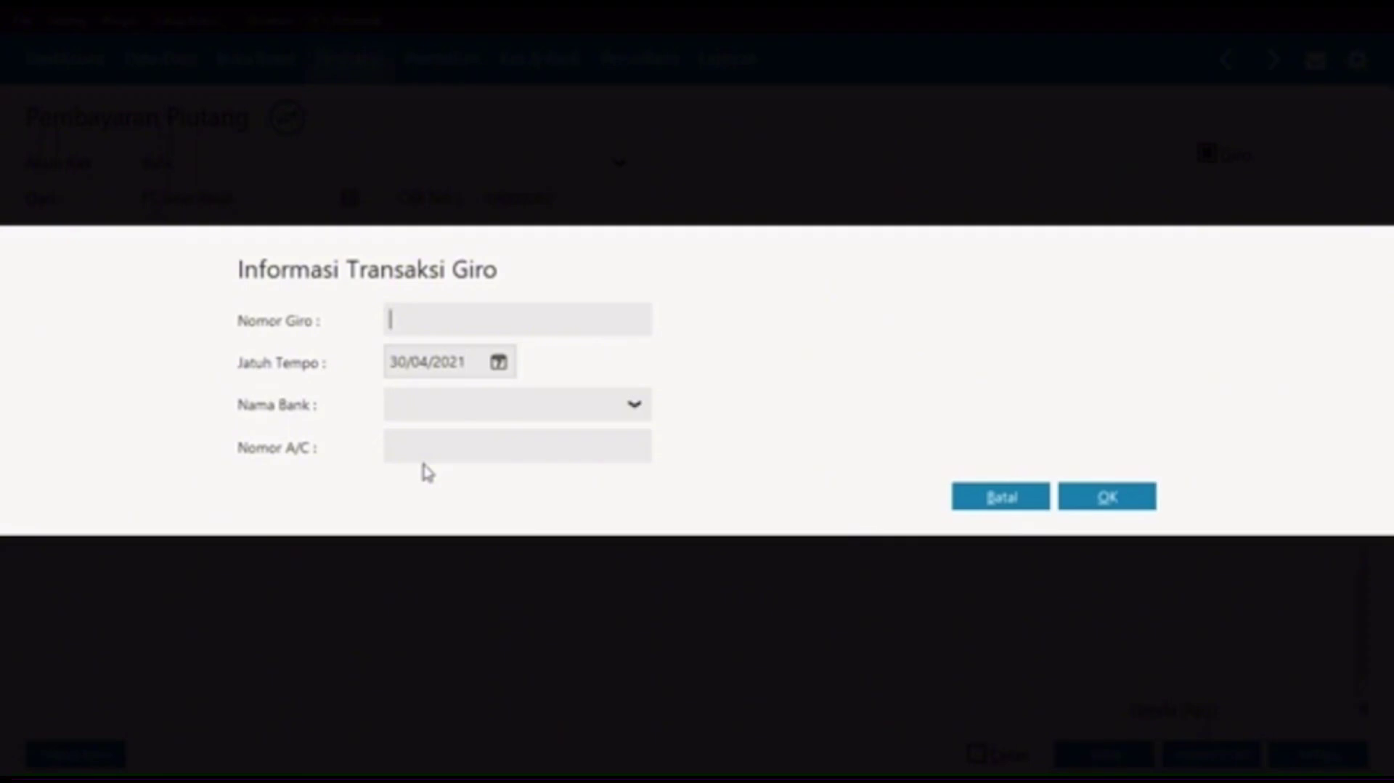
Step: Enter giro number BG010023 due 19/01/2021, keeping the 06/01/2021 transaction date
text(BG010023)
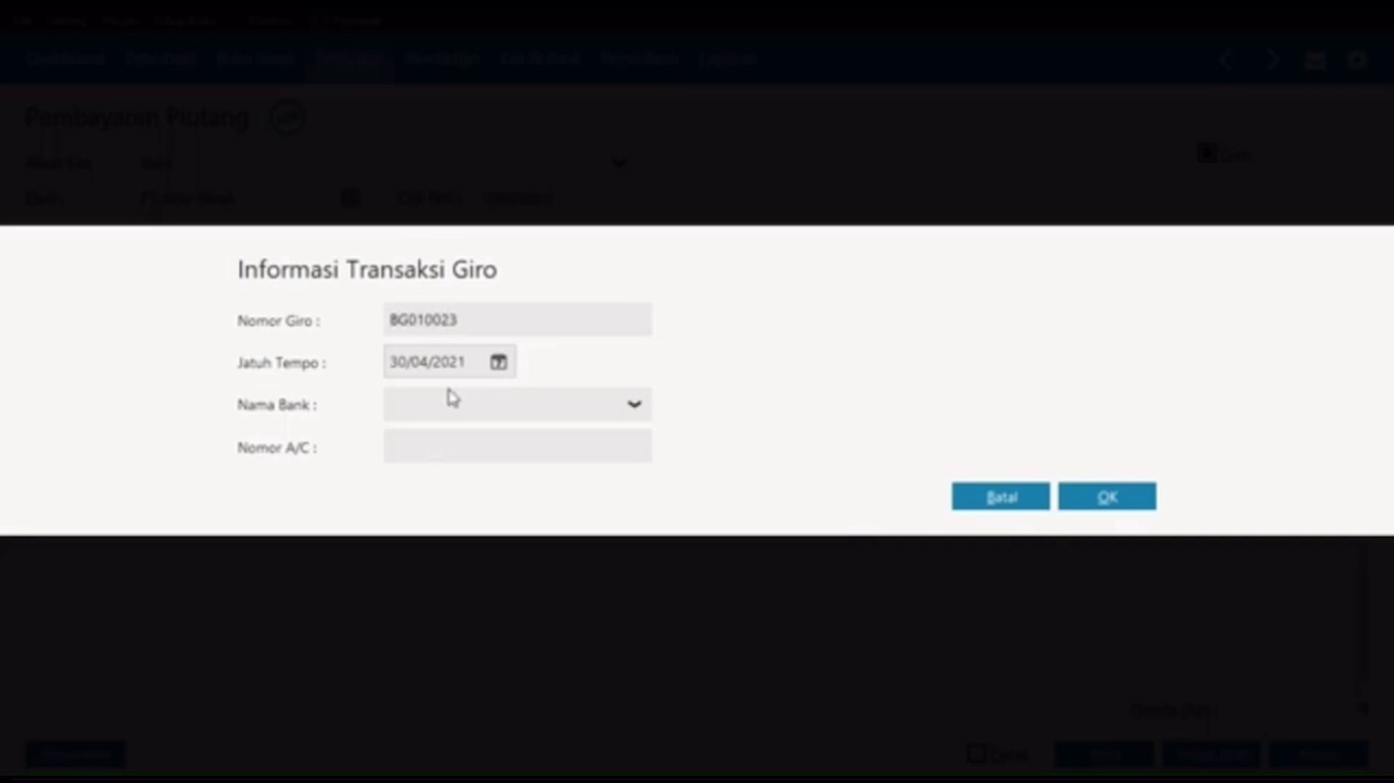
key(Tab)
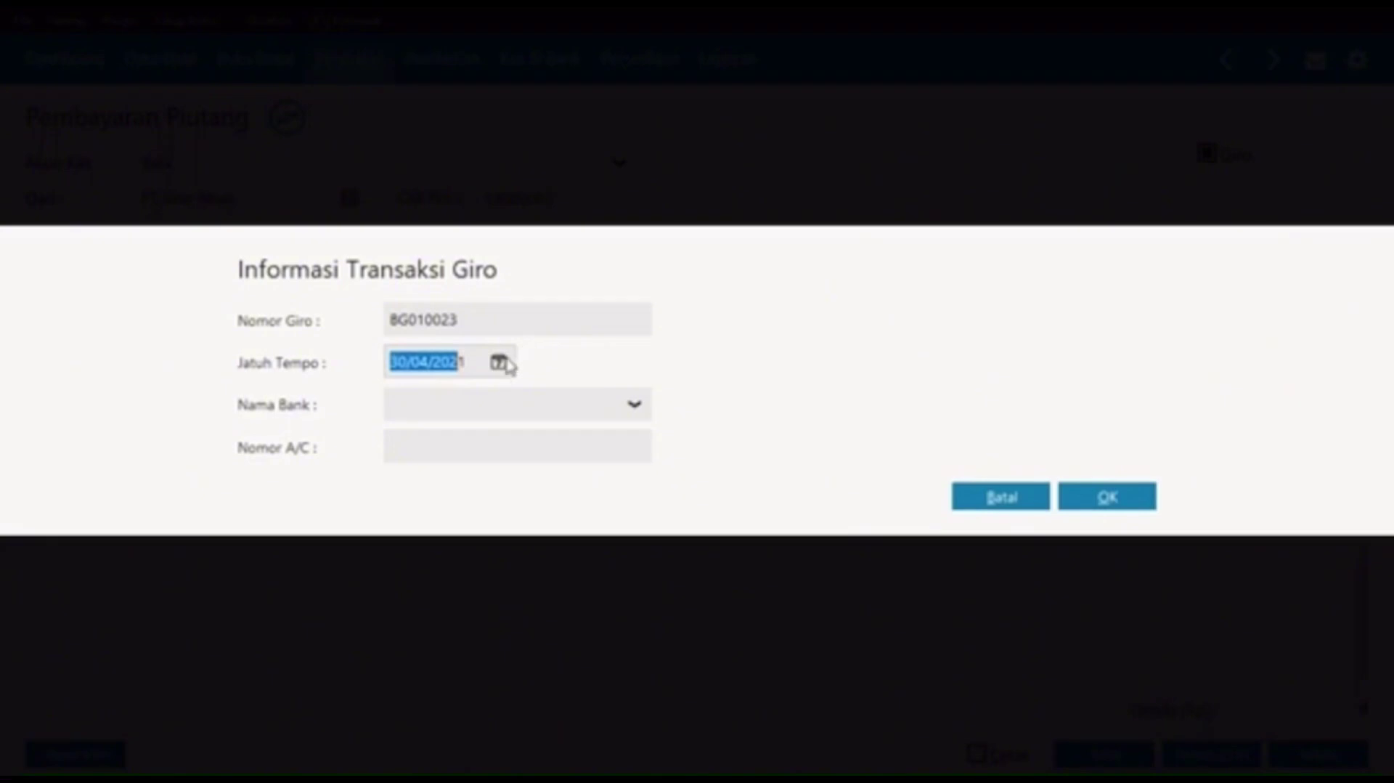
click(499, 362)
click(789, 401)
click(789, 401)
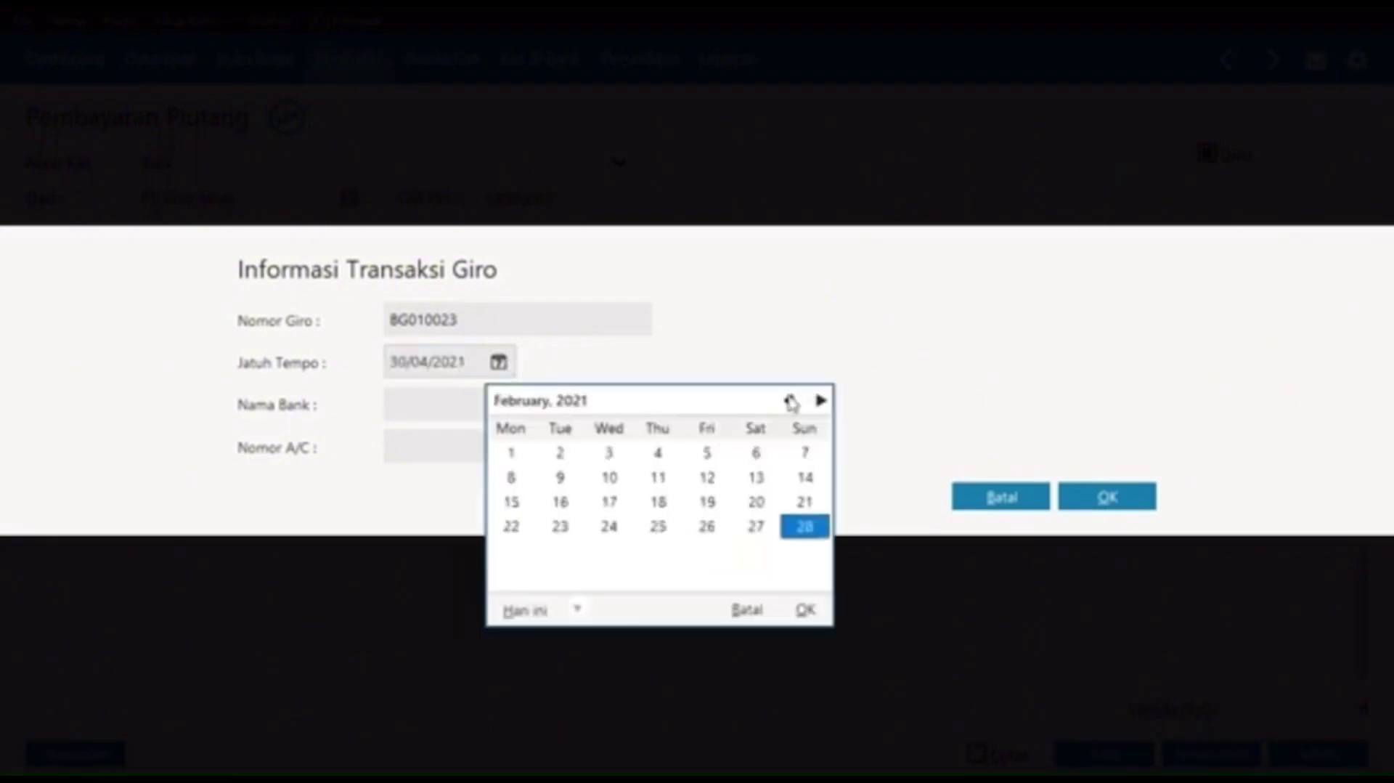
click(790, 401)
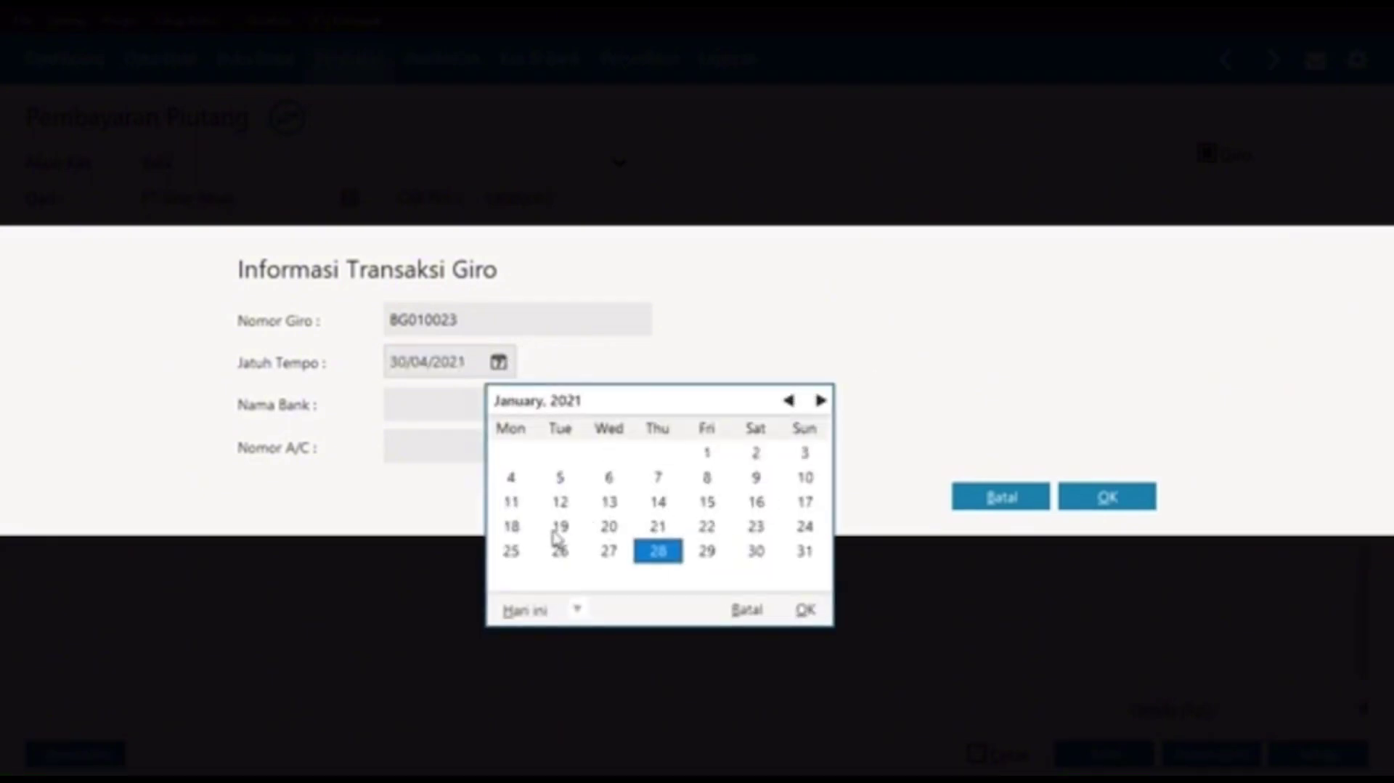
click(560, 526)
click(806, 610)
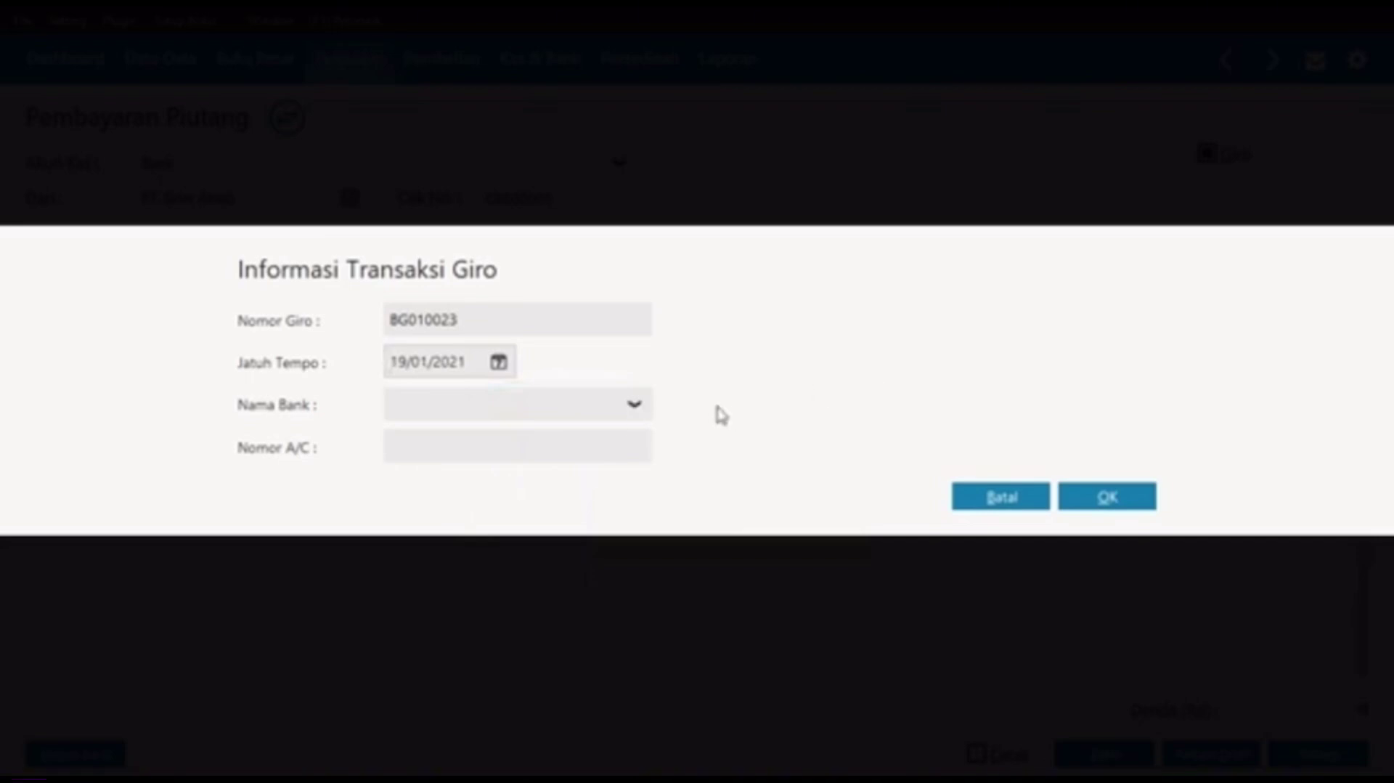
click(1108, 501)
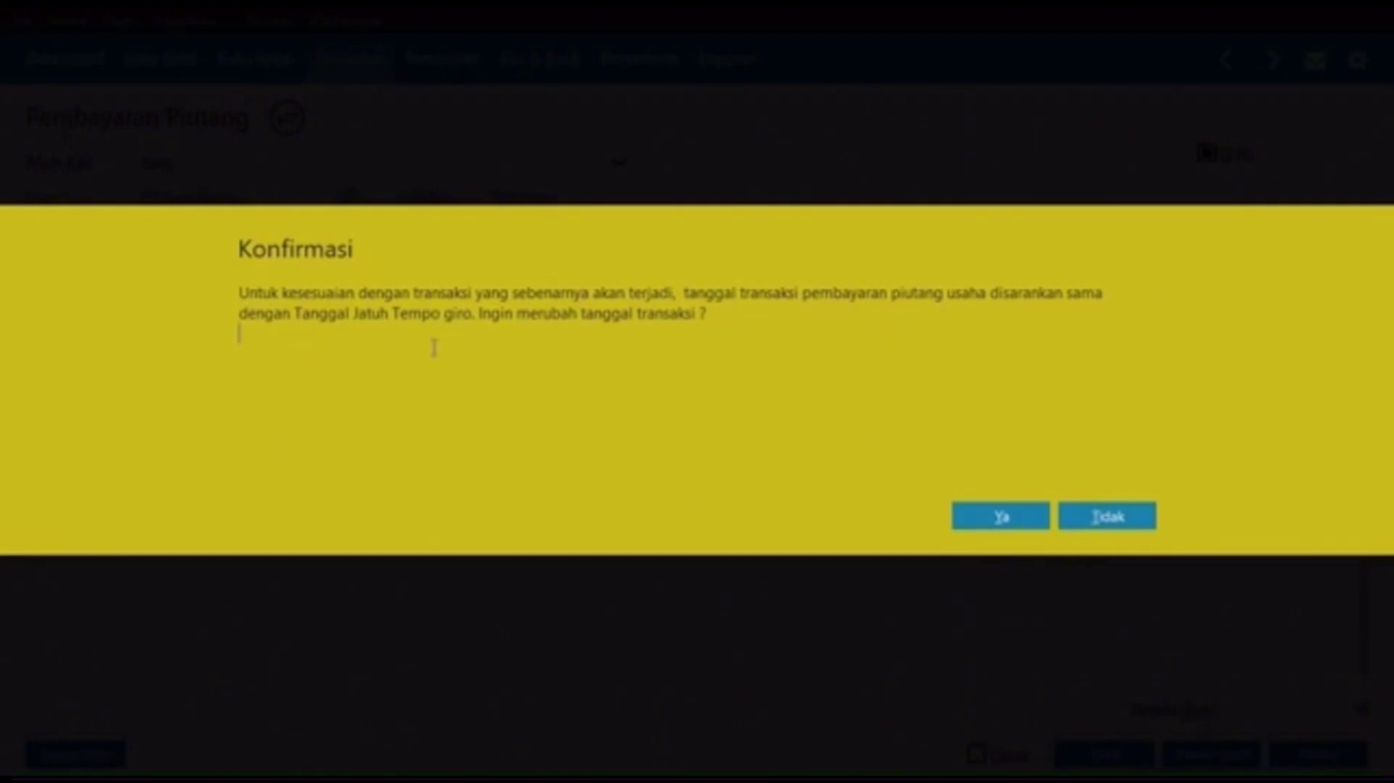
click(1122, 510)
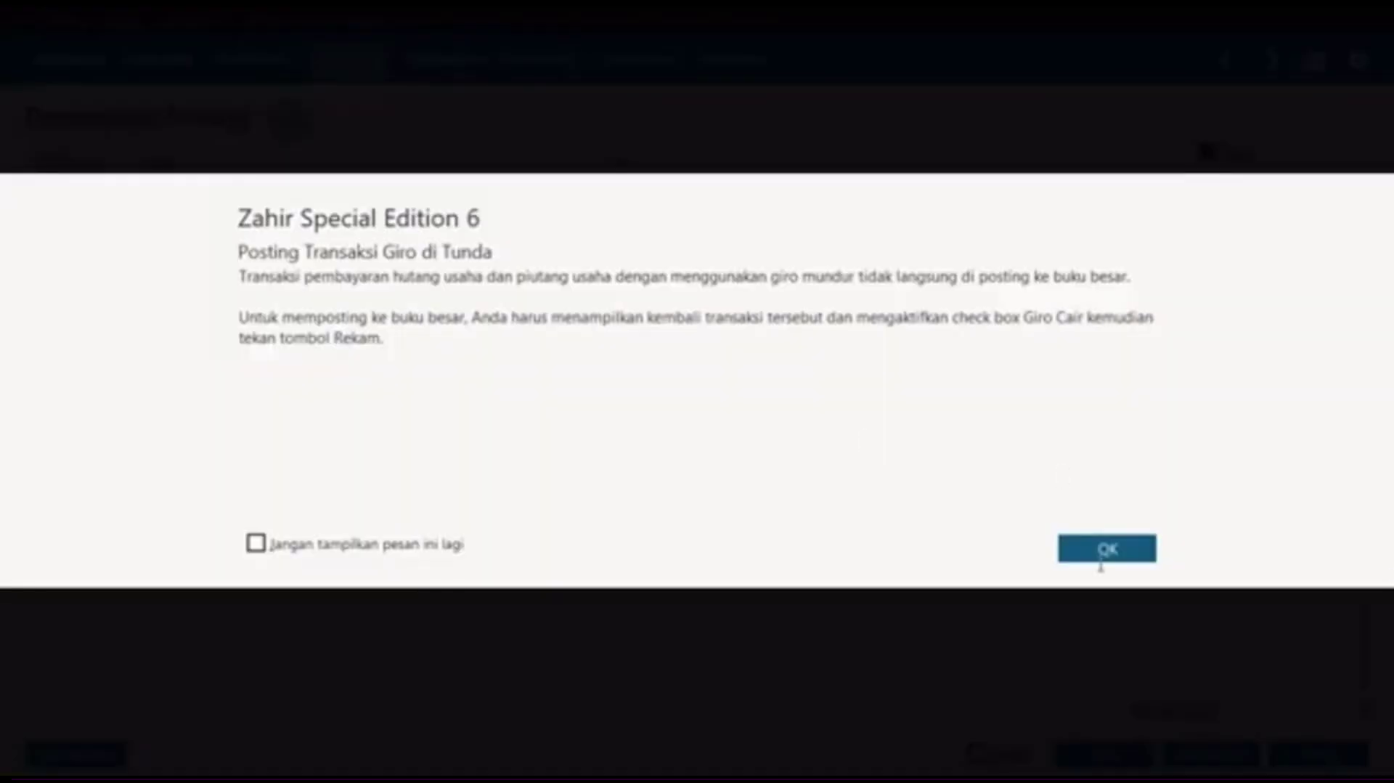
click(1100, 550)
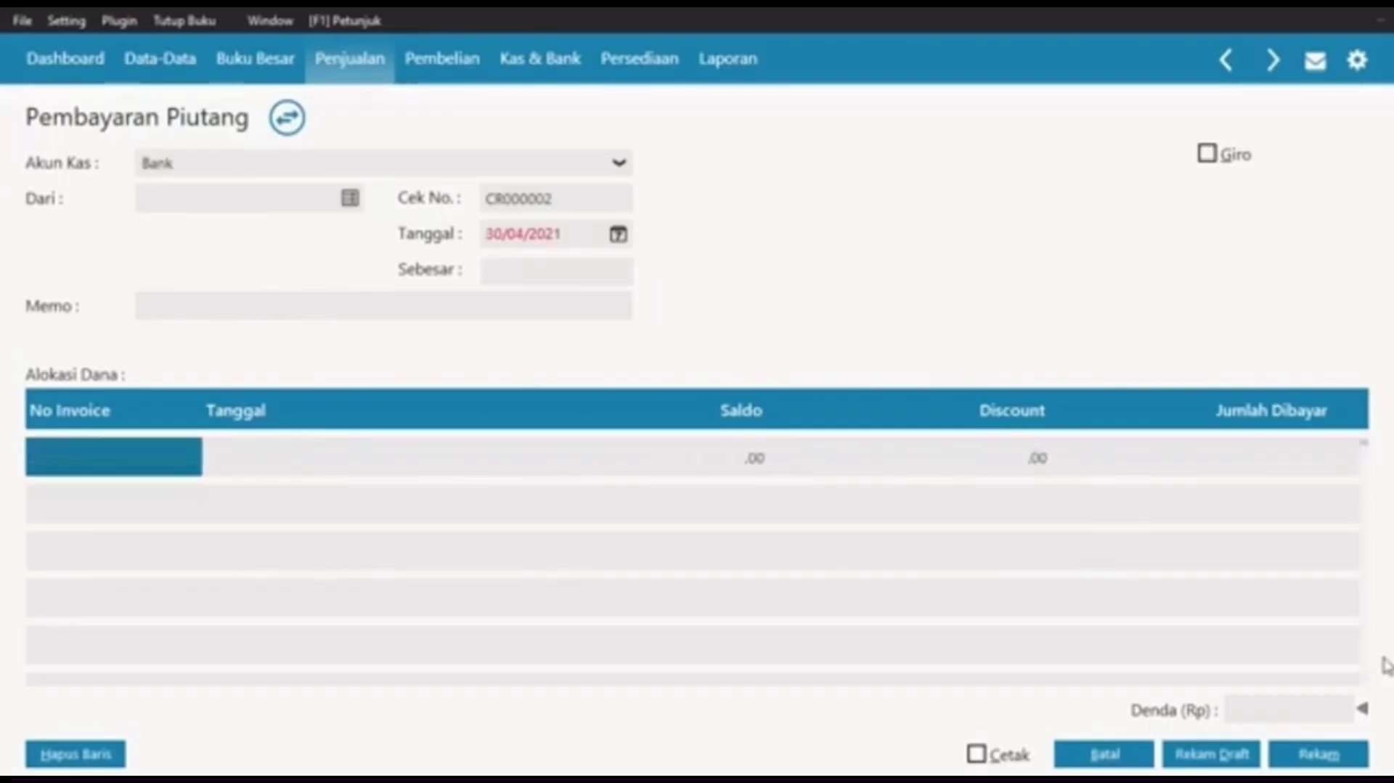
Step: Close the payment forms, start a new Kas Keluar entry and bring up the recipient list
click(1103, 754)
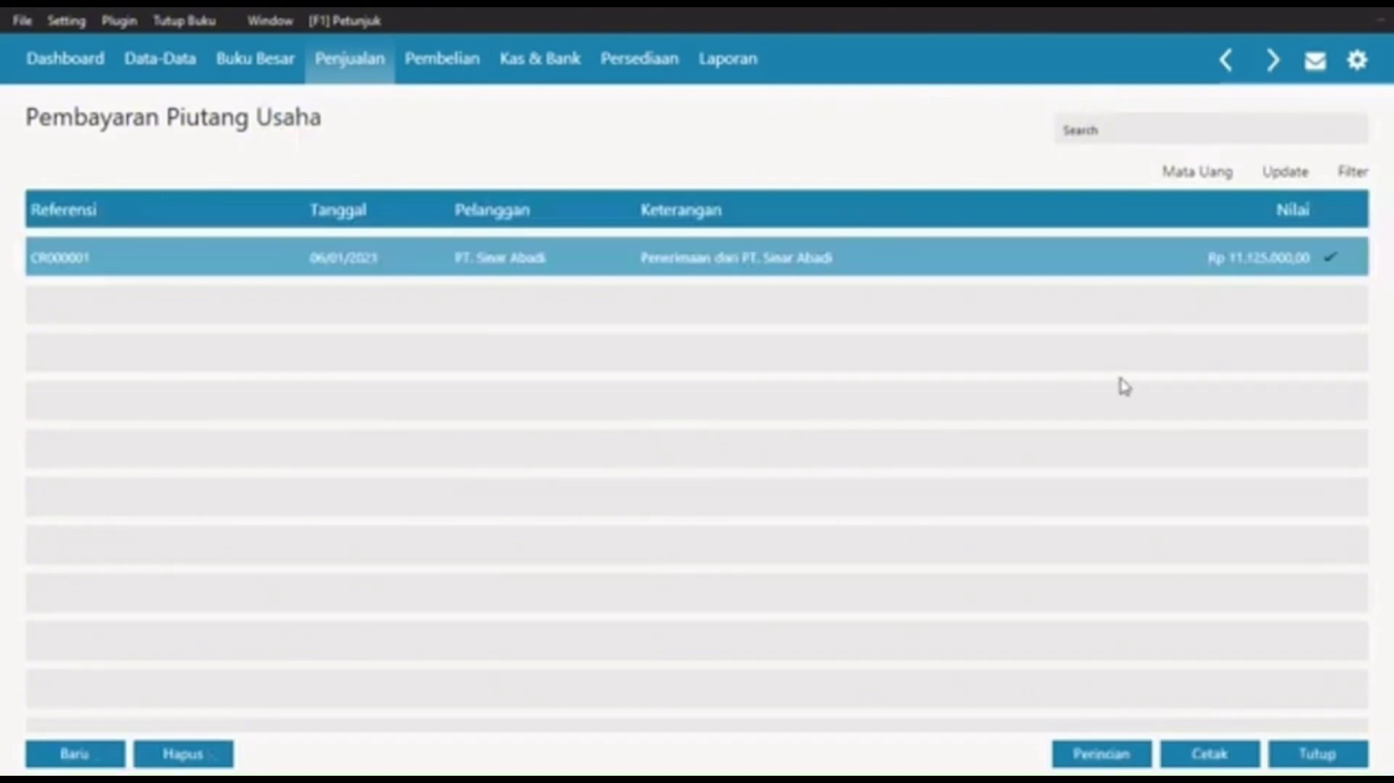
click(1329, 755)
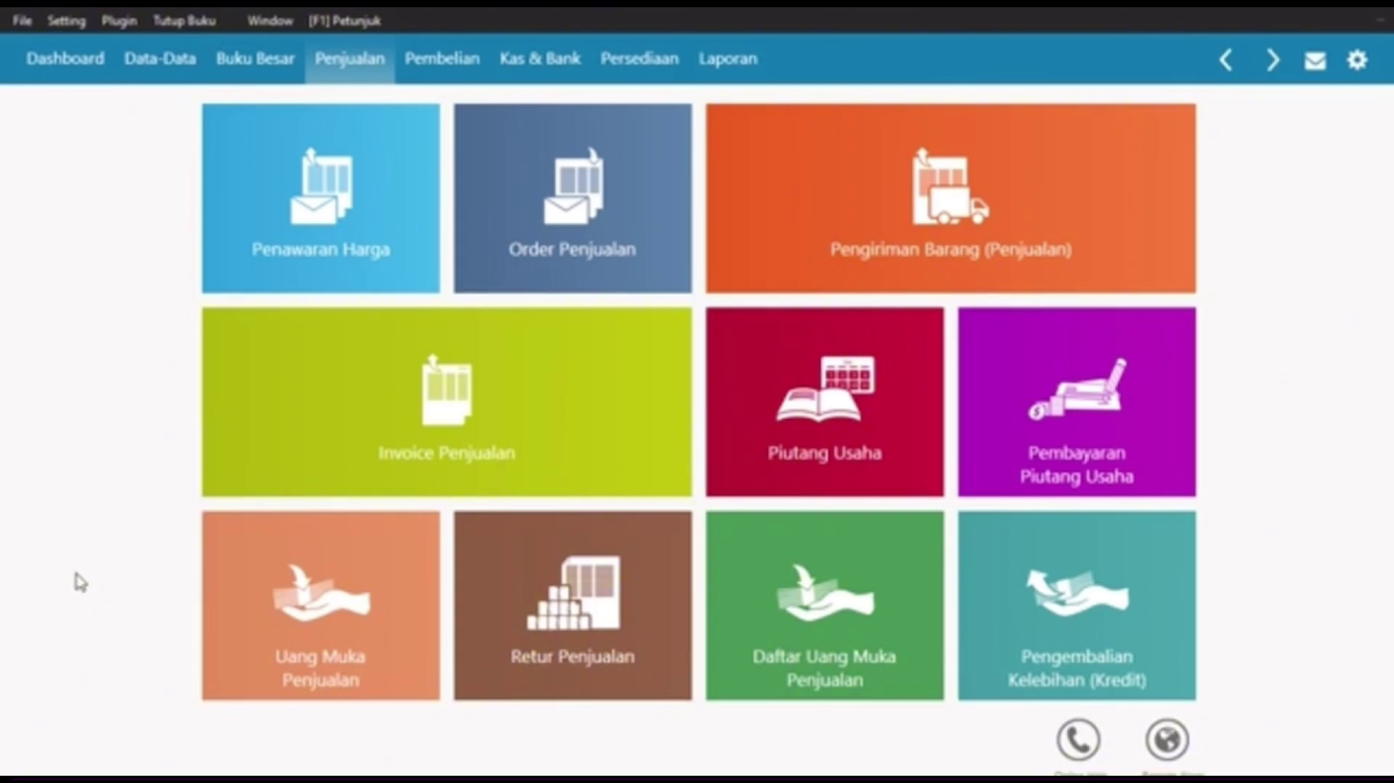
mouse_move(445, 375)
click(538, 55)
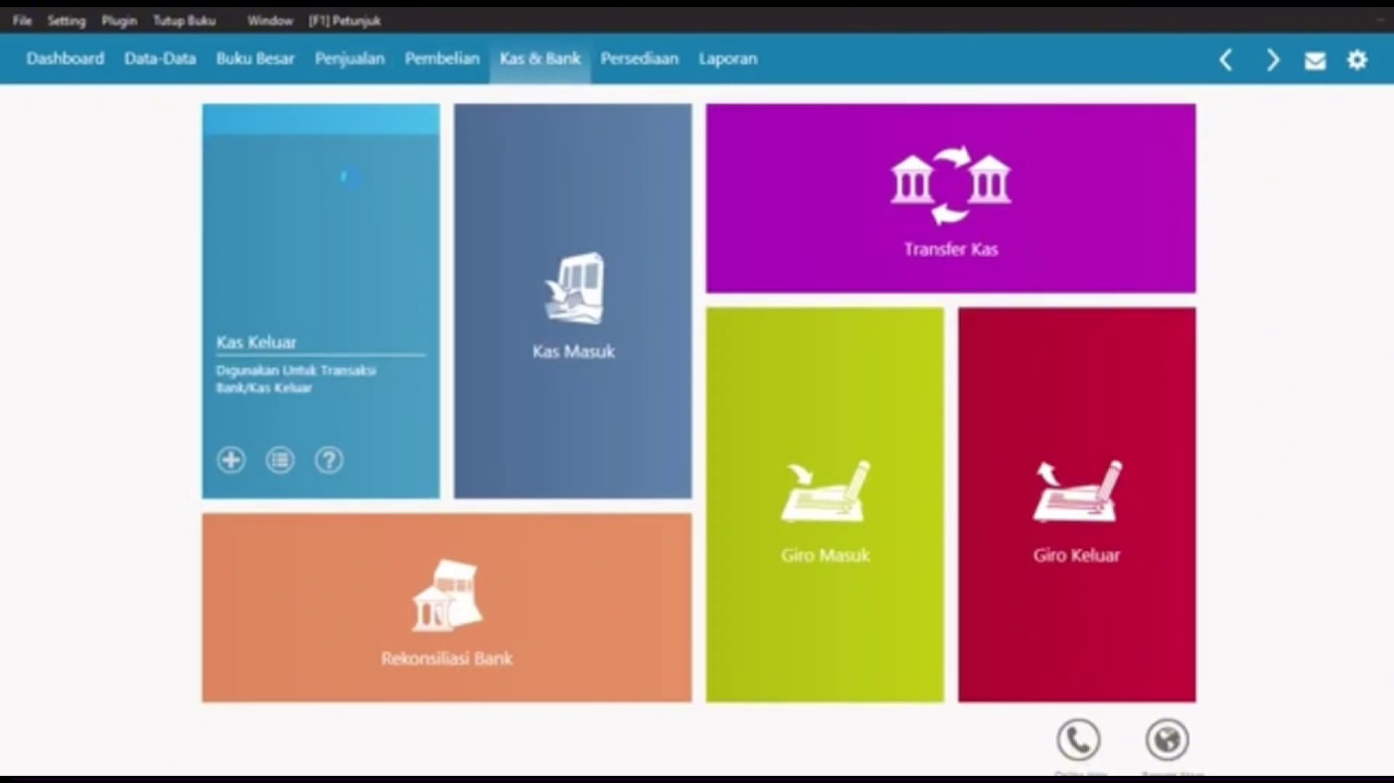
click(353, 183)
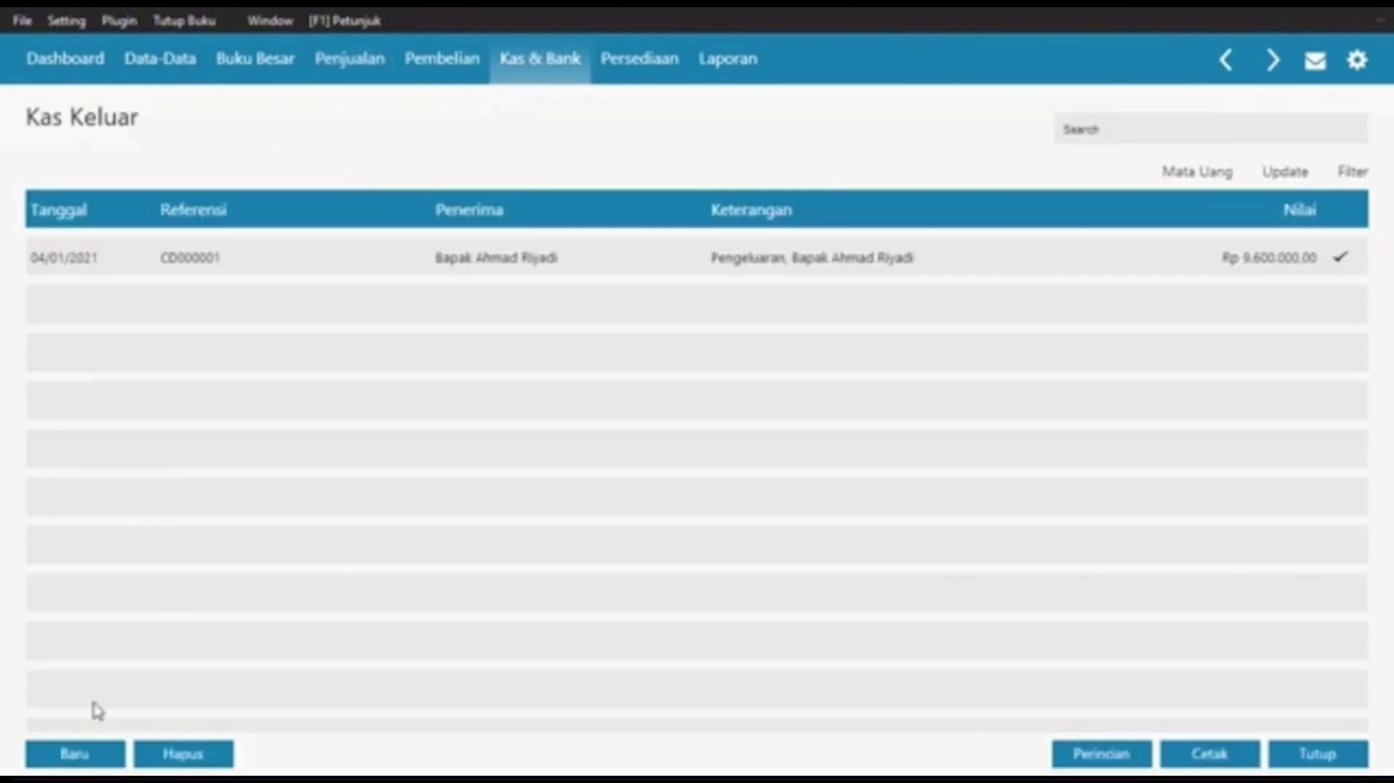
click(92, 747)
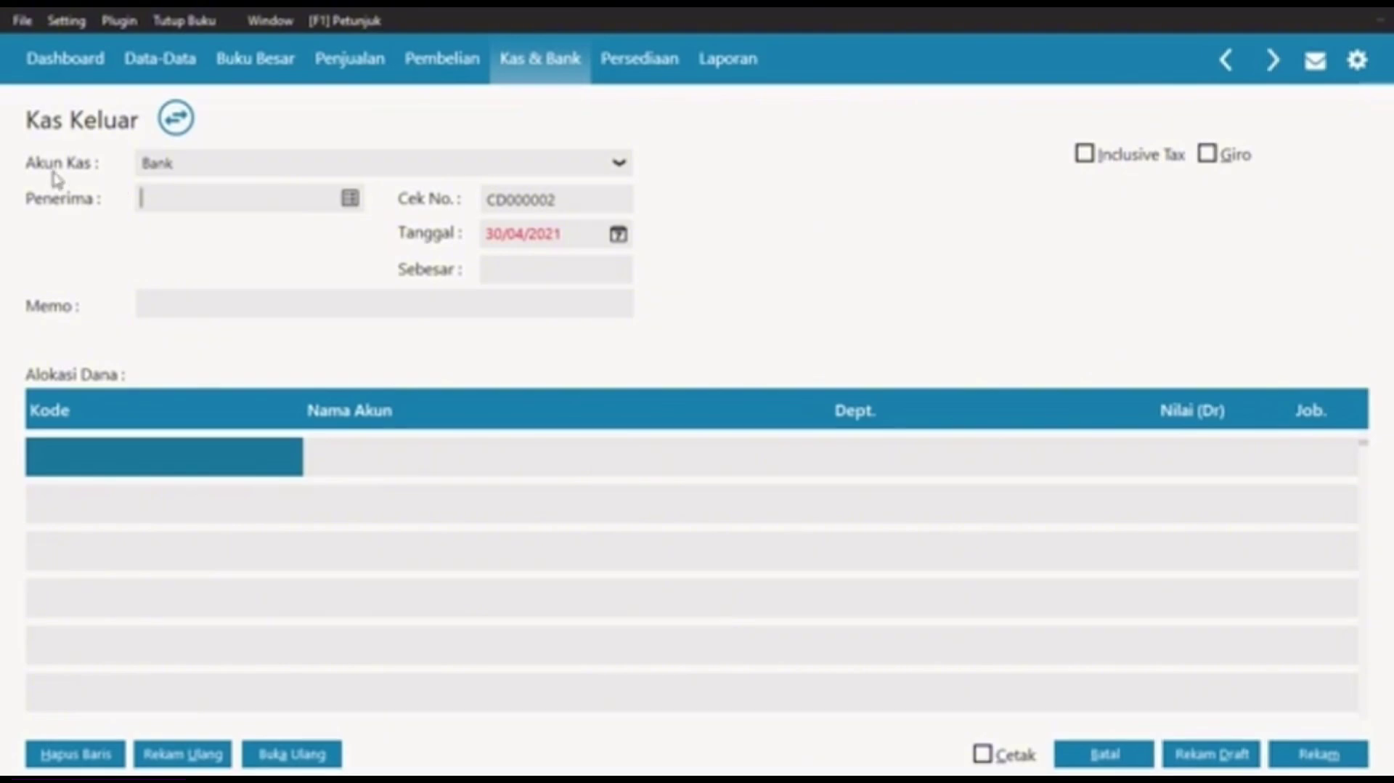
click(351, 199)
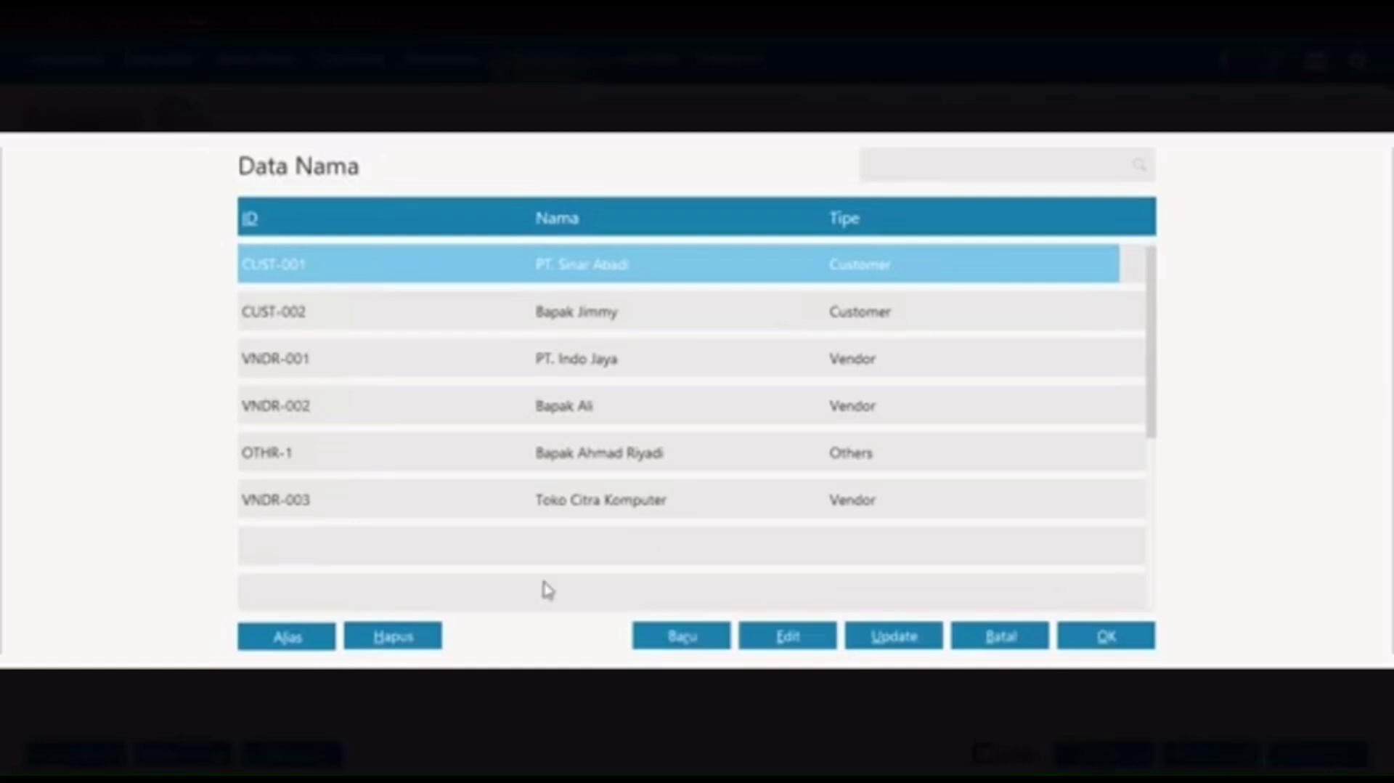
Step: Create a new Employee-type contact named Dani and select it in the name list
click(675, 635)
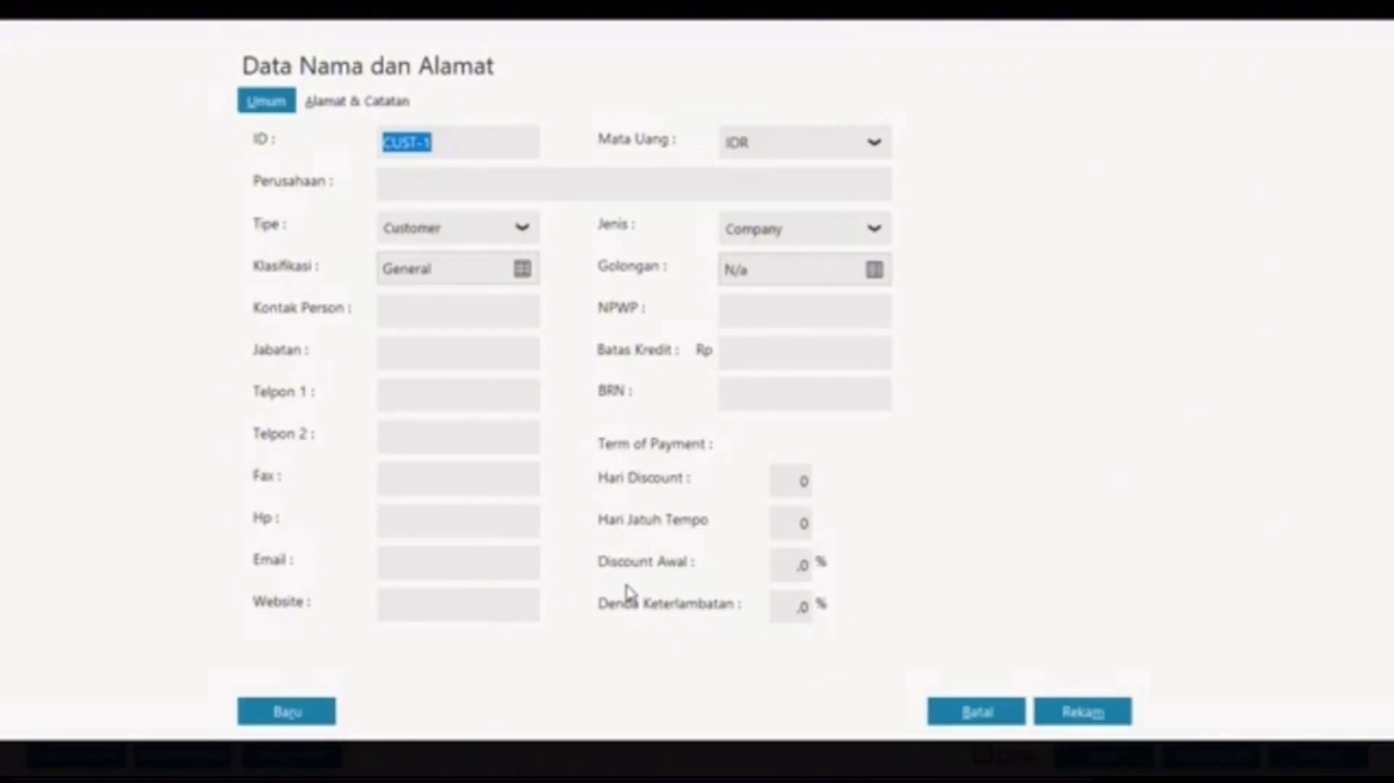
click(513, 231)
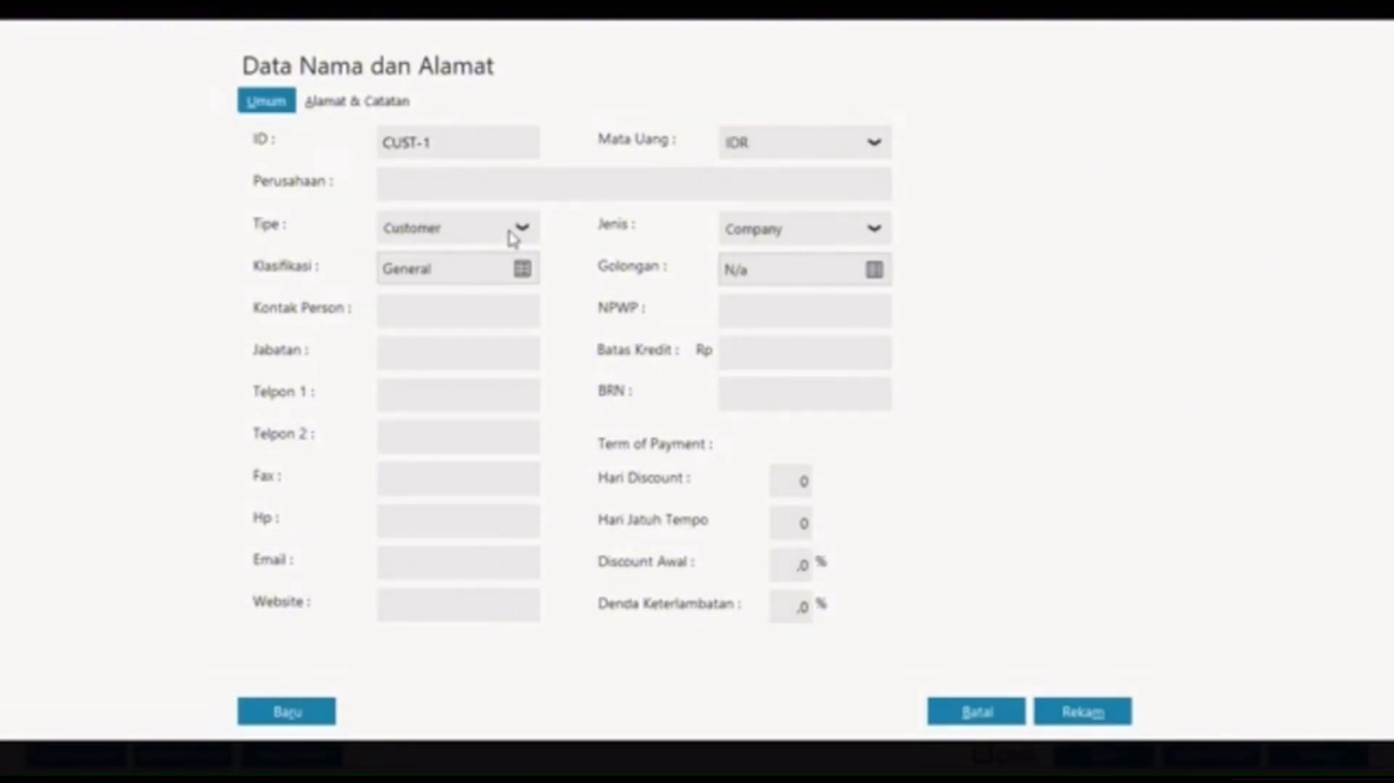
click(422, 324)
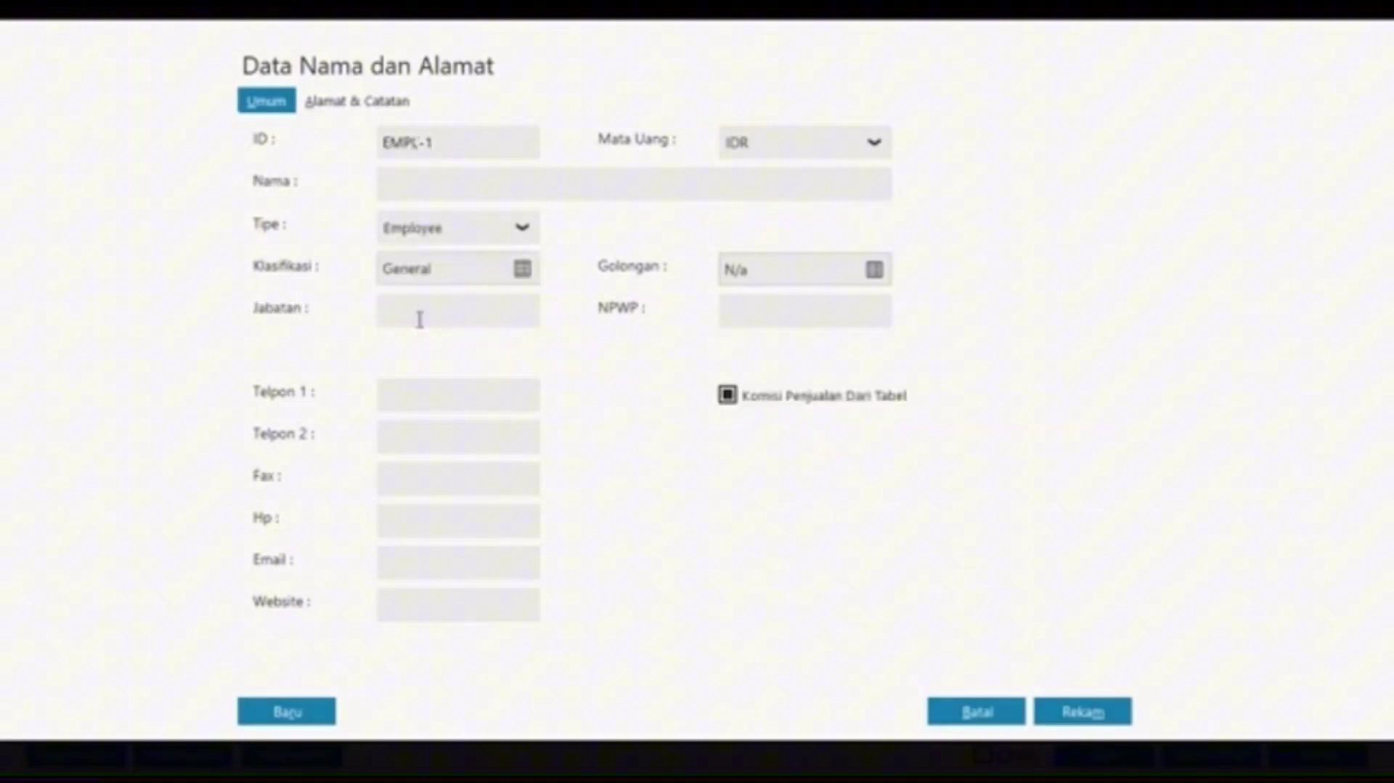
click(444, 193)
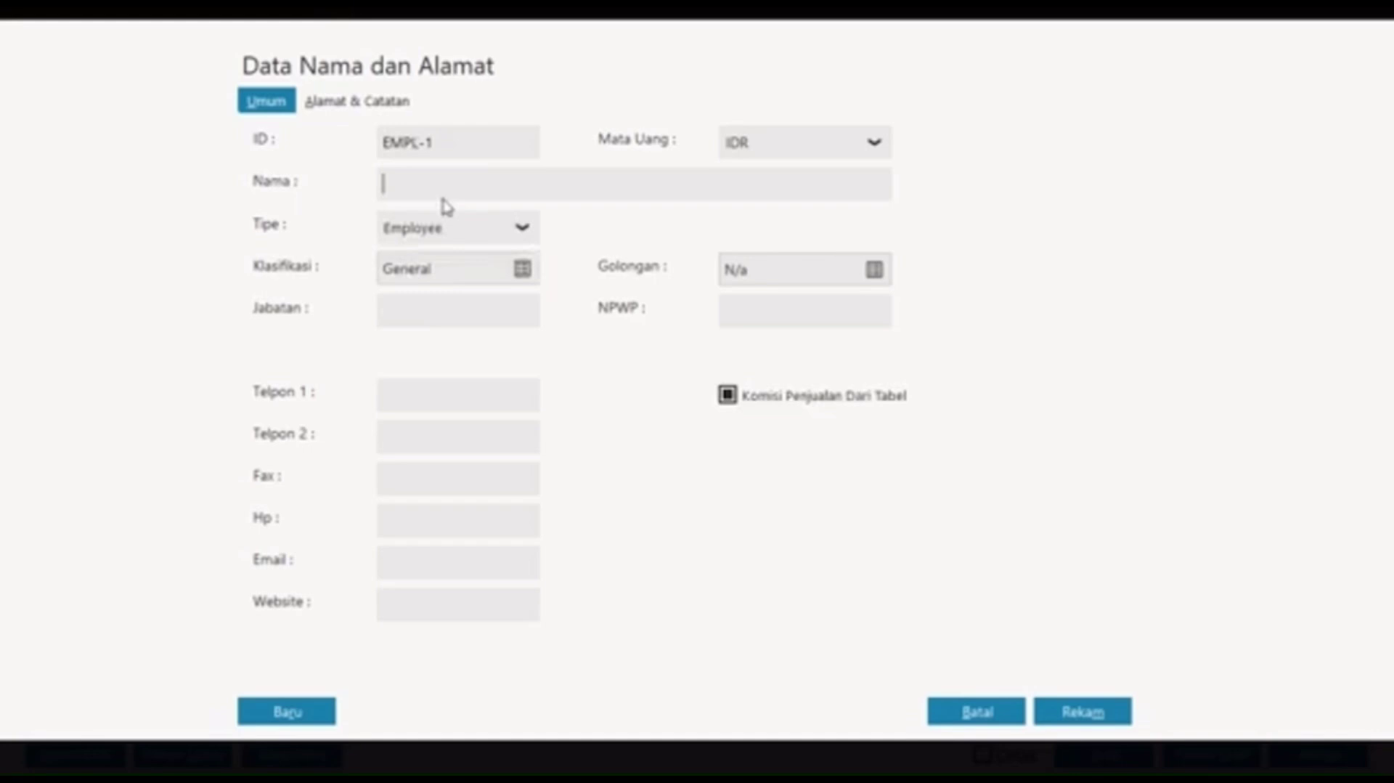
text(Dani)
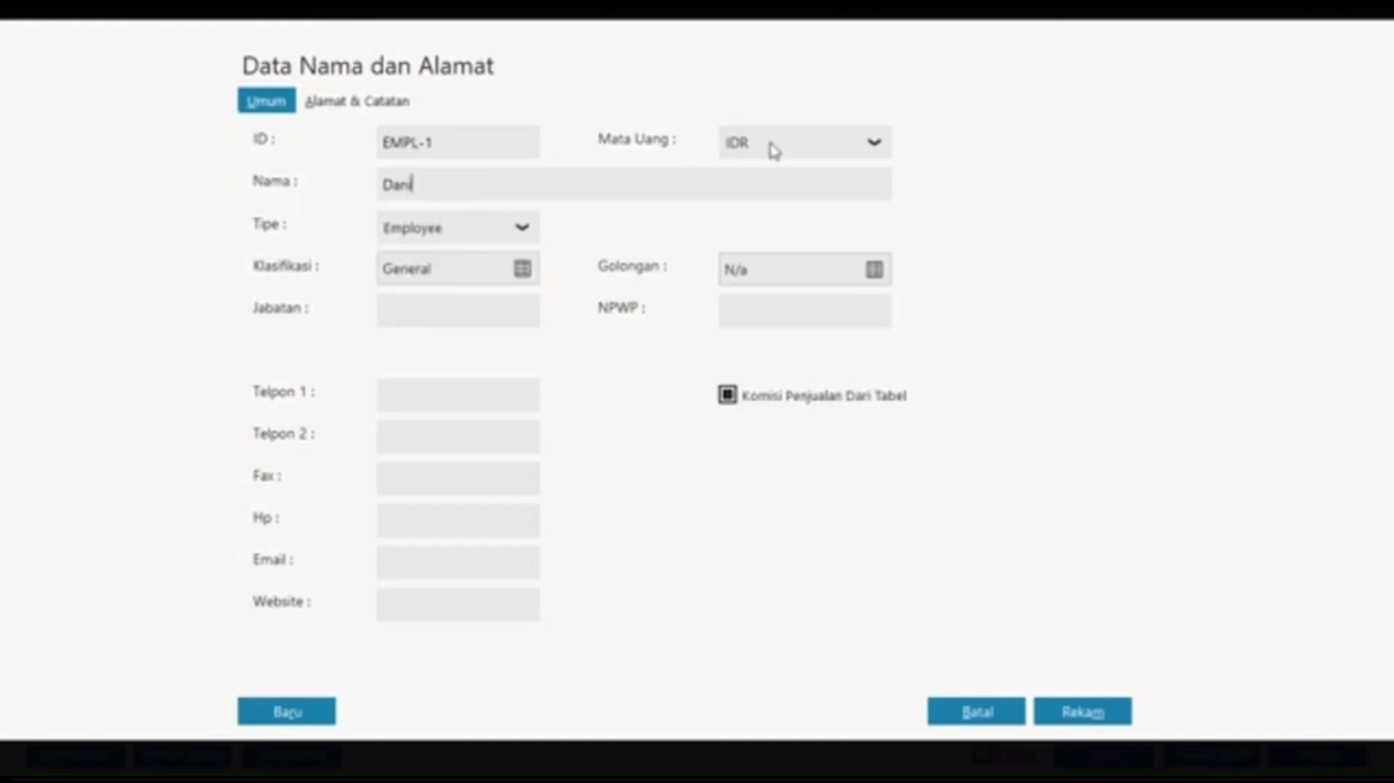
click(1078, 711)
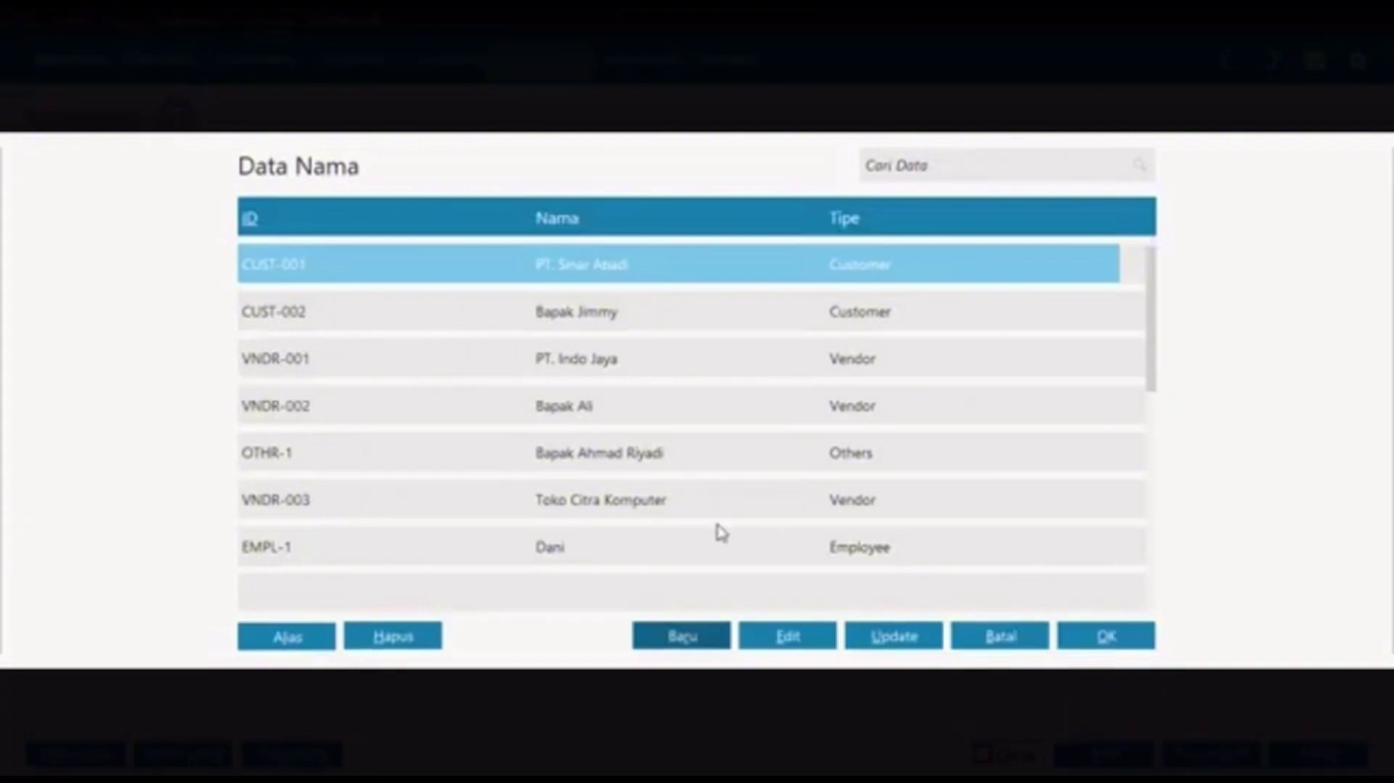
click(721, 541)
Step: Confirm Dani as recipient and date the payment 09/01/2021
click(1098, 641)
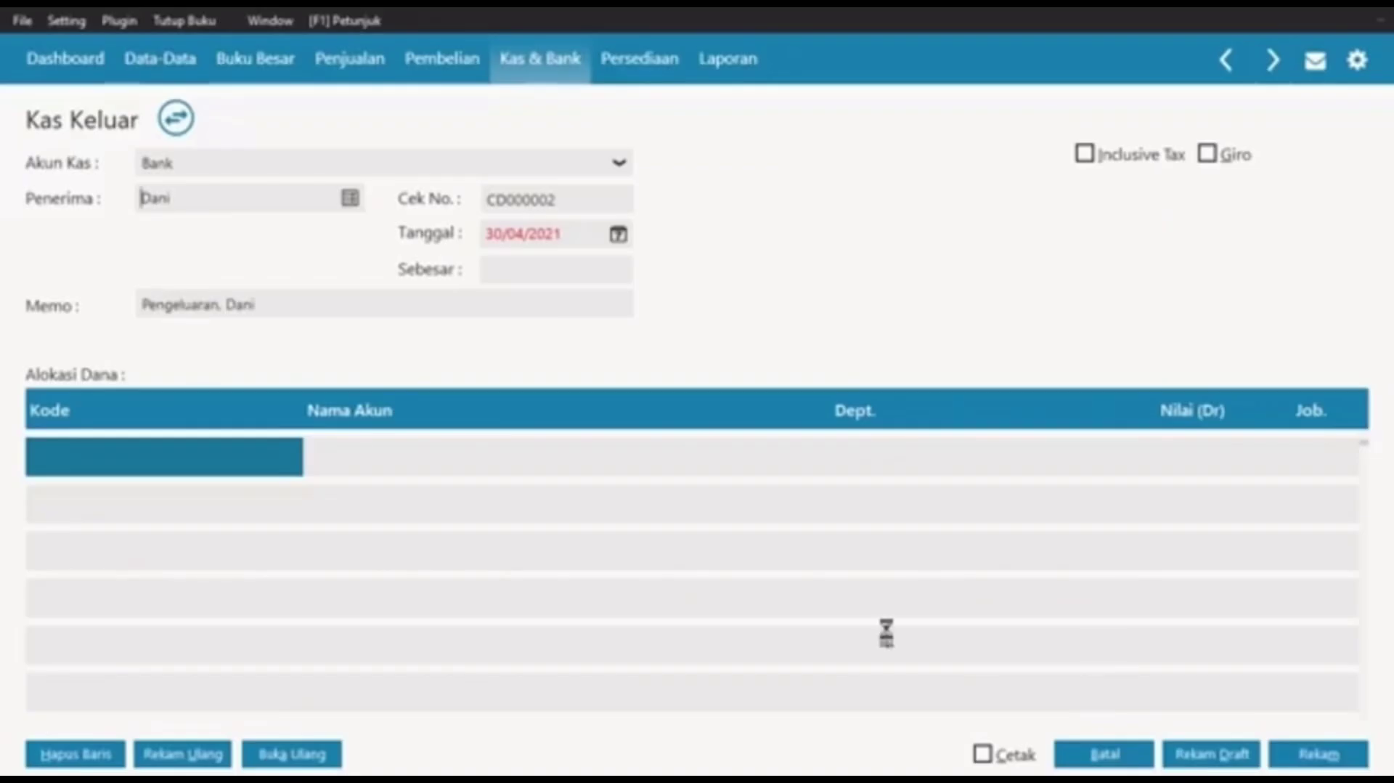
click(557, 224)
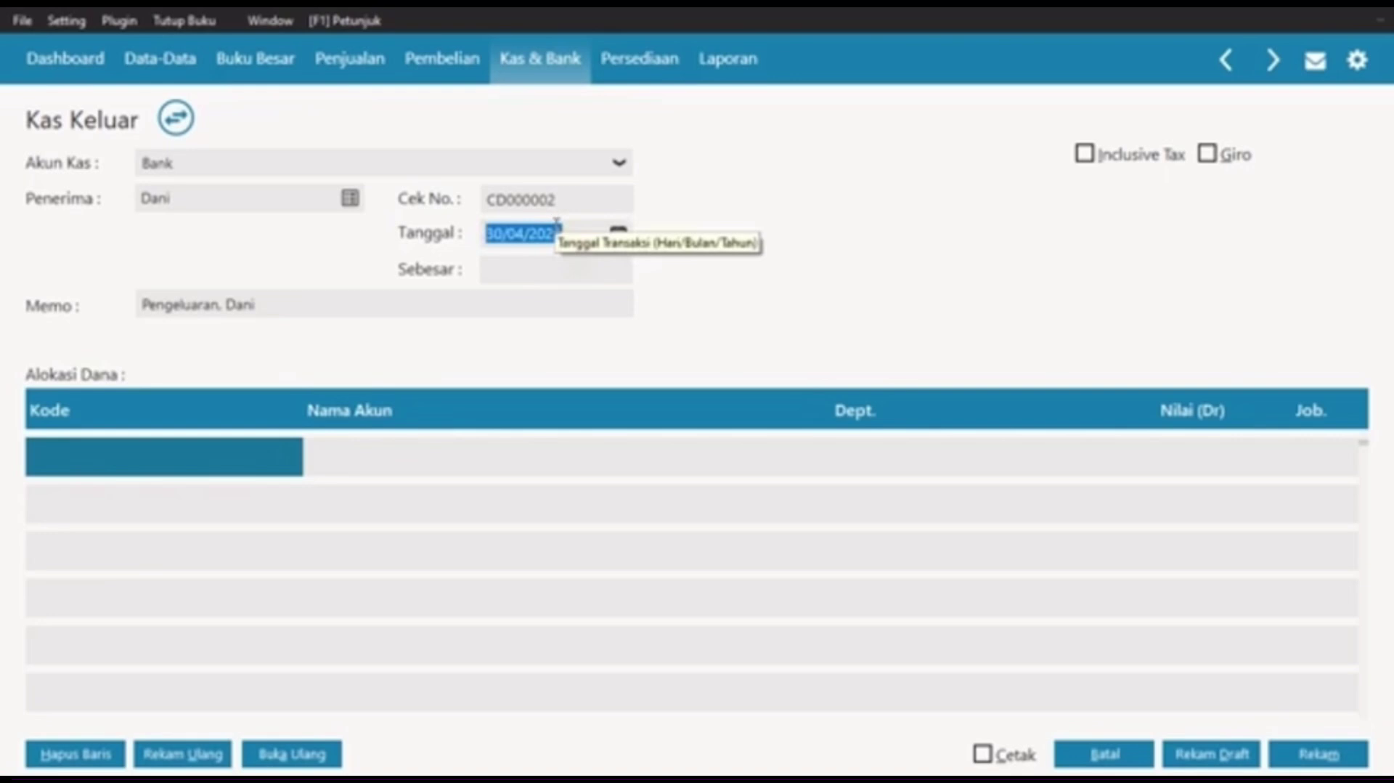
click(618, 233)
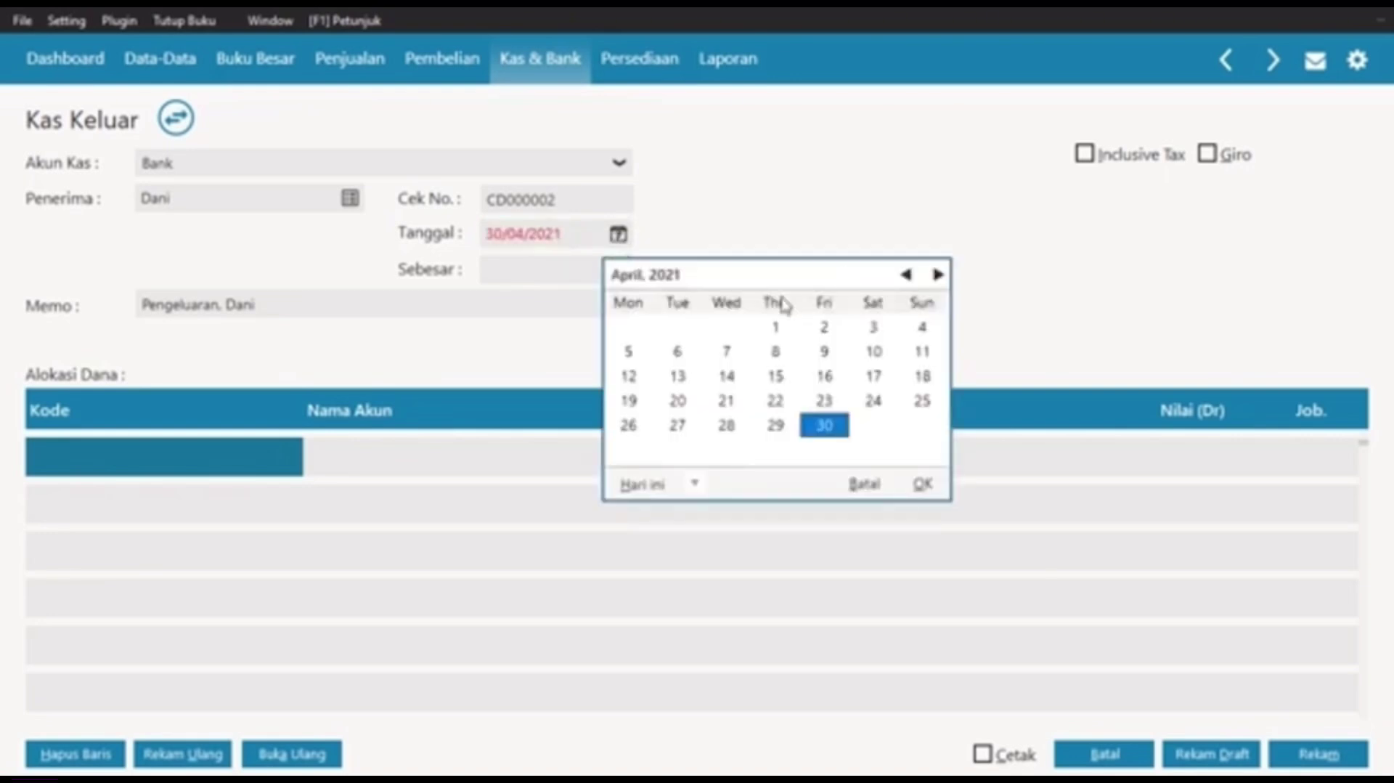
click(906, 275)
click(905, 274)
click(905, 275)
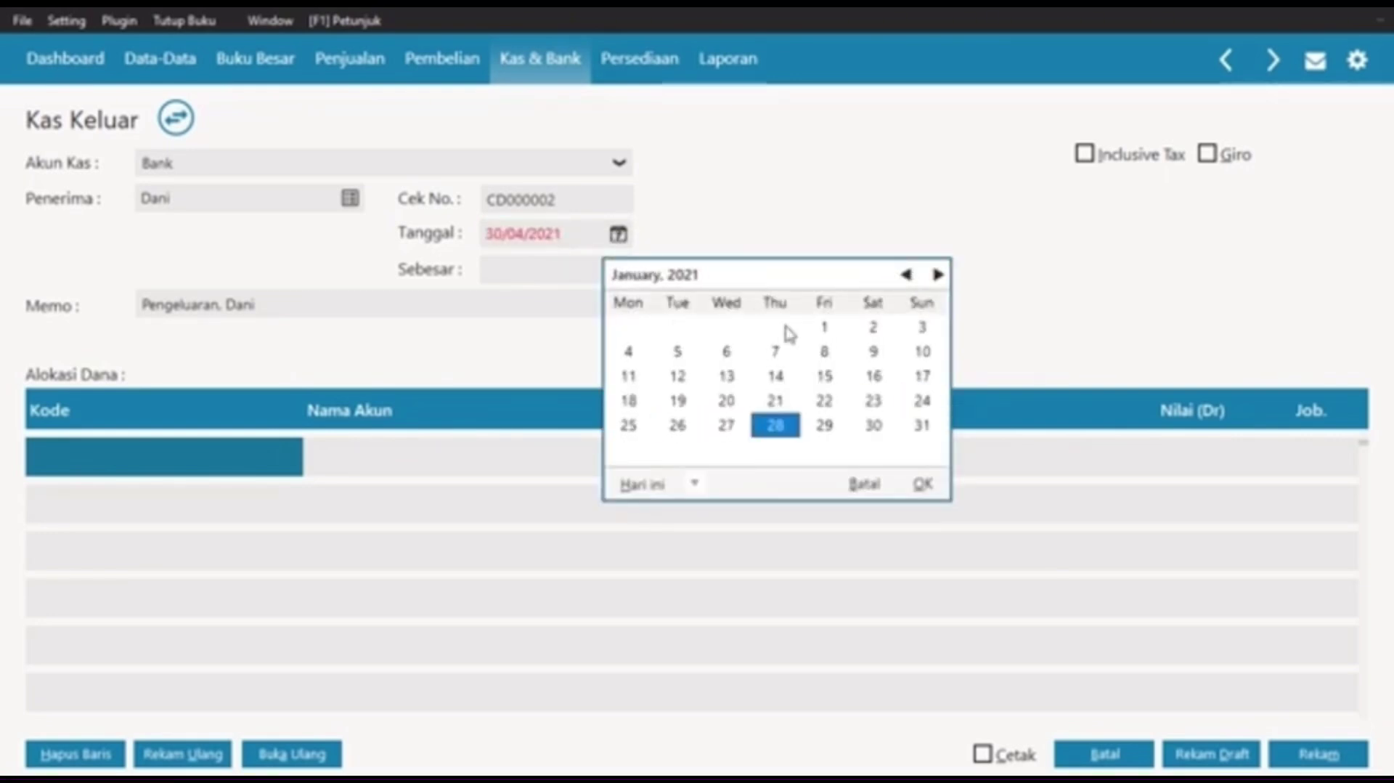
click(889, 356)
click(922, 482)
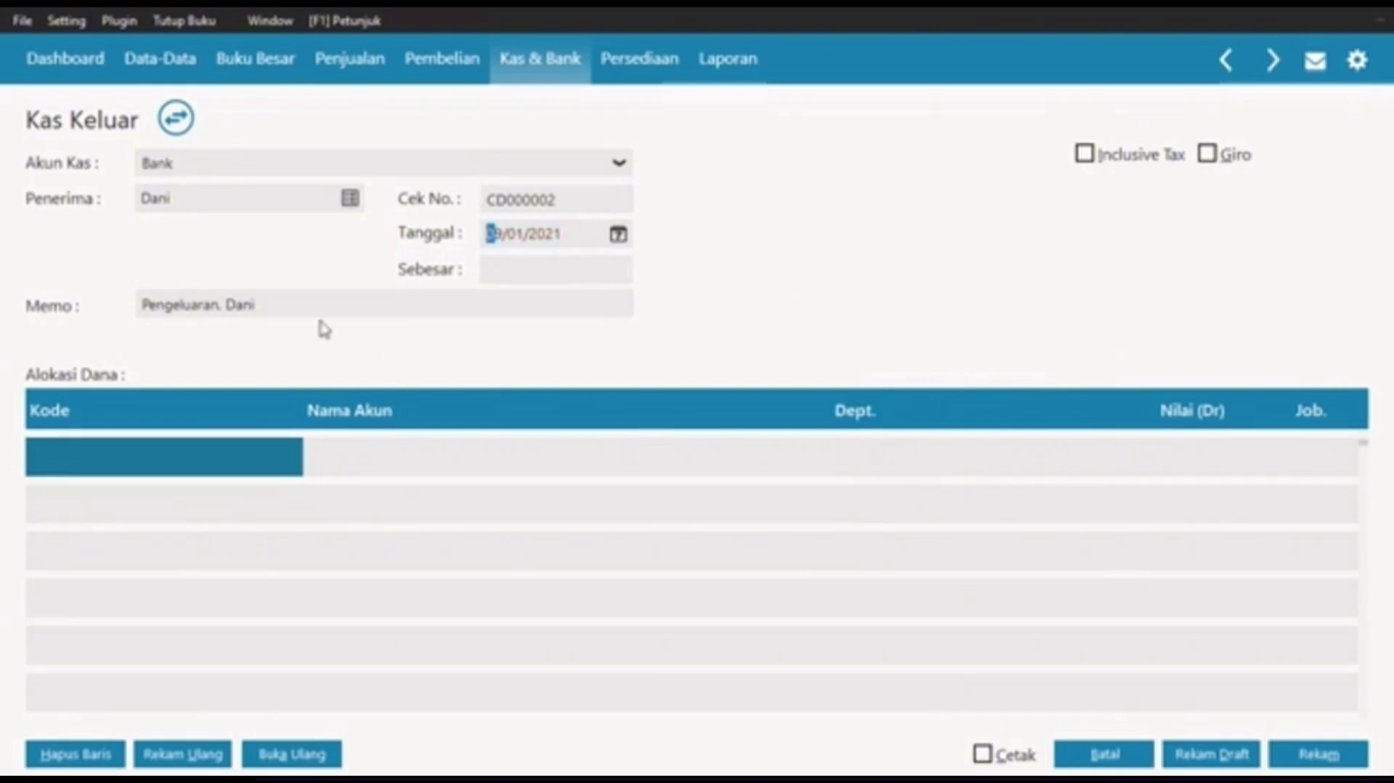
Step: Charge the first allocation line to Beban Listrik, account 6200-00-032
double_click(203, 454)
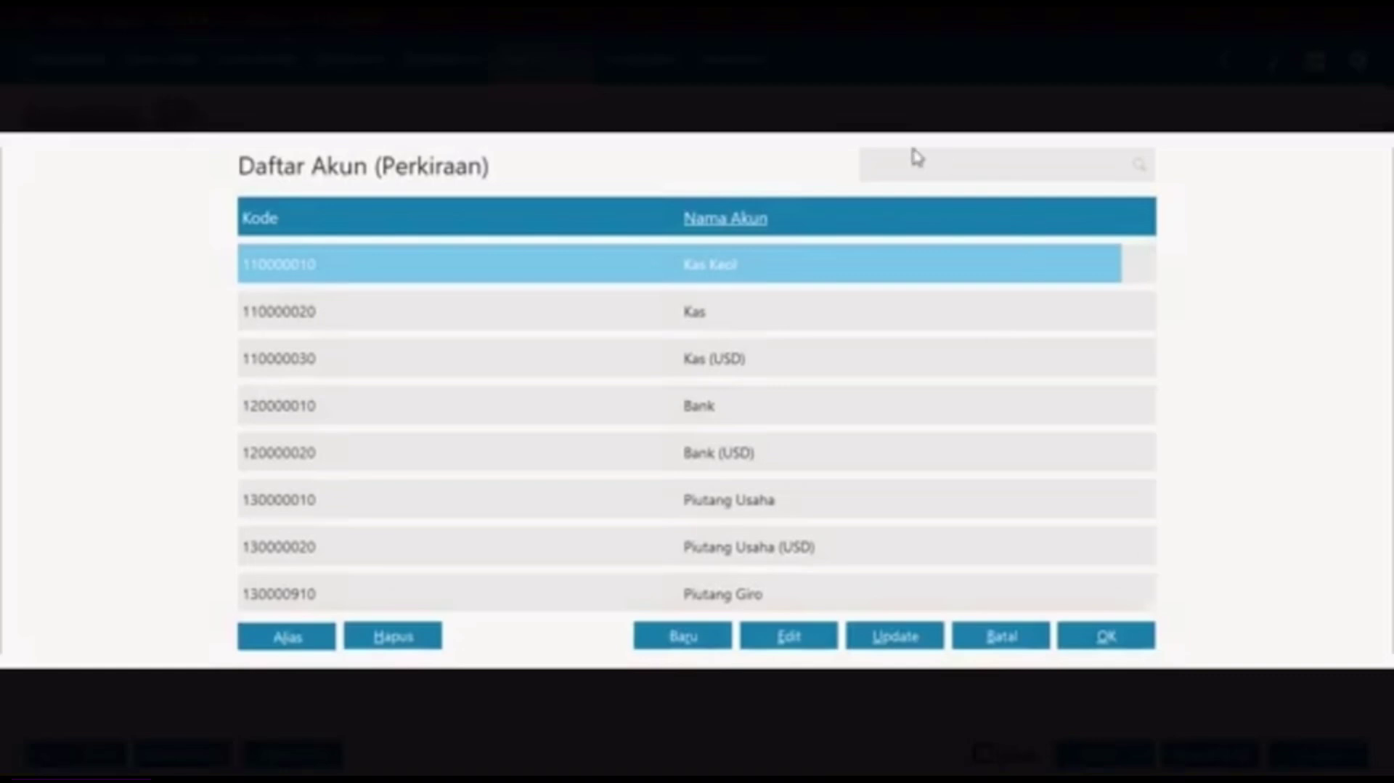
click(899, 168)
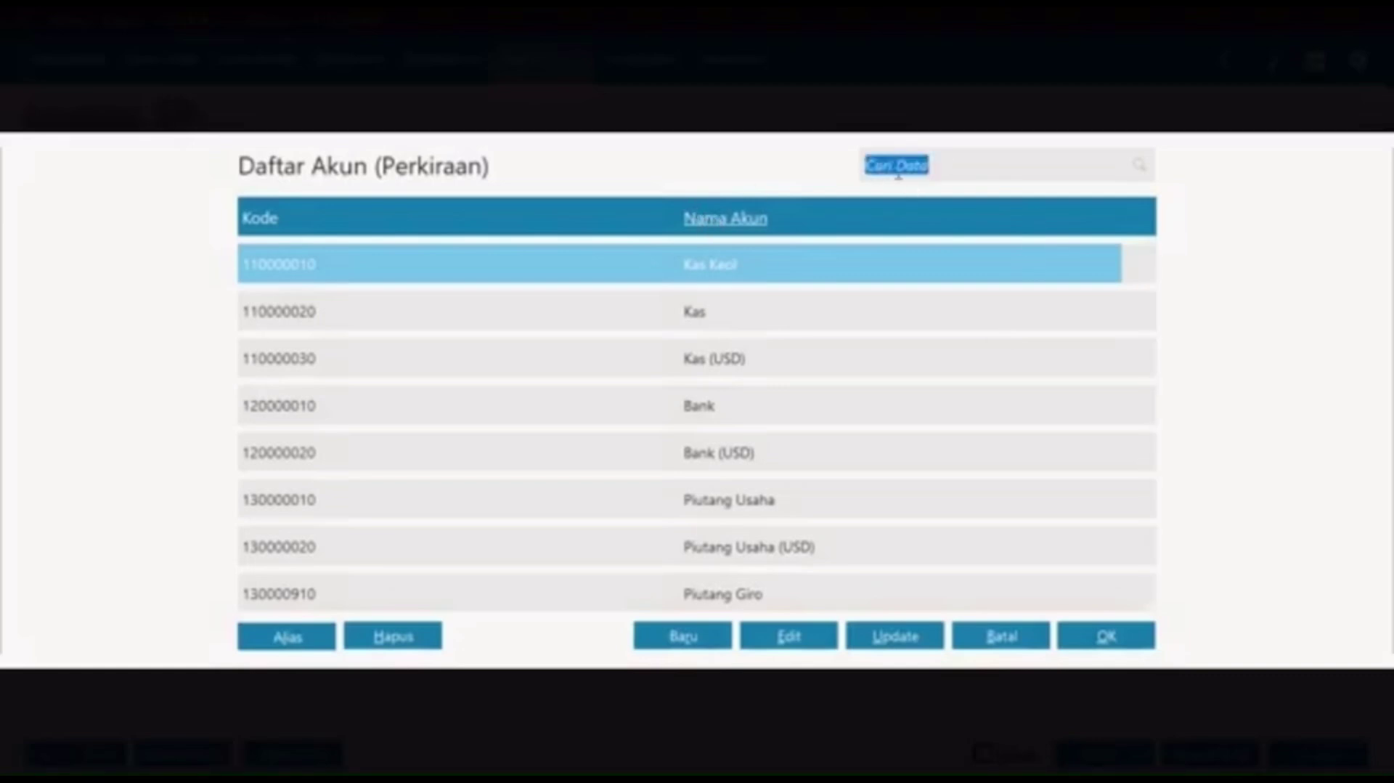
text(lastrik)
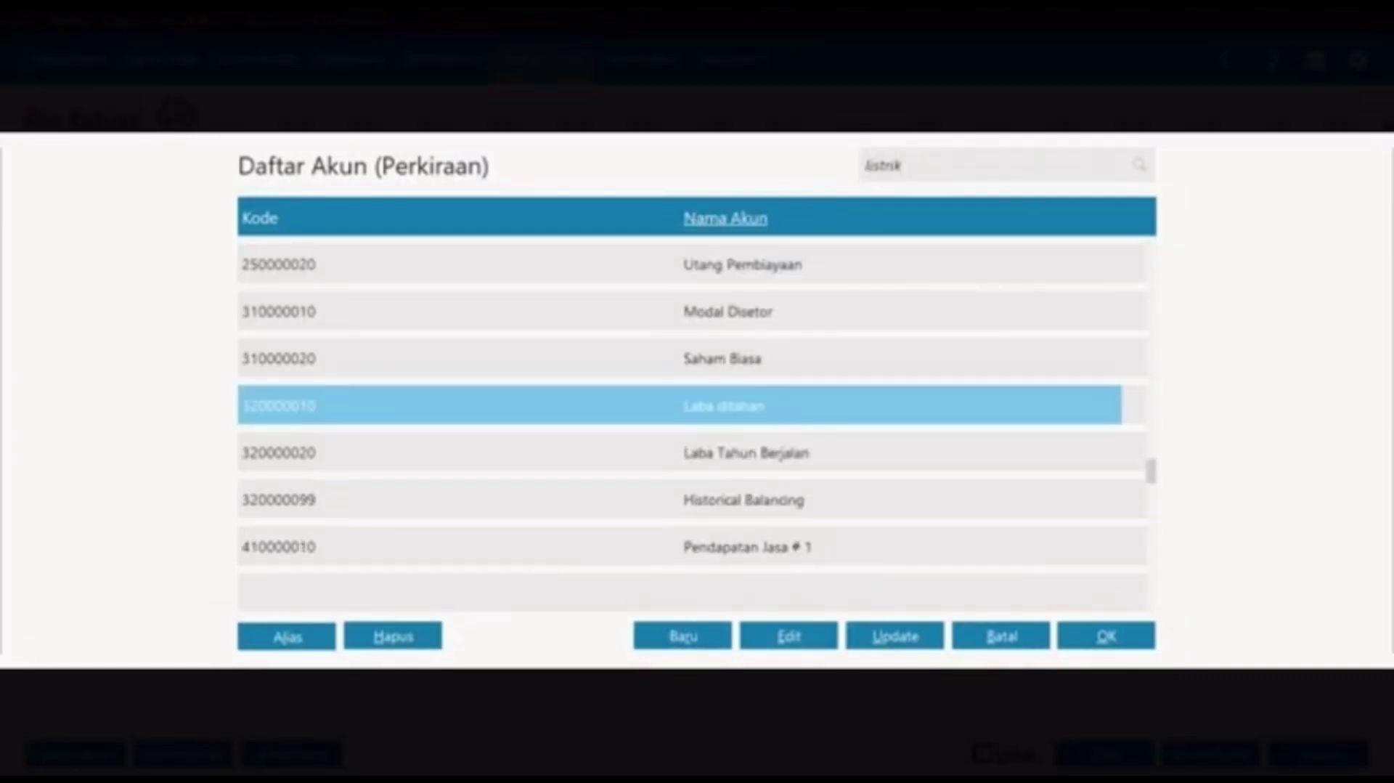
scroll(829, 359, down, 8)
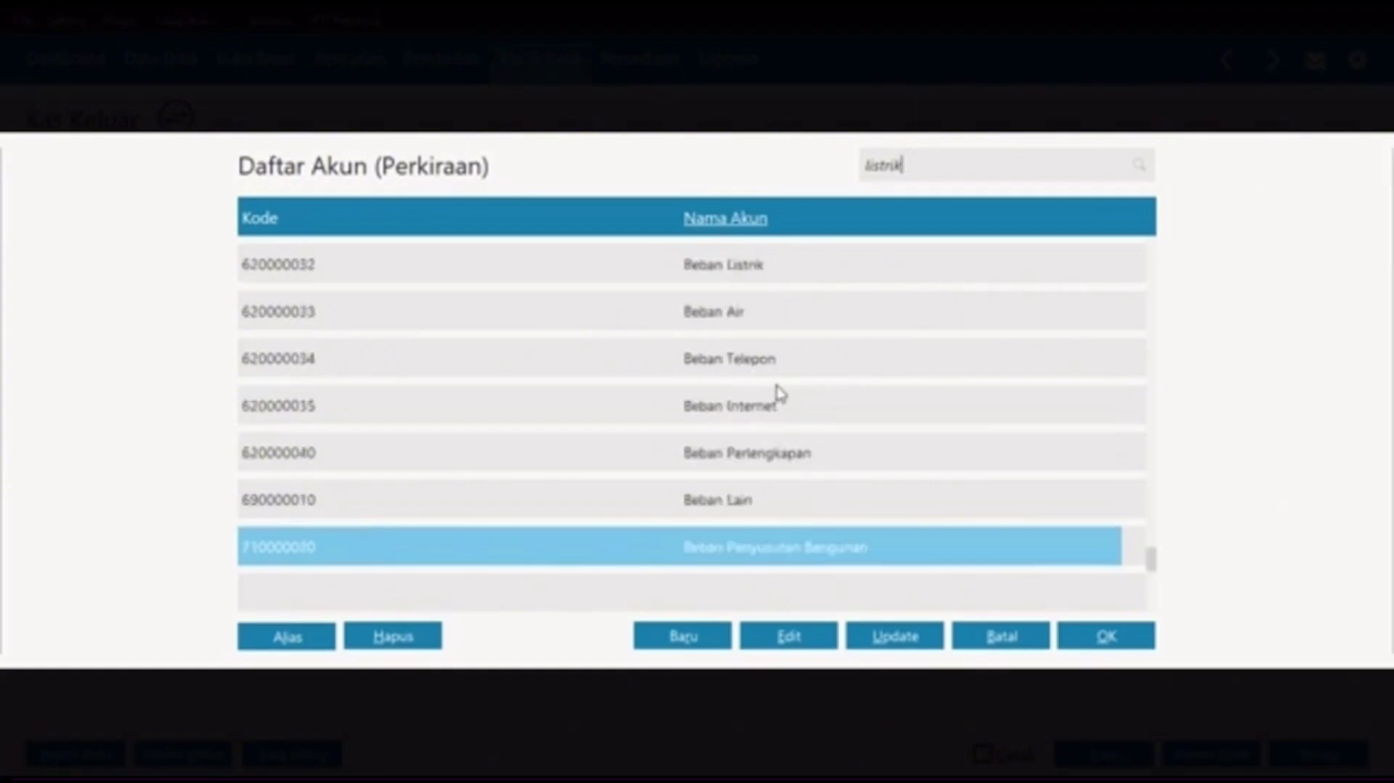
key(Up)
key(Up)
key(Up)
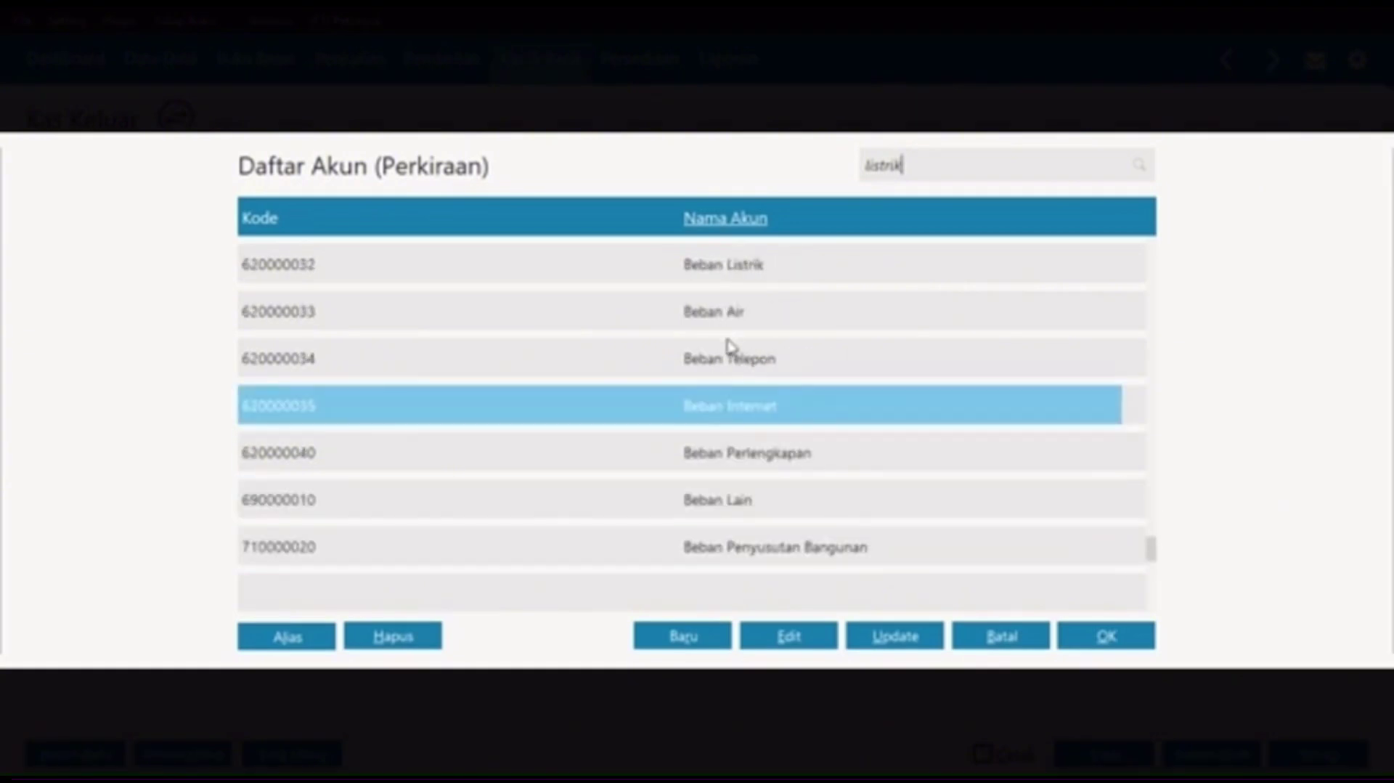
click(738, 341)
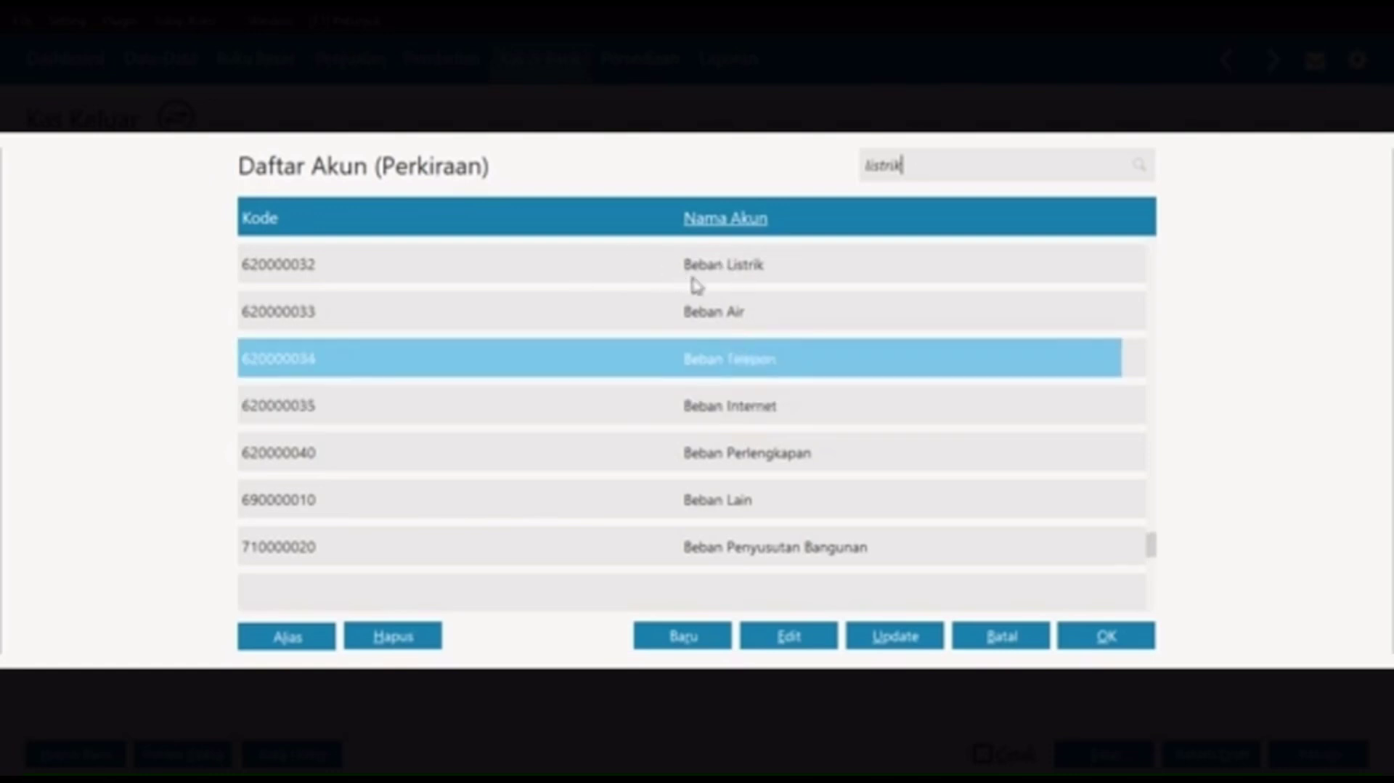
click(715, 275)
key(Up)
key(Up)
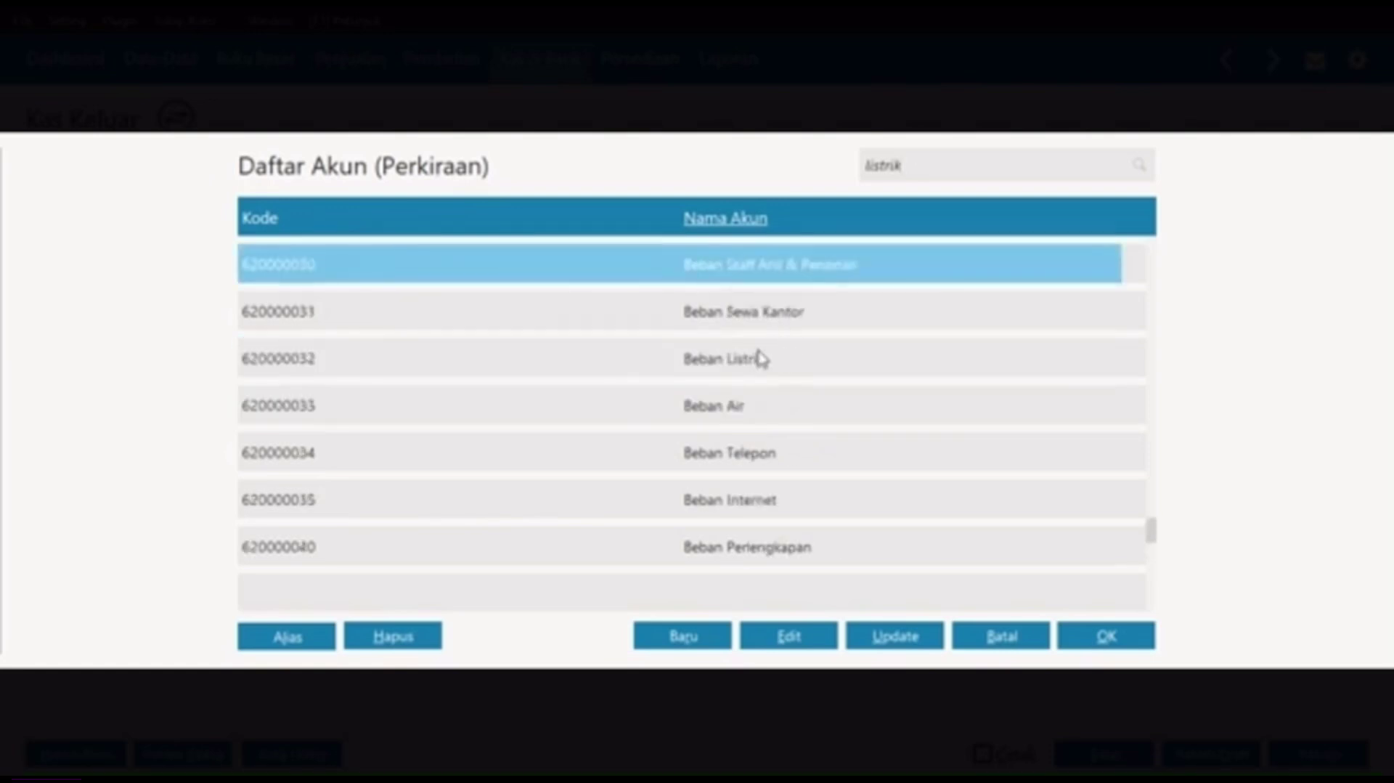
click(760, 358)
click(1105, 636)
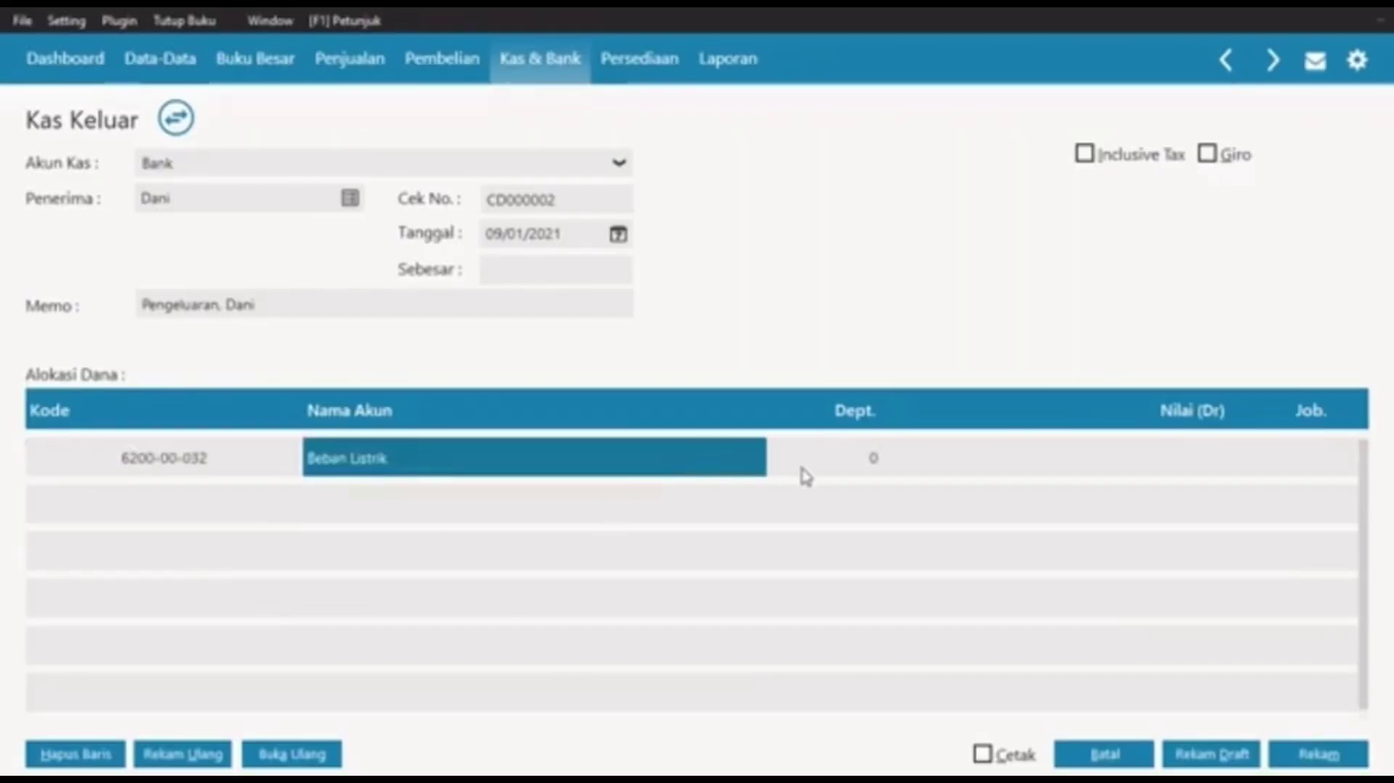
Step: Enter a debit of Rp 1.125.000 on the first line, Beban Listrik
click(845, 456)
click(1179, 473)
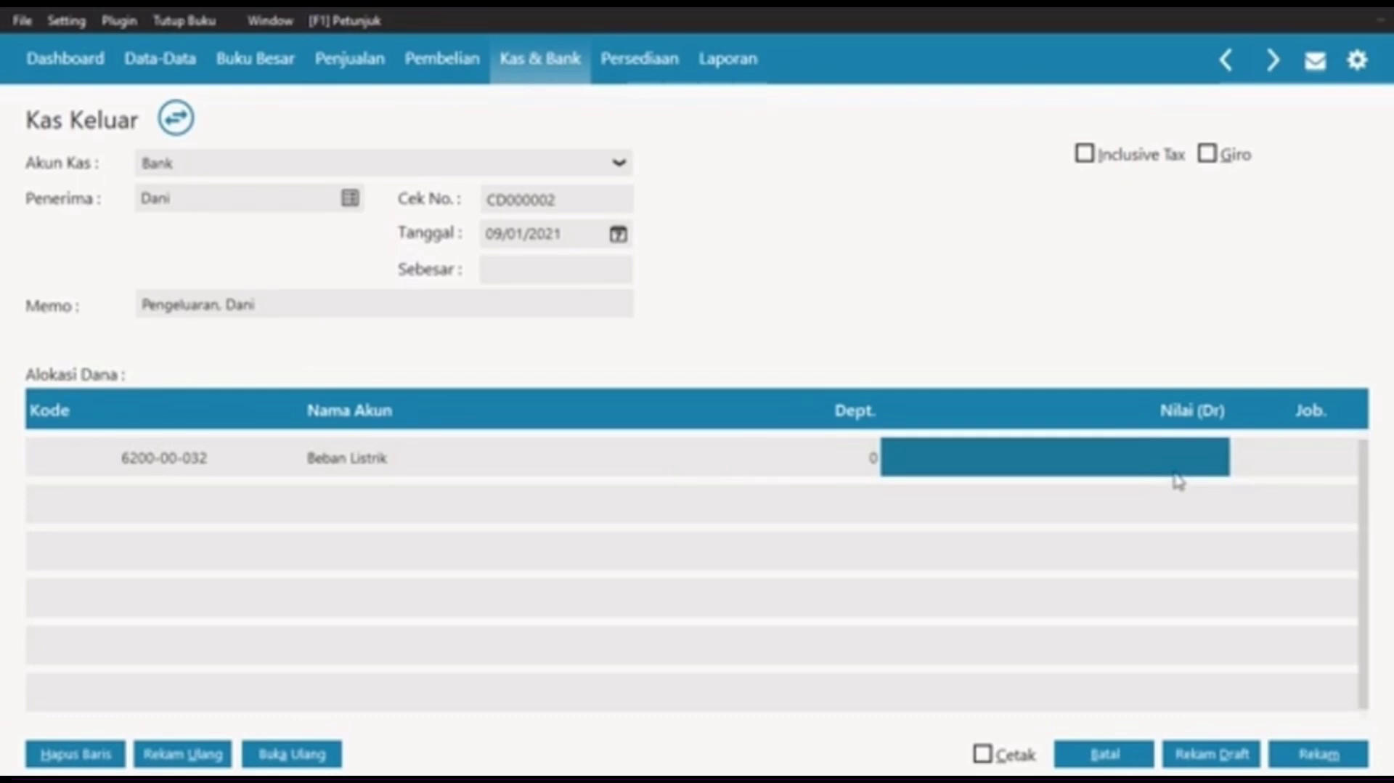
click(1150, 469)
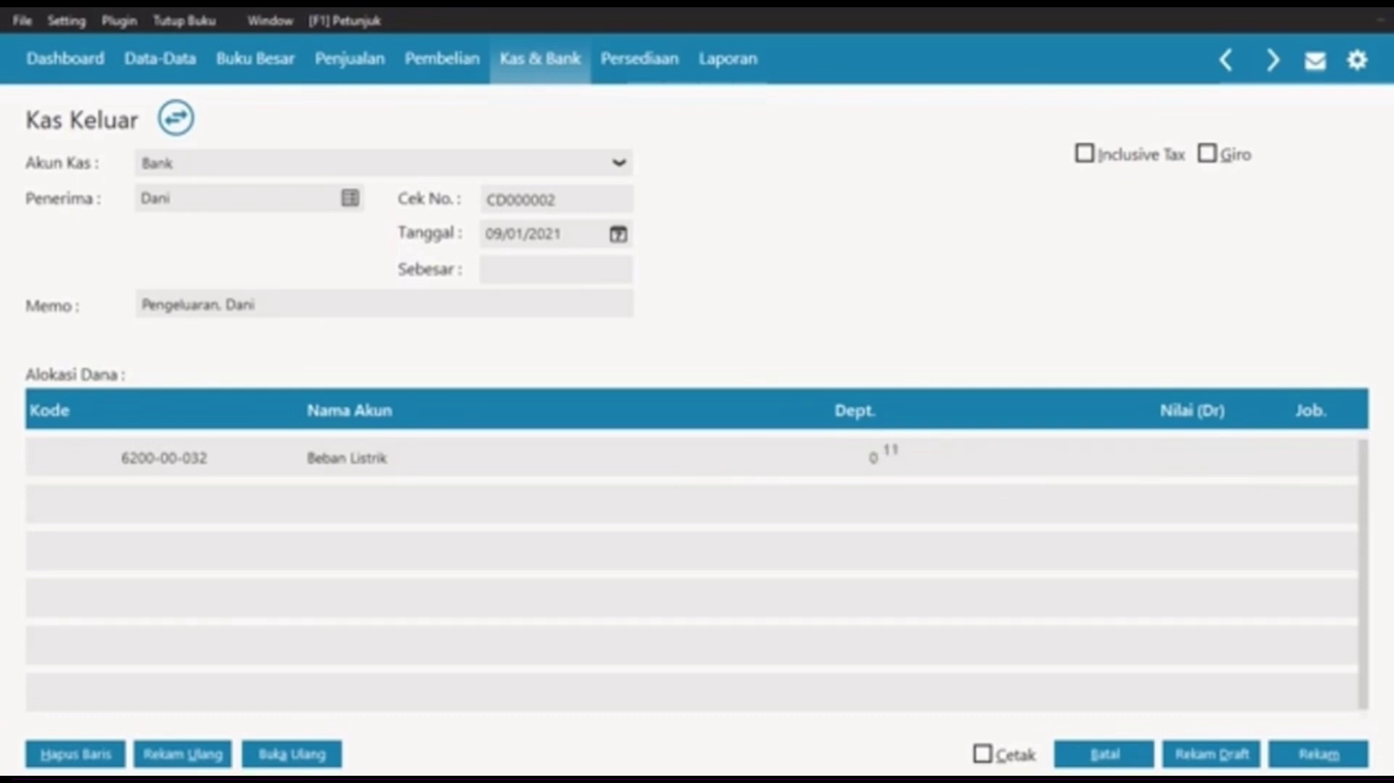
key(BackSpace)
key(Tab)
key(Tab)
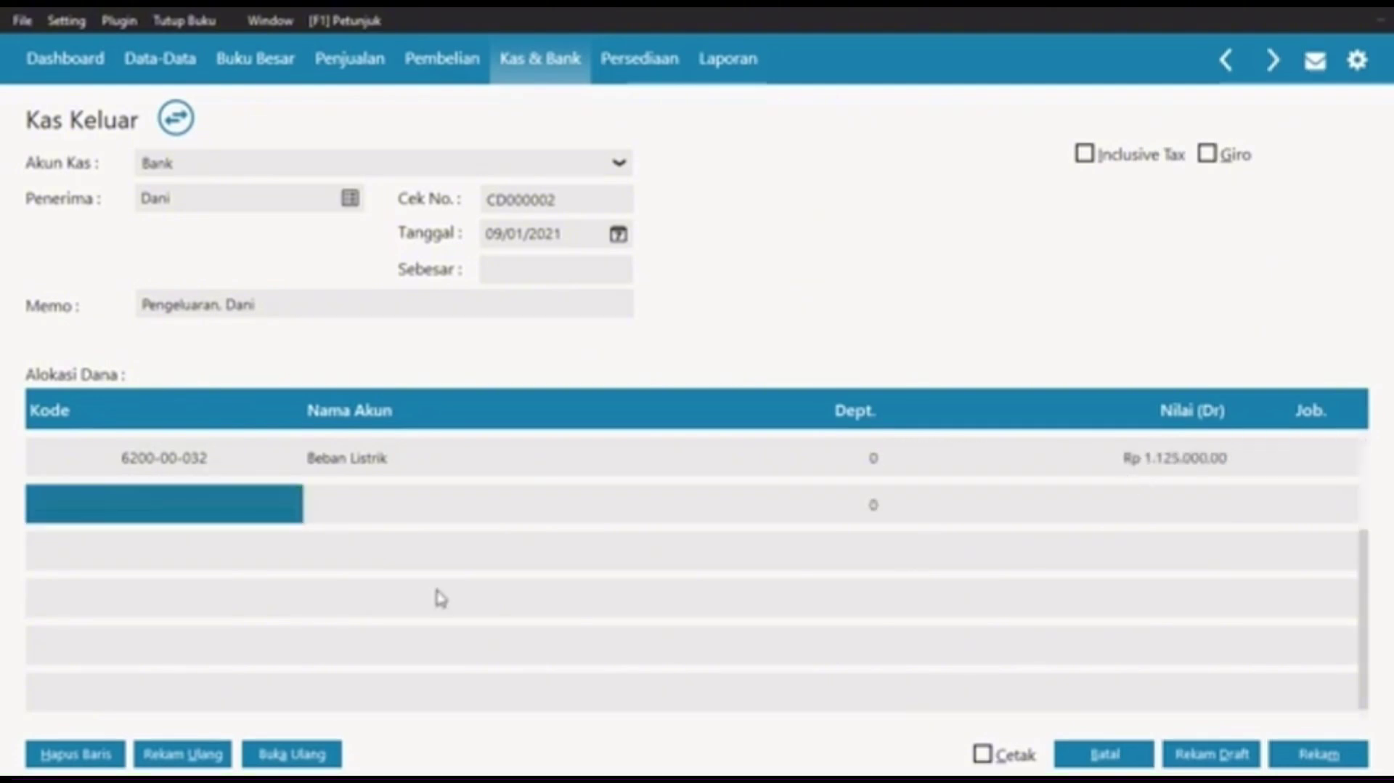
Step: Open the account list for the second line and browse the expense accounts
double_click(282, 515)
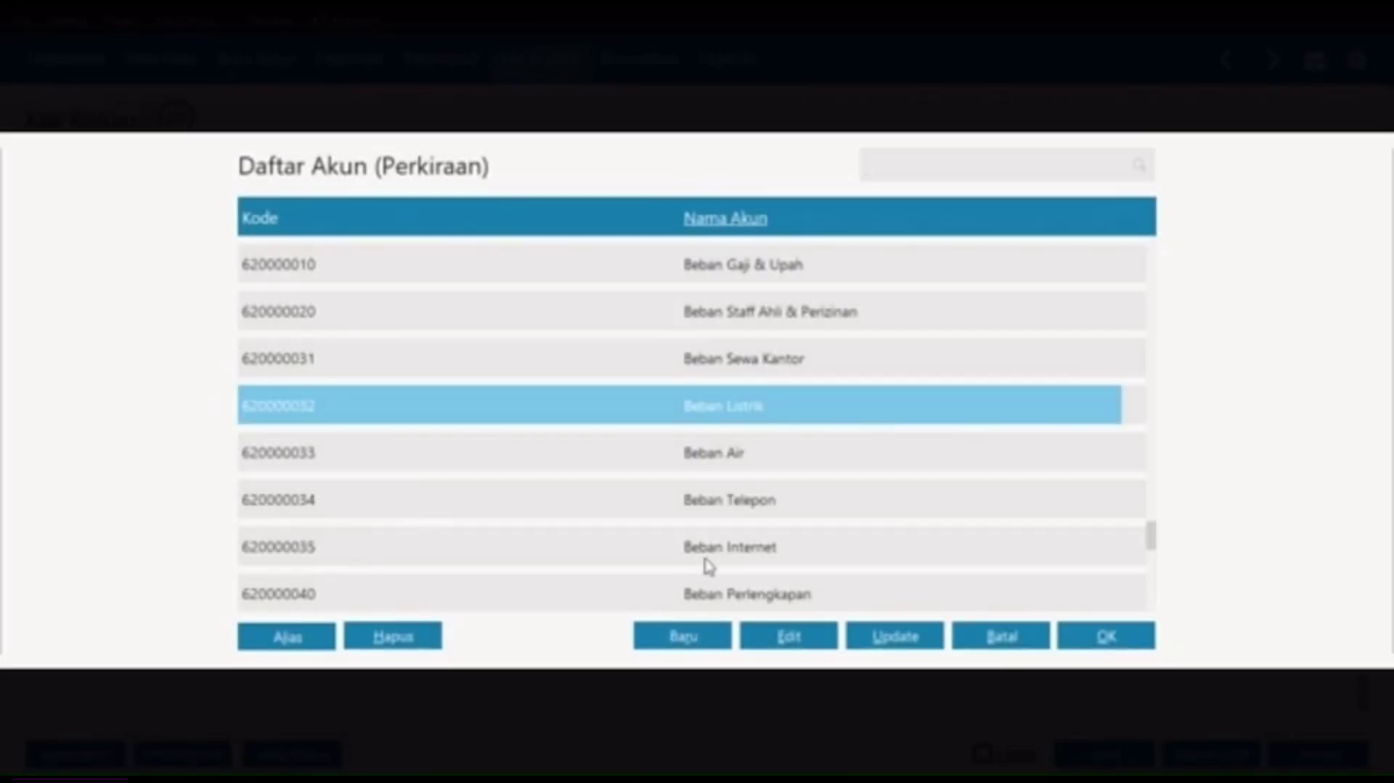
key(Down)
key(Down)
key(Down)
key(Down)
key(Down)
key(Down)
key(Down)
key(Down)
key(Down)
key(Down)
key(Down)
key(Down)
key(Down)
key(Down)
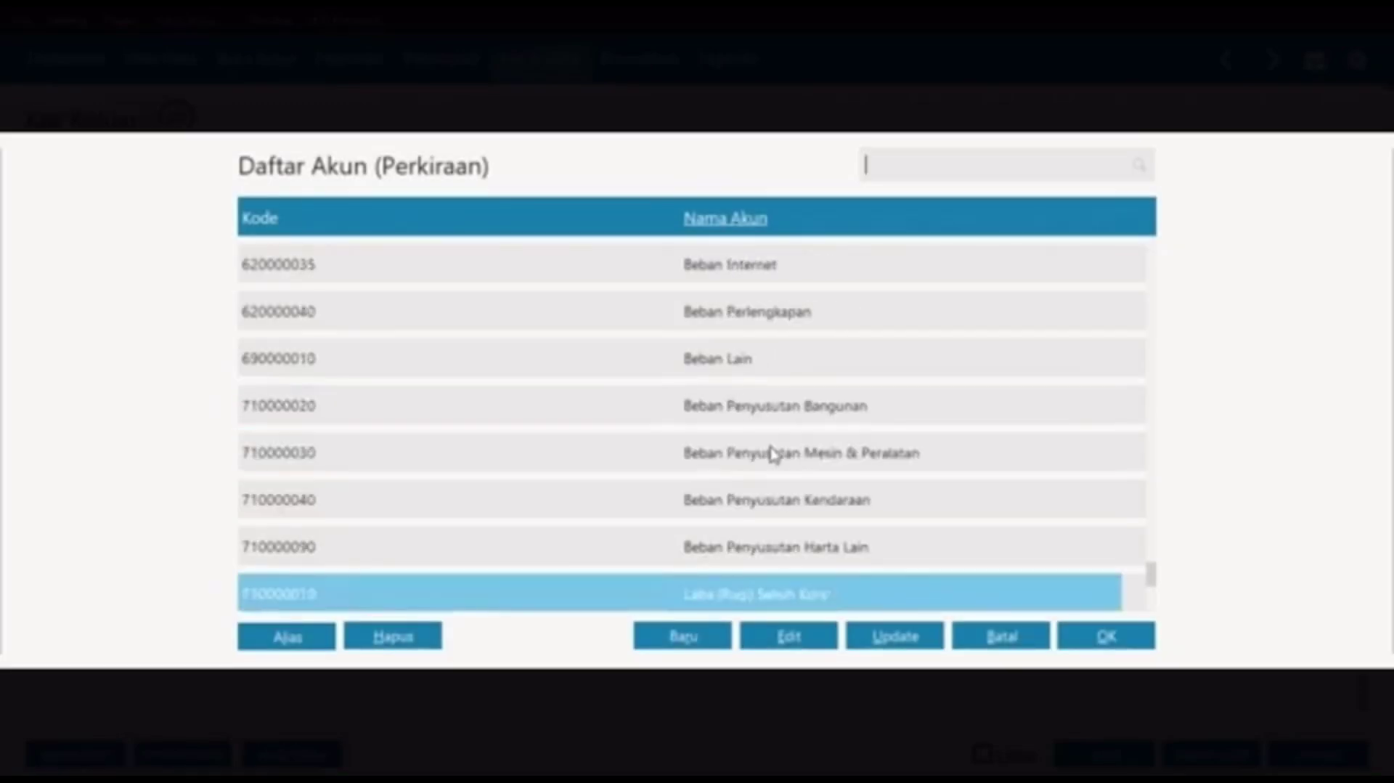
key(Up)
key(Up)
key(Up)
key(Up)
key(Up)
key(Up)
key(Up)
key(Up)
key(Up)
key(Up)
key(Up)
key(Up)
key(Up)
key(Up)
key(Up)
key(Up)
key(Up)
key(Up)
key(Up)
key(Up)
key(Up)
key(Up)
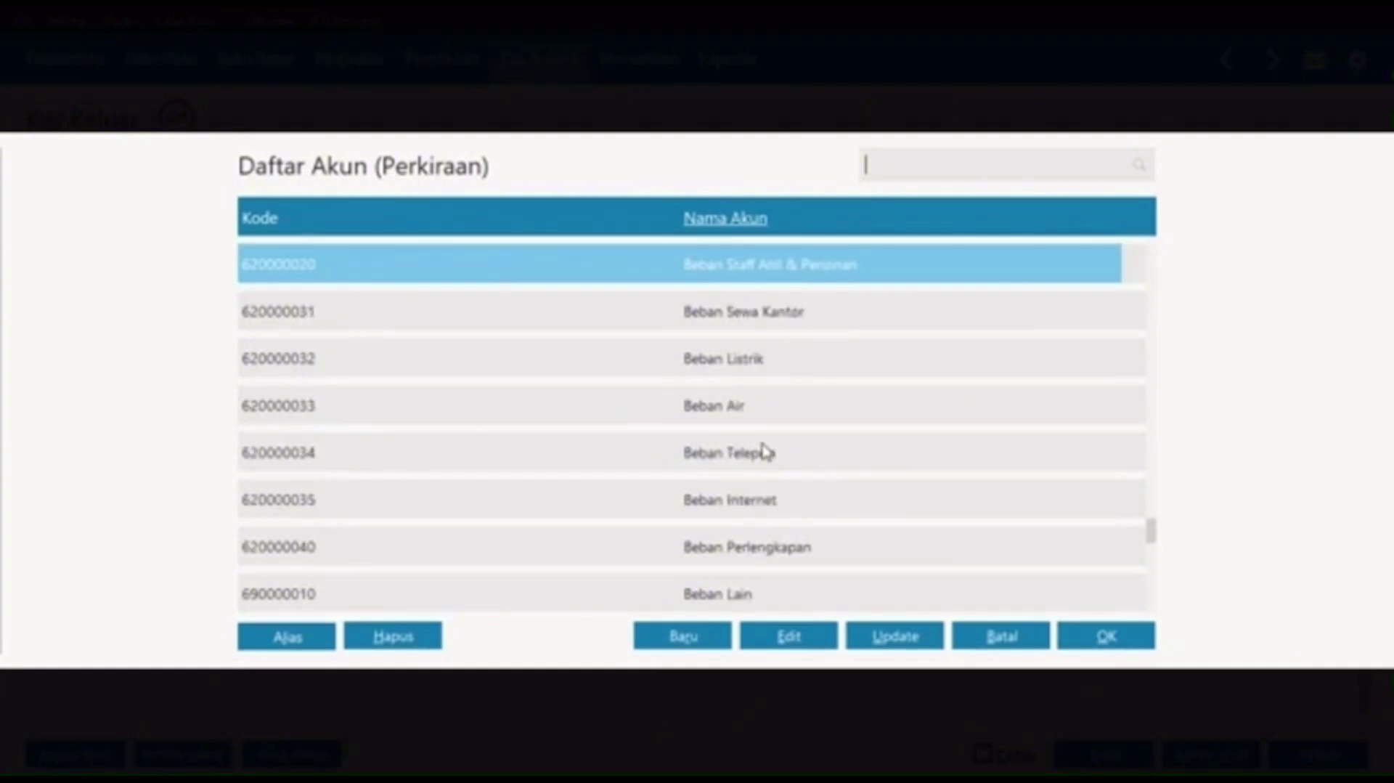
key(Up)
key(Up)
key(Up)
key(Down)
key(Down)
key(Down)
key(Down)
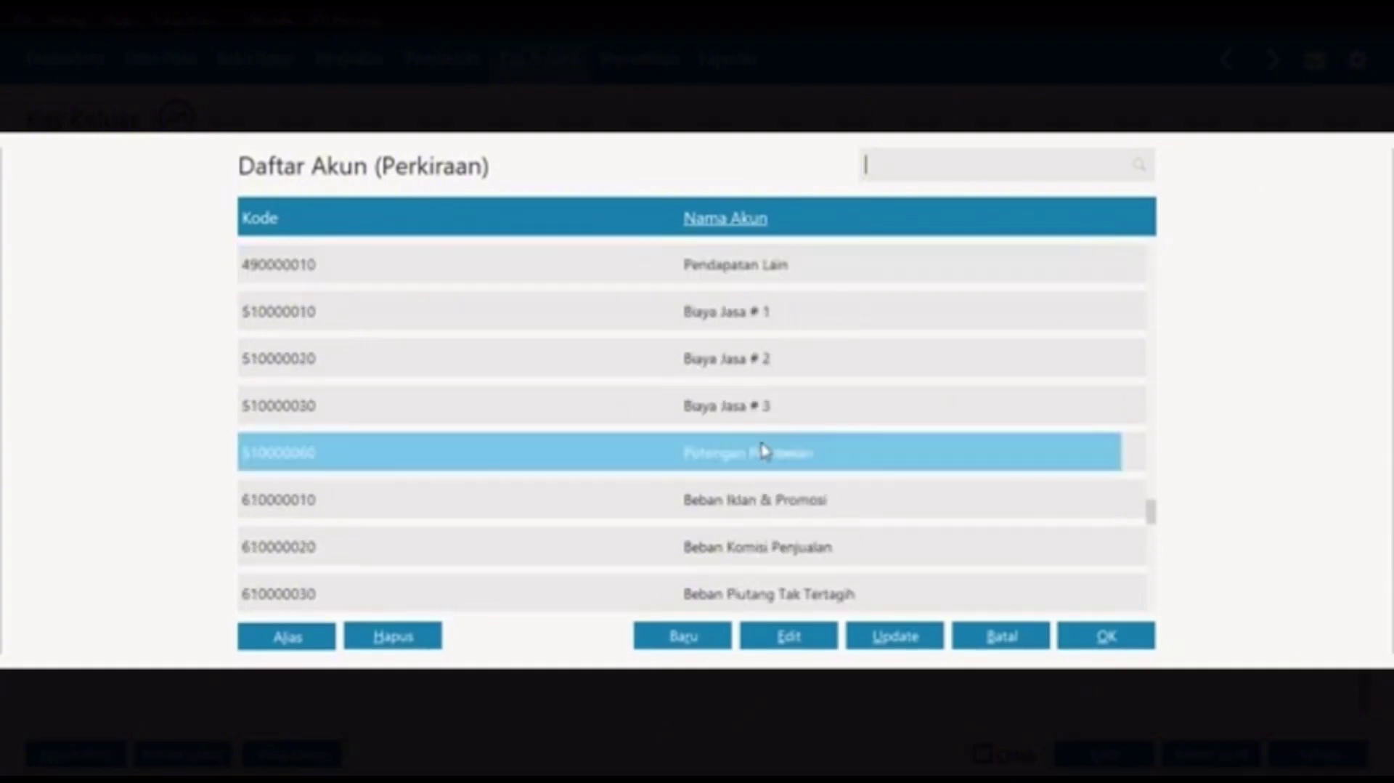
key(Down)
key(Down)
key(Down)
key(Down)
key(Down)
key(Down)
key(Down)
key(Down)
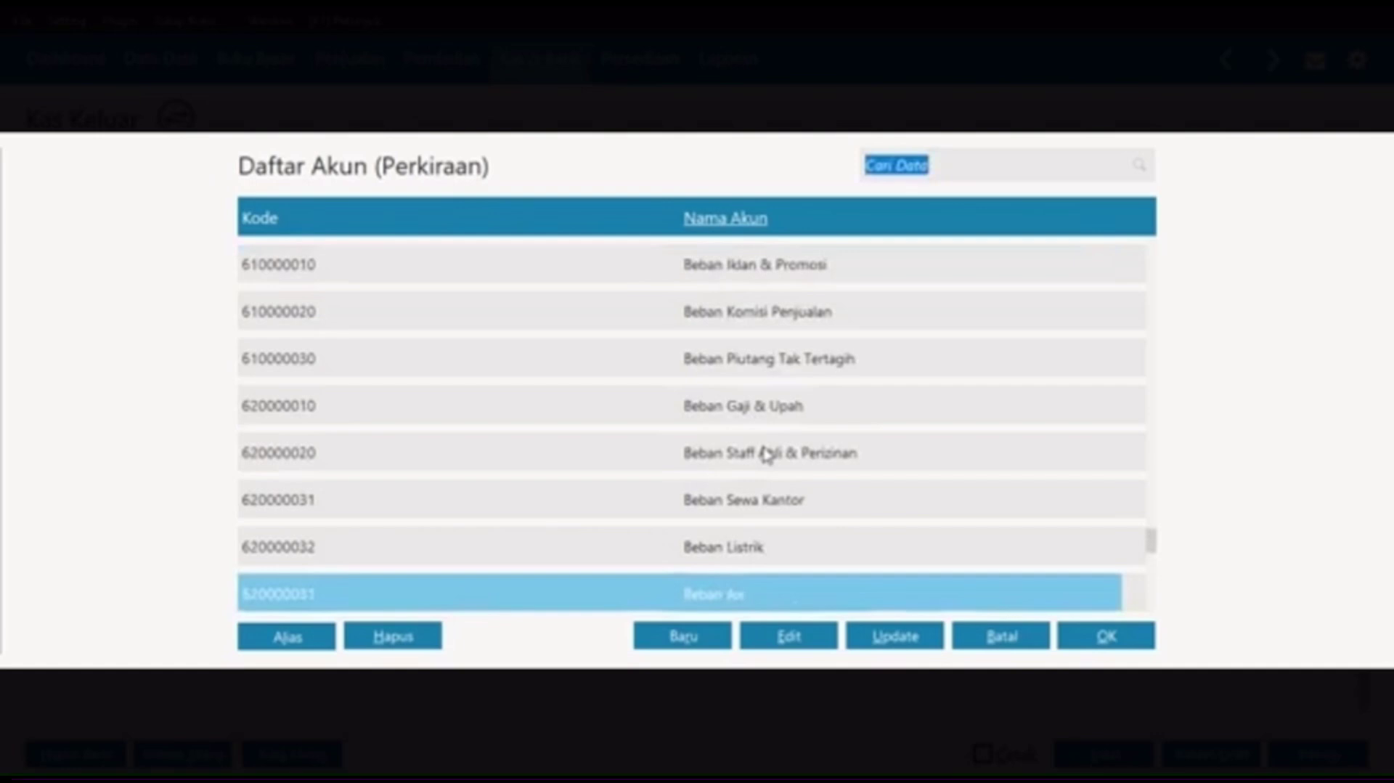
key(Down)
key(Down)
key(Down)
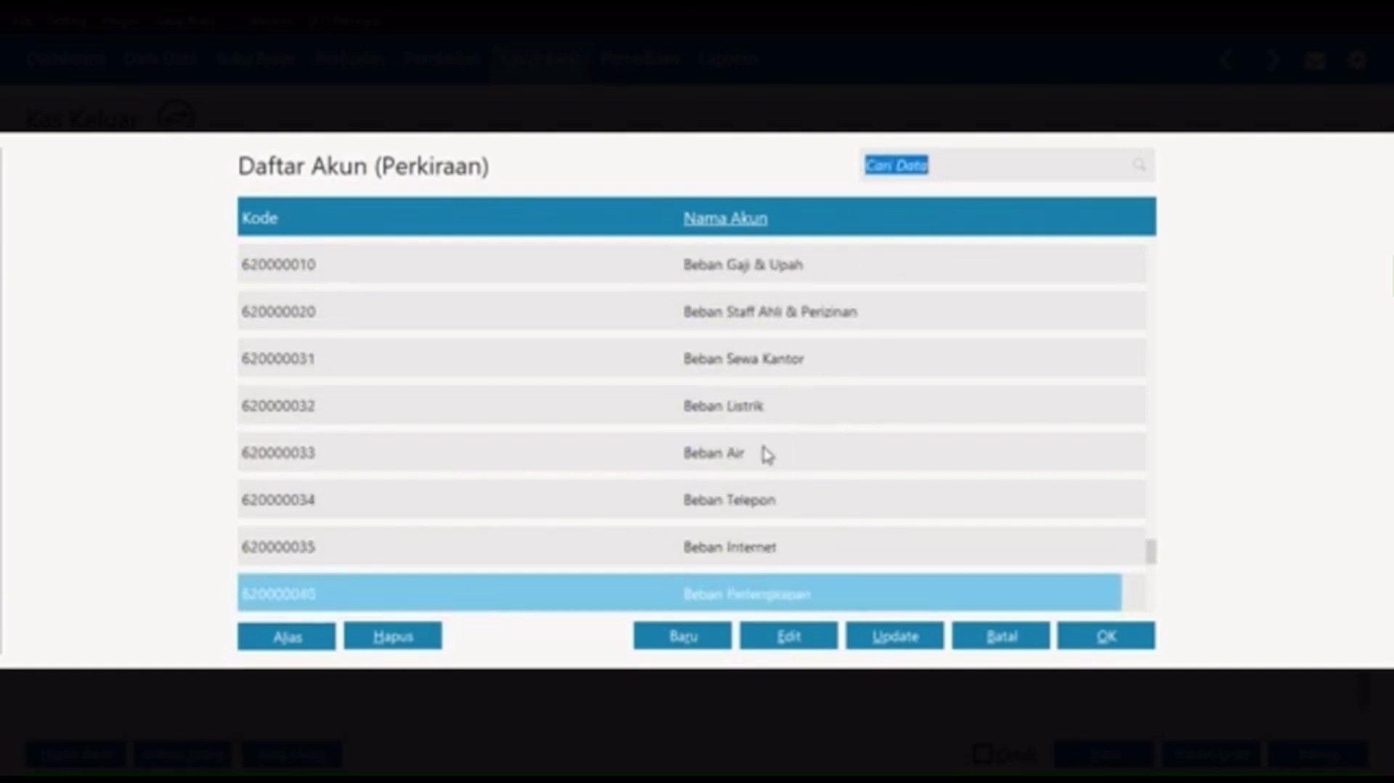
key(Up)
key(Up)
key(Up)
key(Up)
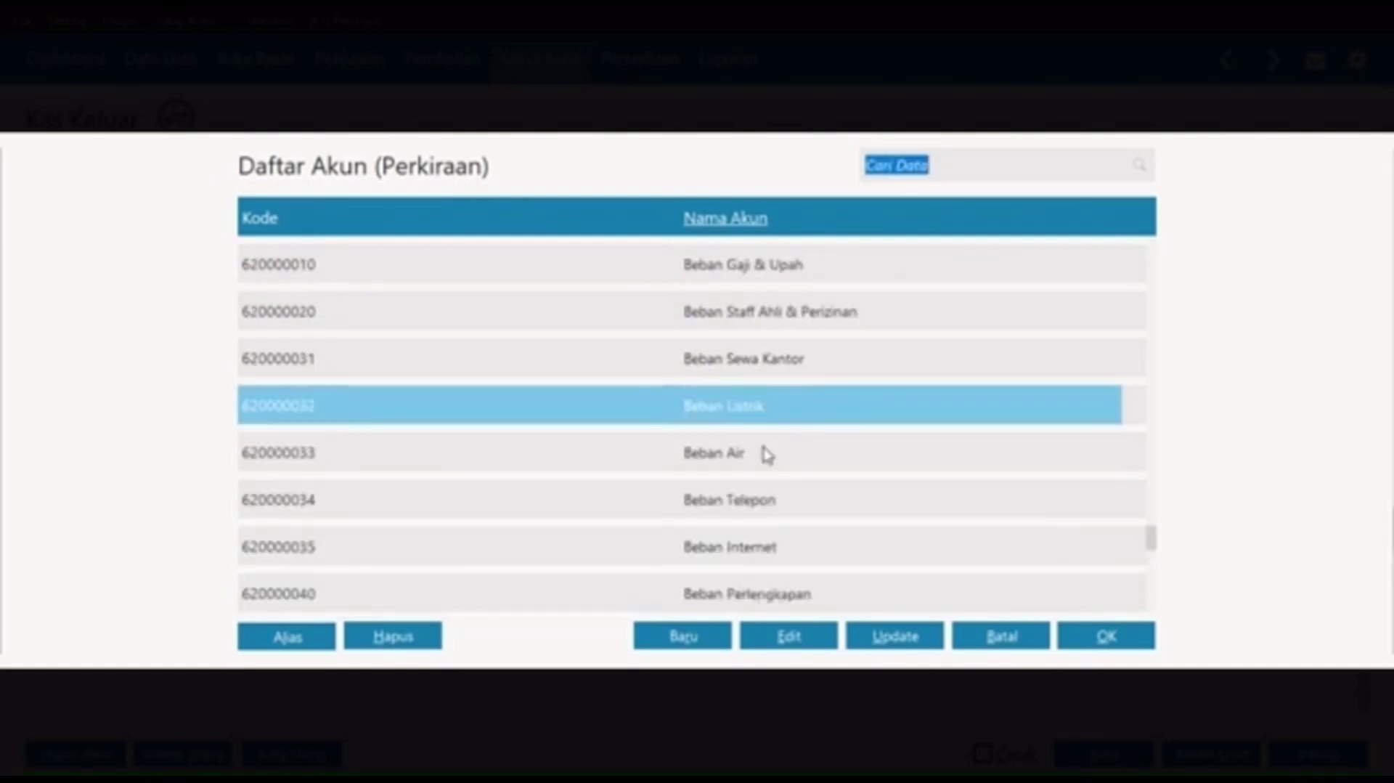
key(Down)
key(Down)
key(Down)
key(Down)
key(Down)
key(Down)
key(Down)
key(Down)
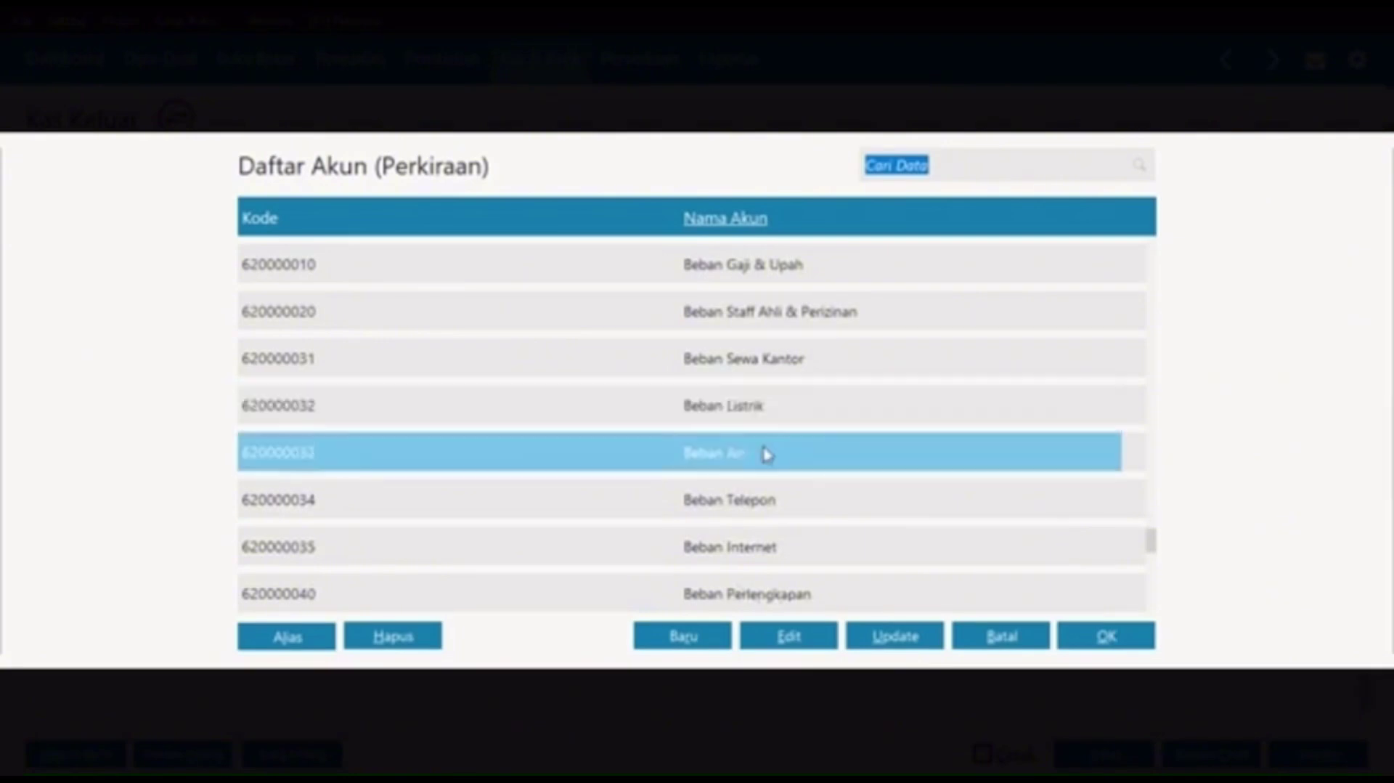
key(Down)
key(Down)
key(Down)
key(Down)
key(Down)
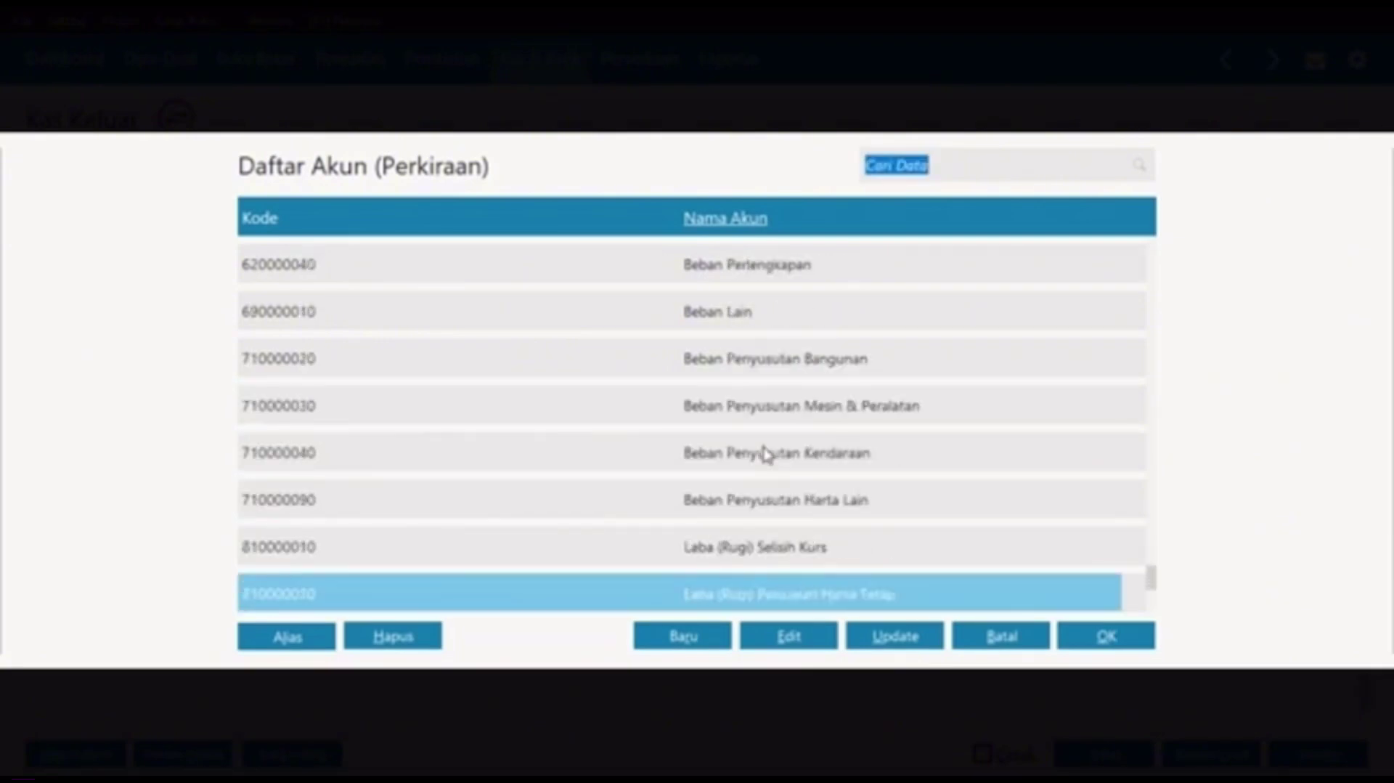
key(Down)
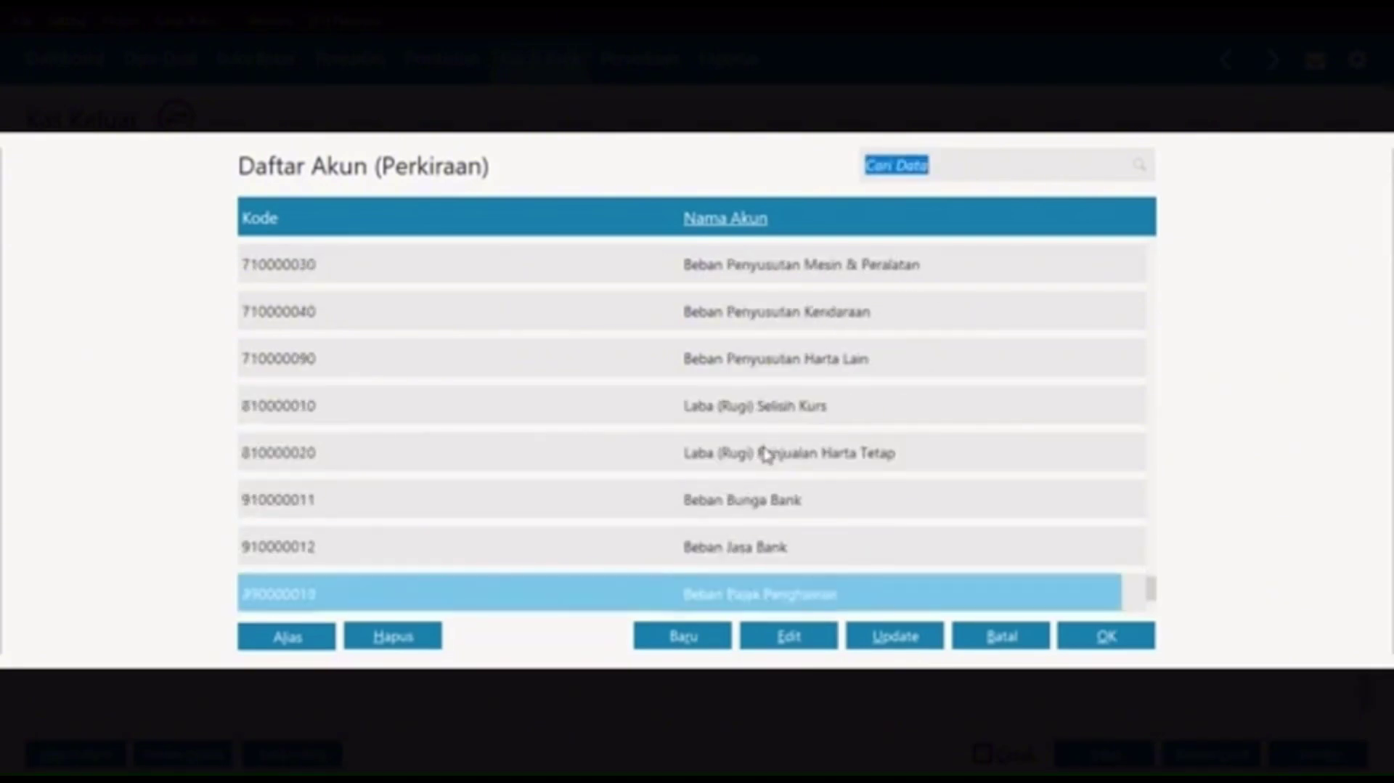
key(Up)
key(Up)
key(Up)
key(Up)
key(Up)
key(Up)
key(Up)
key(Up)
key(Up)
key(Up)
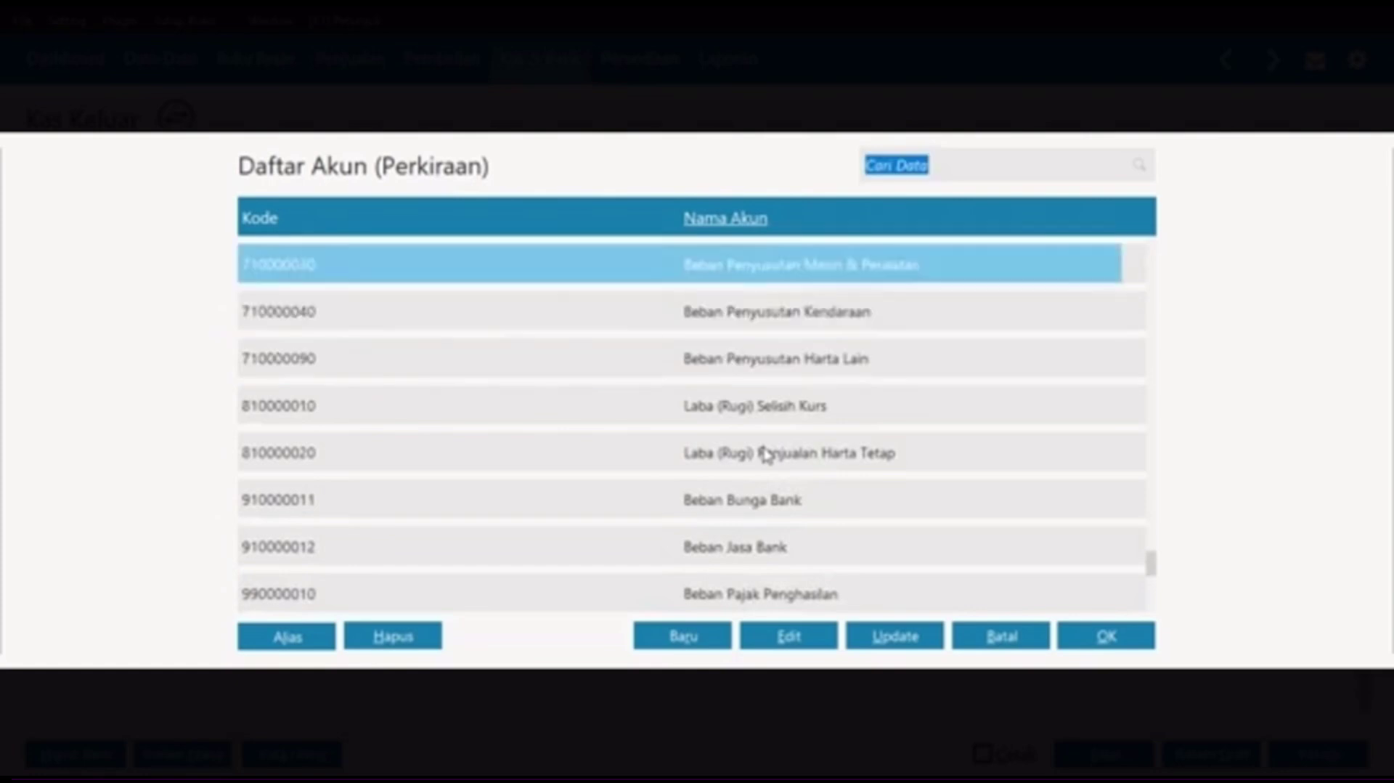
key(Down)
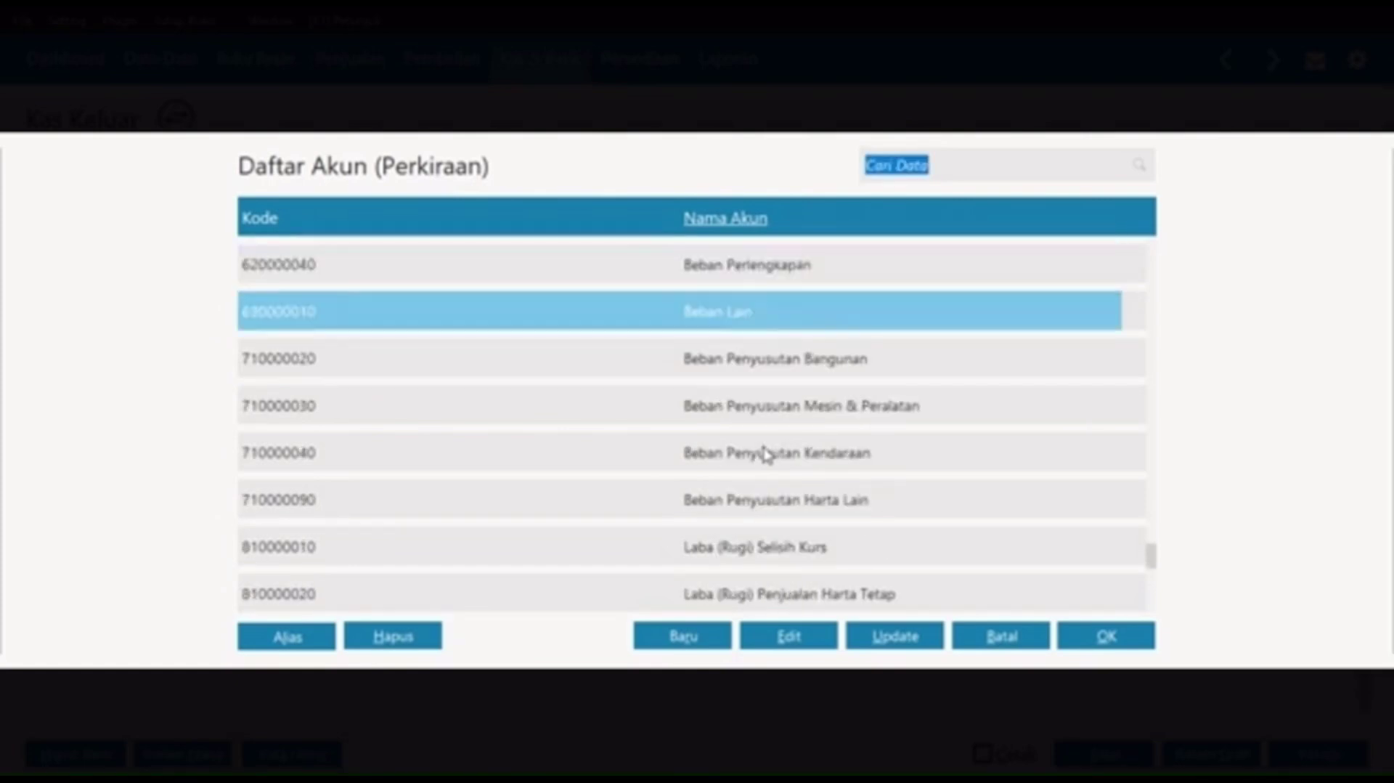
key(Up)
key(Up)
key(Up)
key(Up)
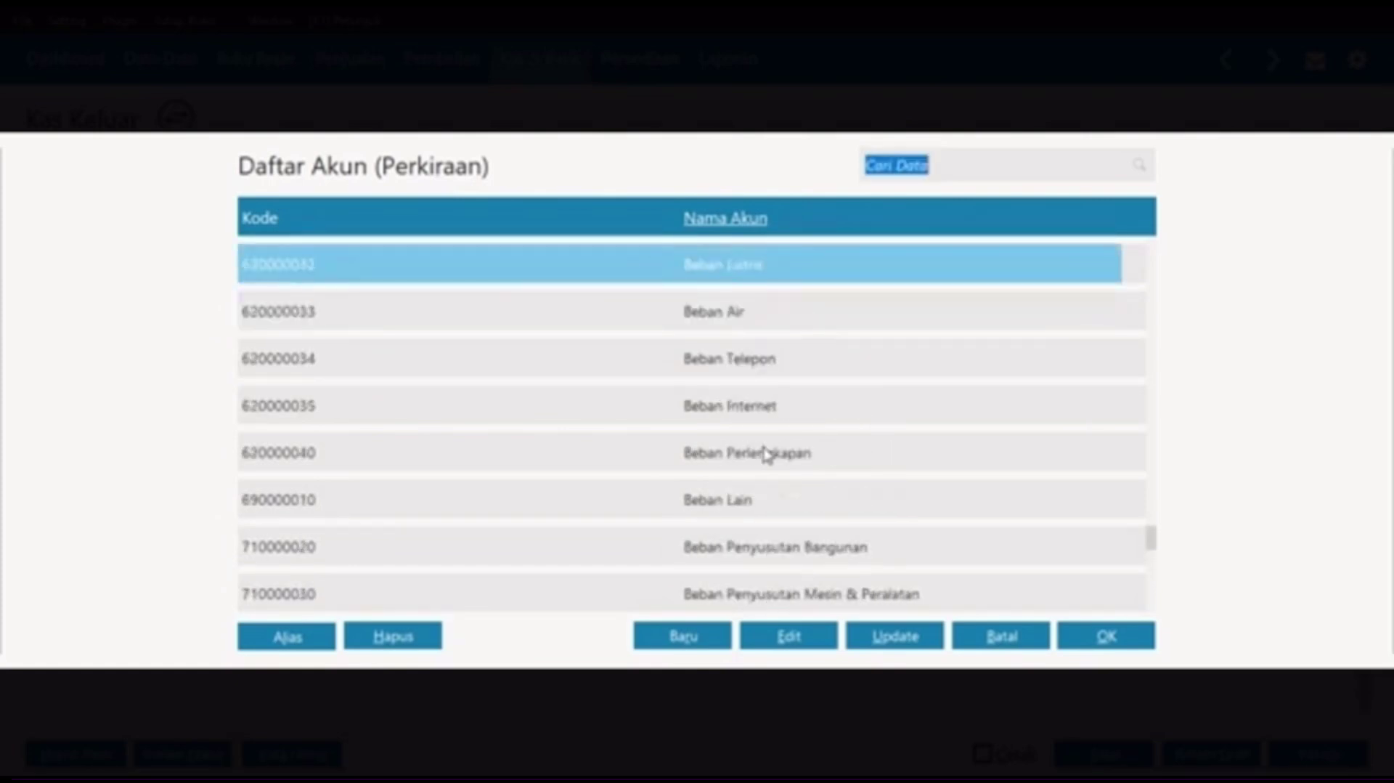
scroll(768, 454, up, 1)
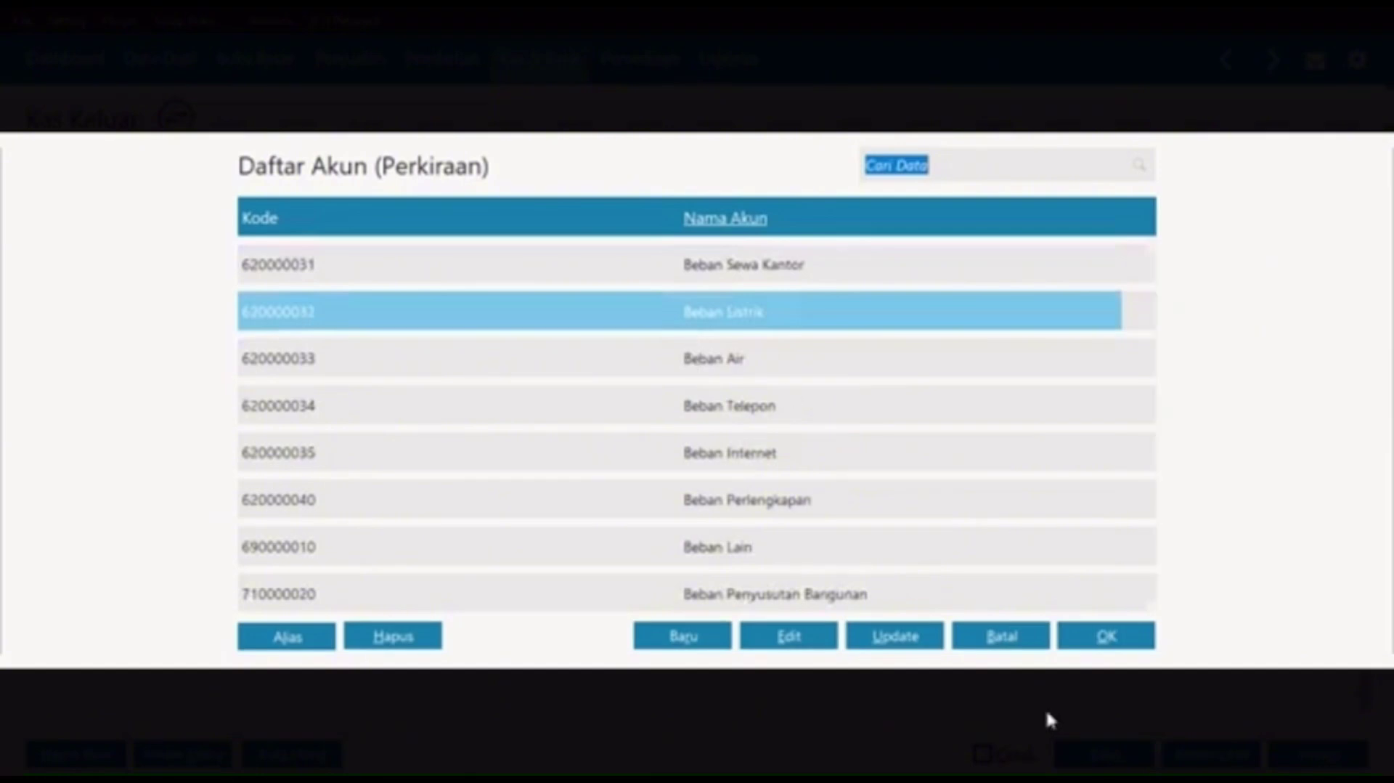
Step: Refresh the account list and select 620000032 Beban Listrik
click(916, 638)
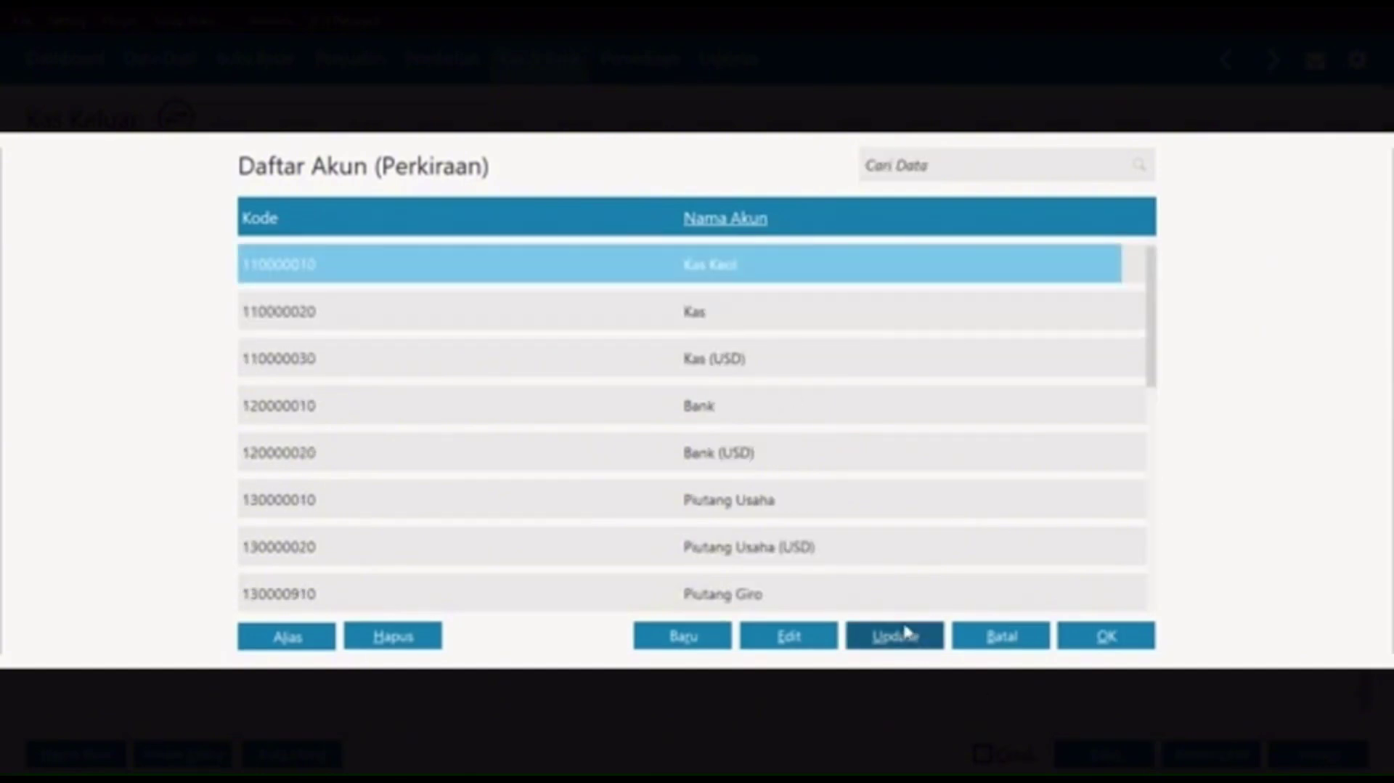
click(807, 417)
key(Down)
key(Down)
key(Down)
key(Down)
key(Down)
key(Down)
key(Down)
key(Down)
key(Down)
key(Down)
key(Down)
key(Down)
key(Down)
key(Down)
key(Down)
key(Down)
key(Down)
key(Down)
key(Down)
key(Down)
key(Down)
key(Down)
key(Down)
key(Down)
key(Down)
key(Down)
key(Down)
key(Down)
key(Down)
key(Down)
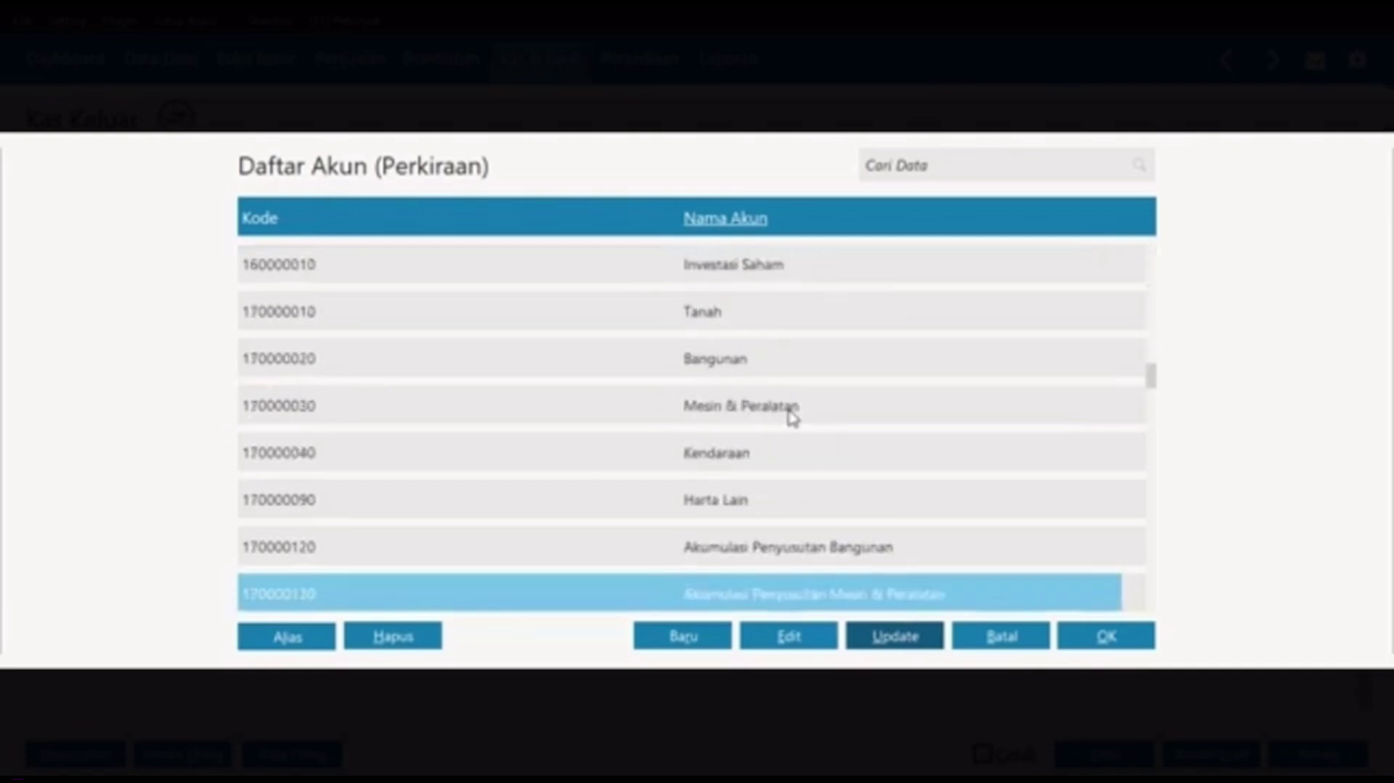
key(Down)
key(Down)
key(Down)
key(Down)
key(Down)
key(Down)
key(Down)
key(Down)
key(Down)
key(Down)
key(Down)
key(Down)
key(Down)
key(Down)
key(Down)
key(Down)
key(Down)
key(Down)
key(Down)
key(Down)
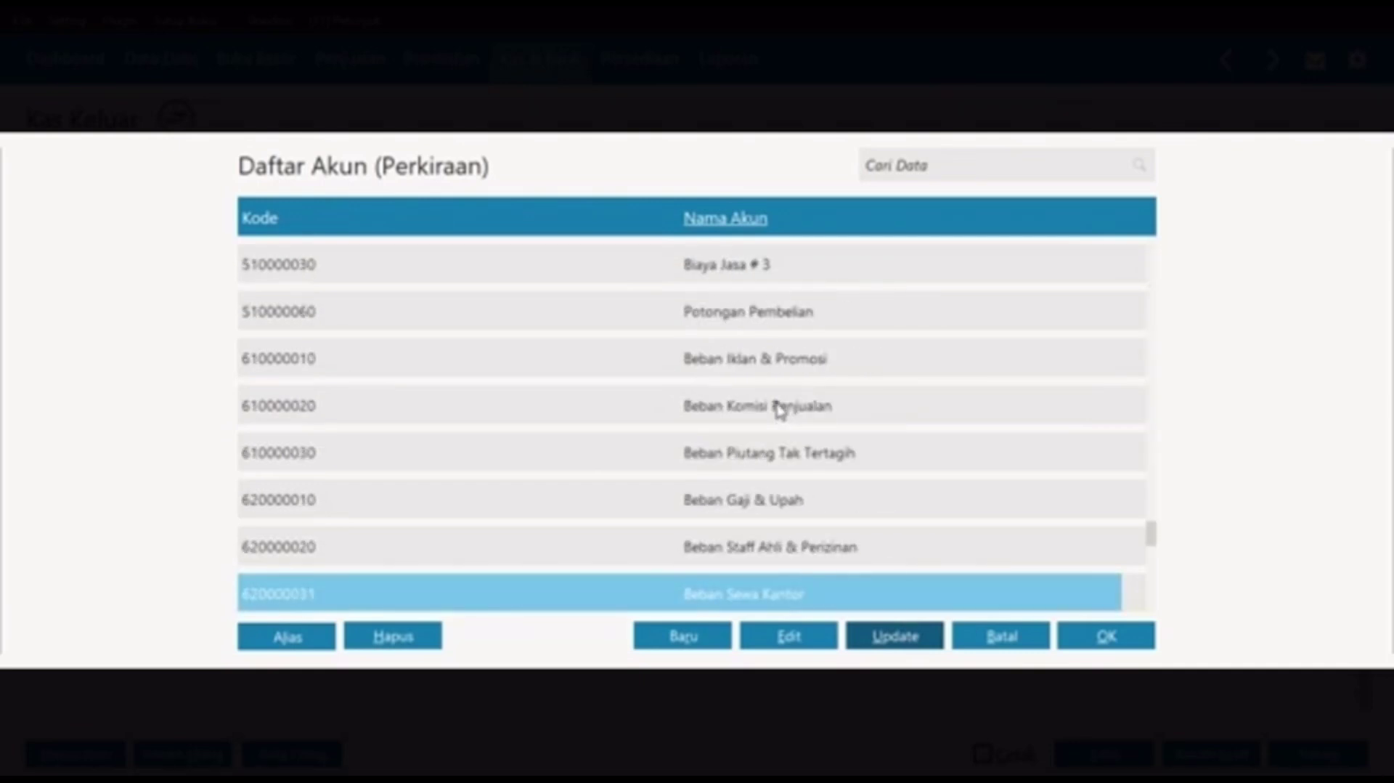
key(Up)
key(Up)
key(Up)
key(Up)
key(Up)
key(Up)
key(Up)
key(Up)
key(Up)
key(Up)
key(Up)
key(Up)
key(Up)
key(Up)
key(Up)
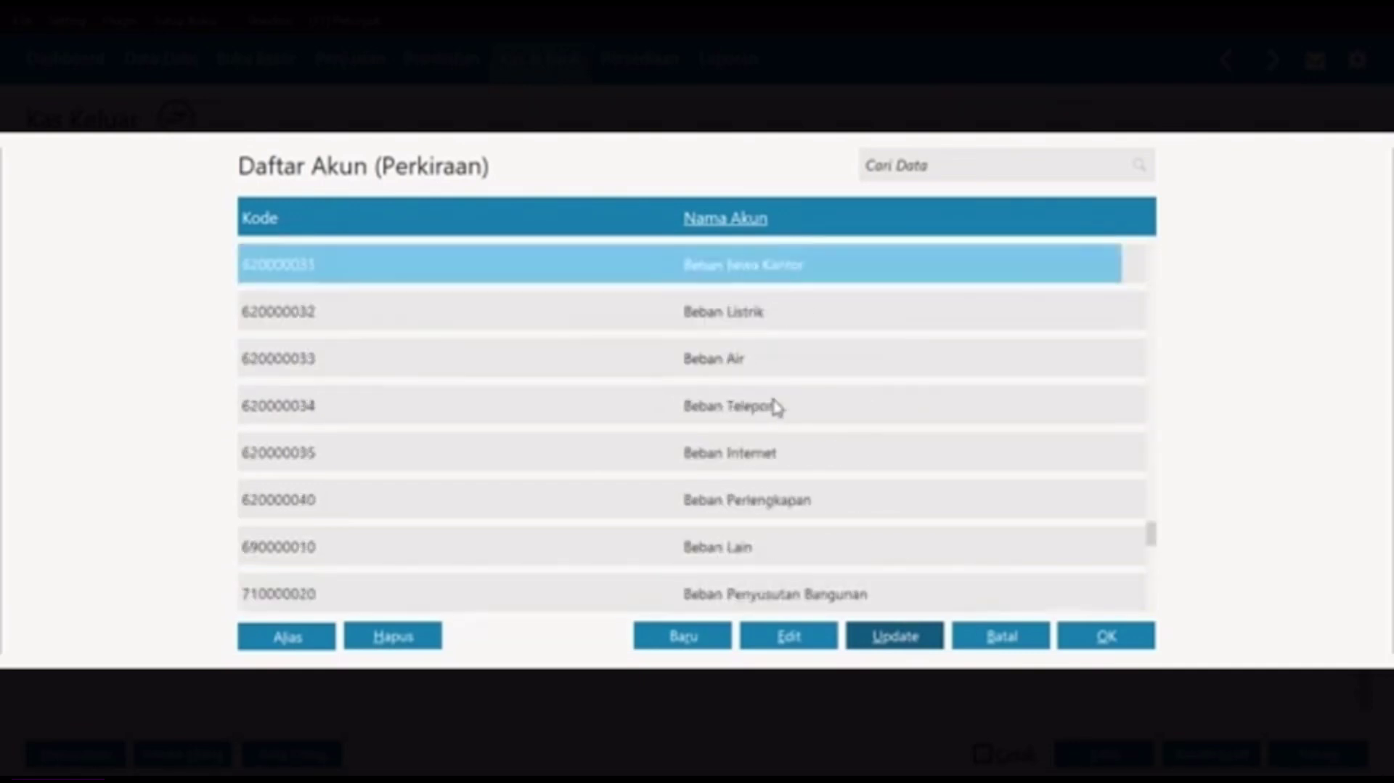
click(759, 406)
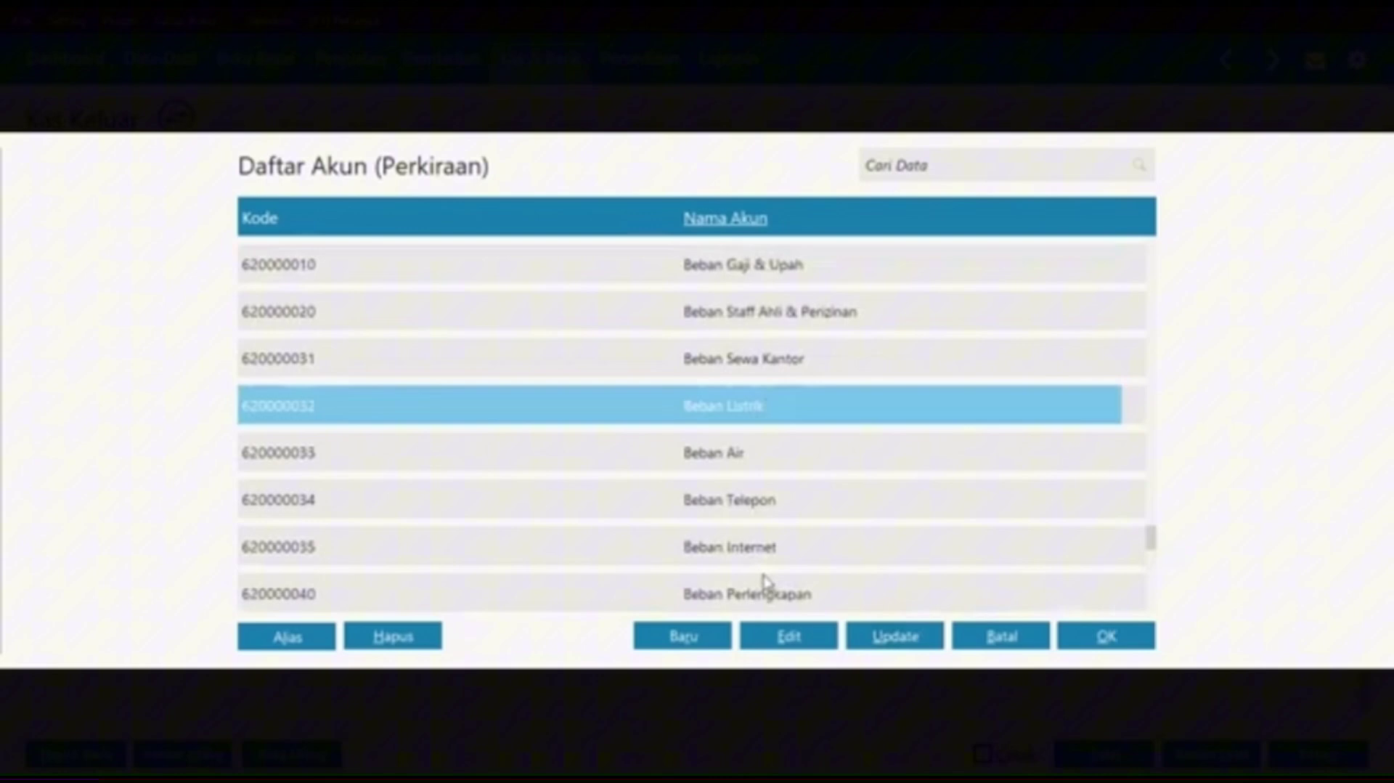
Step: Rename account 6200-00-032 to 'Beban Listrik, Air, dan Telepon', then open Beban Air for editing
click(784, 639)
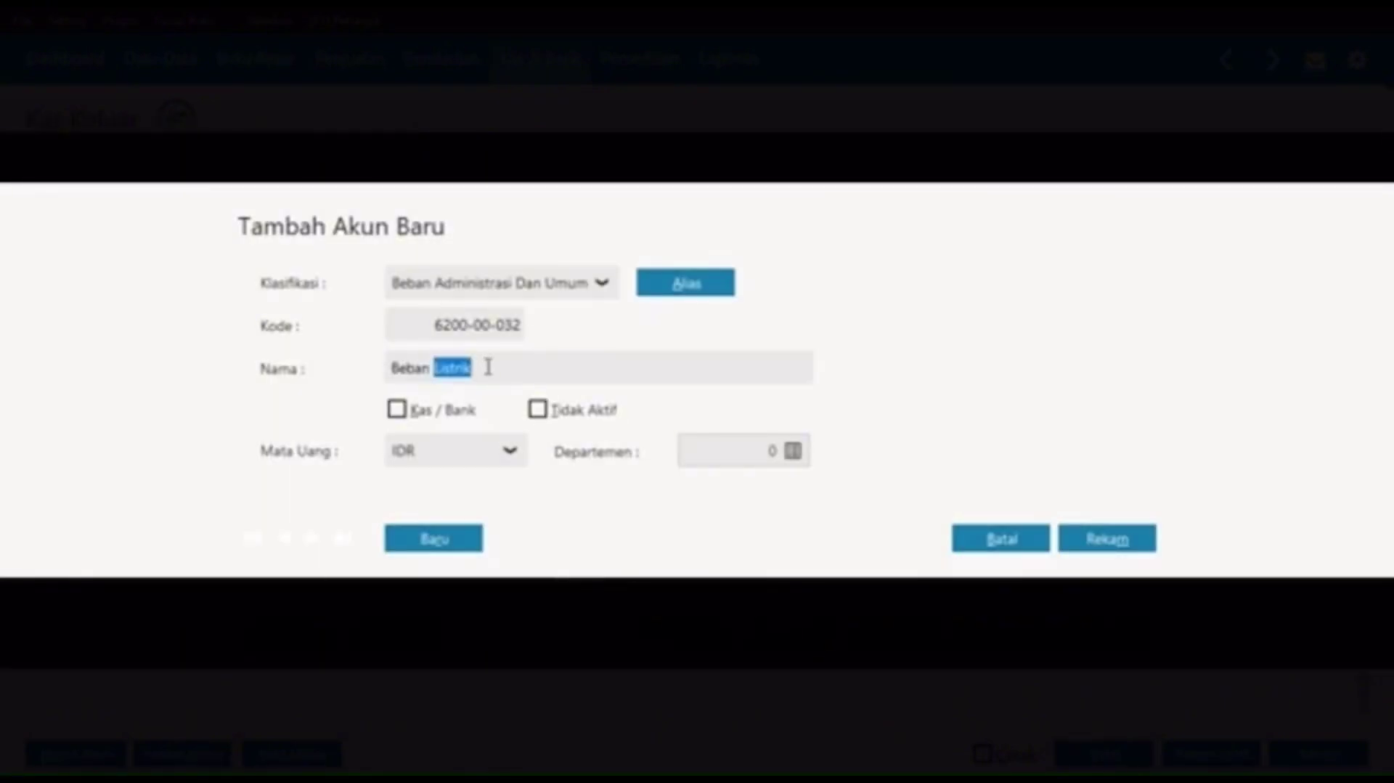
key(End)
text(, Ai)
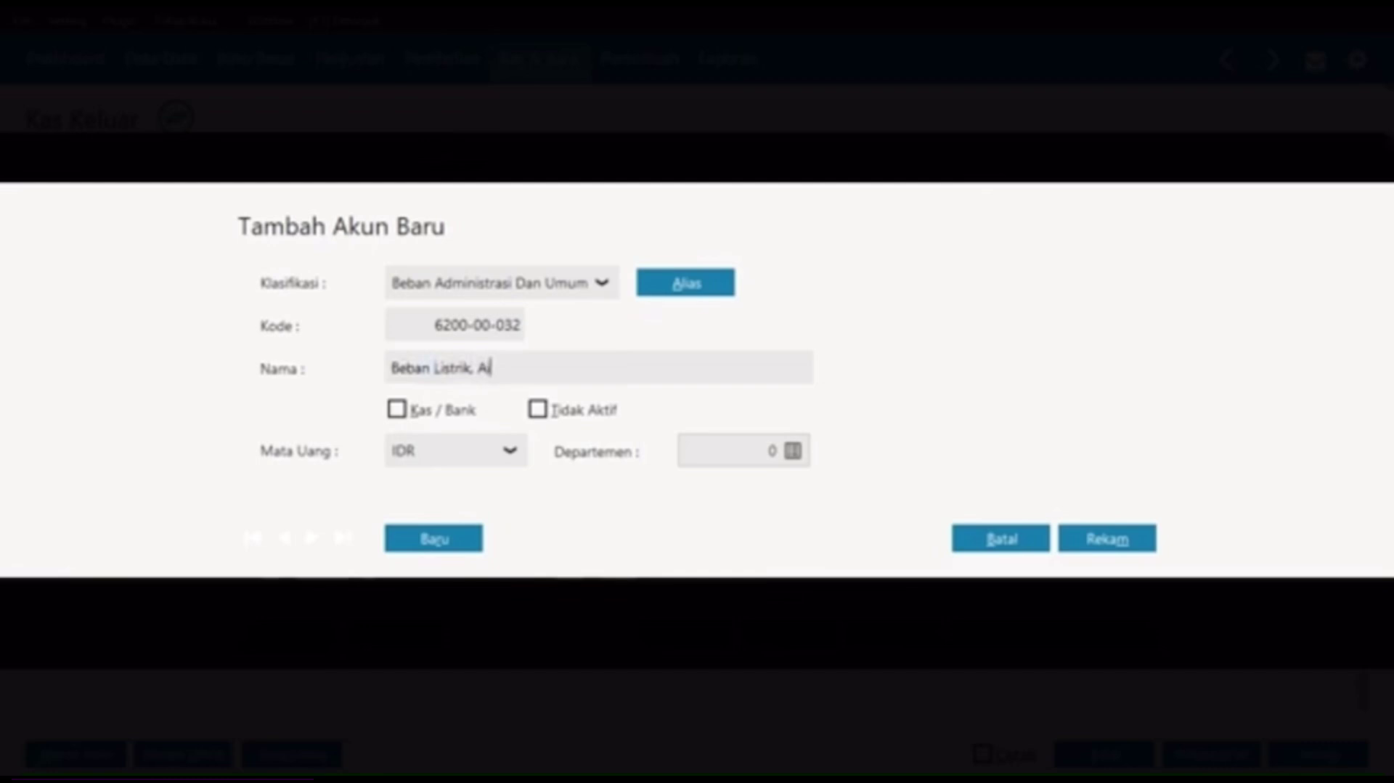
text(r, dan T)
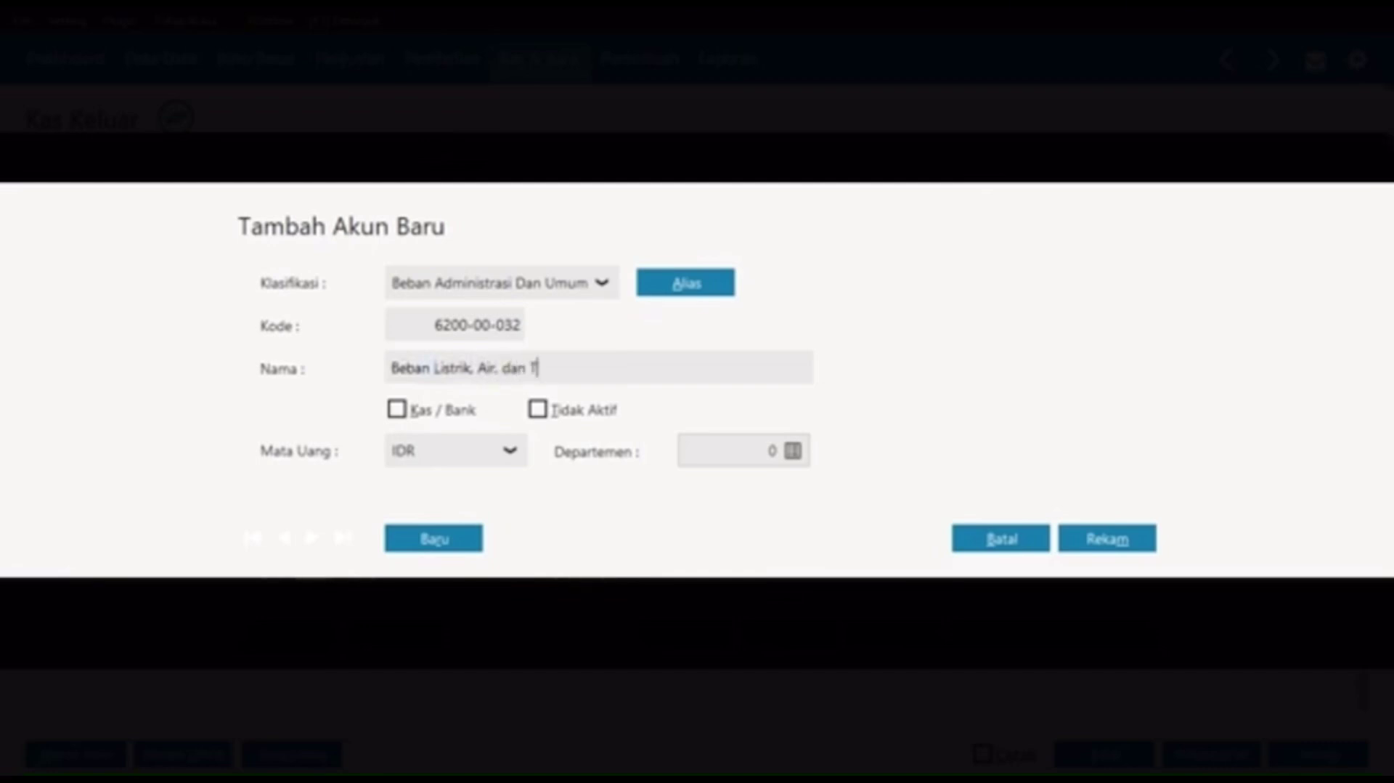
text(elepon)
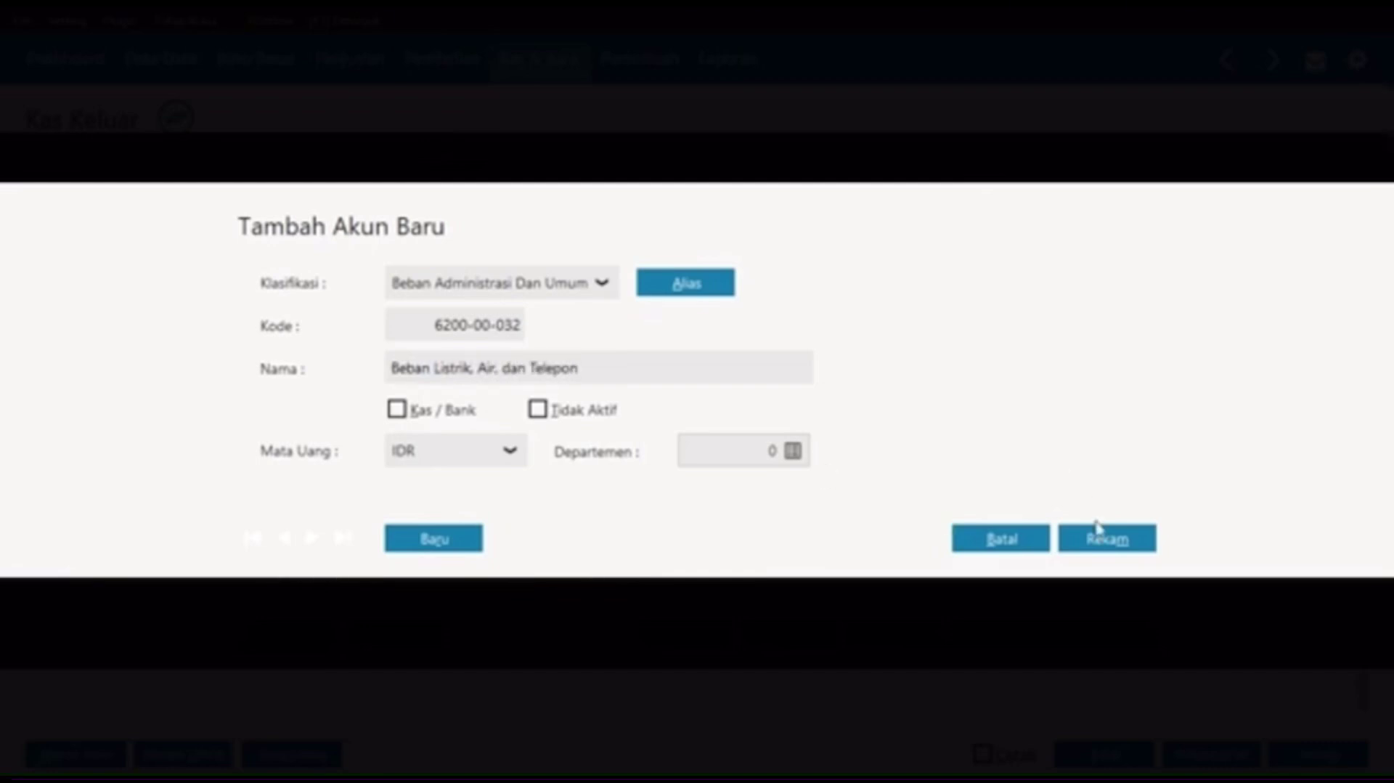
click(1111, 543)
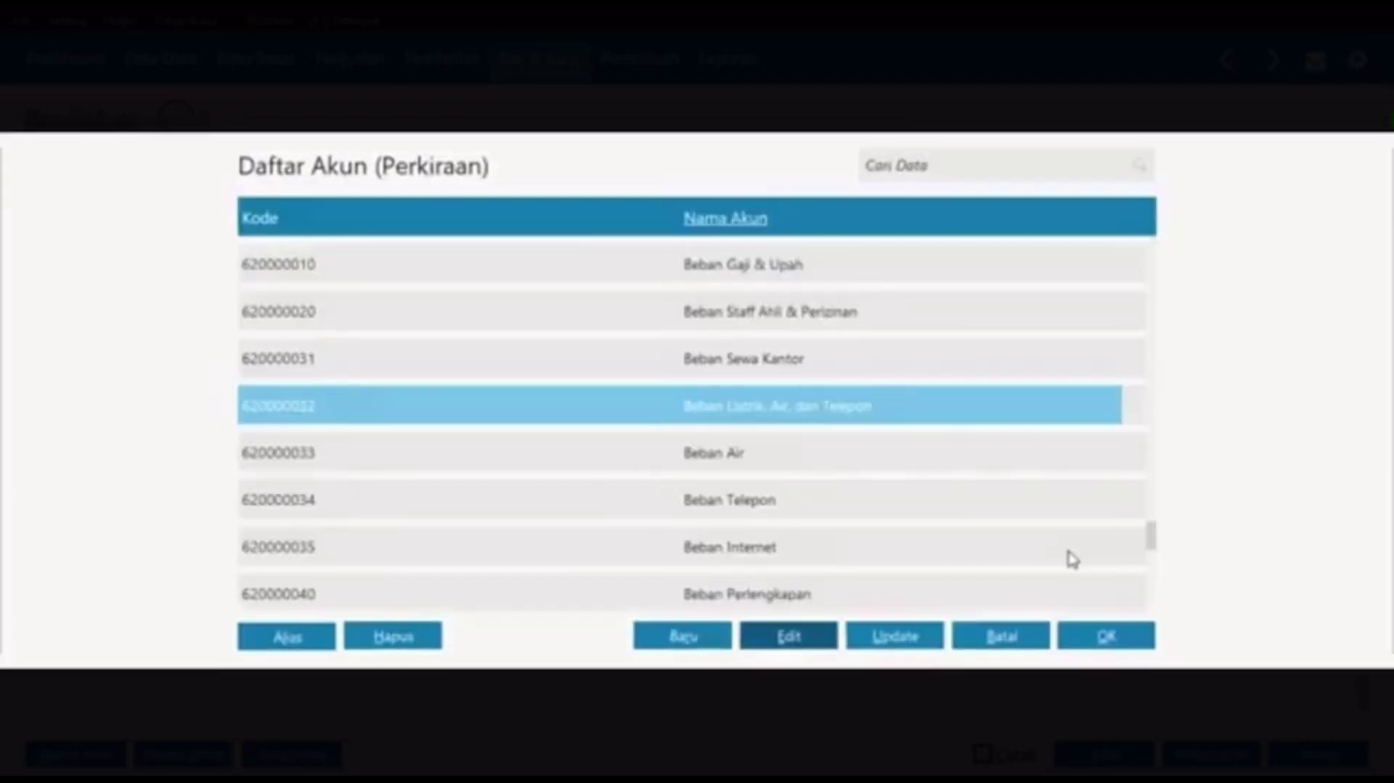
click(761, 446)
click(812, 636)
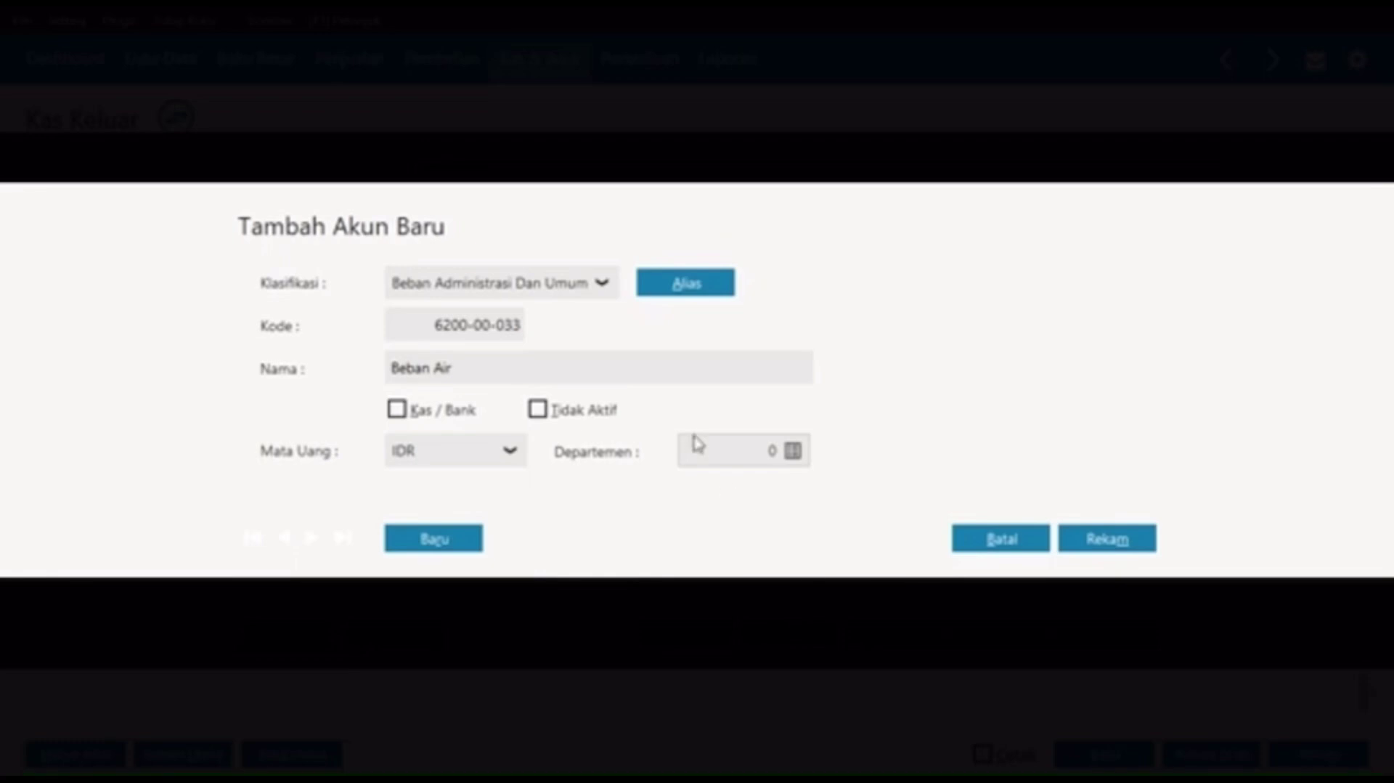
Step: Rename Beban Air to 'Beban Bensin, Parkir, dan Tol' and use it on the second line
click(480, 376)
double_click(480, 376)
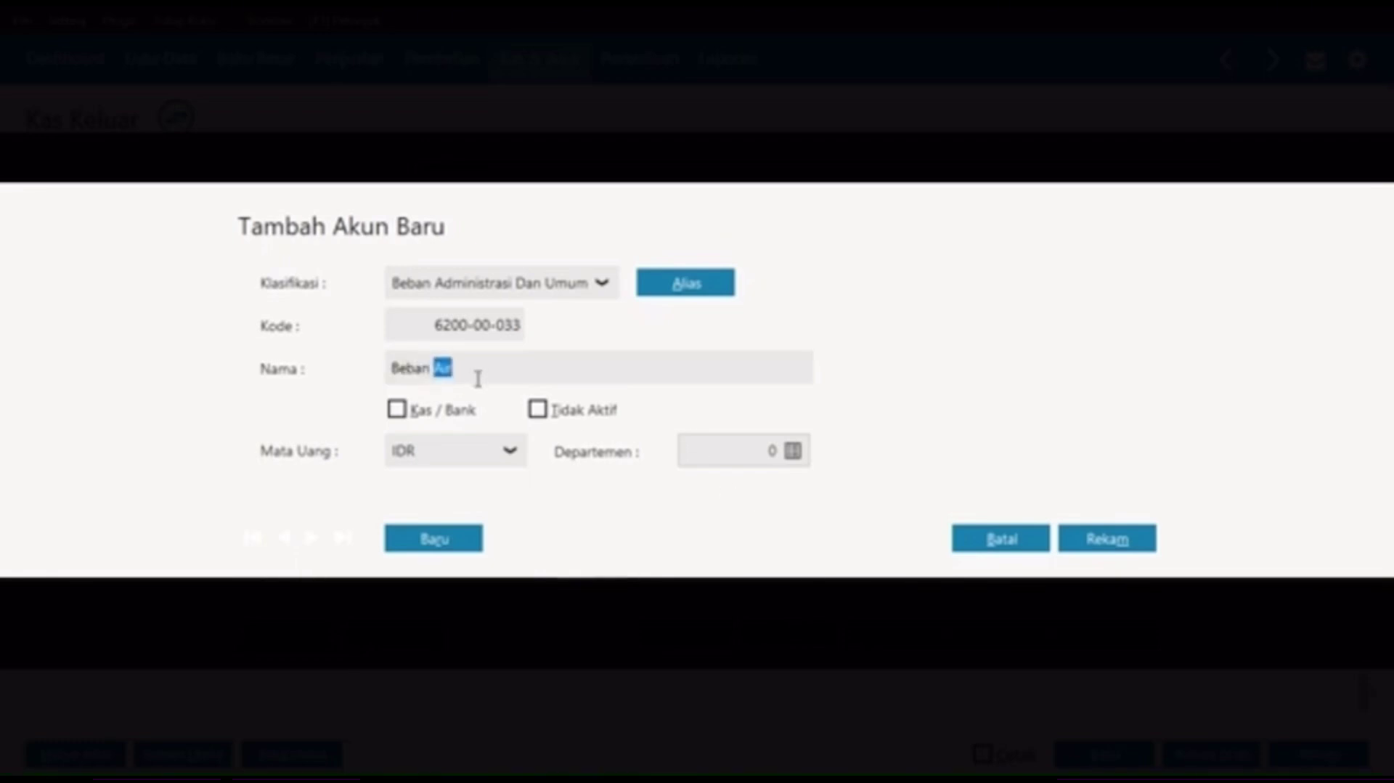
text(Bensin, )
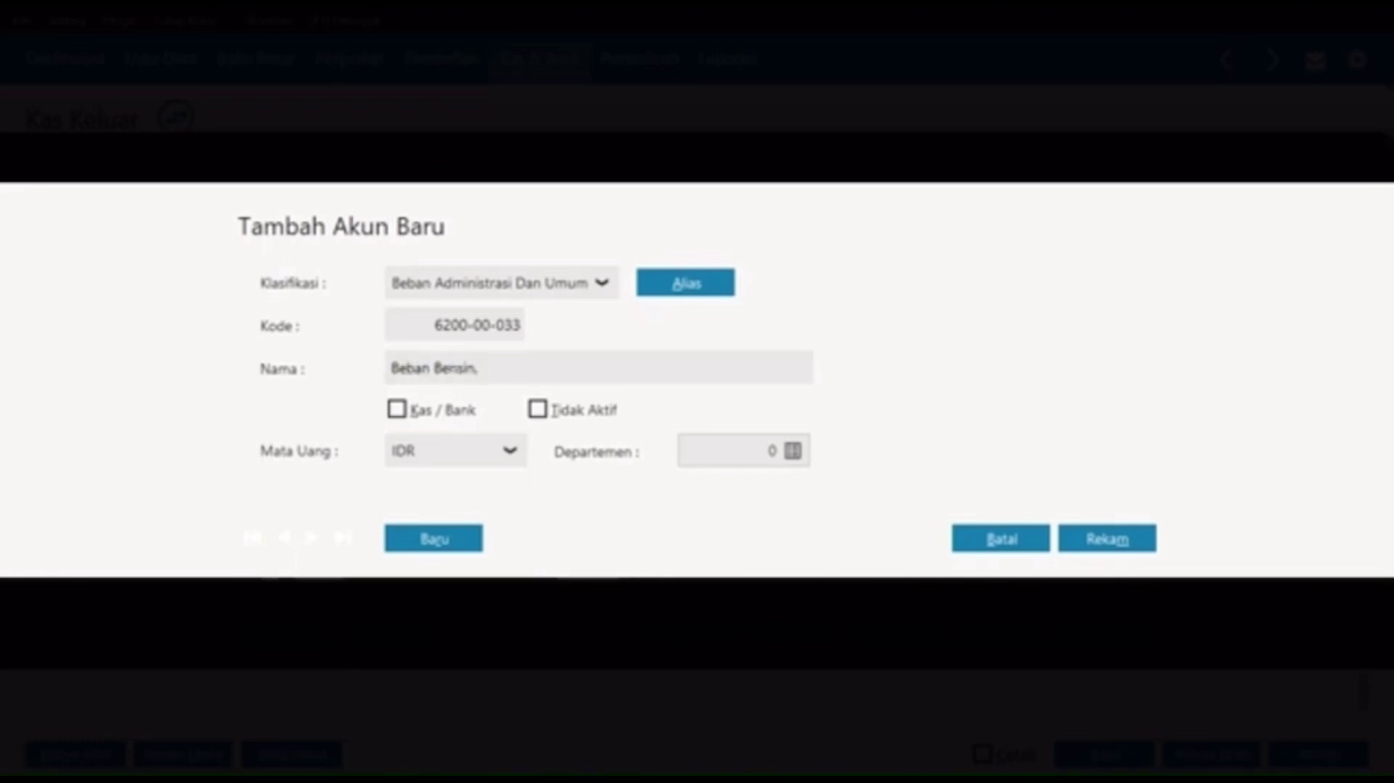
text(Parkir, dan Tol)
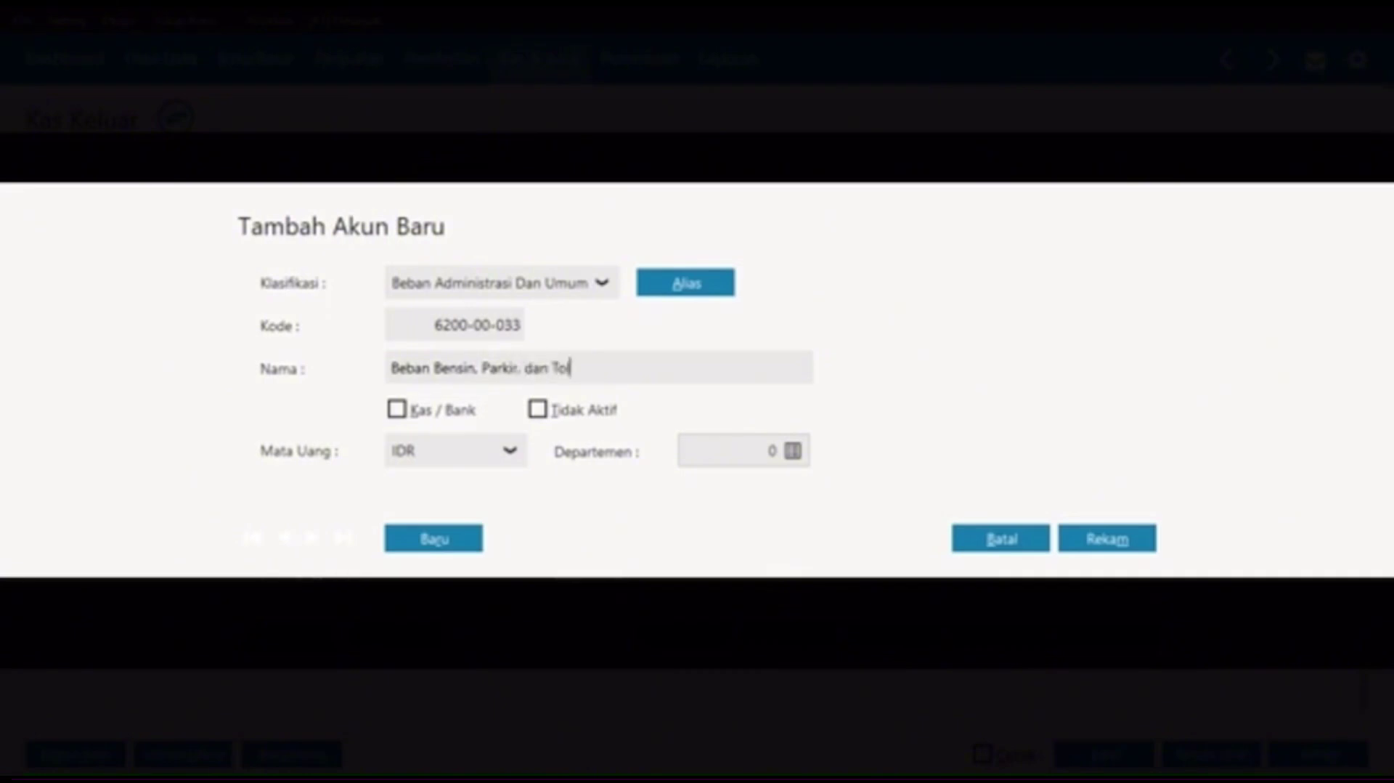
click(1103, 538)
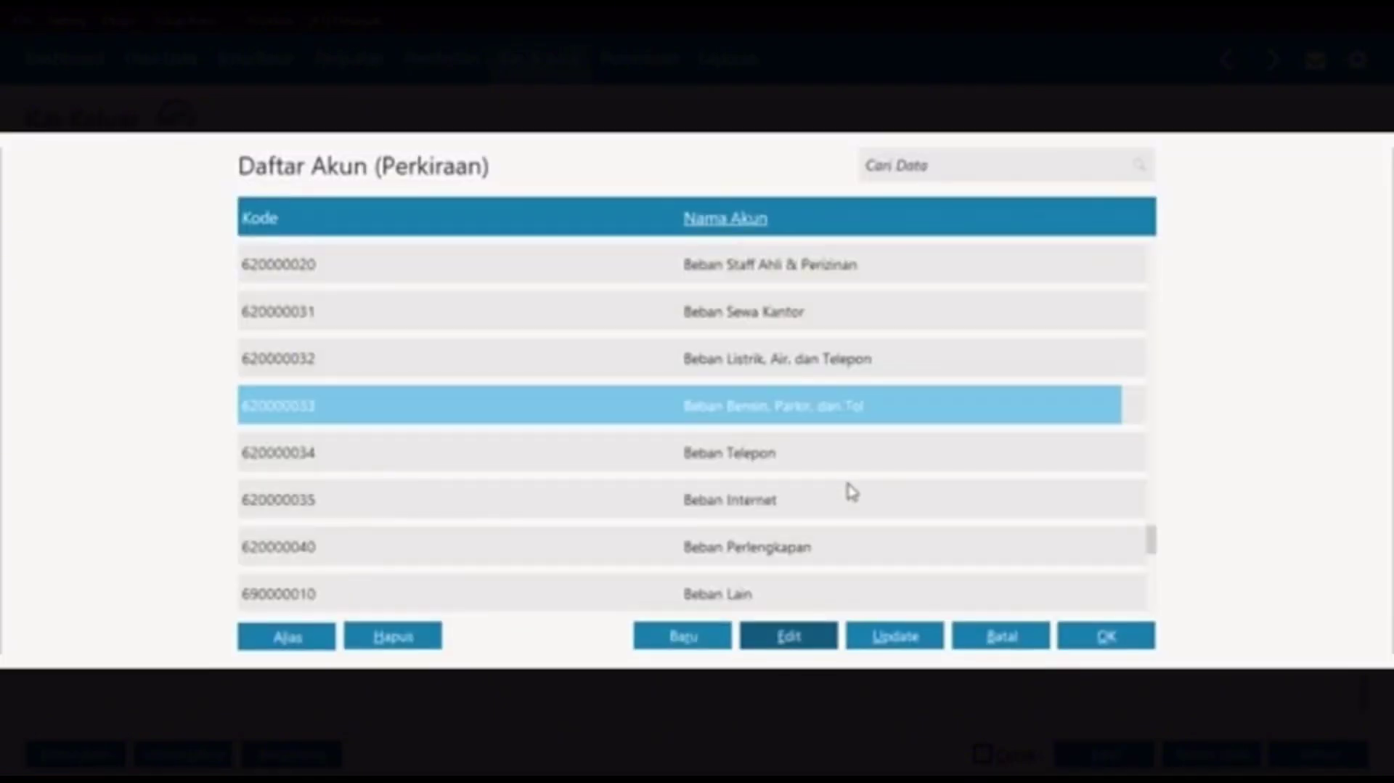
click(1101, 639)
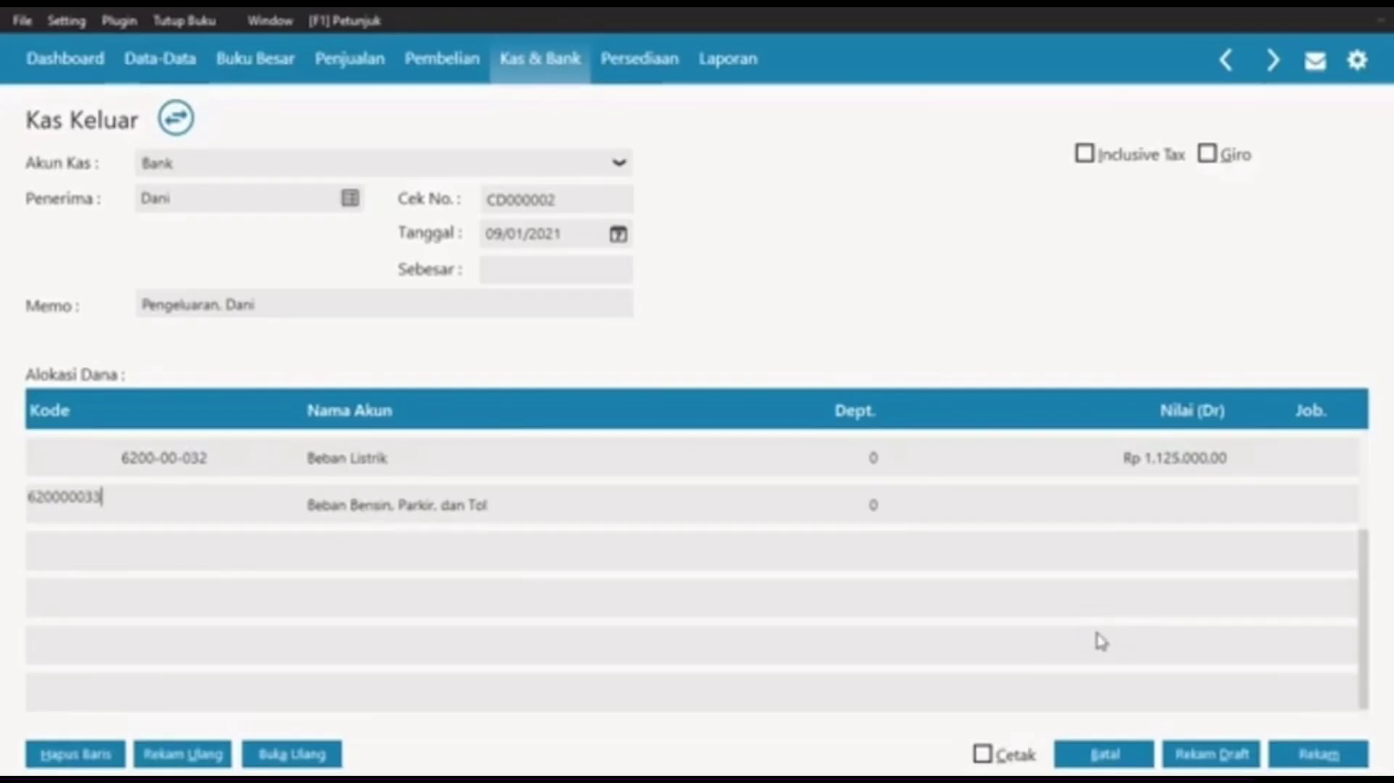
Step: Enter Rp 25.000 on the second line, bringing the payment total to Rp 1.150.000
click(344, 470)
click(137, 454)
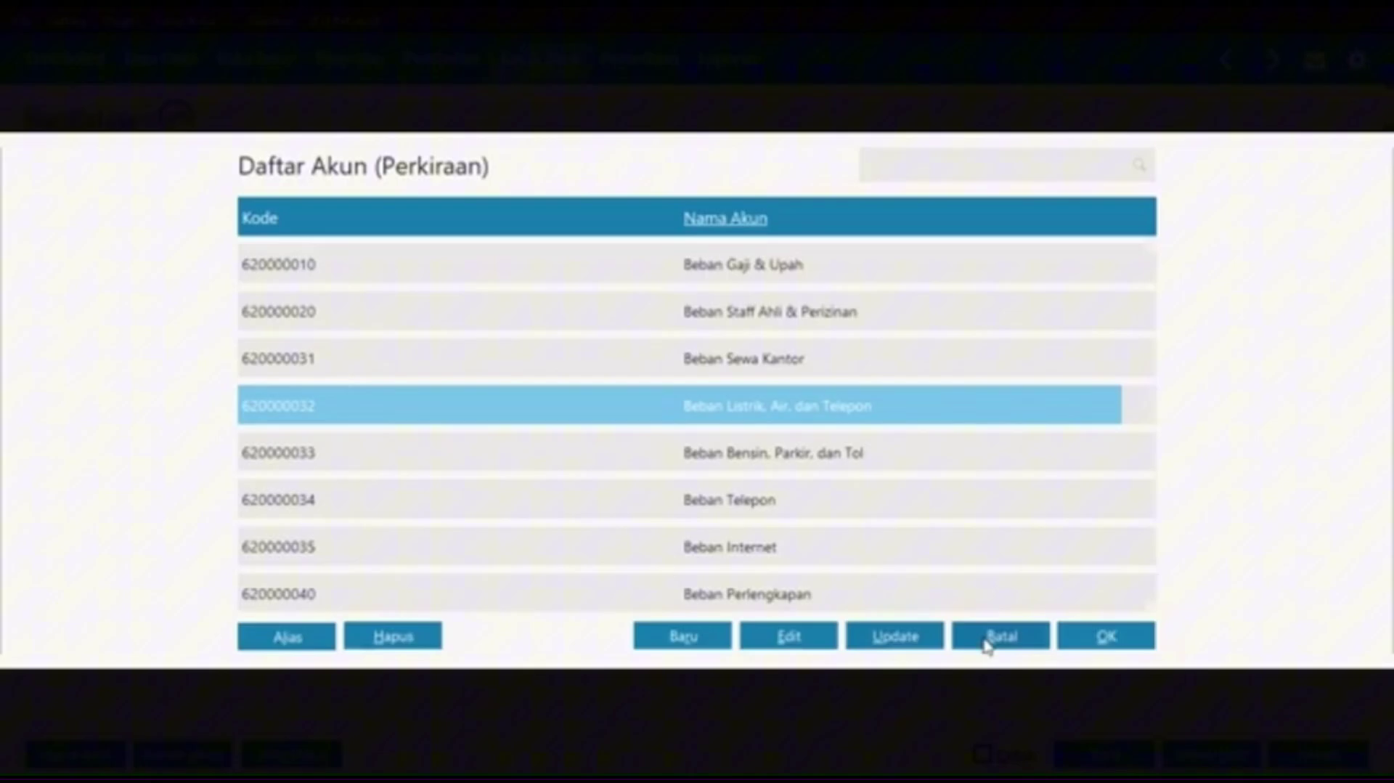
click(987, 640)
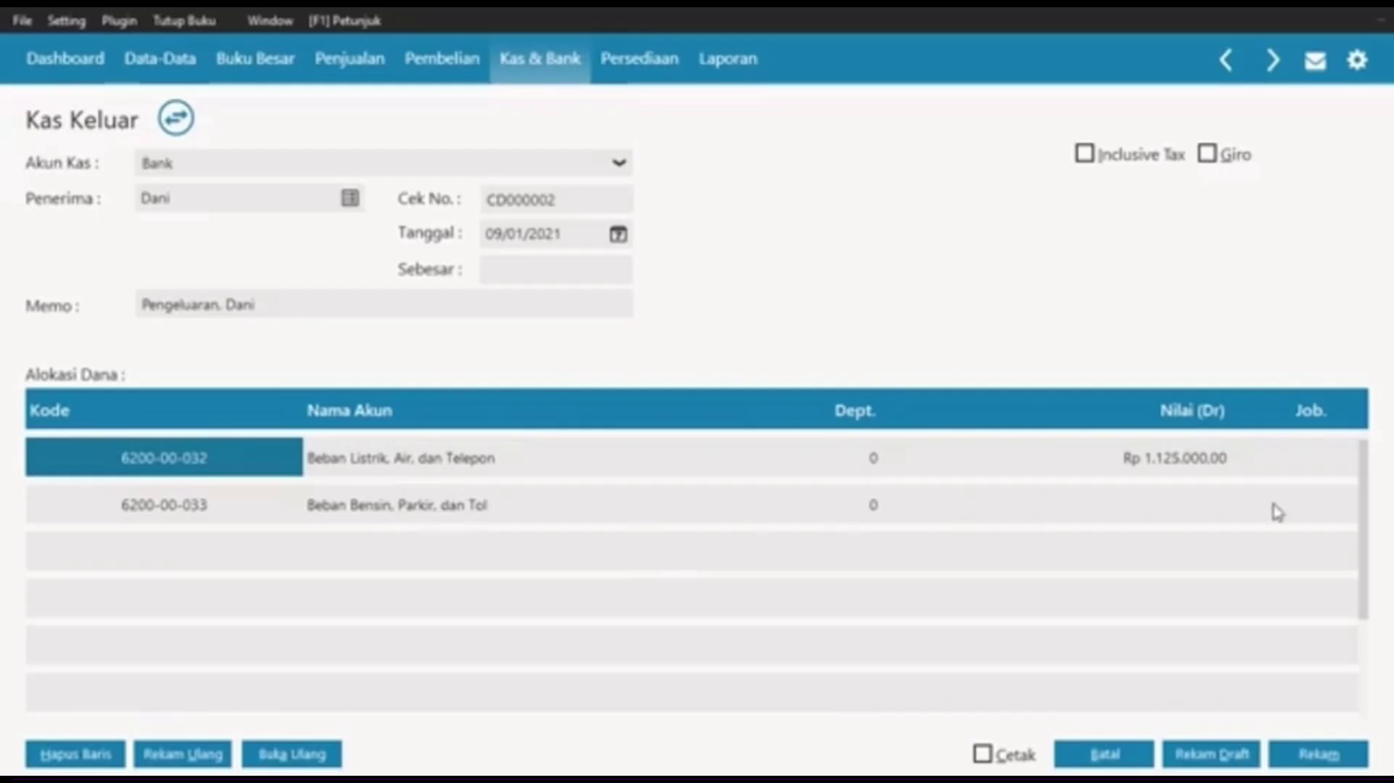
click(1217, 517)
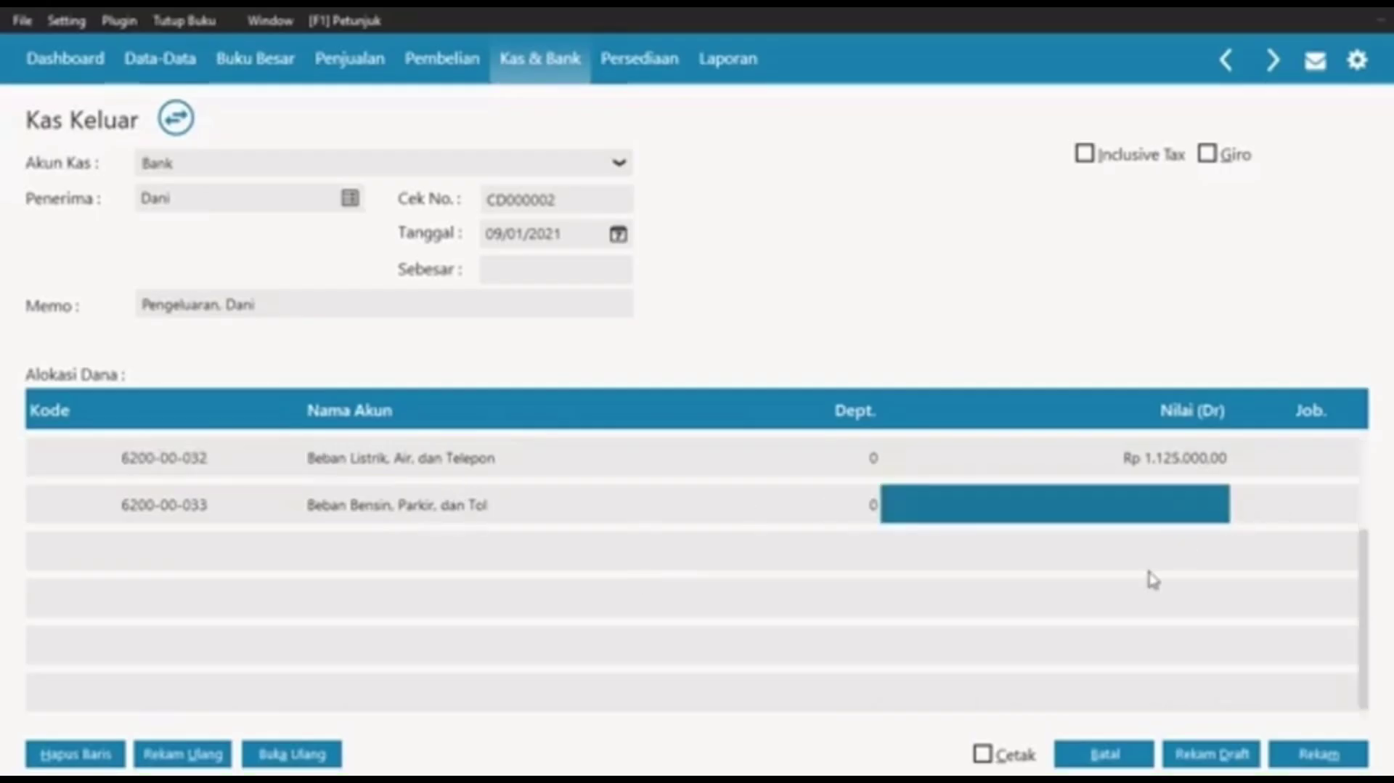
text(25000)
key(Tab)
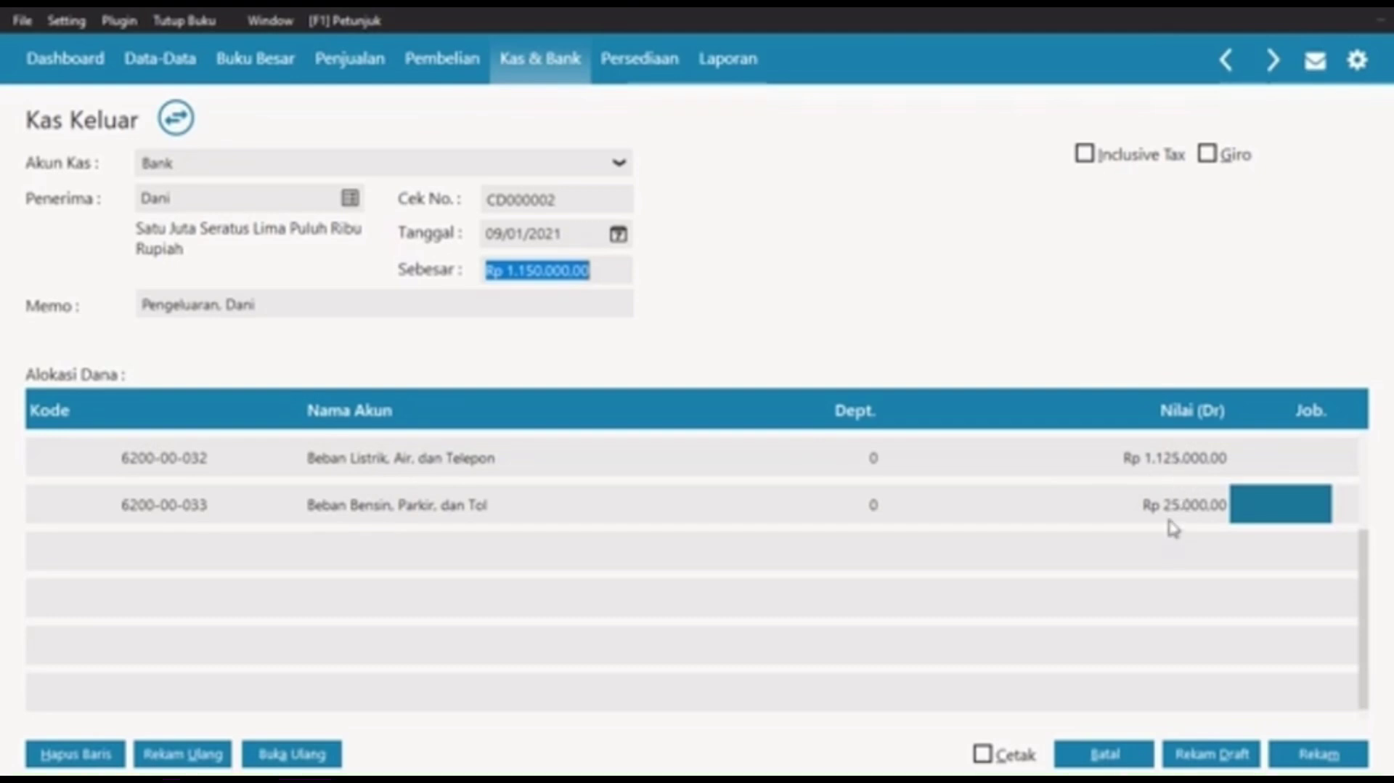
Step: Save payment CD000002, check it in the Kas Keluar register, and close the register
click(1307, 749)
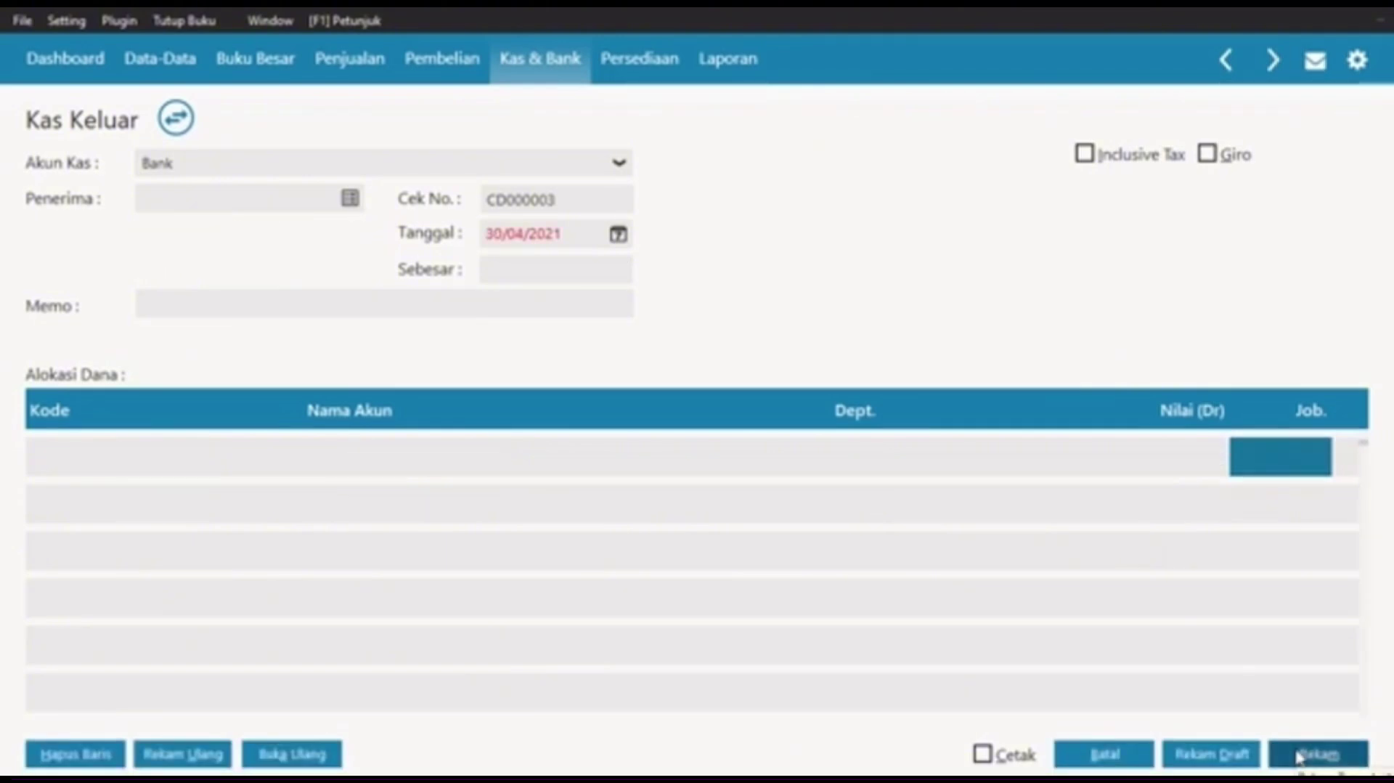
click(1115, 755)
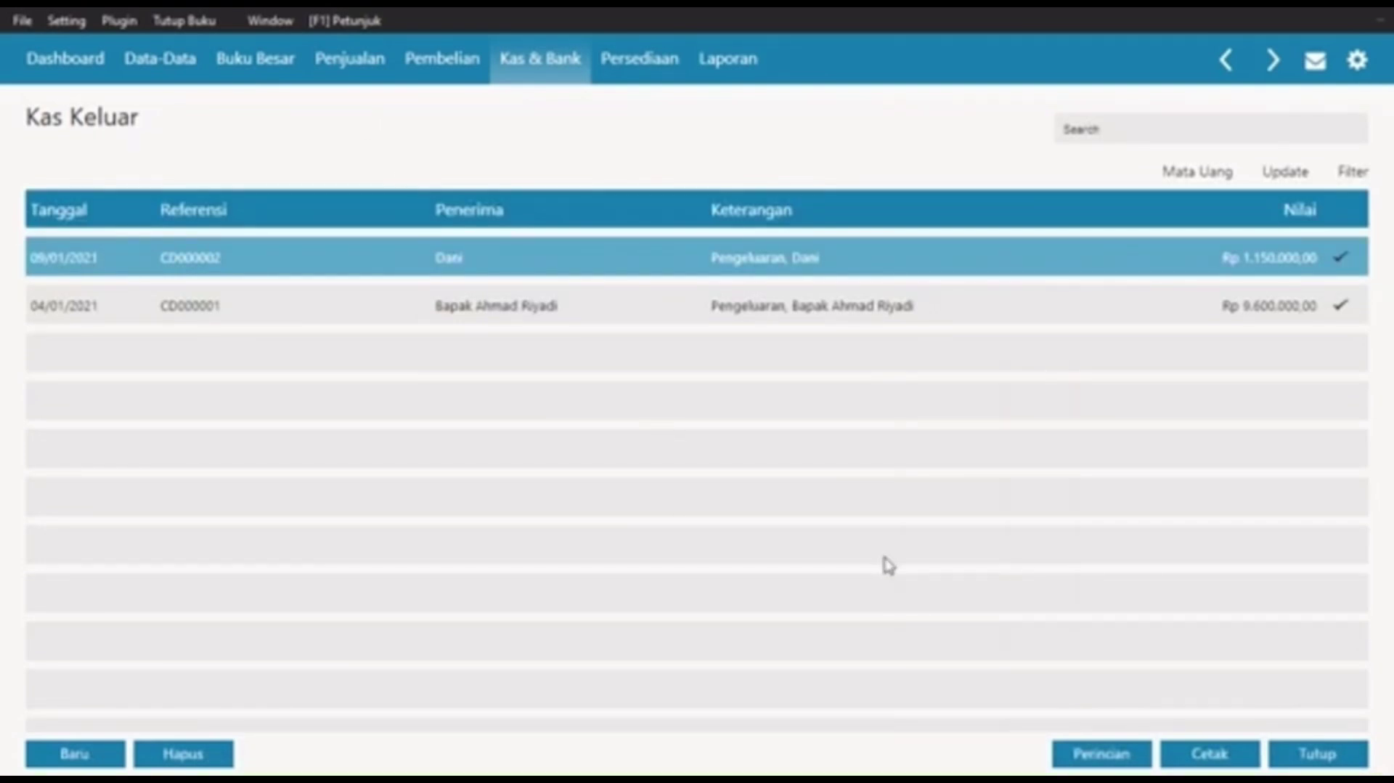
click(1321, 755)
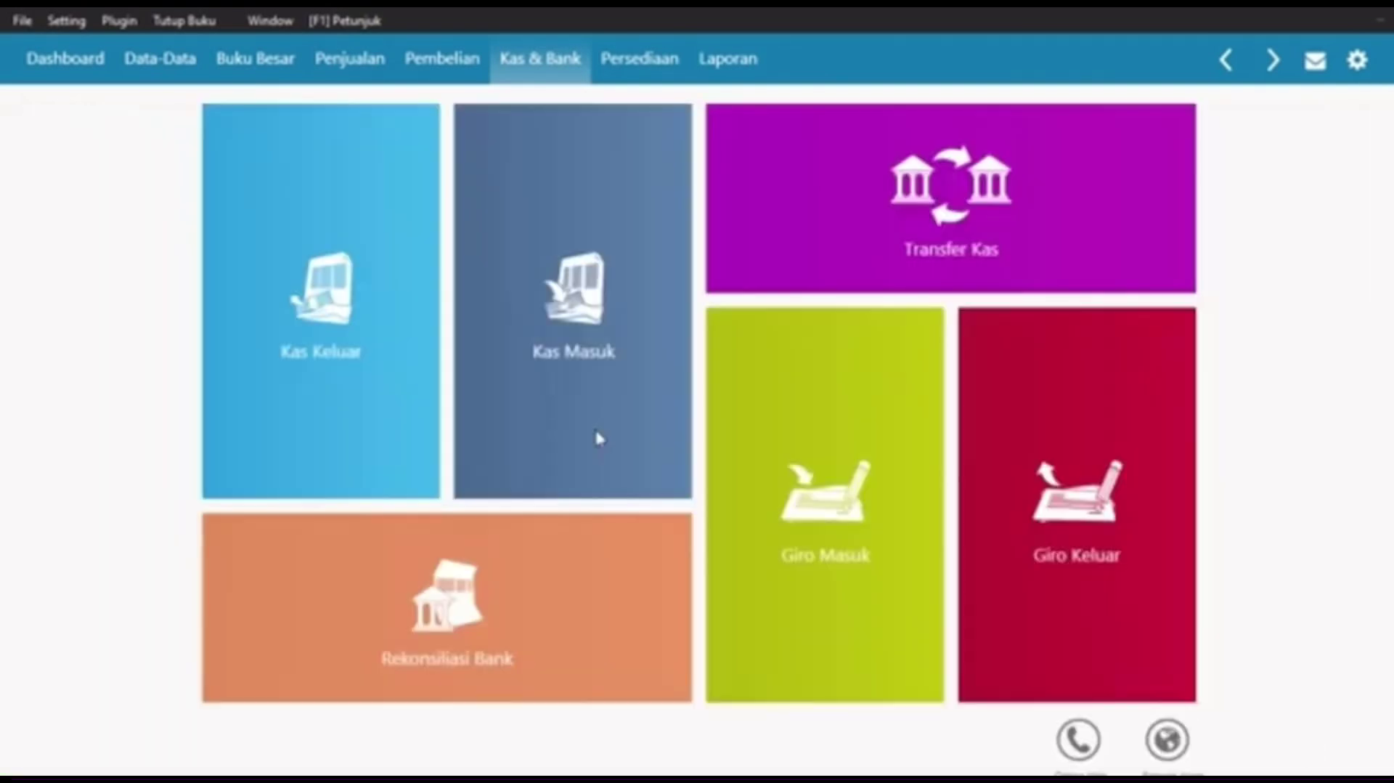